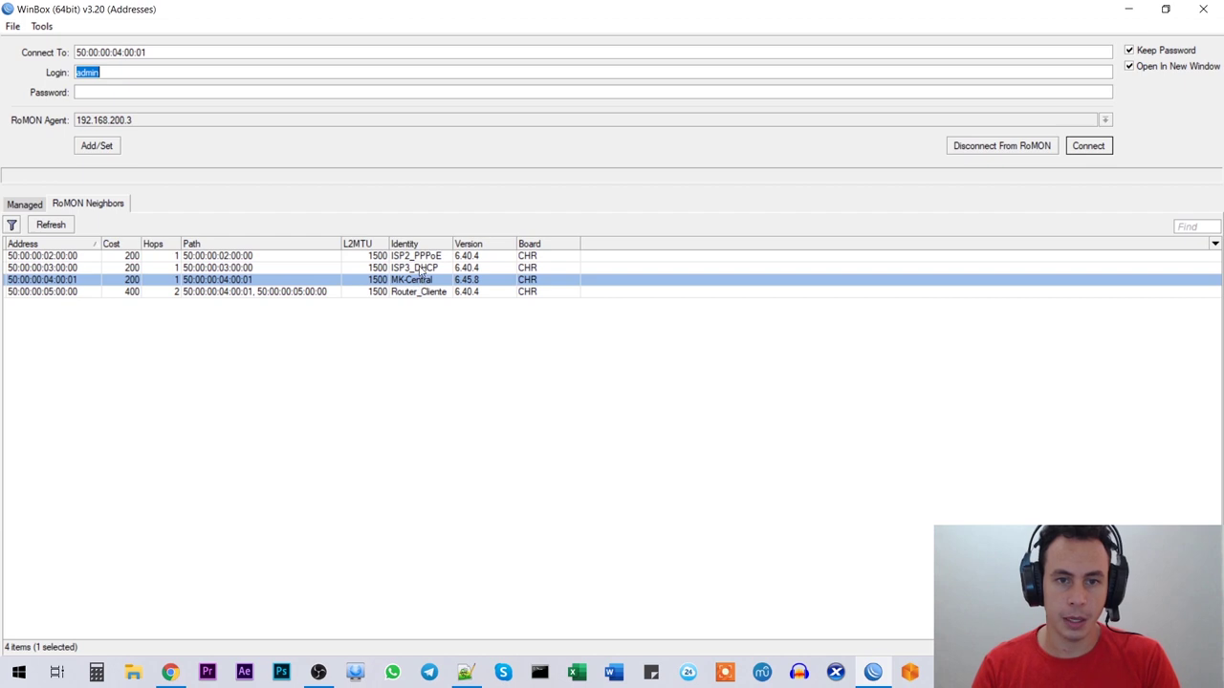
Step: Connect to the MK-Central router from the RoMON Neighbors list
click(412, 292)
click(421, 279)
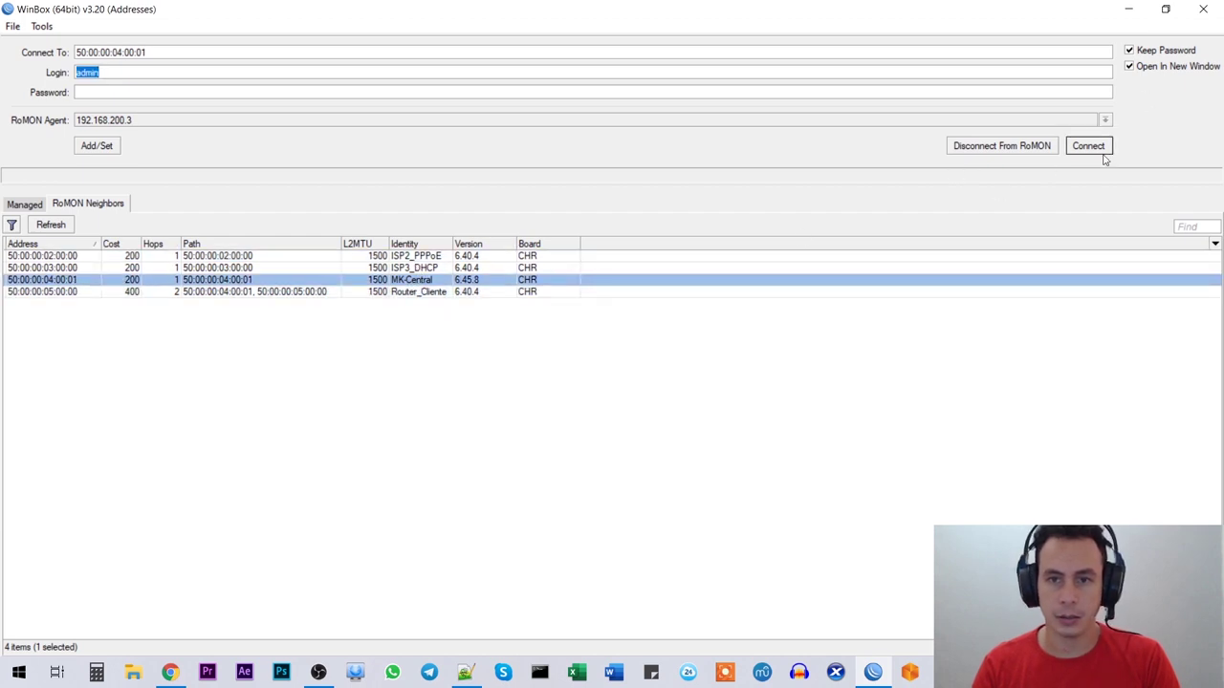
click(1088, 146)
drag(199, 16, 350, 2)
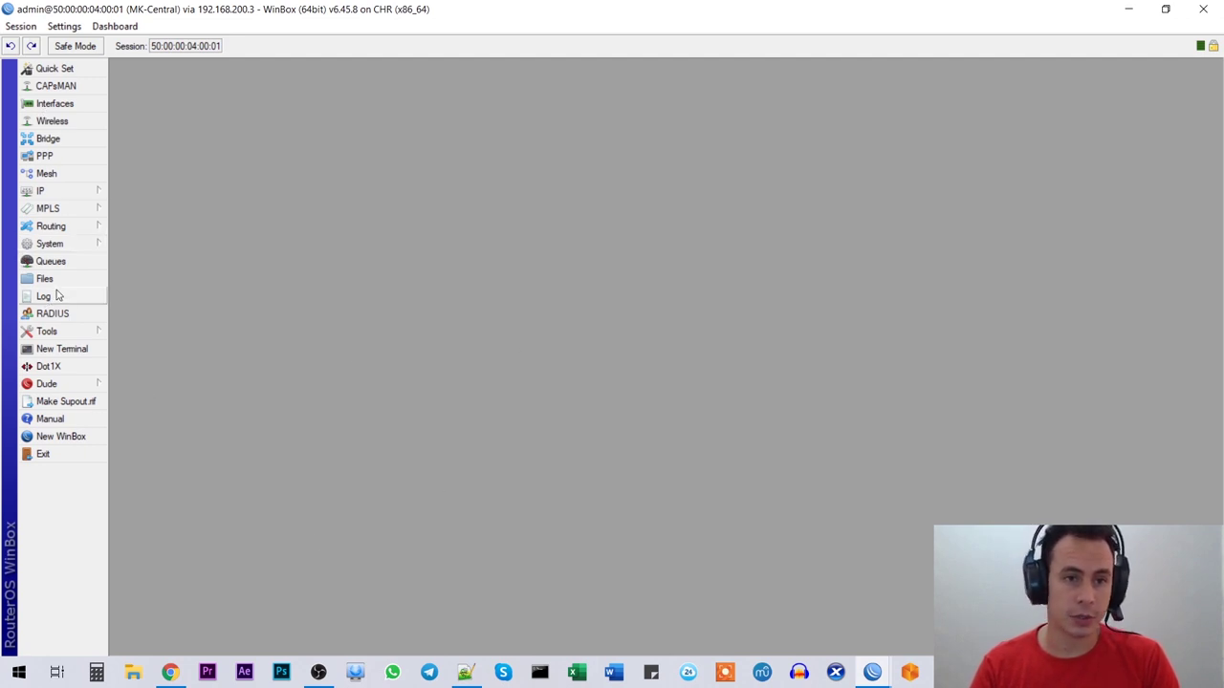
Step: Review Reset Configuration with No Default Configuration ticked, then close it without resetting
click(67, 249)
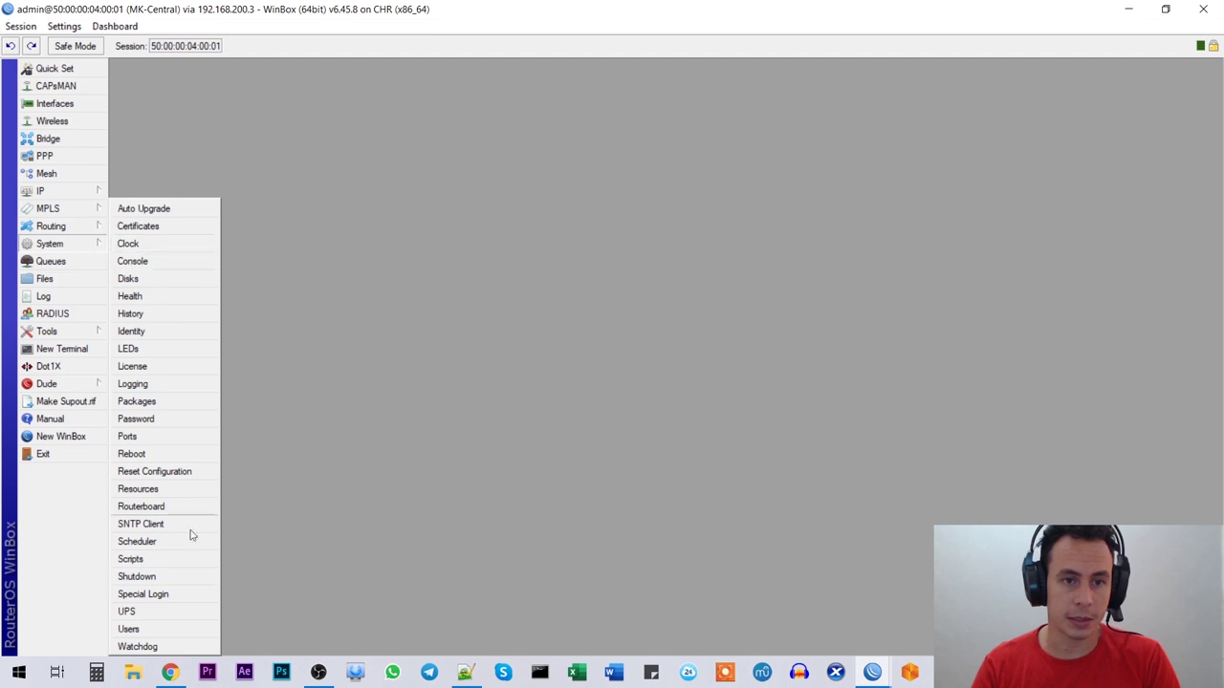
click(153, 471)
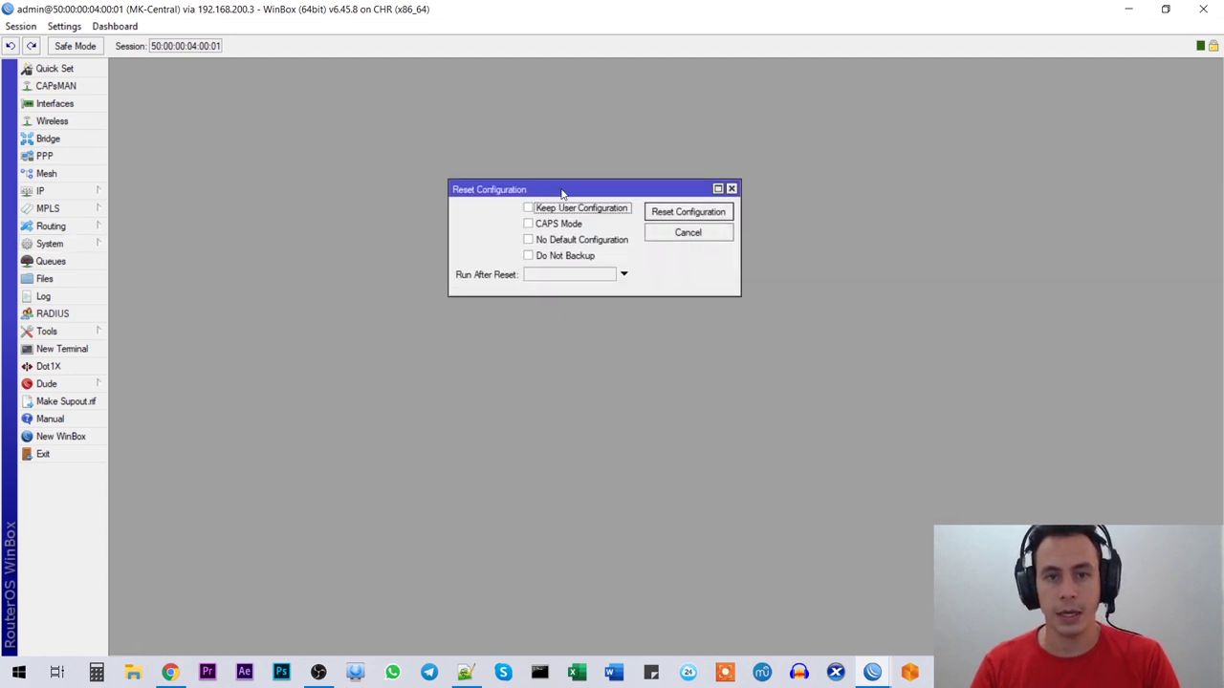
drag(562, 194, 553, 123)
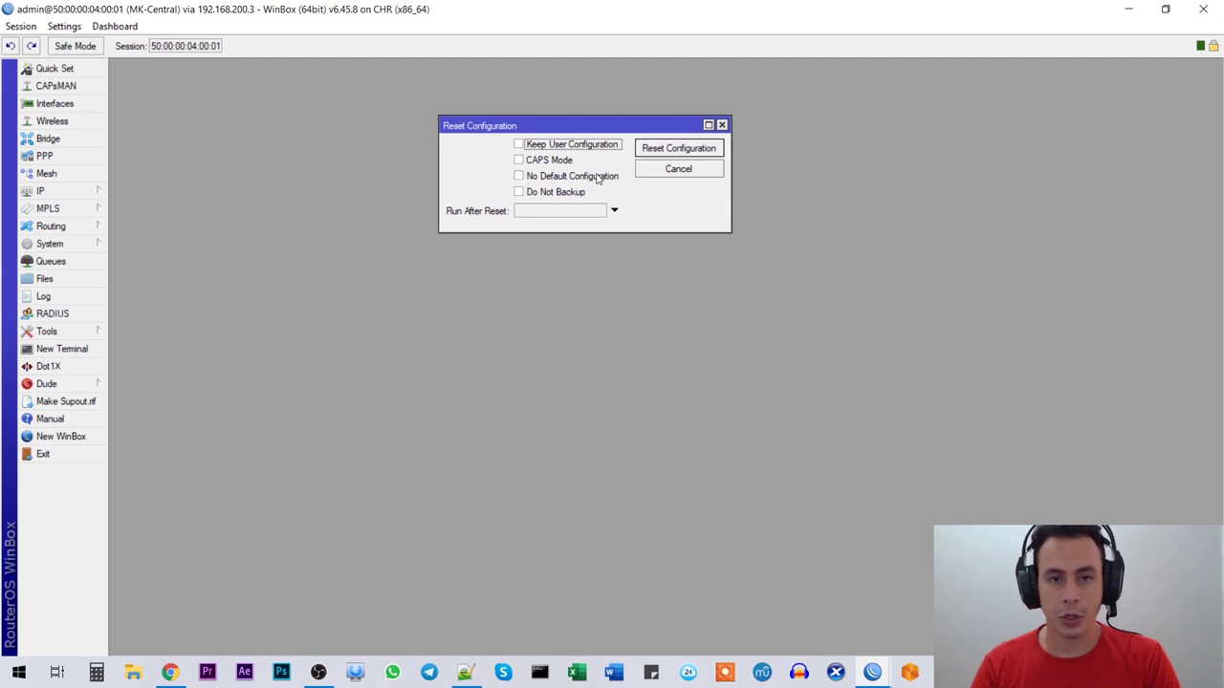
click(520, 179)
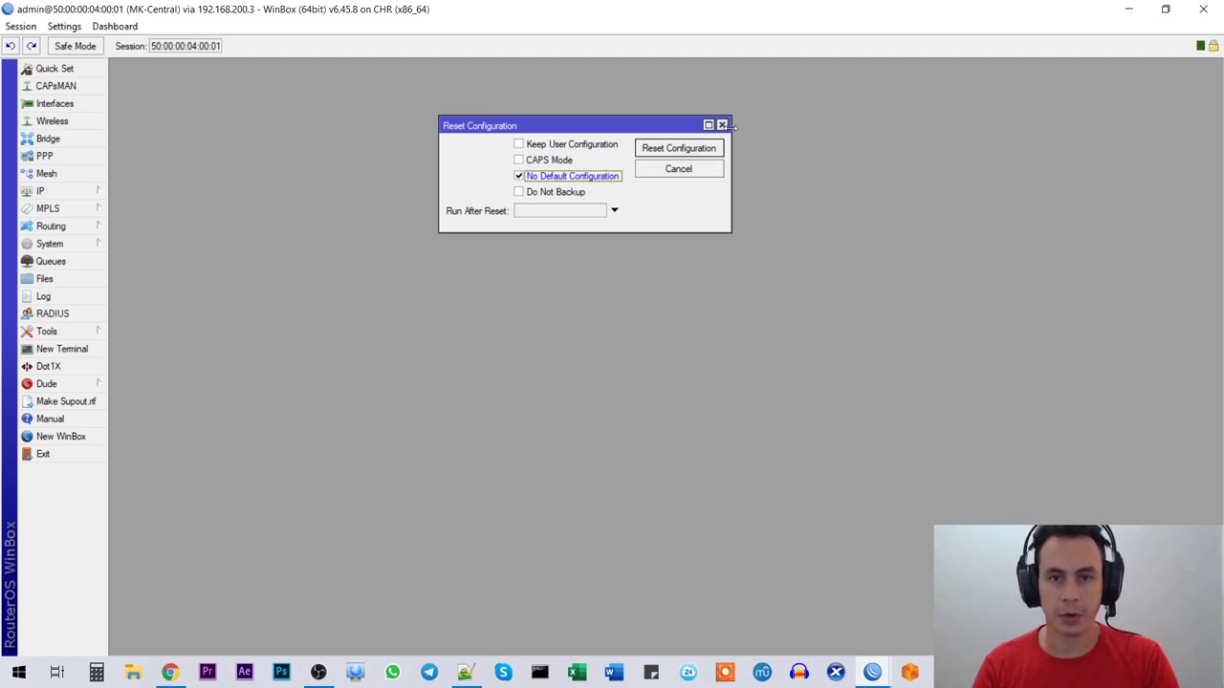
click(723, 125)
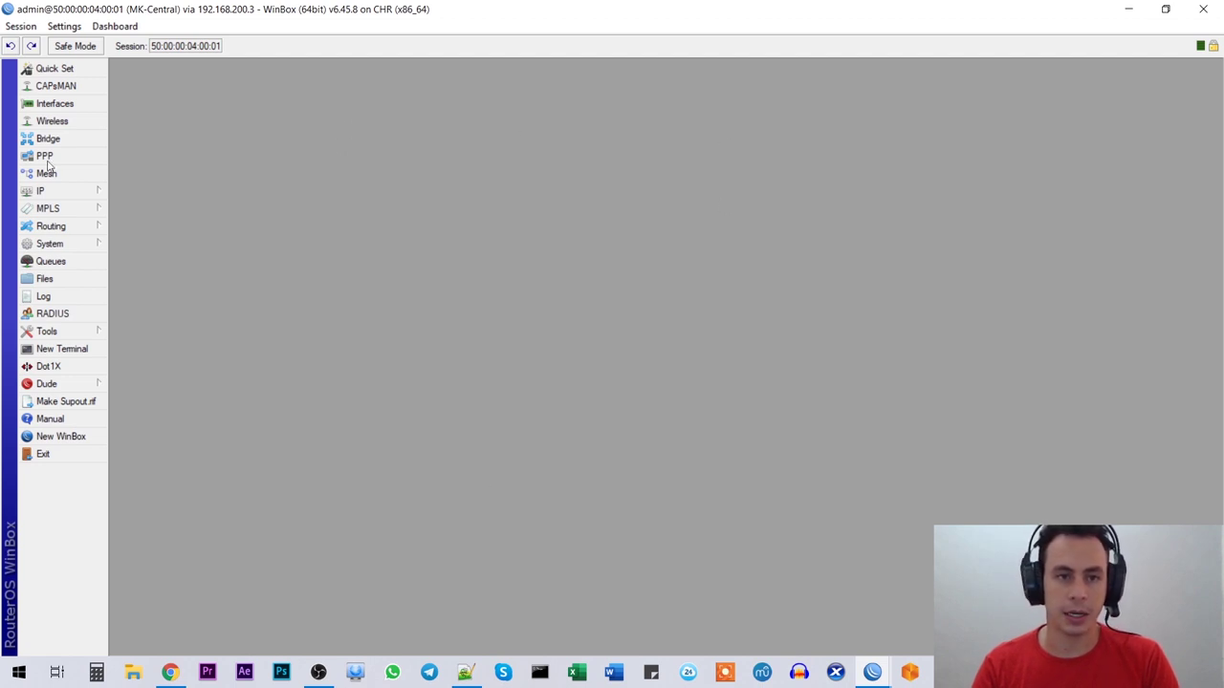
click(67, 248)
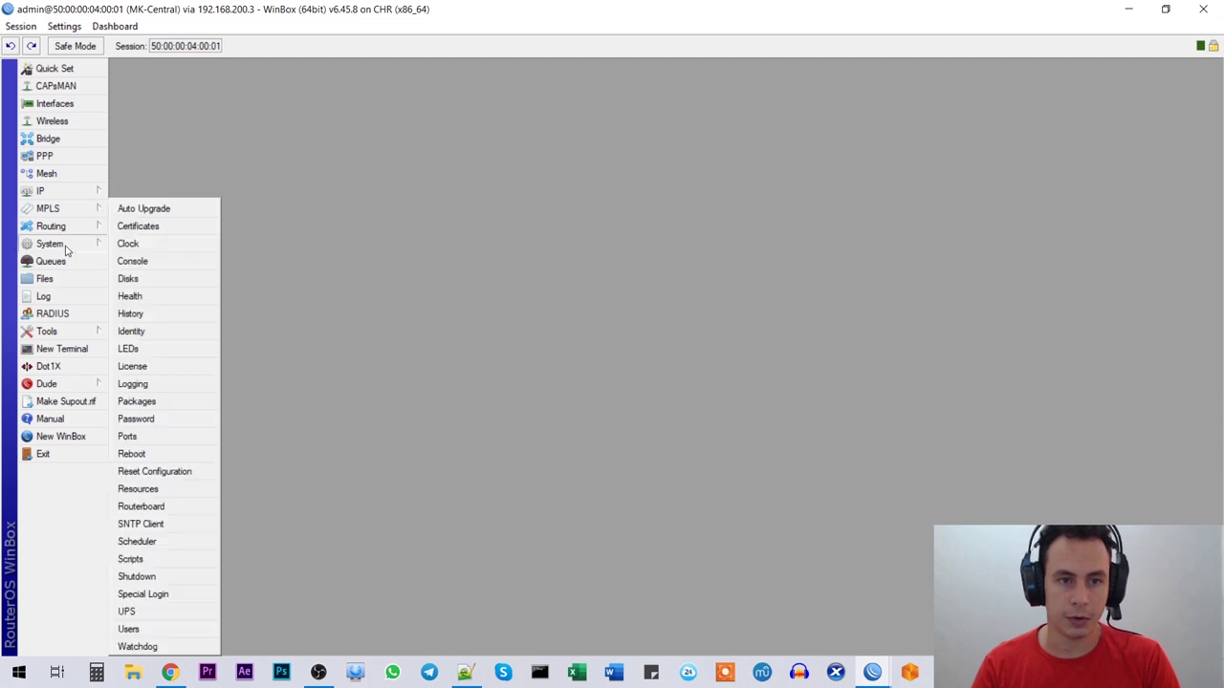
click(475, 278)
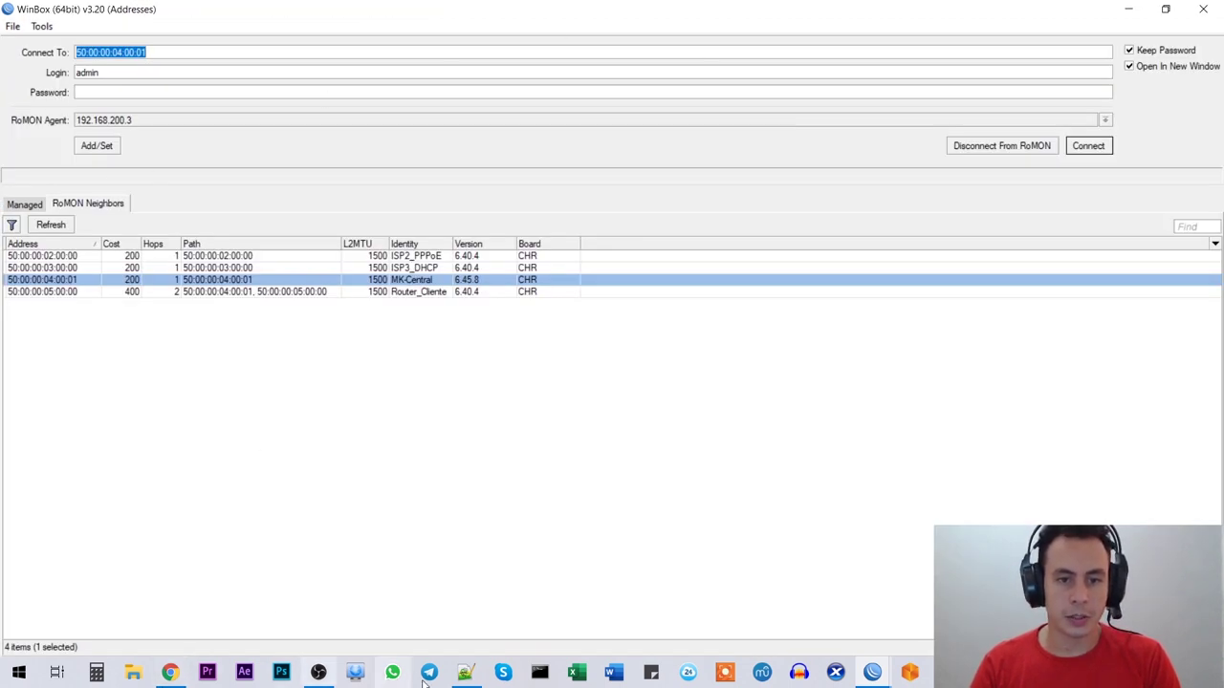
click(465, 672)
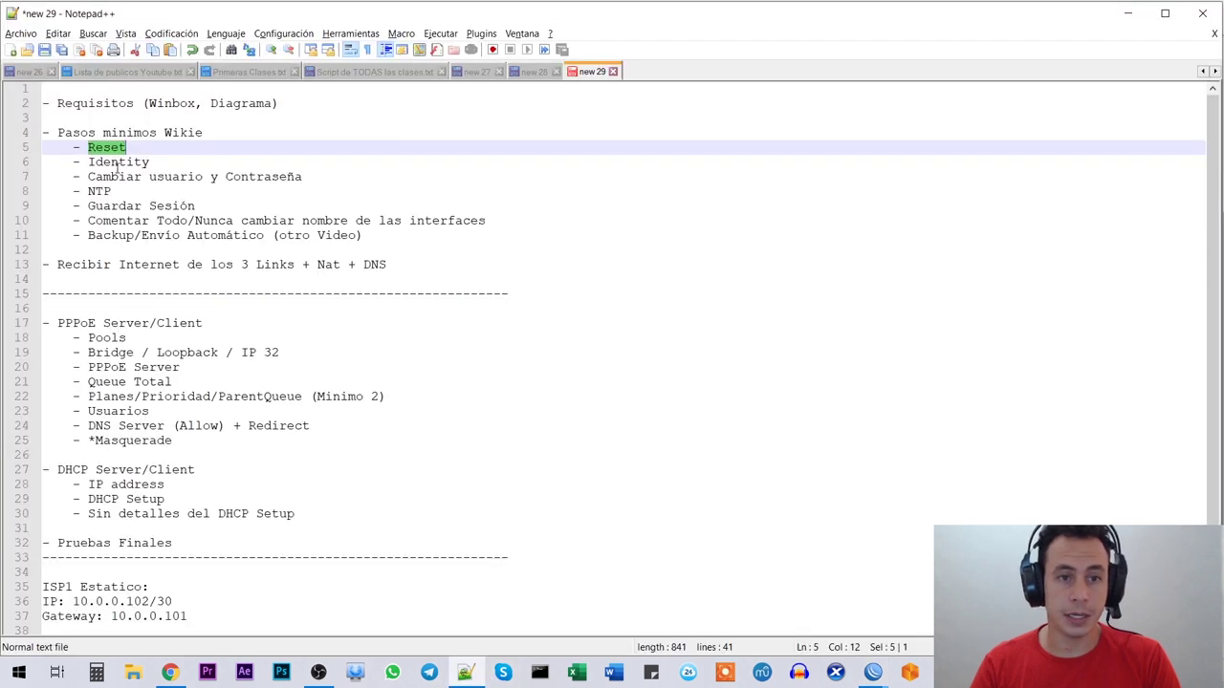
double_click(116, 165)
key(alt+Tab)
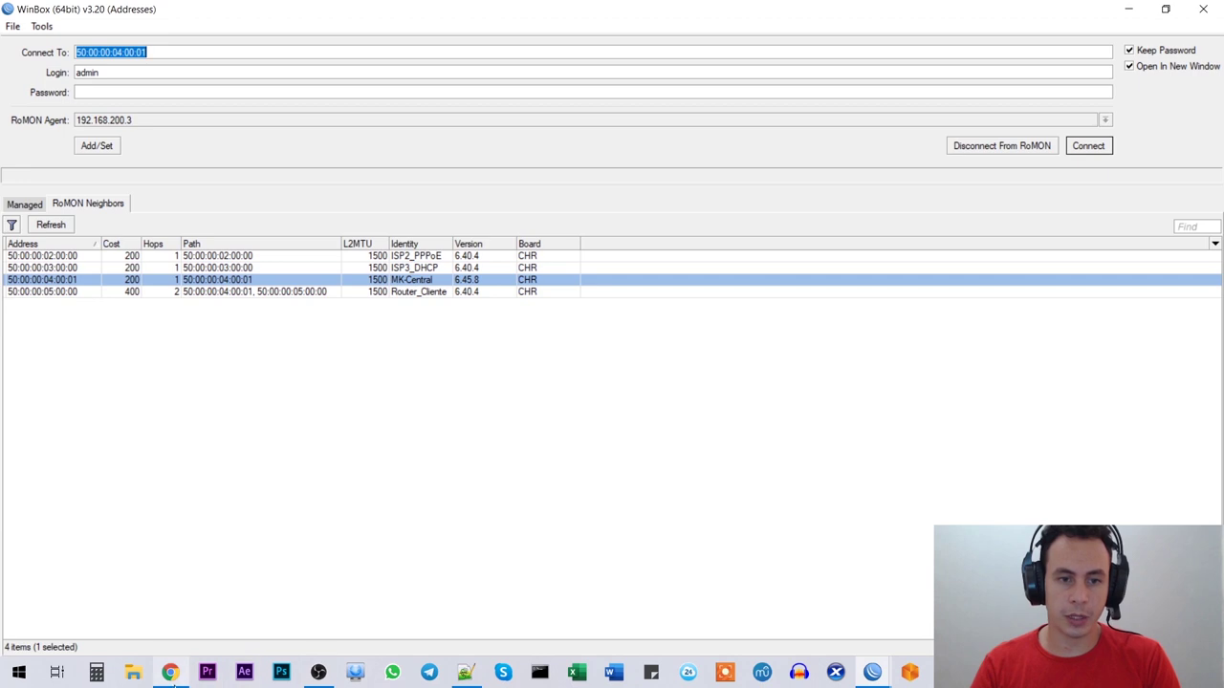
key(Return)
mouse_move(872, 672)
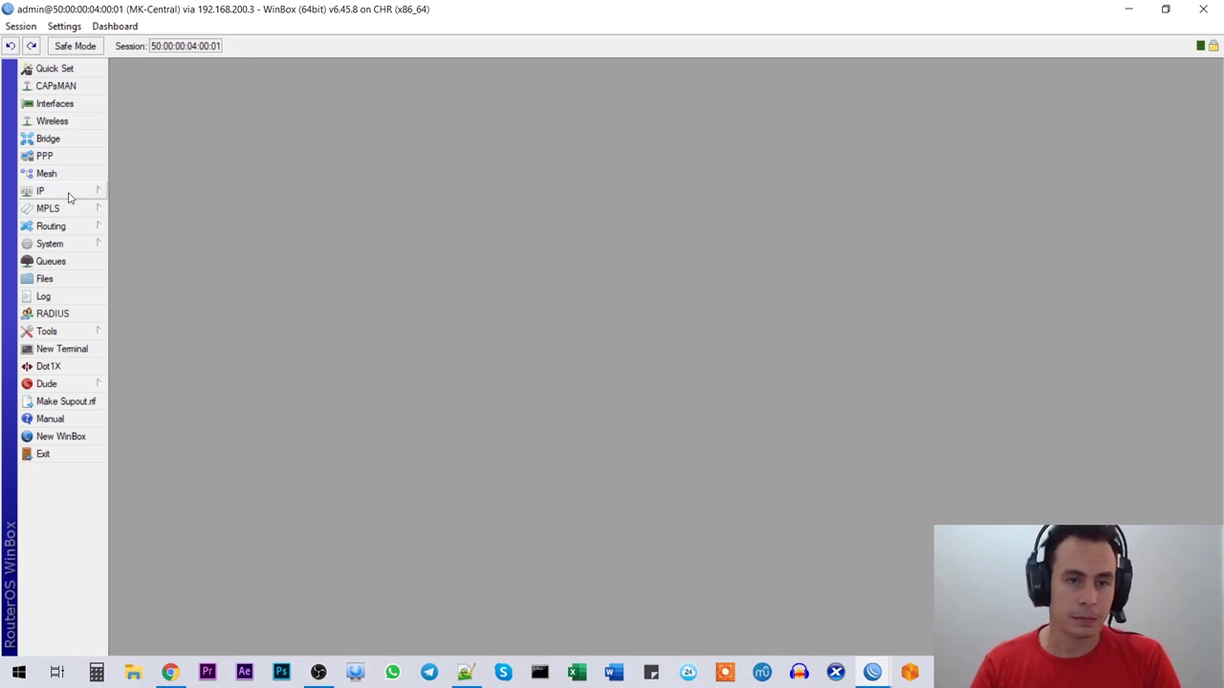
Step: Change the router identity to MK-Central in System > Identity
click(54, 244)
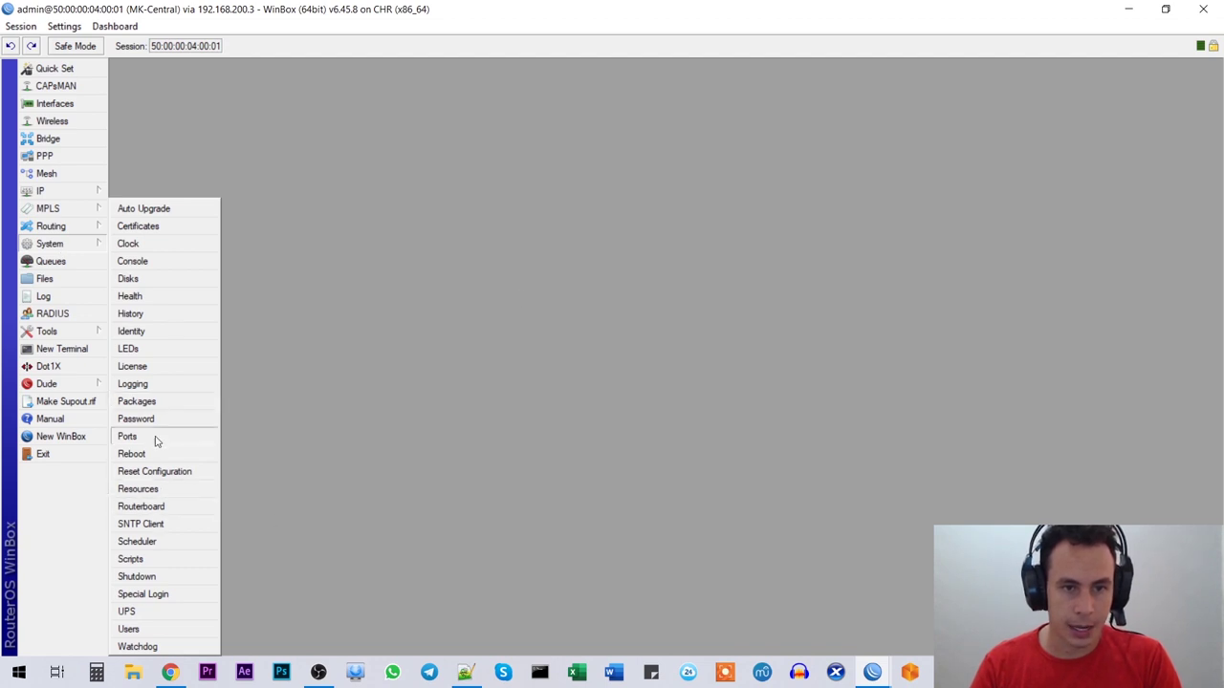
click(156, 333)
click(673, 340)
click(609, 344)
key(Left)
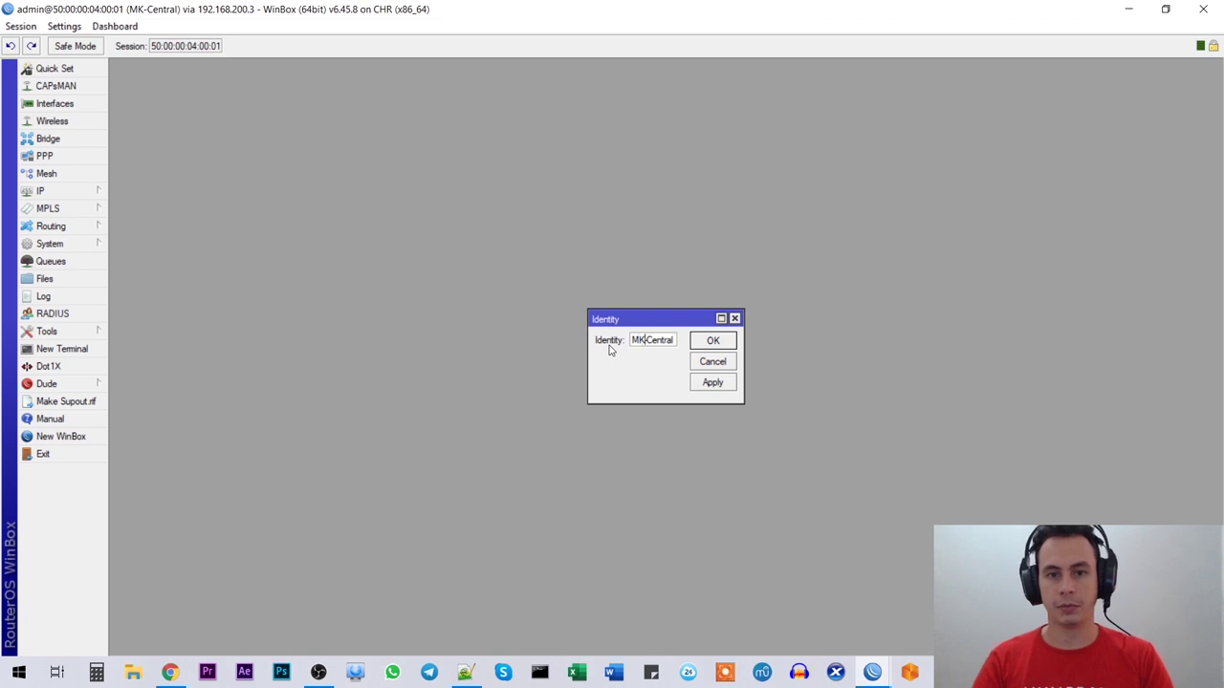
click(609, 350)
text(MK-Central)
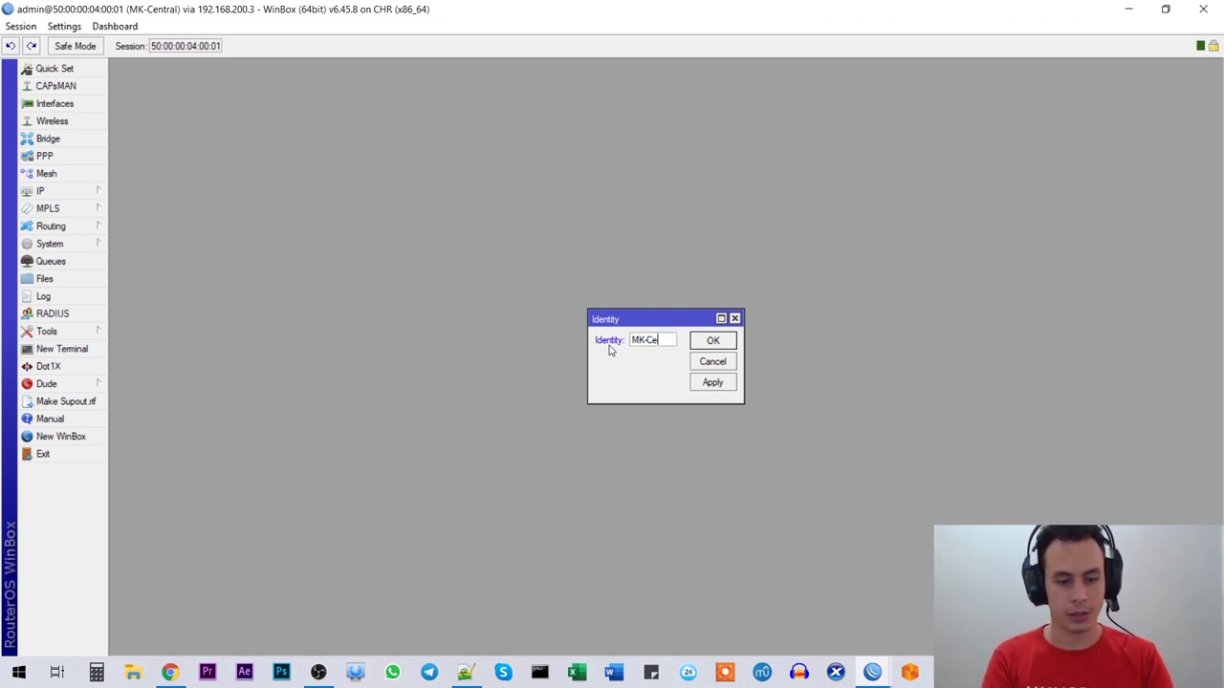
click(712, 340)
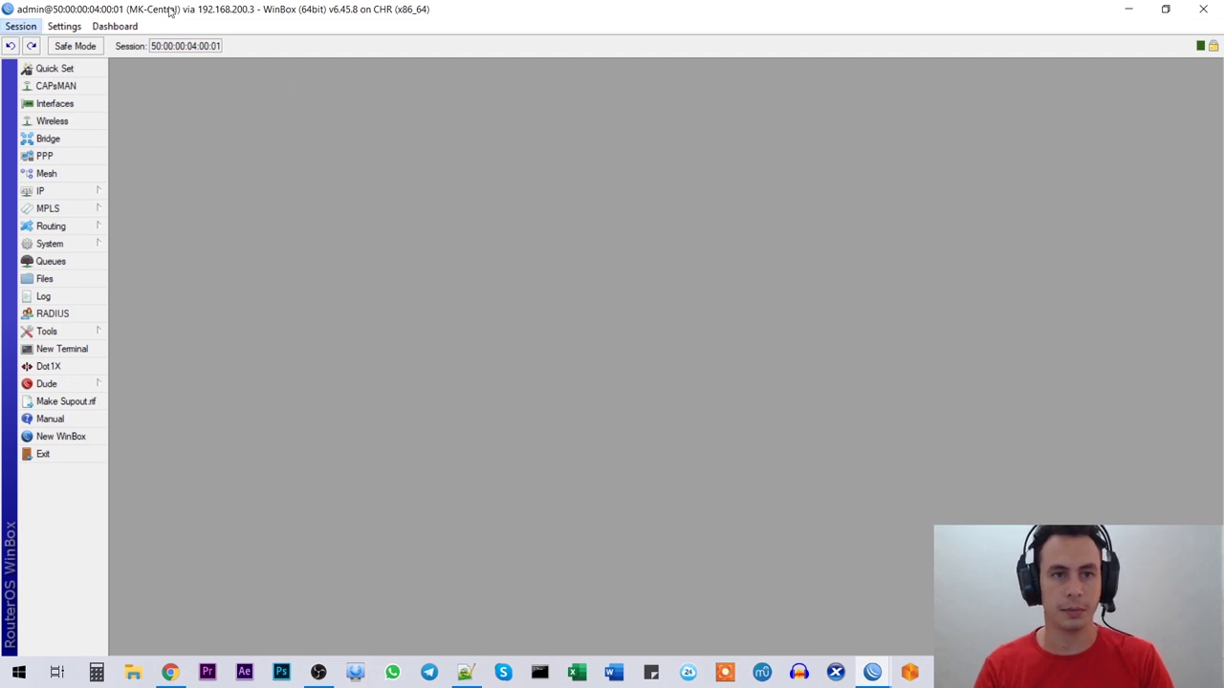
Step: Check the 'Cambiar usuario y Contraseña' item in the Notepad++ checklist, then return to the MK-Central session
key(alt+Tab)
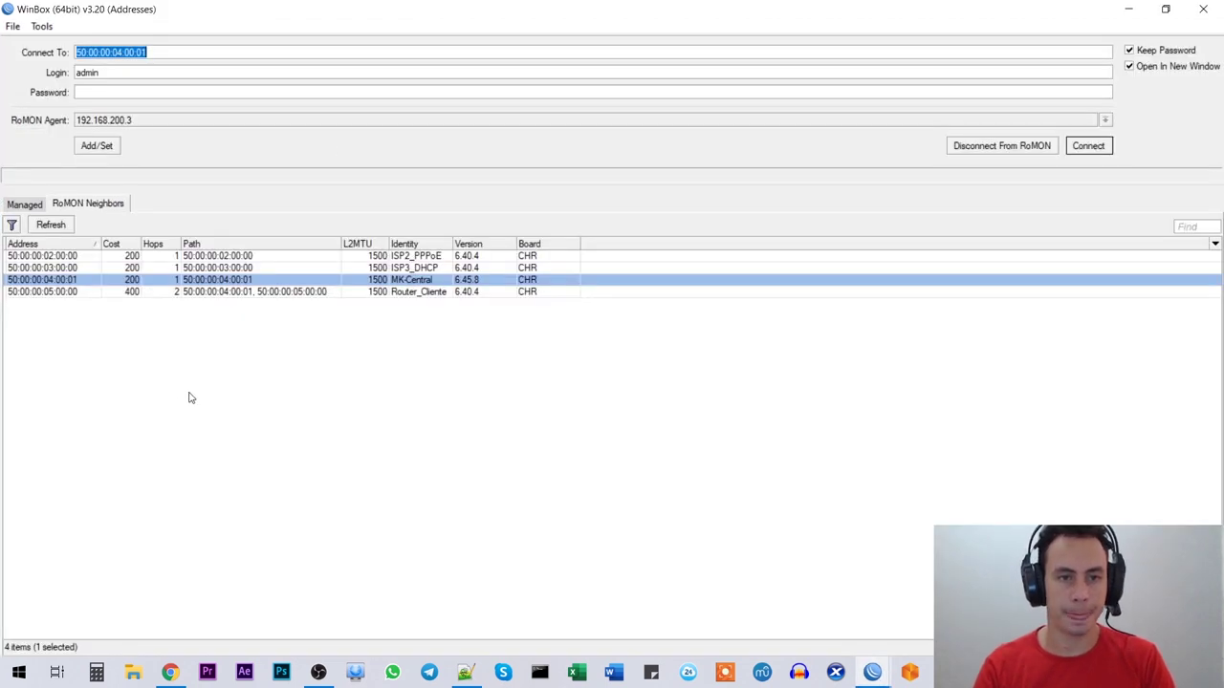
key(alt+Tab)
key(Tab)
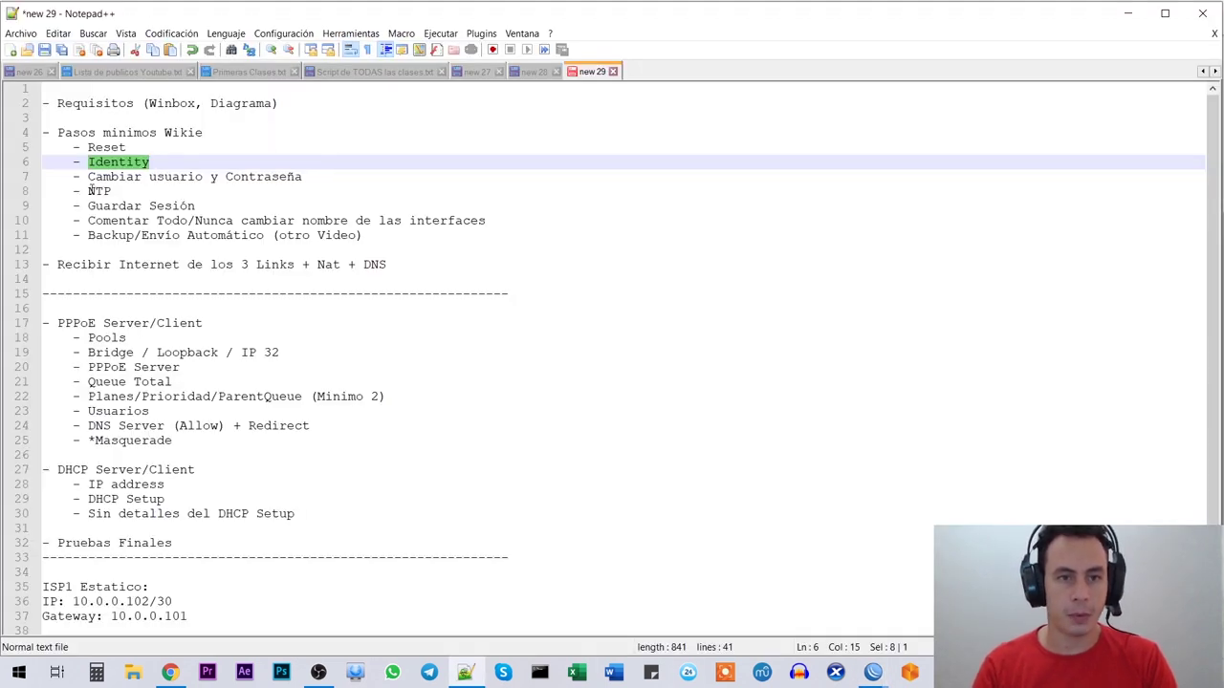
drag(88, 179, 304, 178)
click(447, 170)
key(alt+Tab)
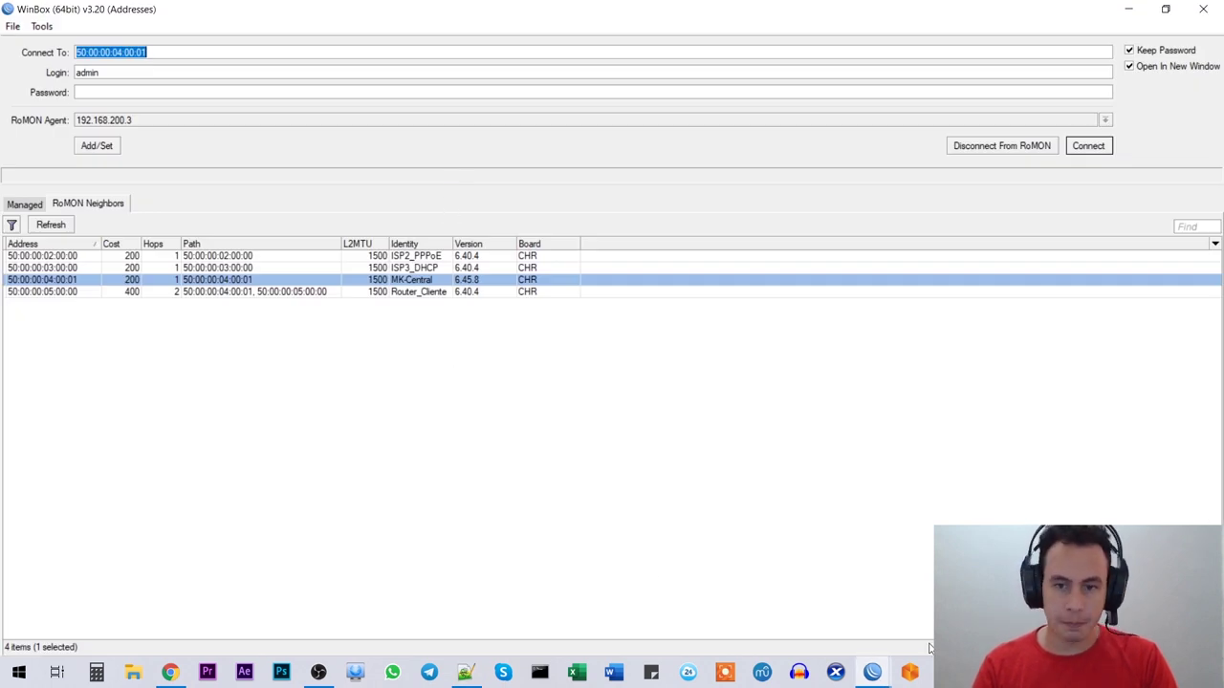
click(889, 593)
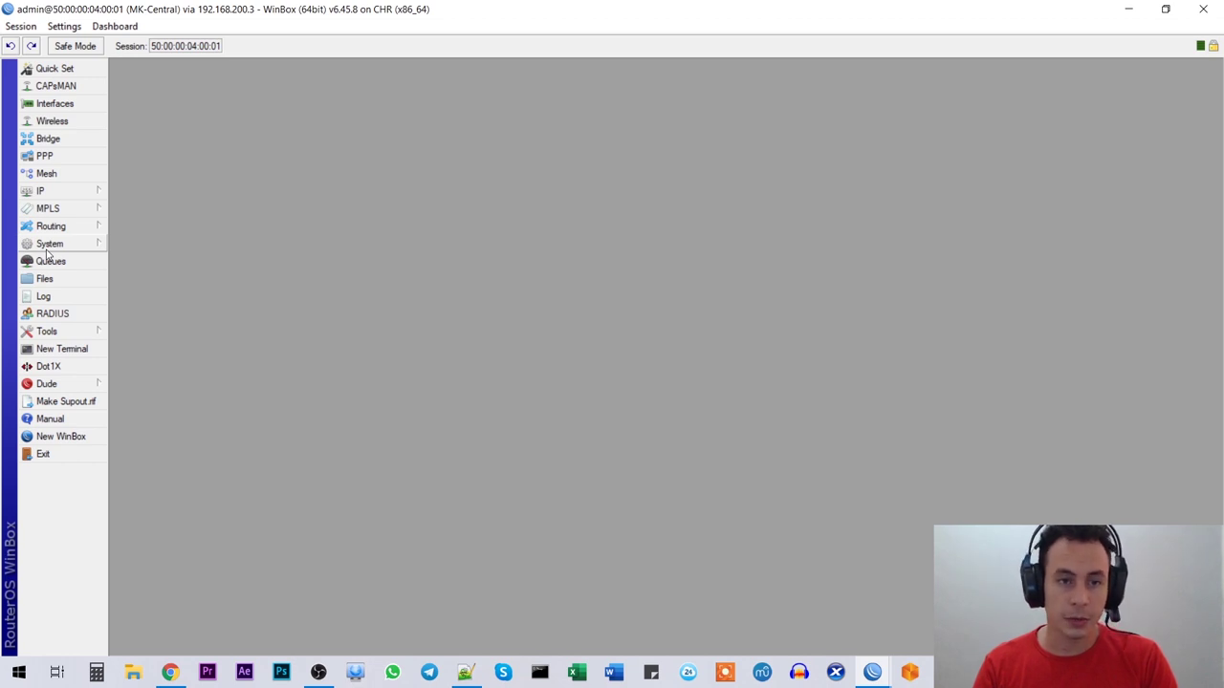
Step: Add a new user in the full group with a password in System > Users
click(59, 247)
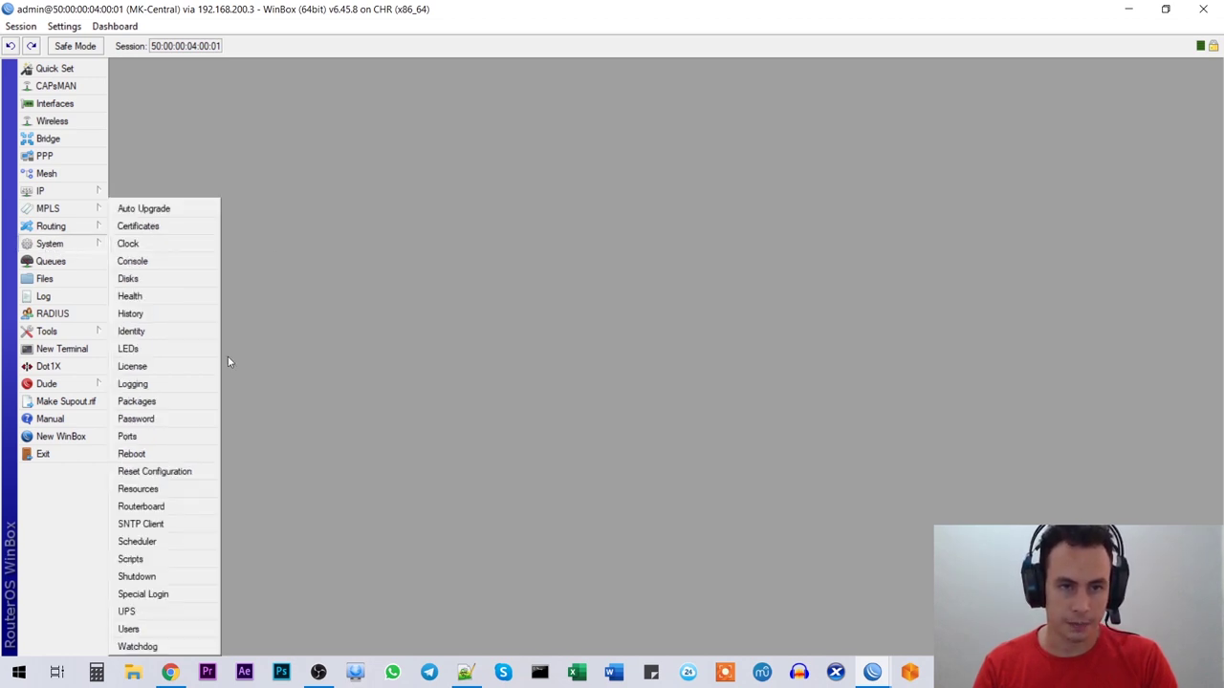
click(129, 628)
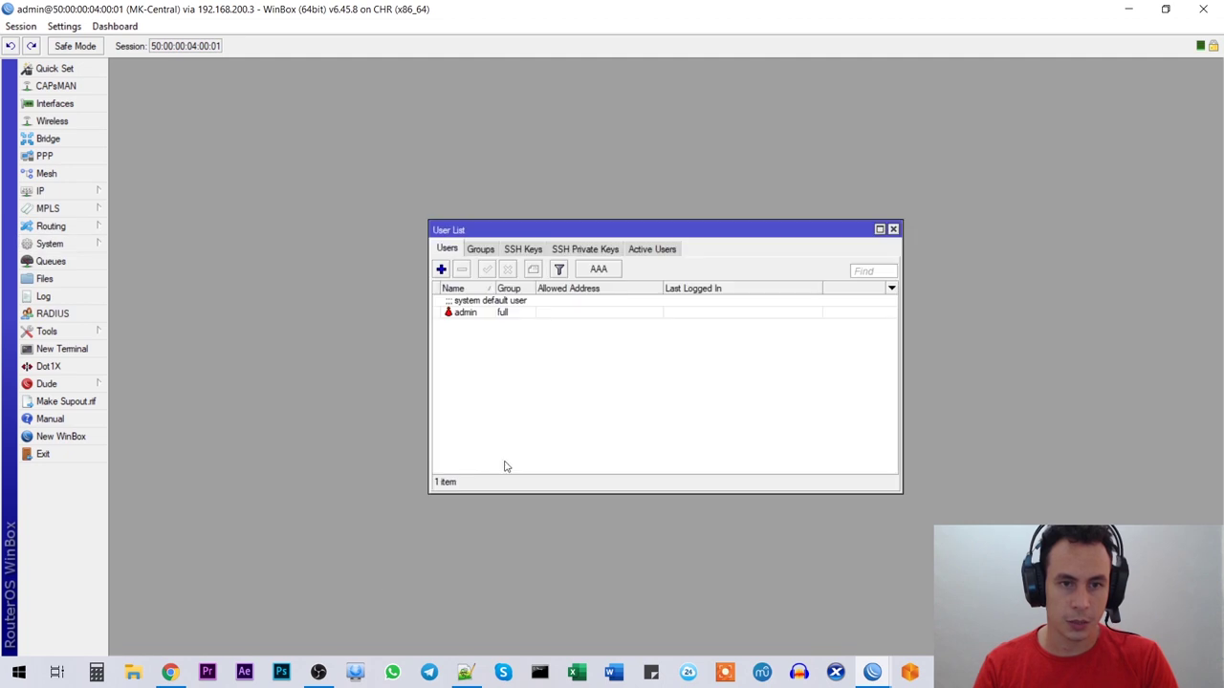
click(492, 313)
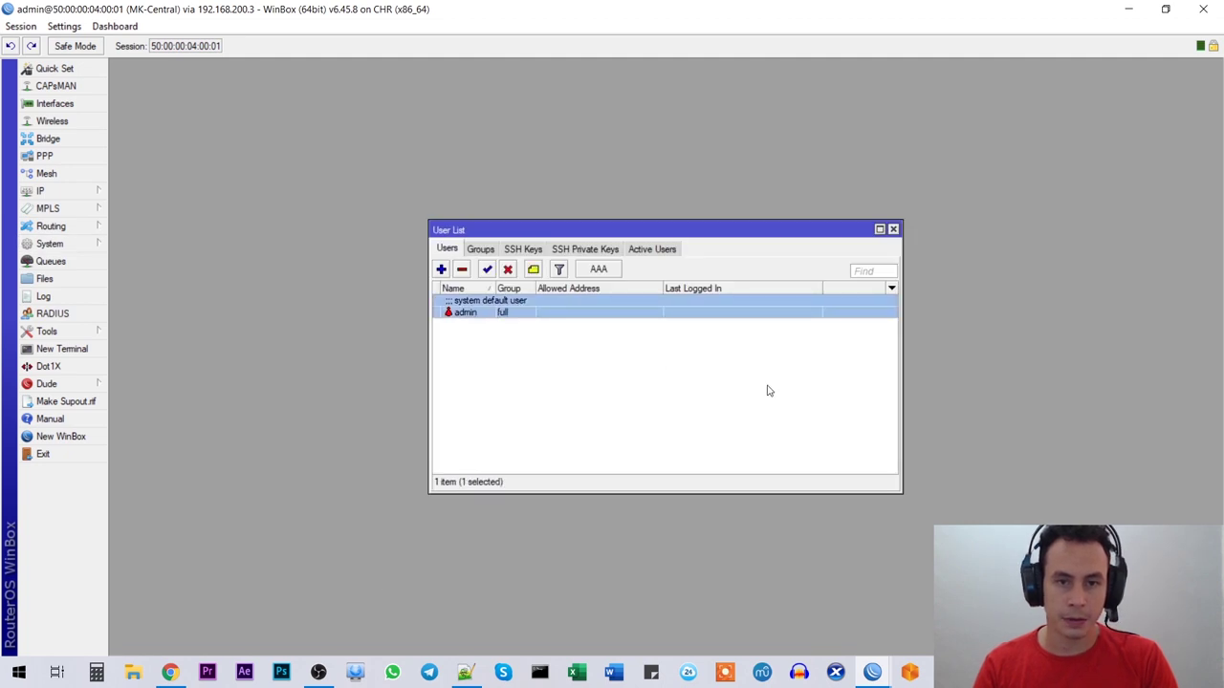
drag(505, 222, 430, 153)
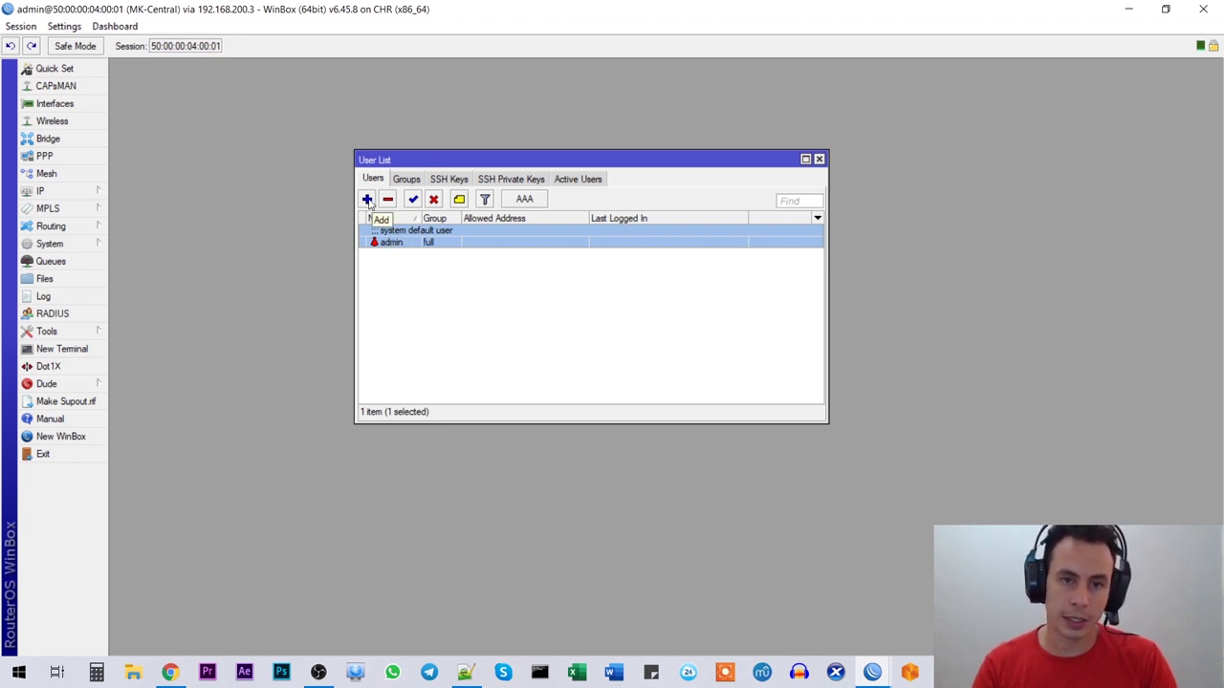
click(367, 199)
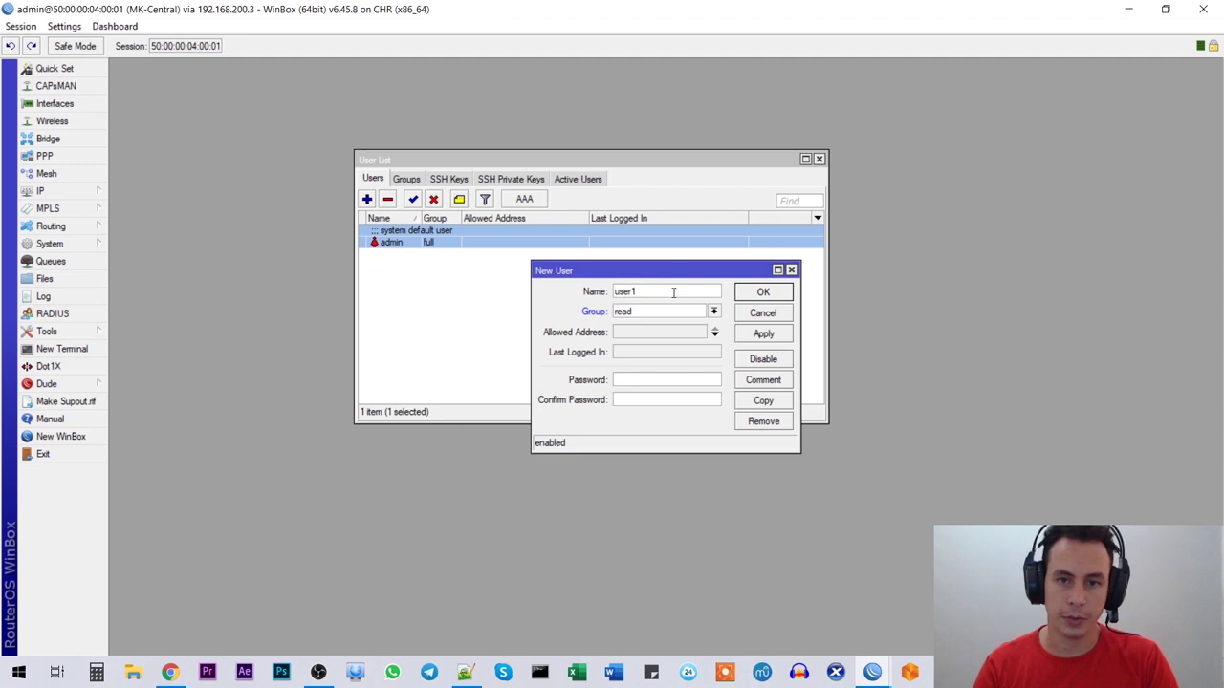
text(megaisp)
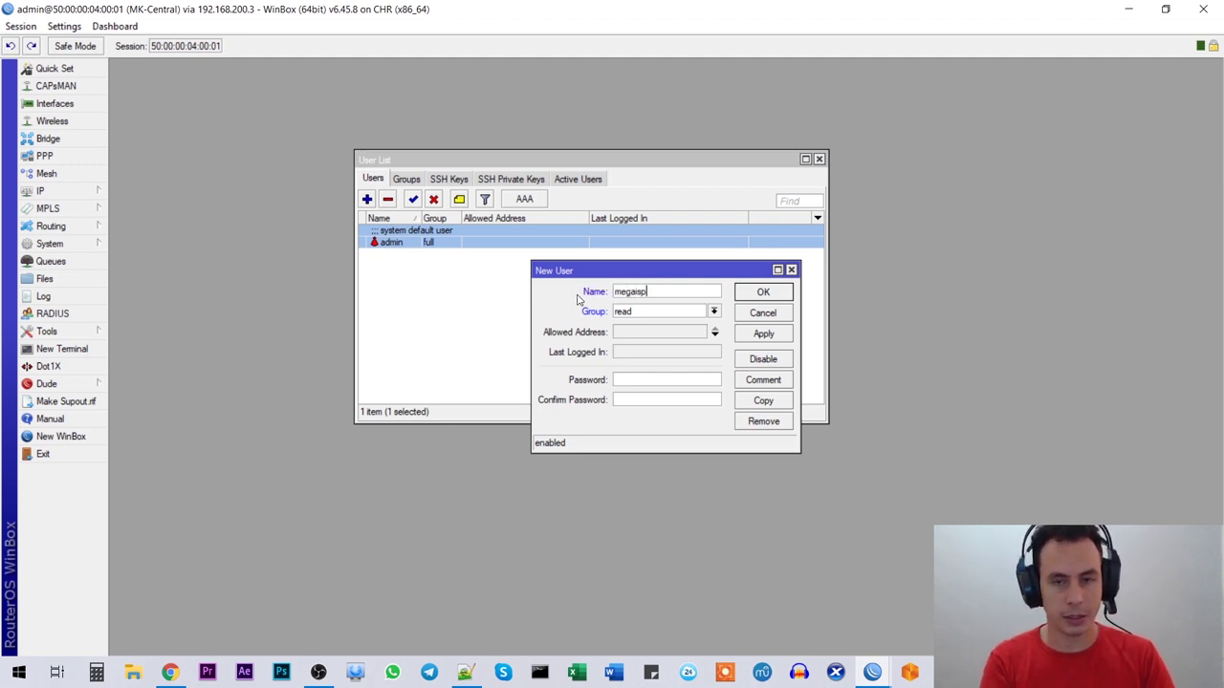
click(715, 312)
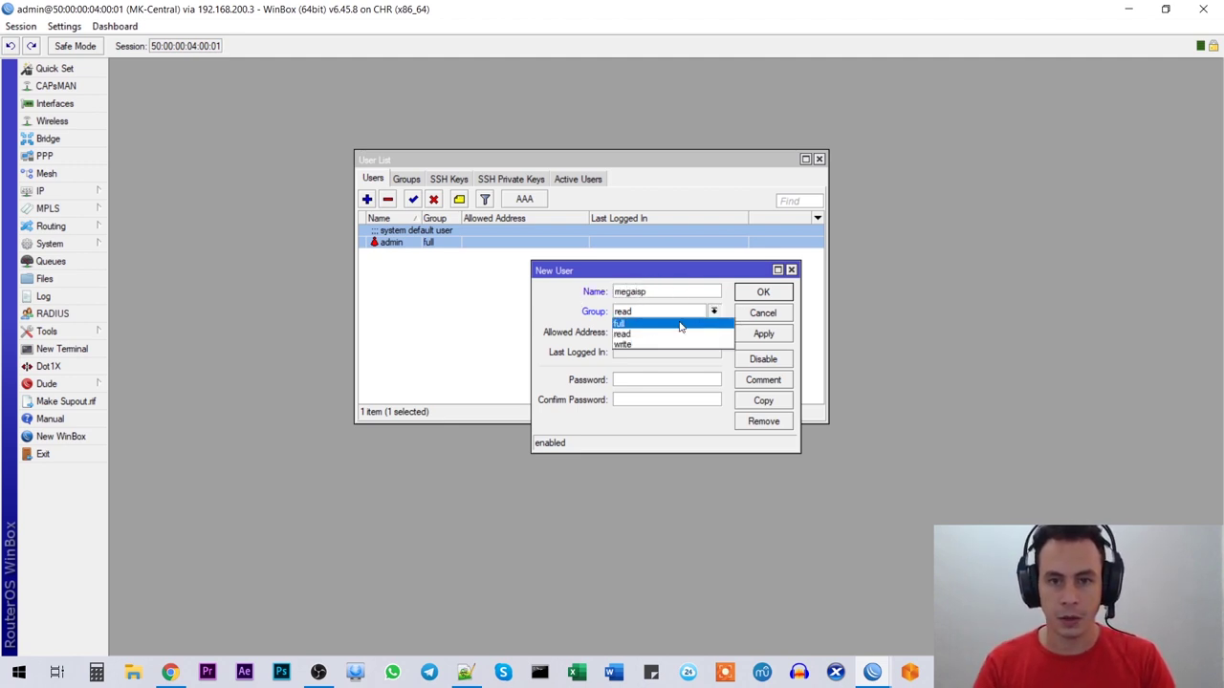
click(680, 327)
click(623, 379)
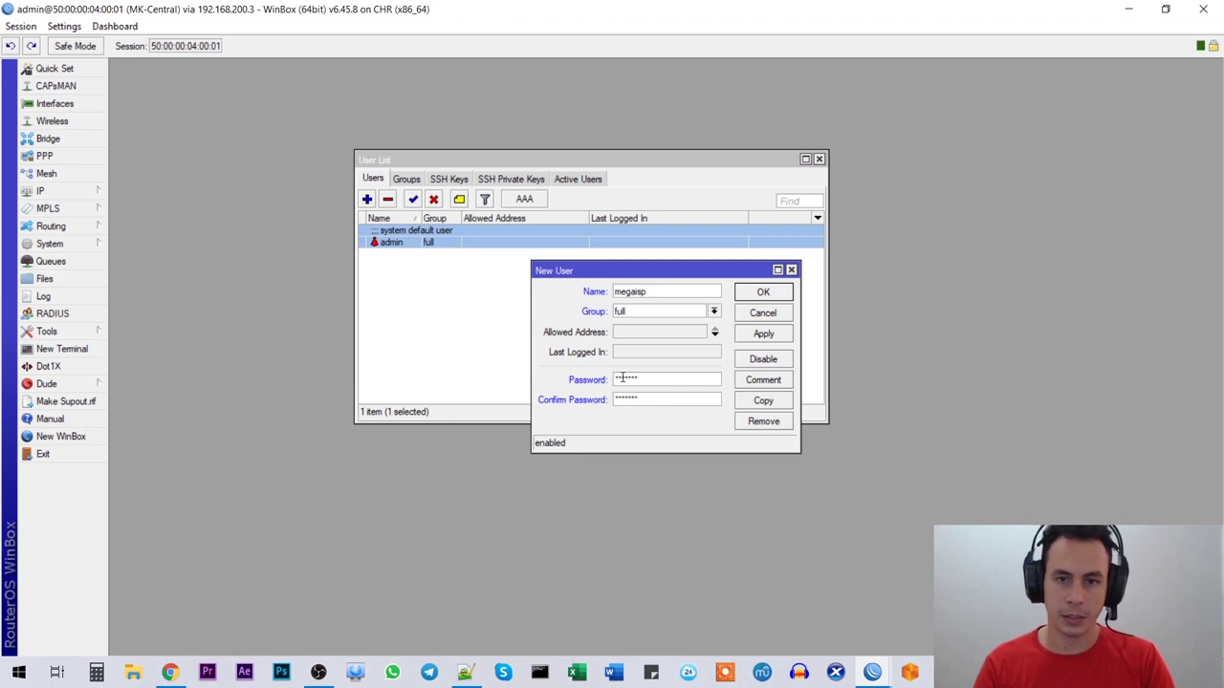
click(763, 334)
click(763, 295)
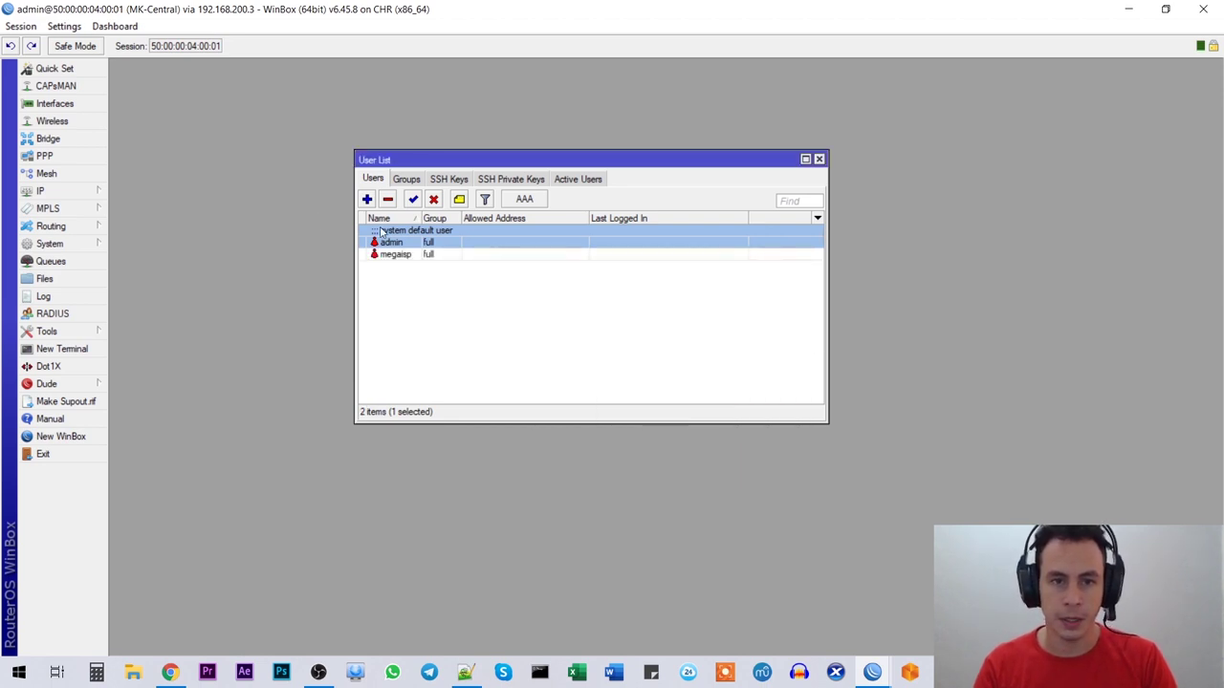
Step: Delete the default admin user and close the user list
click(388, 198)
click(402, 231)
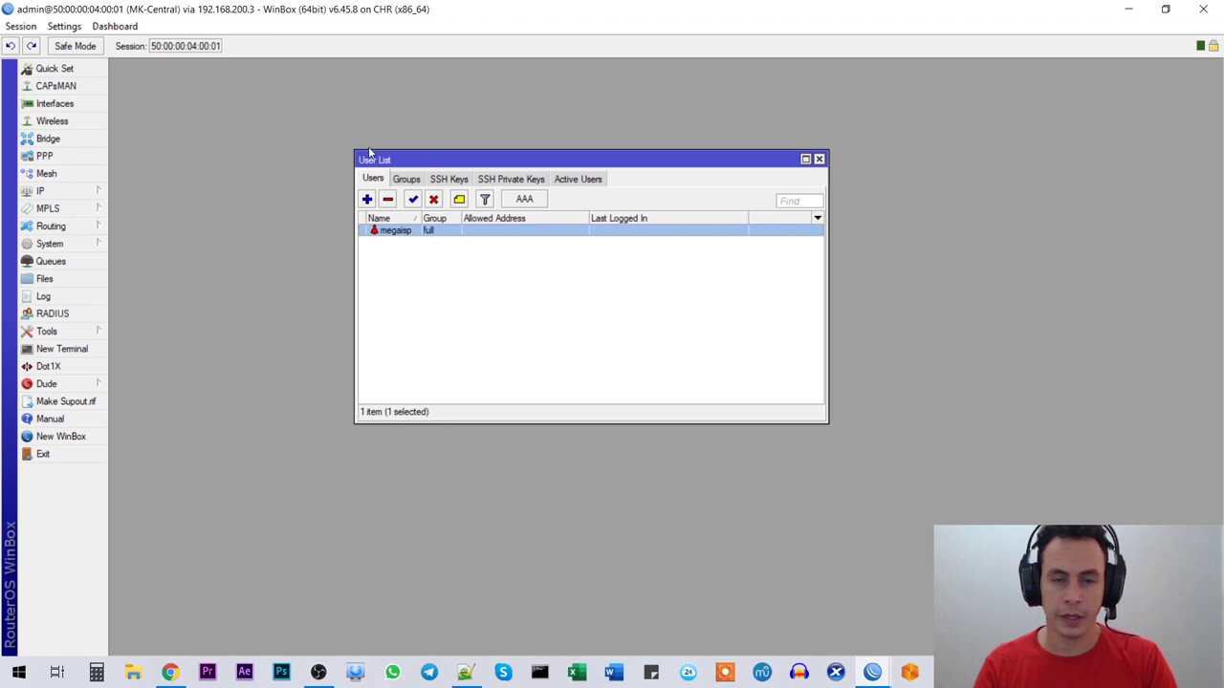
click(819, 158)
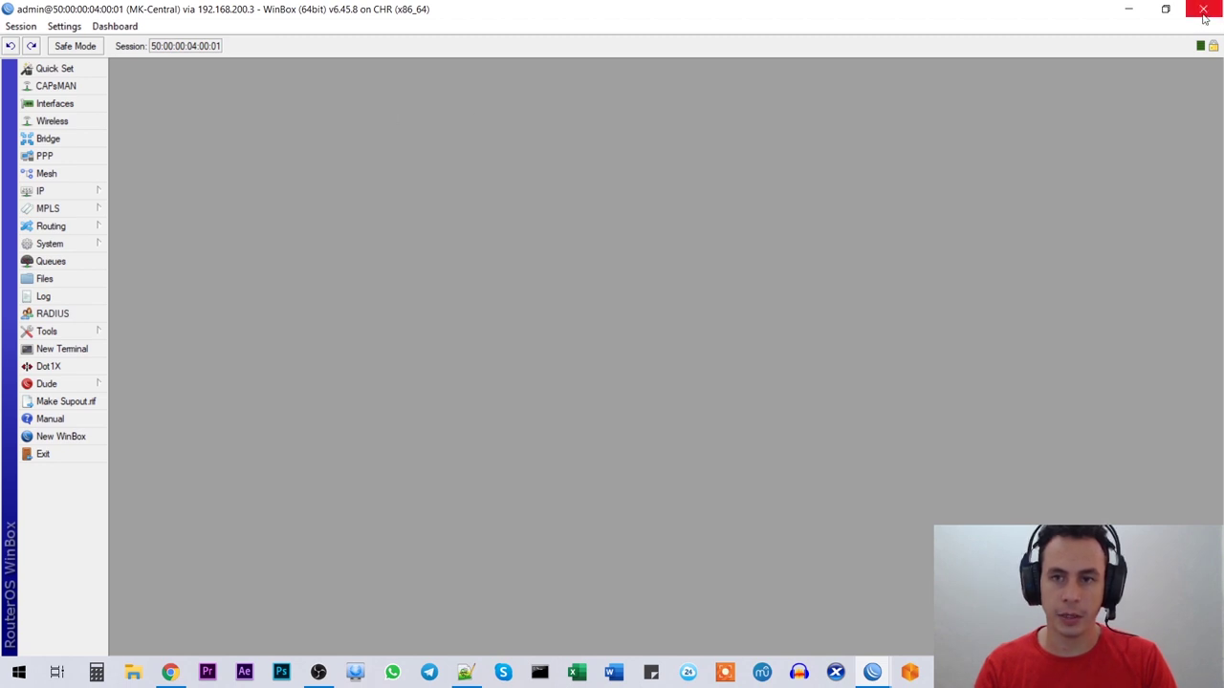
Step: Close the old session and reconnect to MK-Central with the new login name
click(1203, 9)
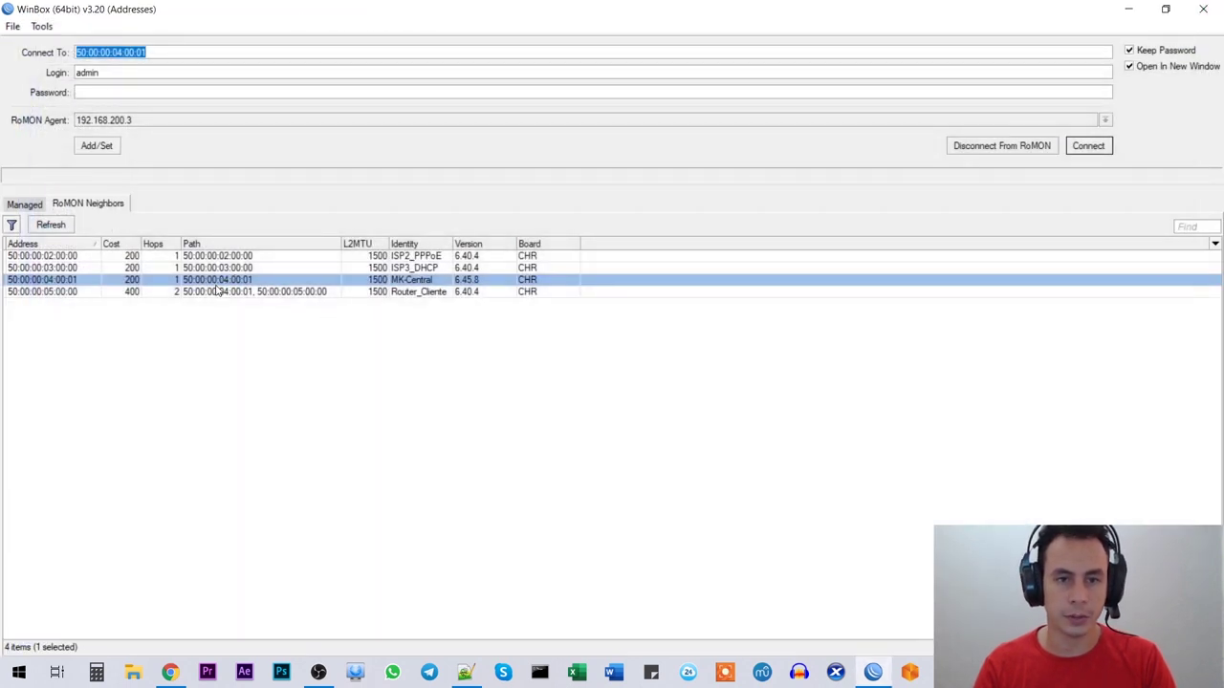
key(Tab)
click(147, 73)
drag(163, 73, 3, 76)
text(megaisp)
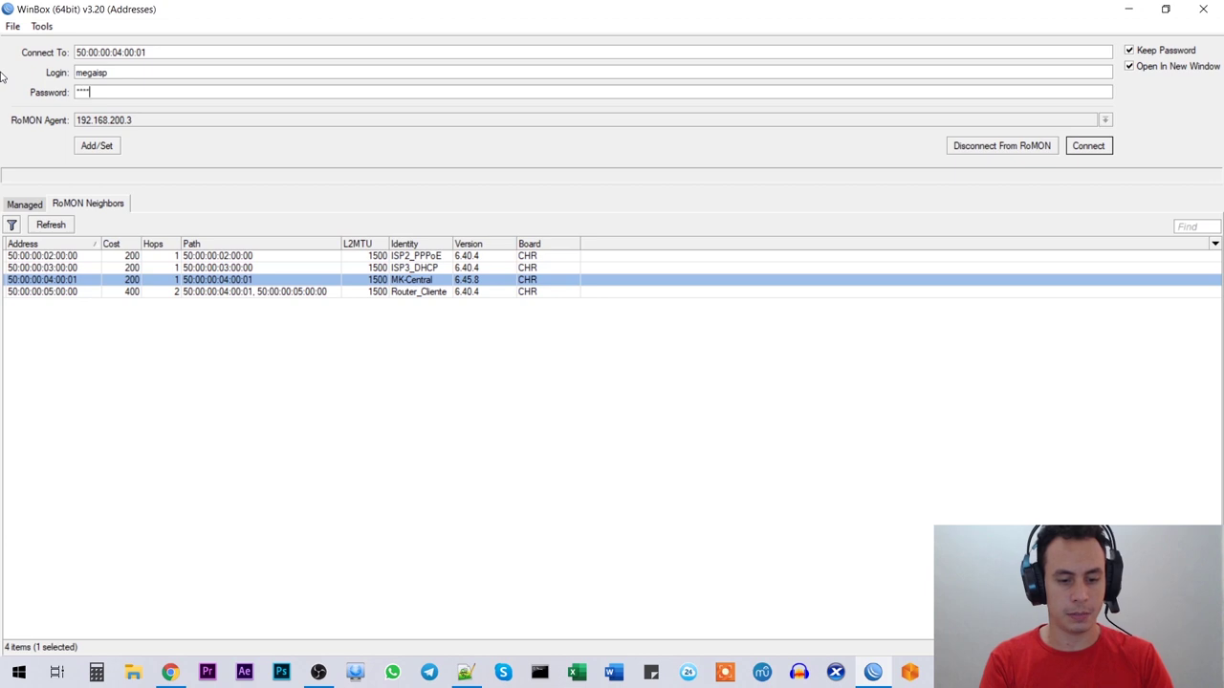
key(Return)
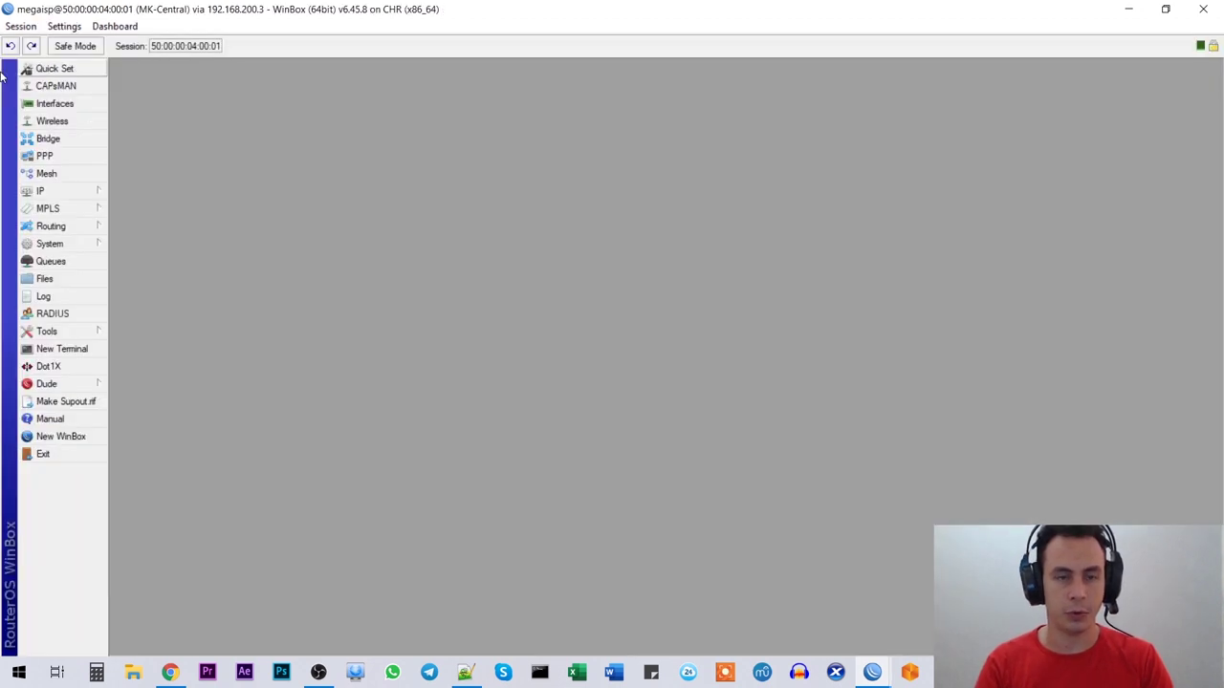
Step: Check the NTP item on line 8 of the Notepad++ checklist, then return to WinBox
click(465, 672)
click(506, 195)
key(shift+Left)
key(shift+Left)
key(shift+Left)
click(505, 193)
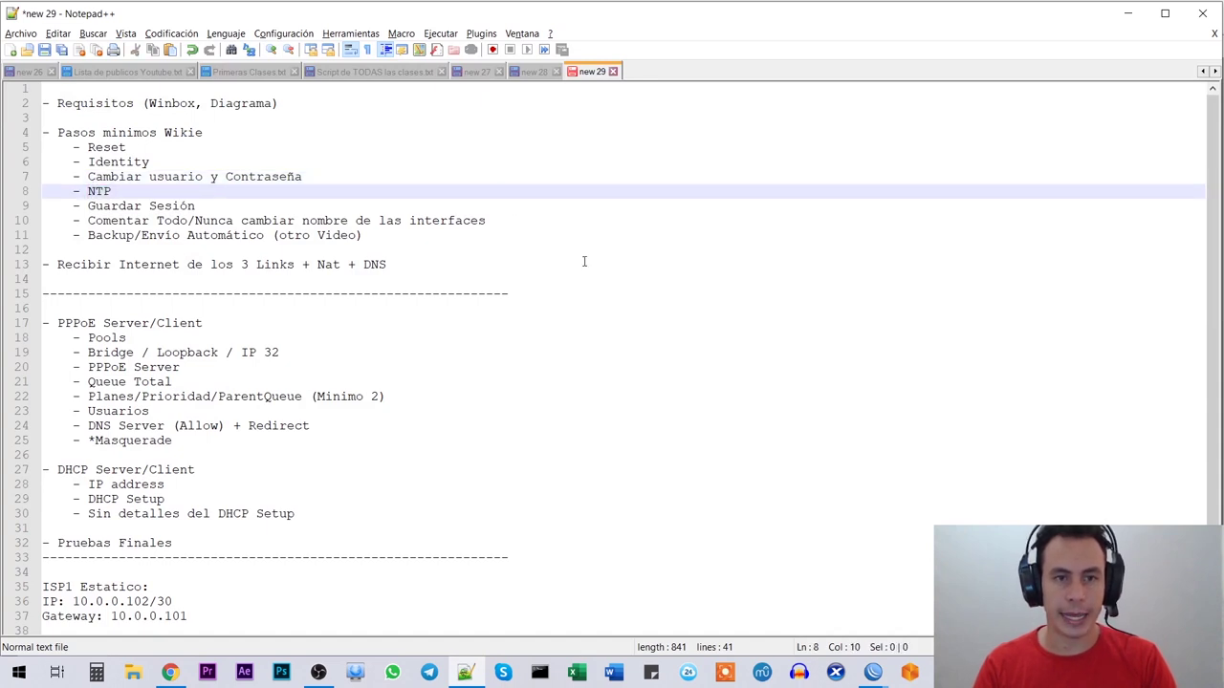
key(alt+Tab)
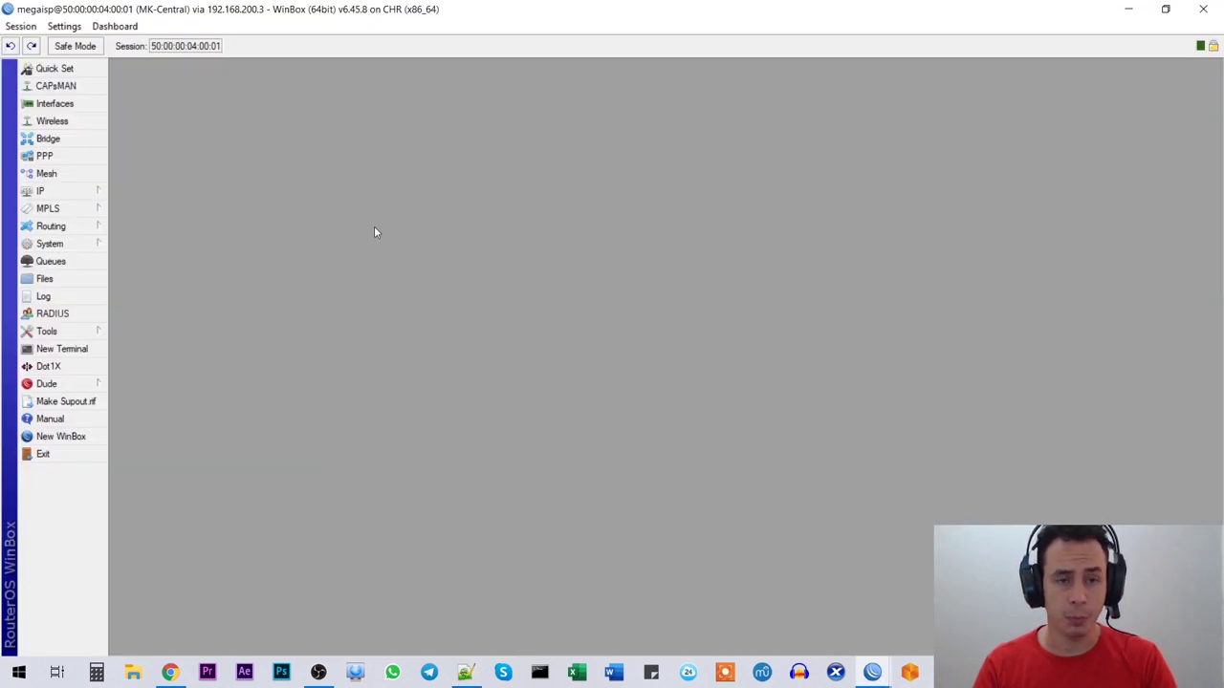
Step: Add the router's time and date displays to the session toolbar
click(40, 191)
click(507, 188)
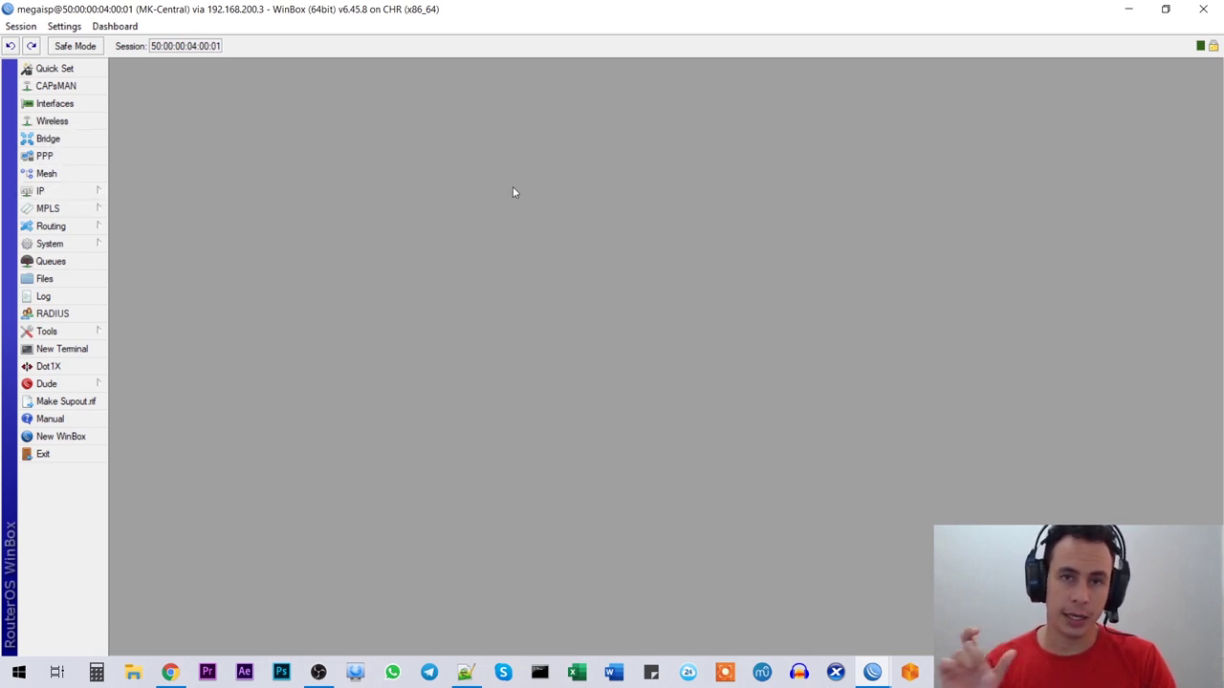
right_click(797, 49)
click(893, 71)
right_click(963, 51)
click(1004, 85)
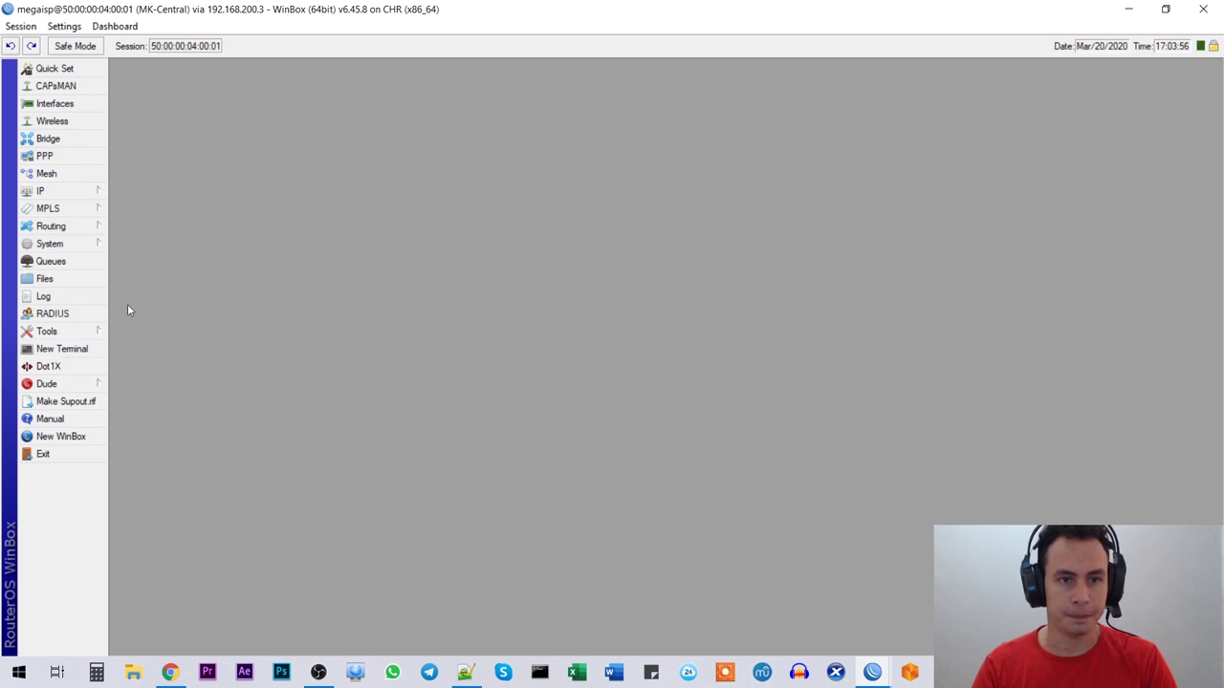
Step: Open System > SNTP Client with the client enabled and select the Primary NTP Server value
click(78, 249)
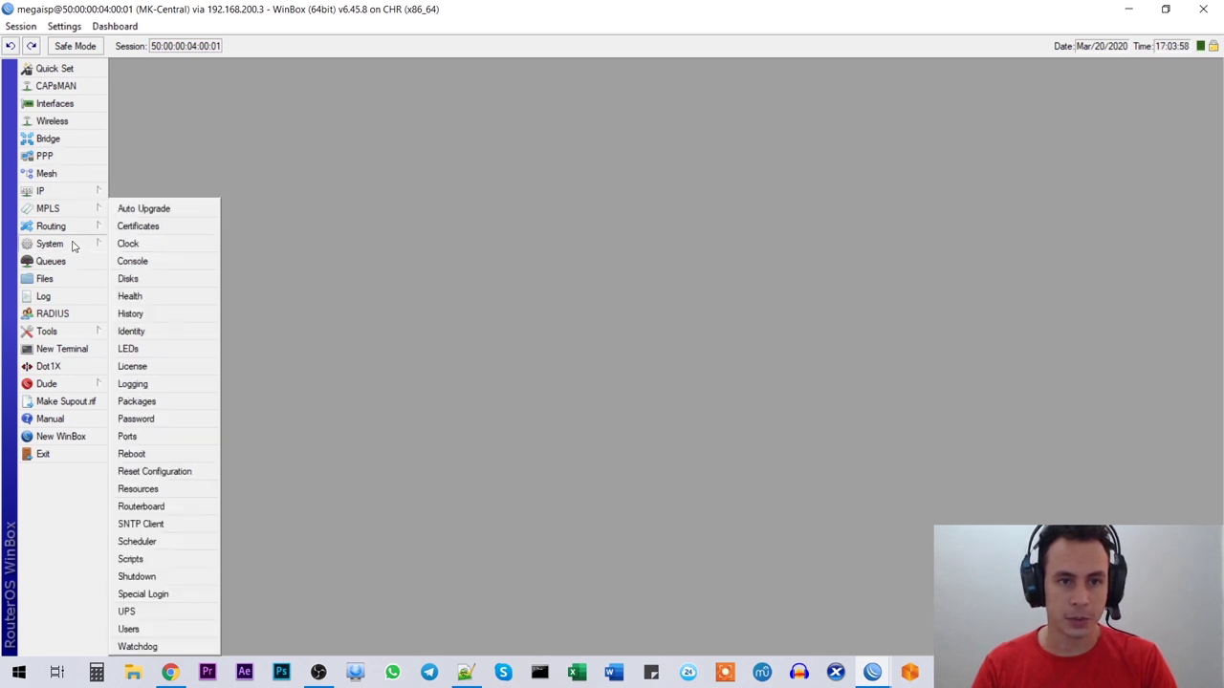
click(159, 525)
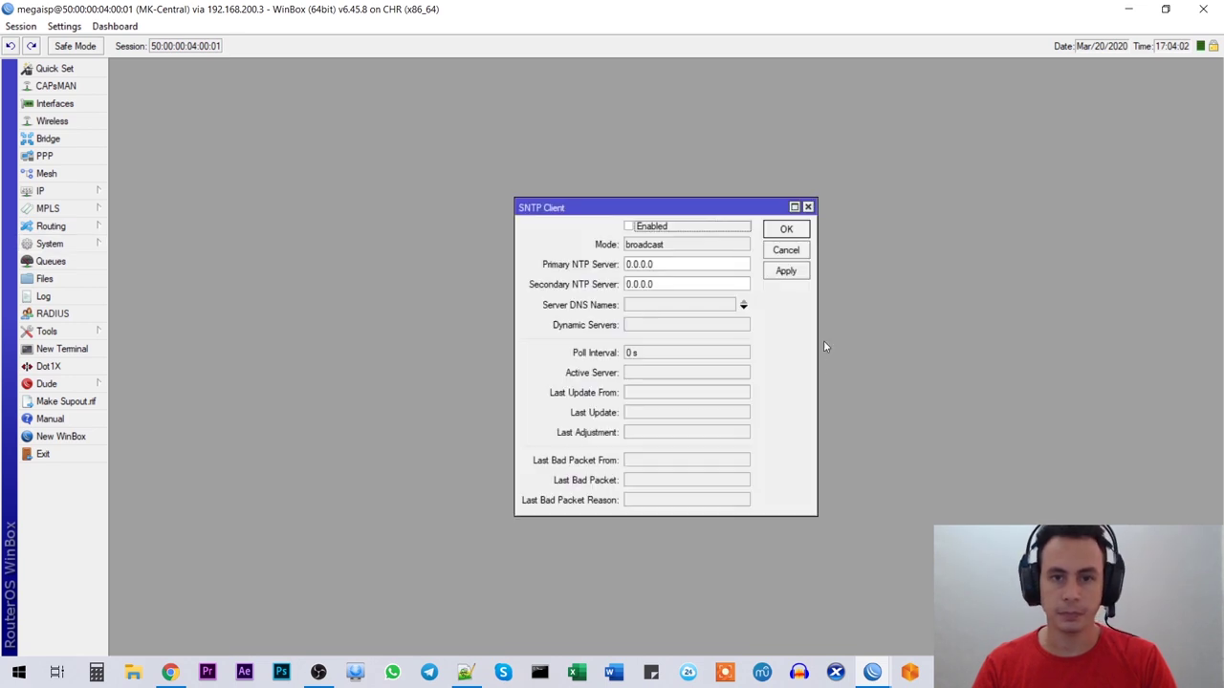
drag(642, 206, 577, 181)
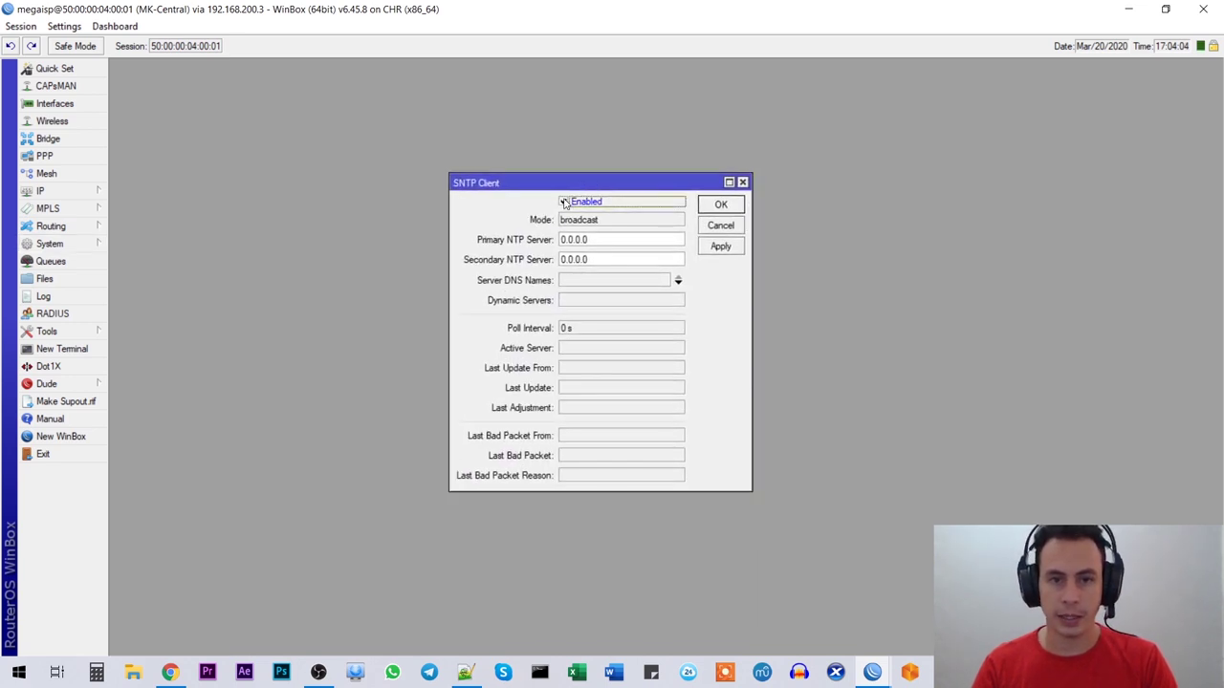
drag(616, 239, 561, 241)
click(612, 240)
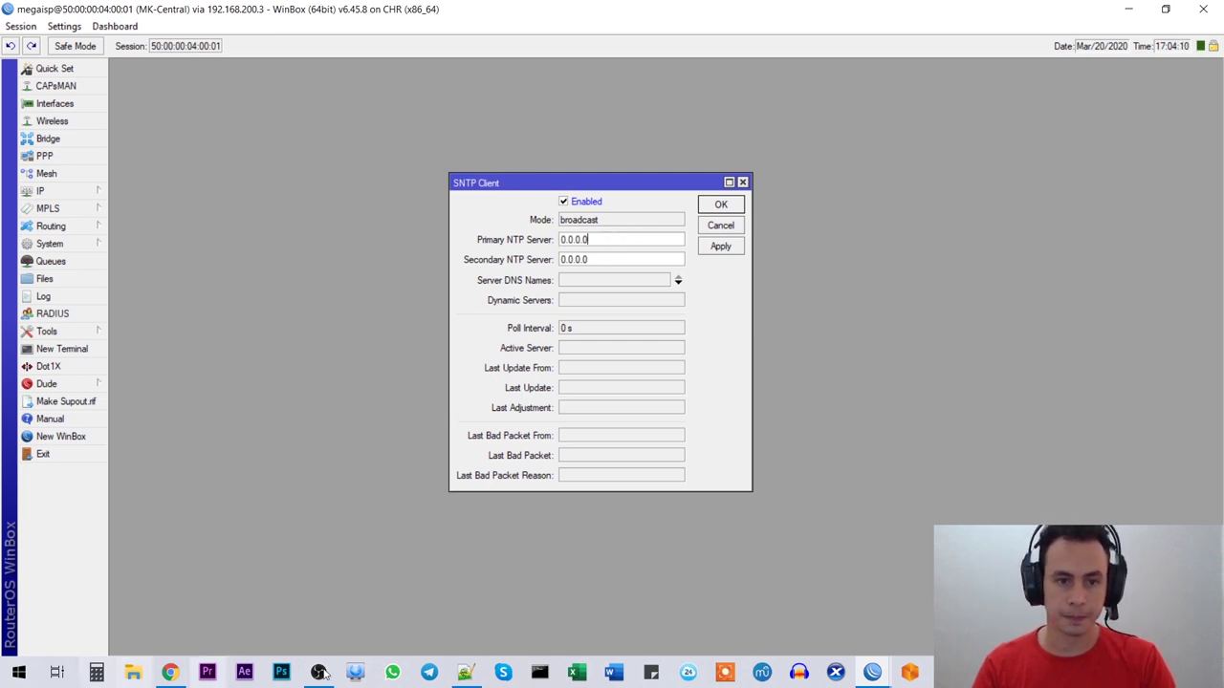
Step: From the Argentina NTP pool page, search Google for 'pool ntp españa' in a new tab
click(169, 673)
click(232, 13)
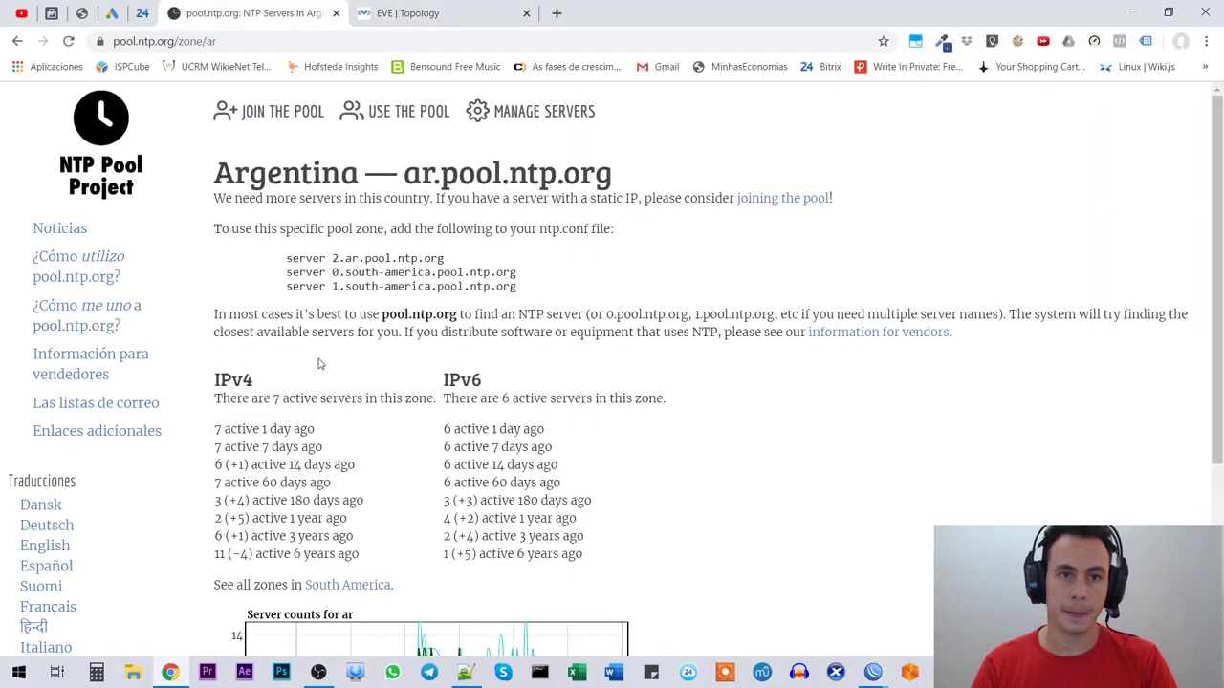
click(235, 40)
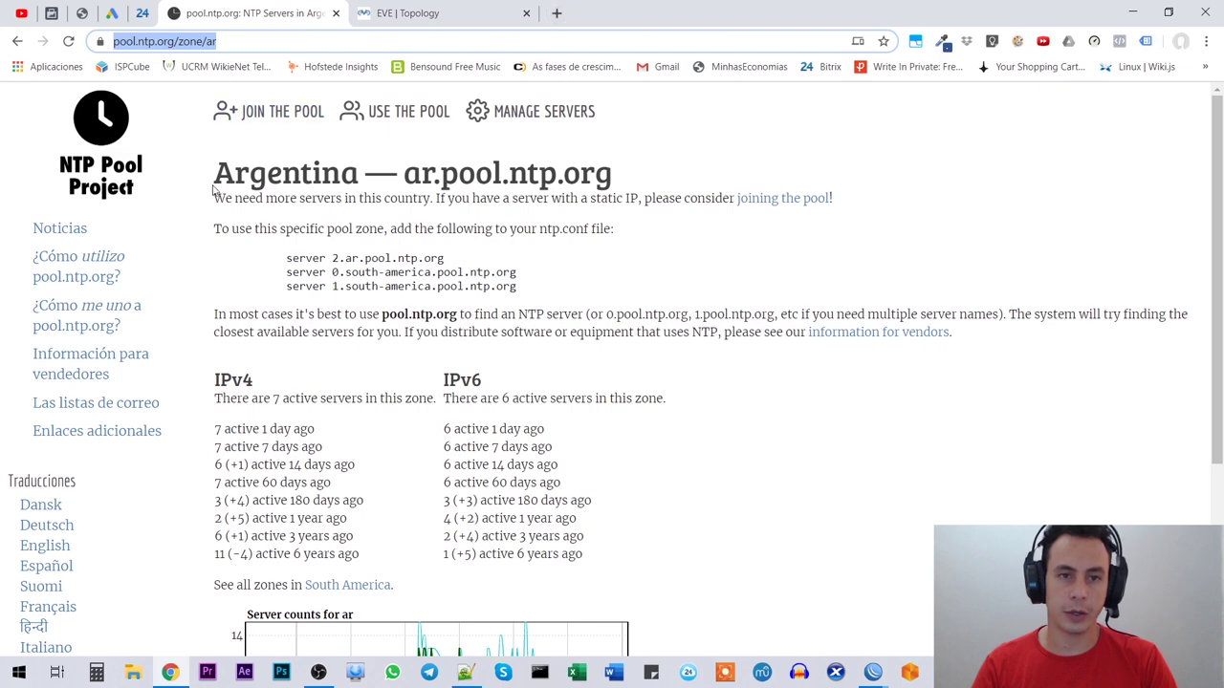
click(557, 13)
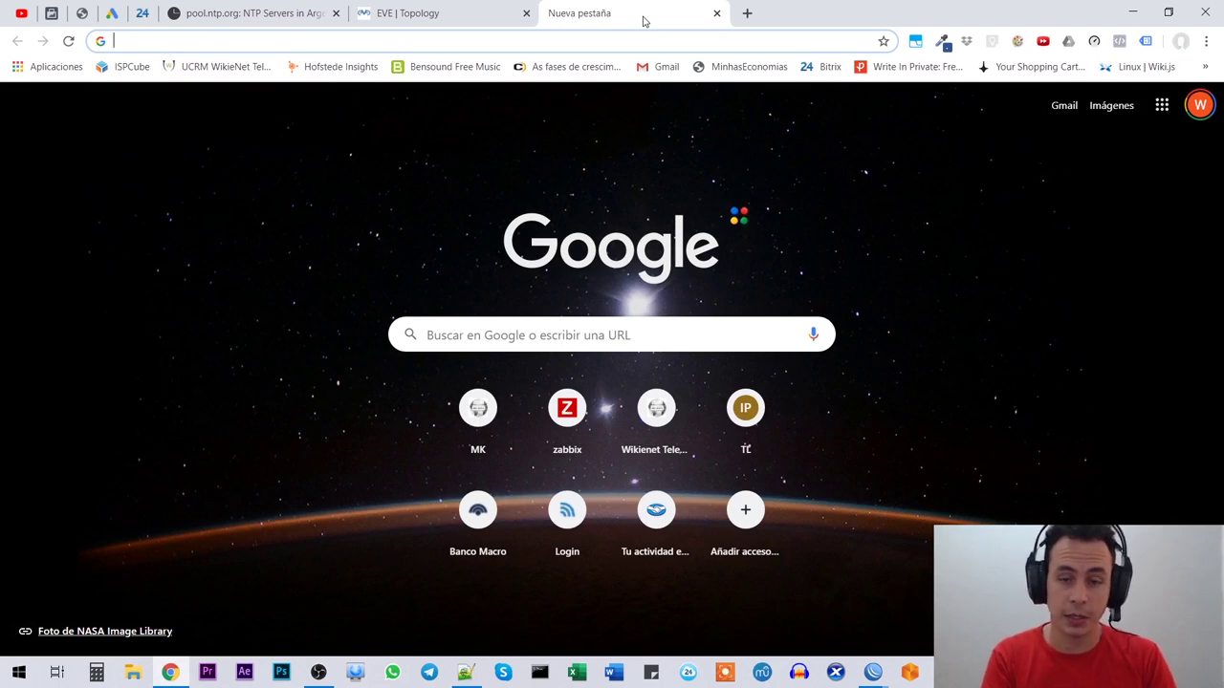
text(pool espa)
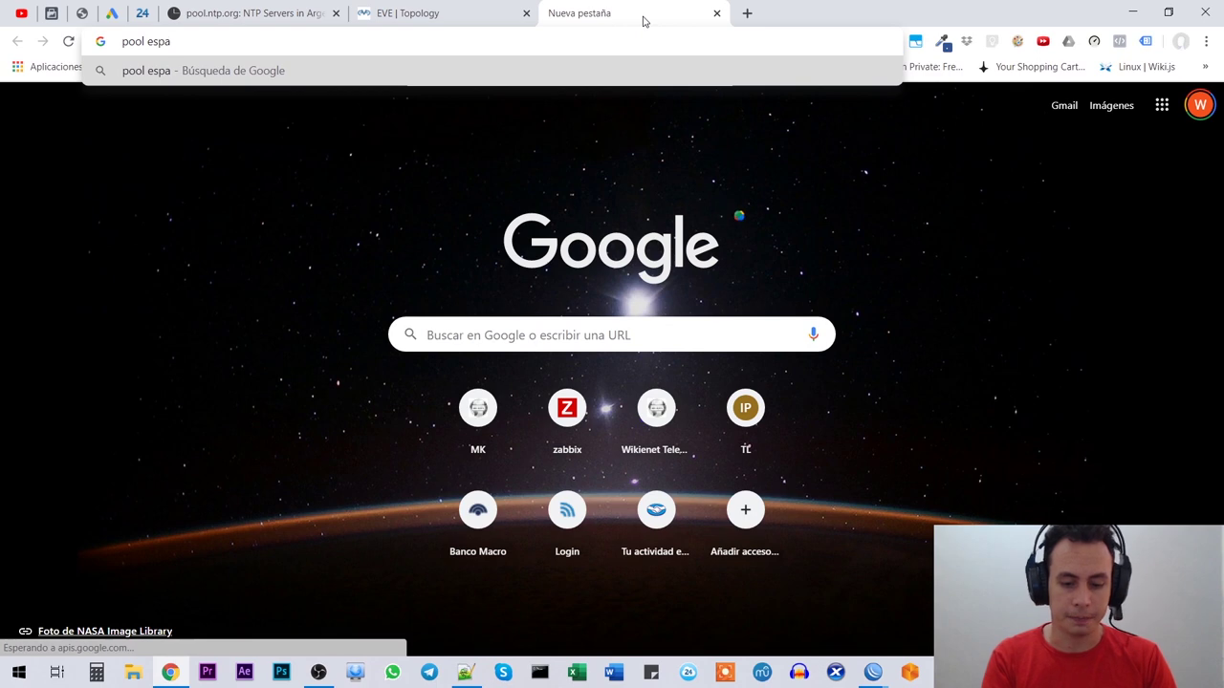
text(ña)
key(Return)
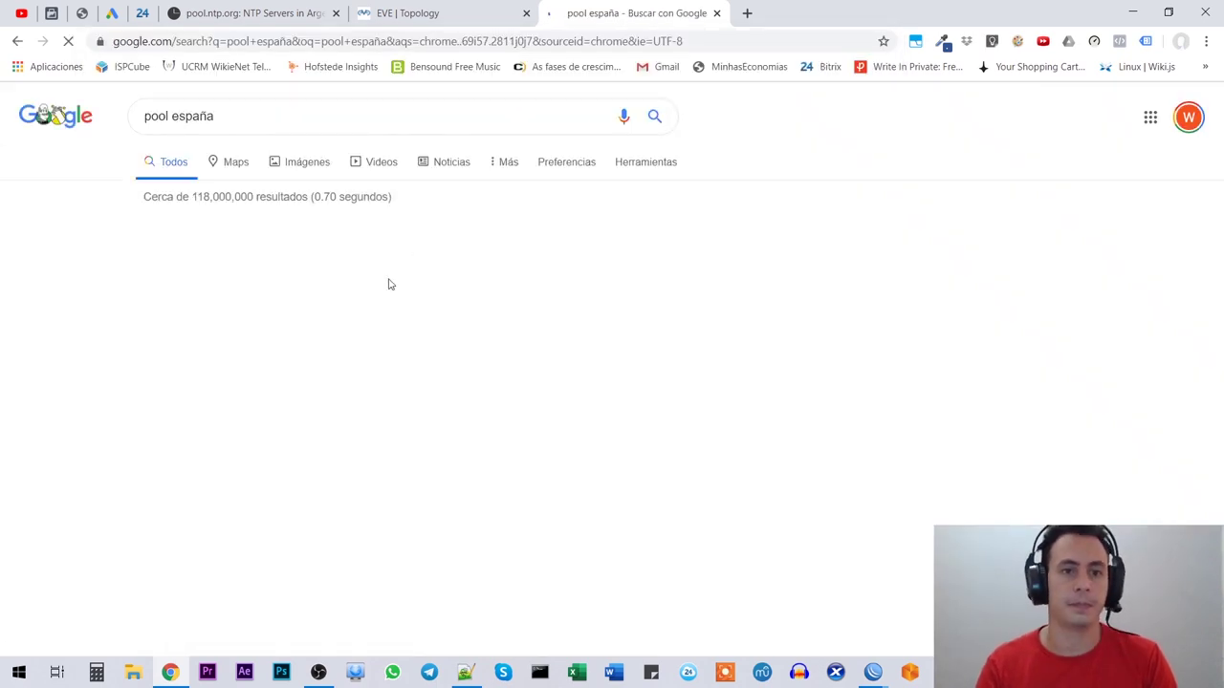
click(172, 116)
text(ntp)
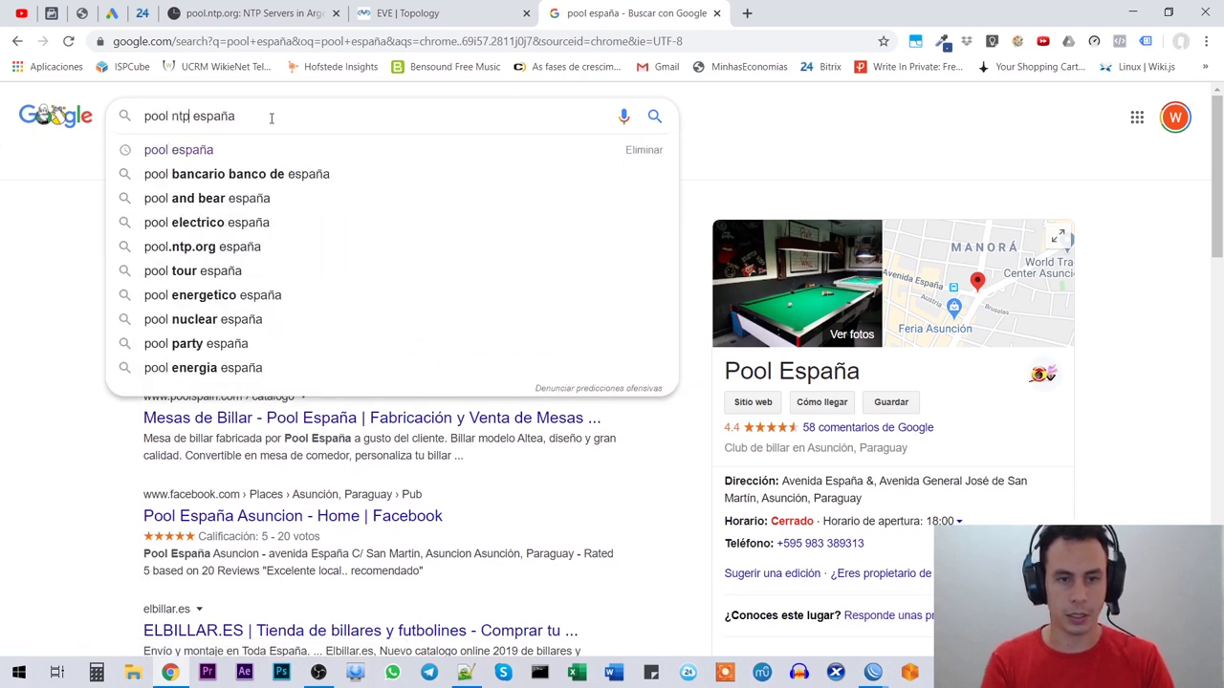
key(Return)
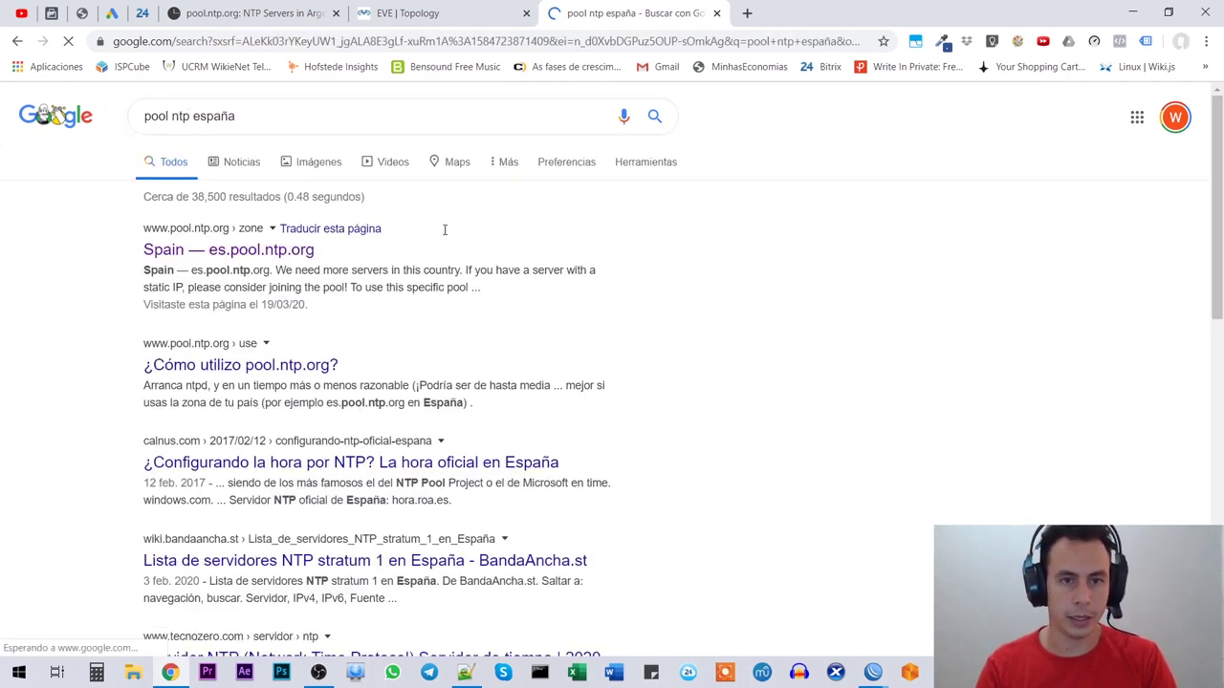
Step: Open and close the Spain es.pool.ntp.org page, then select the 2.ar.pool.ntp.org server line
click(216, 253)
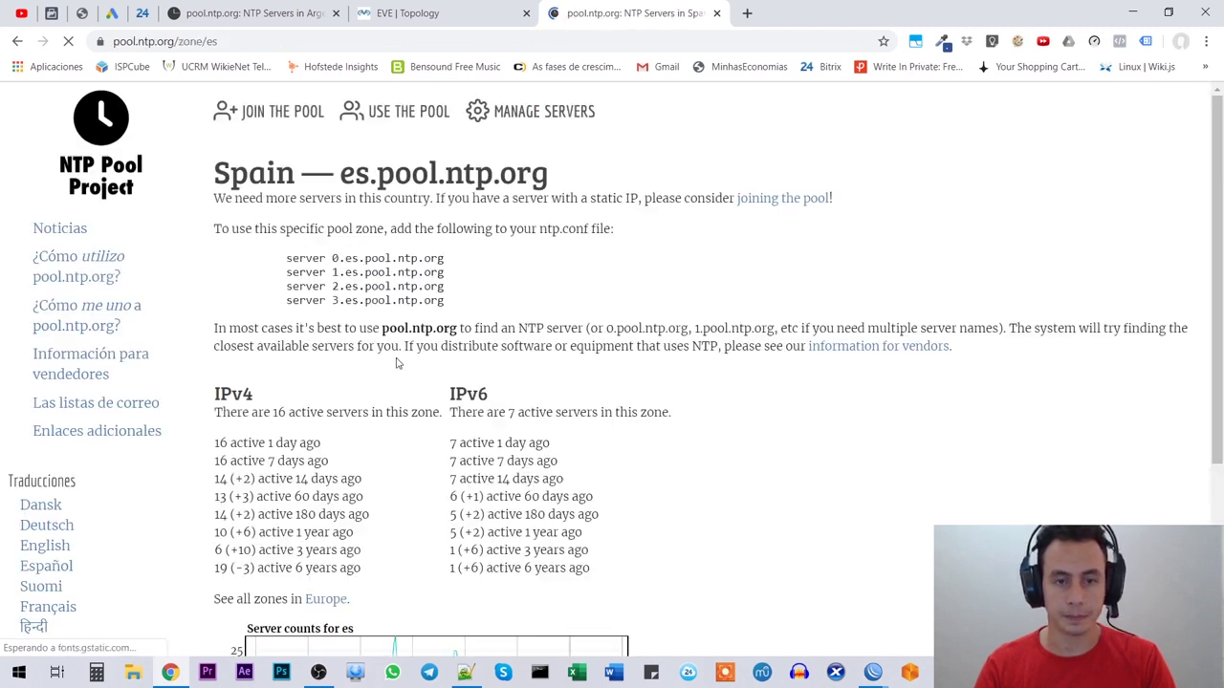
drag(287, 258, 456, 265)
click(456, 265)
click(718, 13)
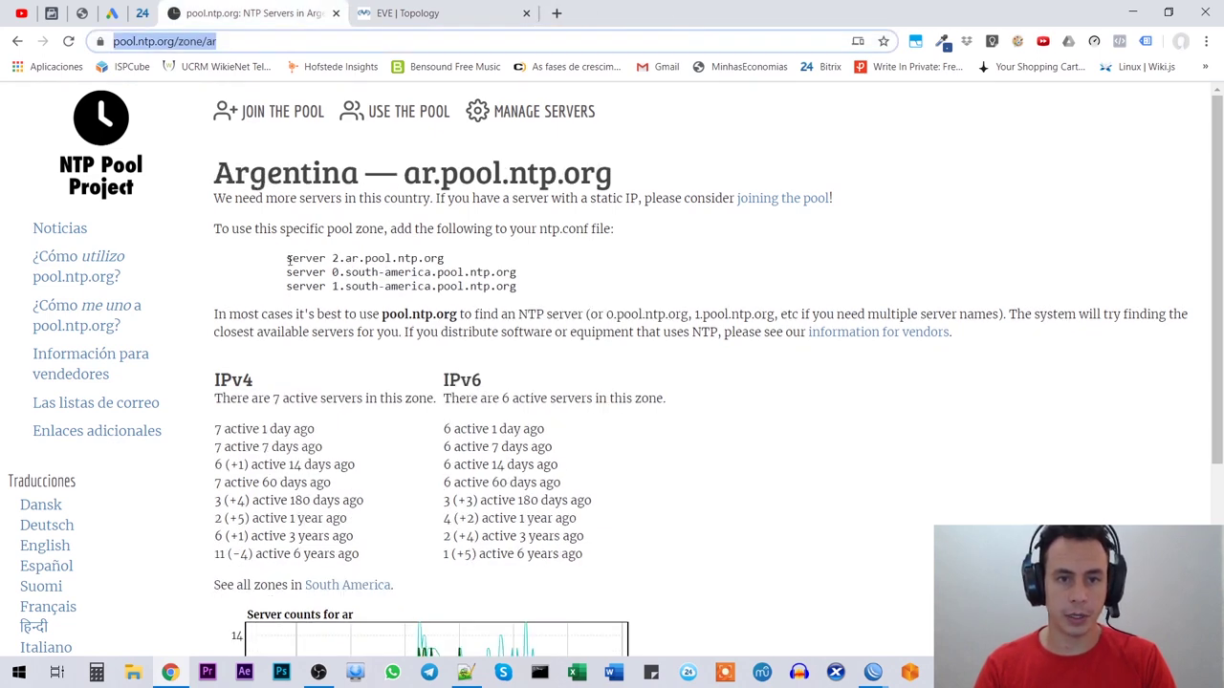
drag(287, 258, 453, 259)
key(ctrl+c)
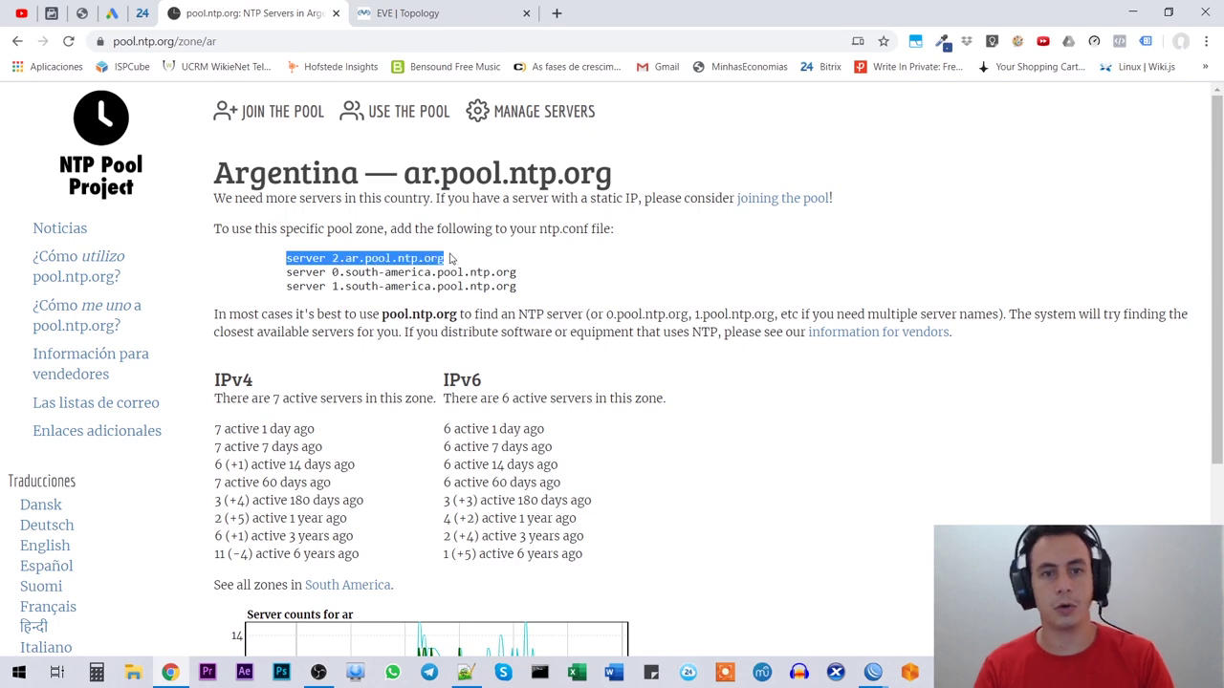
key(alt+Tab)
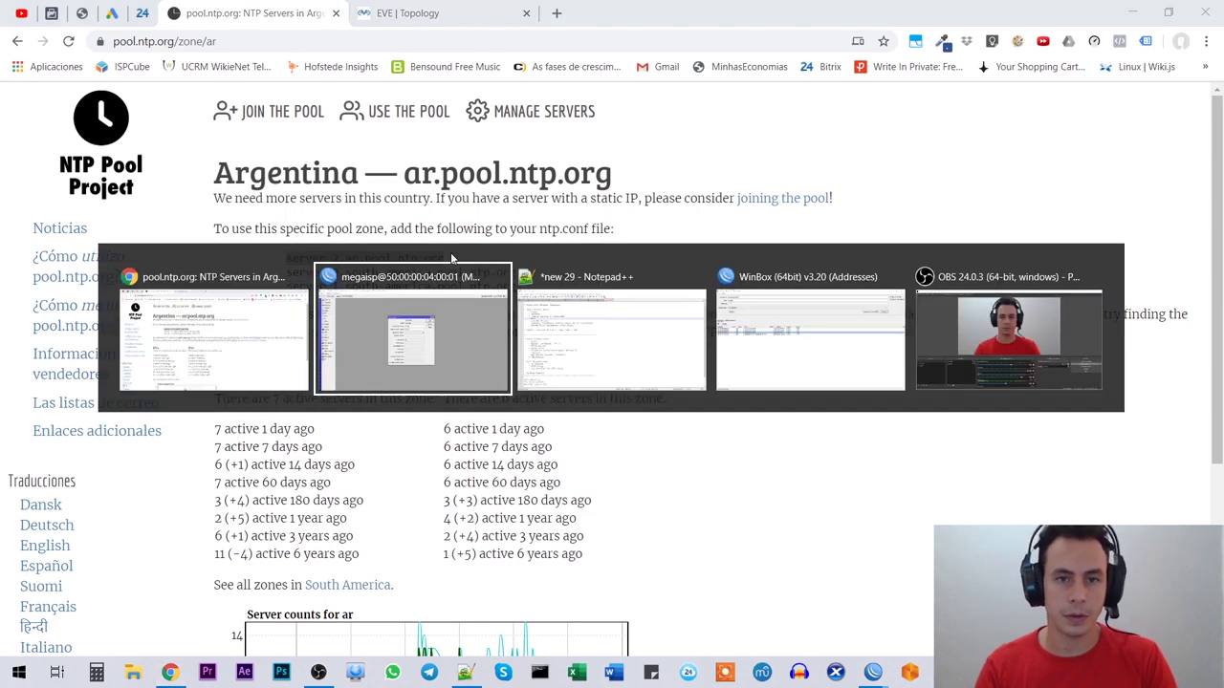
Step: Set the Primary NTP Server to 2.ar.pool.ntp.org, resolving to 162.159.200.123
click(641, 239)
double_click(630, 240)
key(ctrl+v)
click(721, 245)
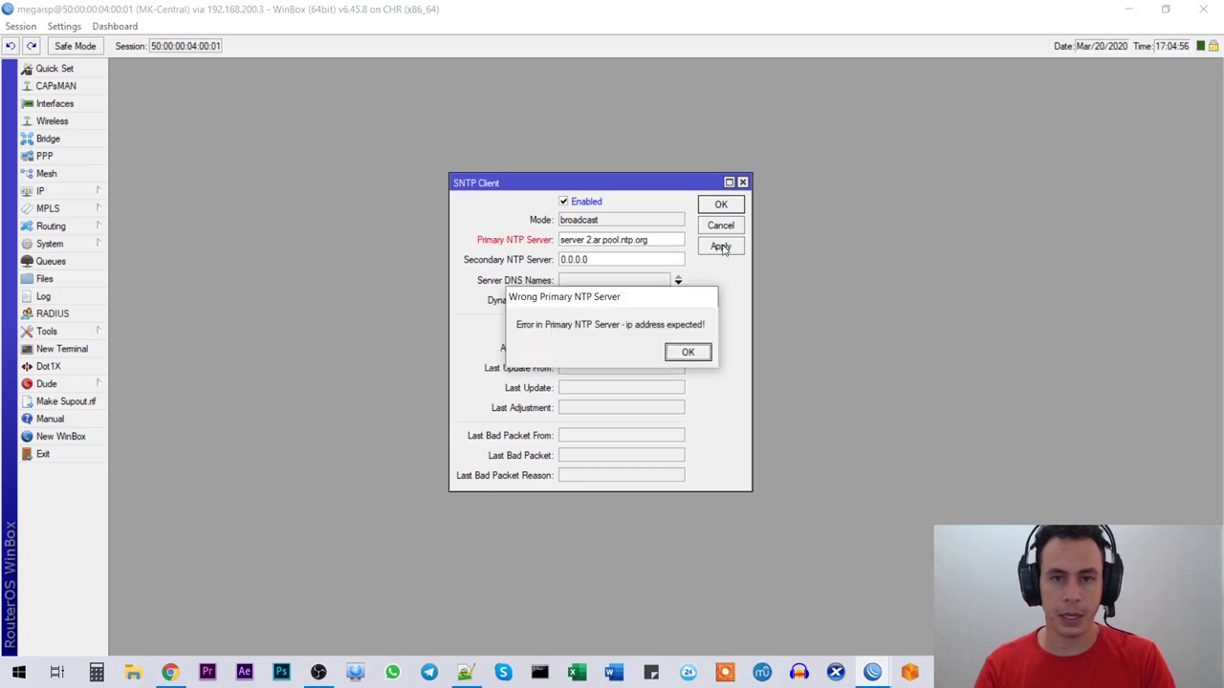
click(687, 353)
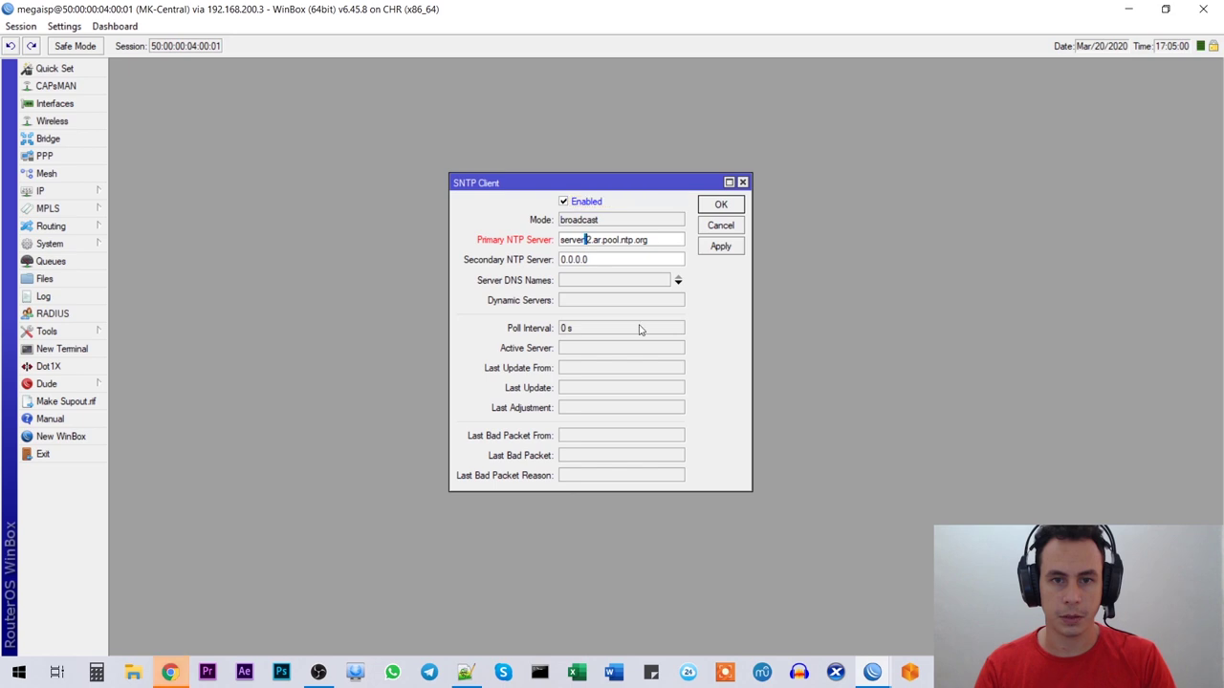
key(alt+Tab)
drag(333, 256, 447, 254)
key(ctrl+c)
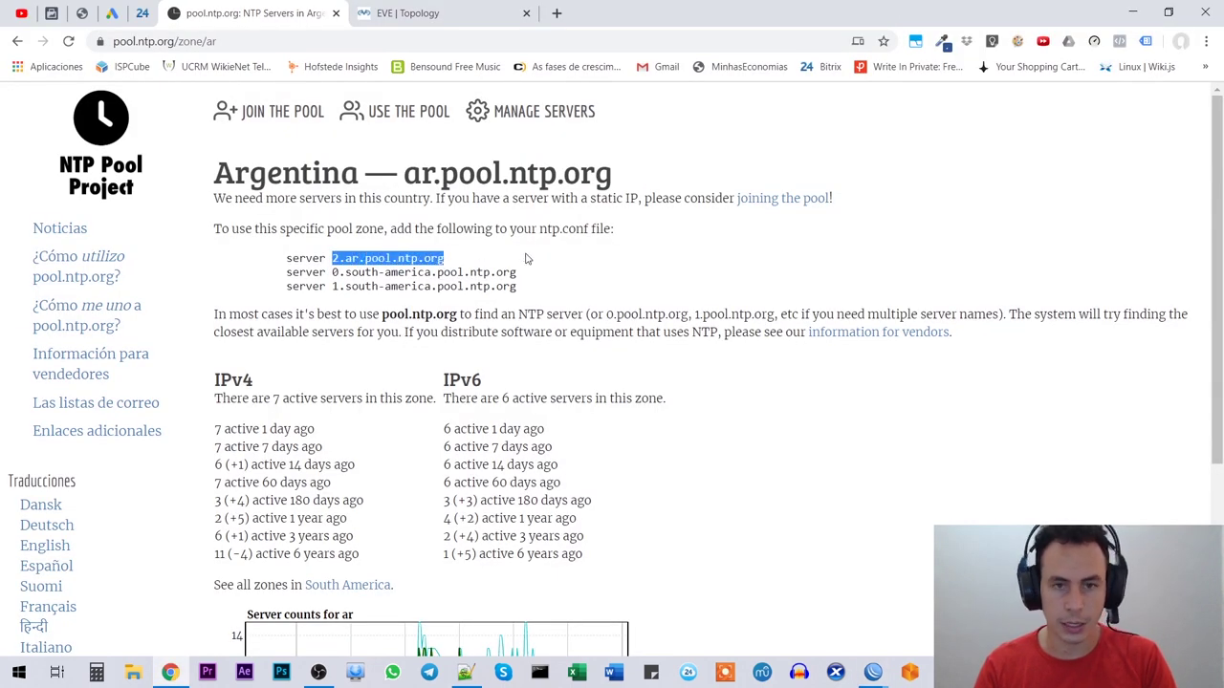
key(alt+Tab)
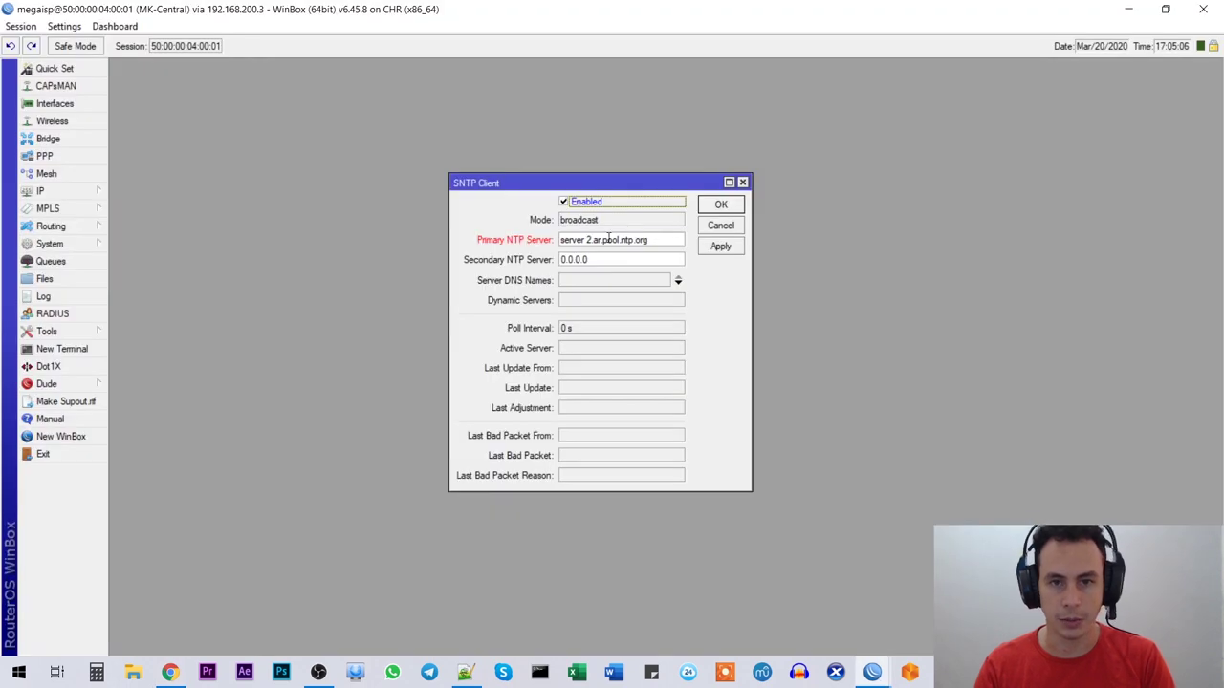
key(ctrl+v)
click(722, 247)
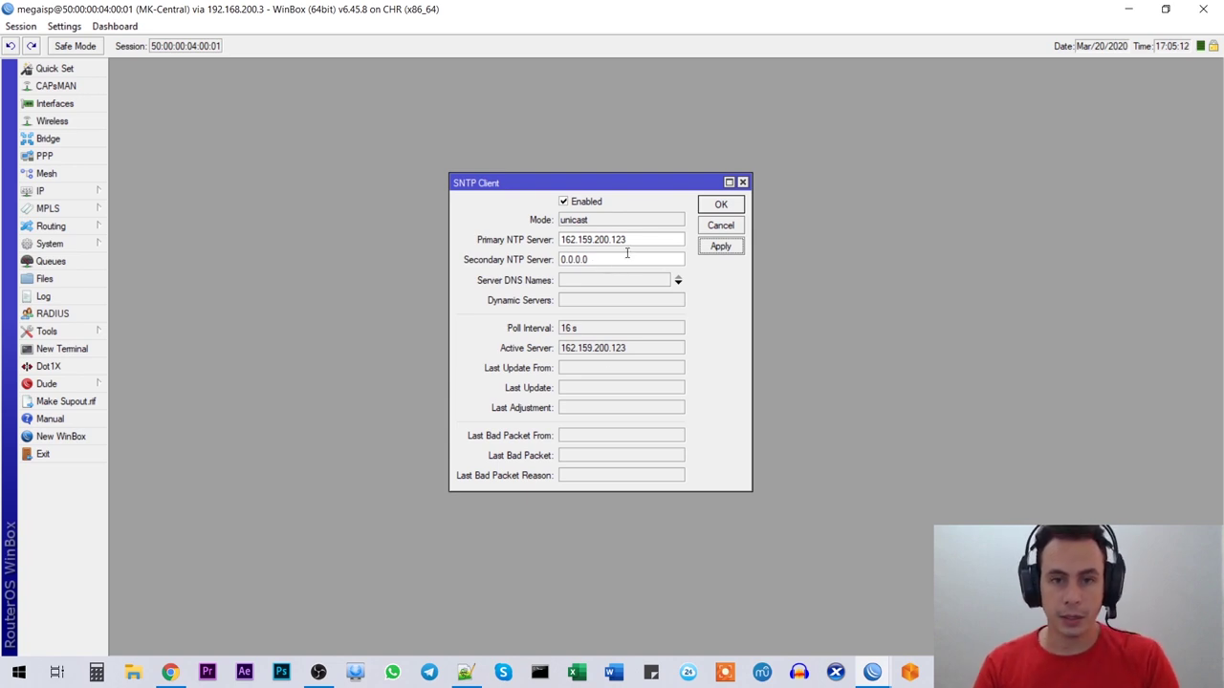
drag(646, 238, 497, 232)
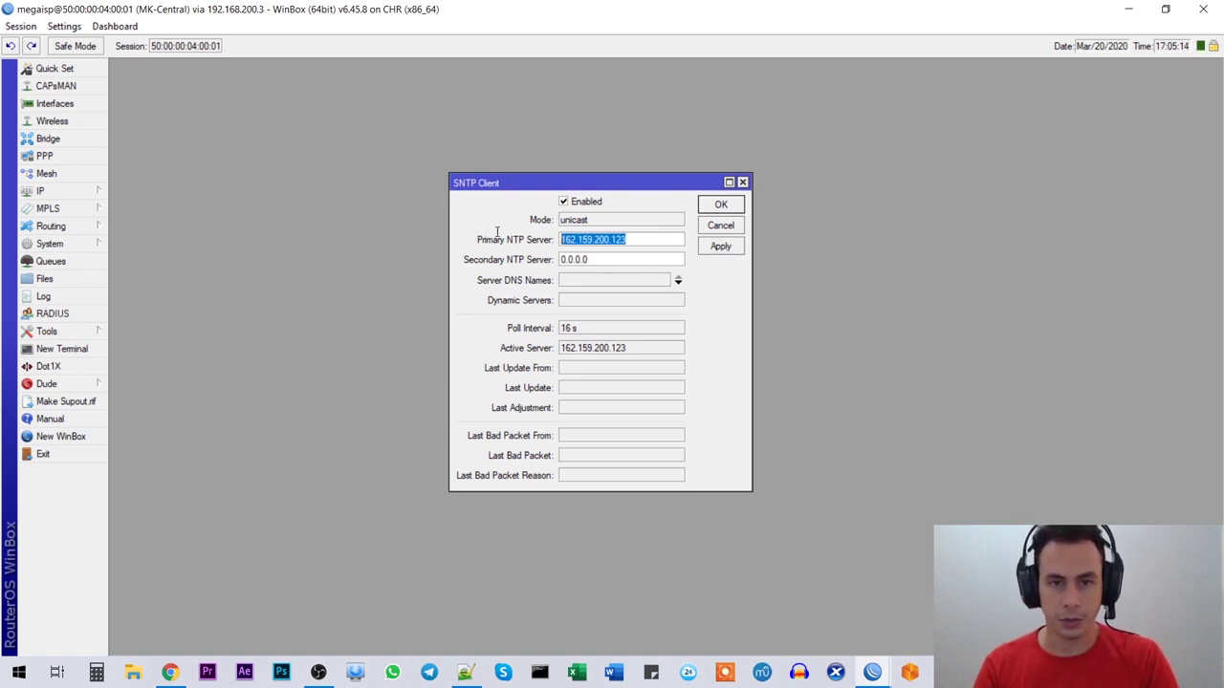
click(612, 239)
Step: Set the Secondary NTP Server to 0.south-america.pool.ntp.org (18.228.195.237) and save the SNTP client
key(alt+Tab)
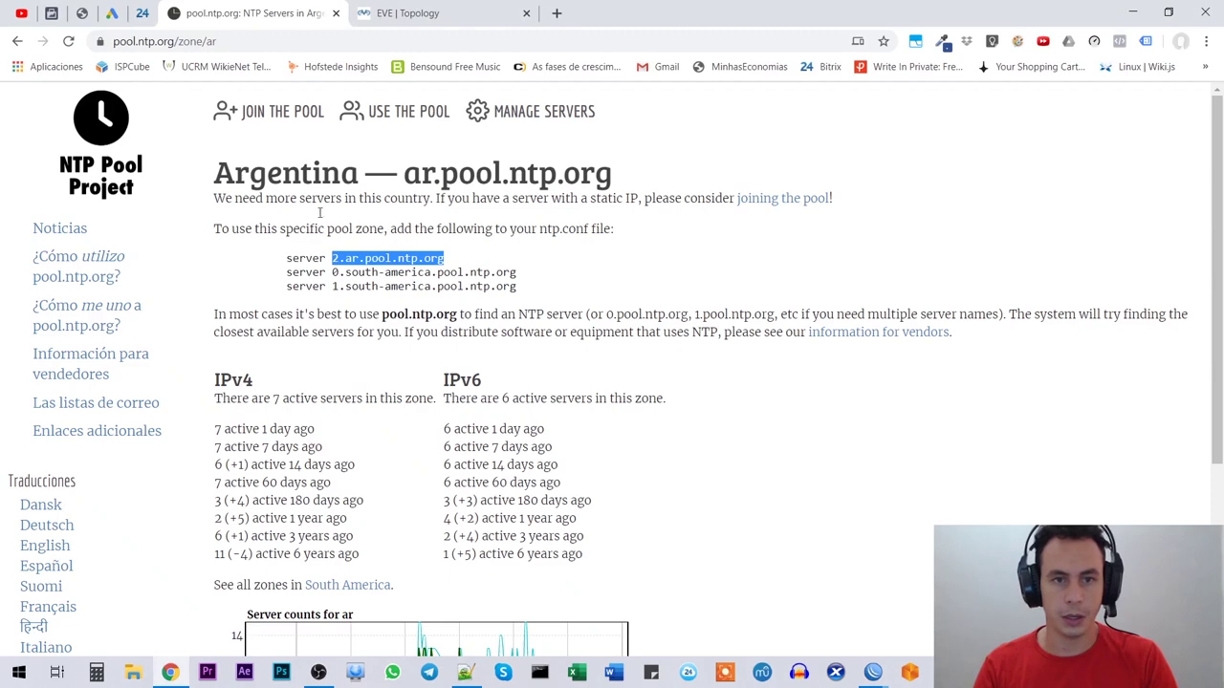
drag(519, 275, 332, 274)
key(ctrl+c)
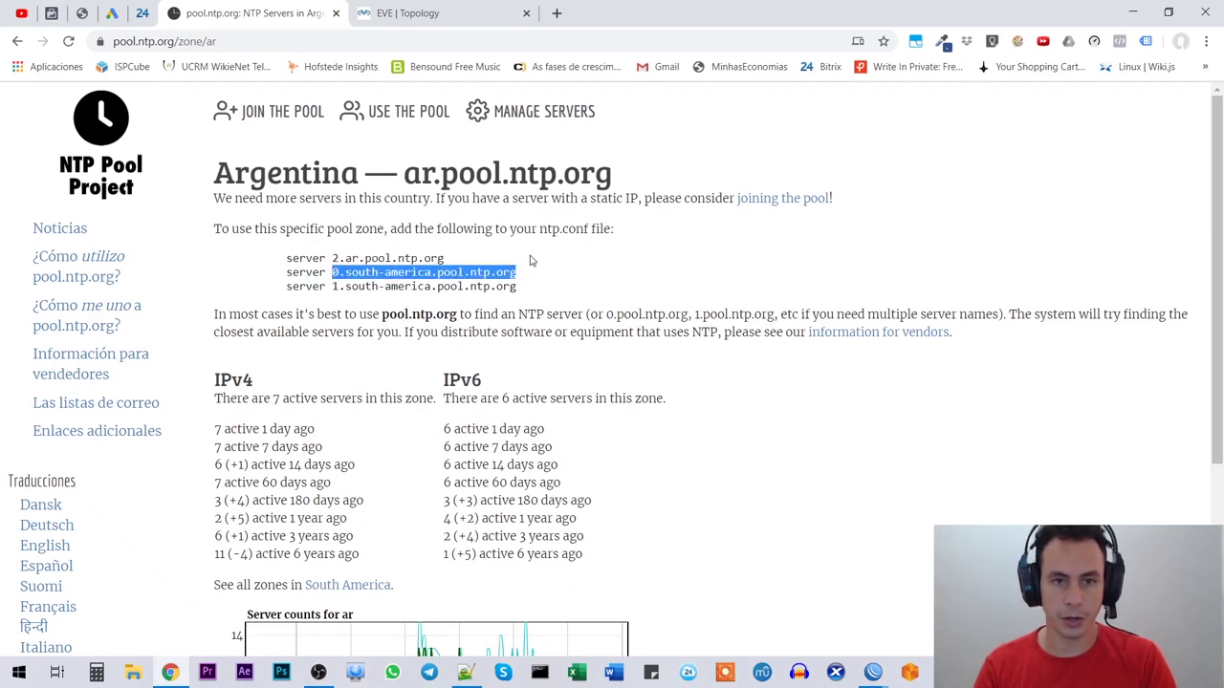
key(alt+Tab)
double_click(600, 259)
key(ctrl+v)
click(721, 246)
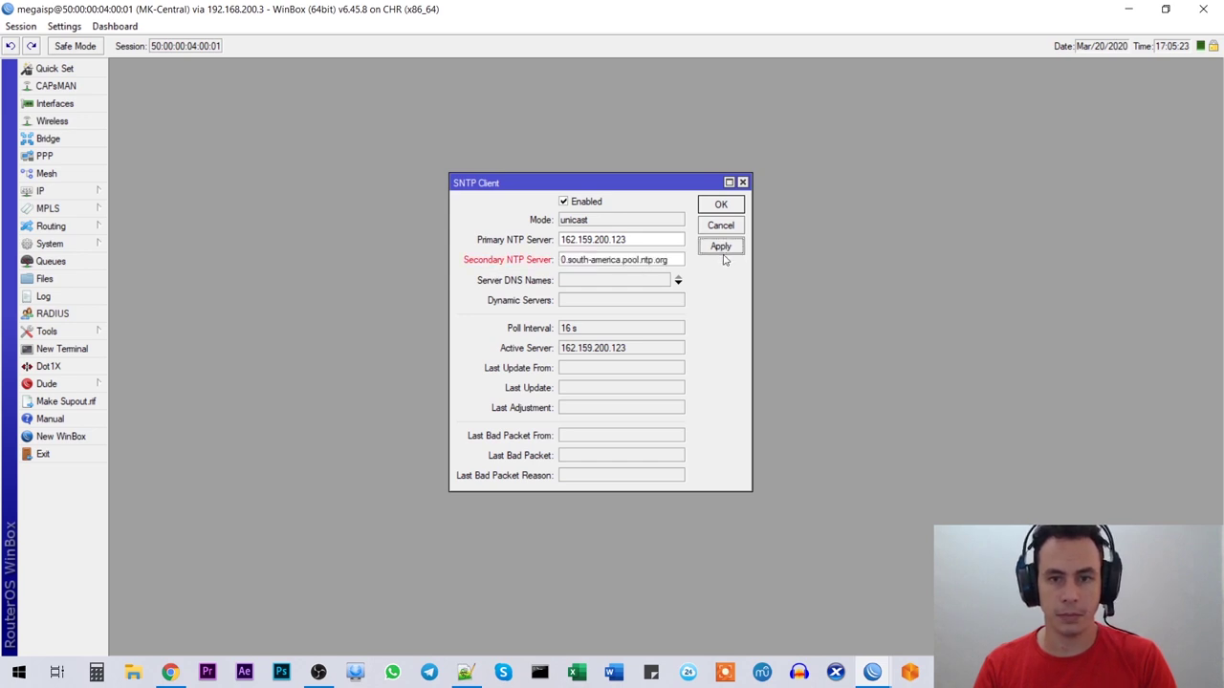
drag(633, 260, 553, 275)
click(634, 259)
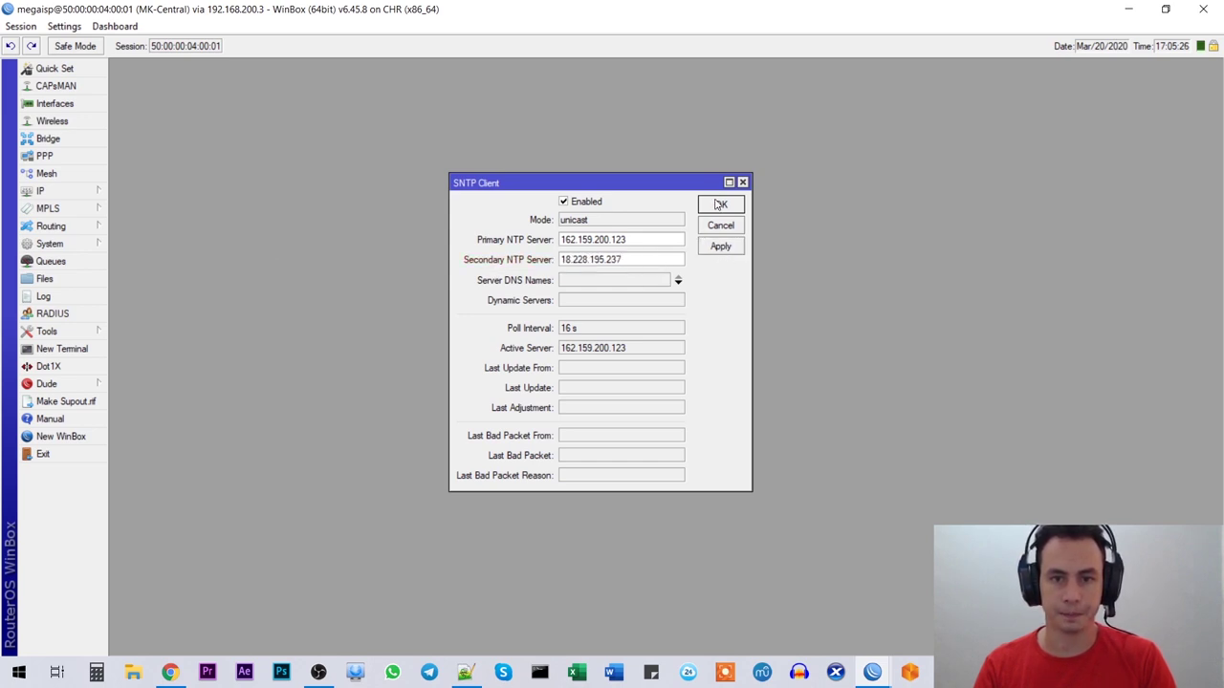
click(720, 205)
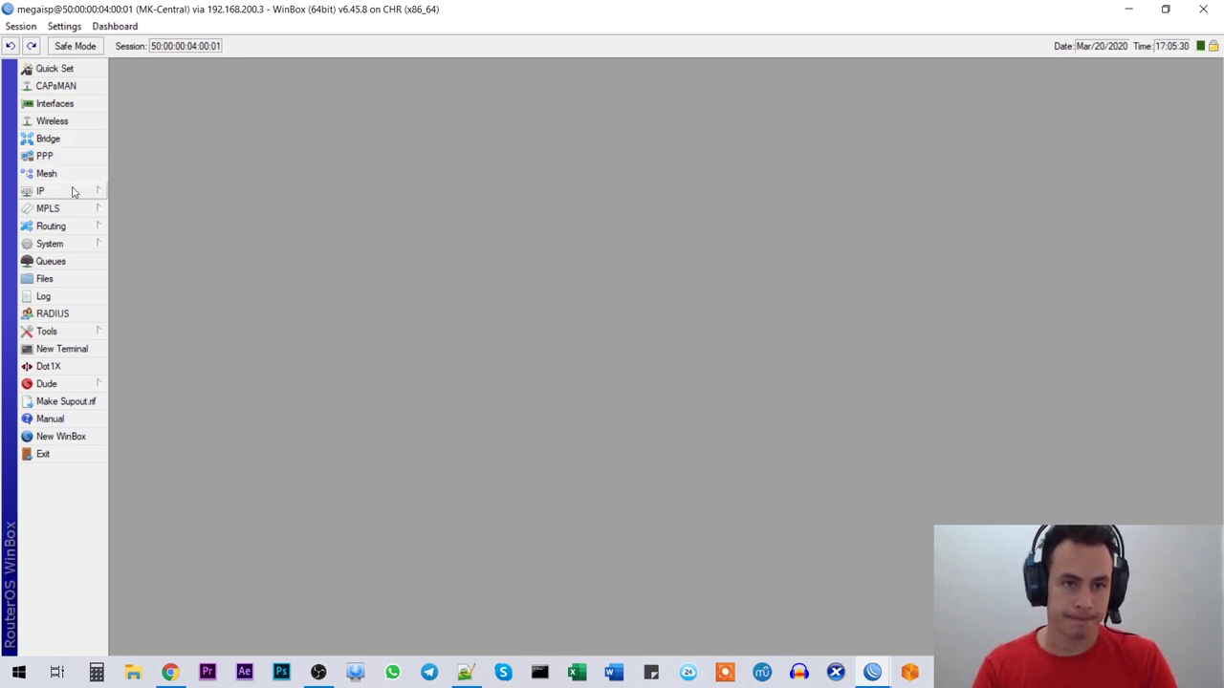
Step: Set the clock time zone to America/Argentina/Buenos_Aires (GMT -03:00) and save it
click(80, 245)
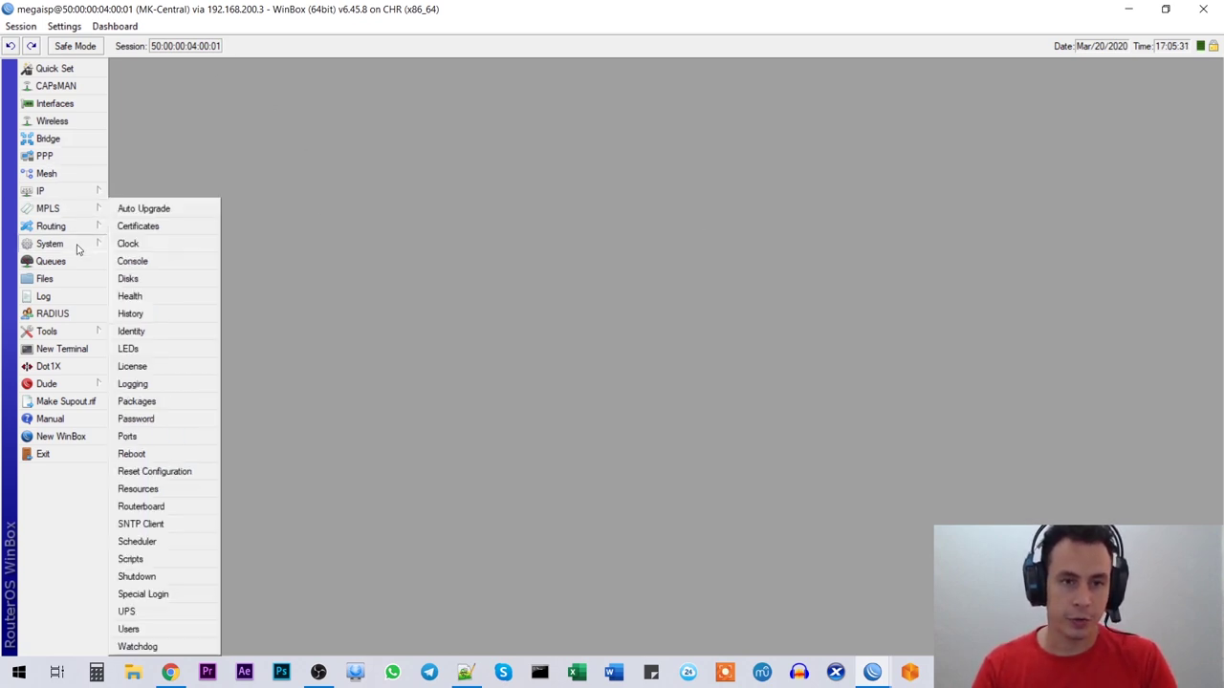
click(163, 248)
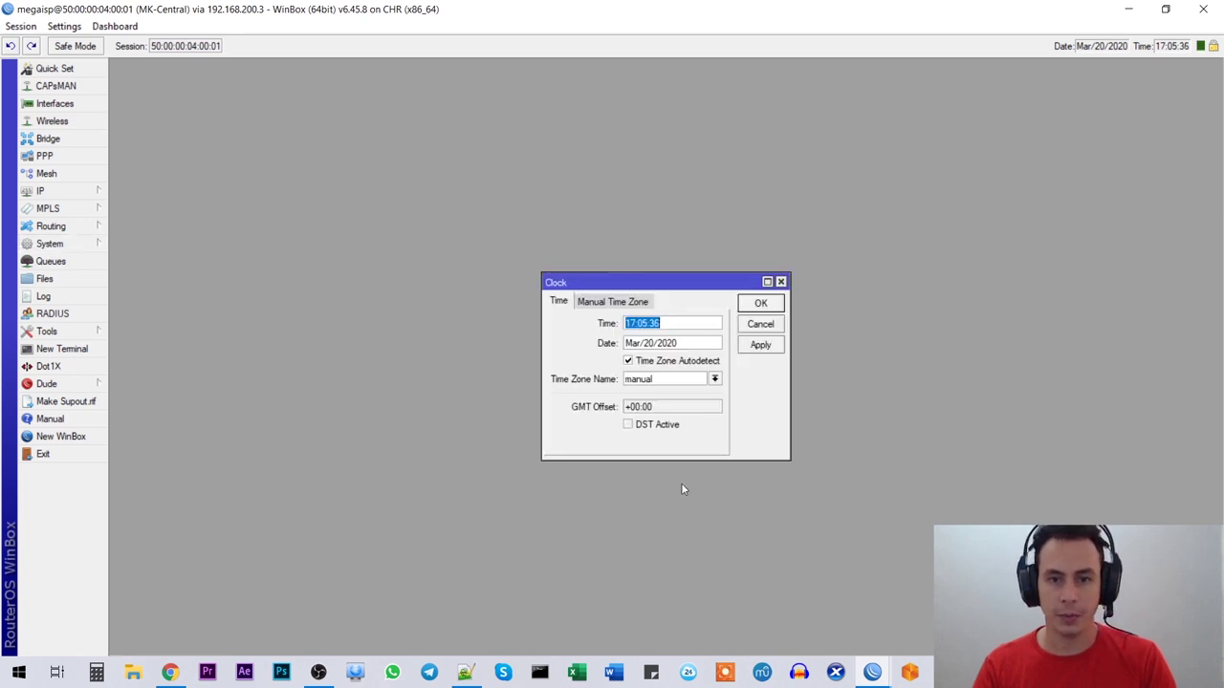
click(716, 379)
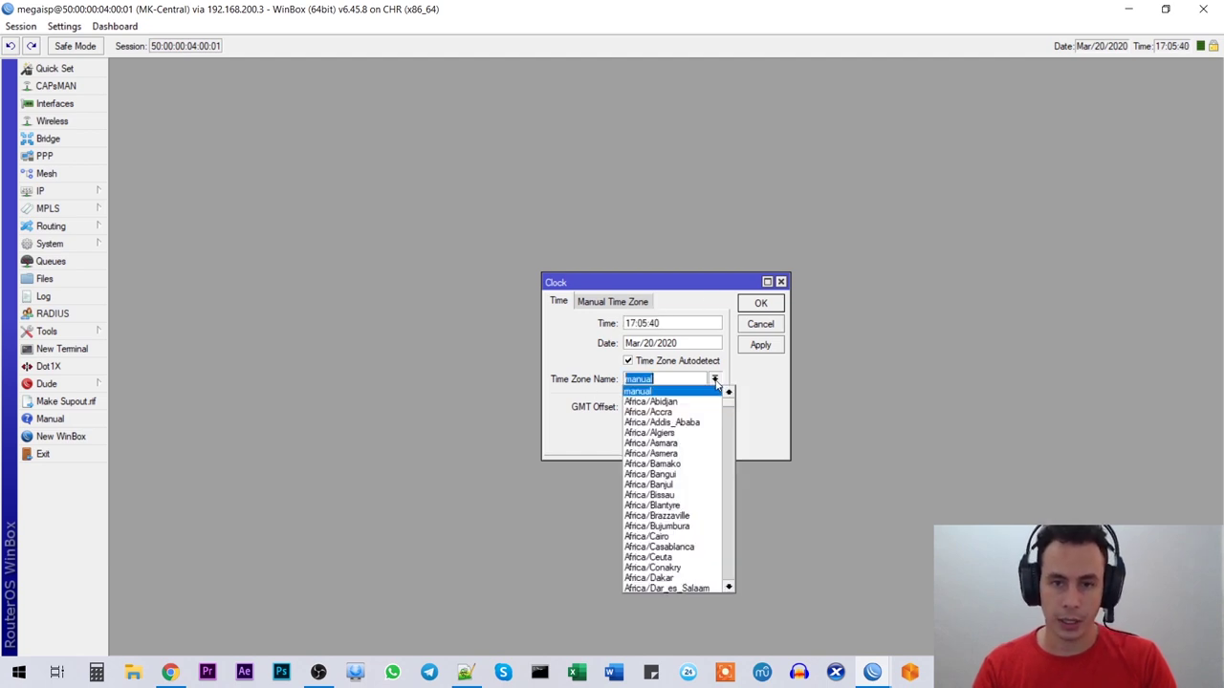
scroll(659, 437, down, 15)
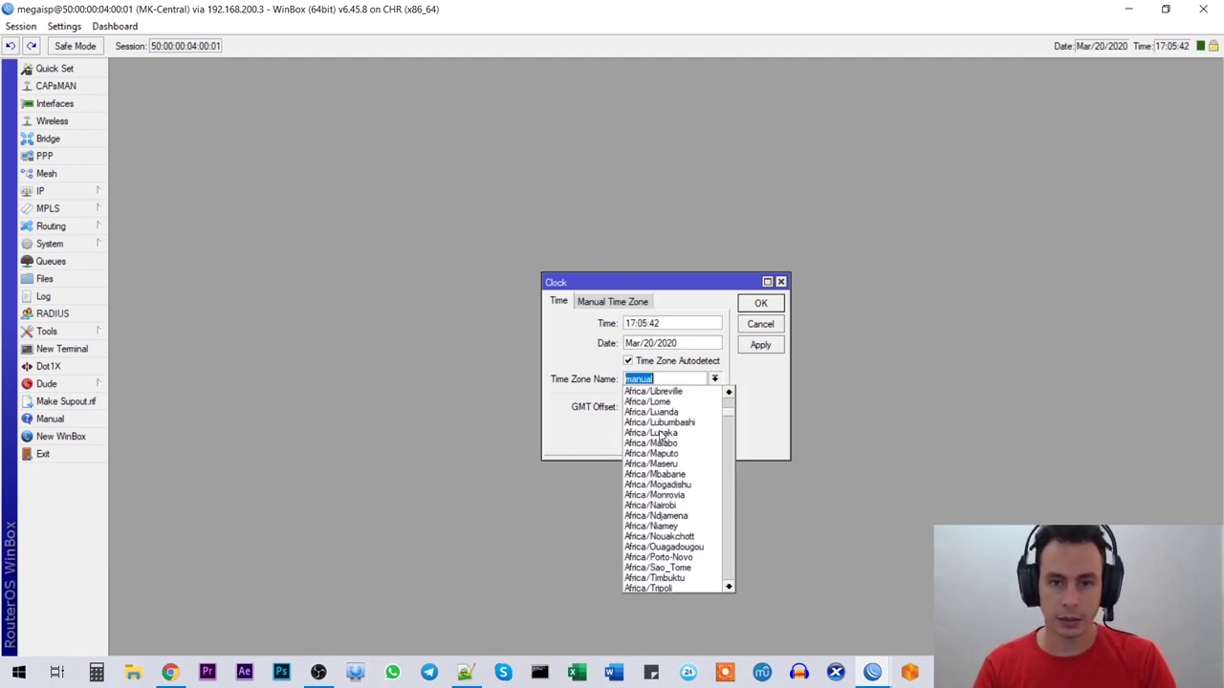
scroll(660, 437, down, 5)
scroll(660, 421, up, 4)
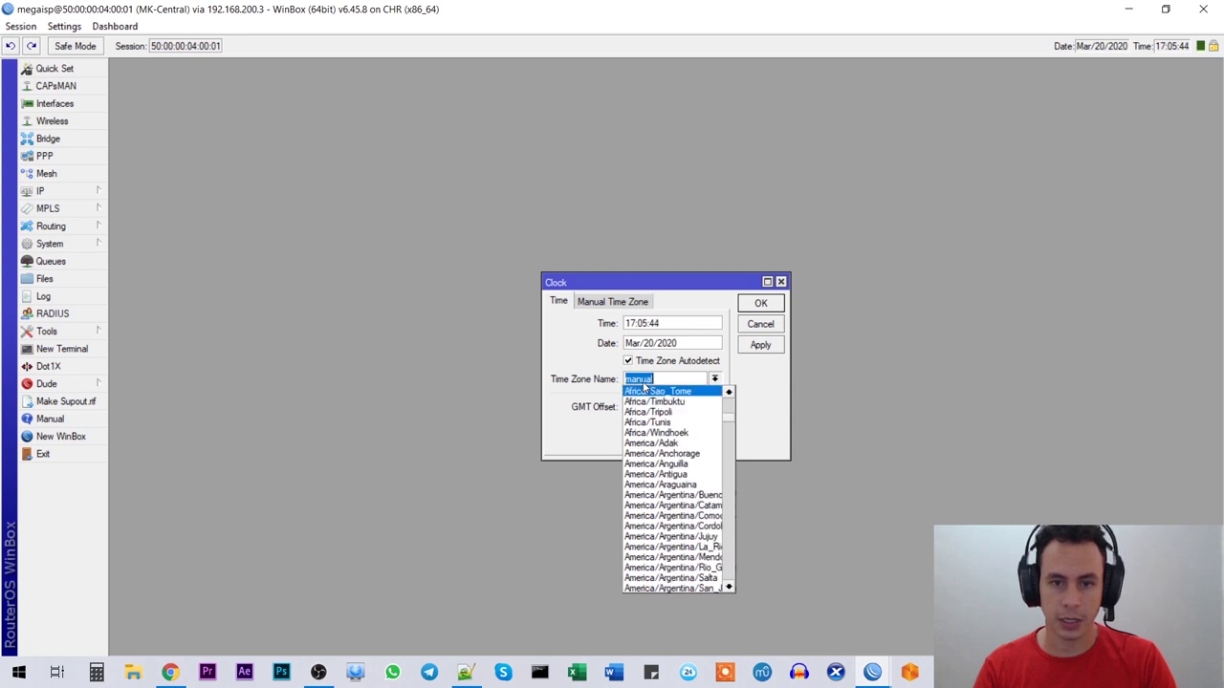
click(671, 464)
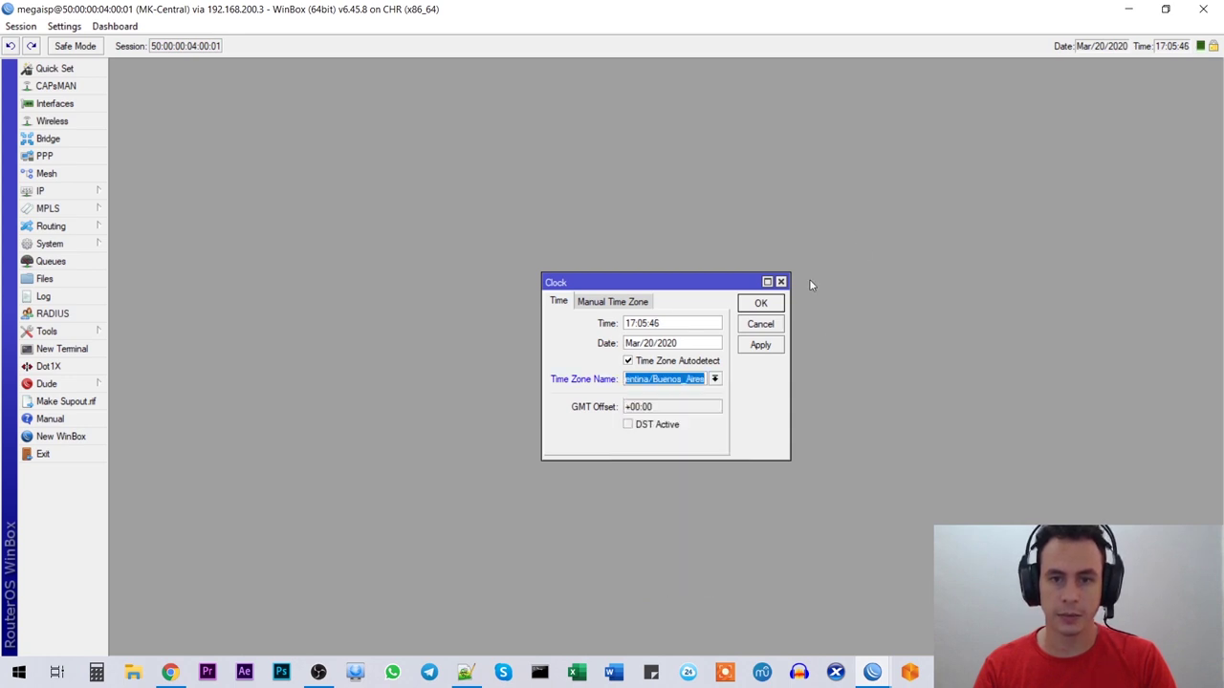
click(760, 347)
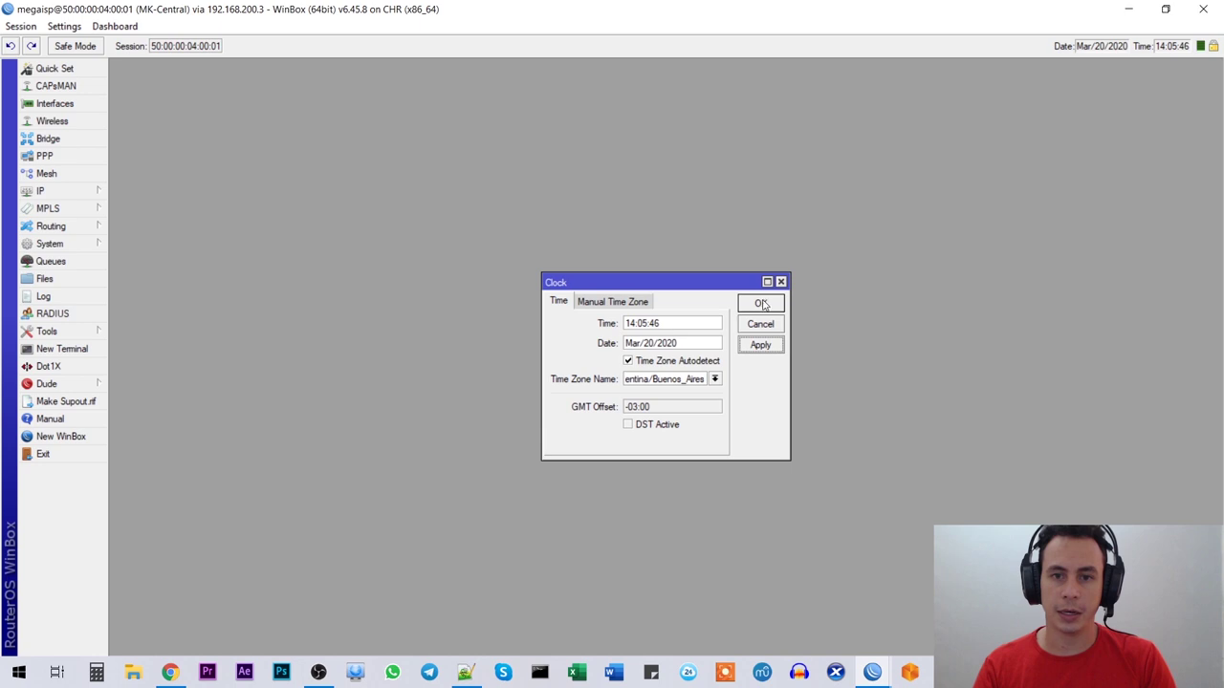
click(760, 303)
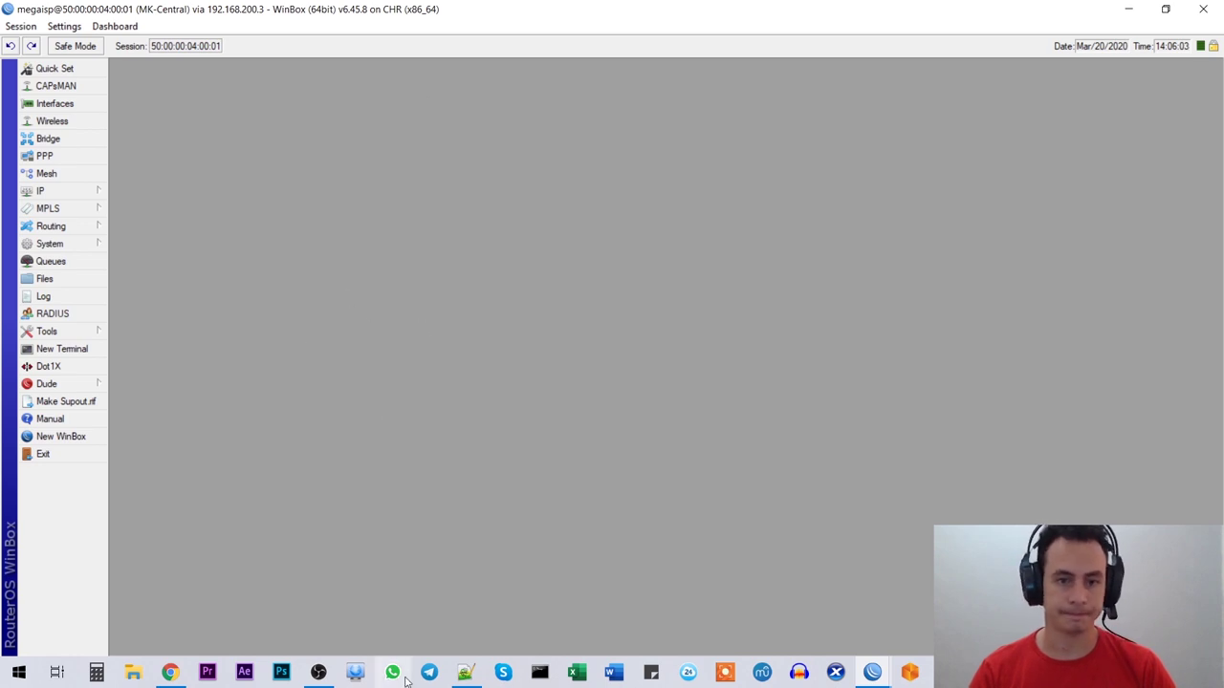
click(466, 672)
Step: Highlight 'Guardar Sesión' on line 9 of the checklist, then return to WinBox
drag(197, 206, 86, 206)
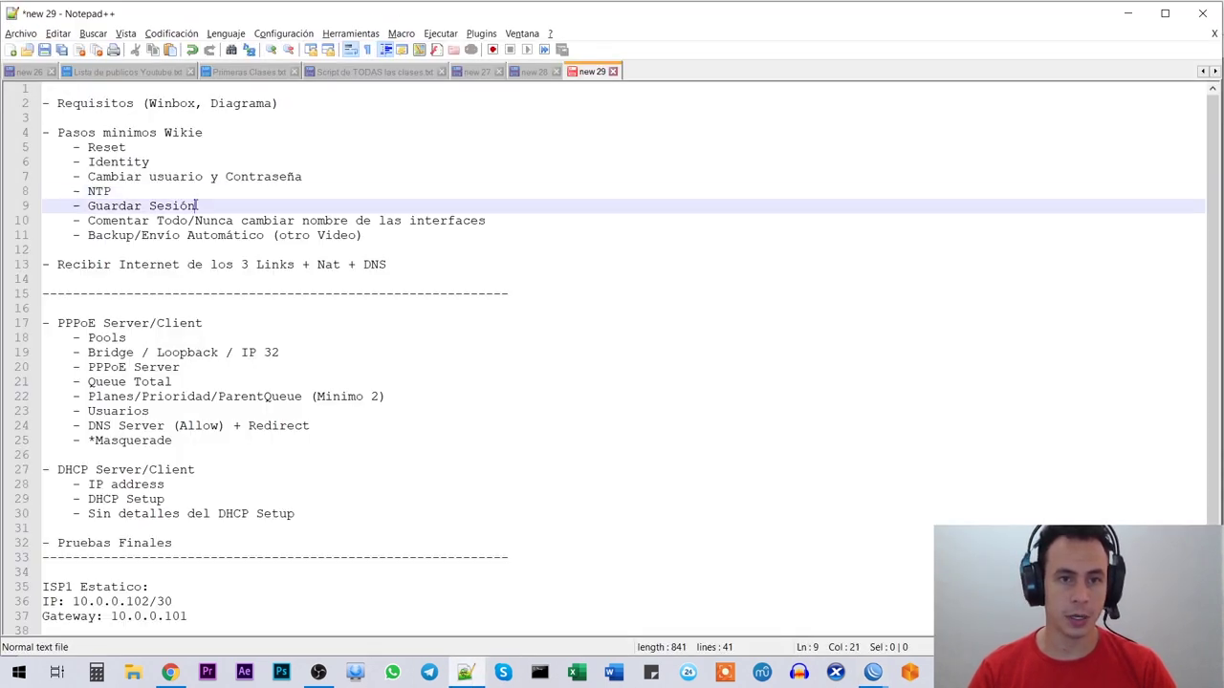
key(alt+Tab)
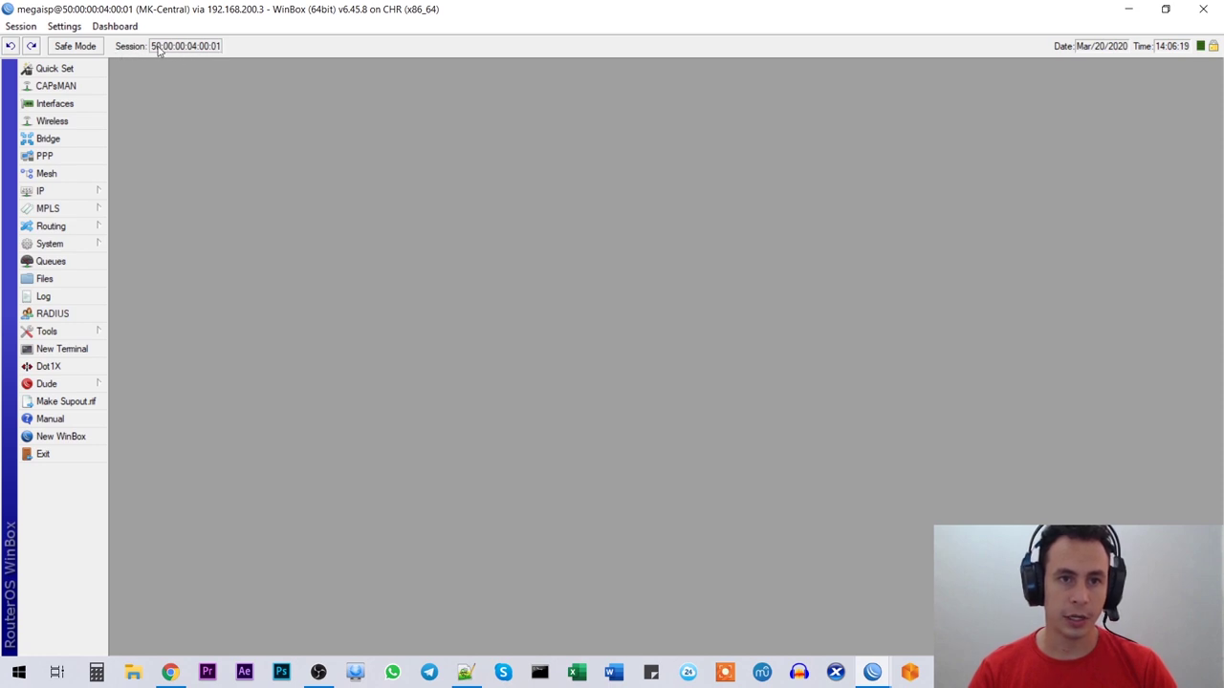
Step: Save the current session via Session > Save As under the name MegaISP
click(22, 27)
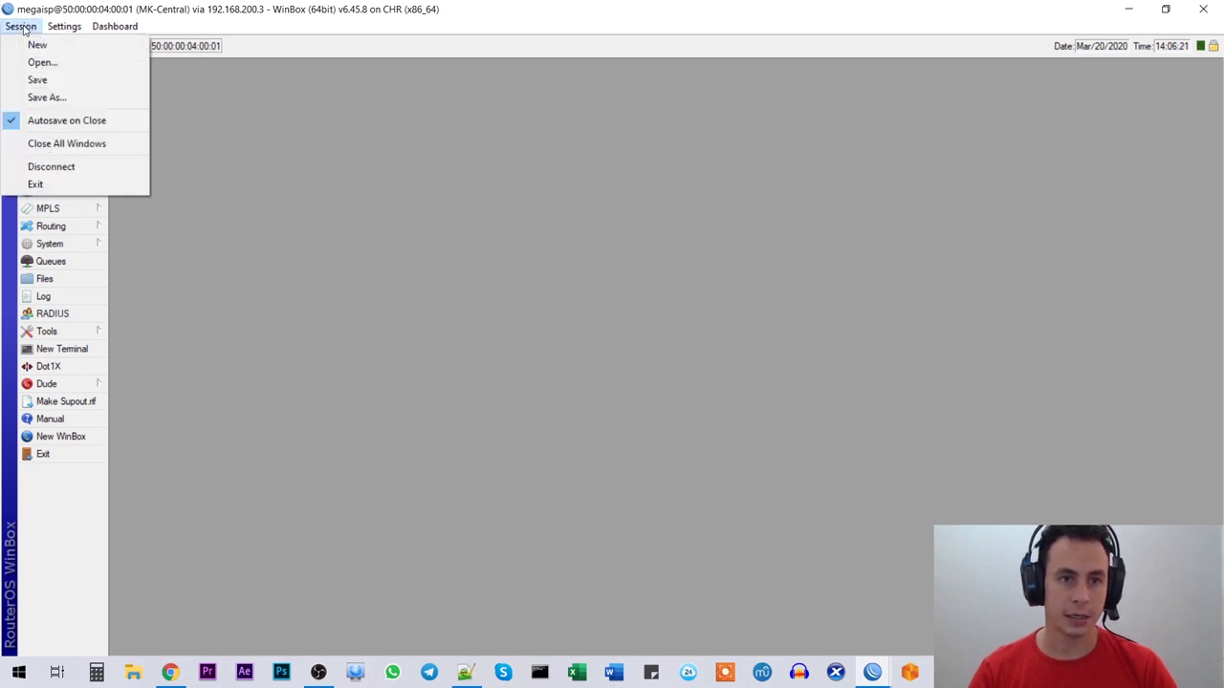
click(47, 97)
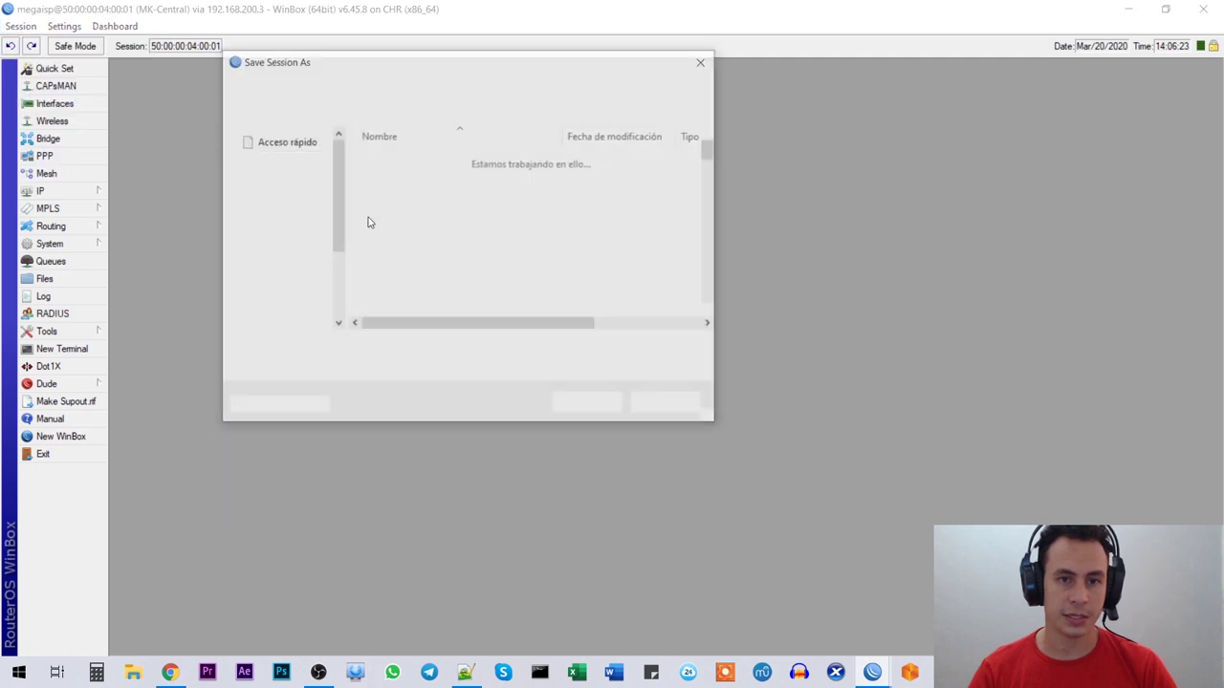
drag(435, 348, 251, 358)
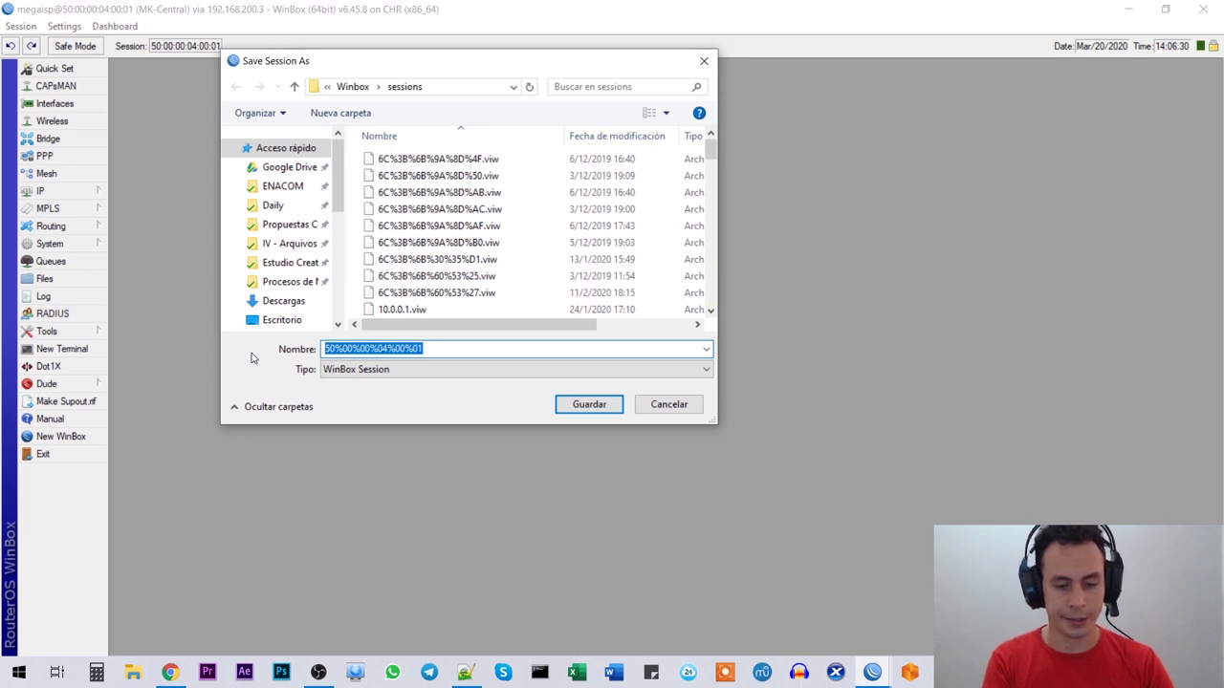
text(MegaISP)
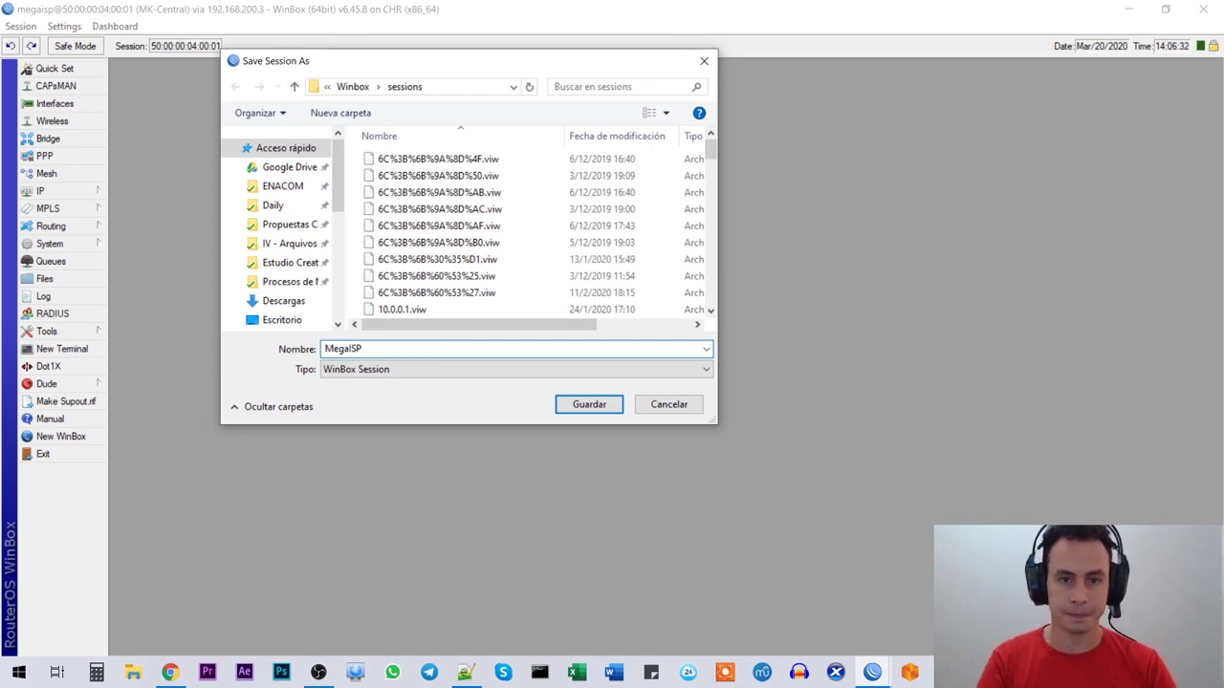
key(Return)
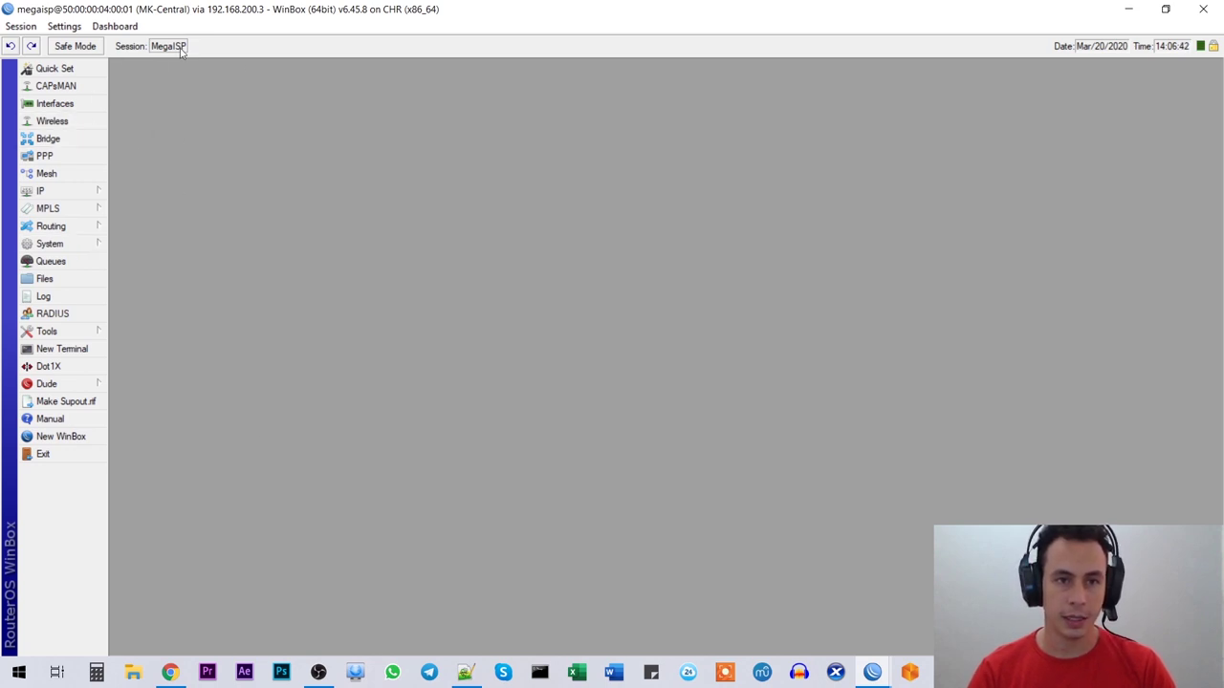
Step: Open Interfaces and hide the Actual MTU and L2 MTU columns
click(68, 106)
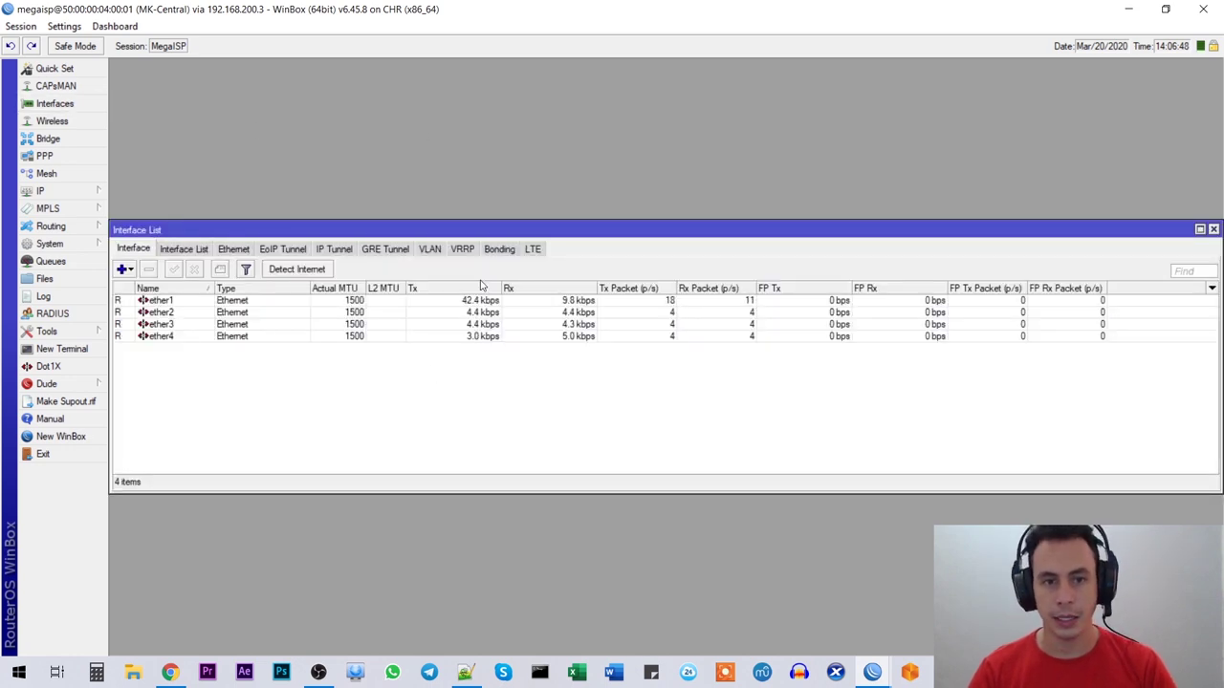
click(1210, 289)
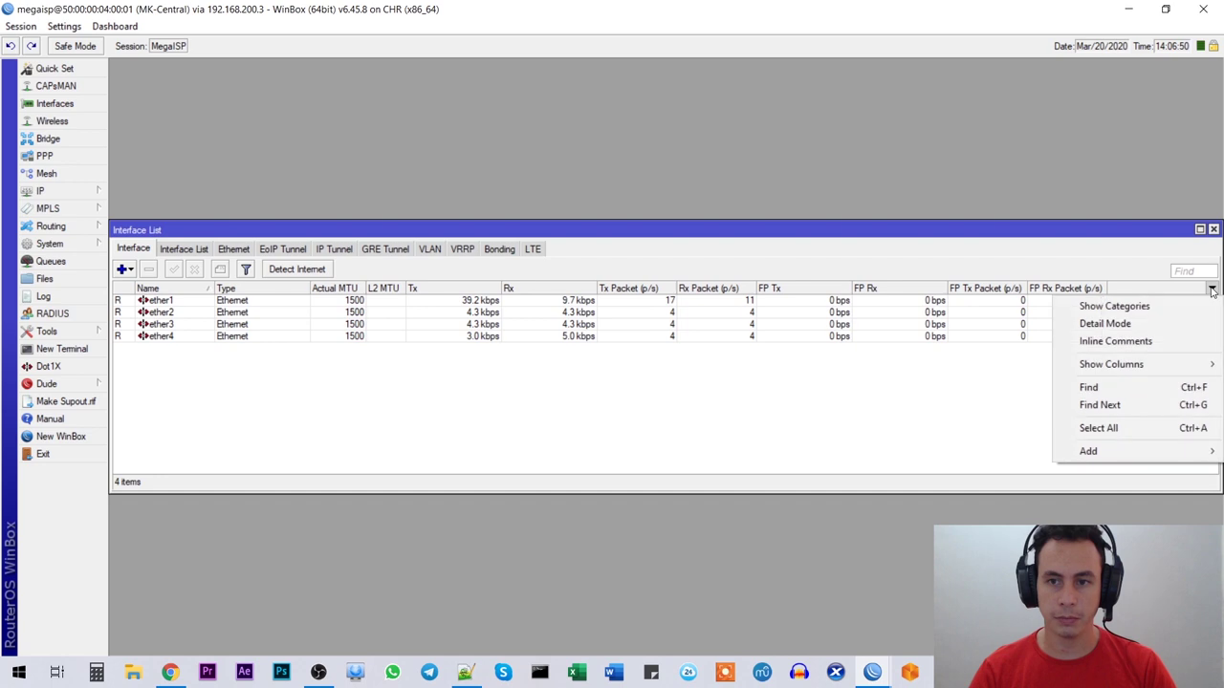
mouse_move(1143, 365)
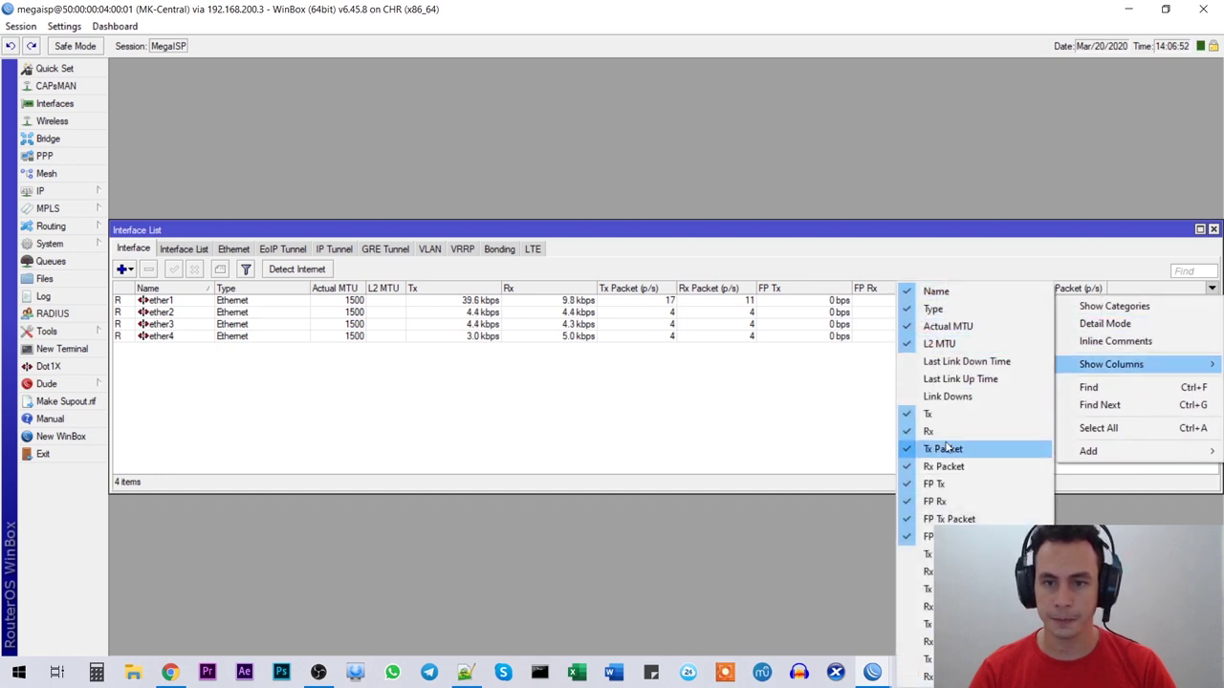
click(959, 328)
click(1210, 289)
mouse_move(1143, 364)
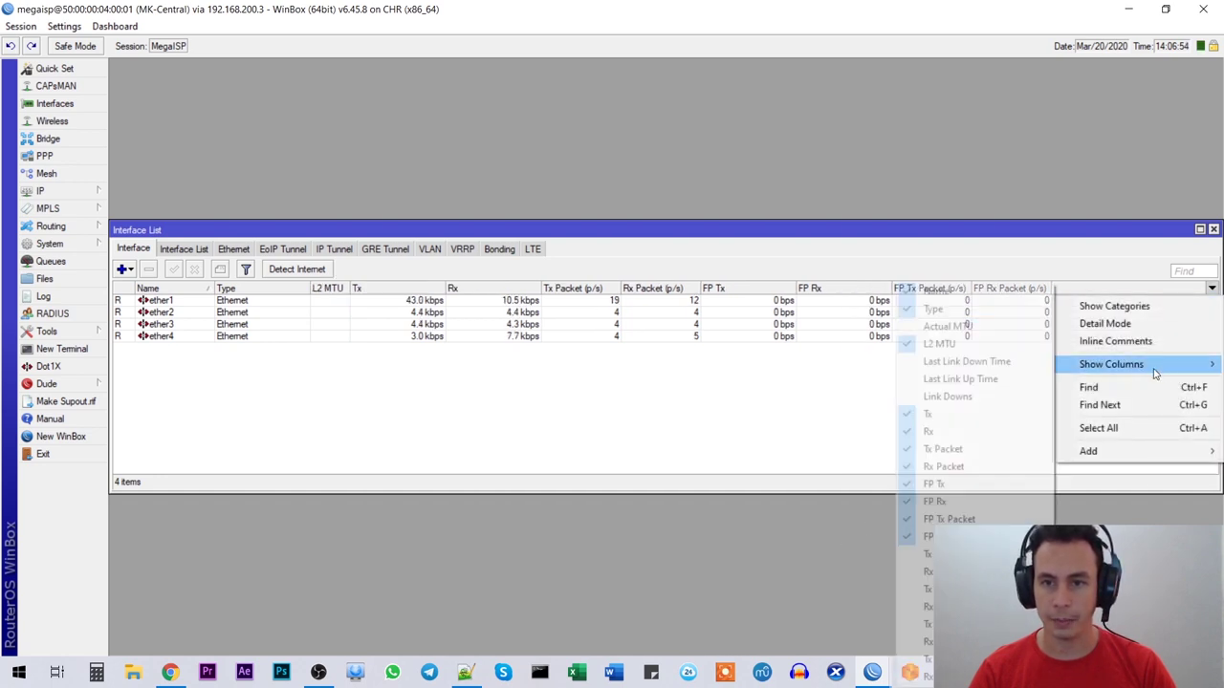
click(954, 344)
Step: Hide the Tx Packet and Rx Packet columns, then close the WinBox session
click(1210, 289)
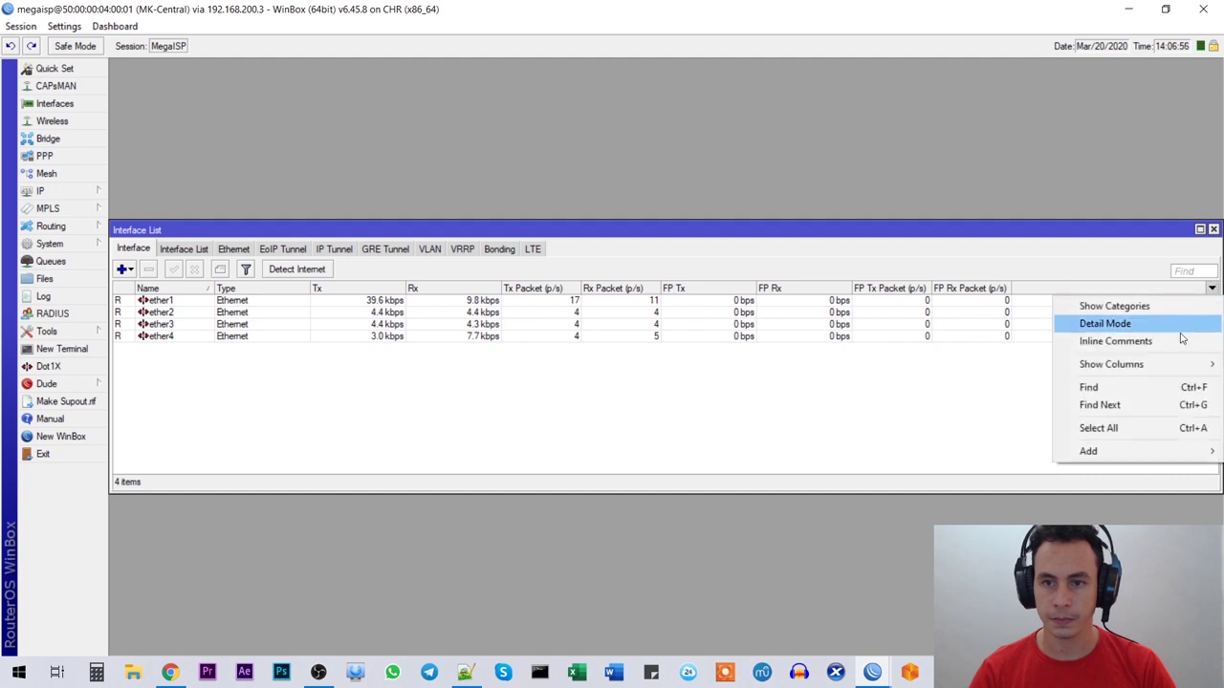
mouse_move(1151, 365)
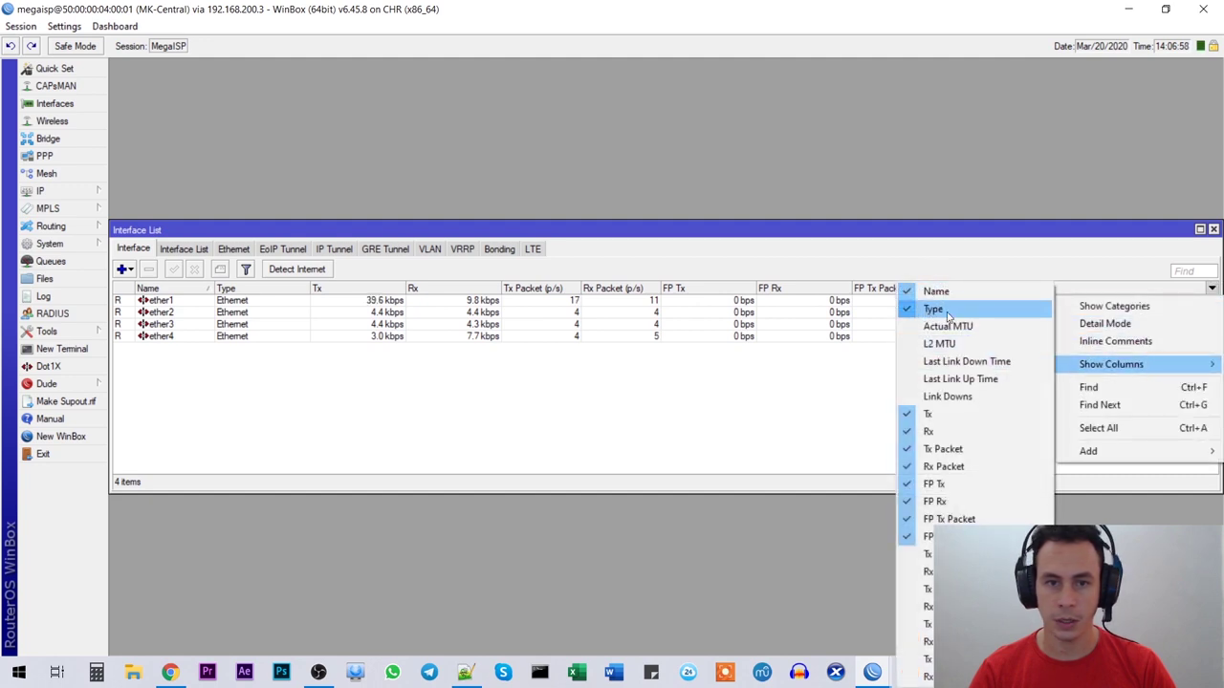
click(947, 449)
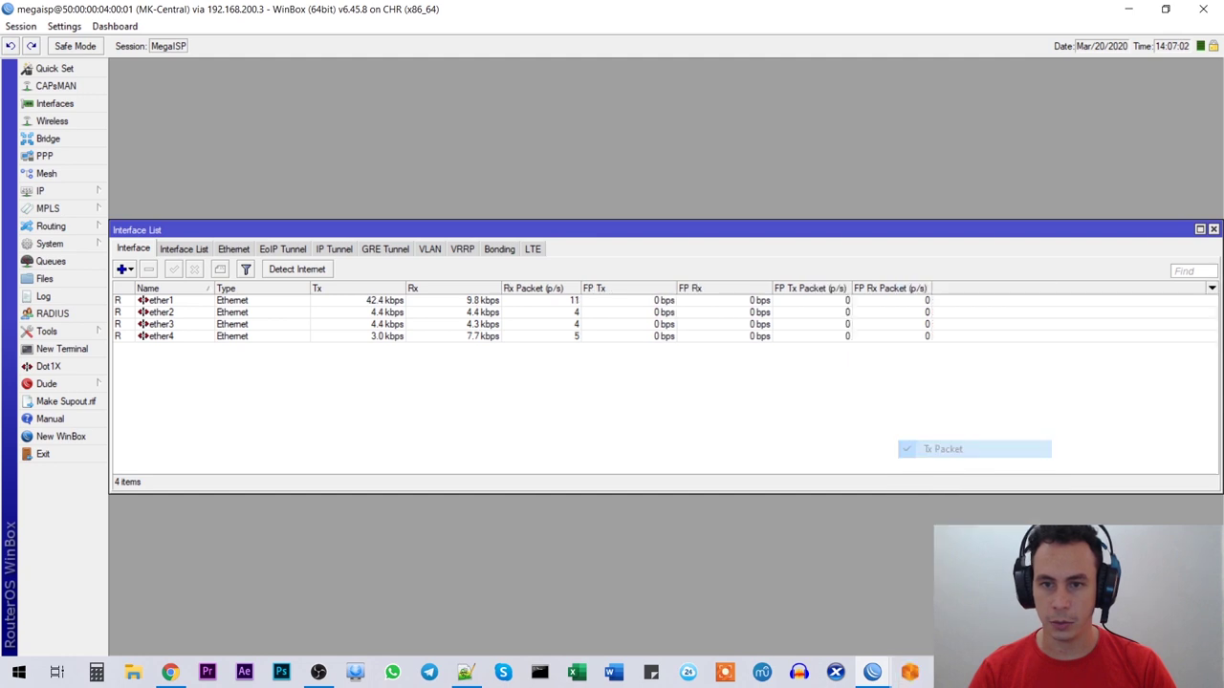
click(1212, 289)
mouse_move(1104, 368)
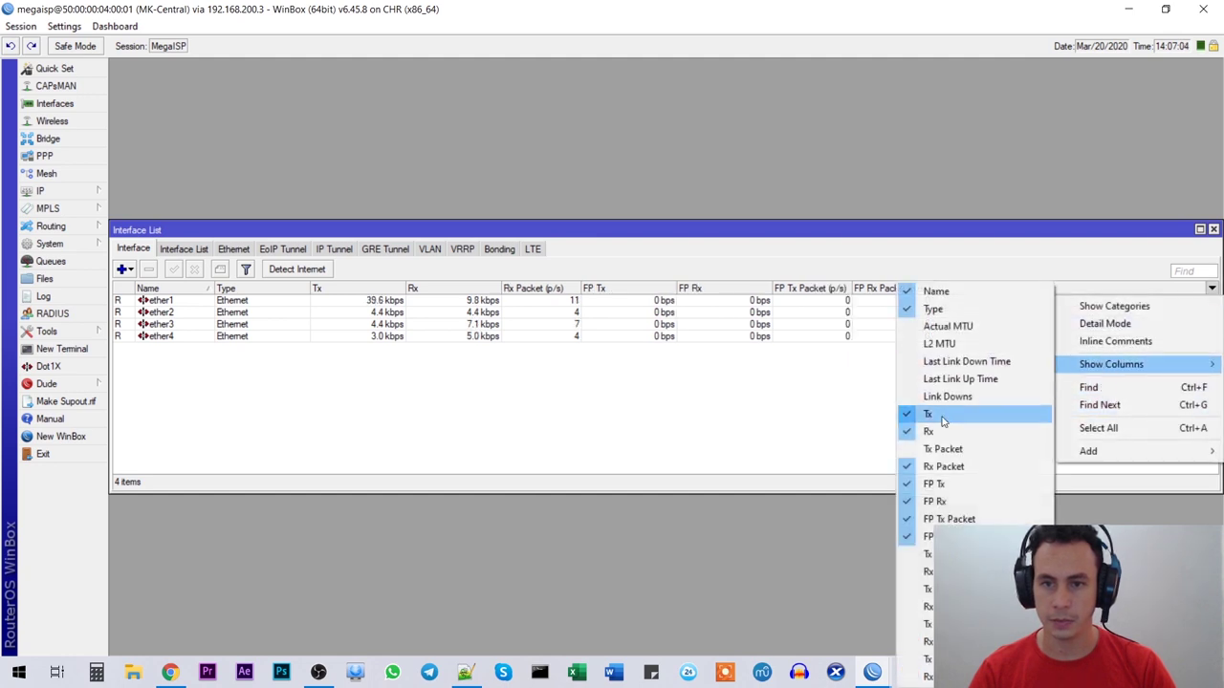
click(947, 468)
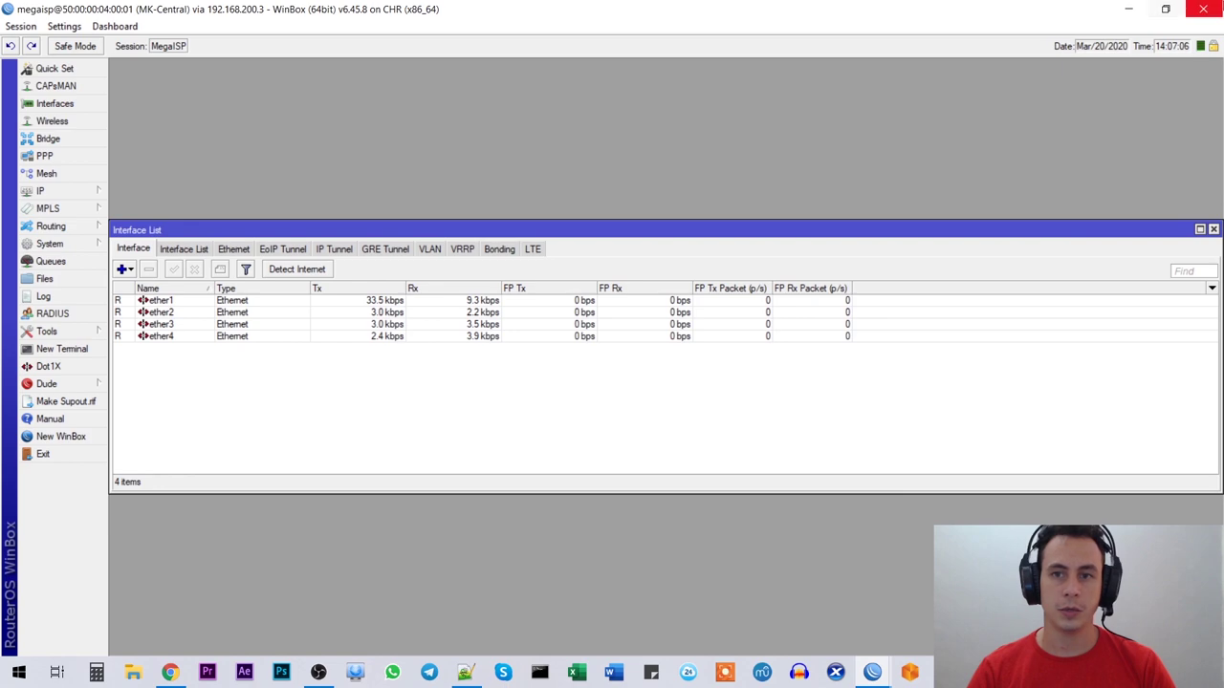
click(1203, 9)
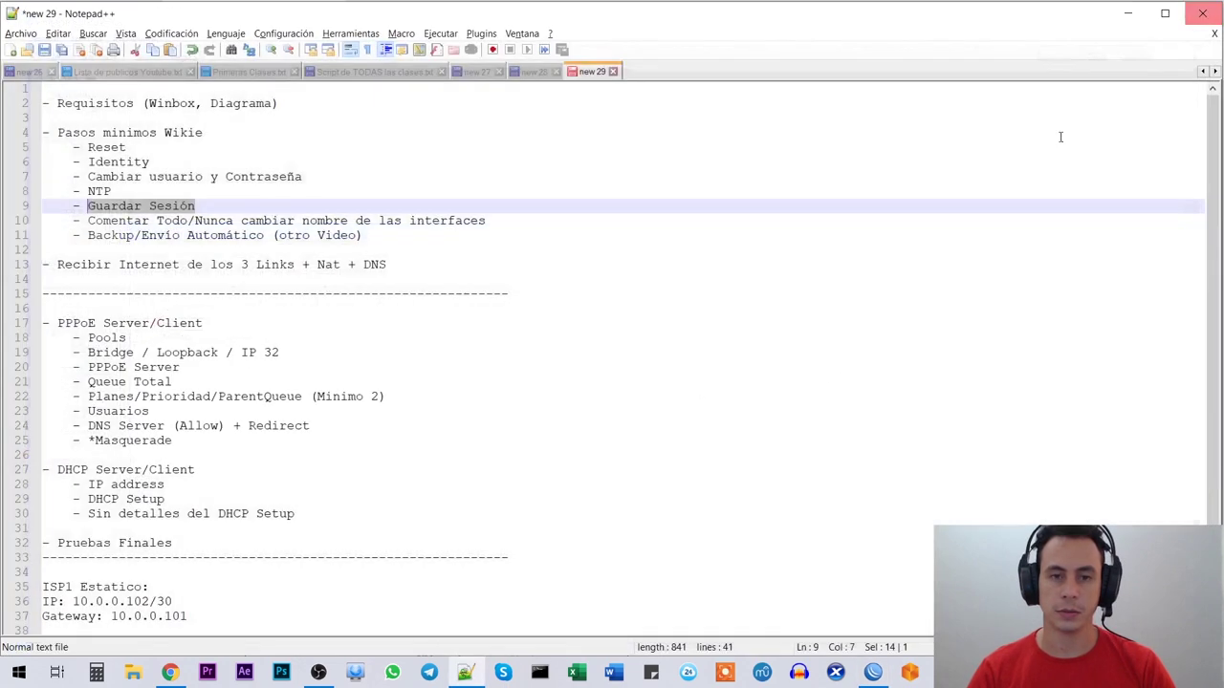
Step: Reconnect to MK-Central without saving the session and open its interface list
click(873, 672)
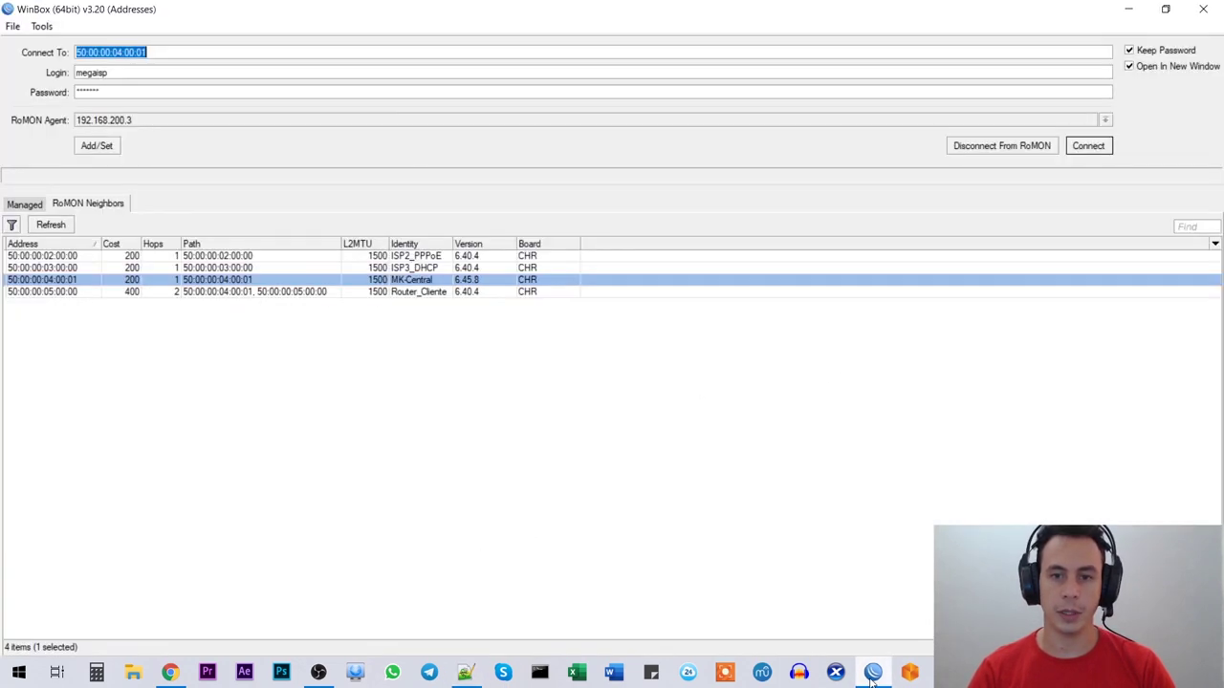
click(1088, 147)
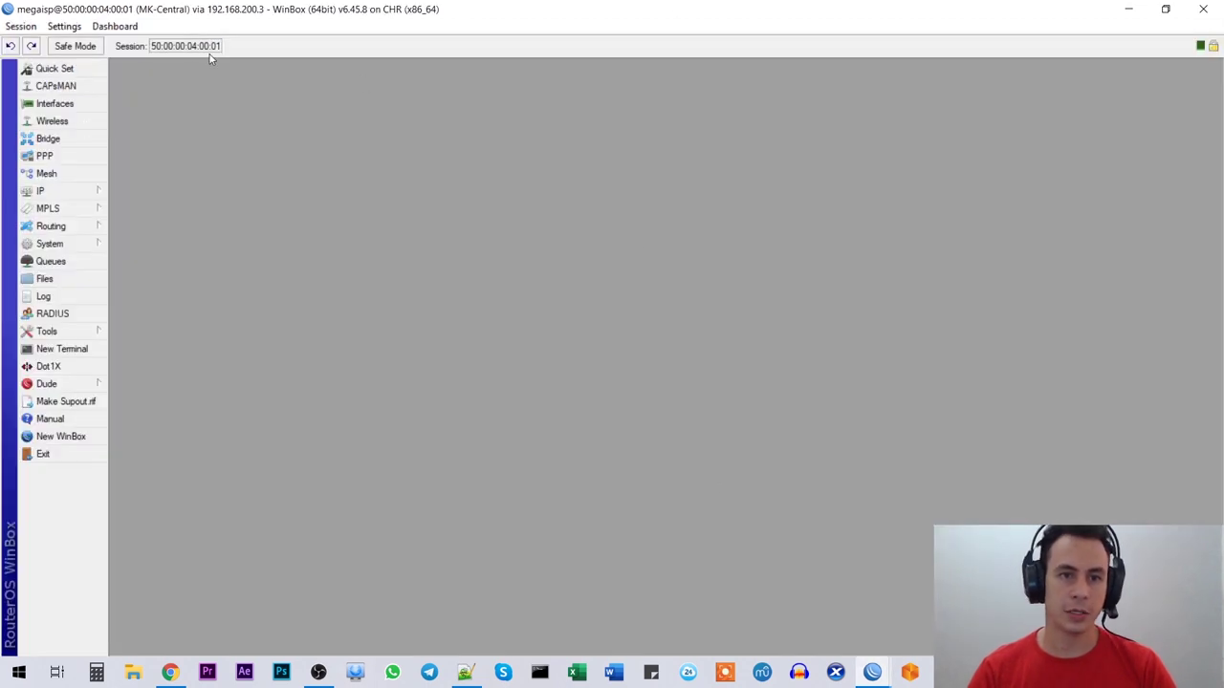
click(20, 26)
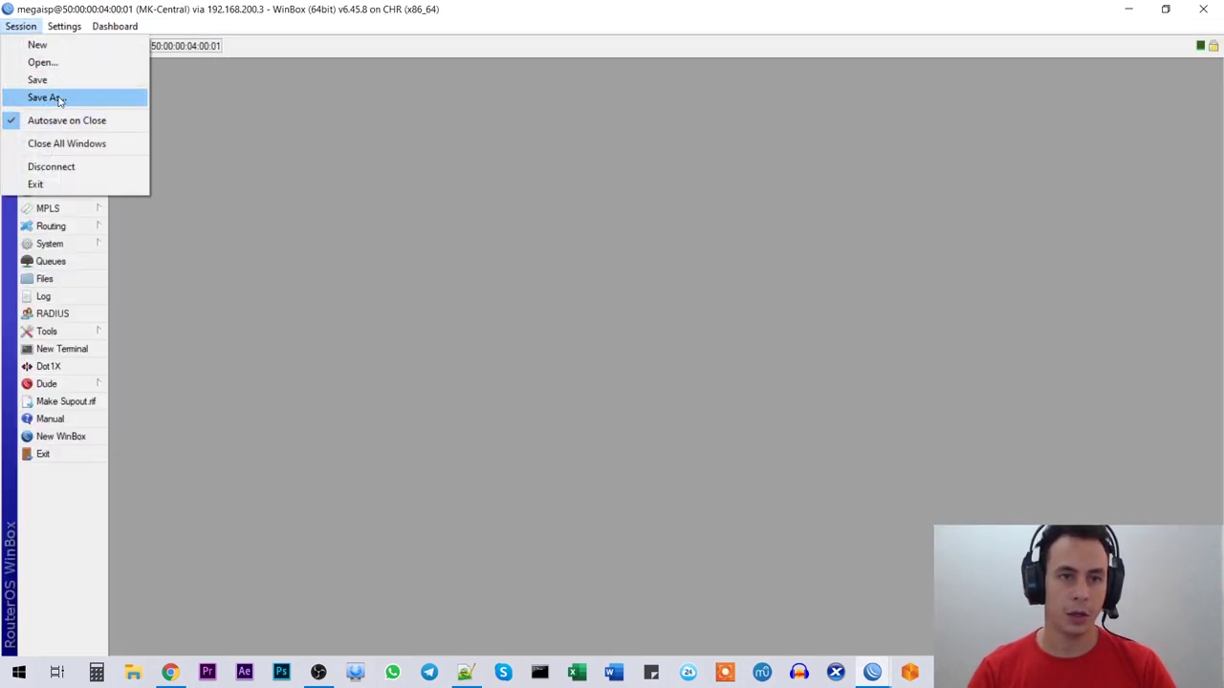
click(294, 160)
click(55, 104)
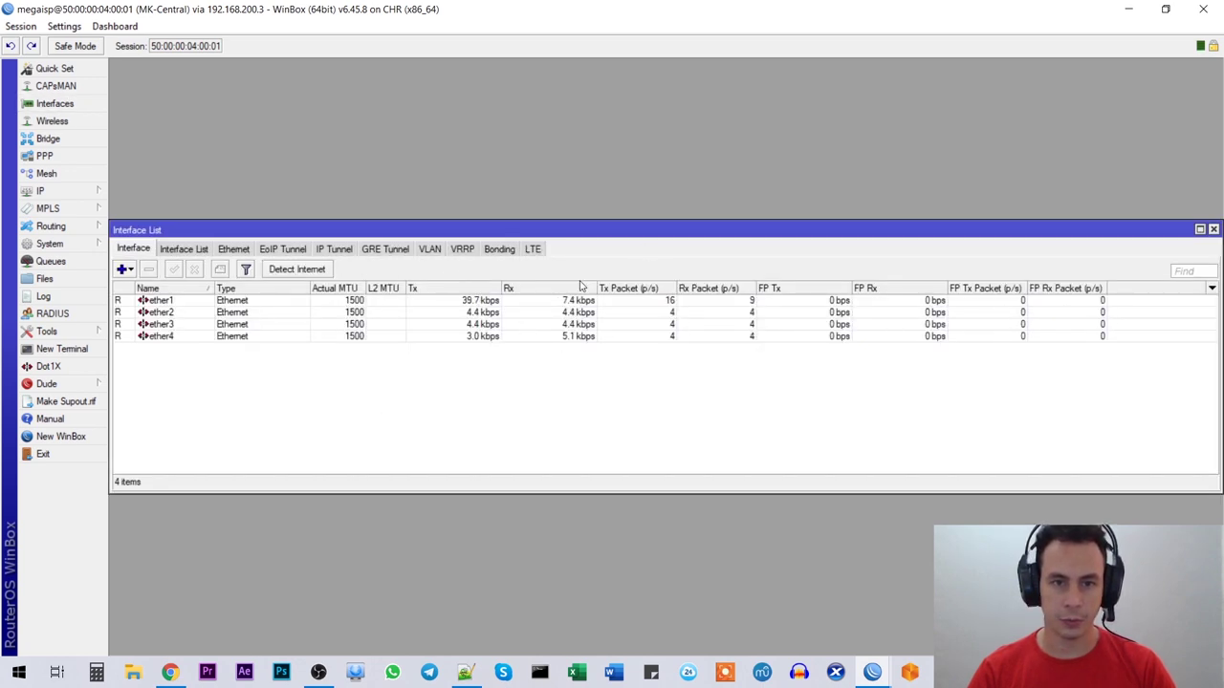
Step: Load the saved MegaISP.viw session file
click(15, 27)
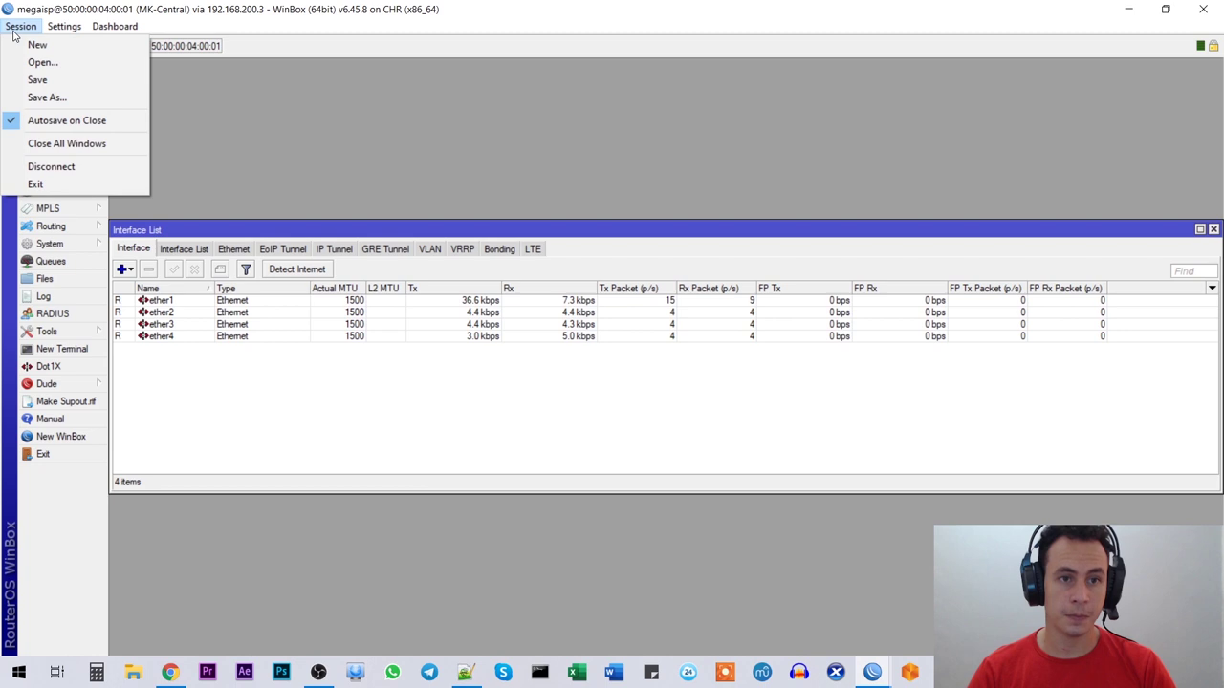
click(46, 65)
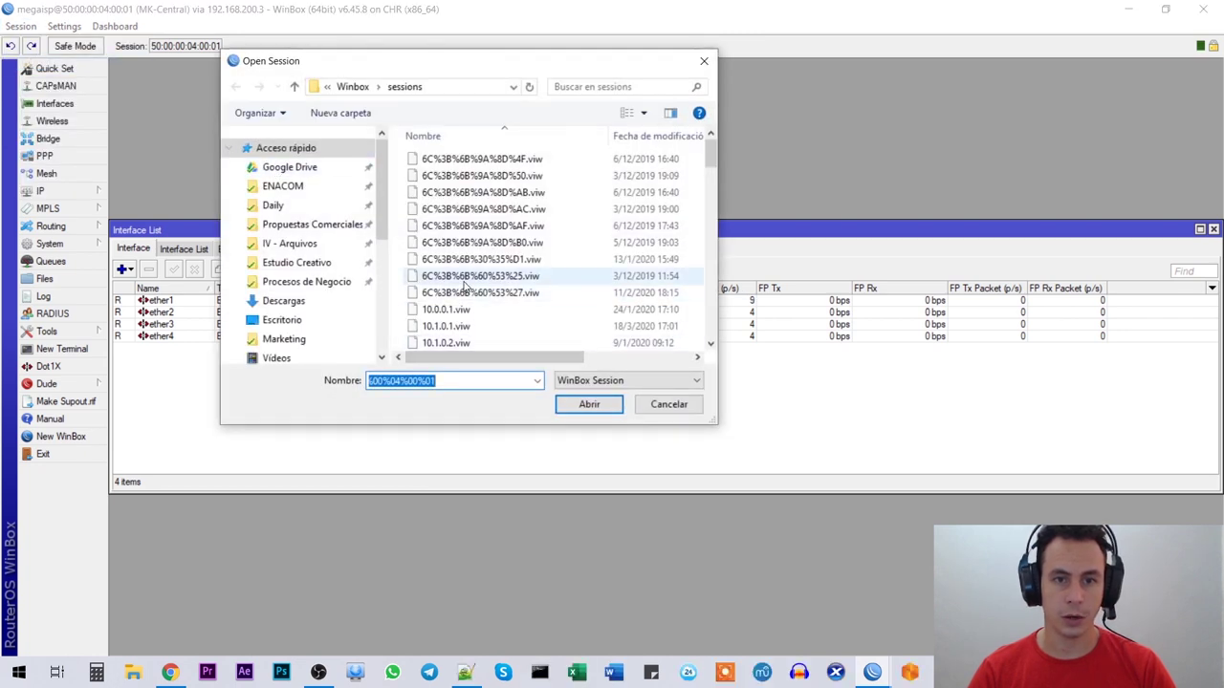
click(468, 277)
scroll(465, 279, down, 5)
click(466, 275)
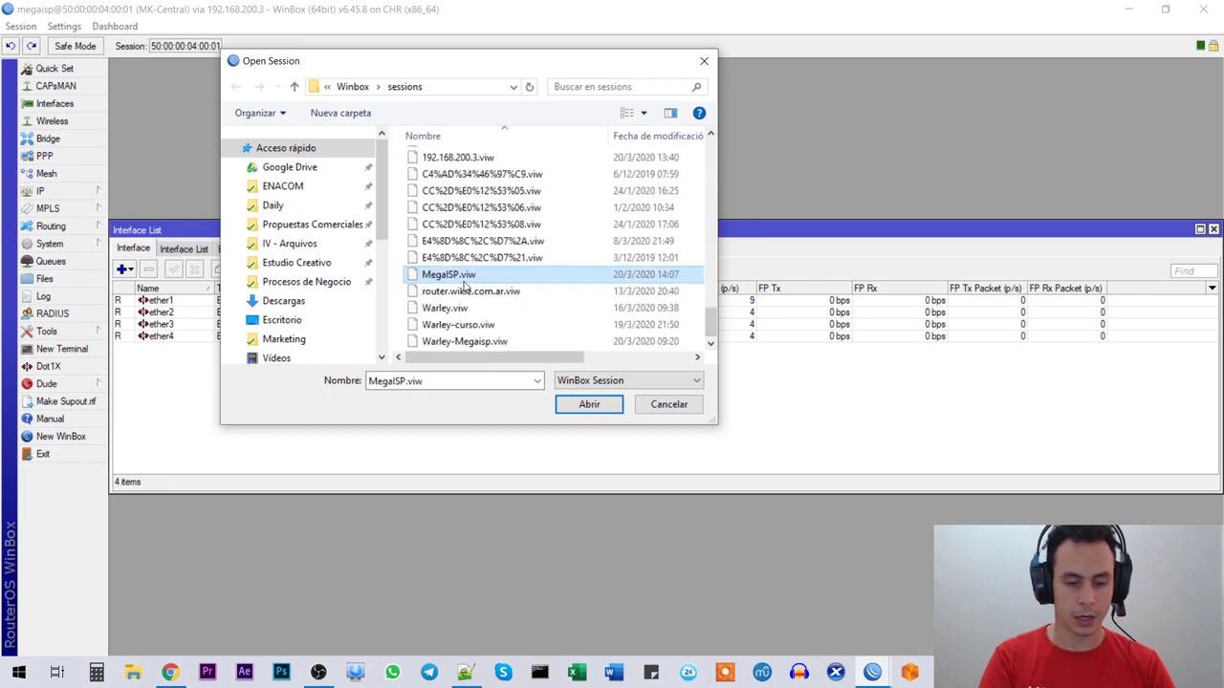
double_click(460, 278)
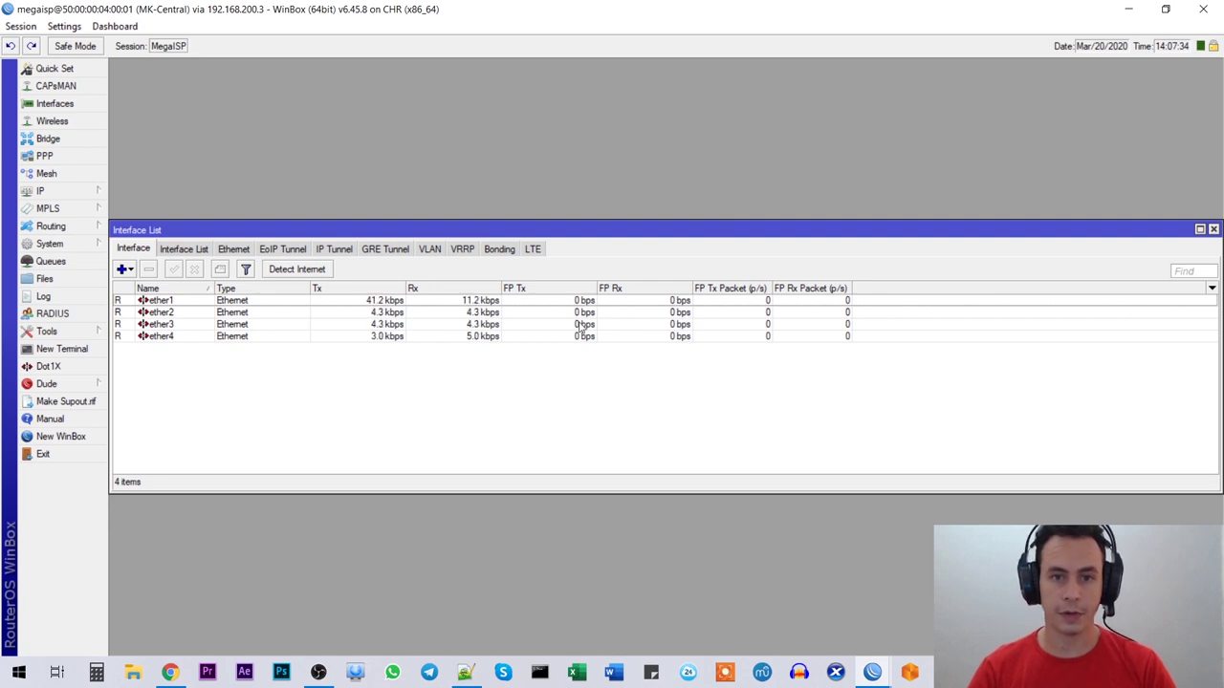
Step: Close the interface list and highlight the line 10 note in Notepad++
click(1212, 231)
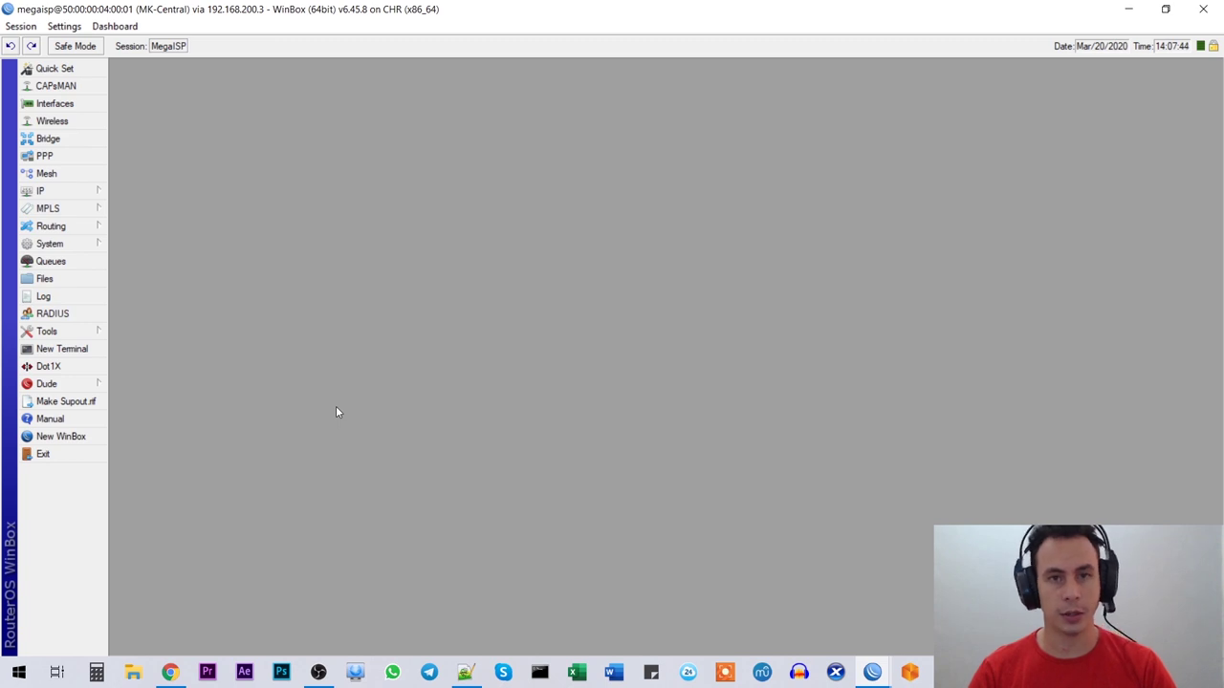
key(alt+Tab)
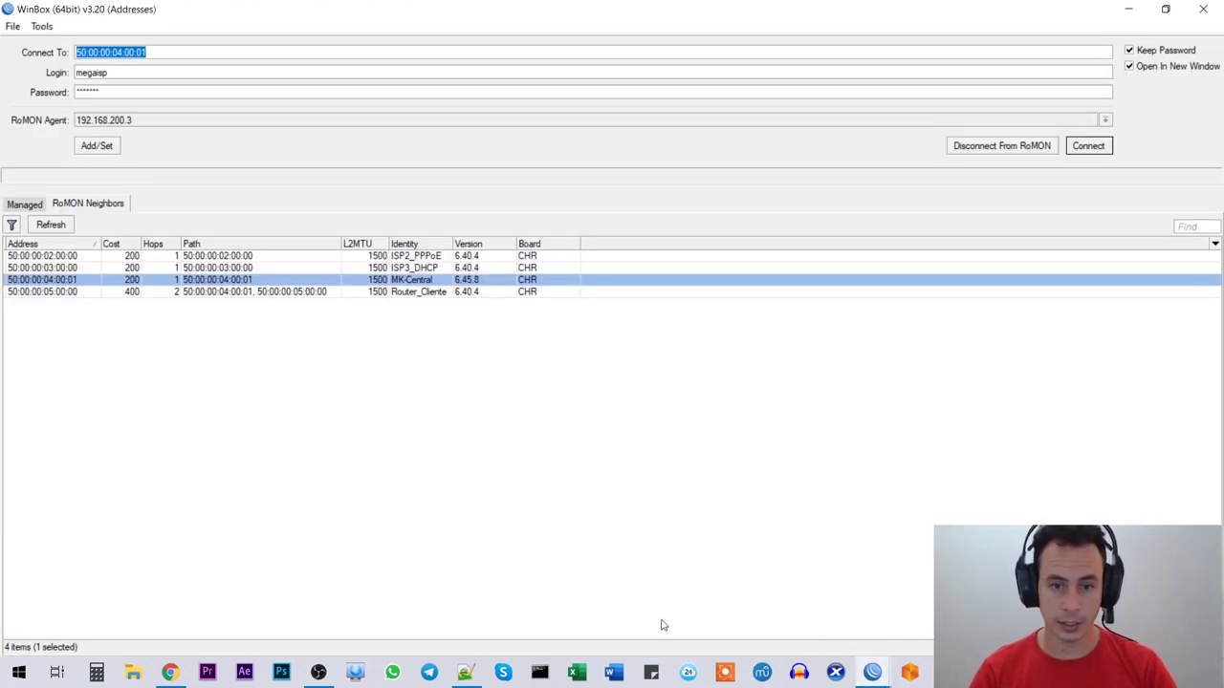
click(467, 675)
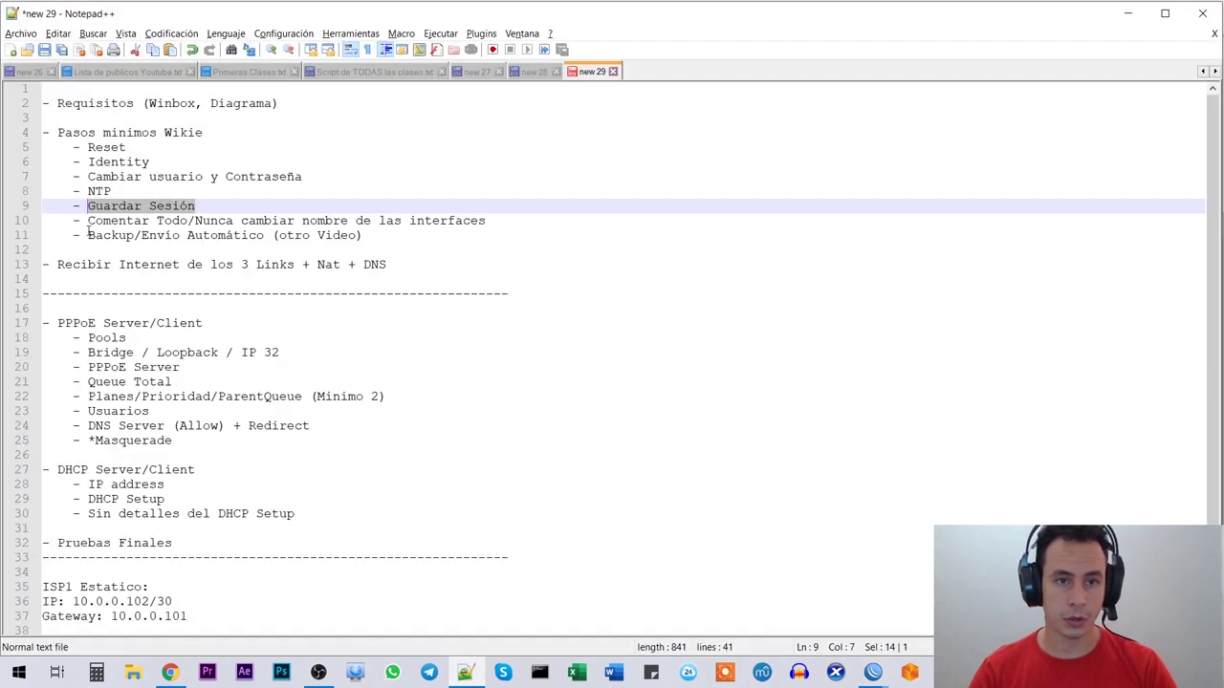
drag(86, 221, 489, 221)
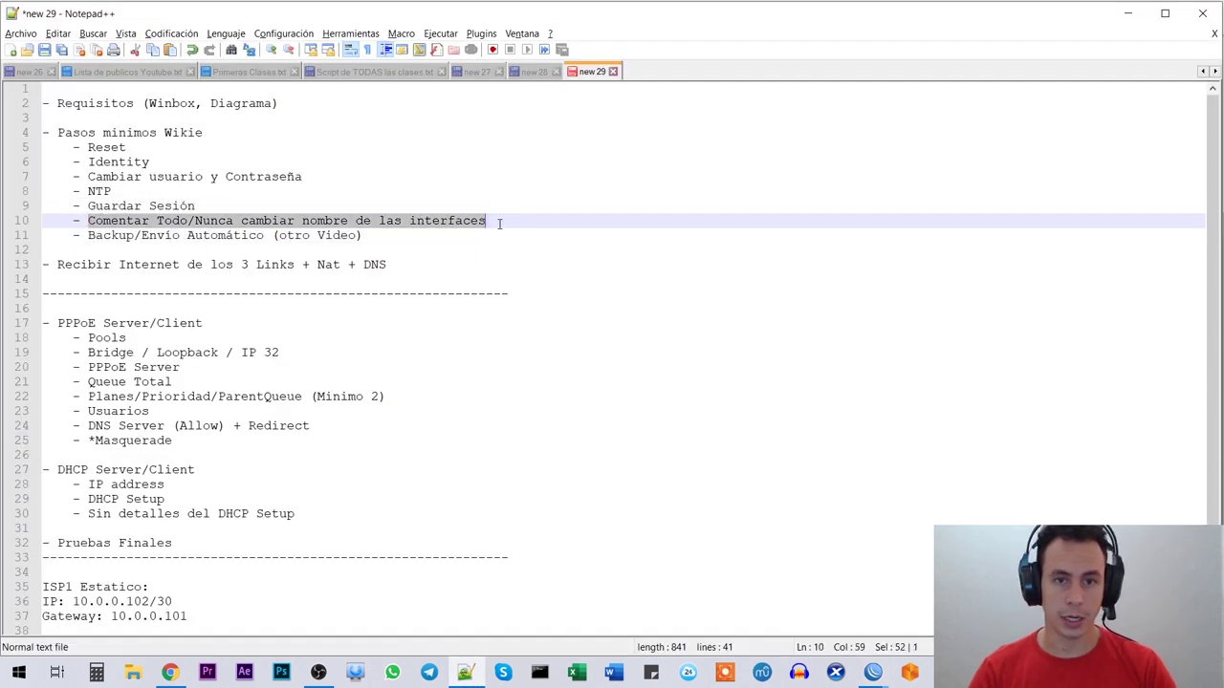
click(499, 221)
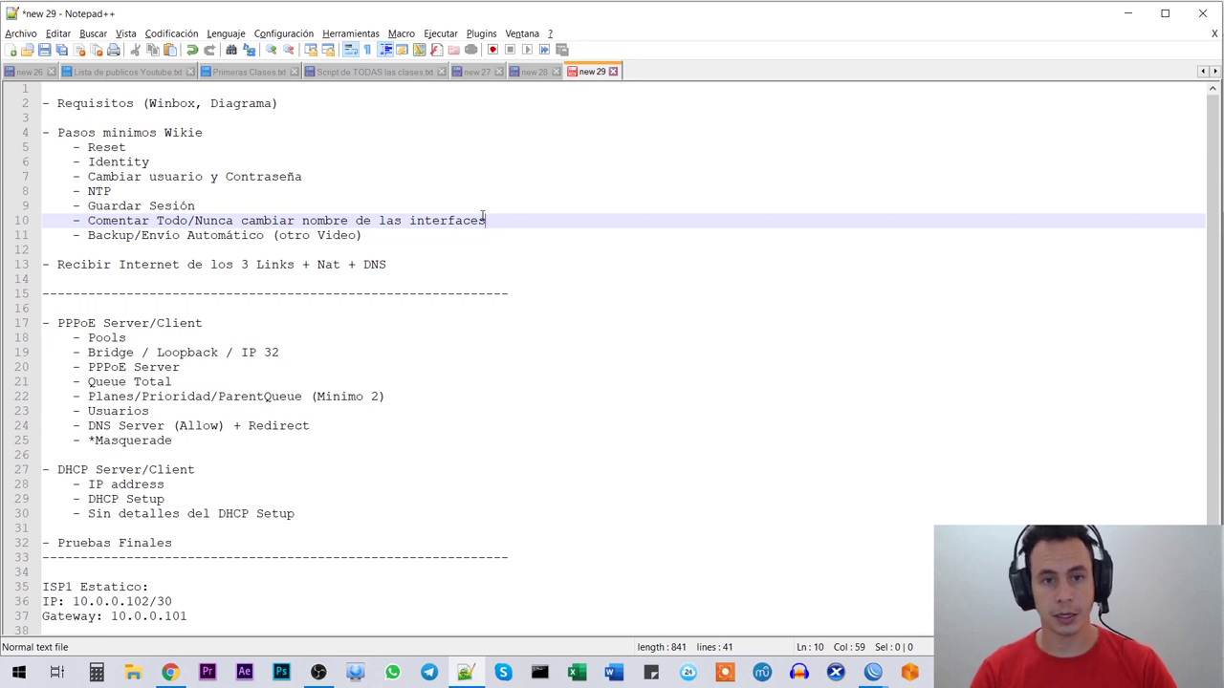
drag(483, 220, 89, 220)
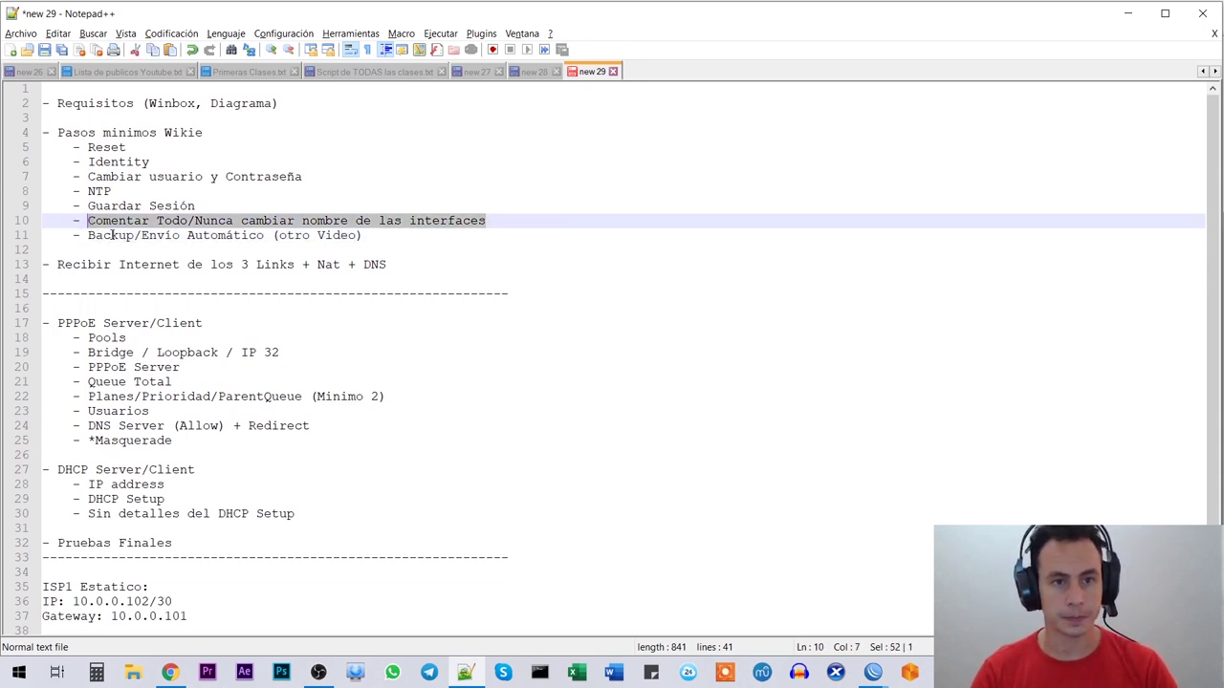
click(132, 221)
Step: Highlight 'Comentar Todo' and the never-rename part, then return to WinBox
drag(89, 221, 193, 221)
click(240, 221)
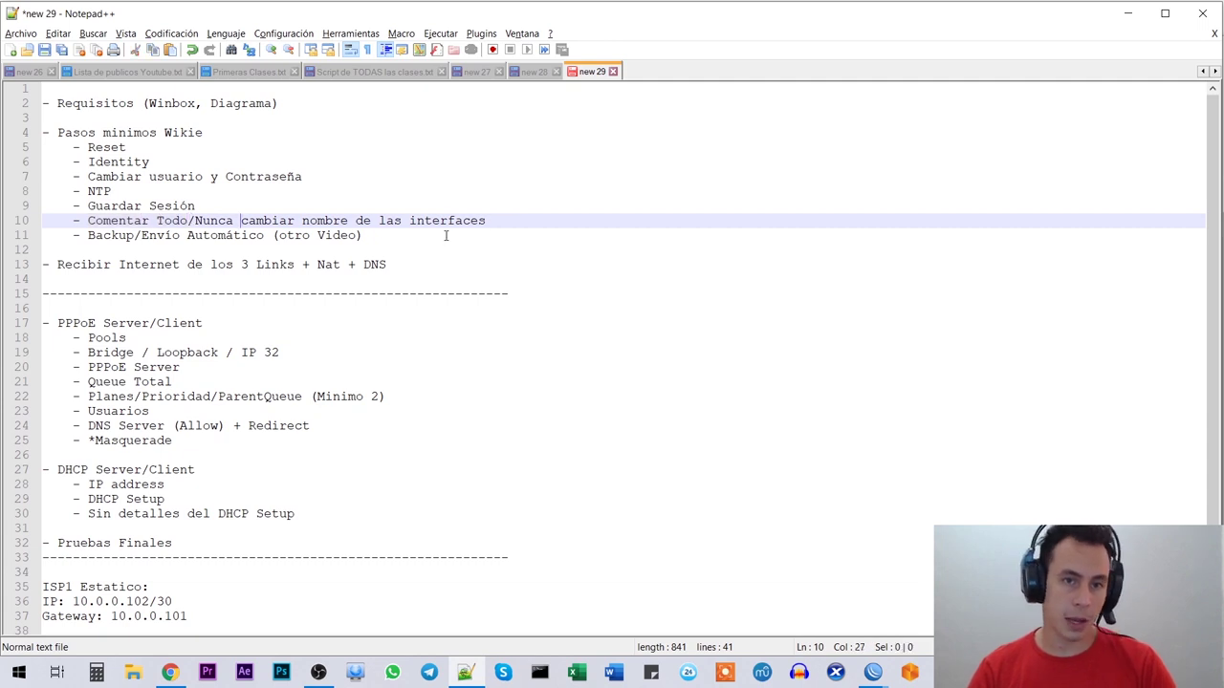
drag(486, 221, 195, 221)
click(255, 221)
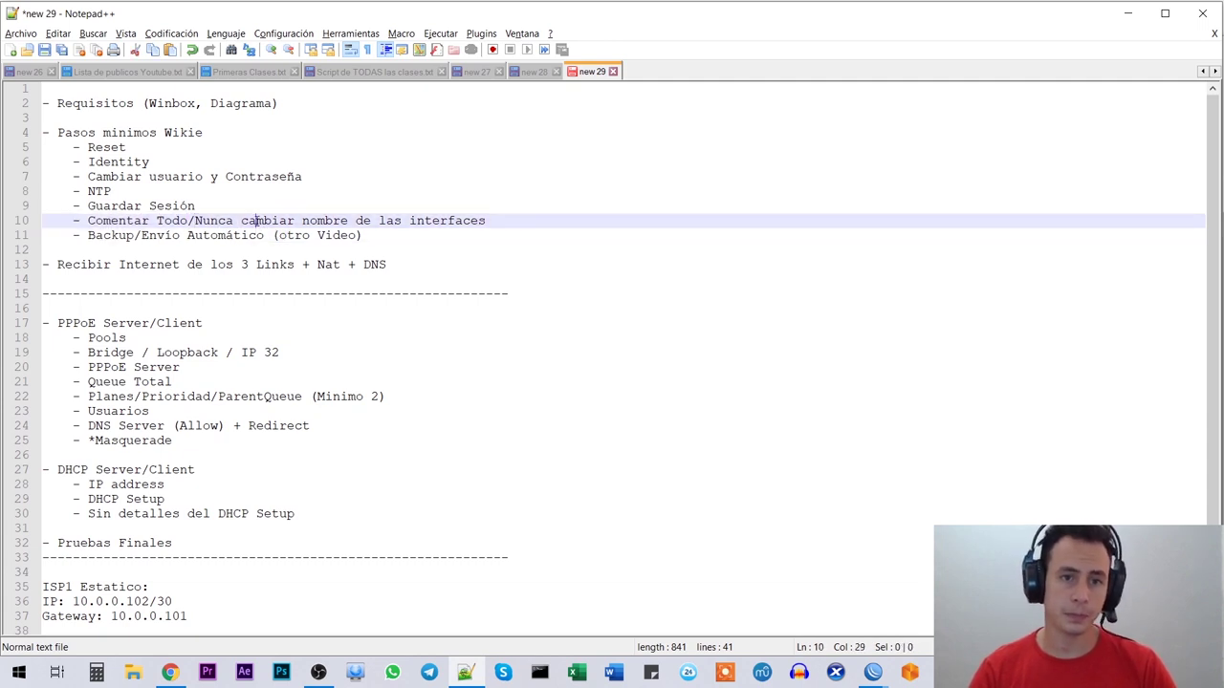
key(alt+Tab)
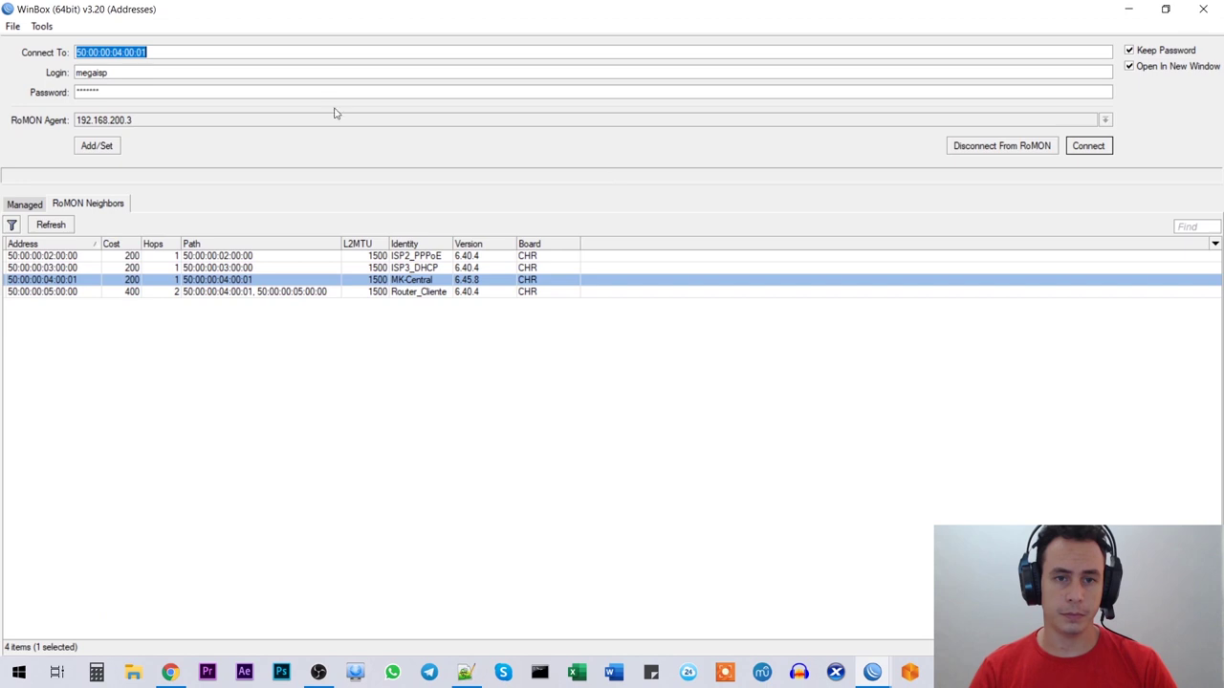
Step: Reopen the MK-Central interface list as a narrower, repositioned window
mouse_move(872, 672)
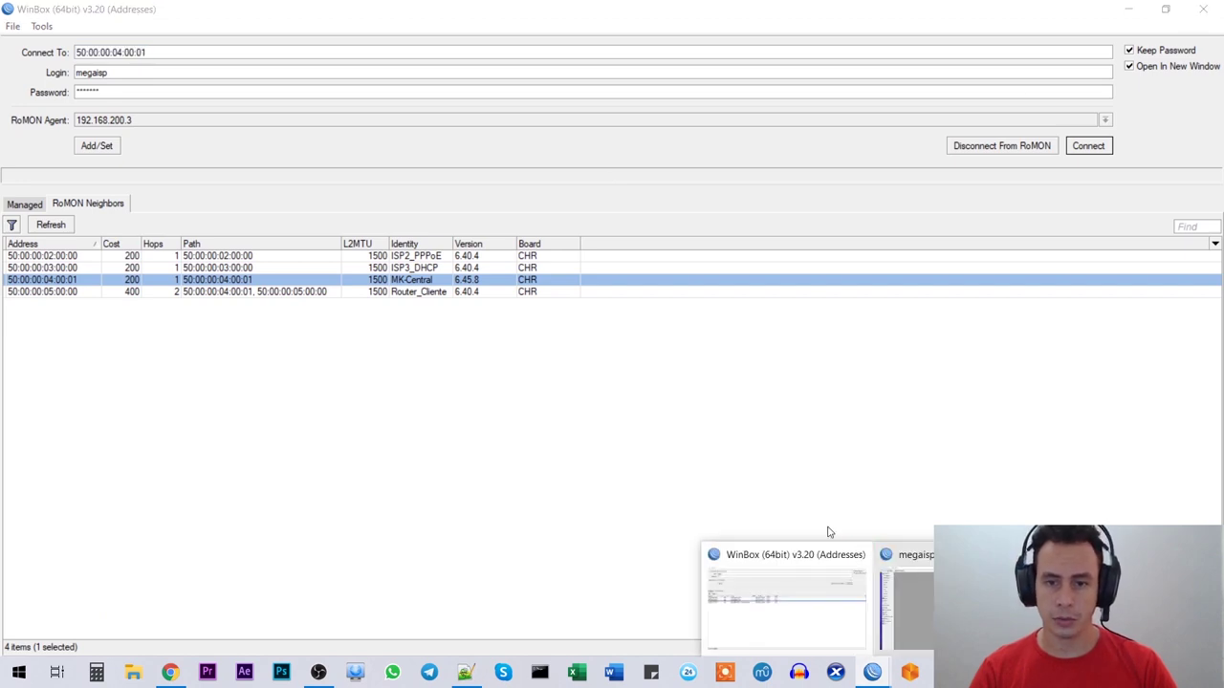
click(904, 593)
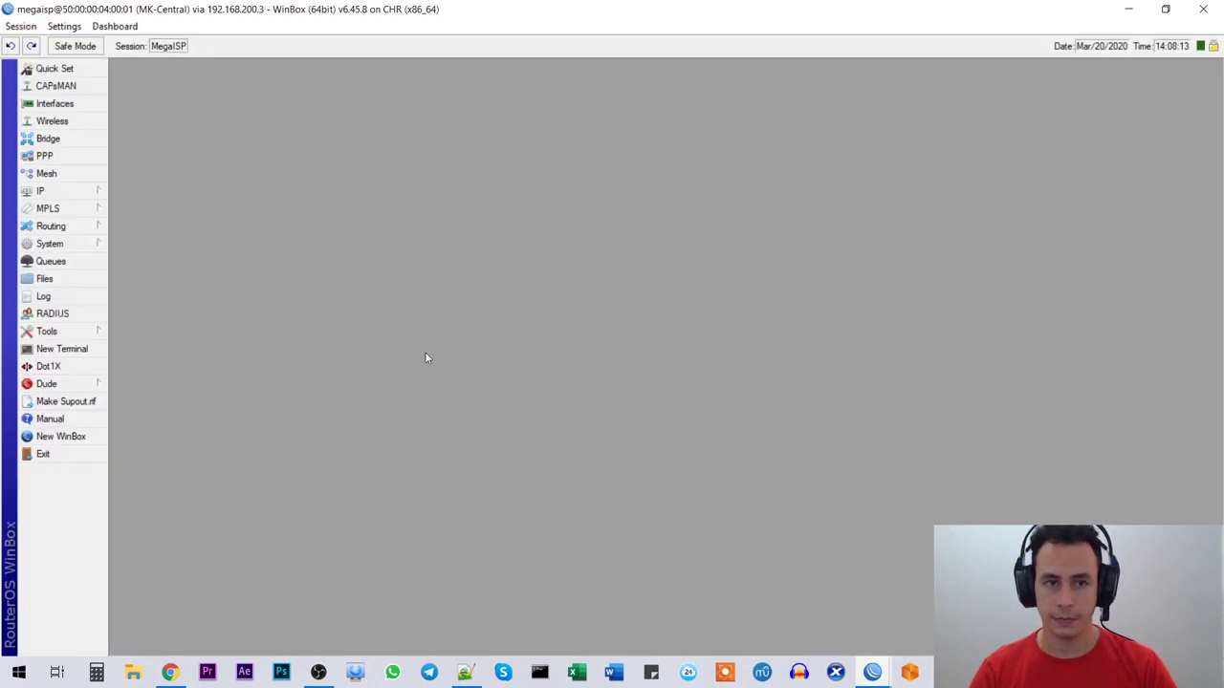
click(54, 104)
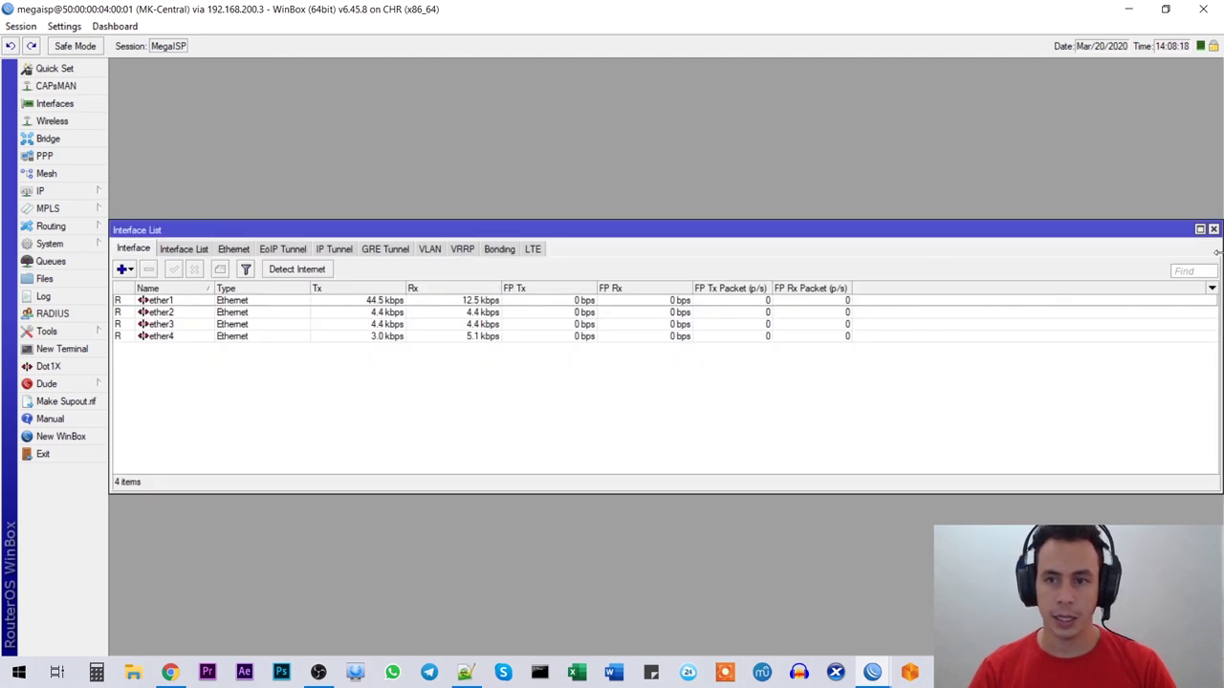
drag(1218, 252, 891, 246)
drag(799, 231, 920, 101)
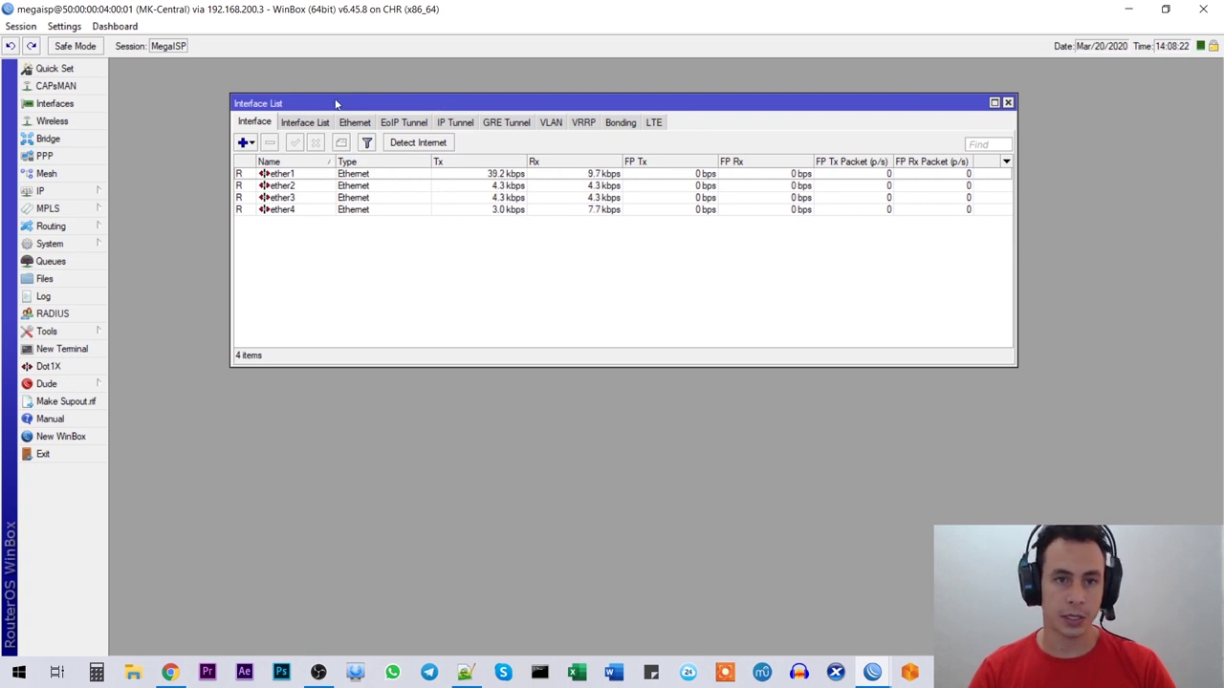
drag(337, 103, 347, 147)
Step: Select ether1, then show the EVE lab topology in Chrome
click(304, 219)
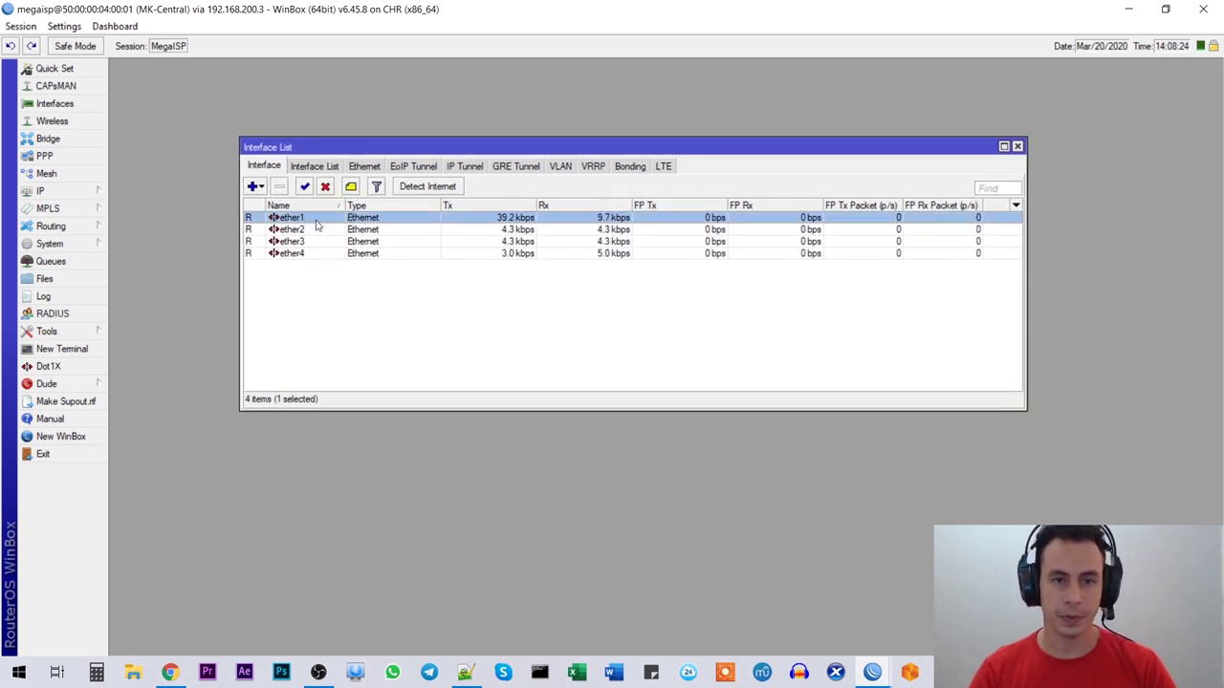
click(172, 677)
click(456, 16)
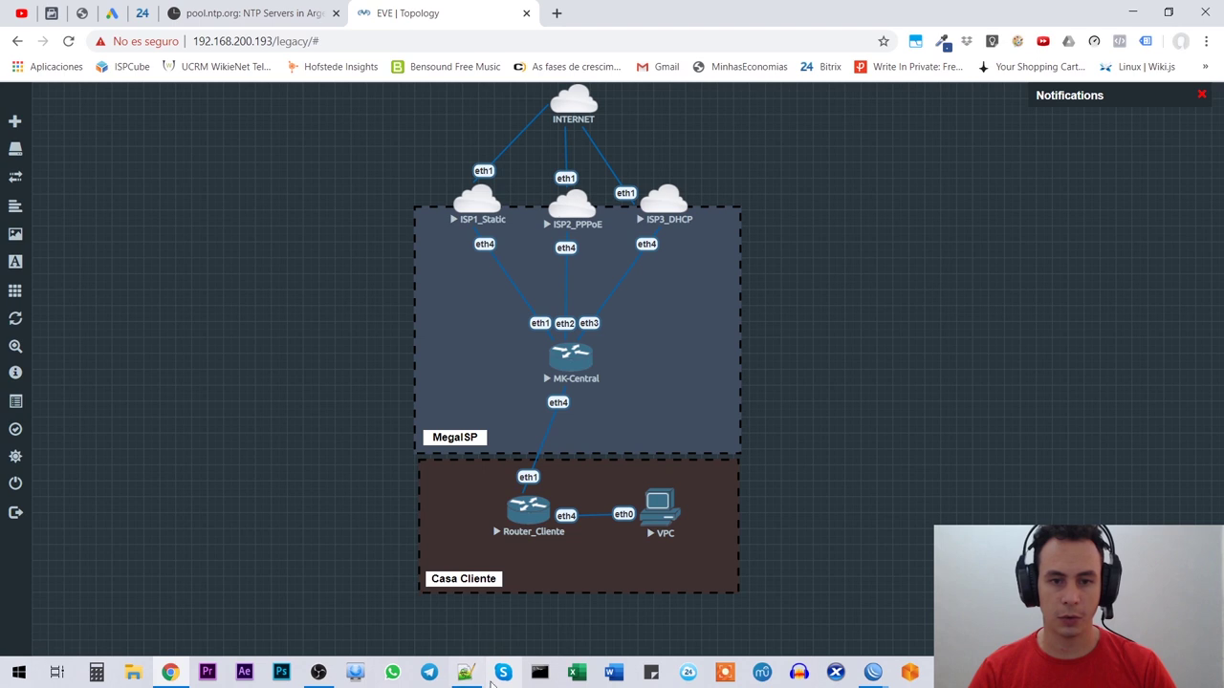
Step: Switch back to the MK-Central WinBox window from the taskbar preview
mouse_move(873, 673)
click(894, 602)
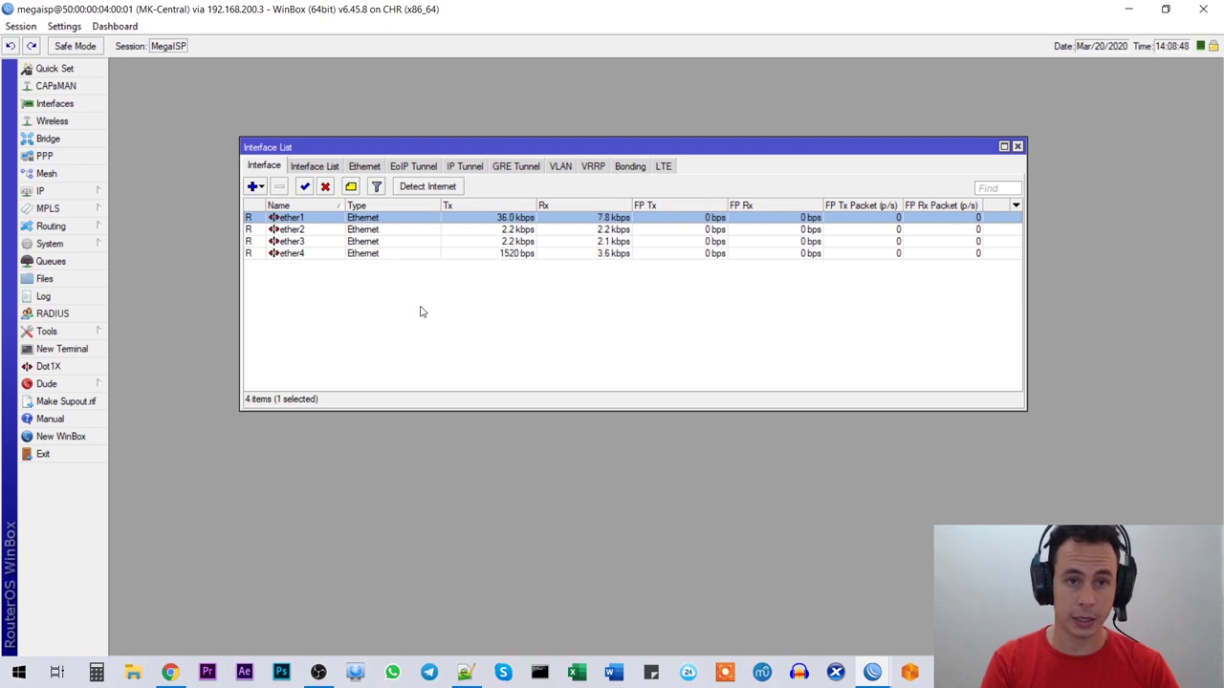
Step: Comment ether1 'ISP1 - Extatico' and ether2 'ISP2 - PPPoE'
key(ctrl+m)
text(ISP1 - Extatico)
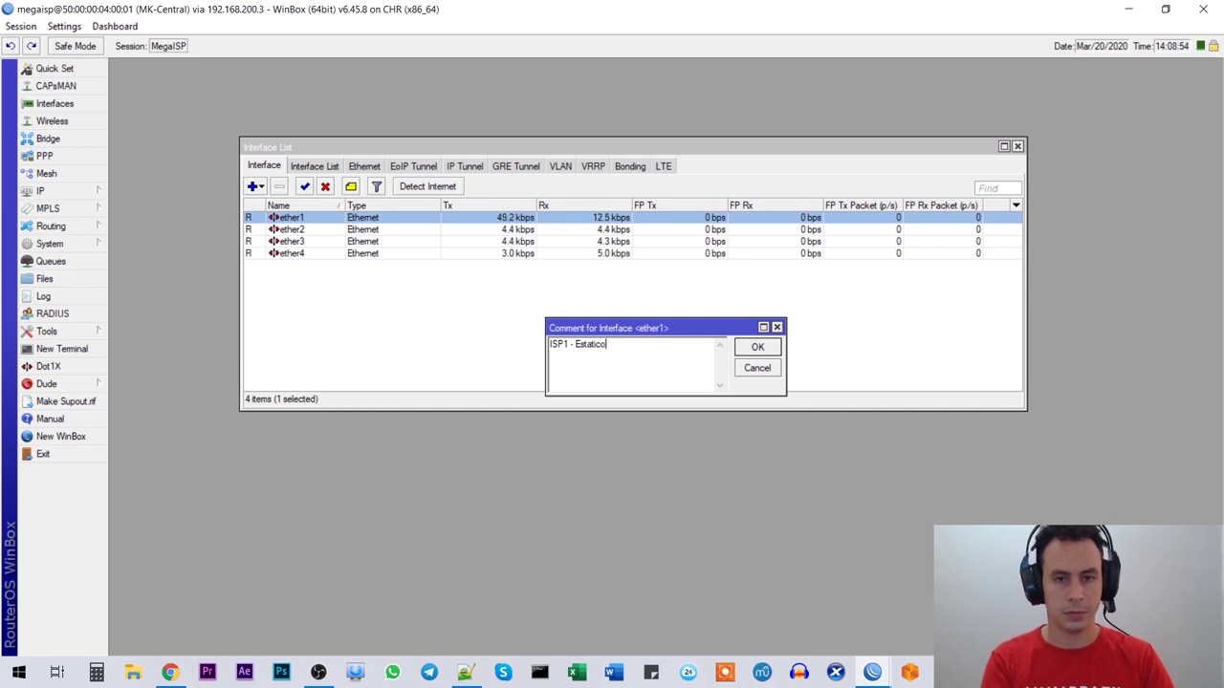
key(Return)
key(Down)
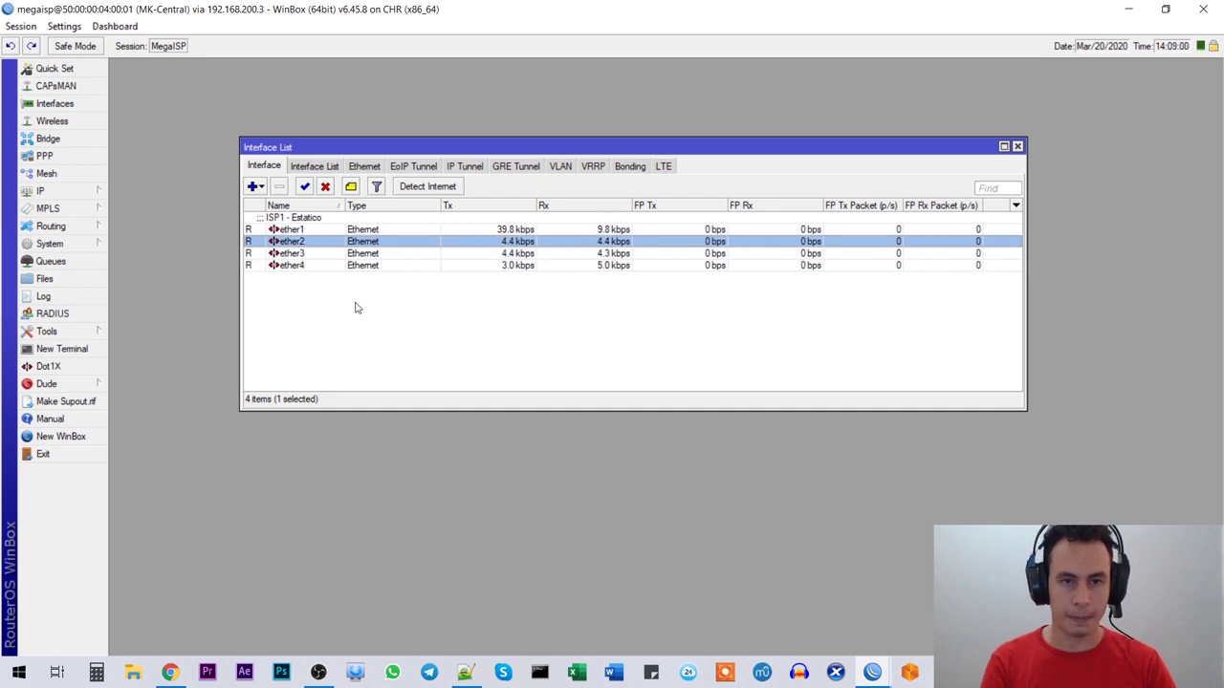
click(351, 187)
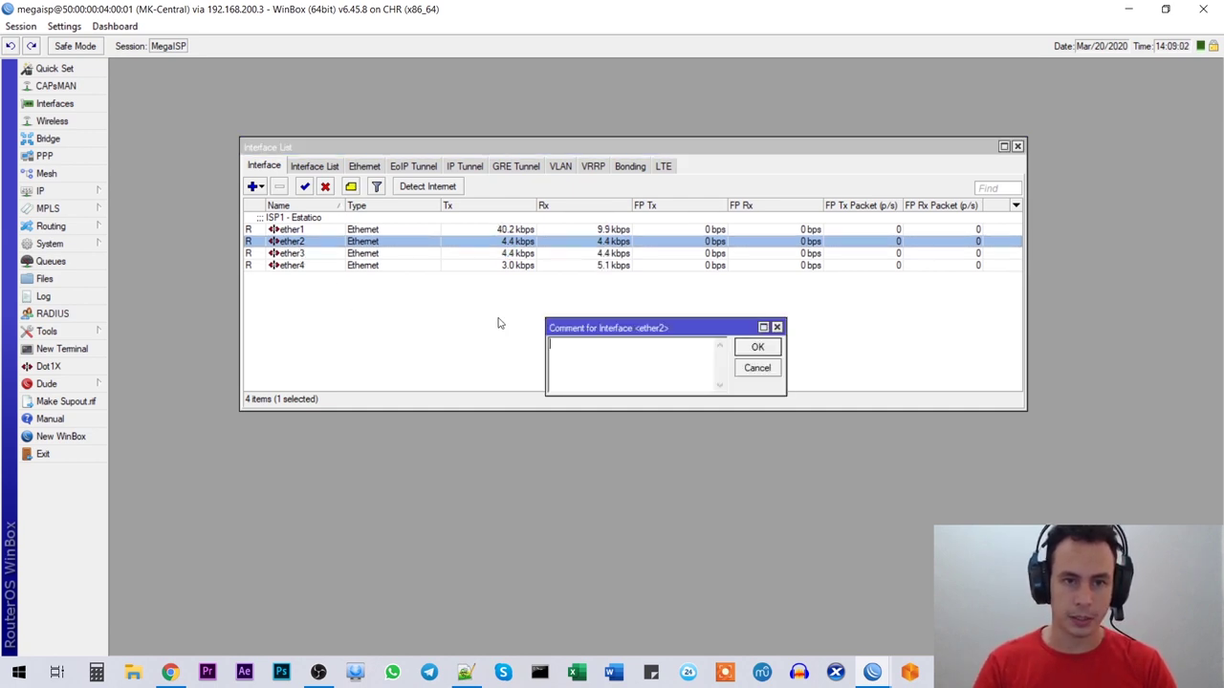
text(ISP2)
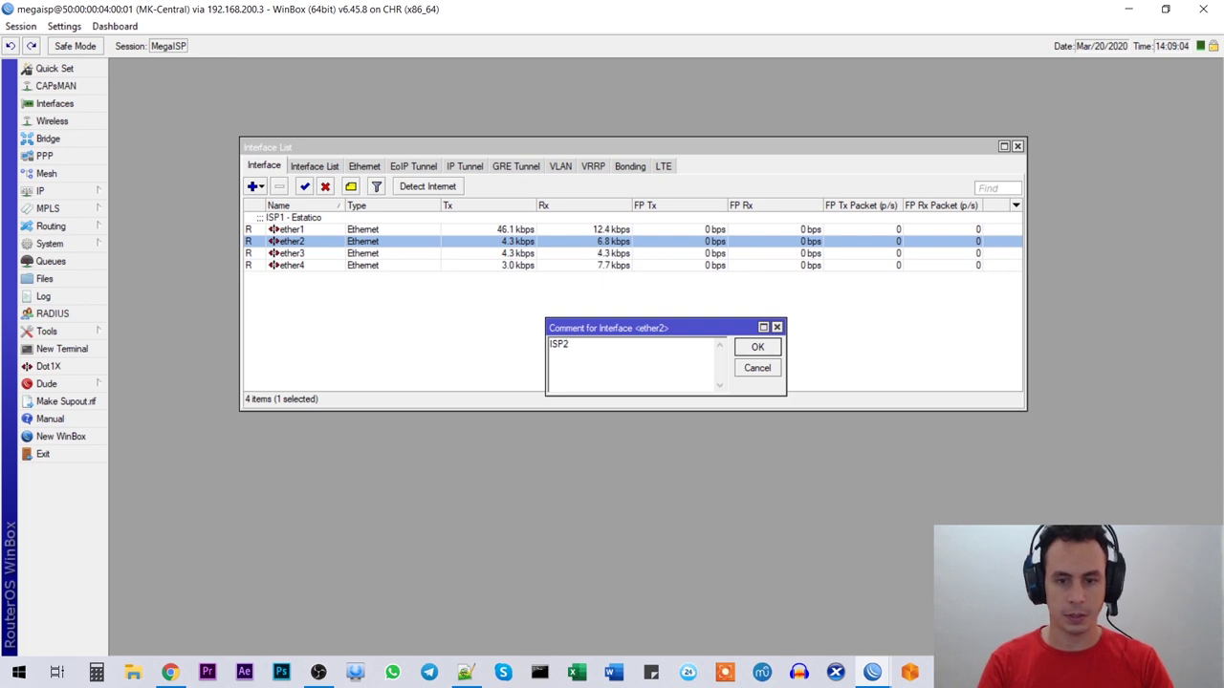
text( - PPPoE)
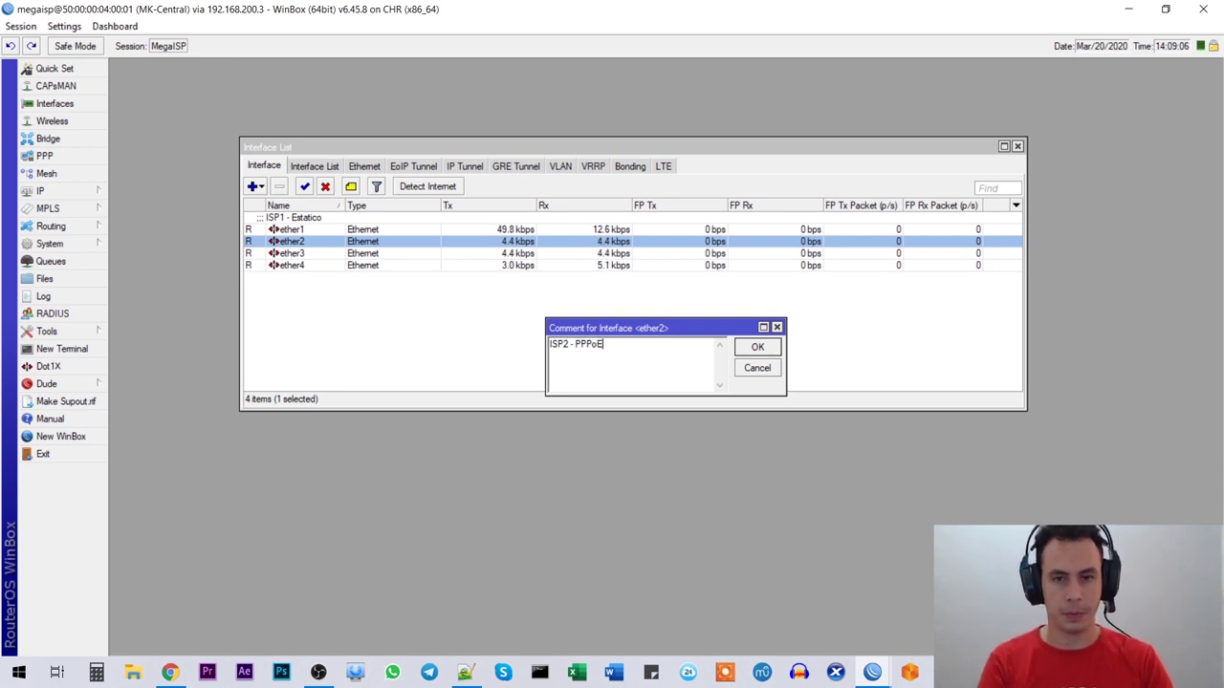
key(Return)
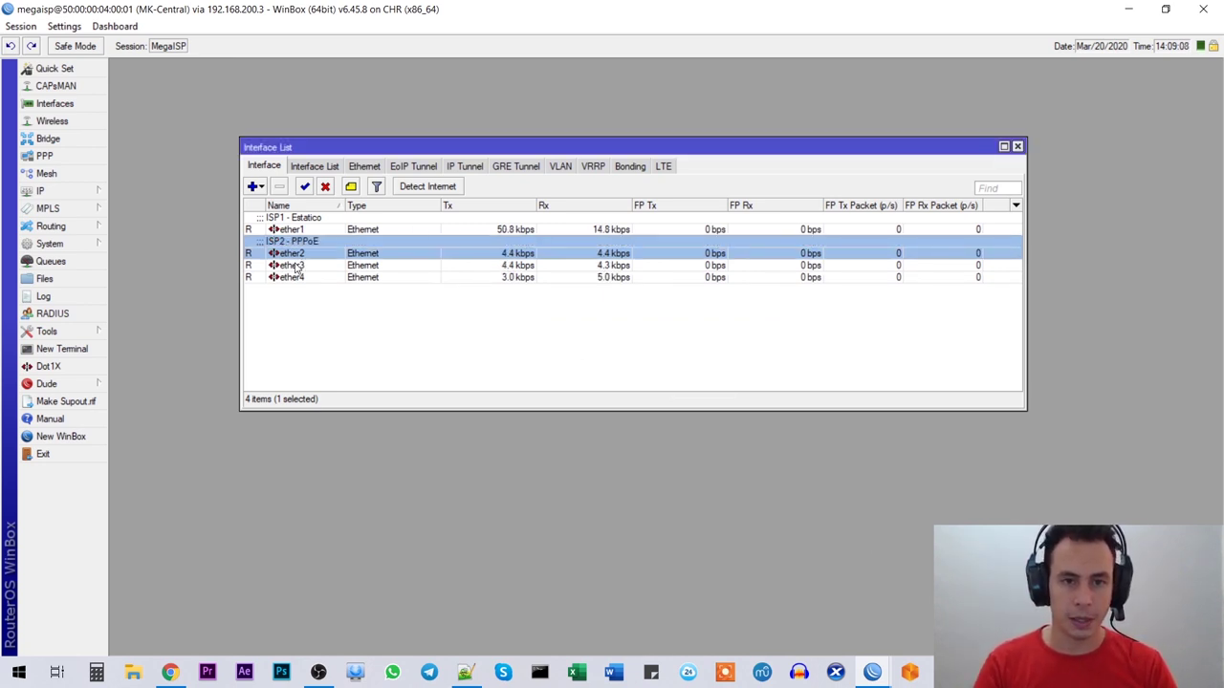
Step: Comment ether3 'ISP3 - DHCP', correcting the typo
click(299, 266)
right_click(289, 268)
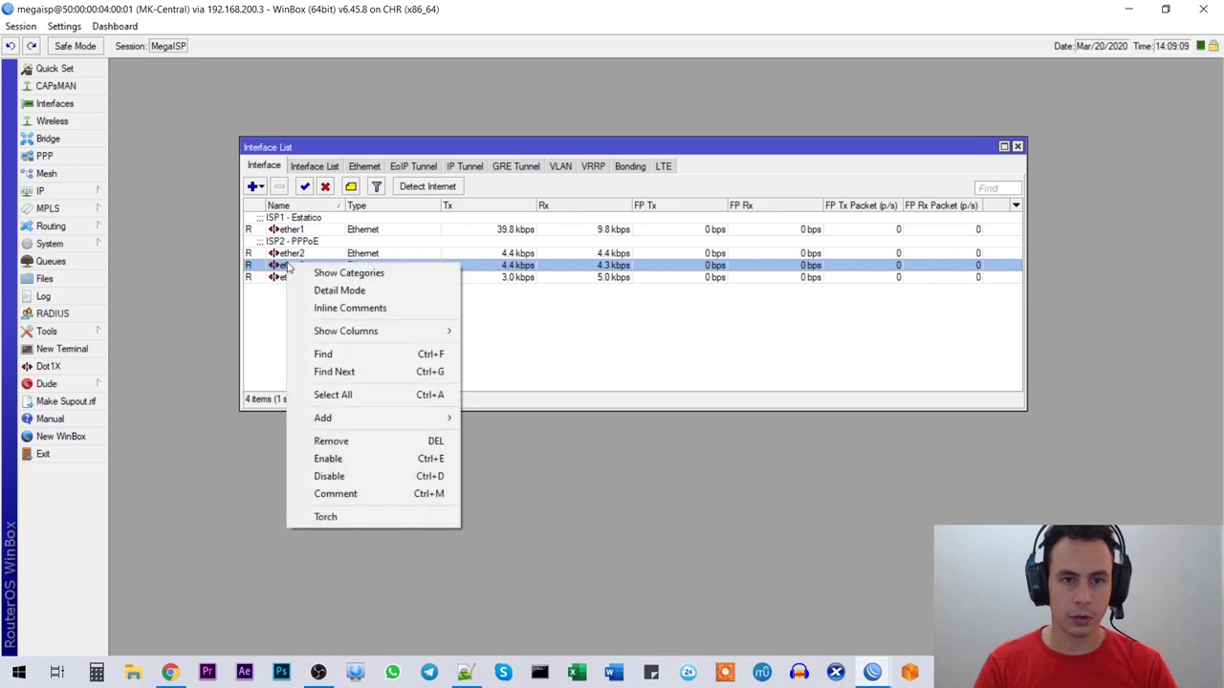
click(374, 495)
text(ISP3)
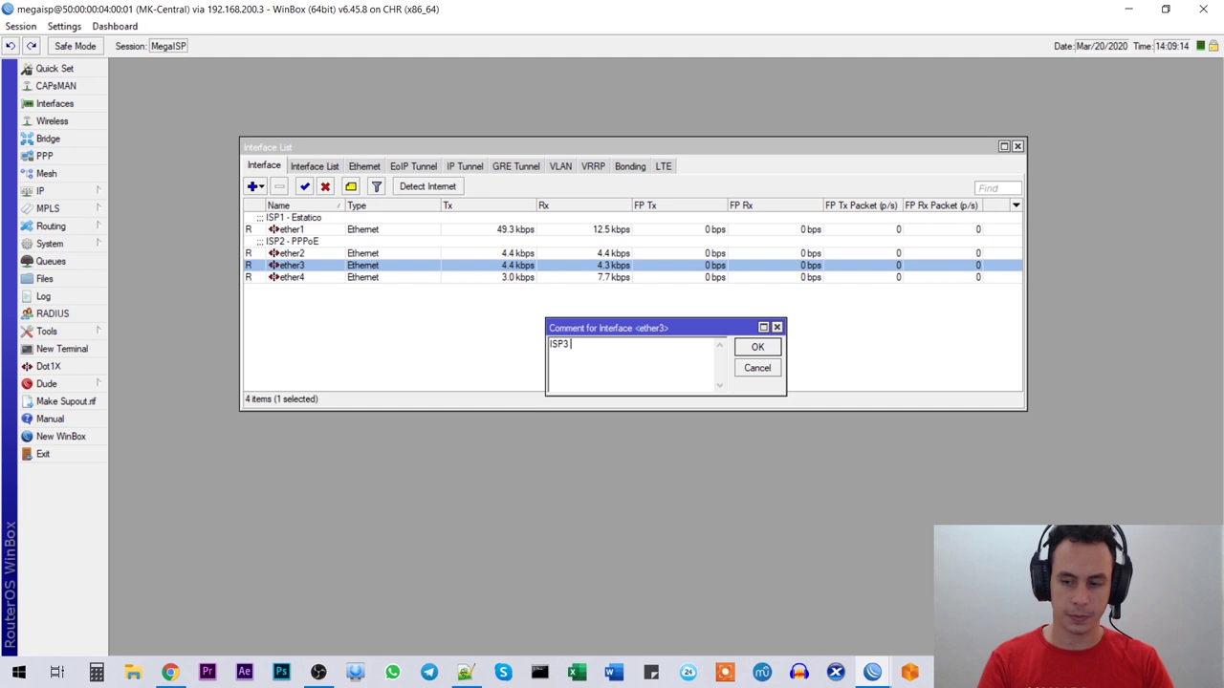
text( - DH)
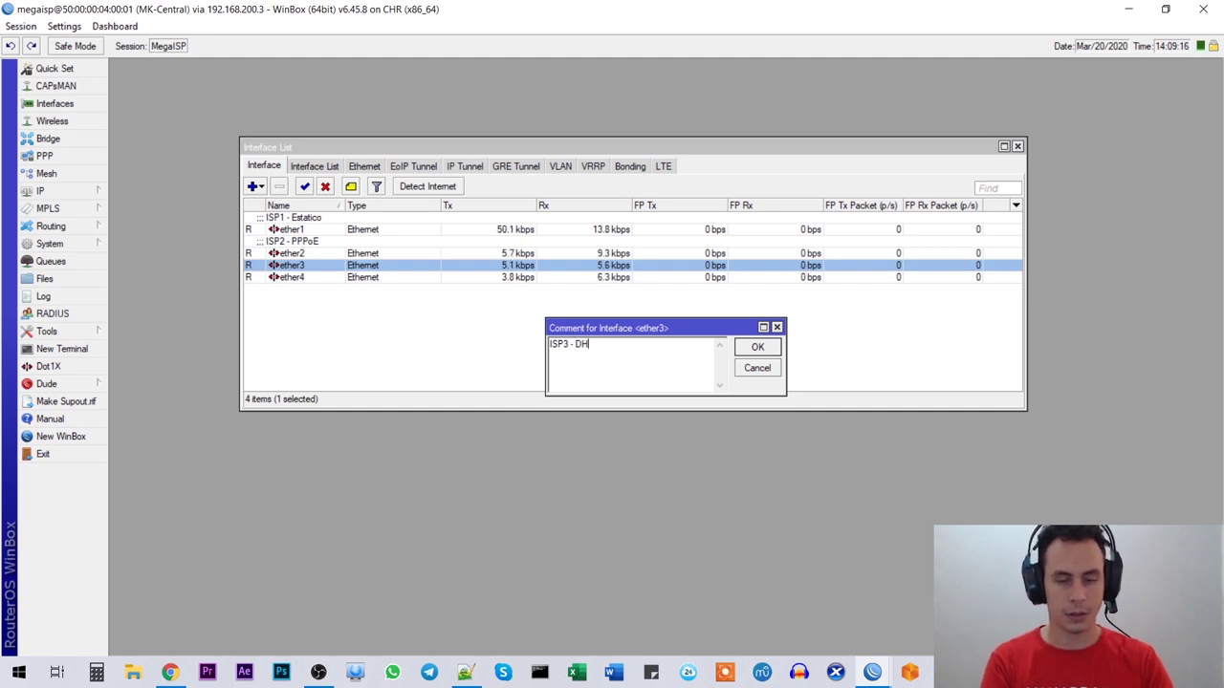
text(CO)
key(BackSpace)
text(P)
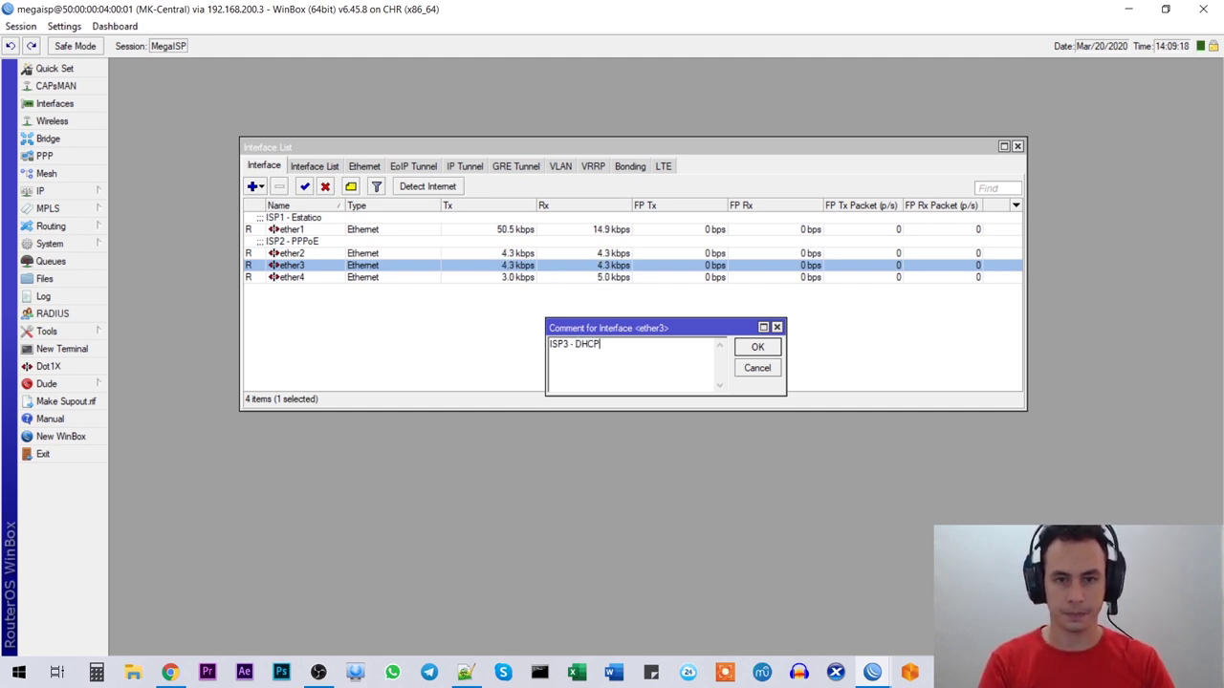
key(Return)
Step: Comment ether4 'LAN - Clientes'
click(321, 291)
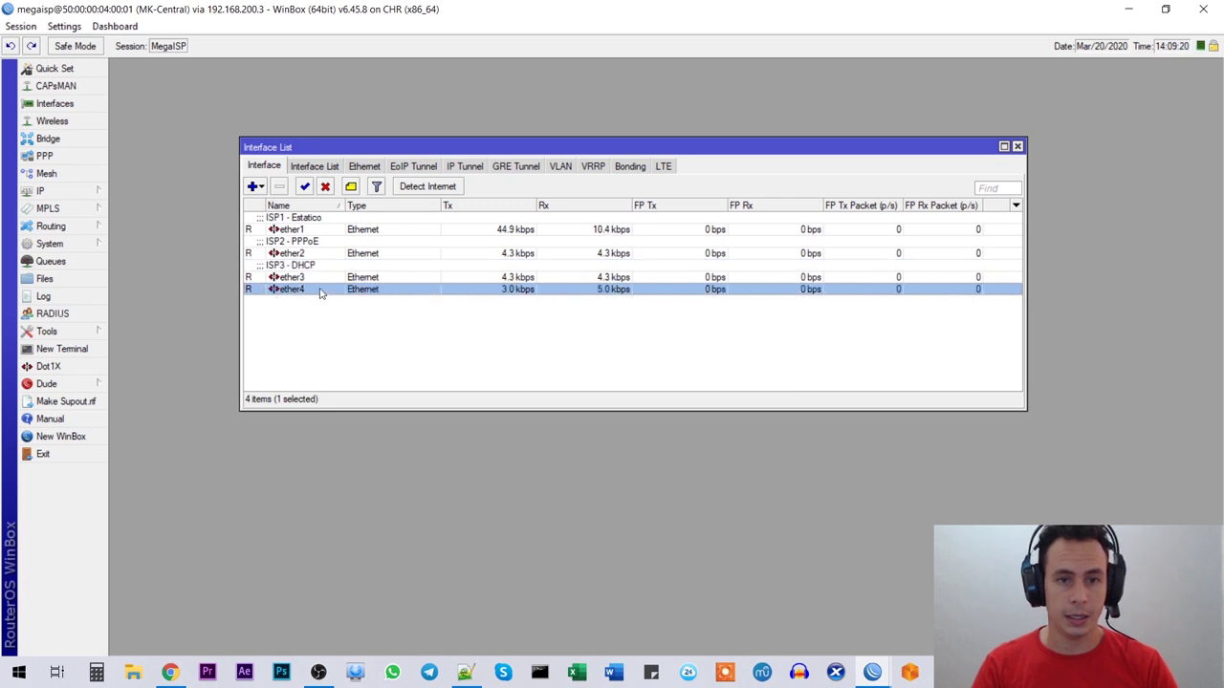
key(ctrl+m)
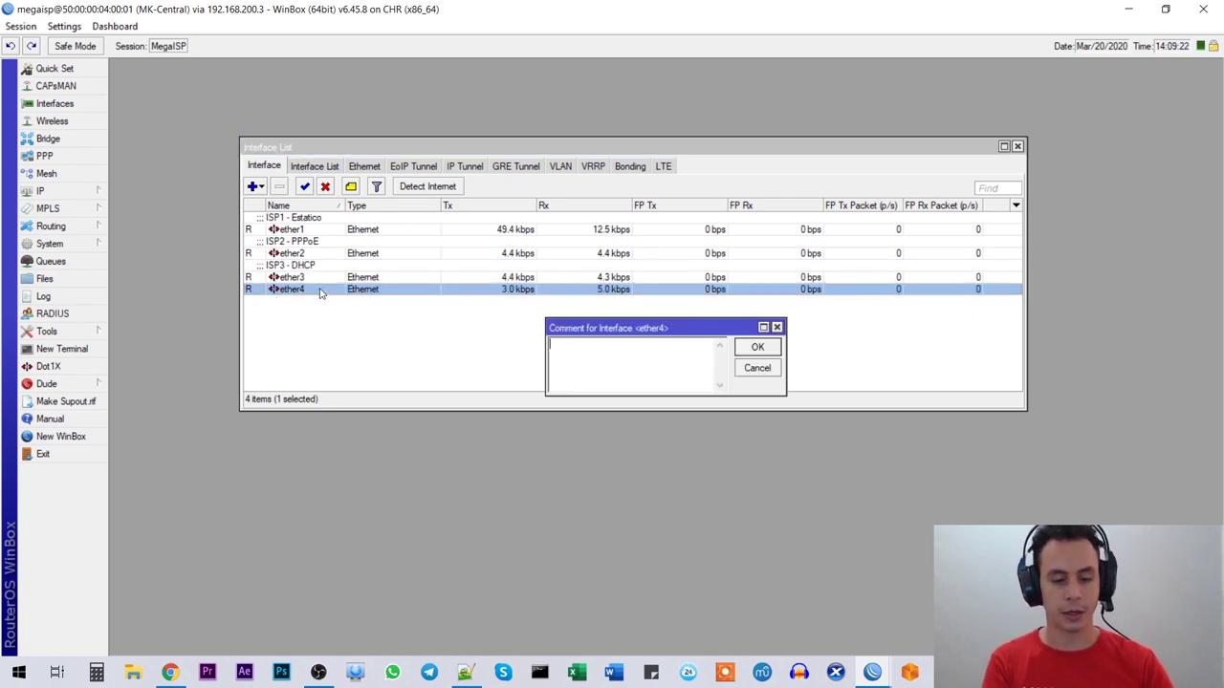
text(I)
key(BackSpace)
text(AN -)
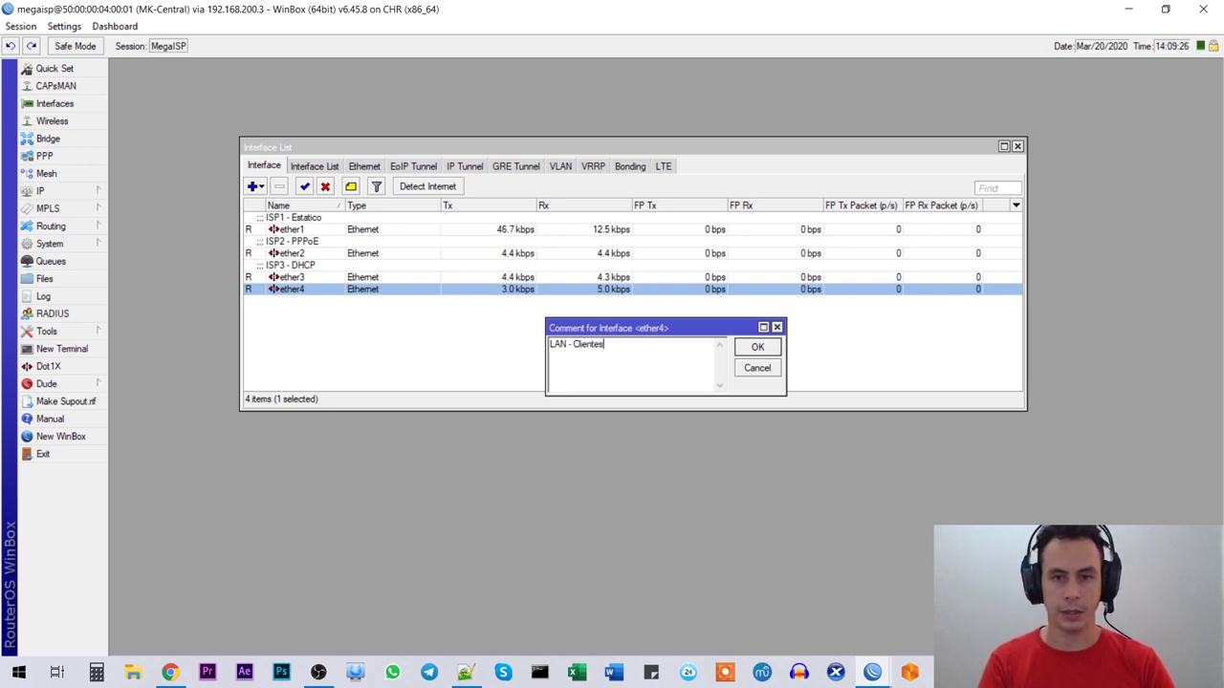
text( Clientes)
key(Return)
Step: Select all four interface rows, then pick out the Backup/Envío Automático step in Notepad++
click(303, 334)
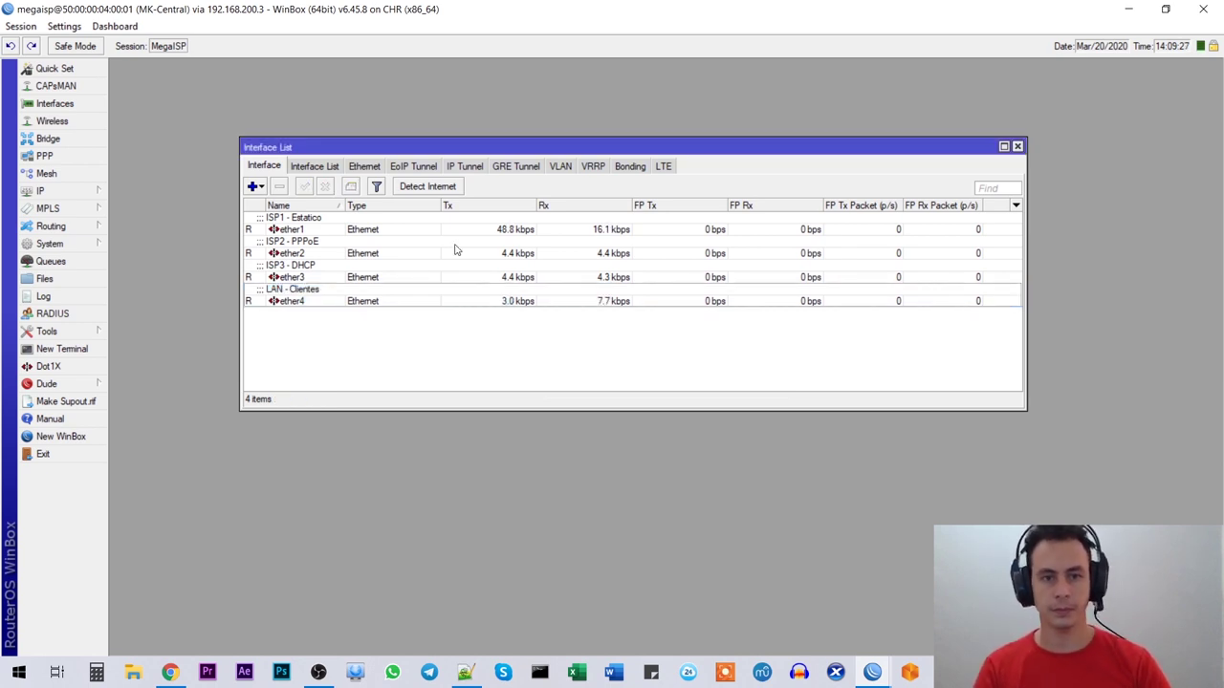
click(308, 233)
shift+click(308, 304)
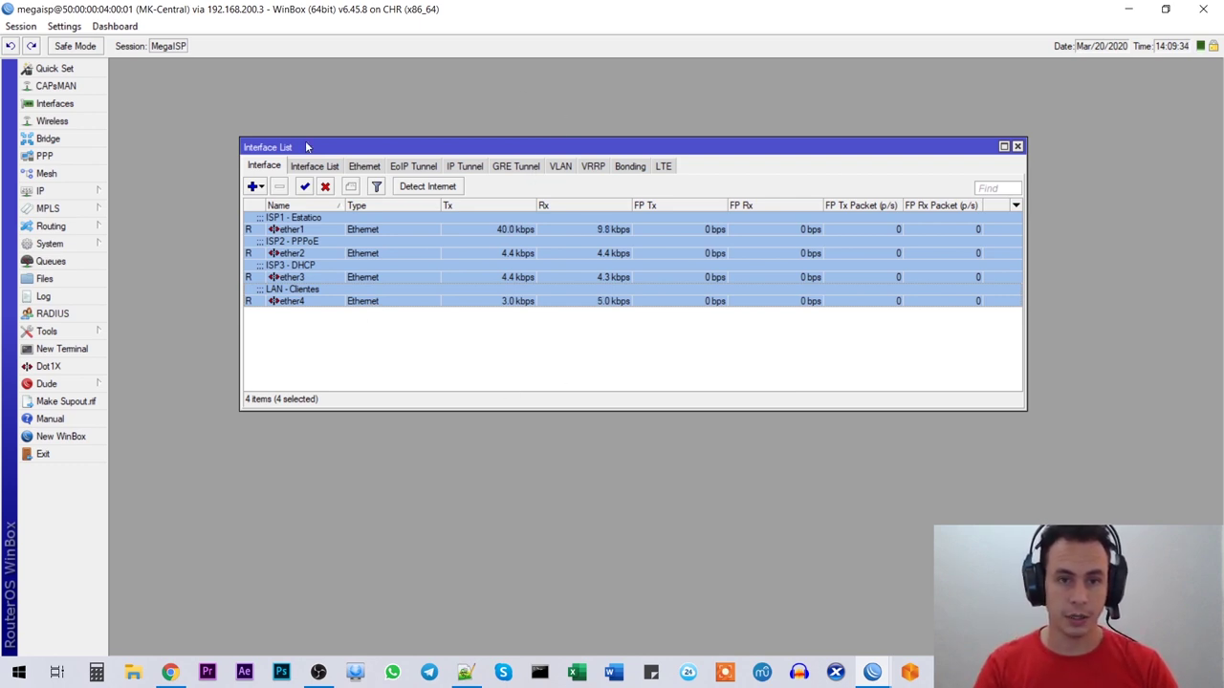
click(465, 672)
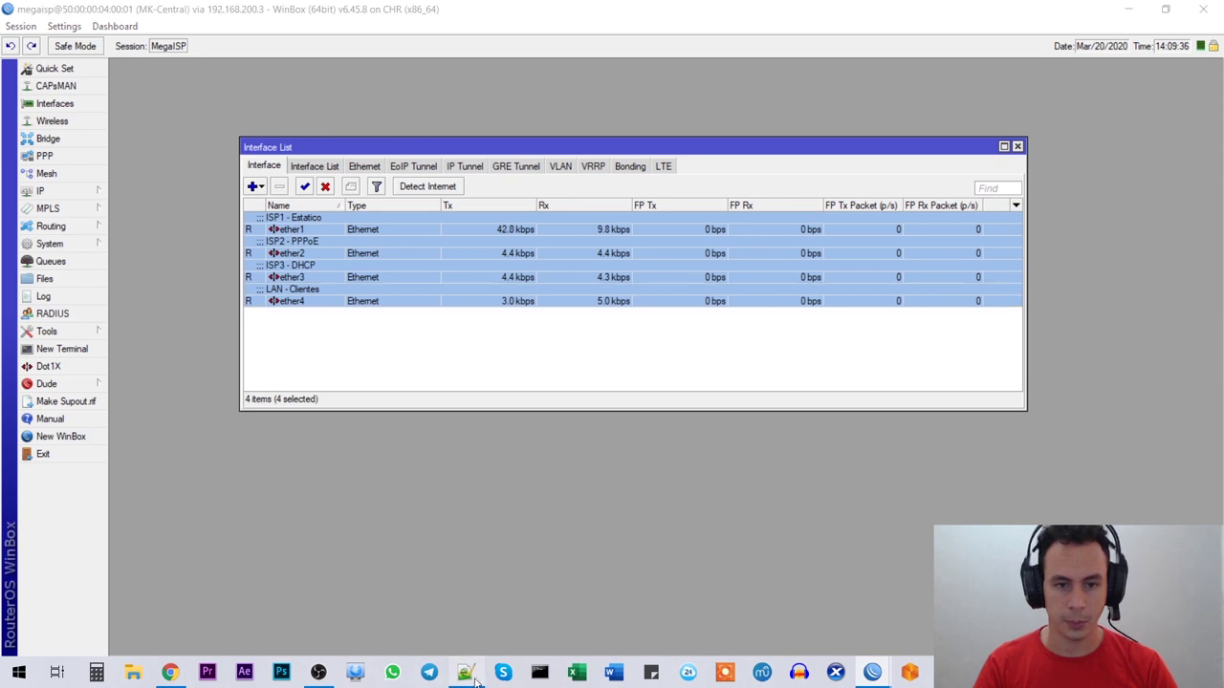
mouse_move(88, 234)
mouse_down()
mouse_move(370, 233)
mouse_move(90, 223)
mouse_move(89, 237)
mouse_up()
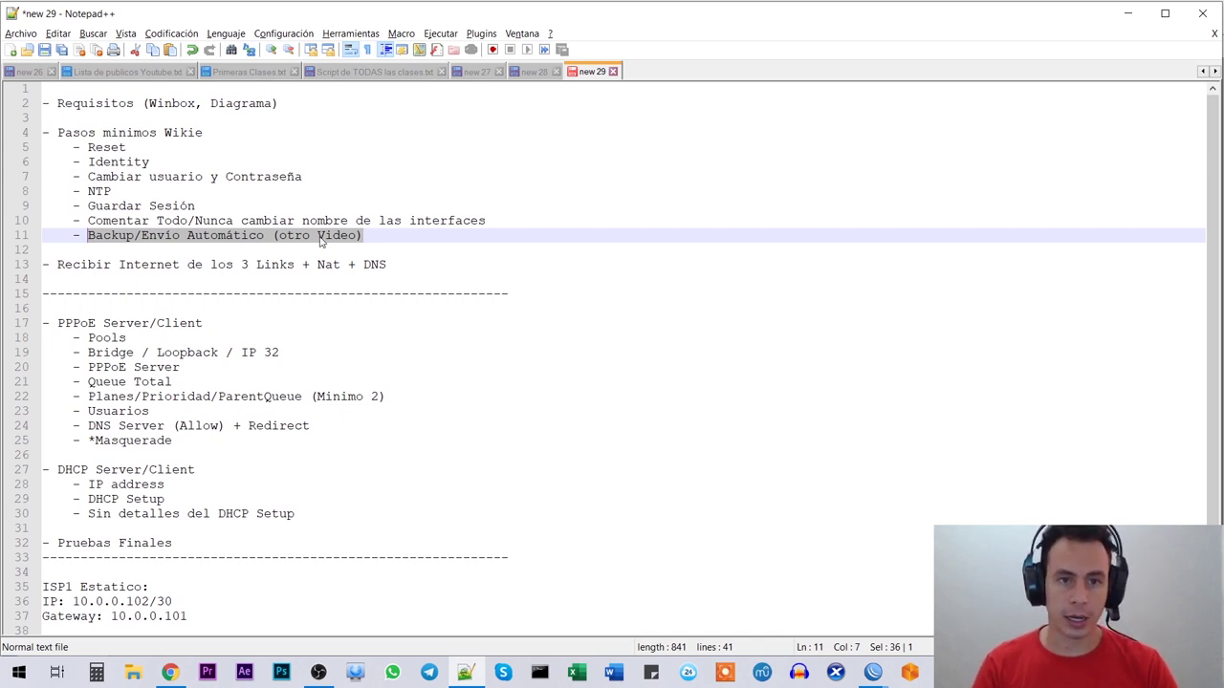
Step: Select the checklist step about receiving internet from the 3 links
click(366, 237)
drag(371, 236, 257, 236)
click(289, 221)
click(373, 236)
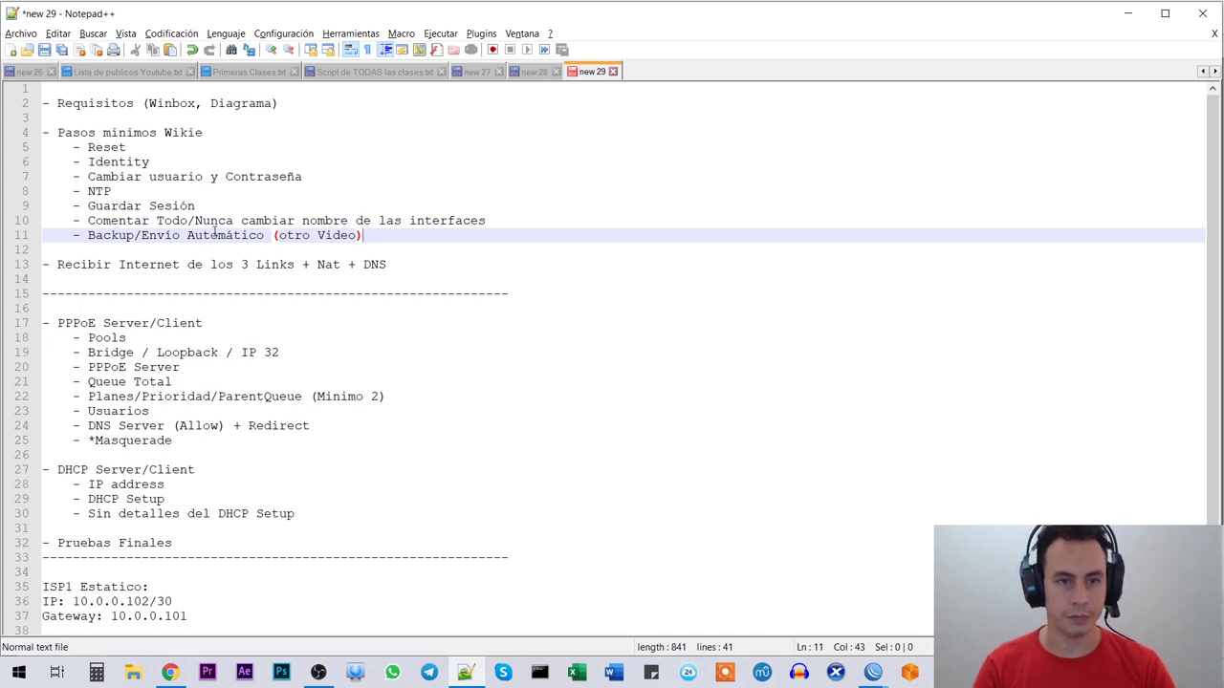
drag(55, 266, 481, 274)
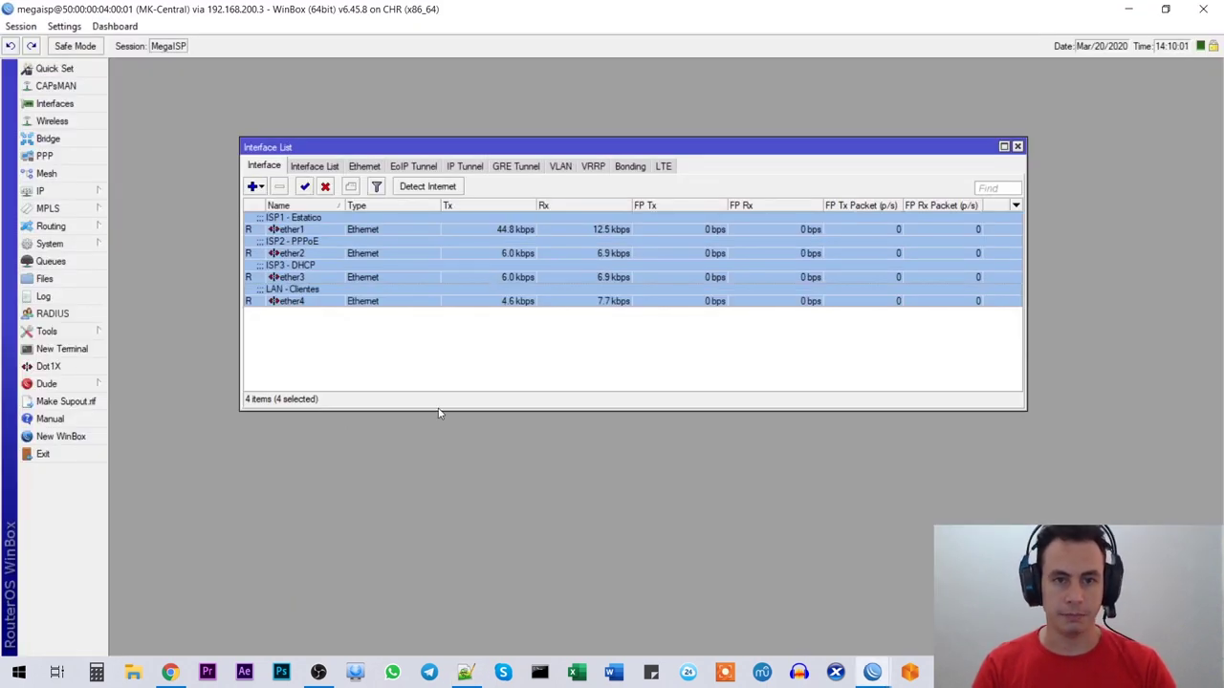
Step: Close WinBox's interface list and bring up the EVE-NG topology in Chrome
click(694, 353)
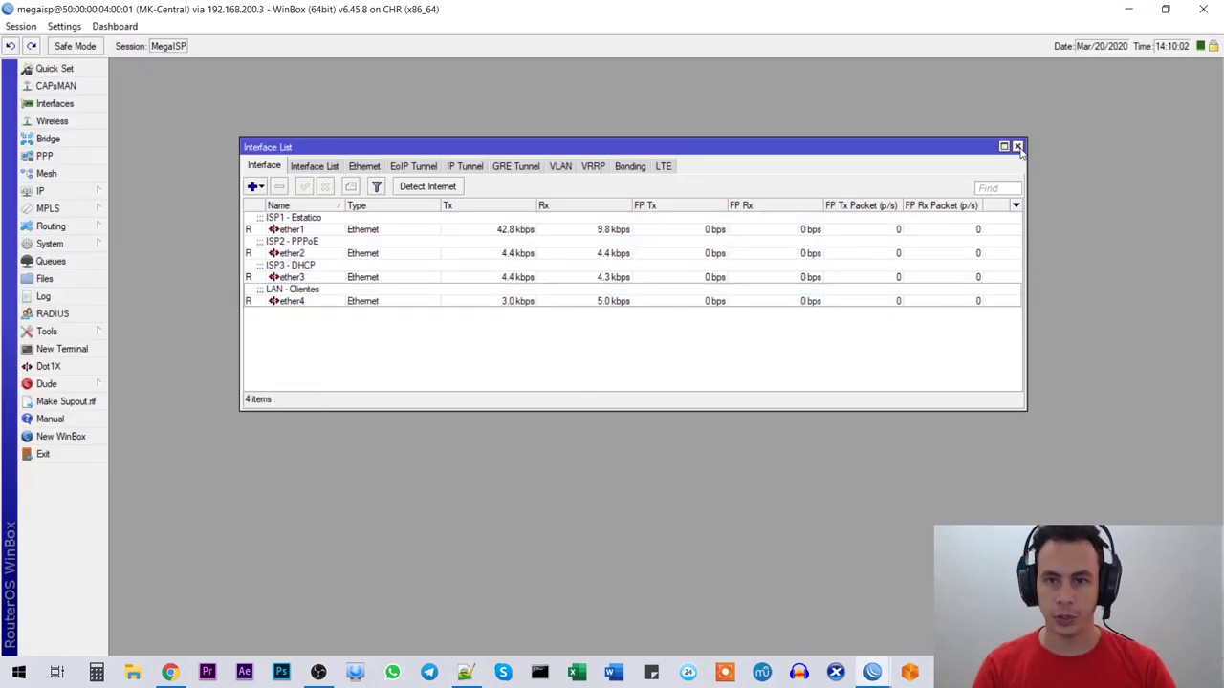
click(1017, 146)
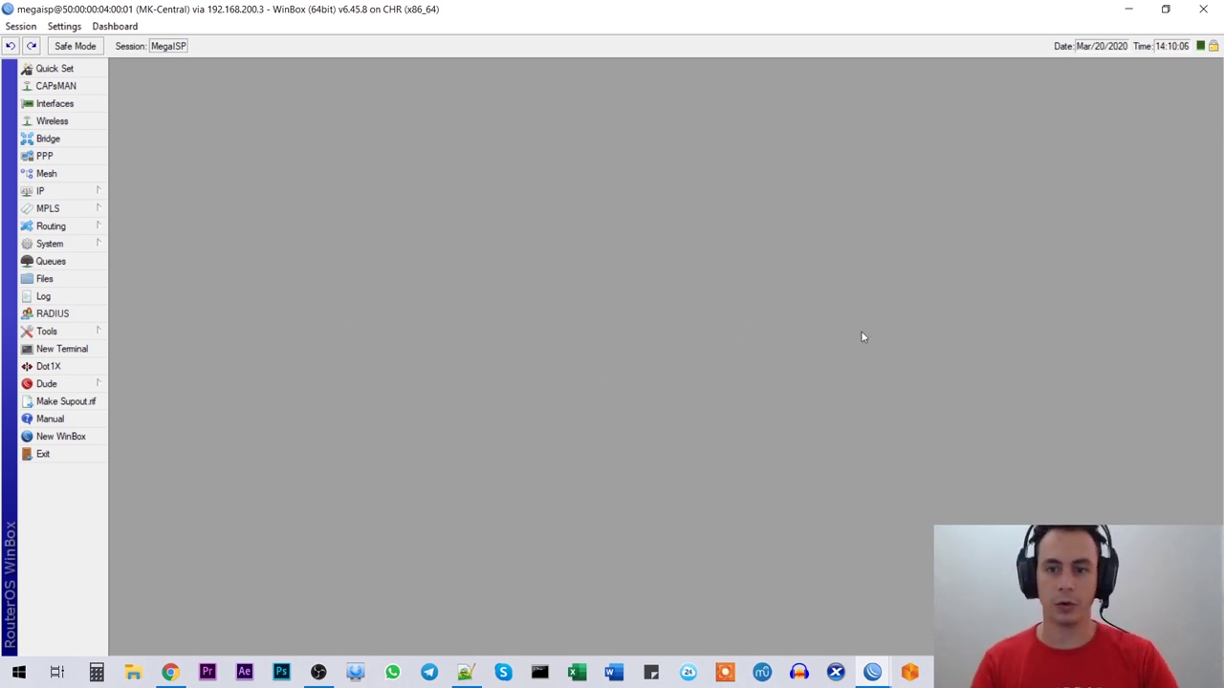
key(alt+Tab)
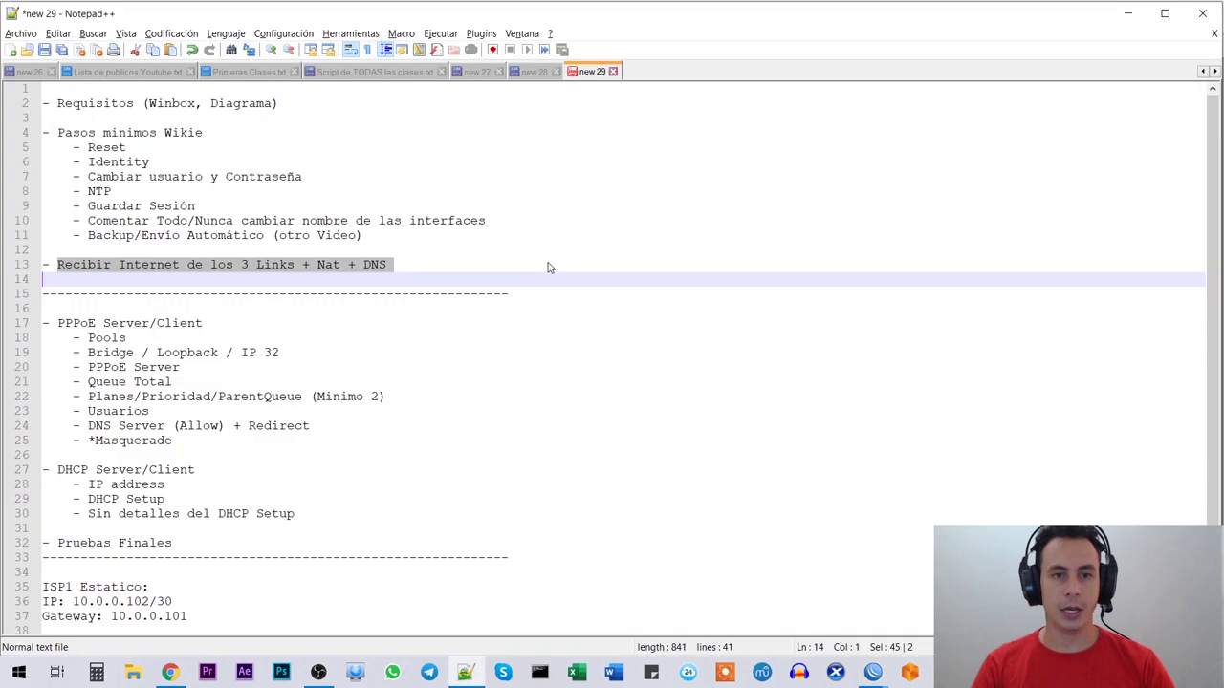
click(169, 673)
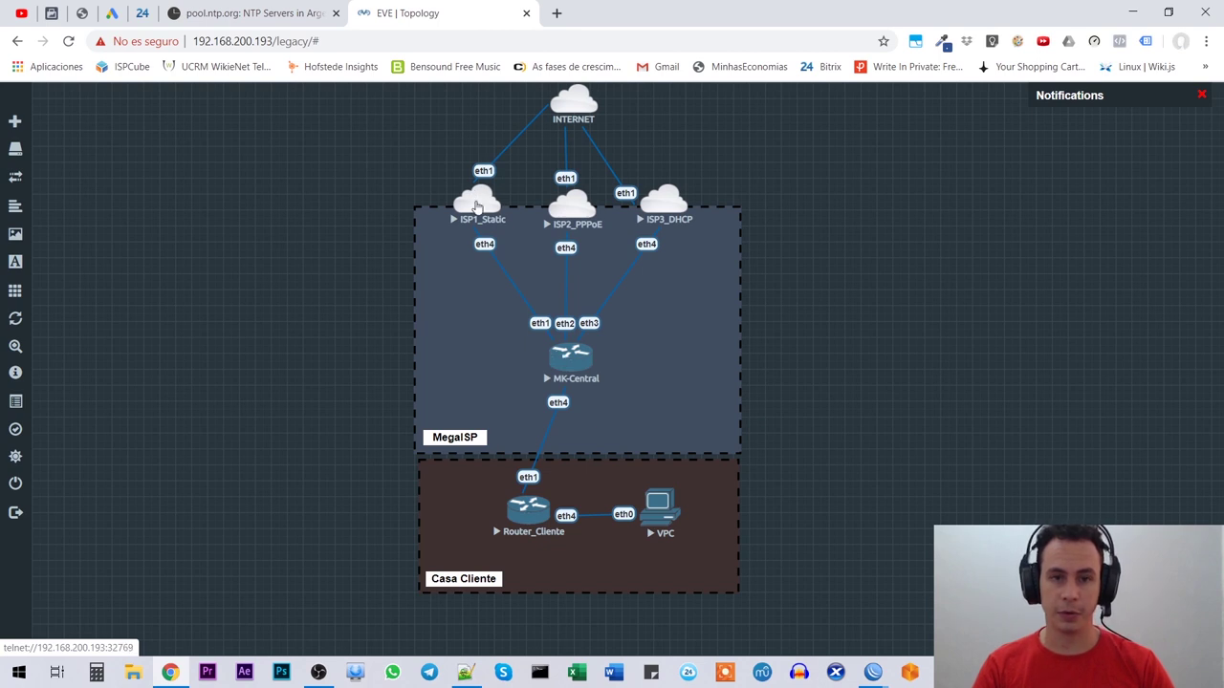
Step: Cancel the ISP1_Static telnet console prompt and return to the Notepad++ checklist
click(478, 207)
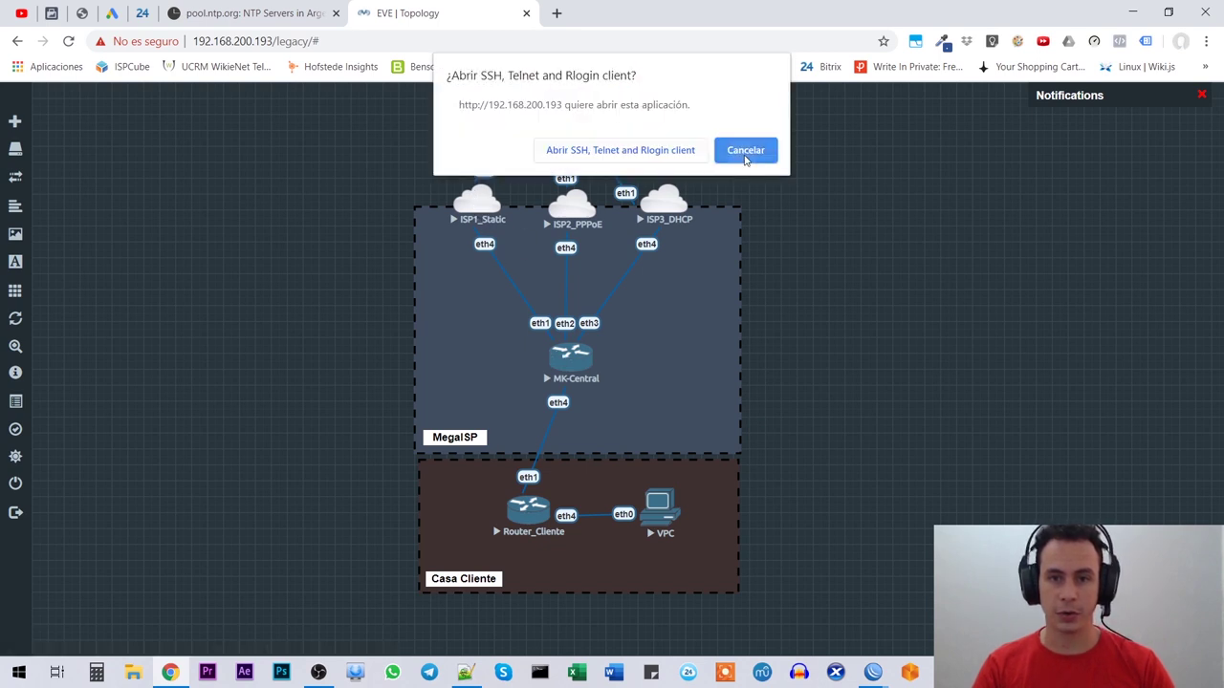
click(746, 151)
mouse_move(504, 220)
mouse_down()
mouse_move(472, 212)
mouse_move(502, 219)
mouse_up()
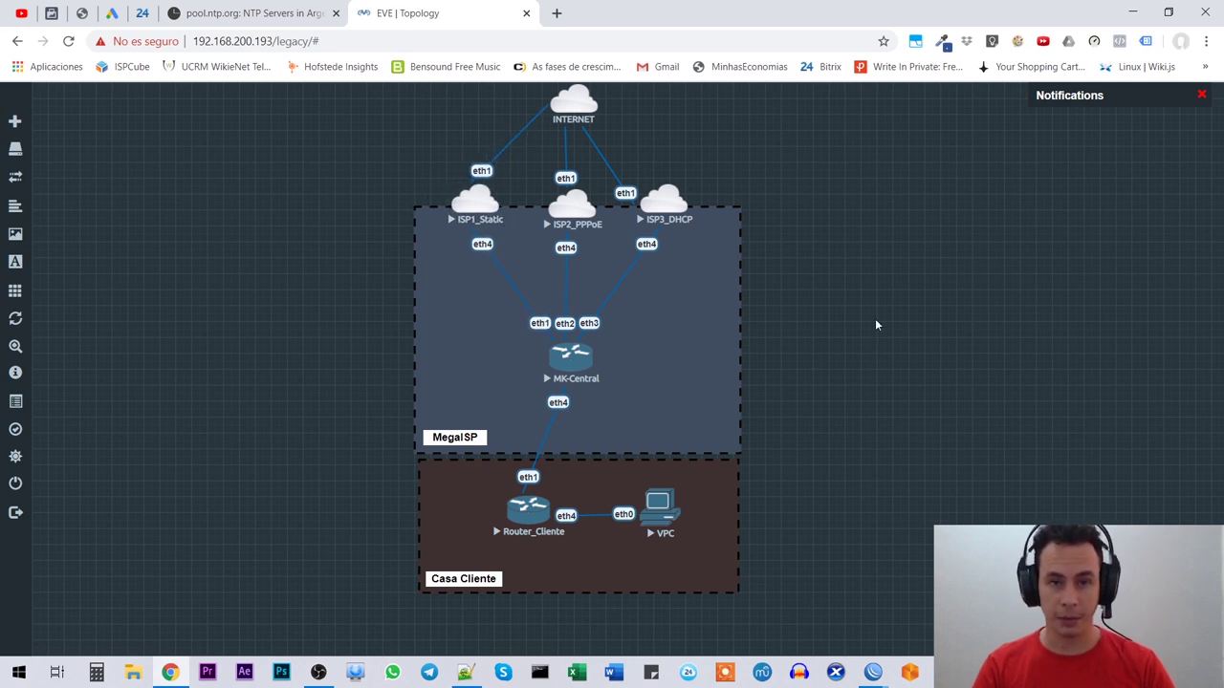
click(466, 672)
scroll(76, 586, up, 1)
Step: Select the ISP1 address 10.0.0.102/30 in the notes, then return to WinBox
scroll(167, 574, down, 1)
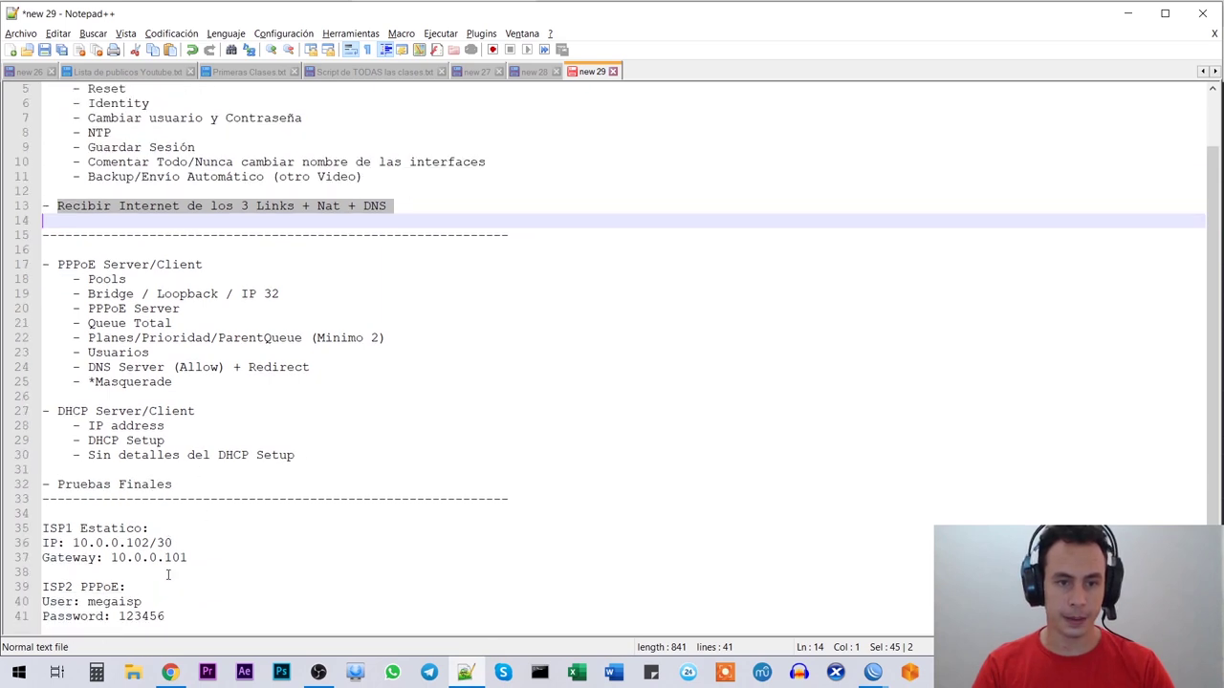
drag(187, 559, 42, 528)
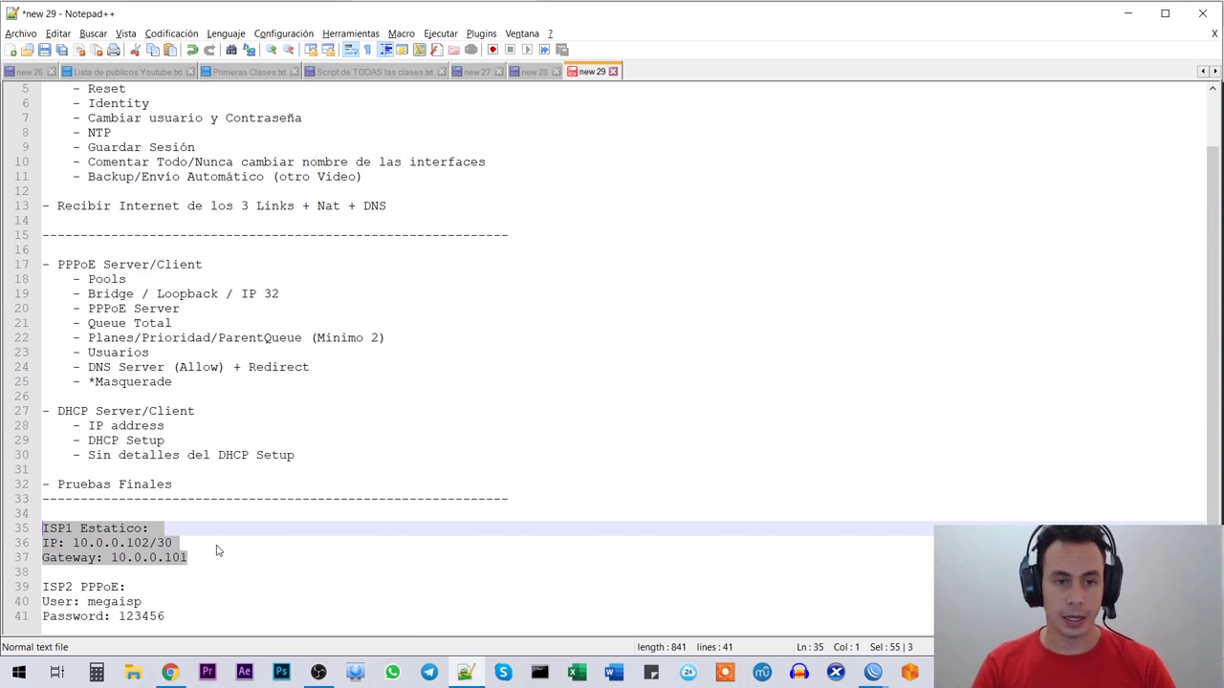
click(126, 544)
drag(174, 543, 72, 545)
click(188, 547)
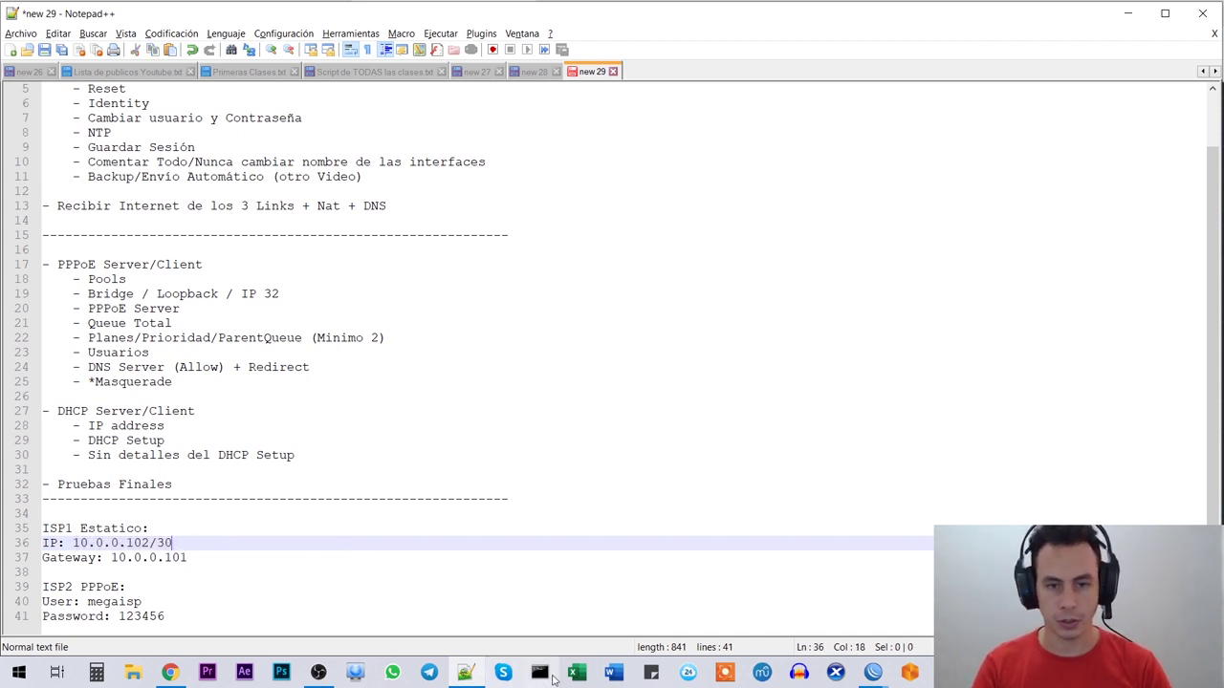
mouse_move(873, 672)
click(985, 621)
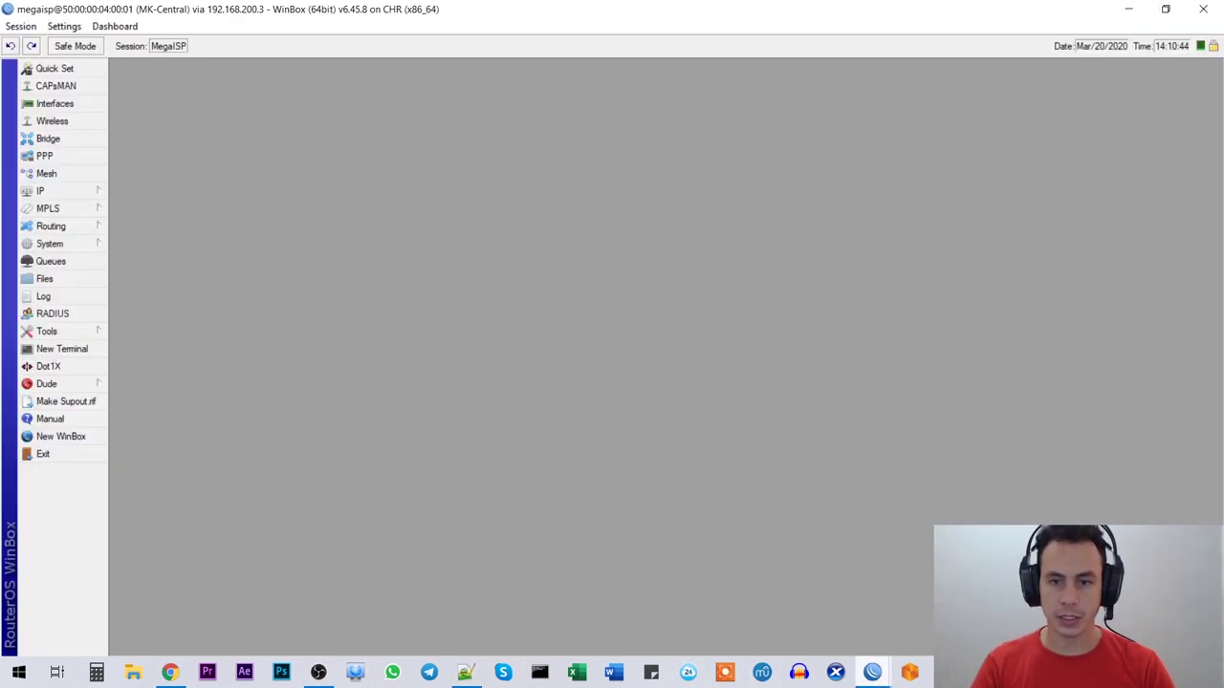
Step: Start a new entry in IP > Addresses, checking the ISP1 address in the notes
click(57, 193)
click(163, 228)
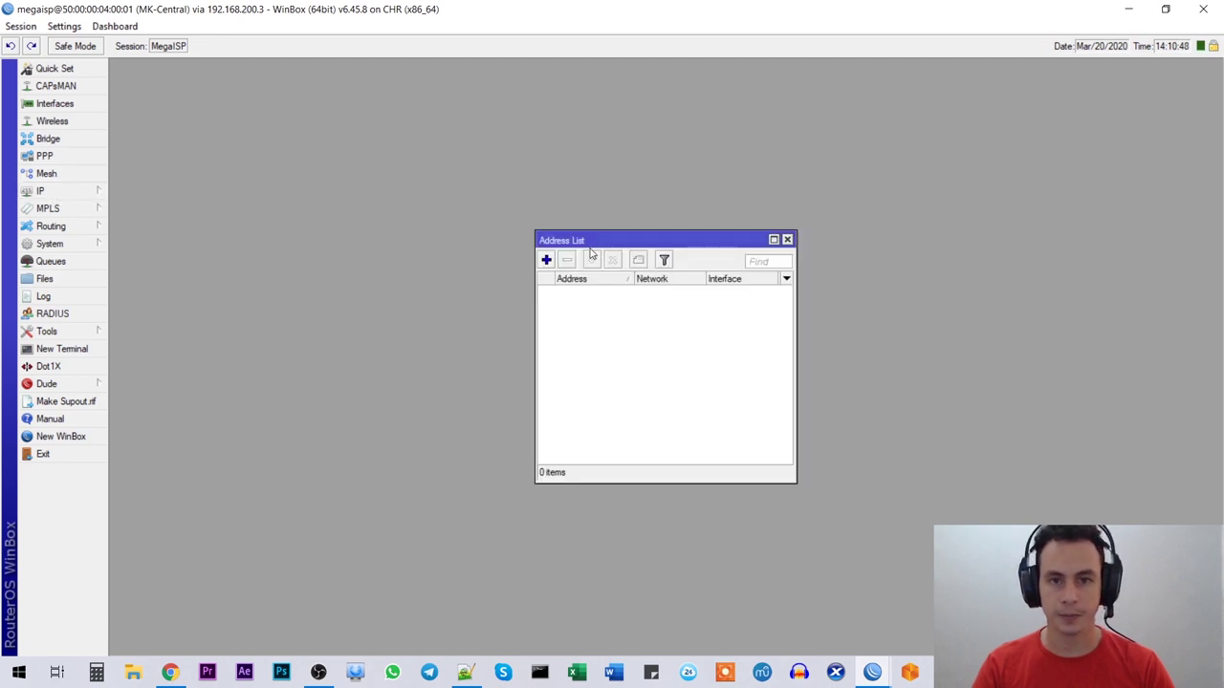
drag(590, 247, 473, 236)
click(429, 248)
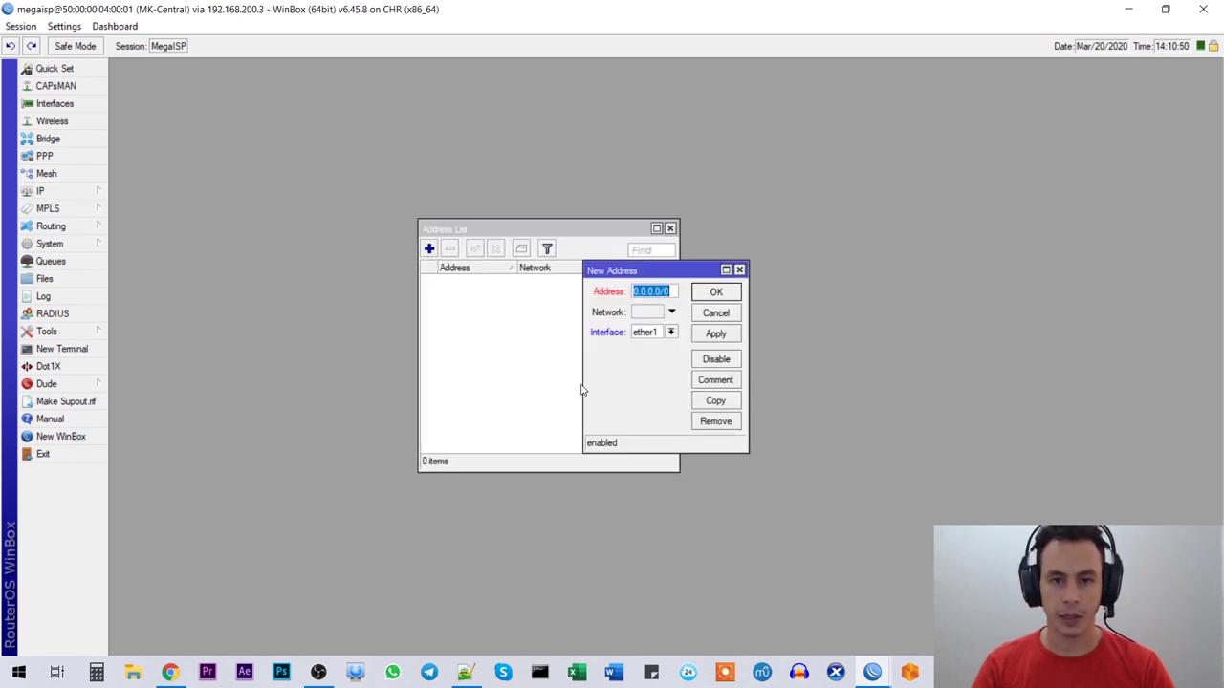
click(461, 672)
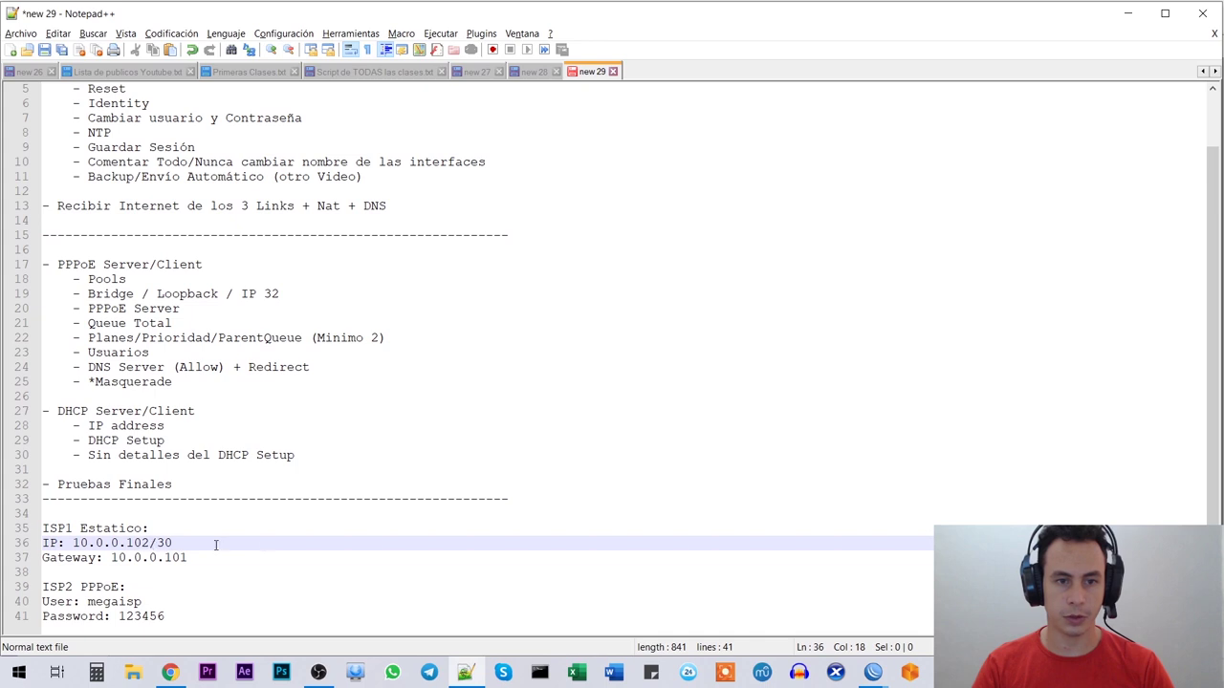
key(alt+Tab)
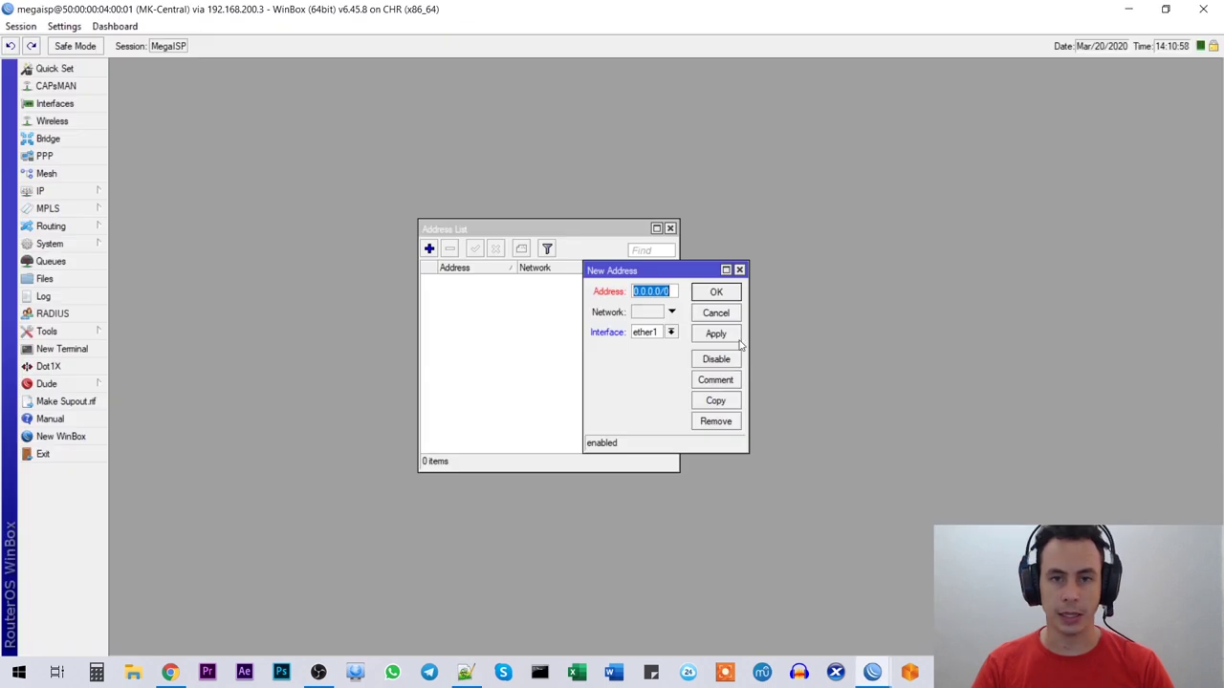
Step: Enter address 10.0.0.102/30 on interface ether1
text(10.0.0.)
text(102/30)
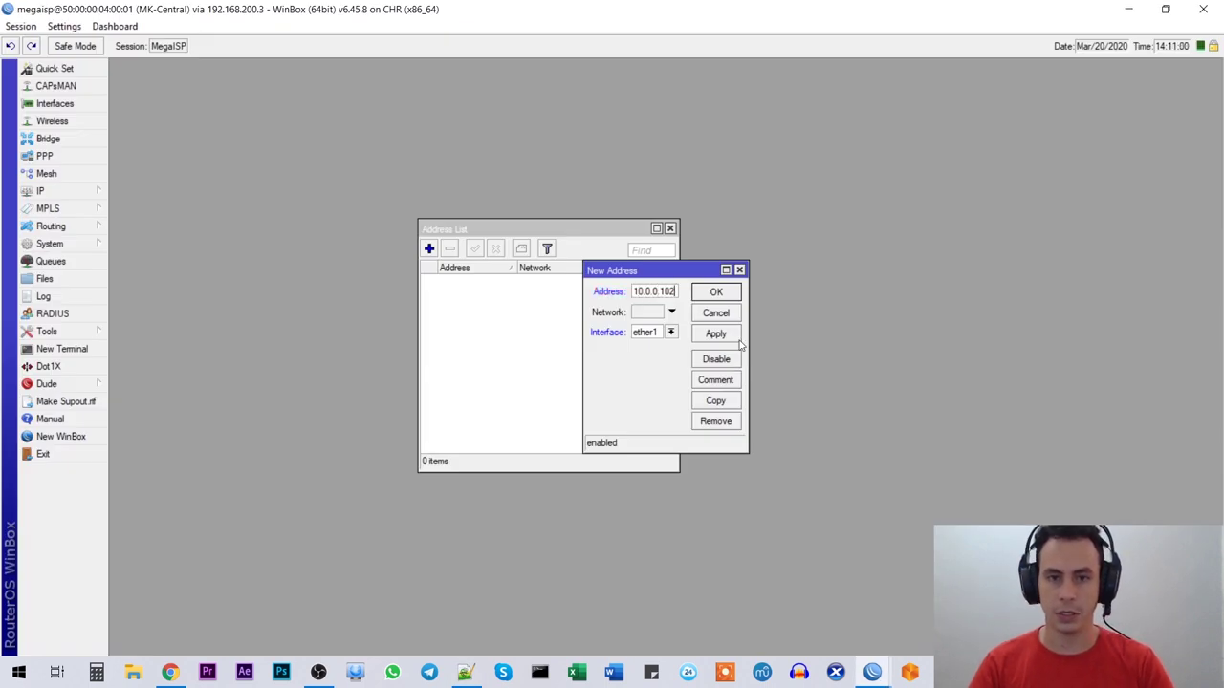
click(671, 332)
click(658, 346)
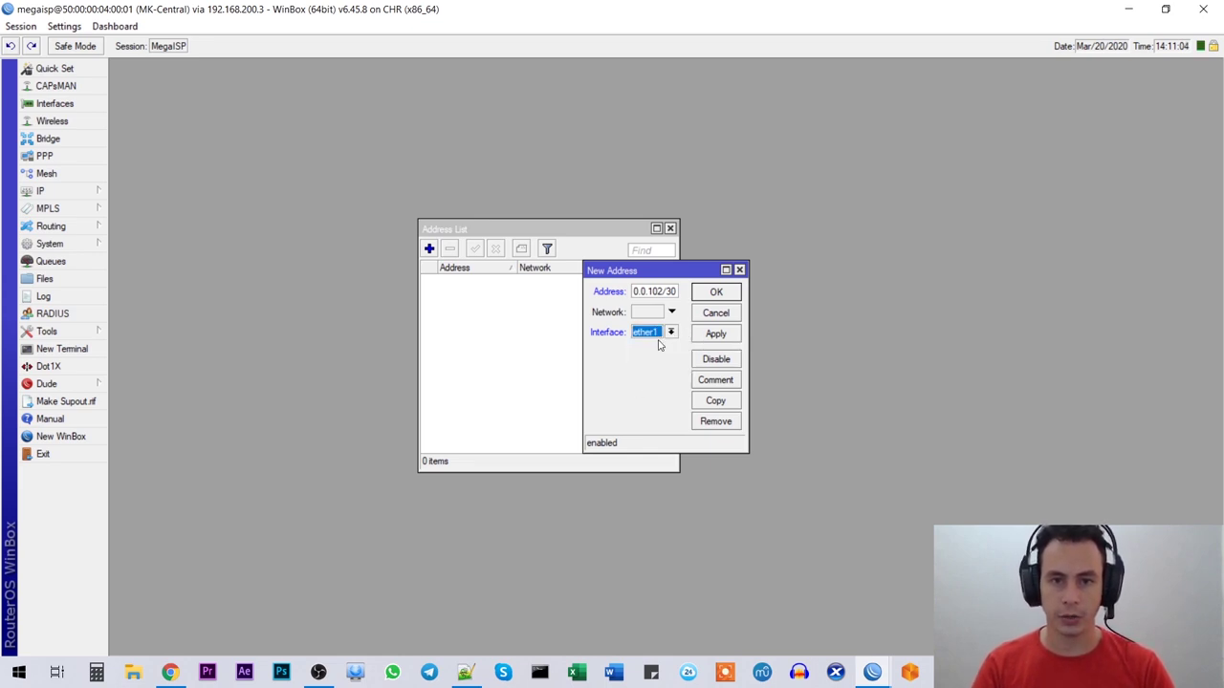
drag(584, 319, 409, 319)
click(571, 331)
click(571, 342)
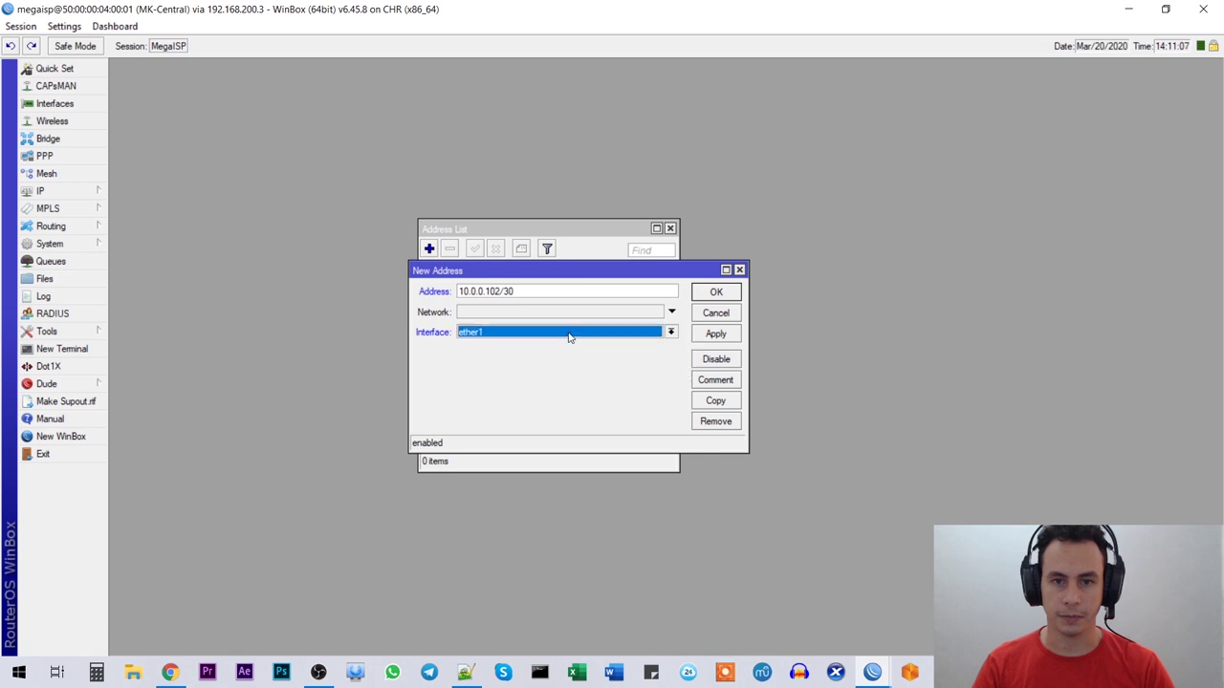
Step: Comment it 'ISP1 - Estatico' and save, giving network 10.0.0.100
click(715, 380)
text(ISP1)
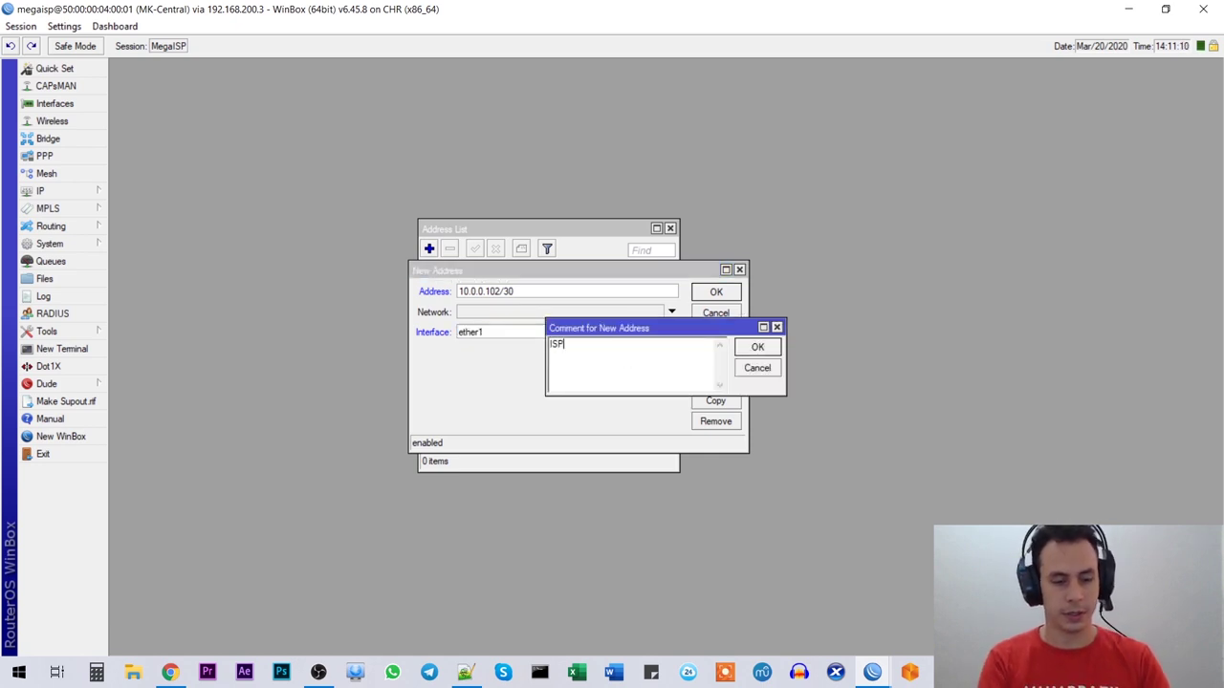
text( - Estatico)
key(Return)
click(716, 333)
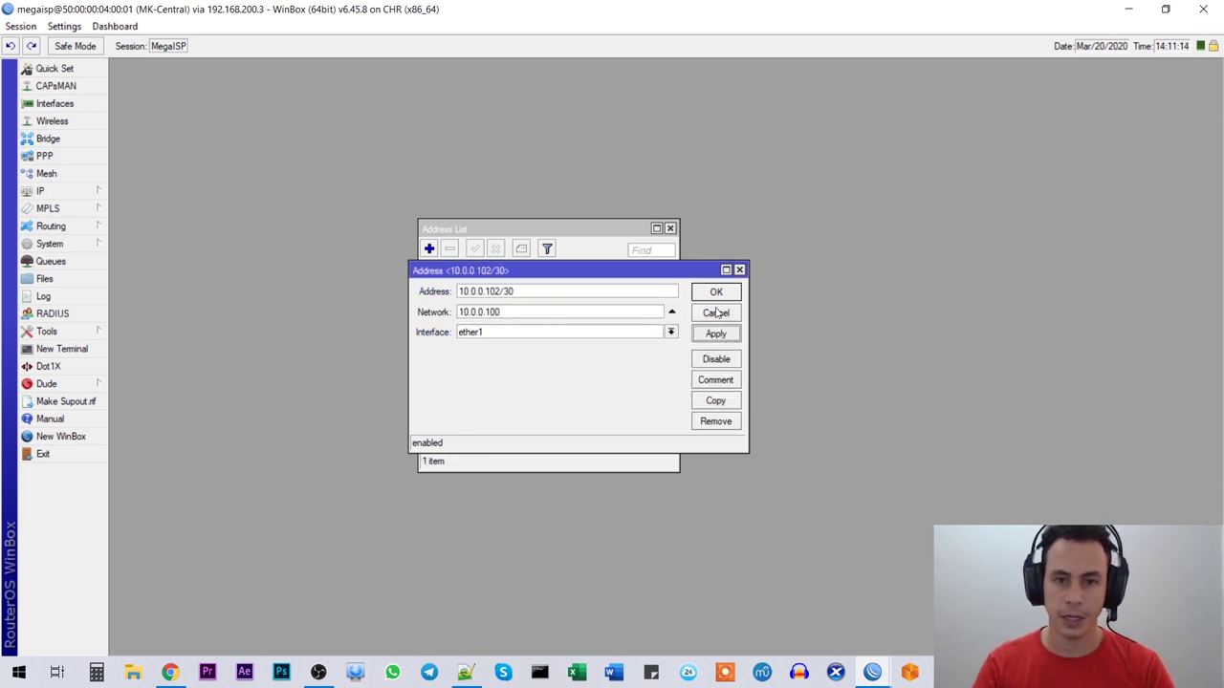
click(716, 292)
drag(522, 229, 584, 173)
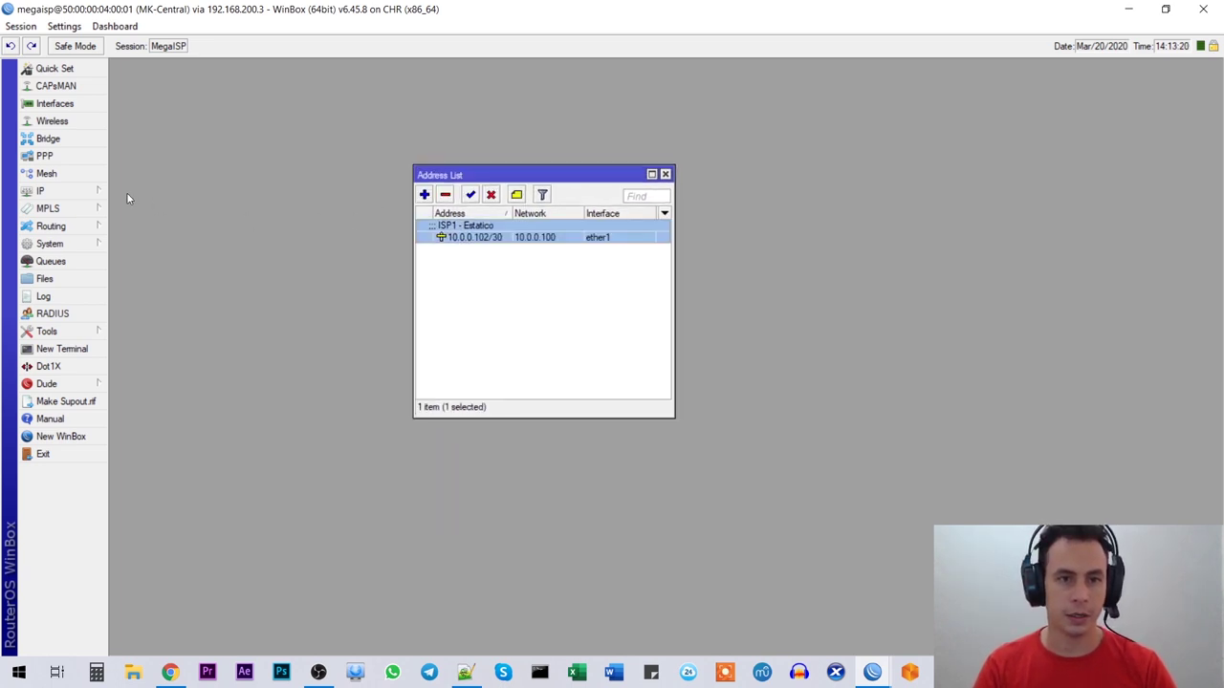
Step: Open IP > Routes and start a new route with destination 0.0.0.0/0
click(62, 191)
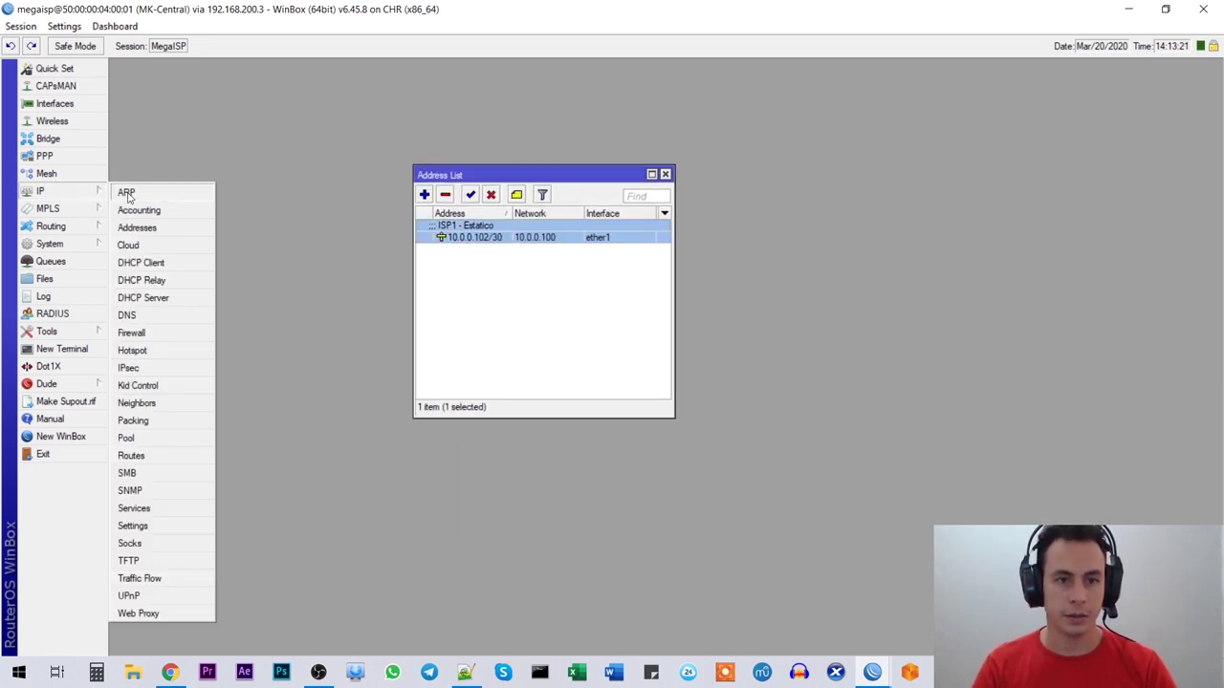
click(152, 458)
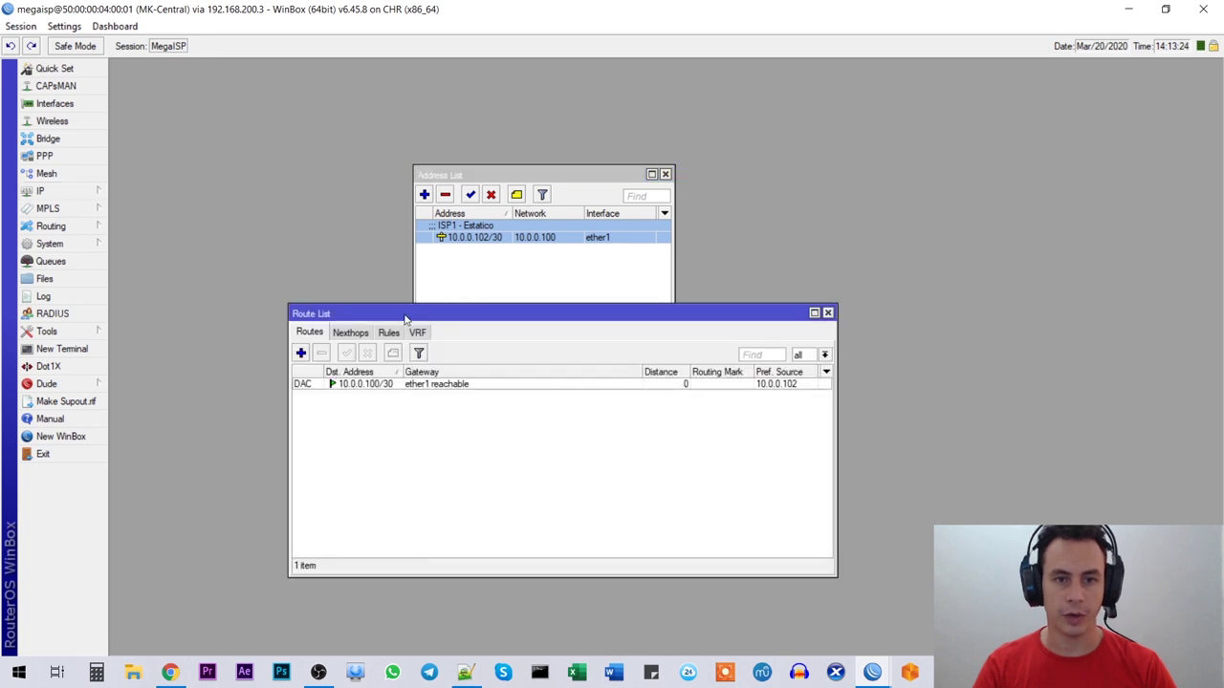
drag(404, 319, 421, 287)
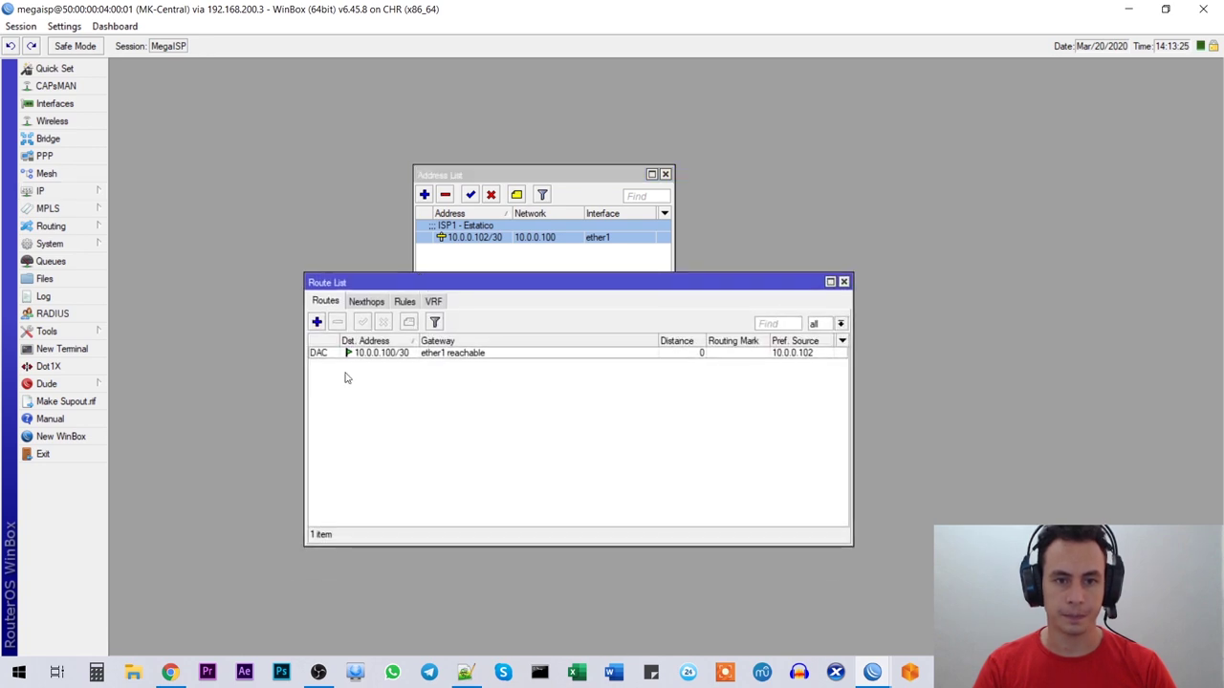
click(317, 324)
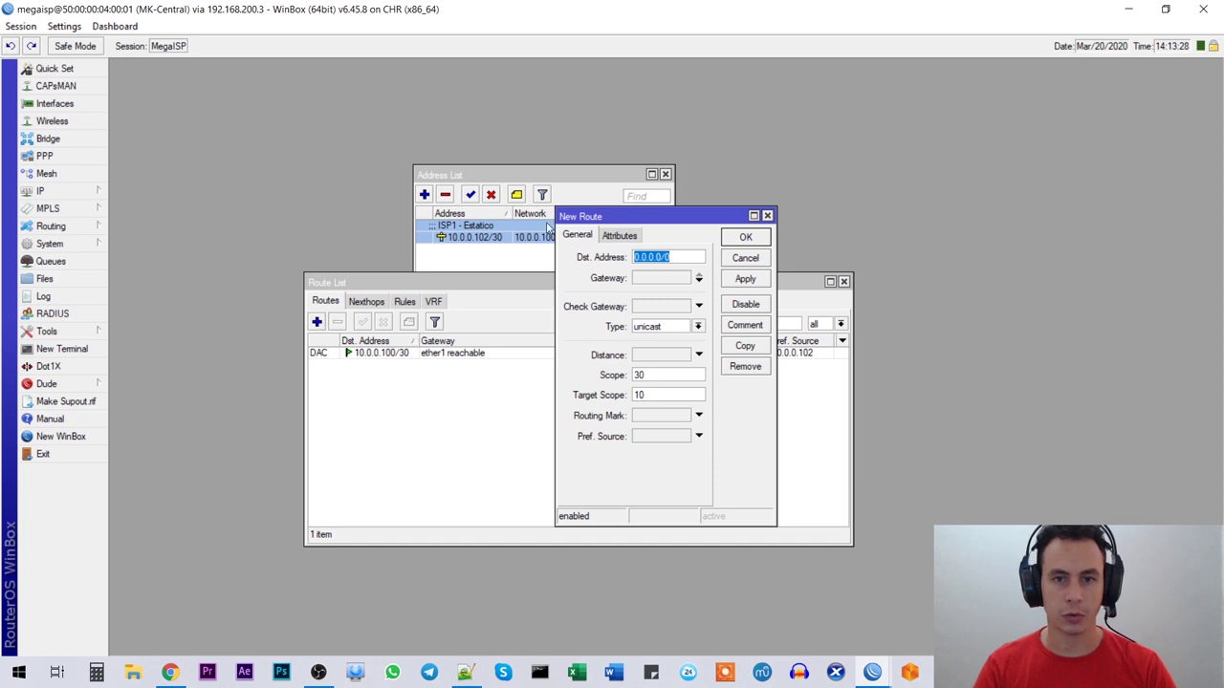
drag(674, 220, 747, 207)
click(757, 245)
double_click(757, 245)
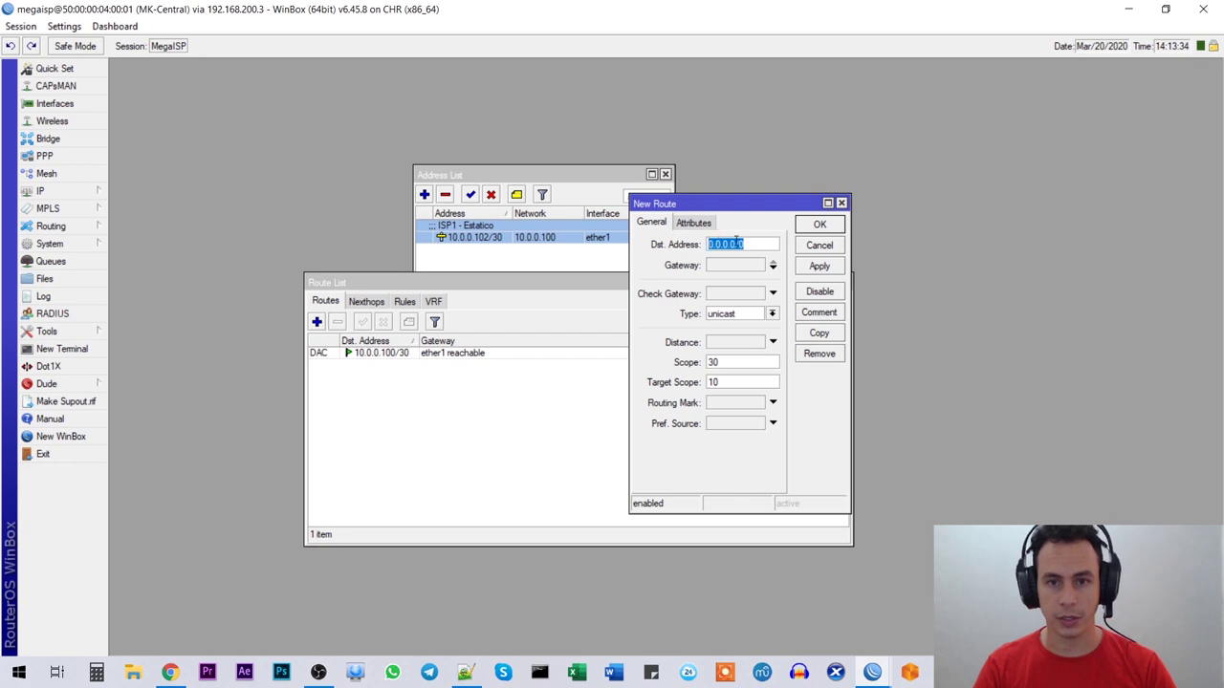
click(756, 244)
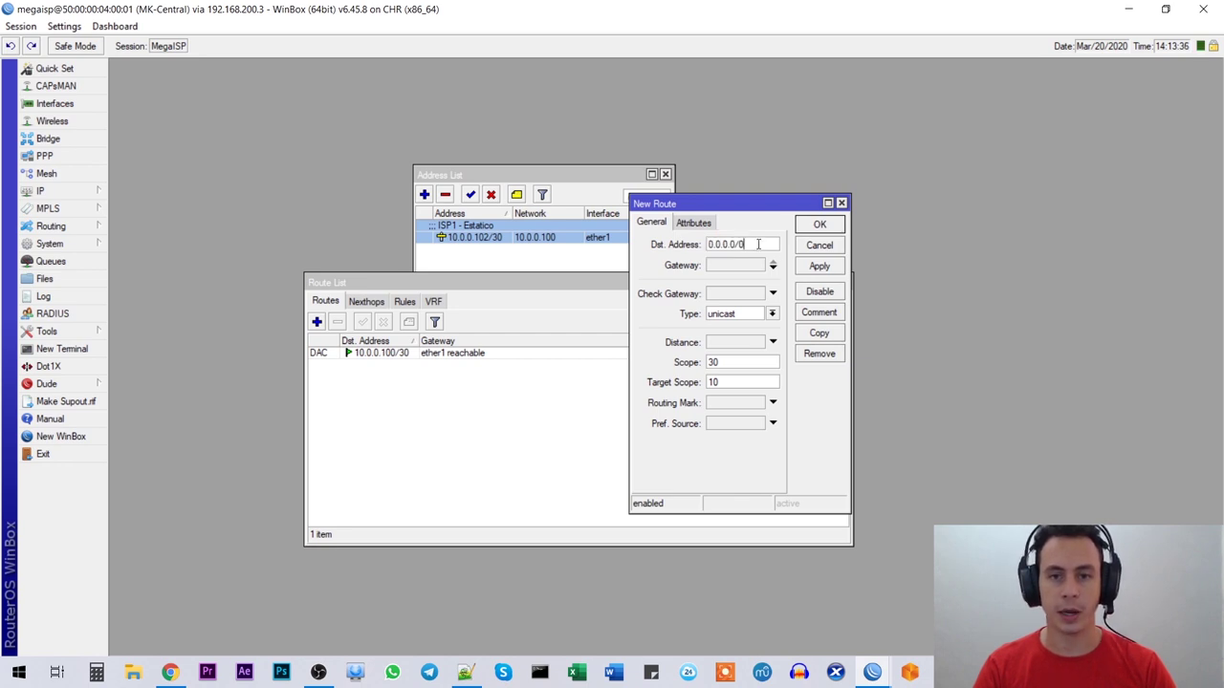
Step: Set the route's gateway to the ISP1 address 10.0.0.101 and save the route
double_click(733, 265)
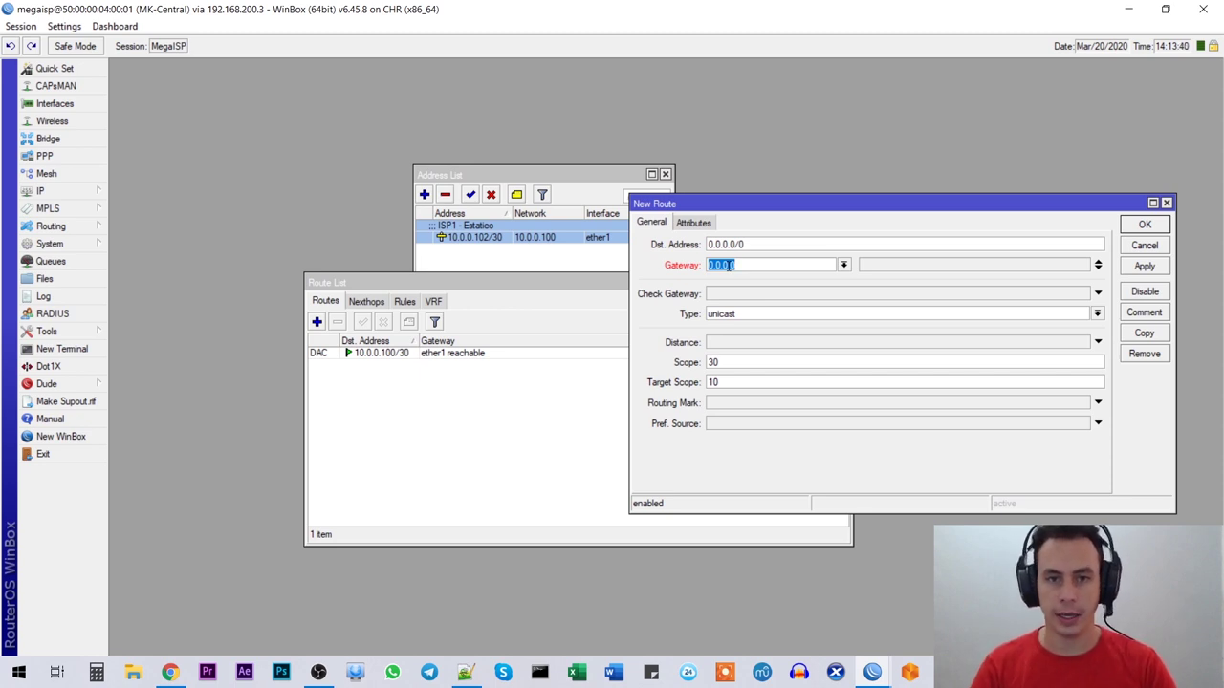
click(465, 672)
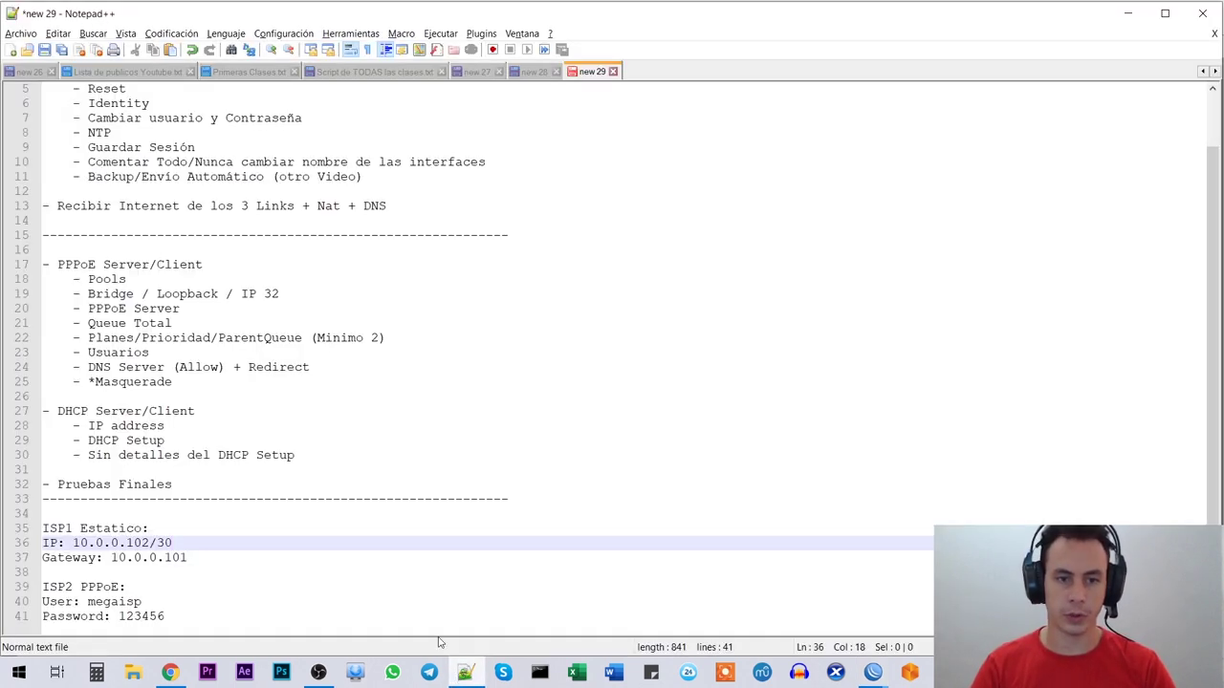
click(205, 560)
double_click(203, 557)
click(204, 556)
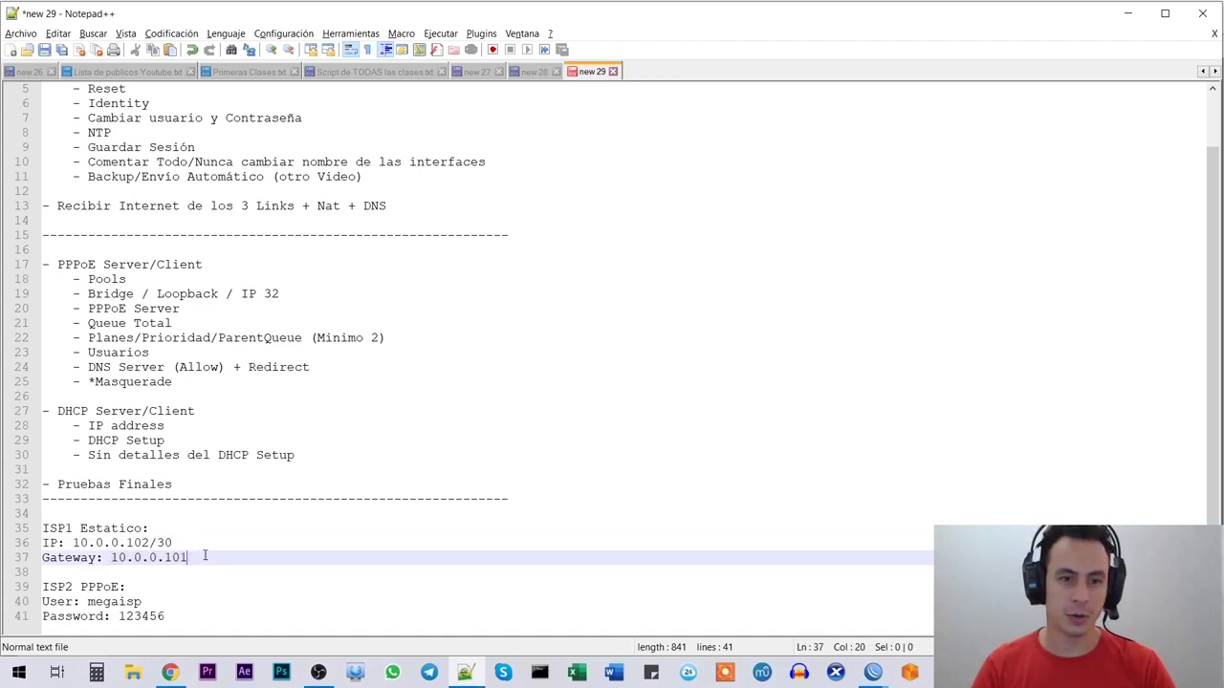
key(alt+Tab)
key(Tab)
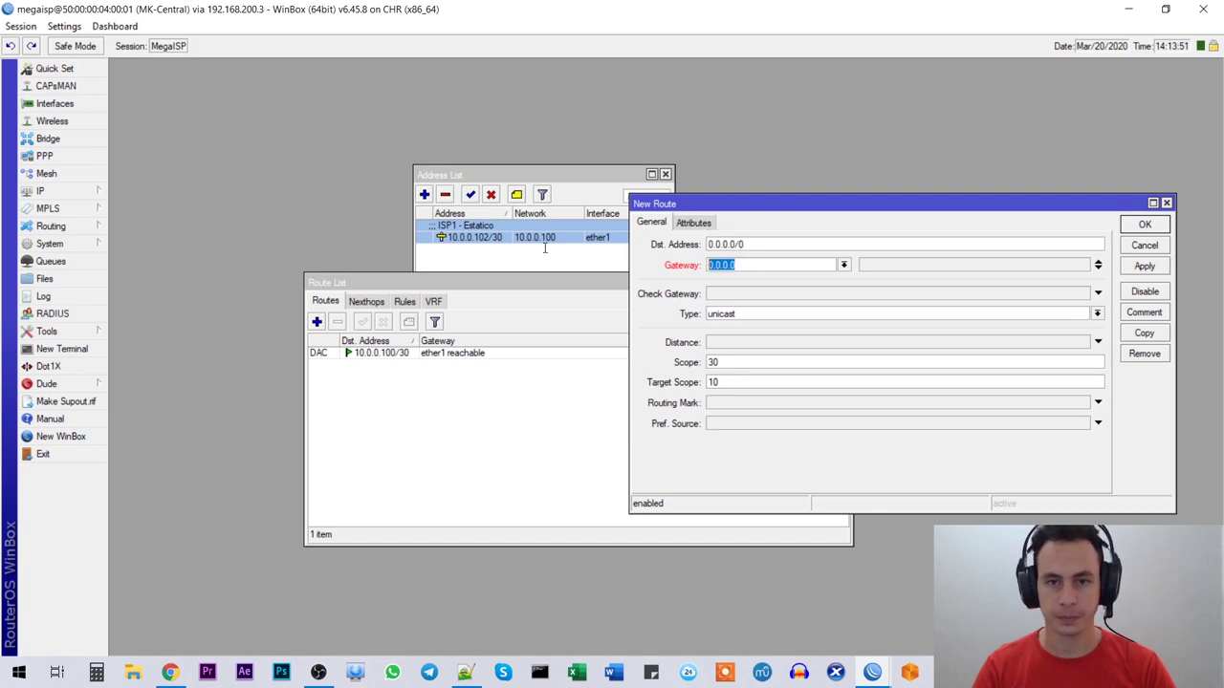
text(10.0.0.101)
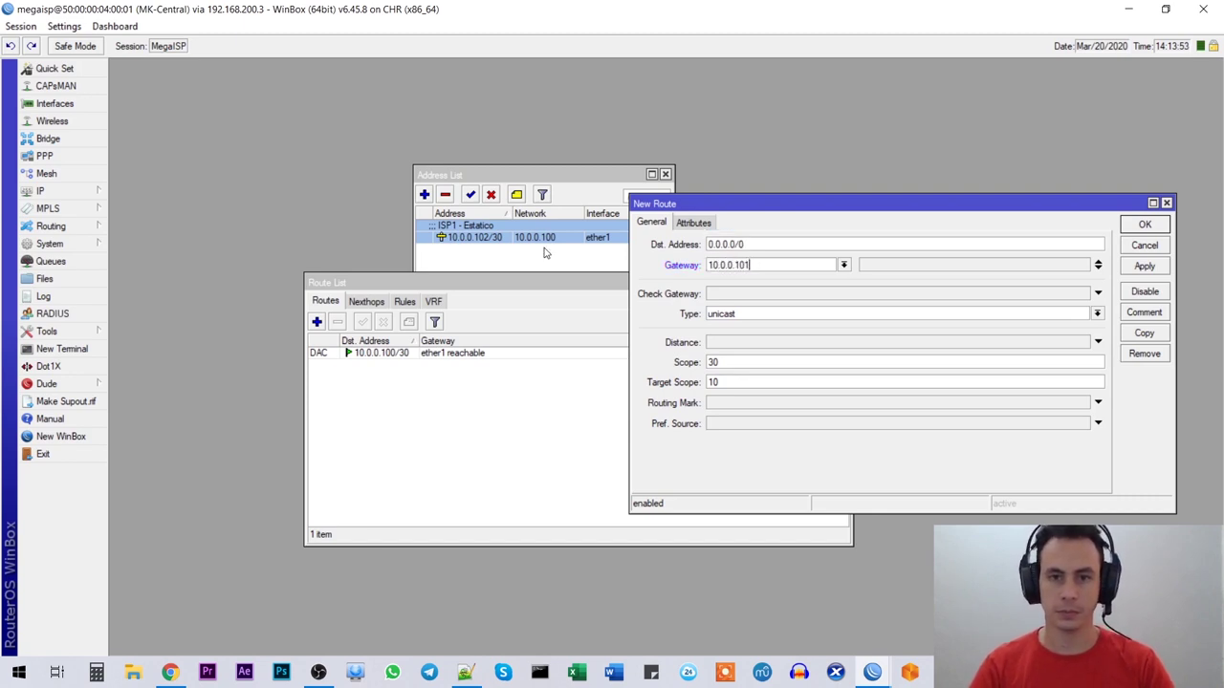
click(1140, 268)
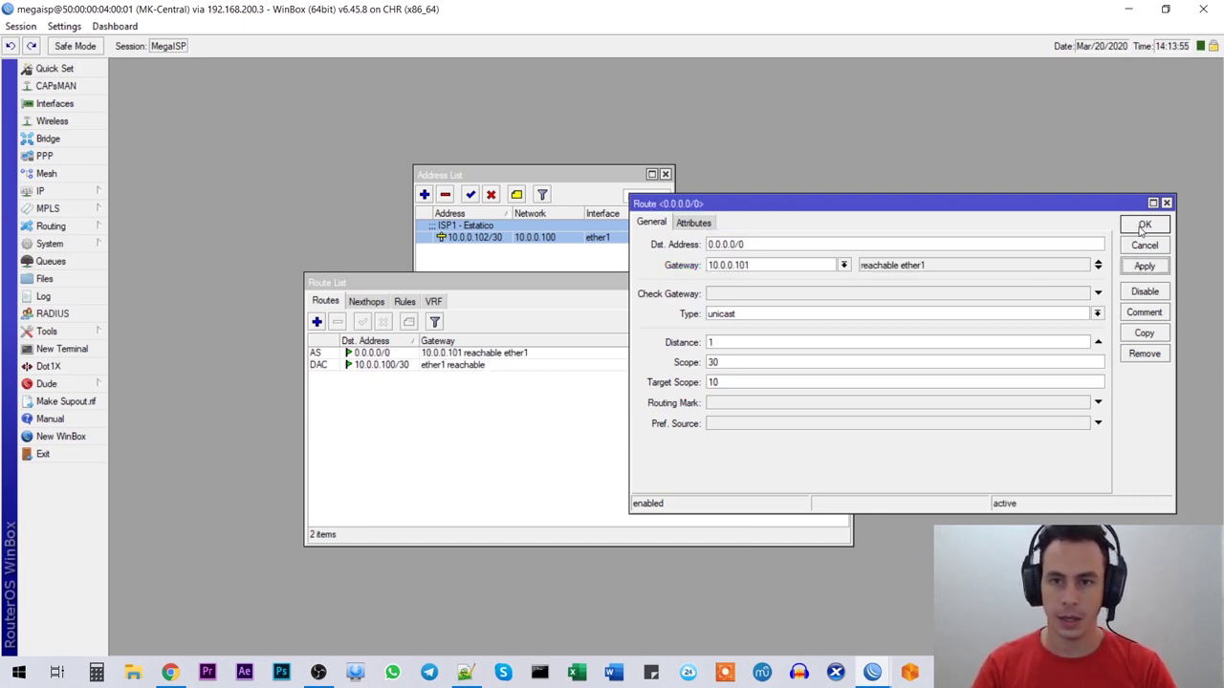
click(1144, 226)
Step: Check the new default route beside the connected 10.0.0.100/30 route, then open IP > DNS
drag(420, 285, 434, 266)
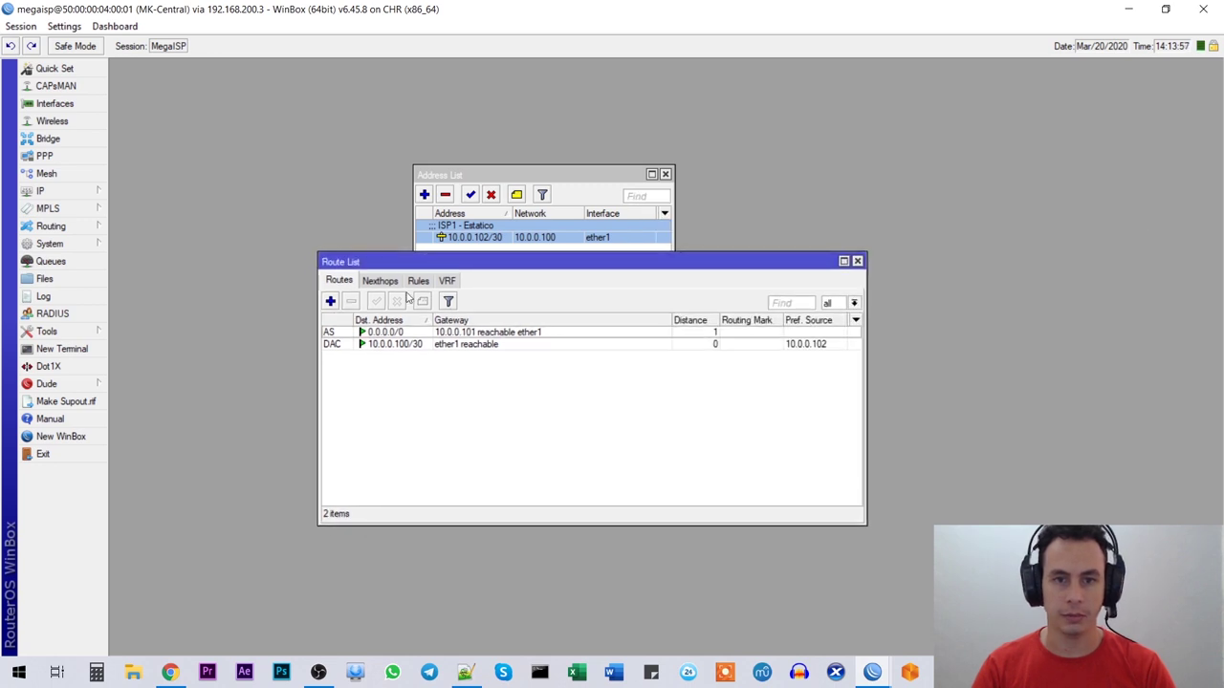
click(406, 334)
click(396, 344)
drag(543, 269, 498, 288)
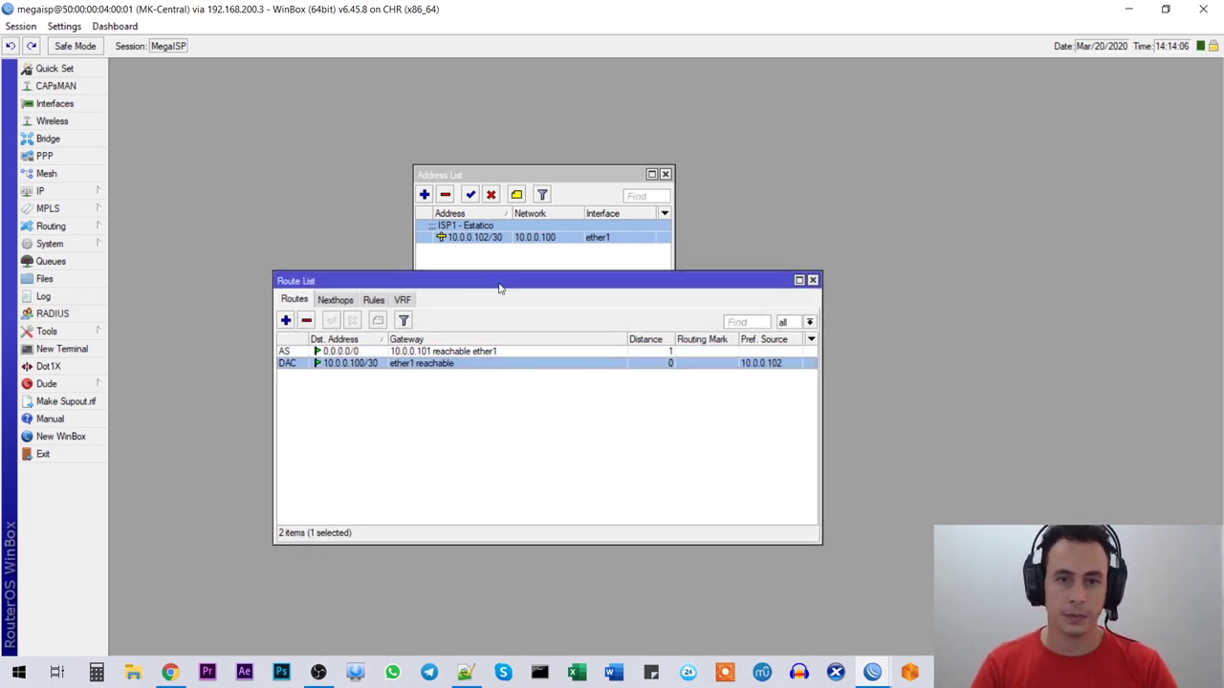
click(76, 194)
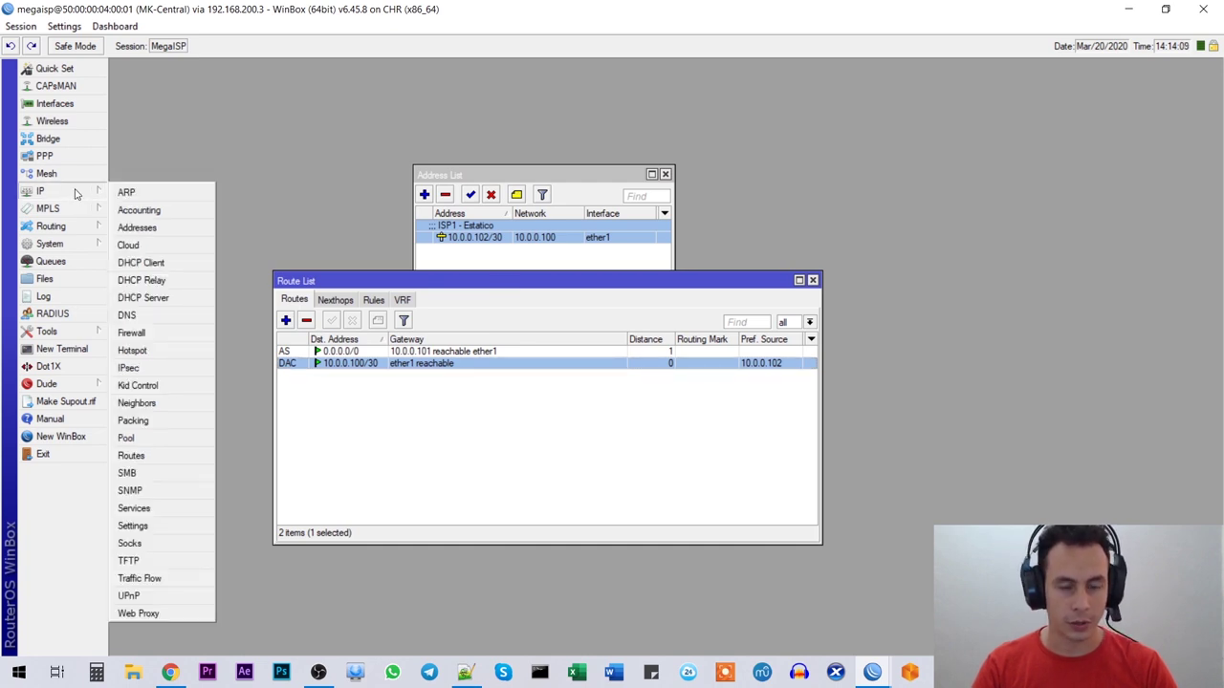
click(167, 316)
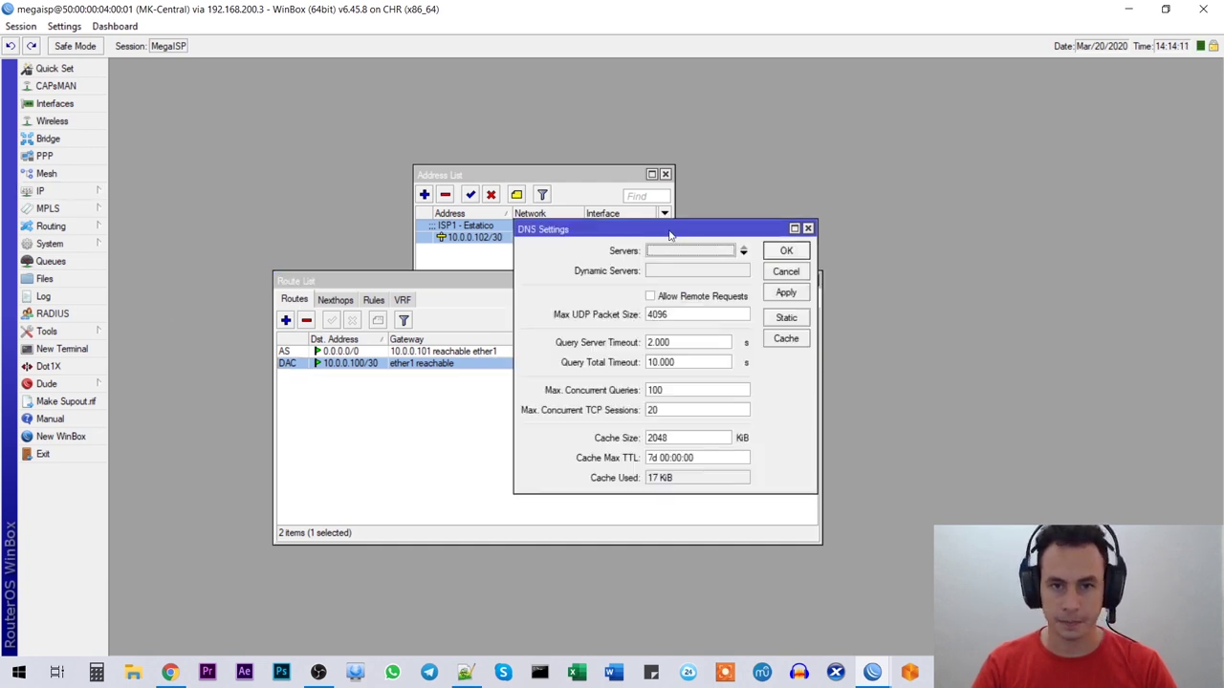
Step: Enter DNS servers 8.8.8.8 and 1.1.1.1 and apply the settings
drag(669, 236, 562, 304)
click(571, 322)
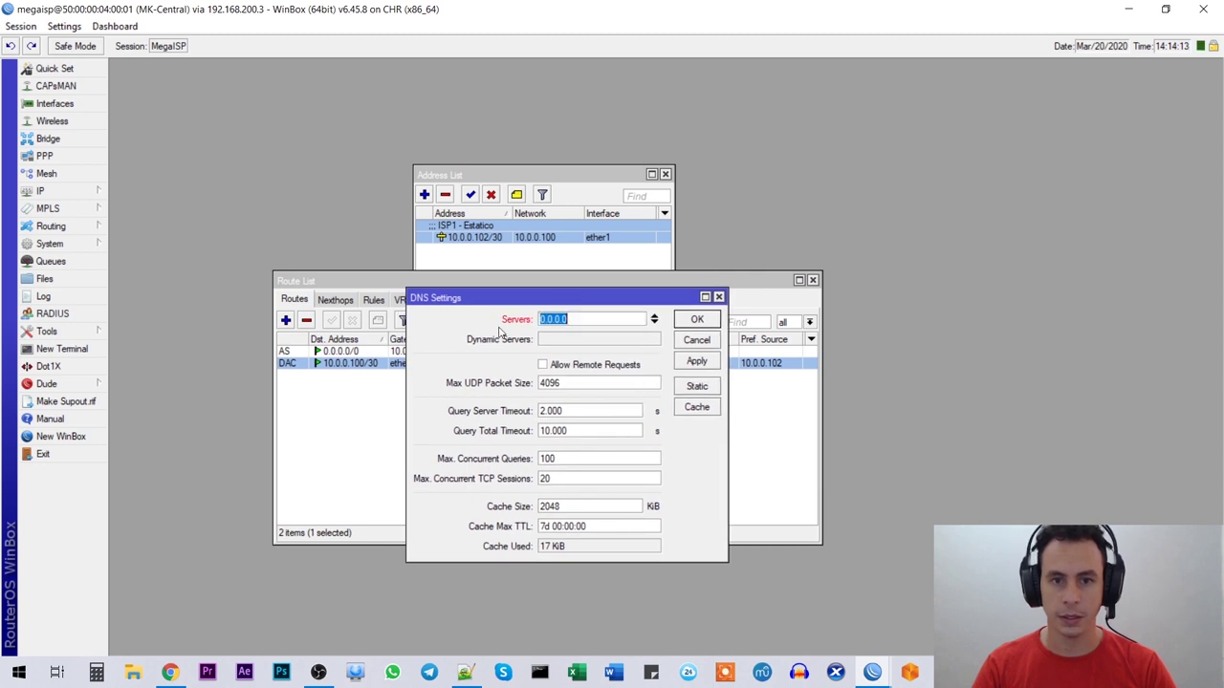
text(8.8.8.8)
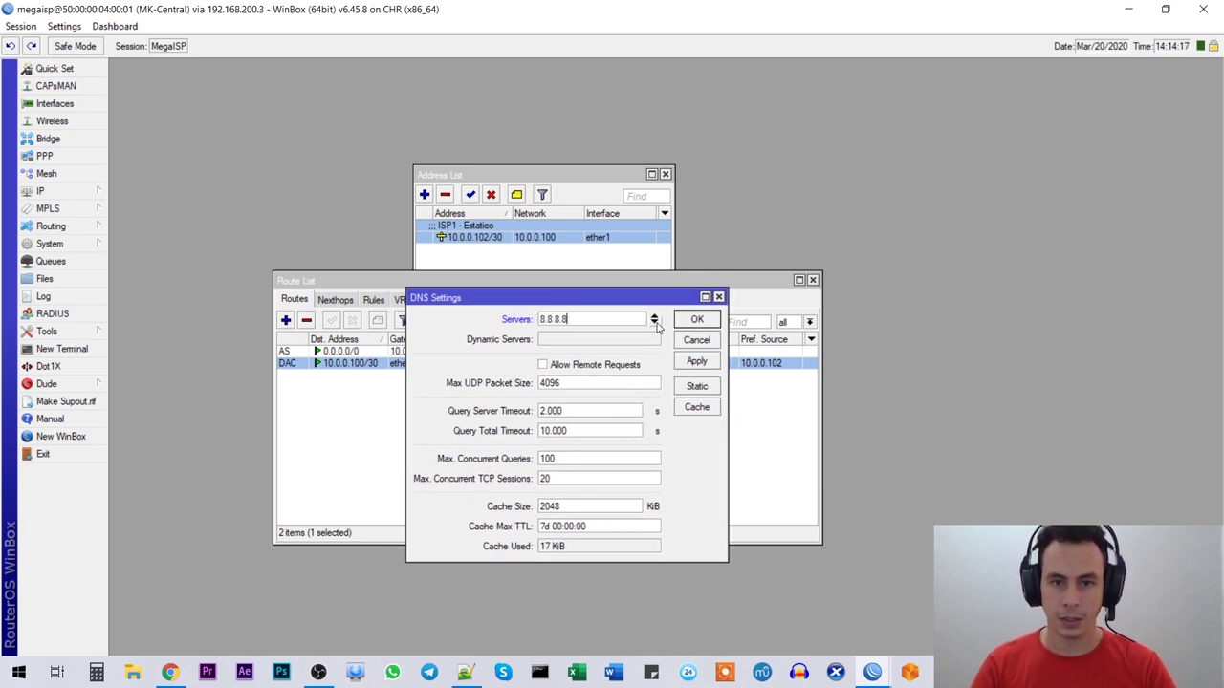
click(656, 326)
text(1.1.1.1)
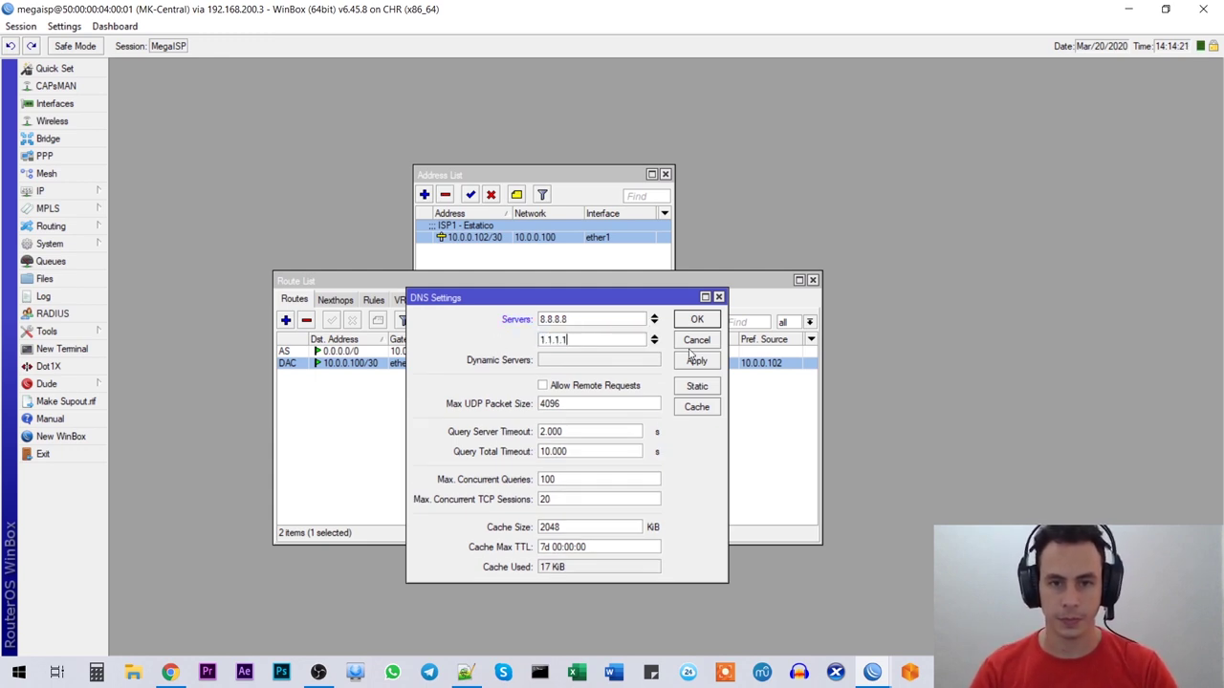
click(696, 363)
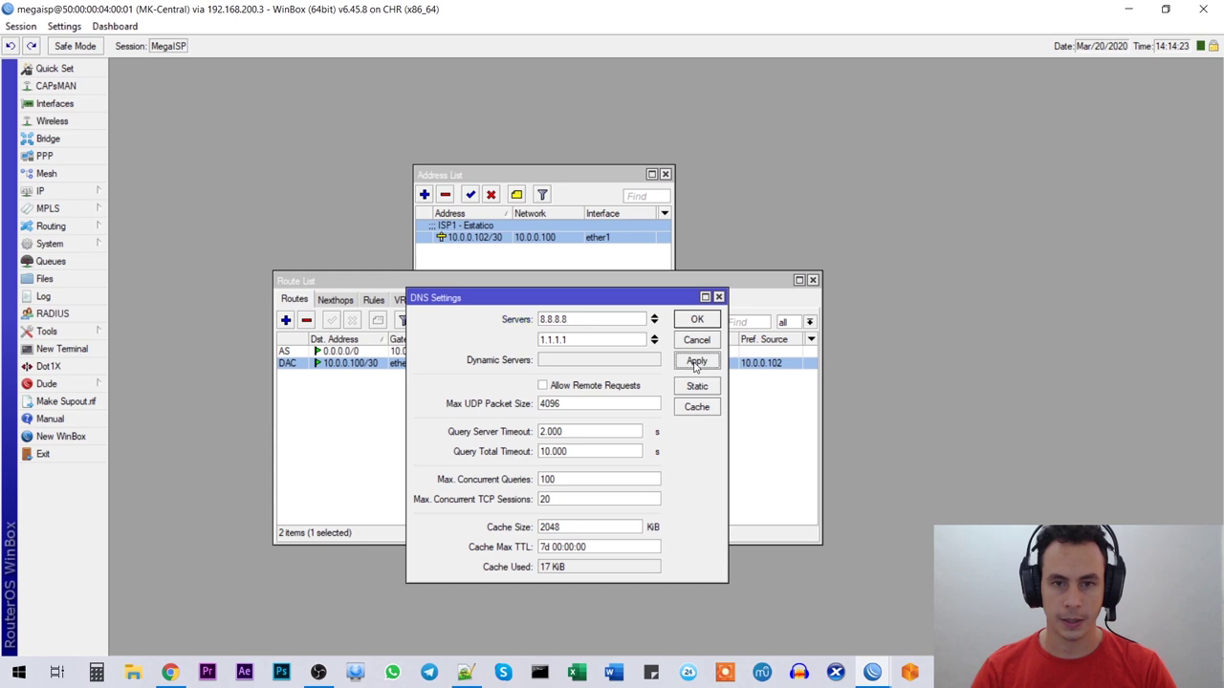
click(697, 319)
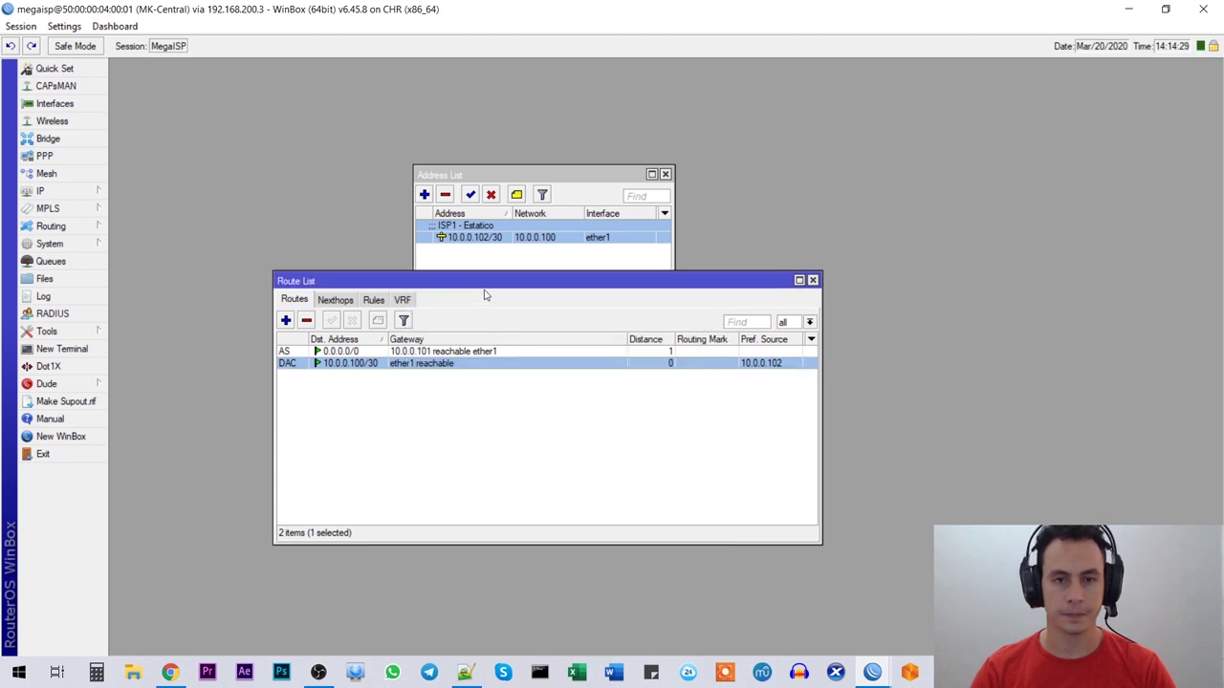
Step: Ping 8.8.8.8 from the router terminal, then stop it
drag(483, 295, 494, 273)
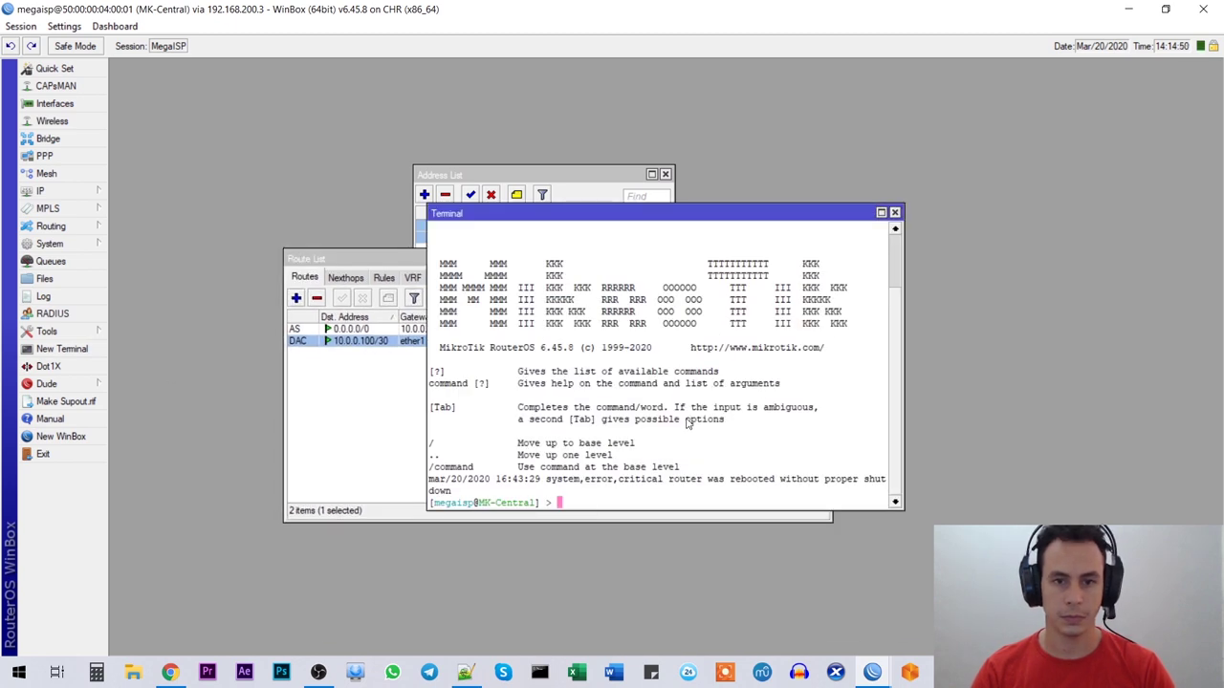
text(ping 8.8.8.8)
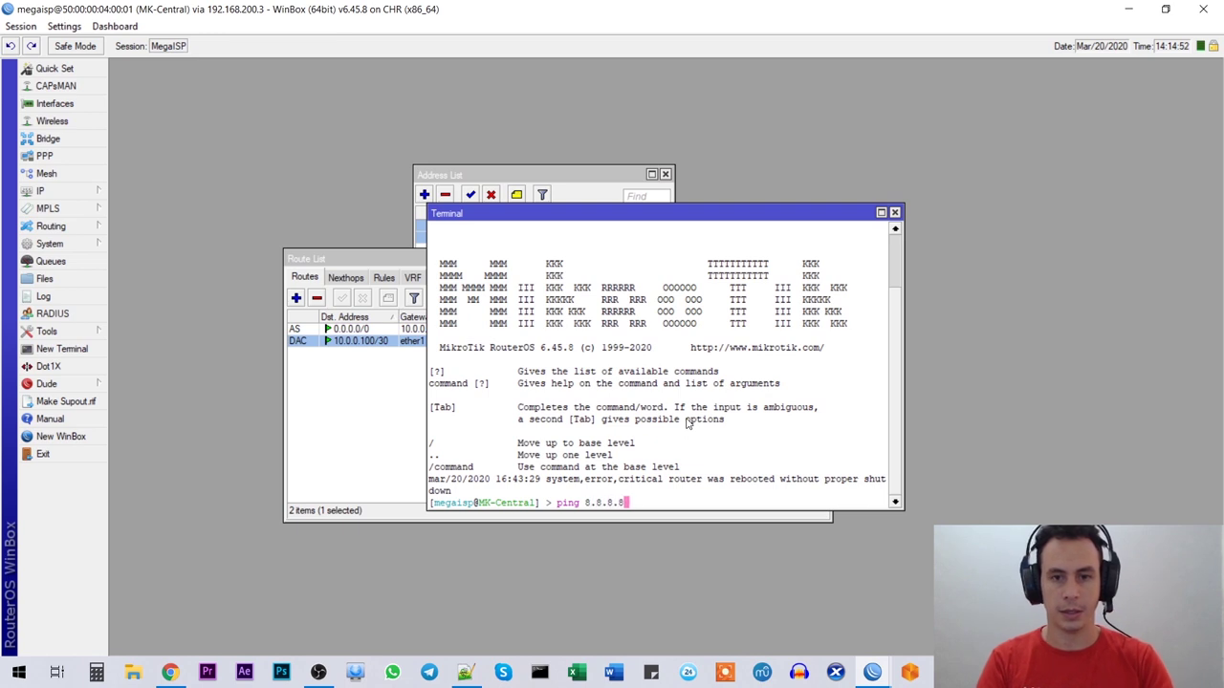
key(Return)
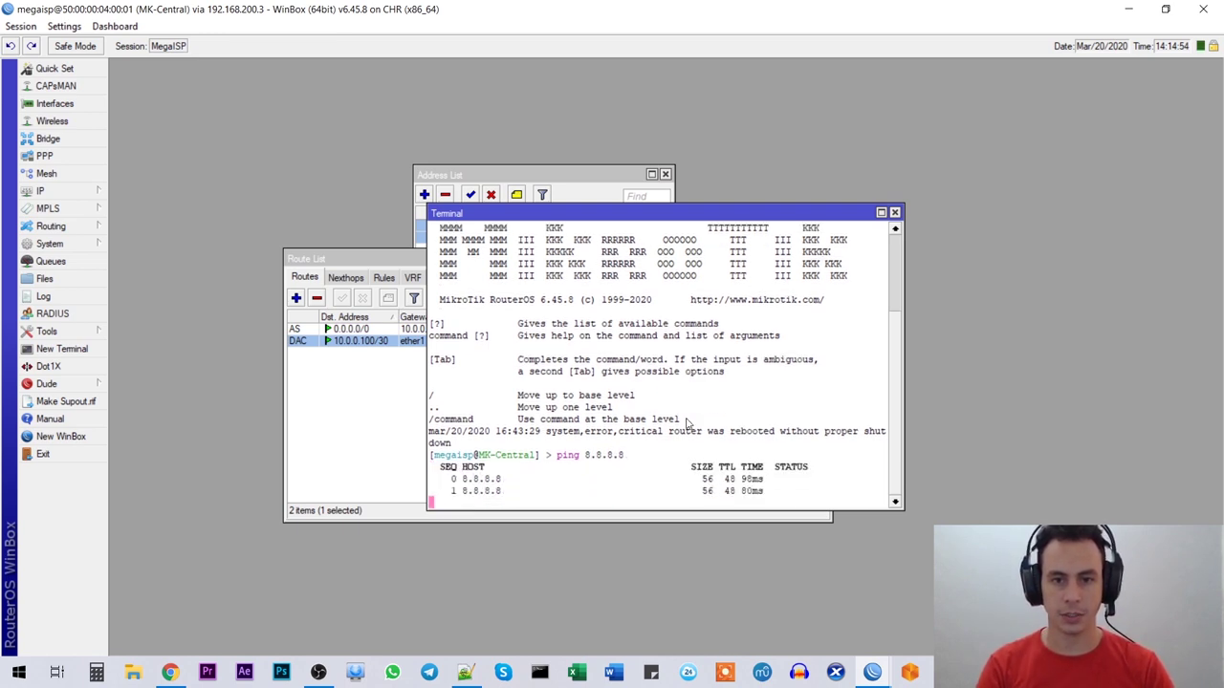
key(ctrl+c)
Step: Ping google.com to confirm DNS resolution, then stop it
key(Up)
key(BackSpace)
key(BackSpace)
key(BackSpace)
key(BackSpace)
key(BackSpace)
key(BackSpace)
key(BackSpace)
text(g)
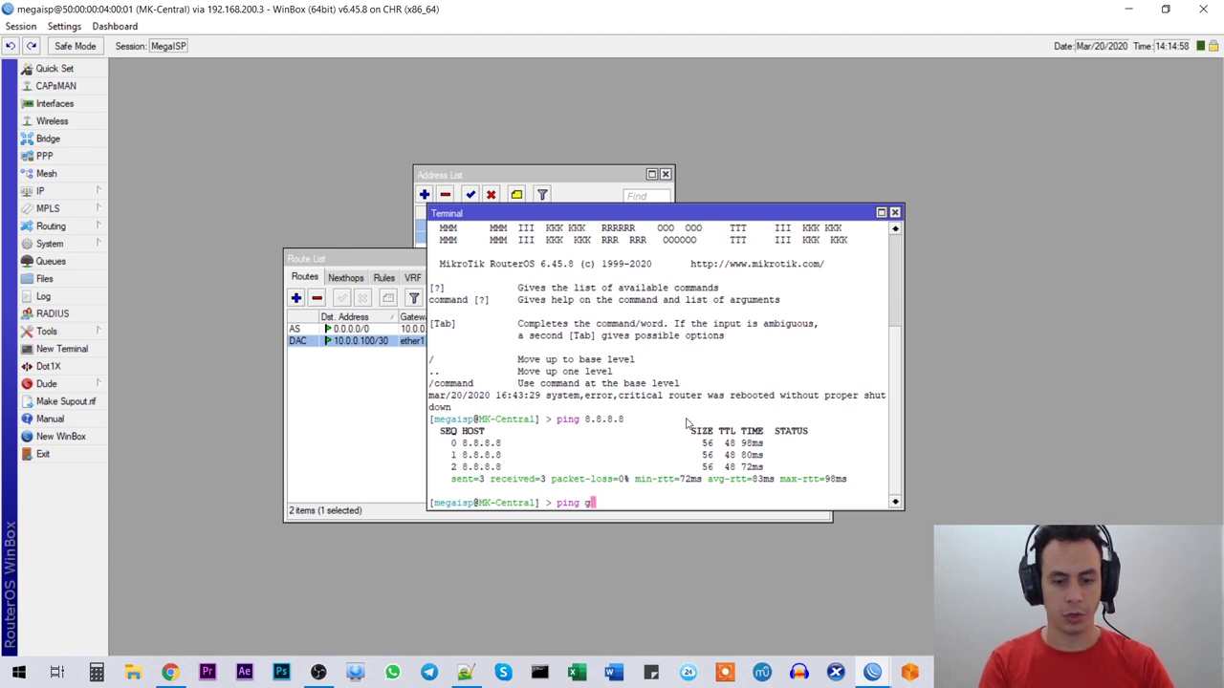
text(oogle.com)
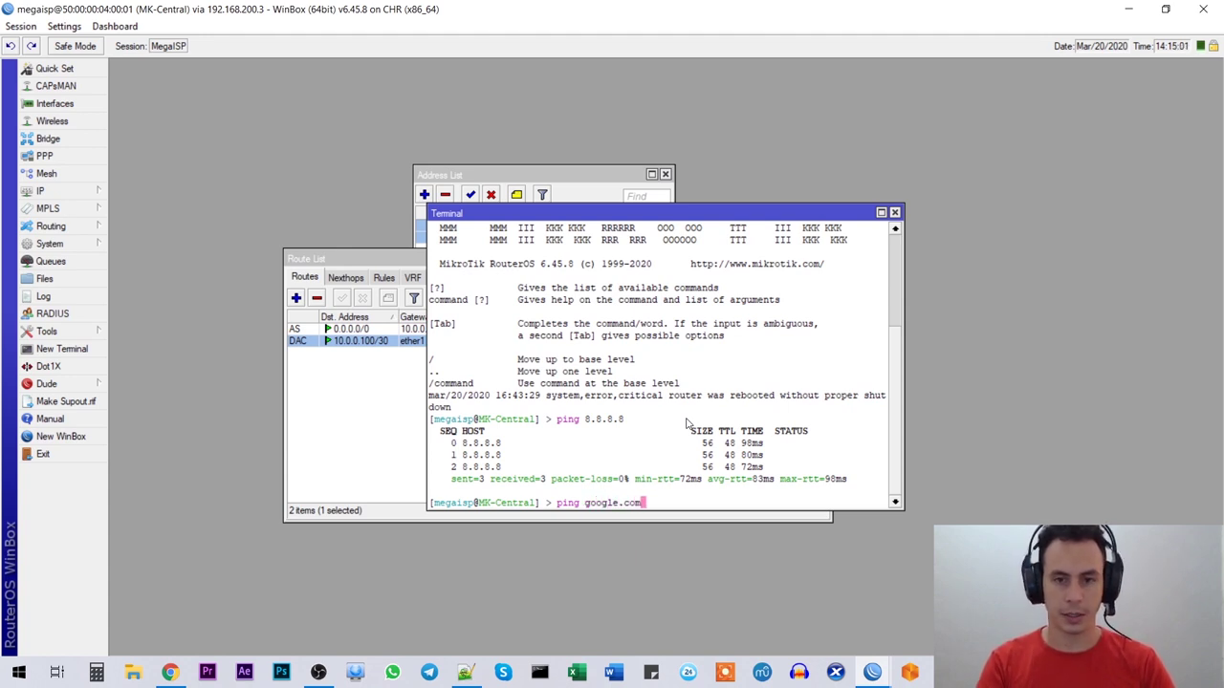
key(Return)
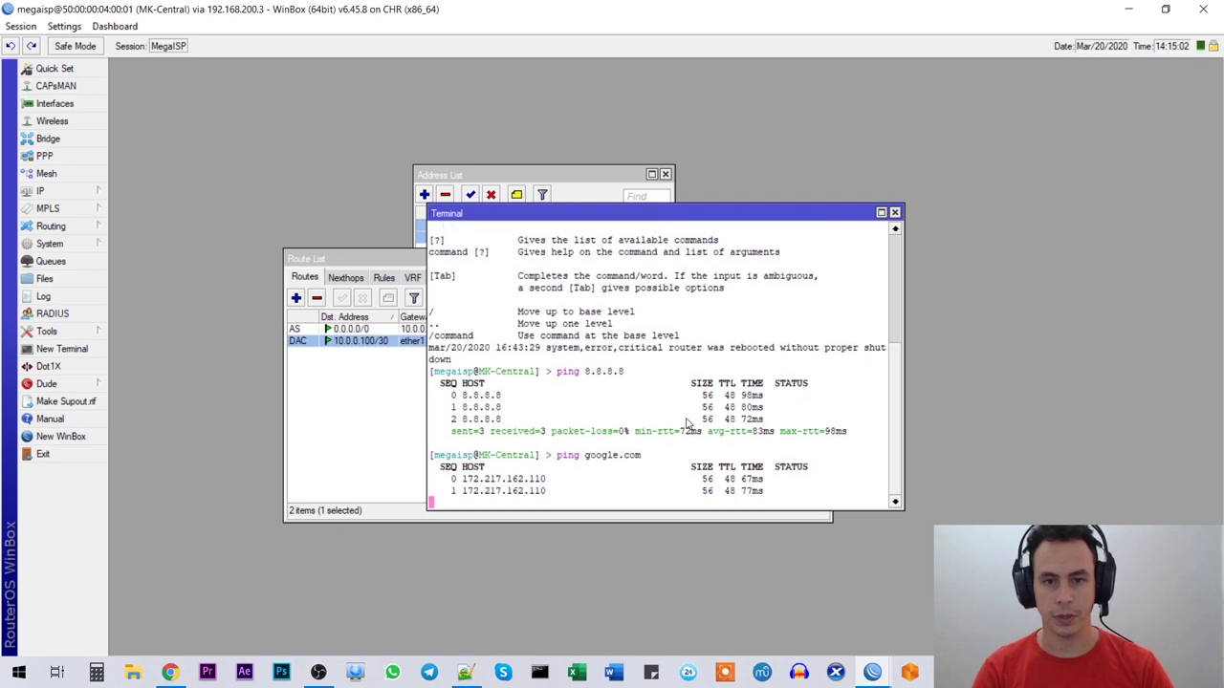
key(ctrl+c)
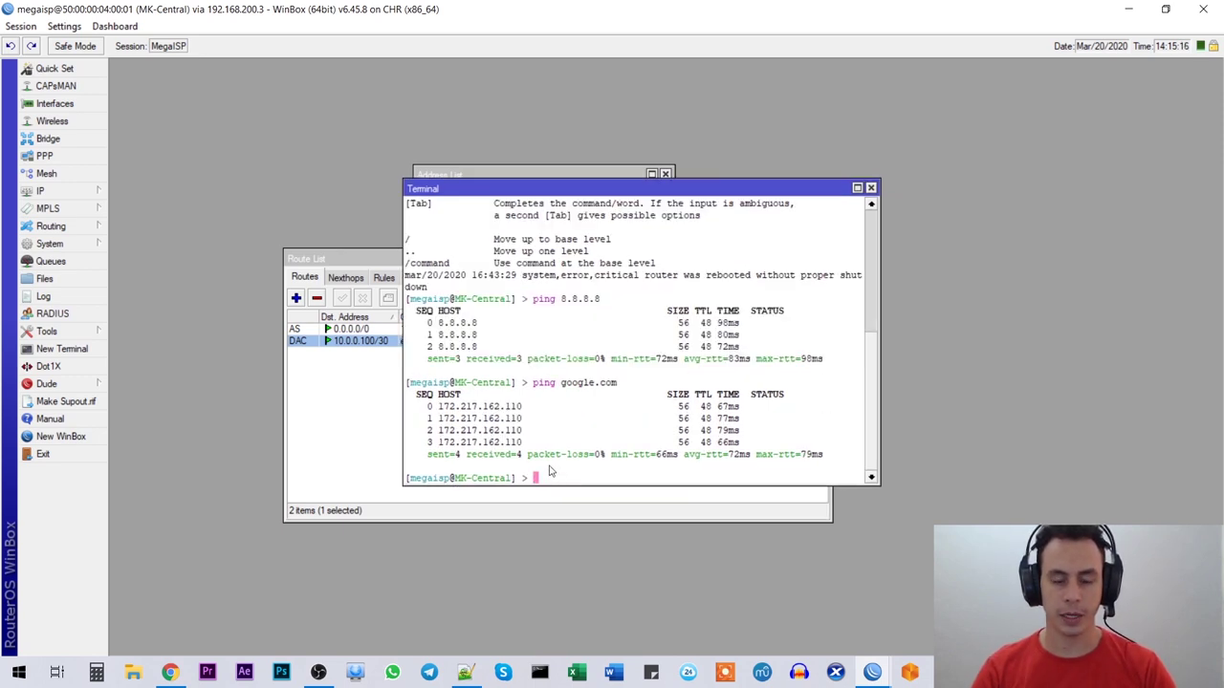
Step: Look over the EVE-NG topology showing MK-Central's three ISP links, then return to Notepad++
click(466, 672)
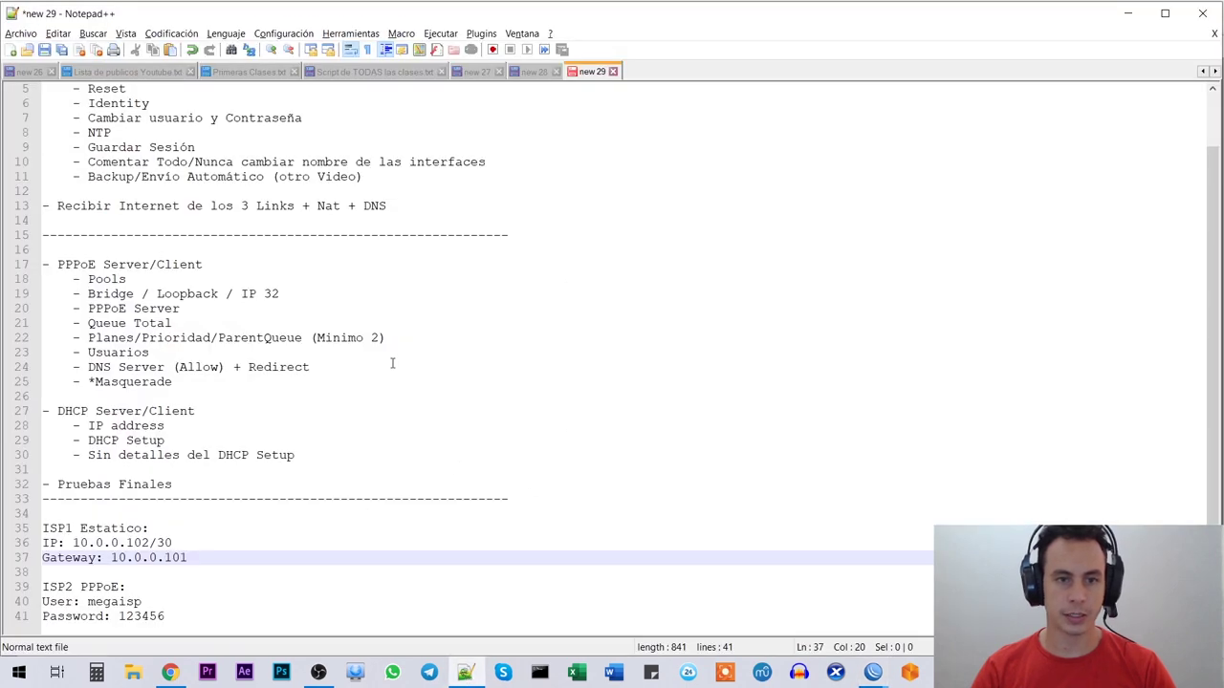
key(alt+Tab)
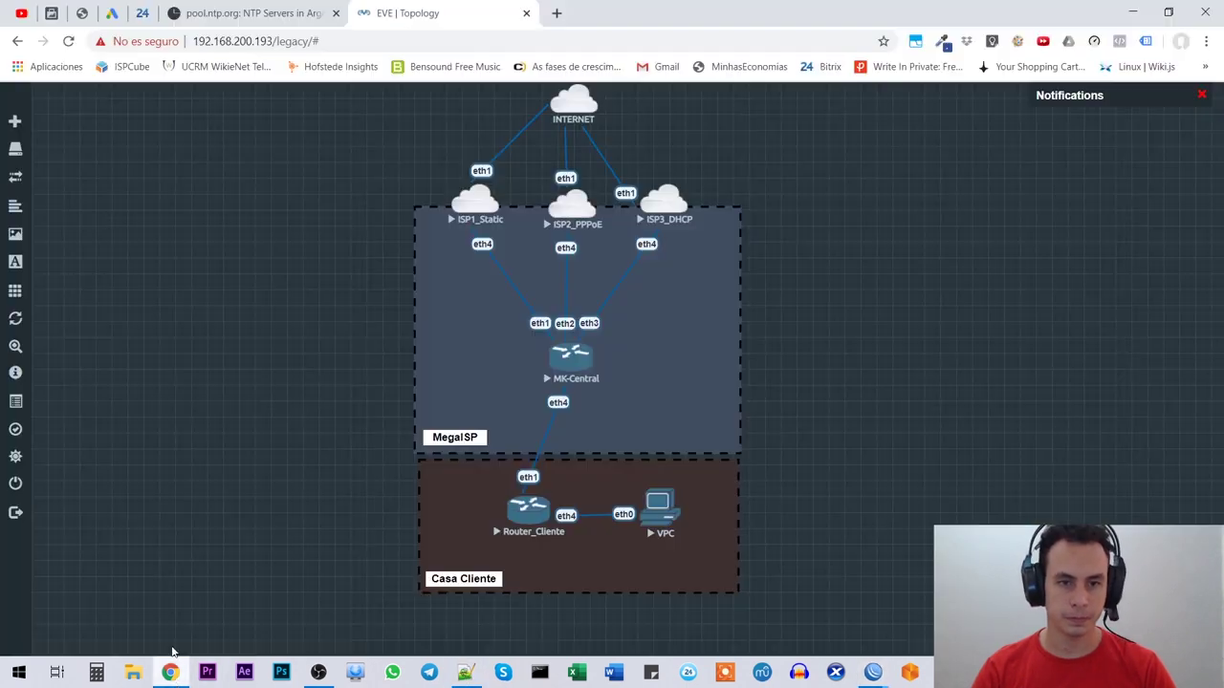
key(alt+Tab)
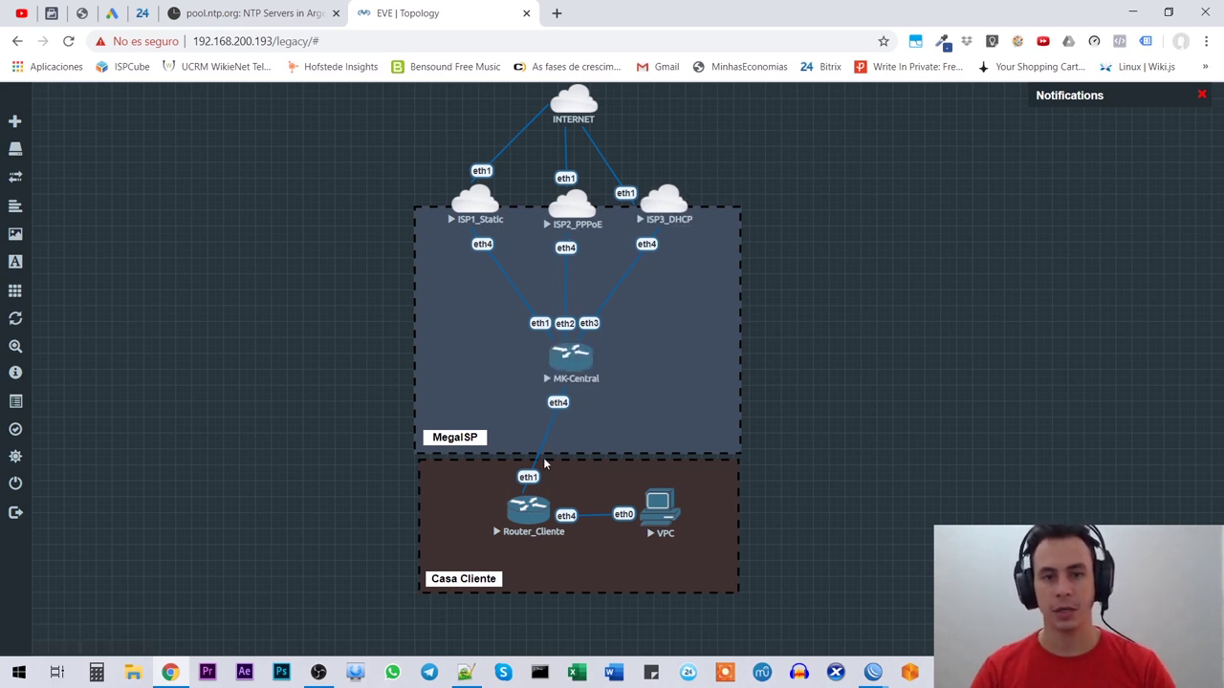
click(465, 672)
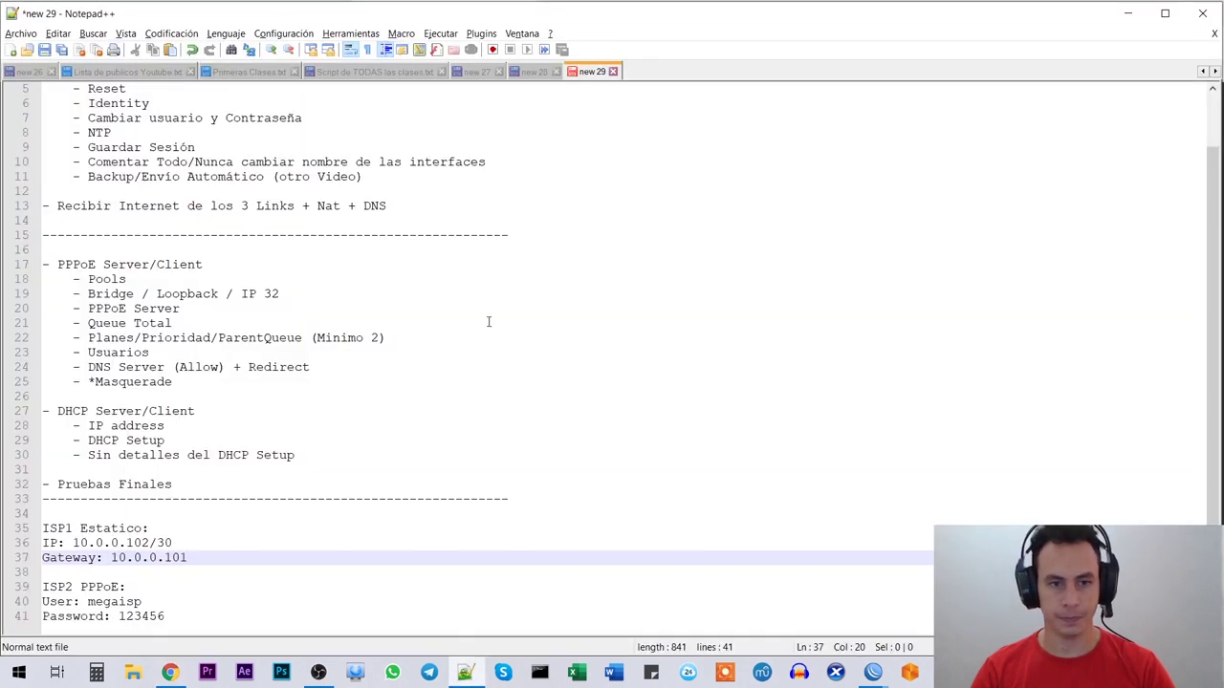
Step: Locate the ISP2 PPPoE user name and password on lines 40–41, then return to WinBox
double_click(107, 601)
double_click(137, 616)
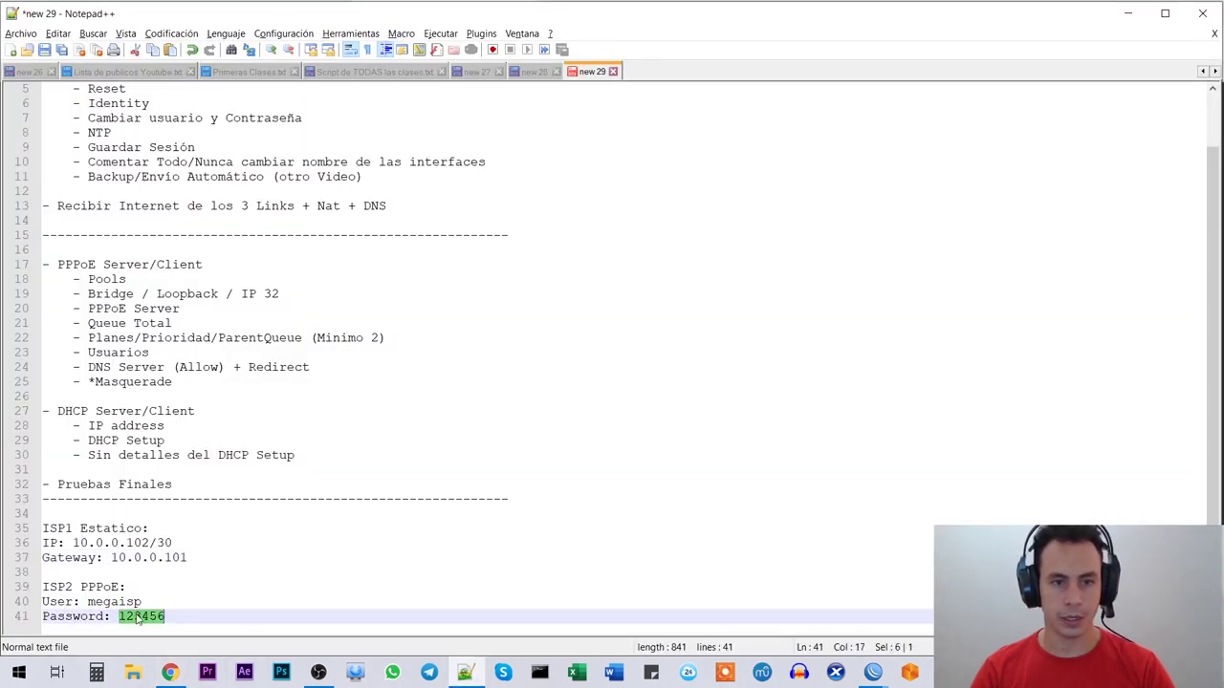
click(176, 604)
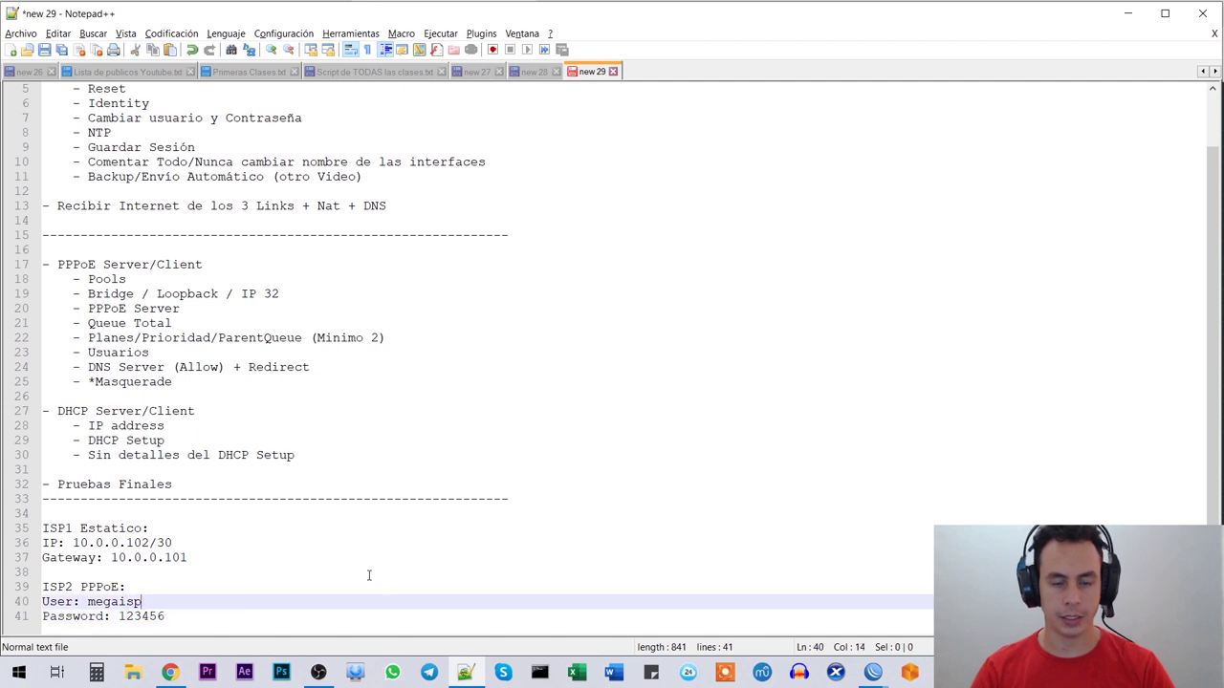
click(872, 672)
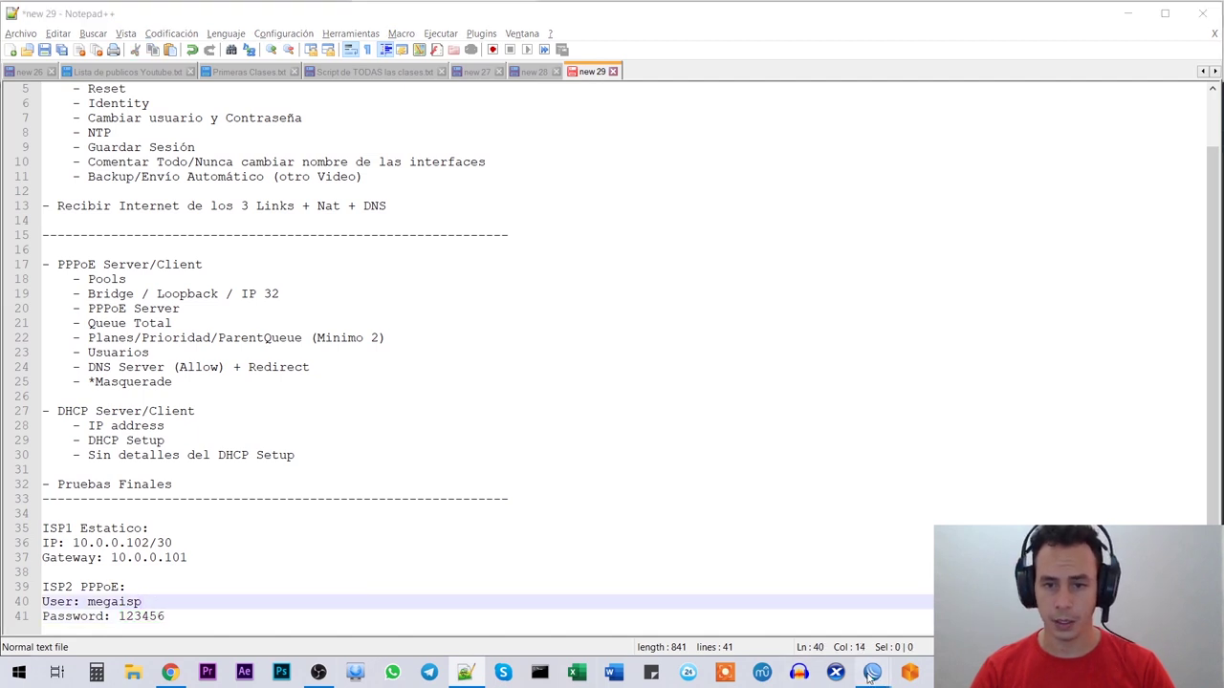
click(966, 573)
Step: Close the terminal and comment the 0.0.0.0/0 default route as 'ISP1 - Estática'
drag(663, 187, 815, 211)
click(1016, 212)
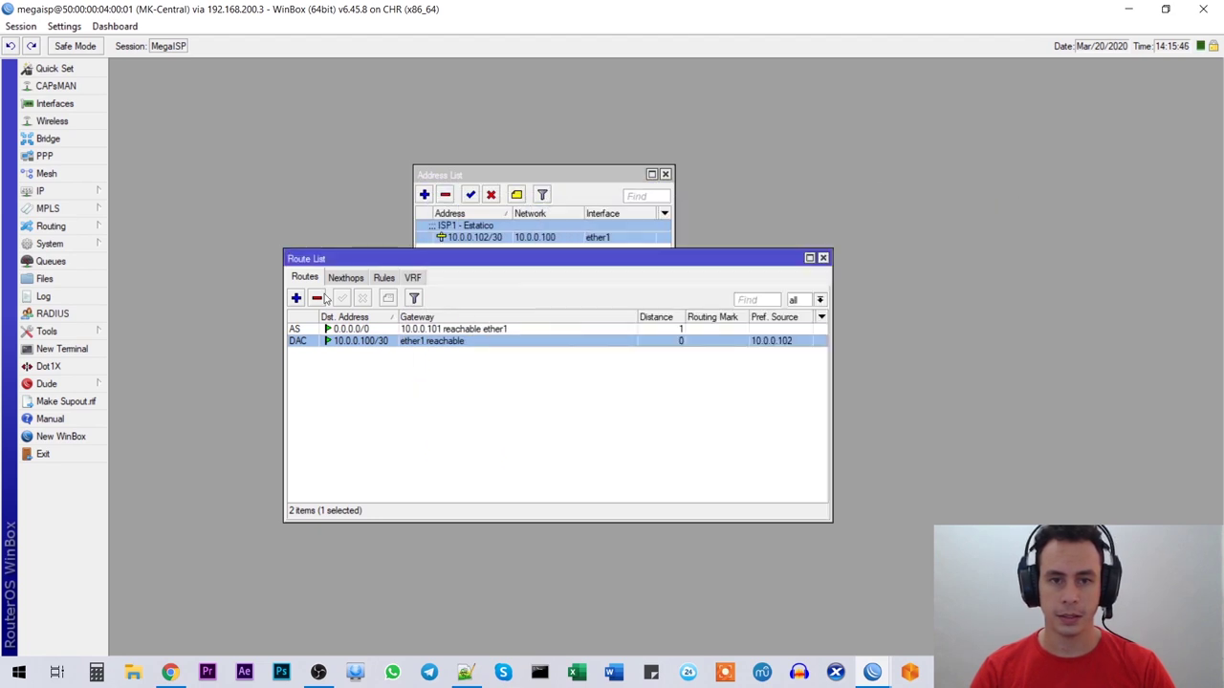
click(380, 330)
click(387, 298)
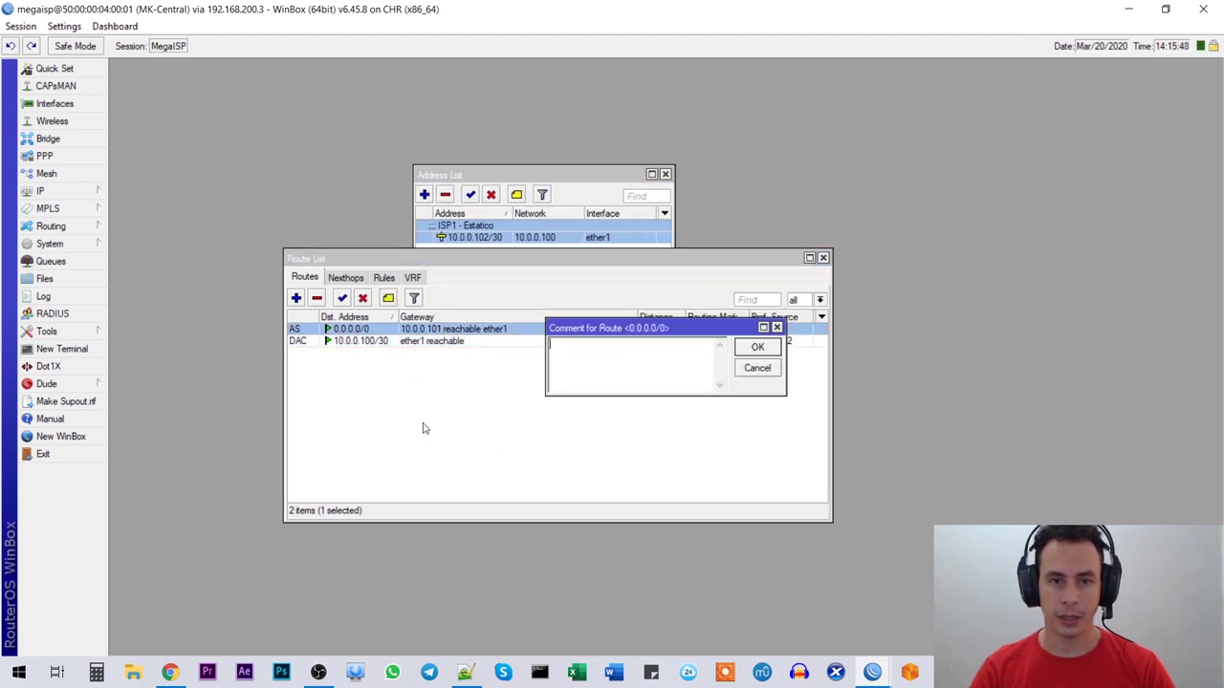
text(ISP)
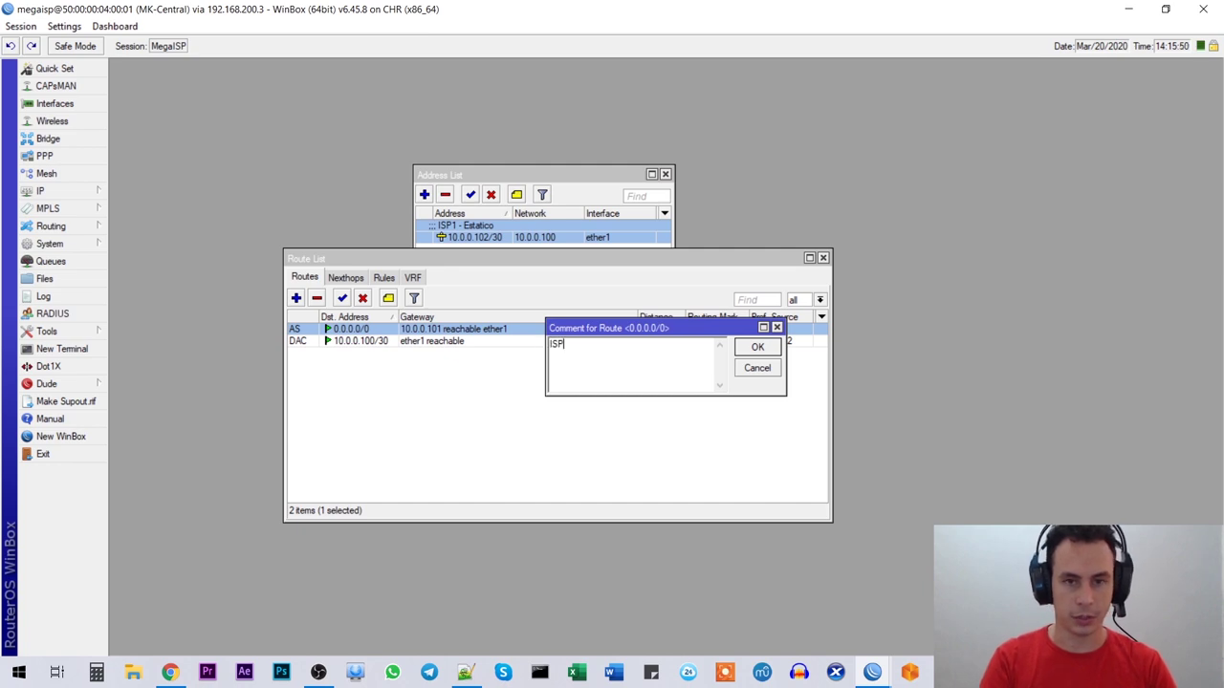
text(1 - Est)
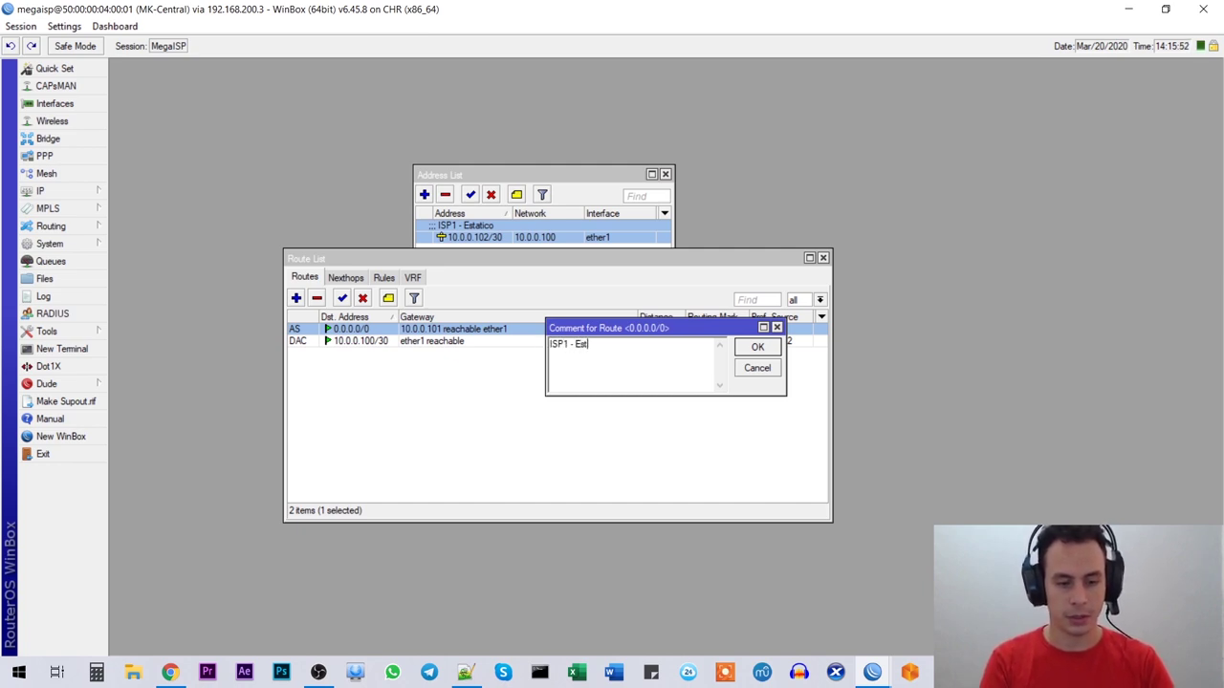
text(ática)
key(Return)
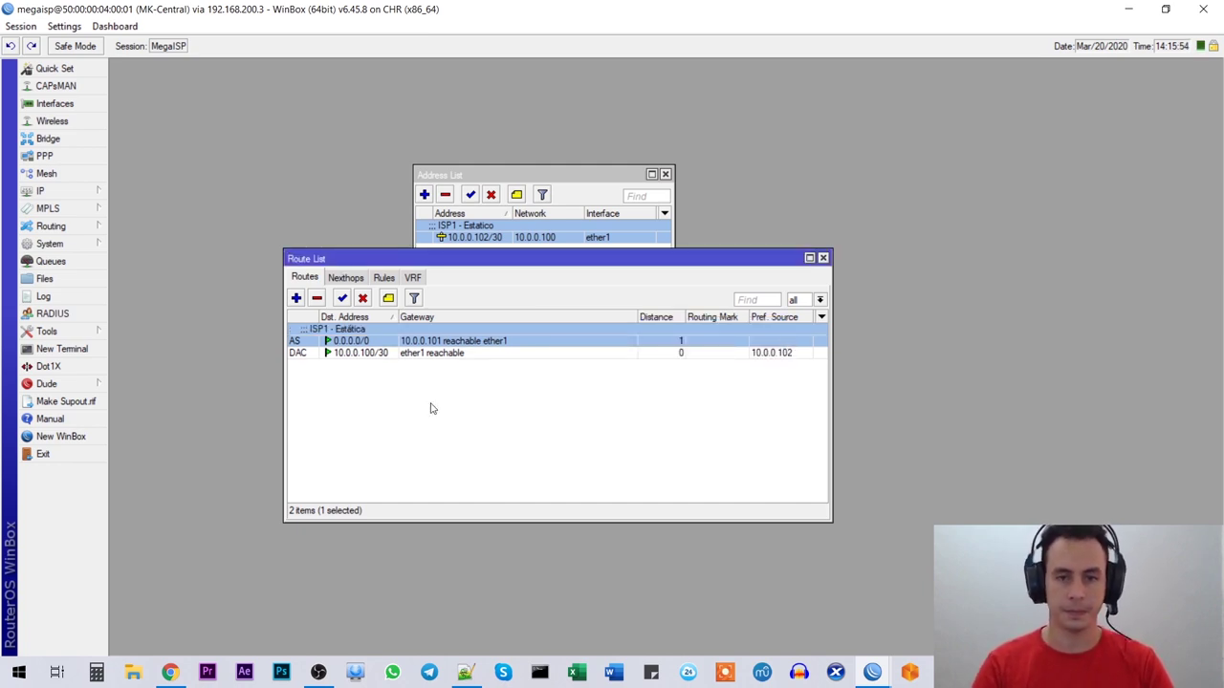
click(431, 469)
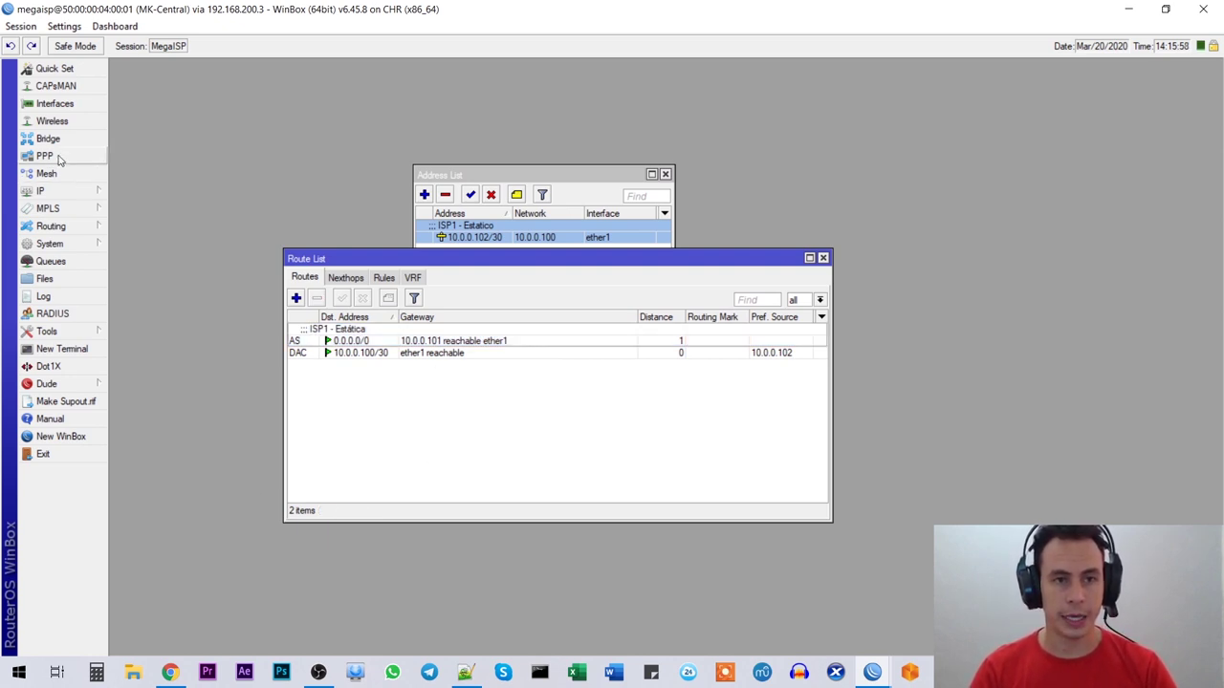
Step: Create a new PPPoE client in PPP > Interface and bind it to ether2
click(45, 156)
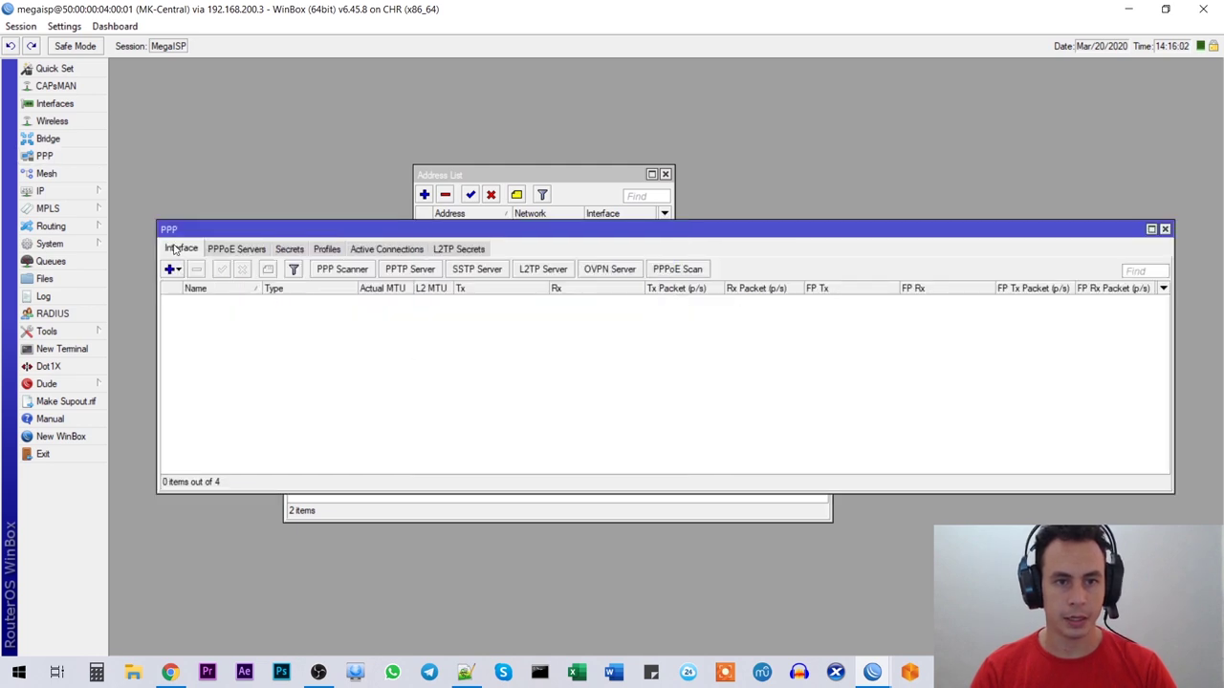
click(171, 269)
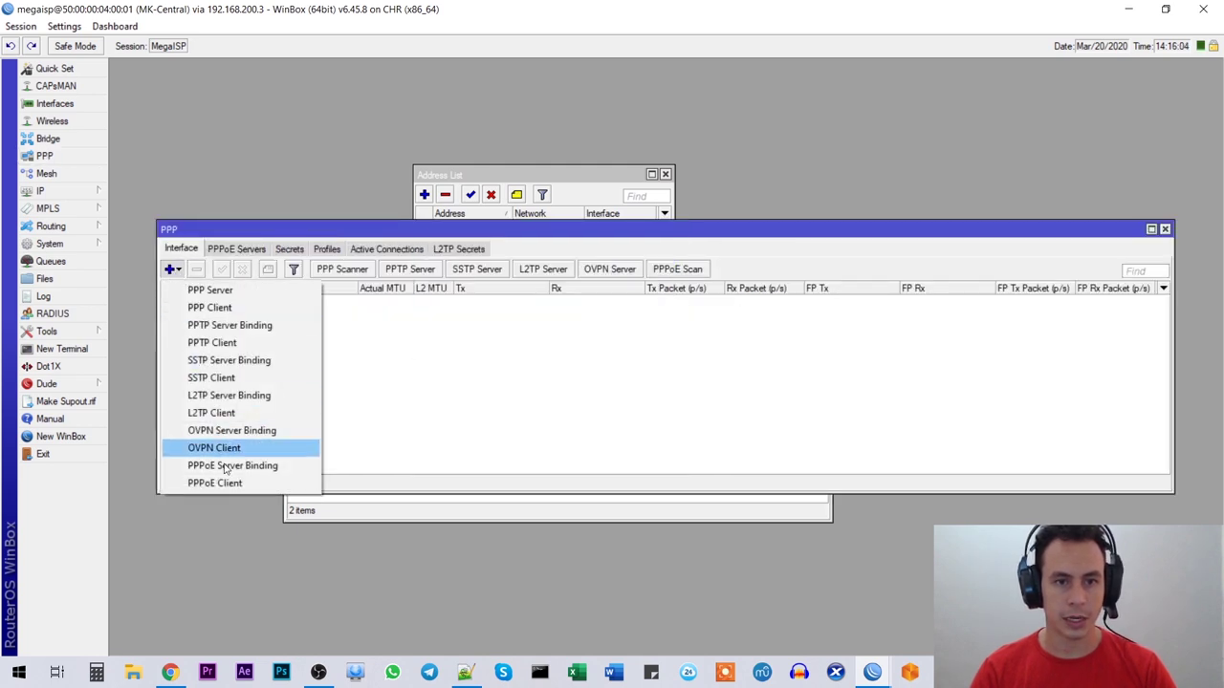
click(267, 489)
drag(628, 181, 613, 175)
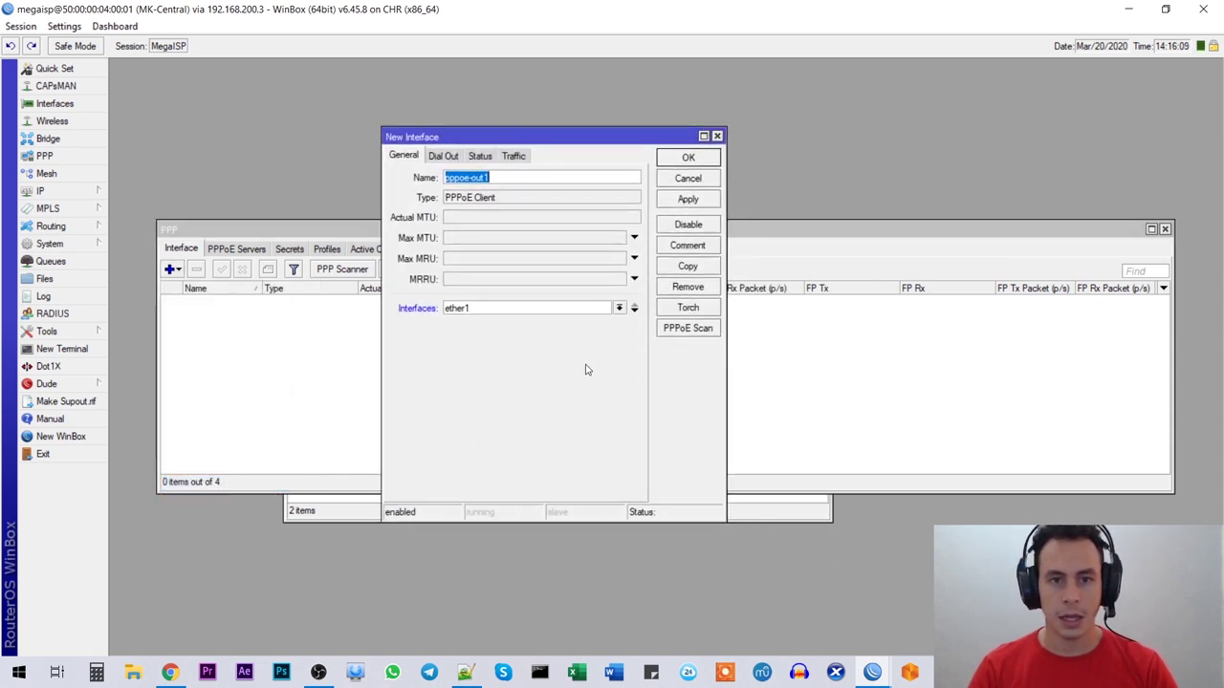
click(620, 308)
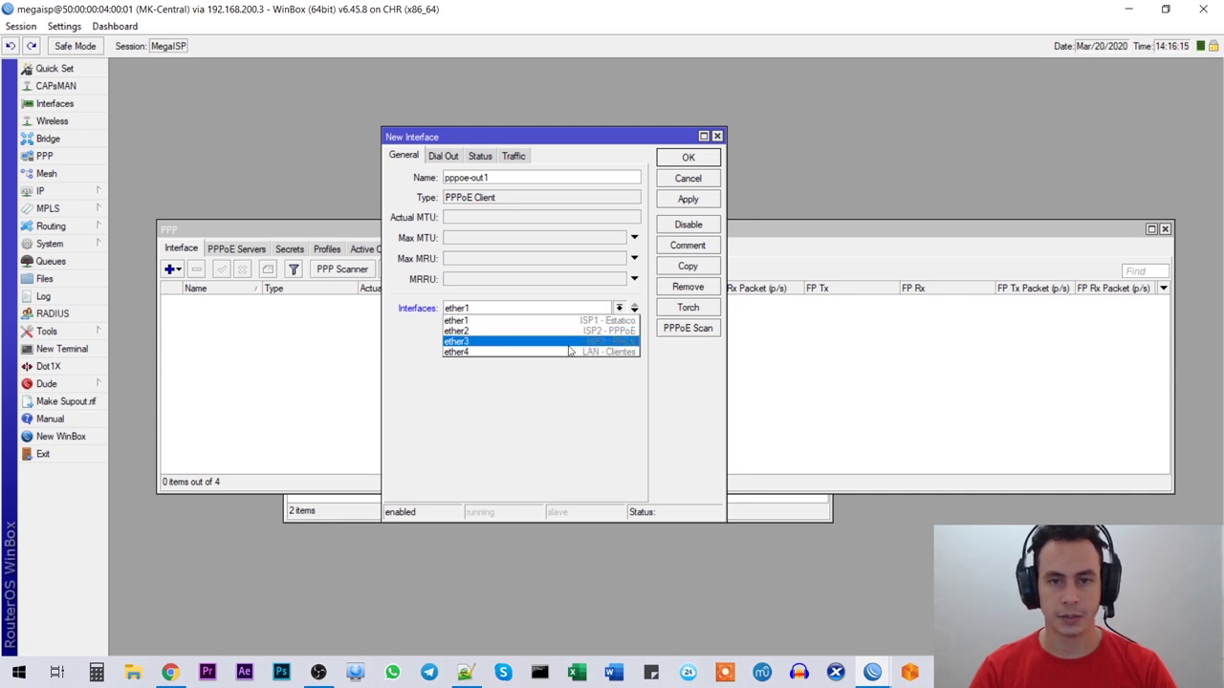
click(460, 334)
click(475, 315)
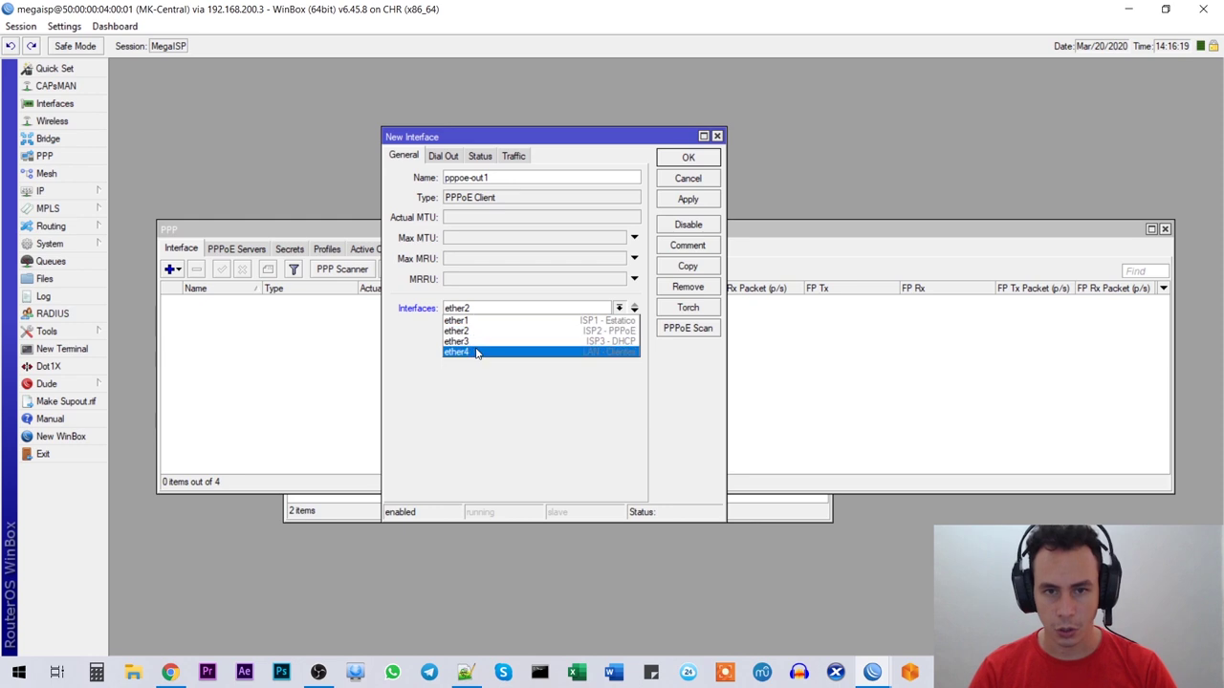
click(469, 332)
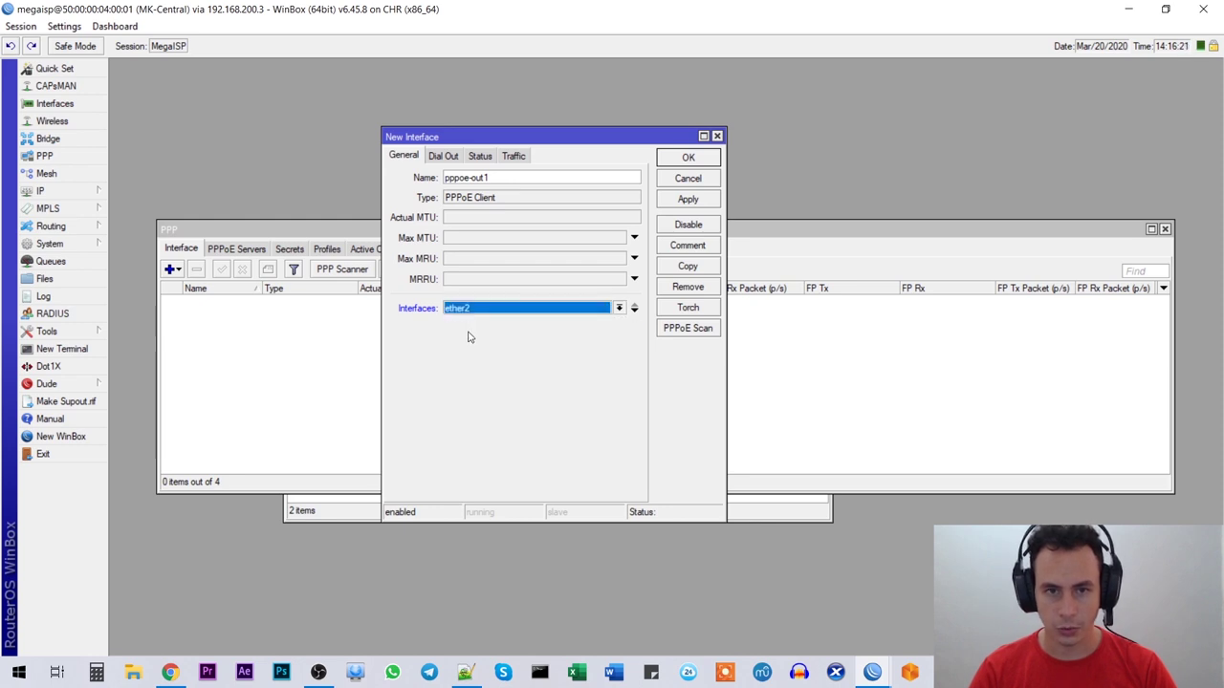
Step: Enter the ISP2 PPPoE user name and password, enable Use Peer DNS, and save
click(445, 157)
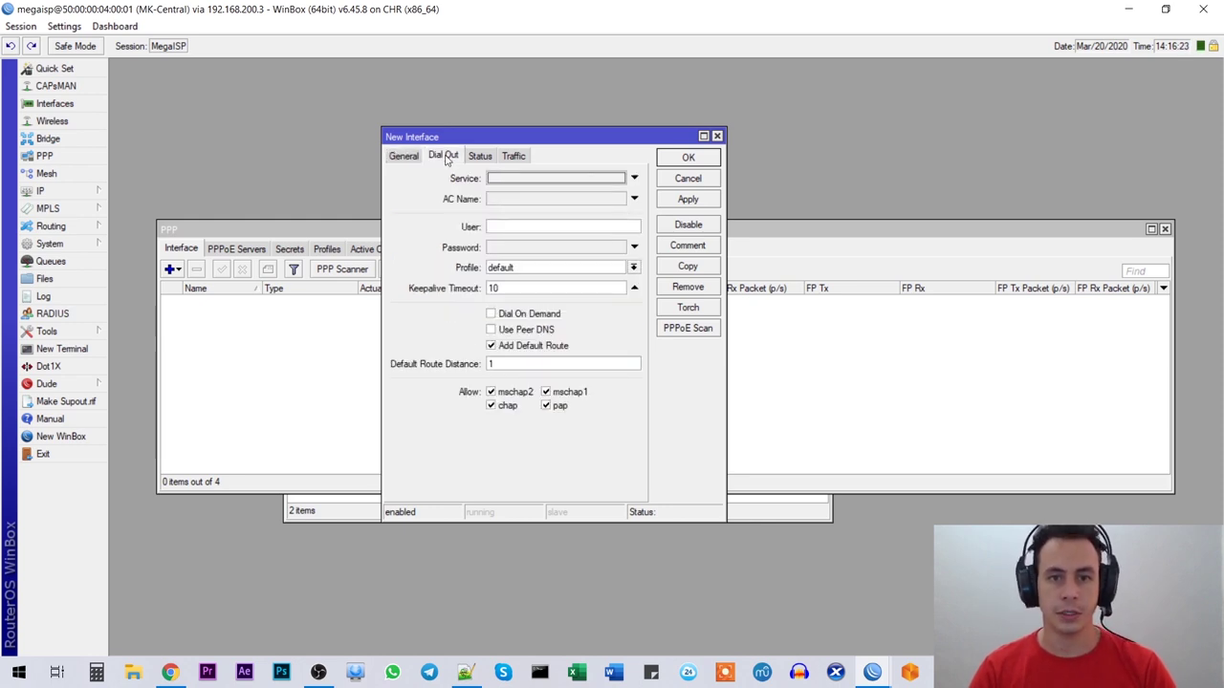
click(513, 230)
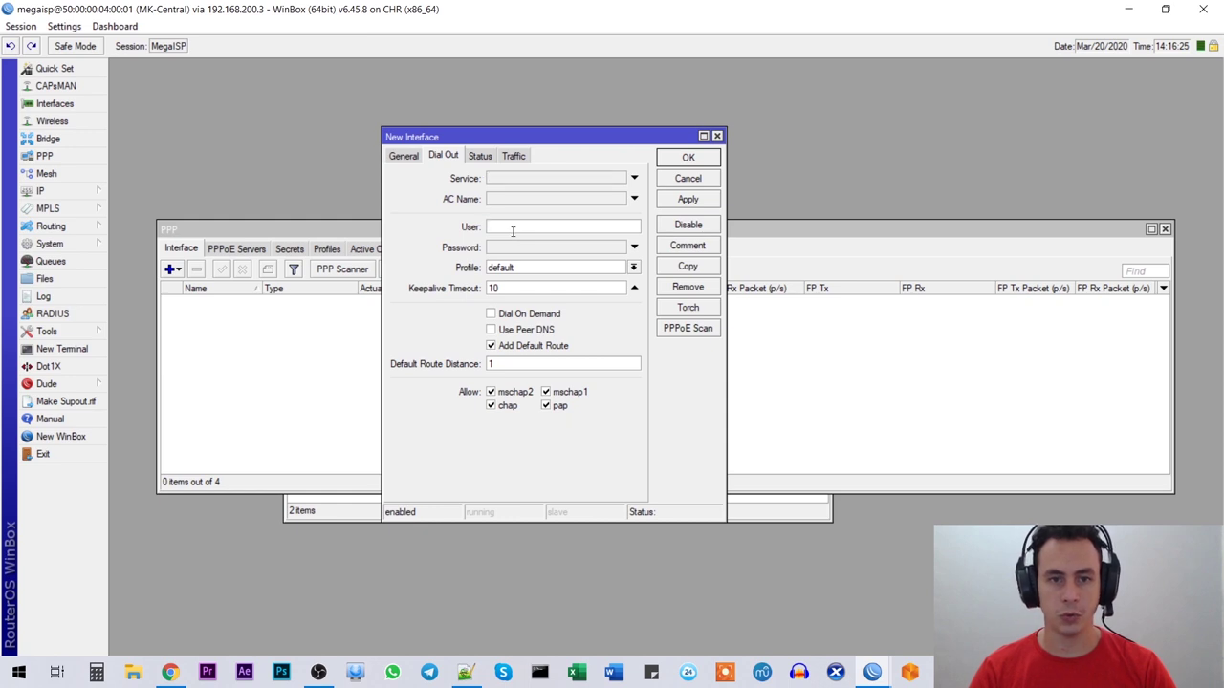
text(megaisp)
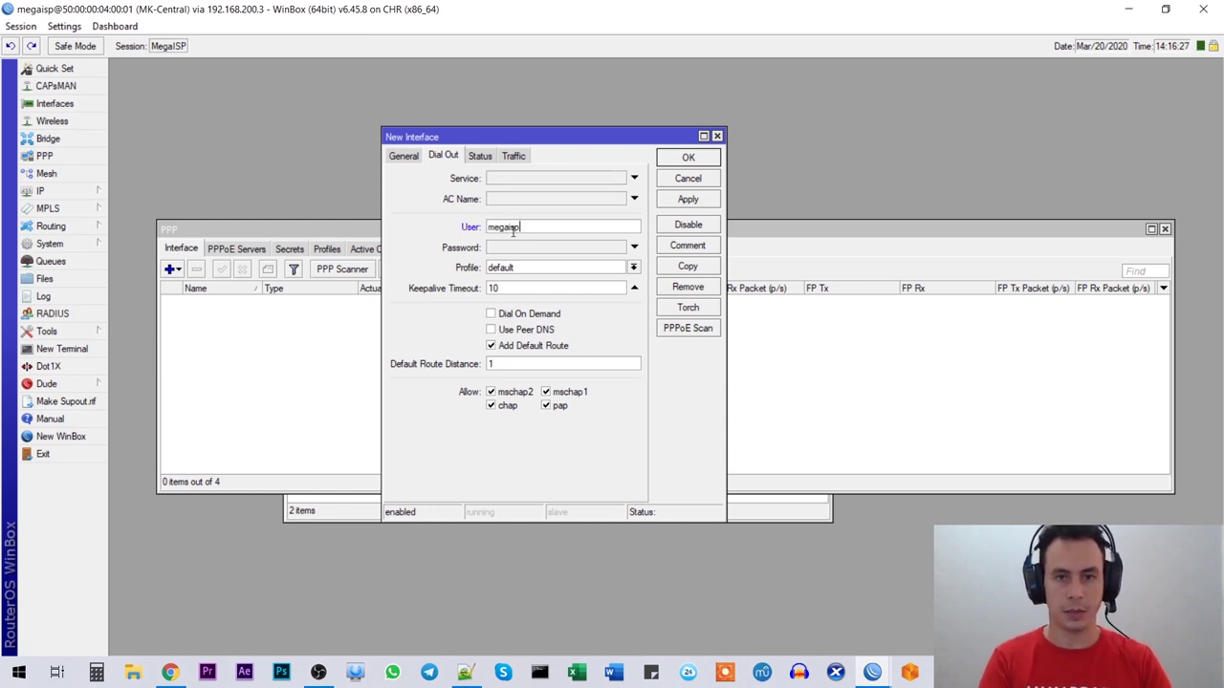
key(alt+Tab)
double_click(105, 602)
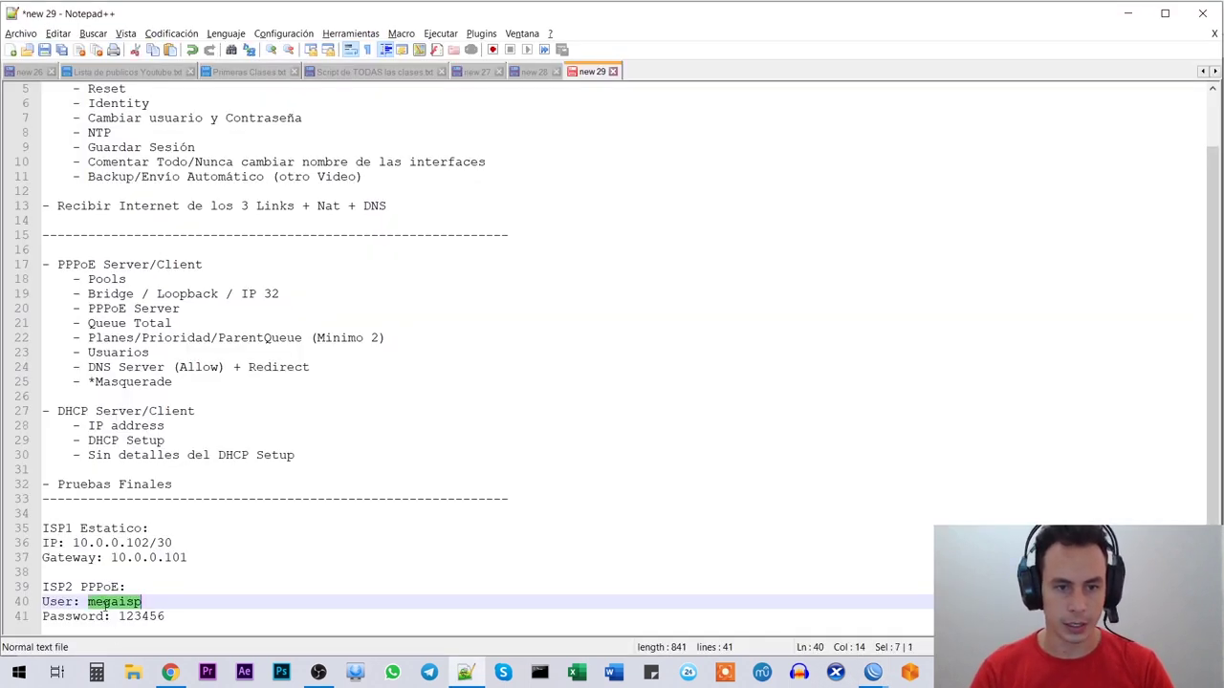
double_click(151, 617)
key(alt+Tab)
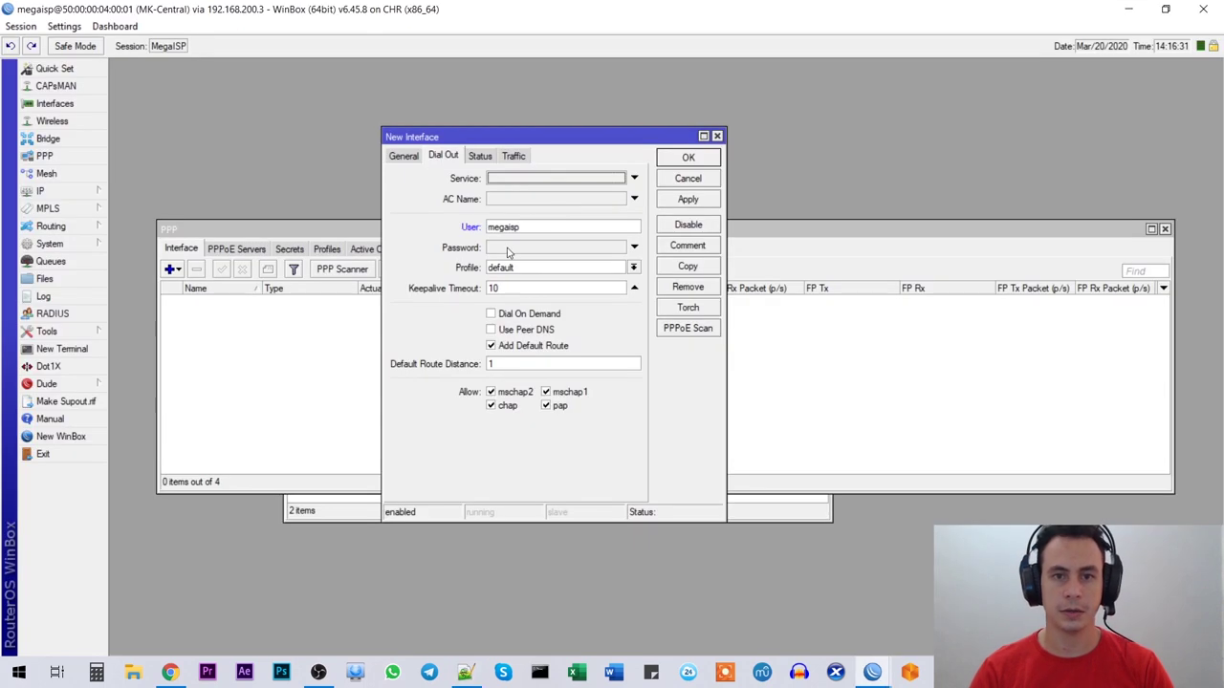
click(509, 249)
text(1)
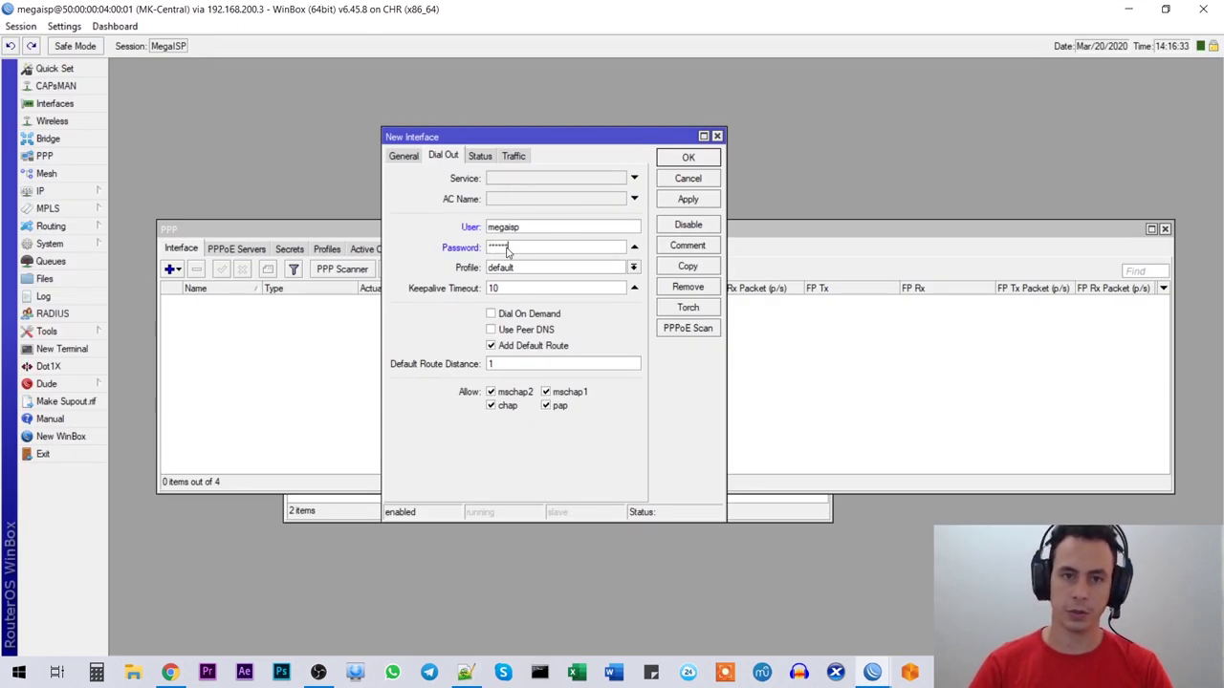
click(491, 330)
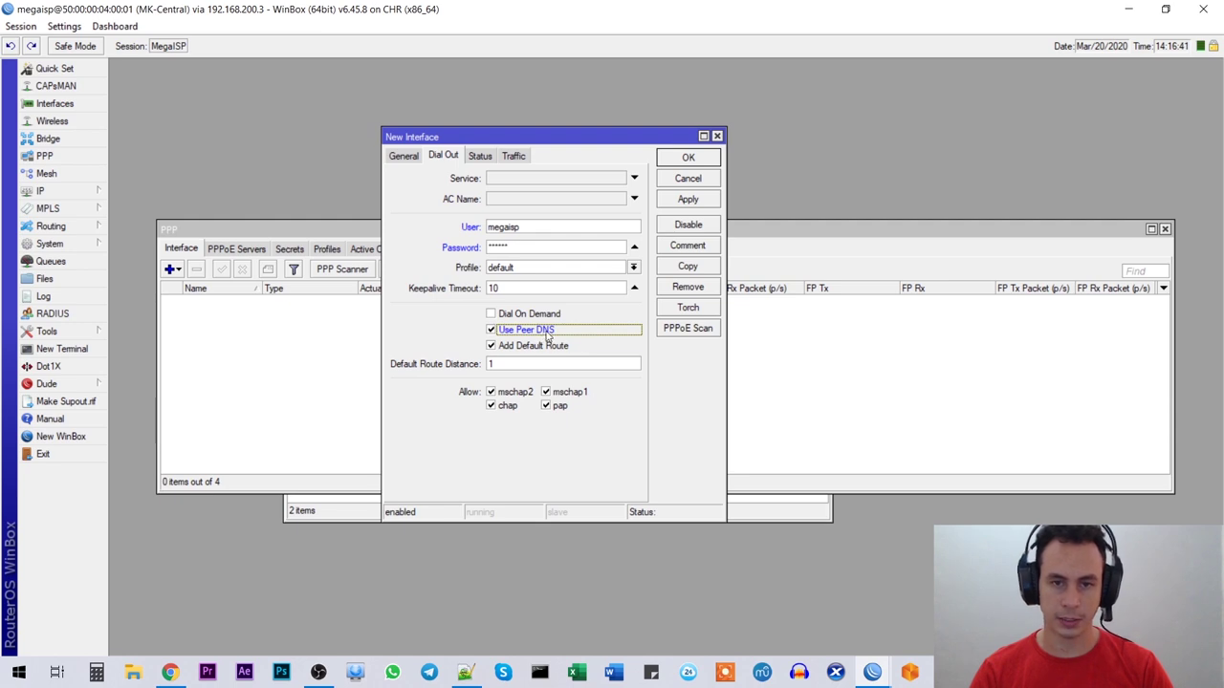
click(688, 159)
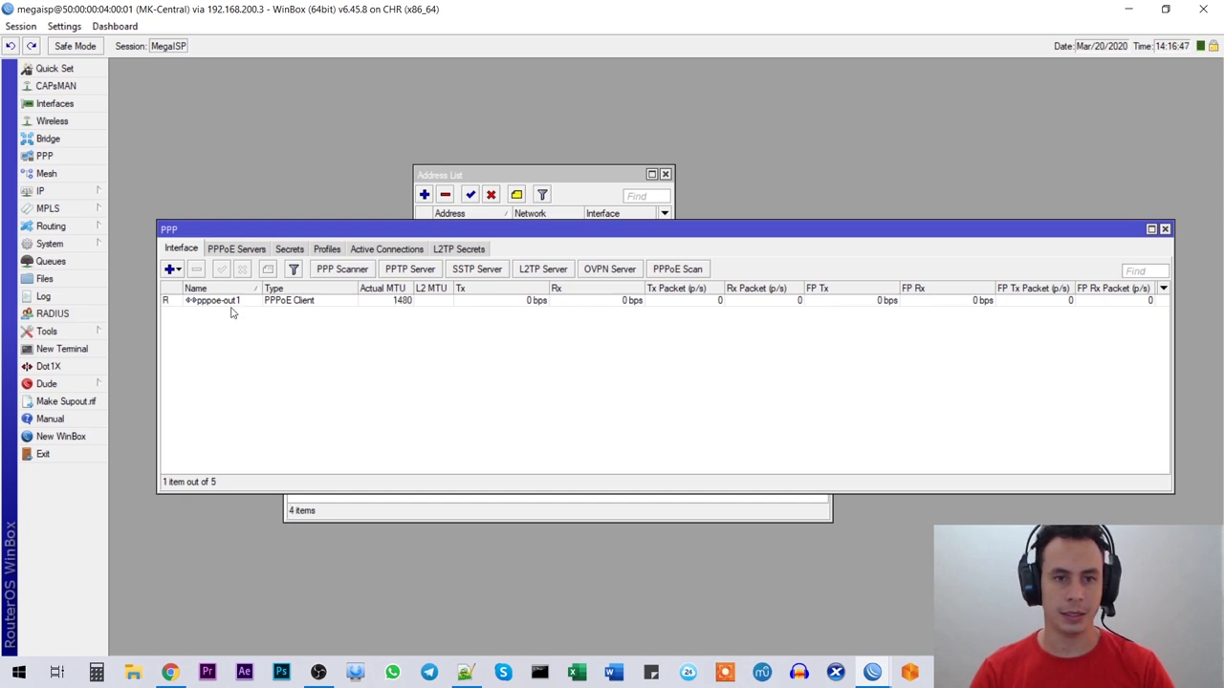
Step: Close the Route List and Address List, then select pppoe-out1 in the PPP window
drag(281, 232, 287, 365)
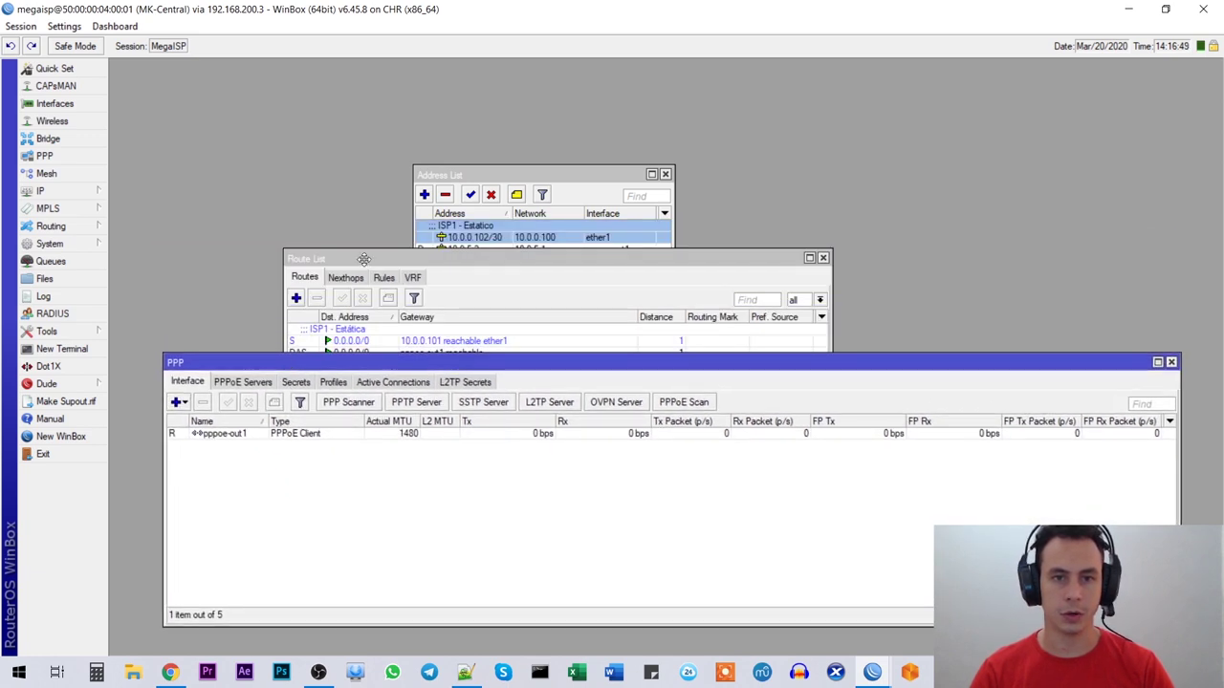
drag(364, 259, 421, 130)
click(290, 370)
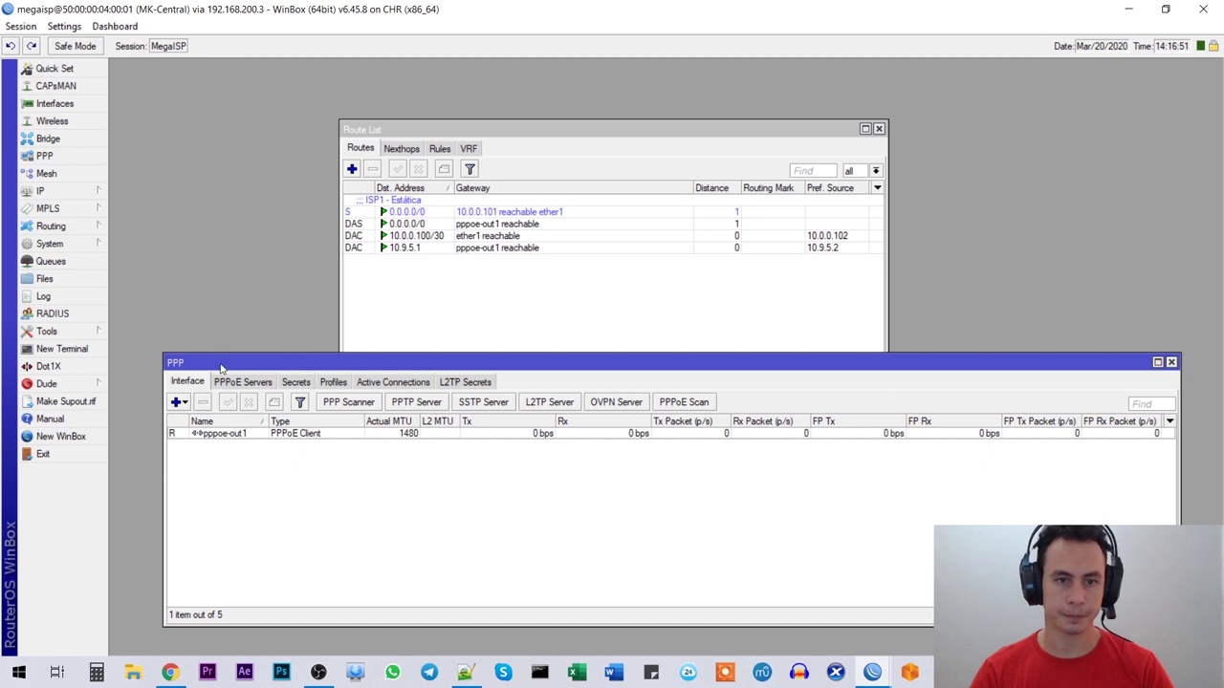
click(879, 128)
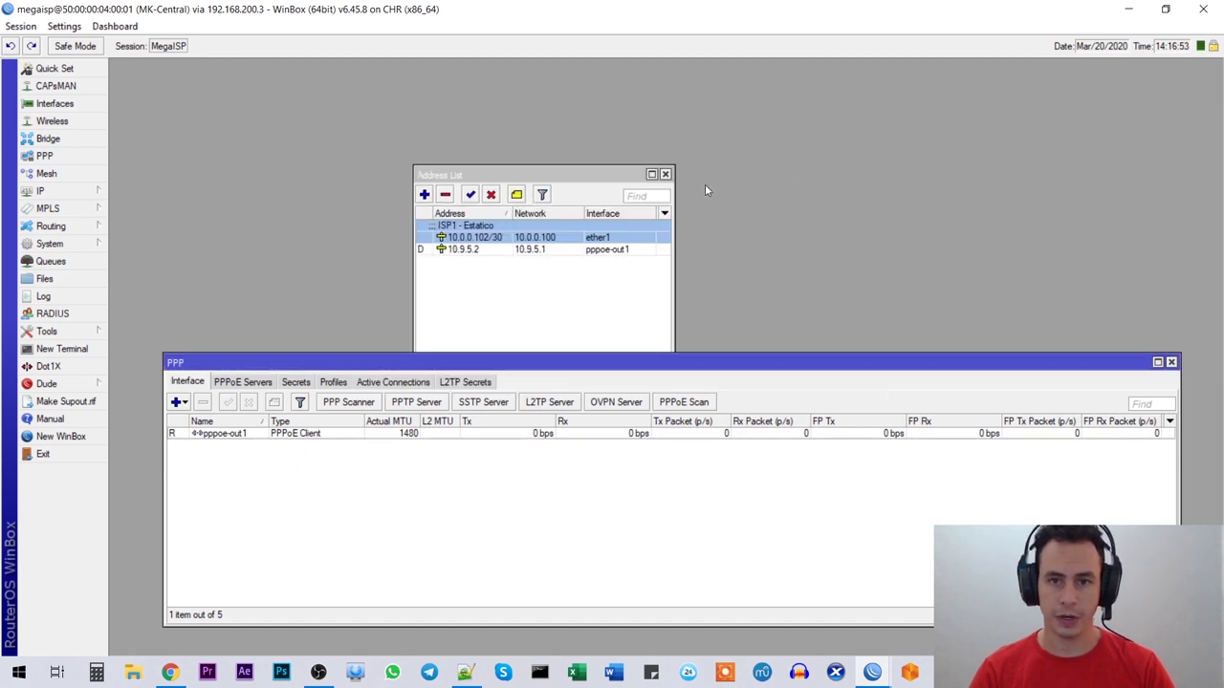
click(666, 174)
drag(387, 365, 362, 373)
click(203, 442)
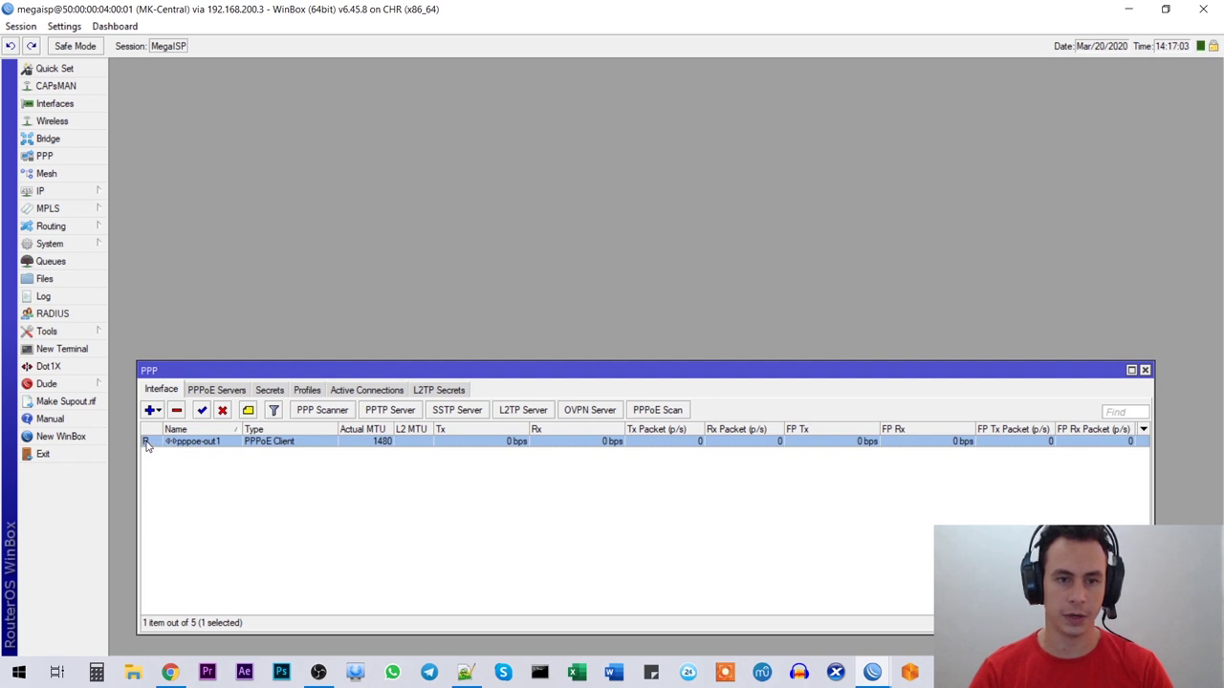
Step: Check the dynamic 10.9.5.2 address in IP > Addresses, then close it and the PPP window
click(64, 193)
click(150, 228)
drag(509, 174, 381, 213)
click(347, 290)
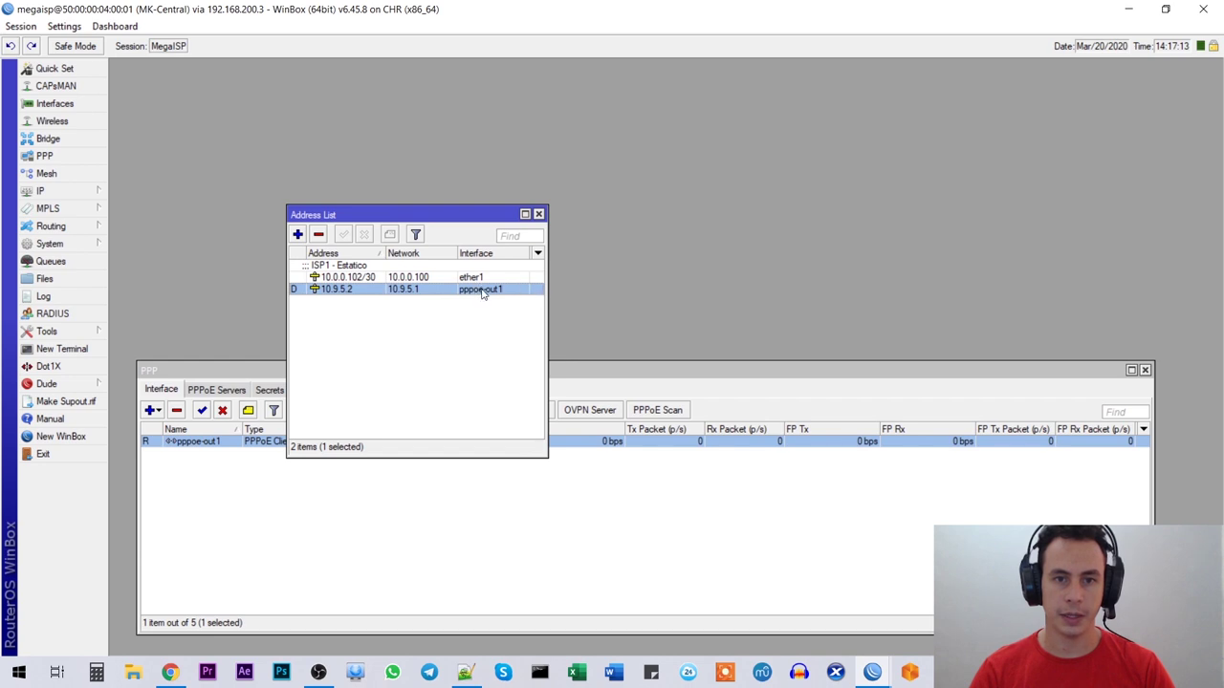
click(540, 215)
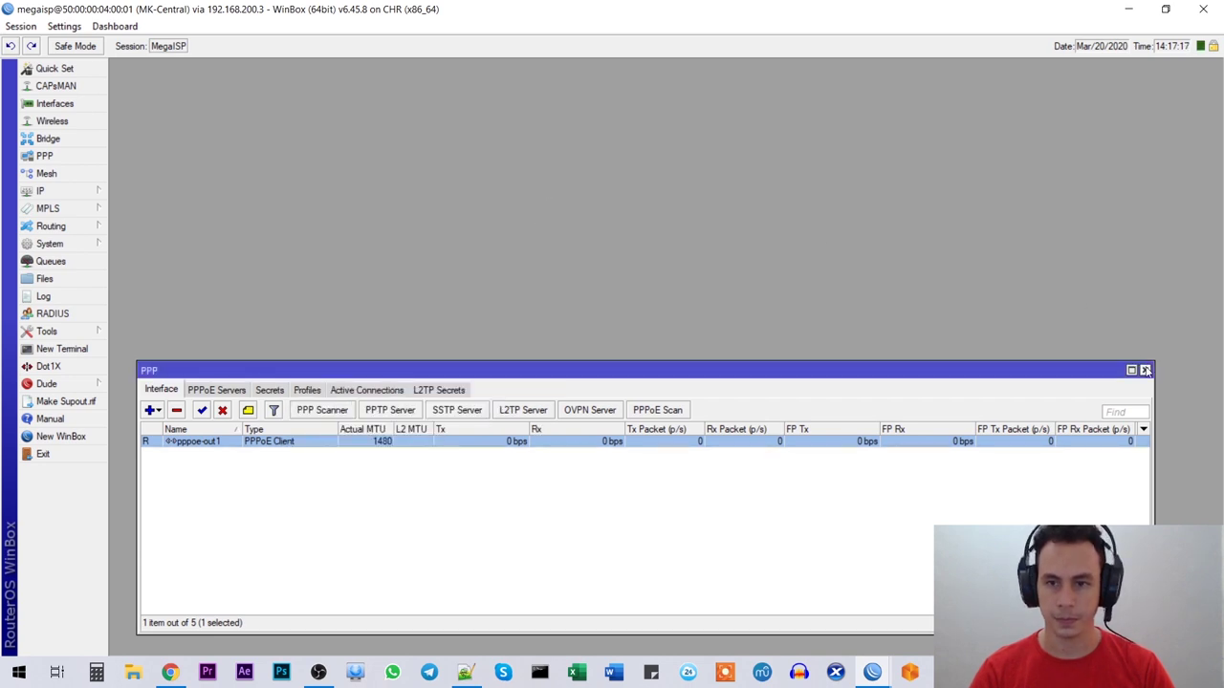
click(1144, 369)
click(96, 191)
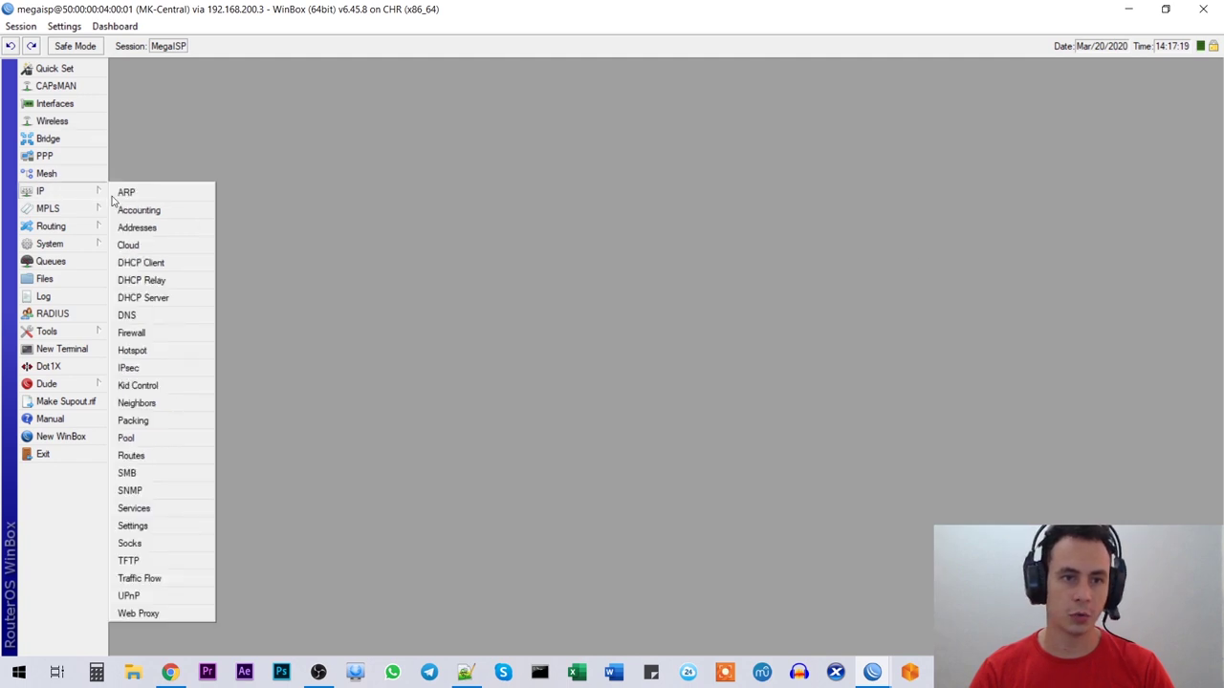
Step: Inspect the dynamic pppoe-out1 default route next to the ISP1 static route in the Route List
click(155, 457)
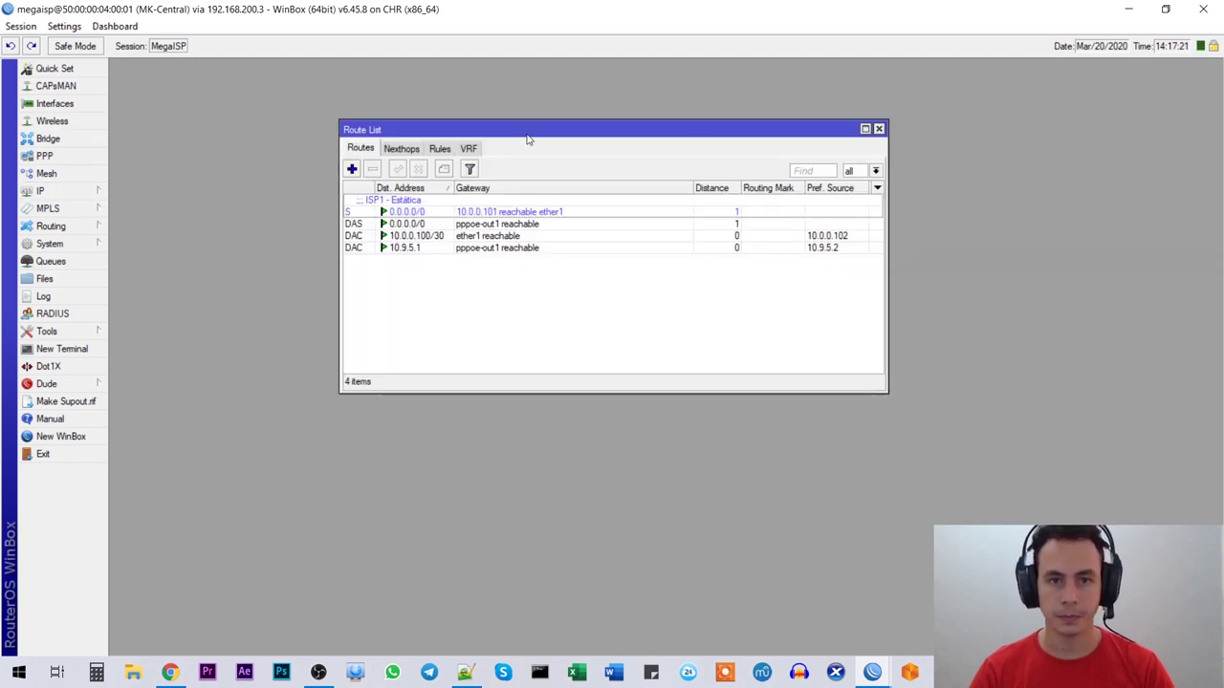
drag(527, 131, 456, 148)
click(346, 242)
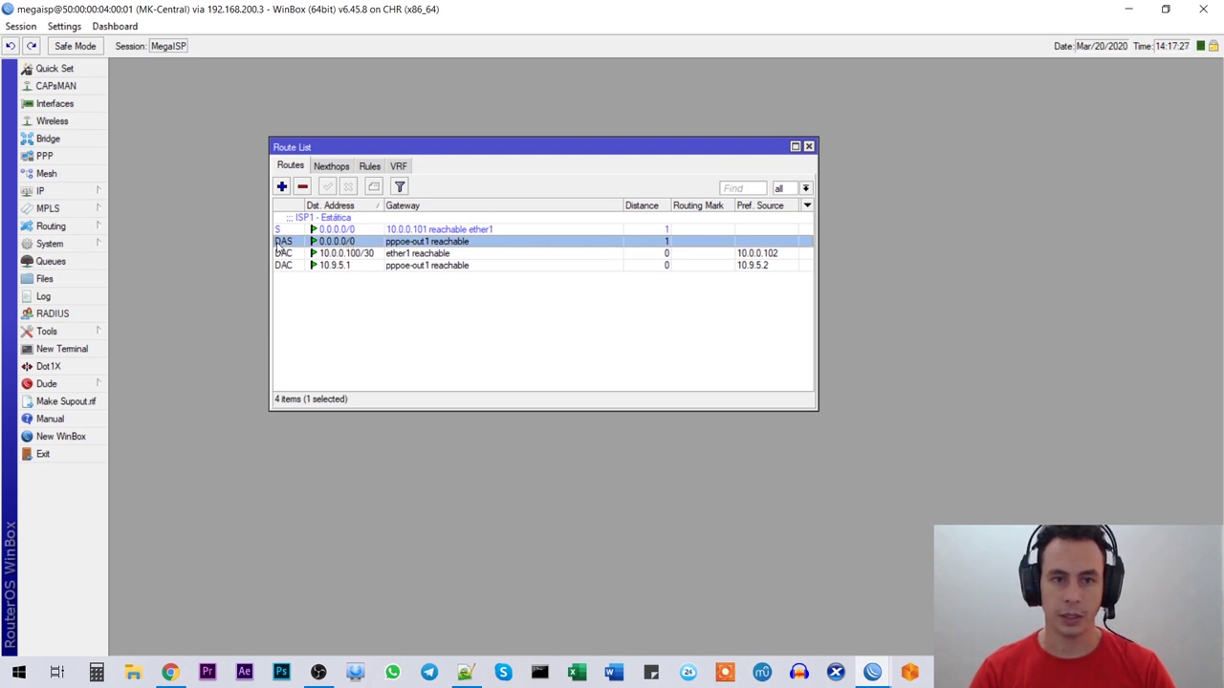
mouse_move(277, 247)
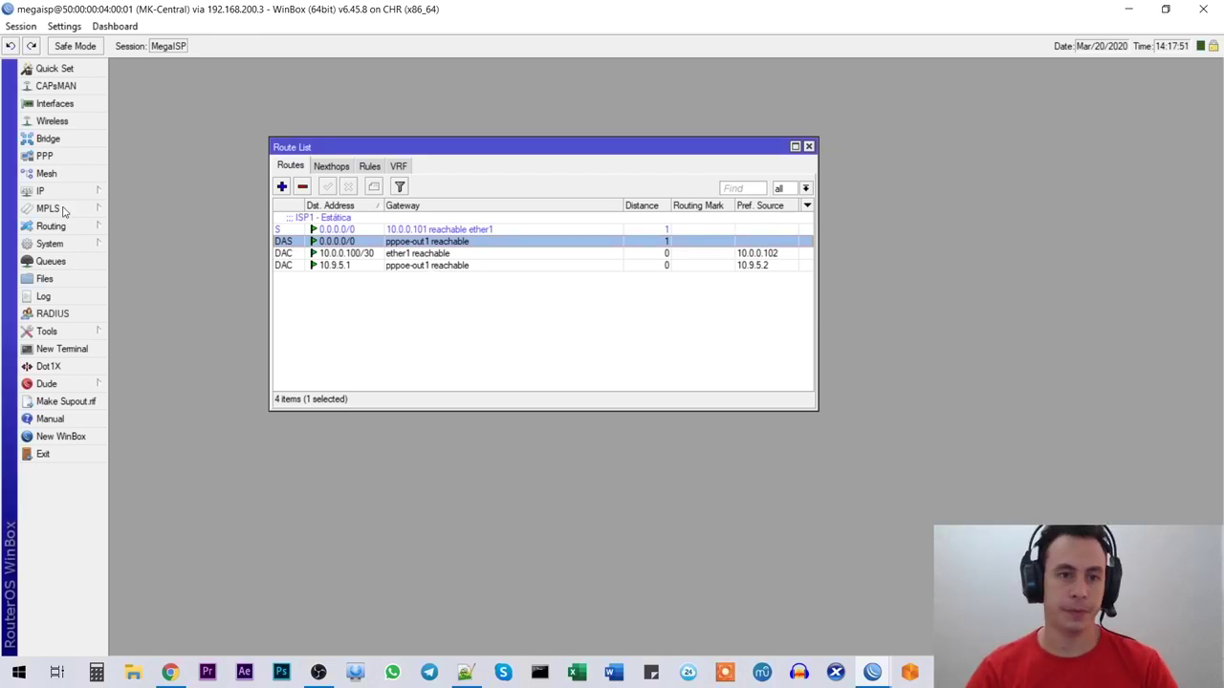
click(47, 154)
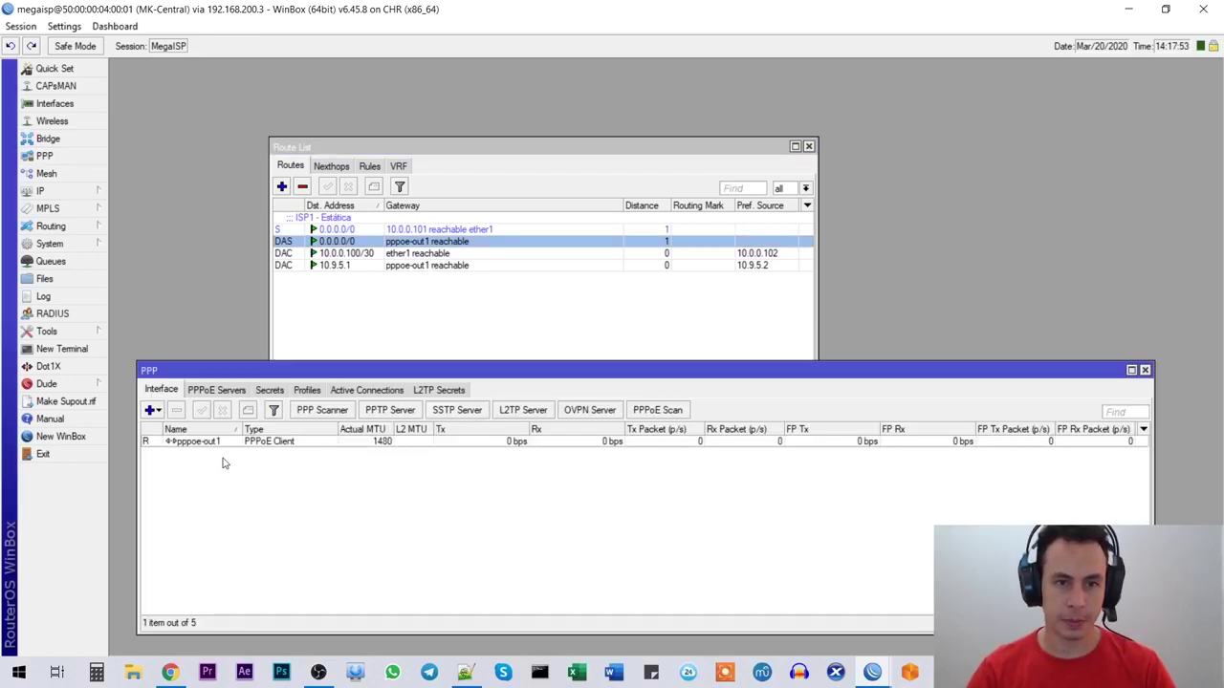
double_click(225, 444)
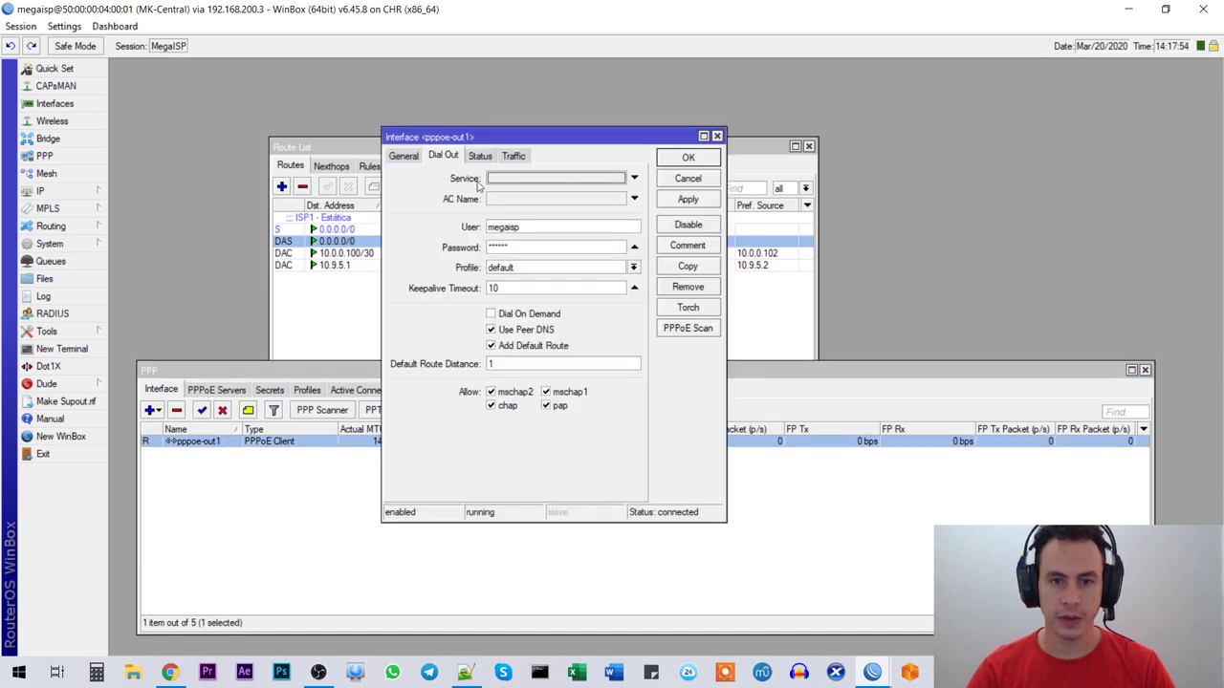
click(405, 156)
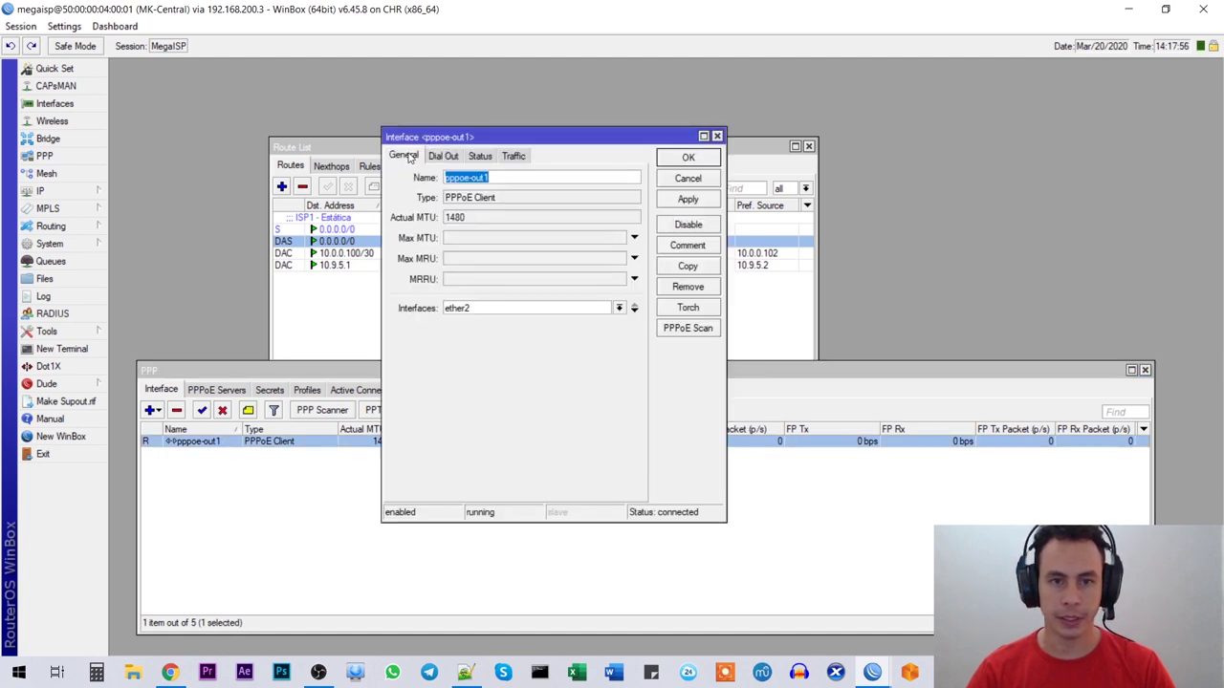
click(442, 157)
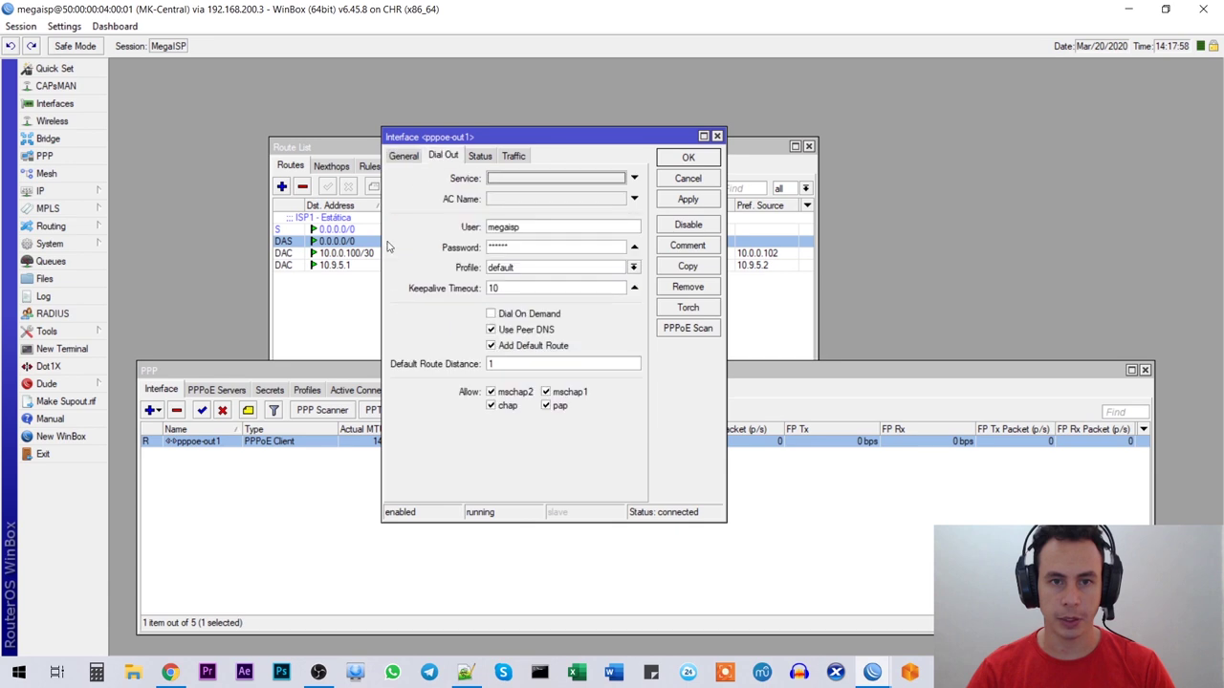
double_click(500, 361)
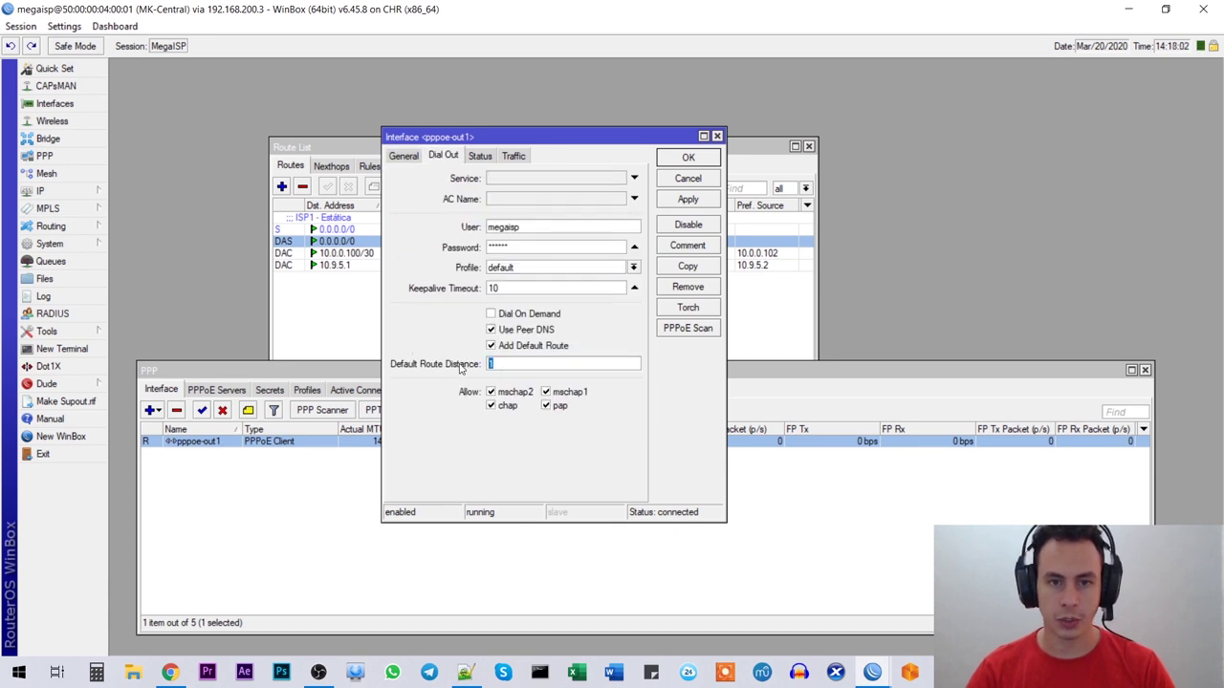
text(2)
click(671, 199)
click(683, 160)
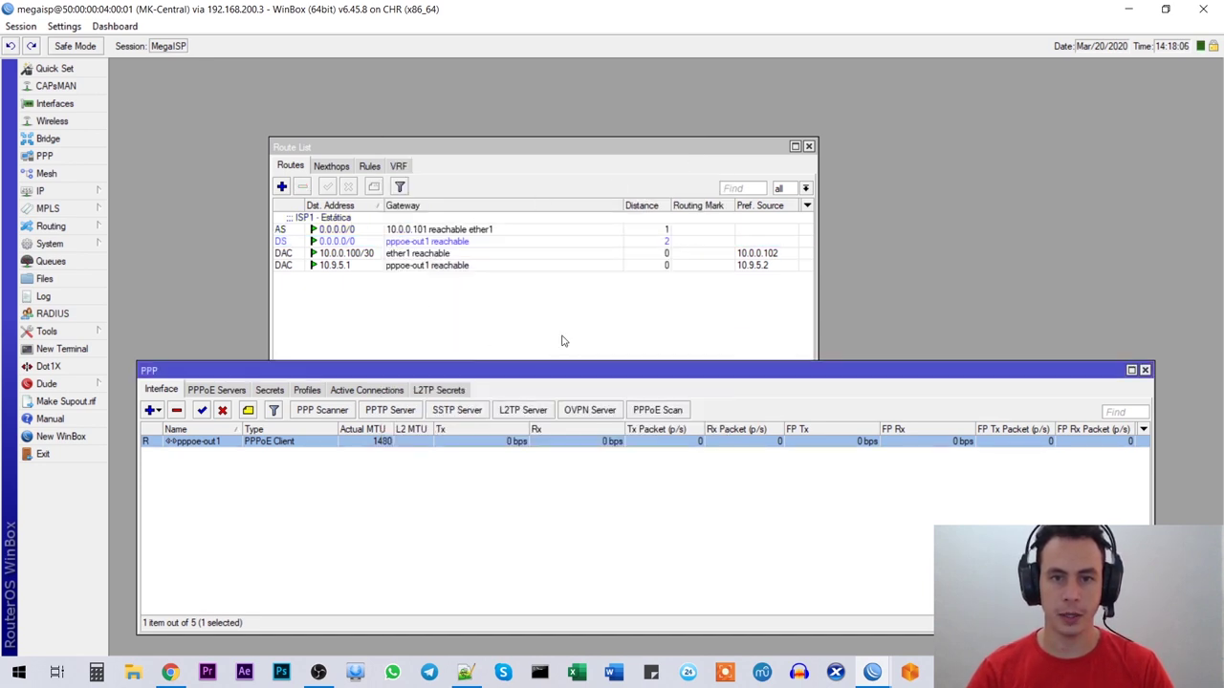
click(413, 242)
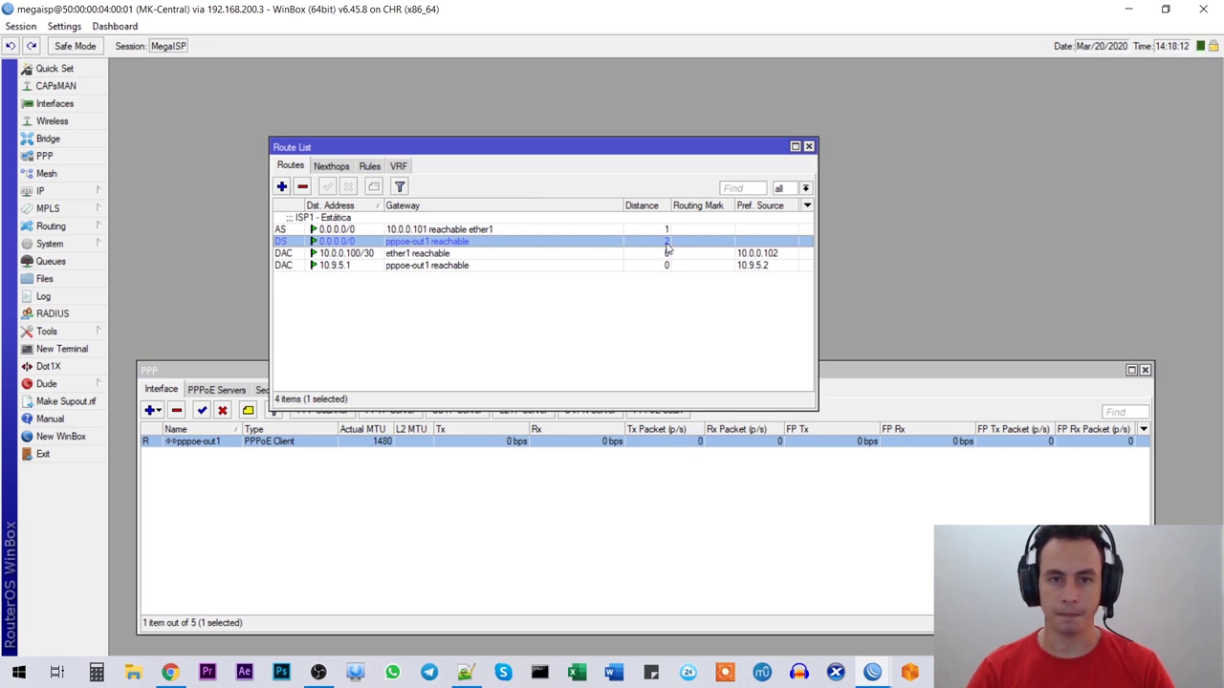
click(807, 146)
click(1145, 369)
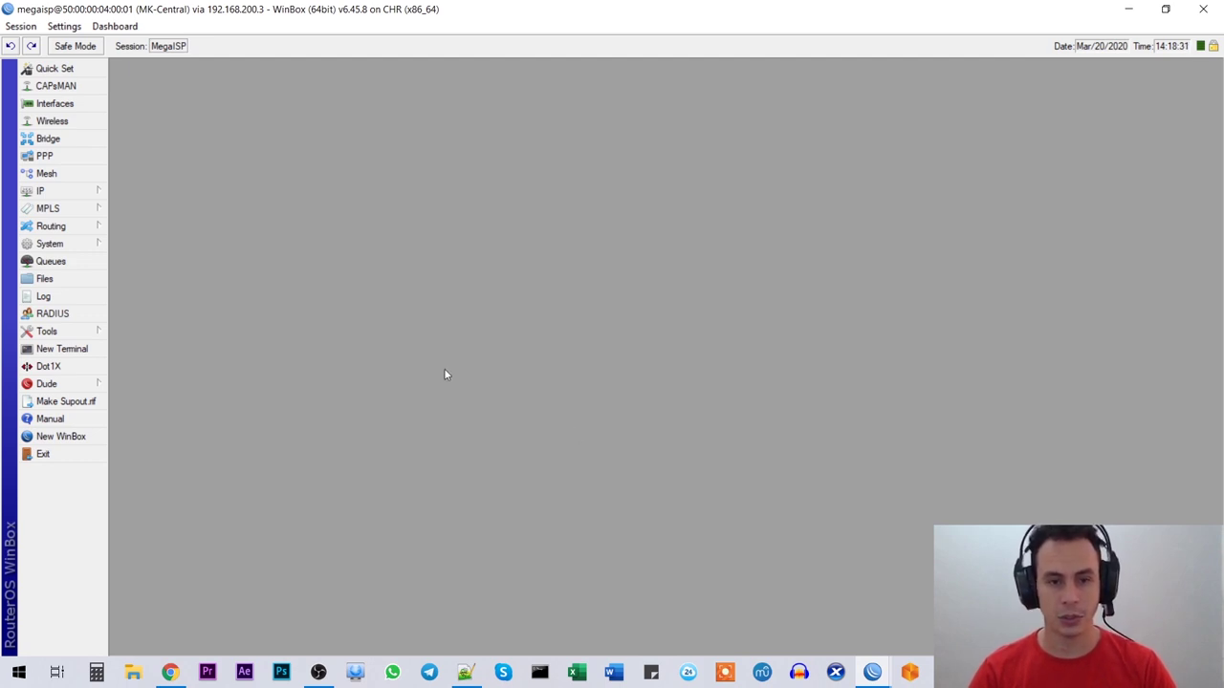
Step: Confirm in EVE-NG that ISP3_DHCP links to MK-Central's eth3, then return to WinBox
click(169, 672)
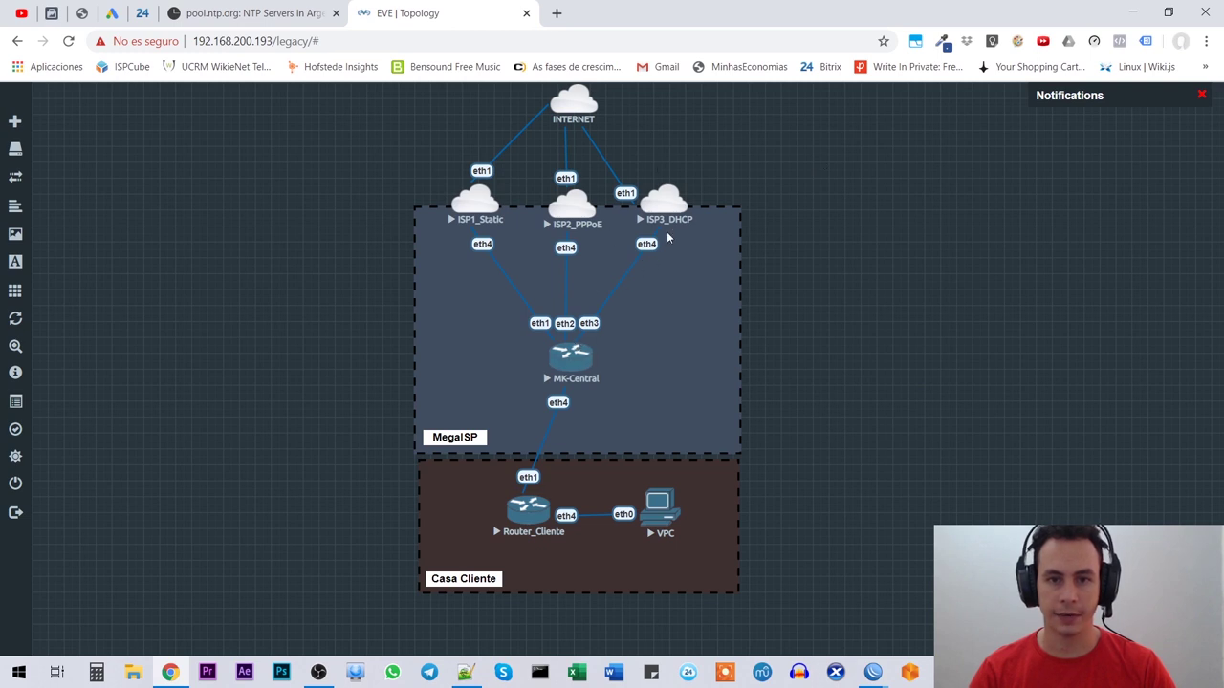
drag(676, 201, 590, 325)
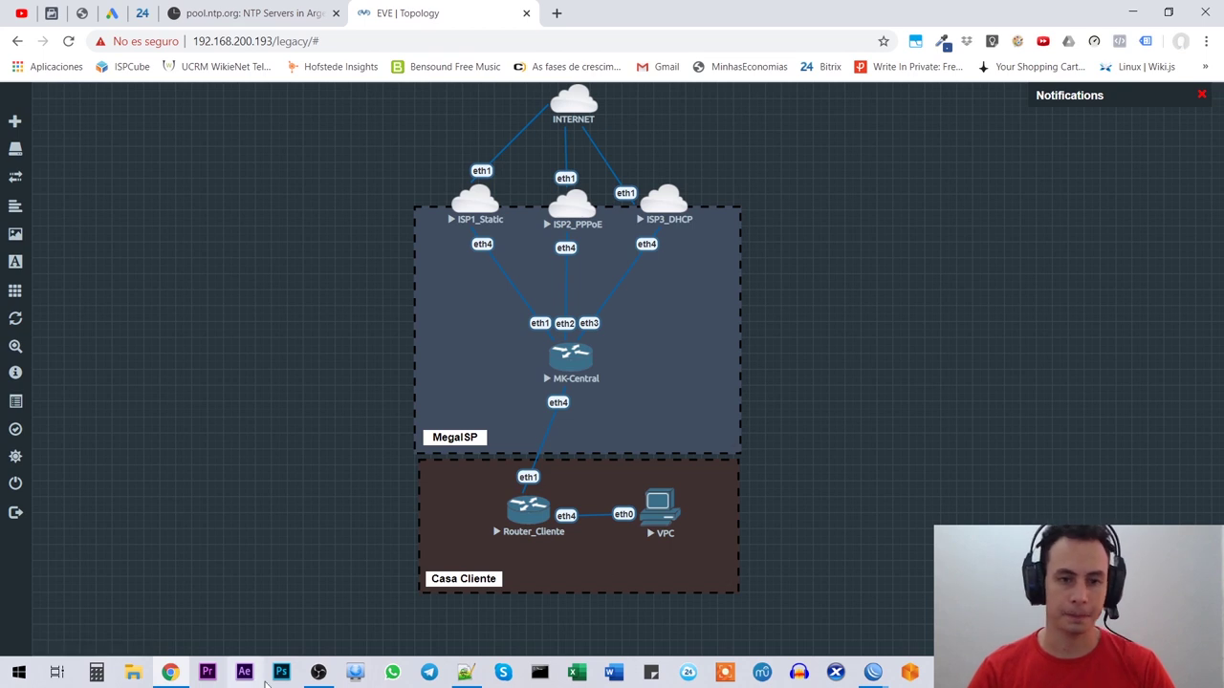
mouse_move(872, 672)
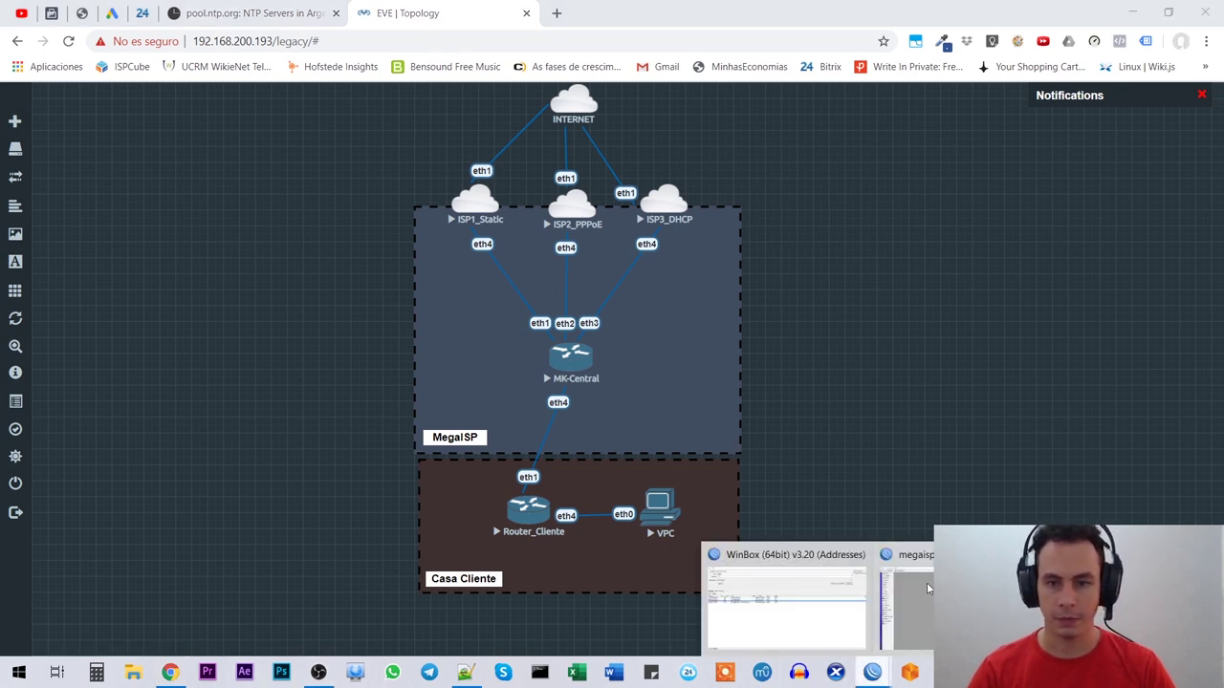
click(927, 590)
click(44, 192)
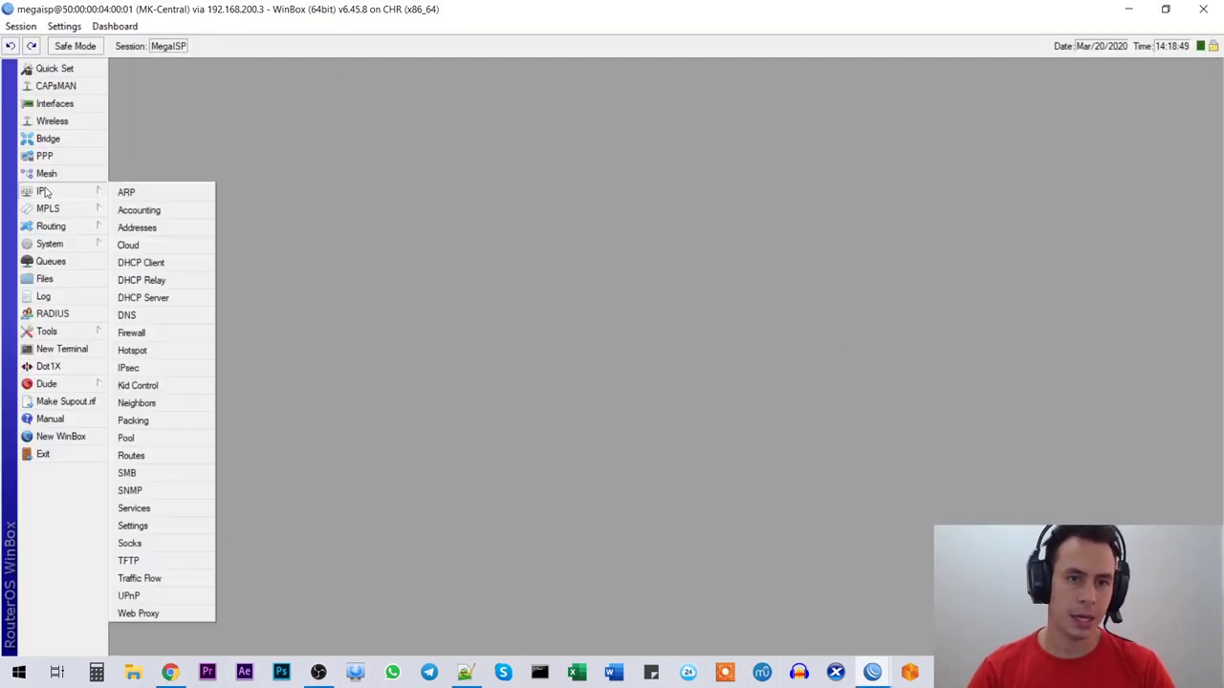
Step: Remove the existing ether1 DHCP client
click(165, 265)
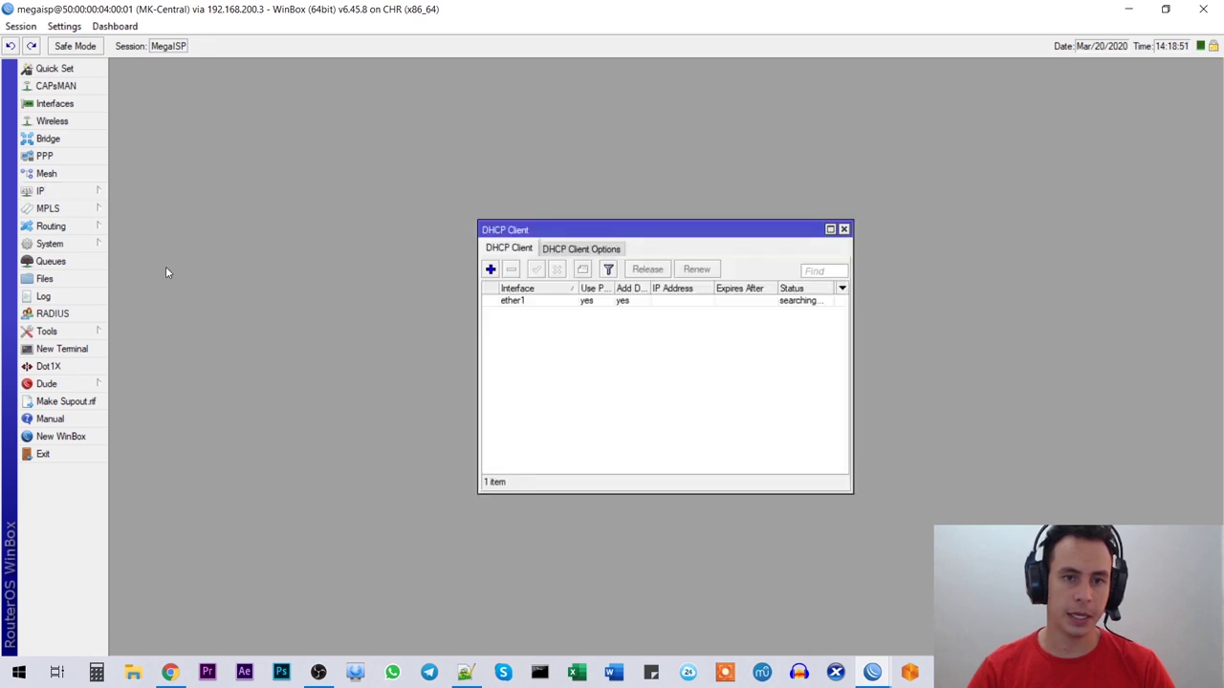
click(555, 305)
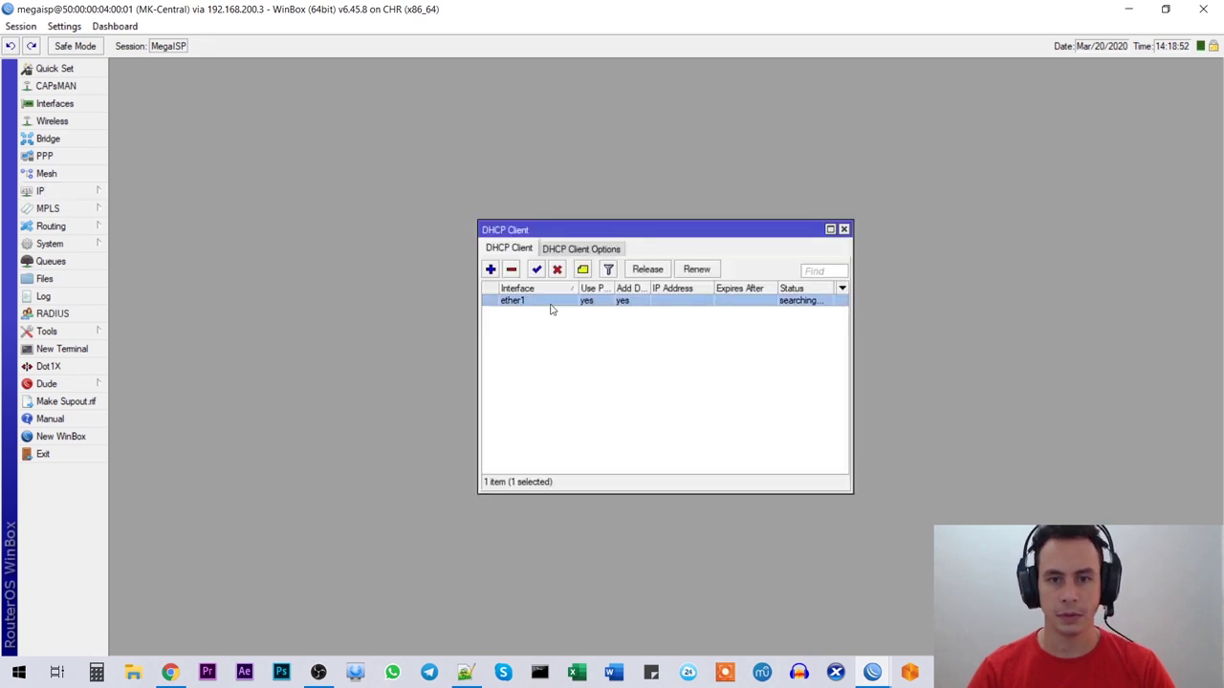
click(512, 270)
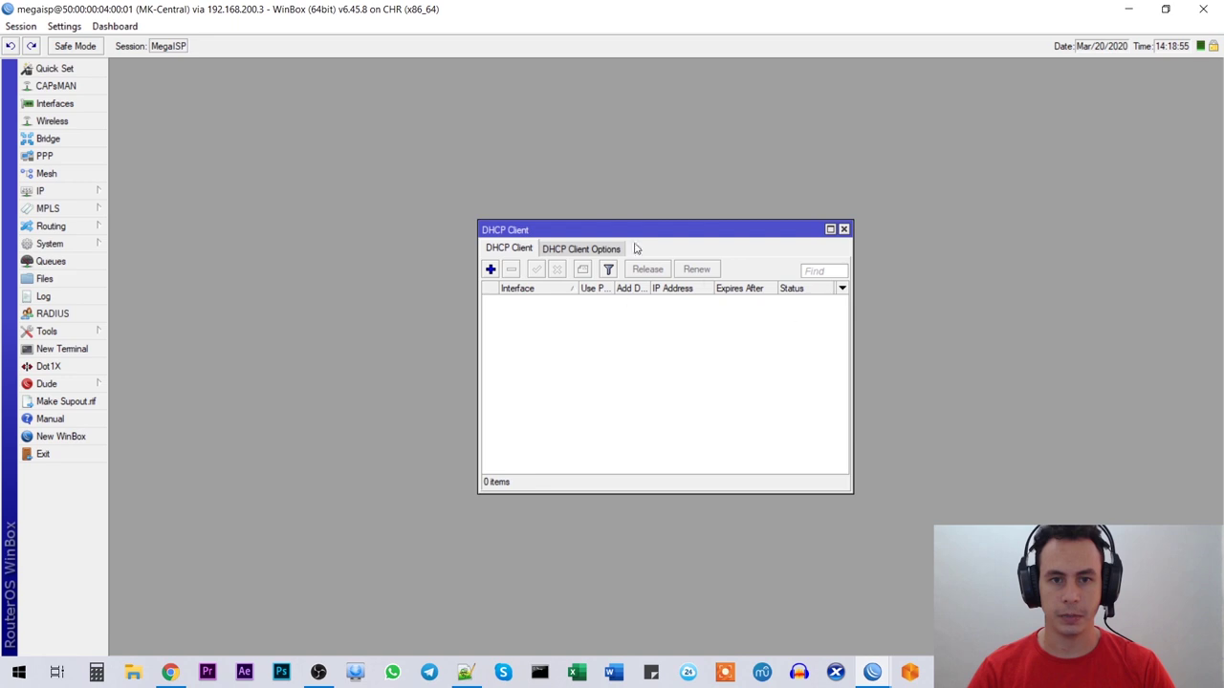
drag(597, 234, 519, 203)
Step: Add a DHCP client on ether3 with default route distance 3
click(412, 239)
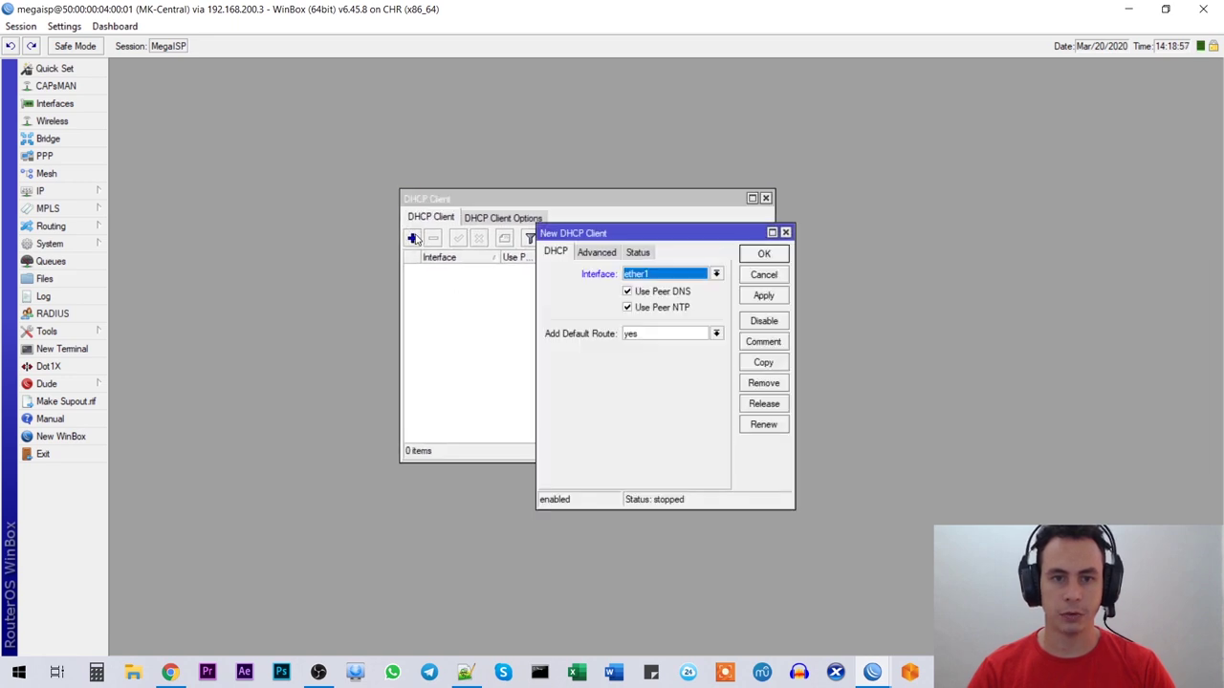
drag(662, 240, 540, 290)
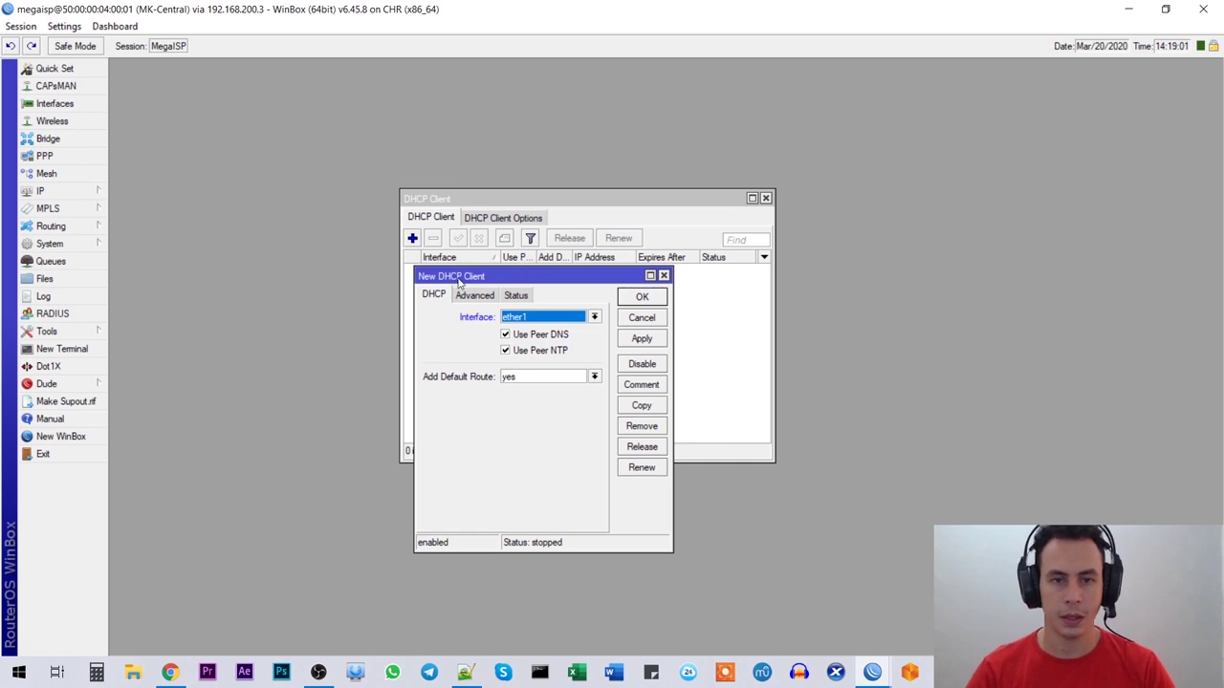
click(553, 322)
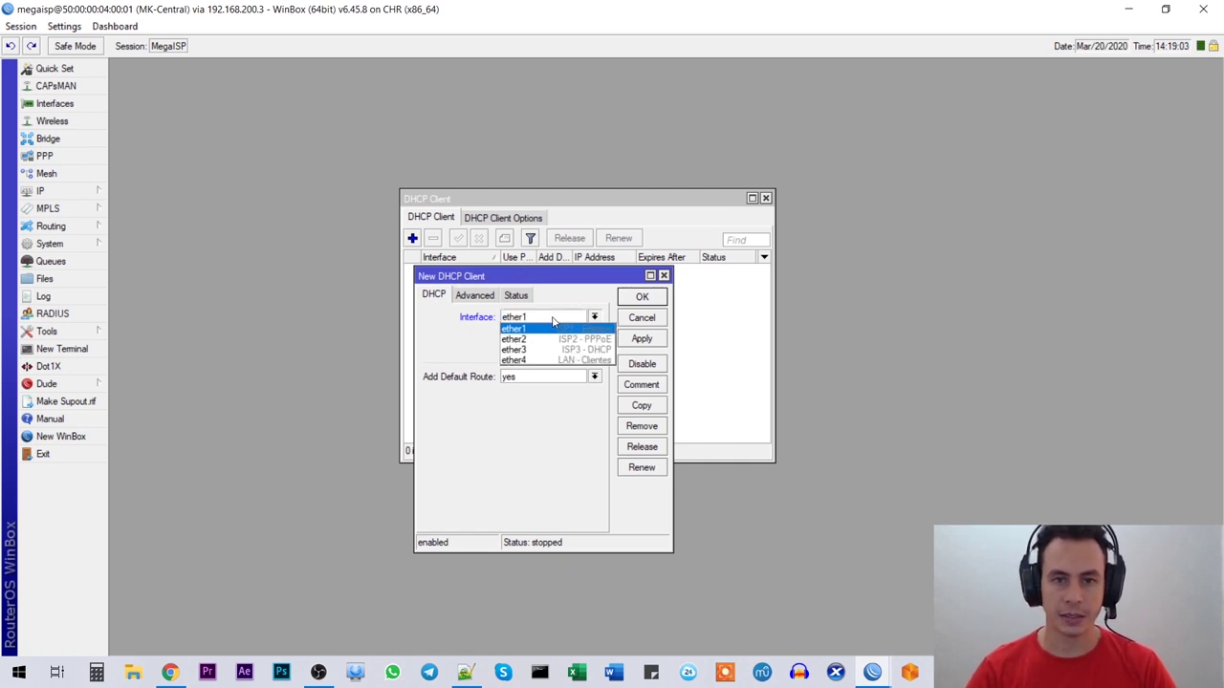
click(673, 317)
drag(674, 322, 811, 321)
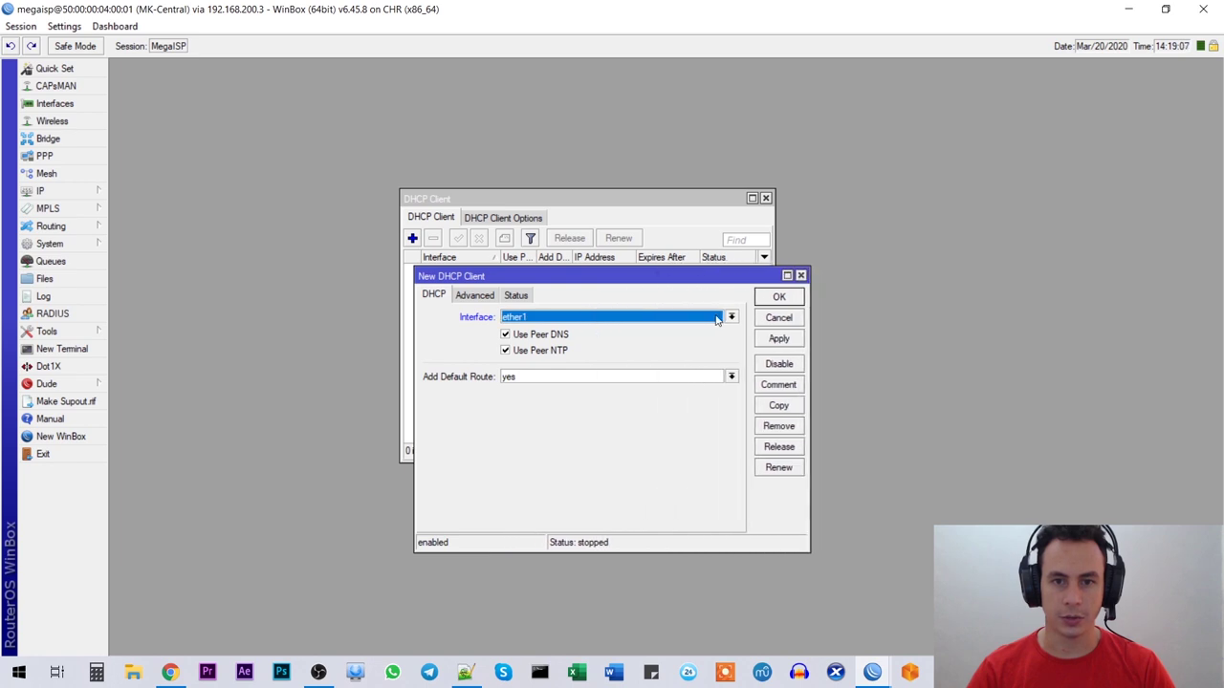
click(721, 322)
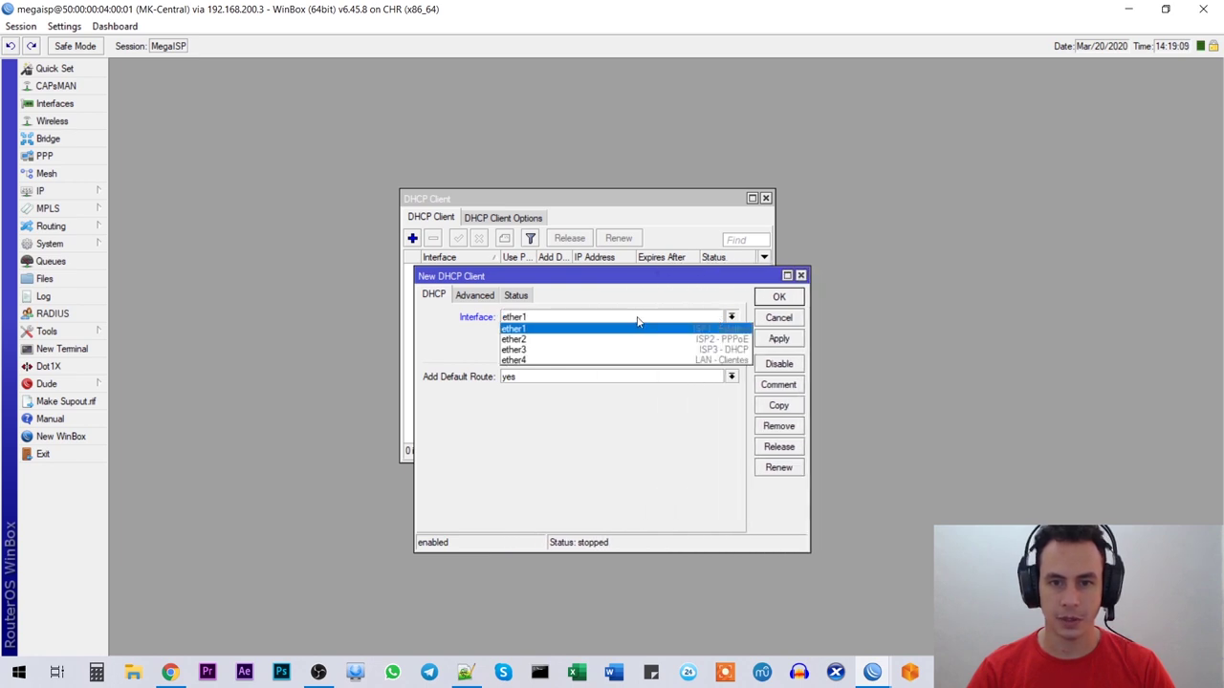
click(524, 349)
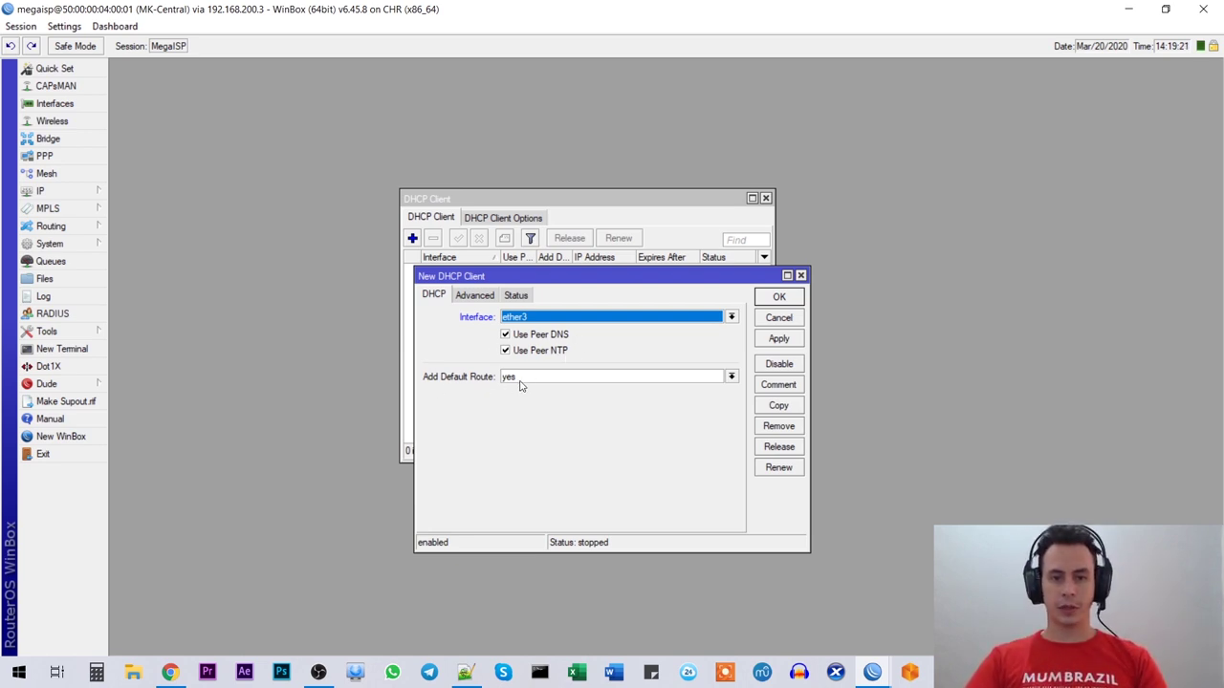
click(473, 295)
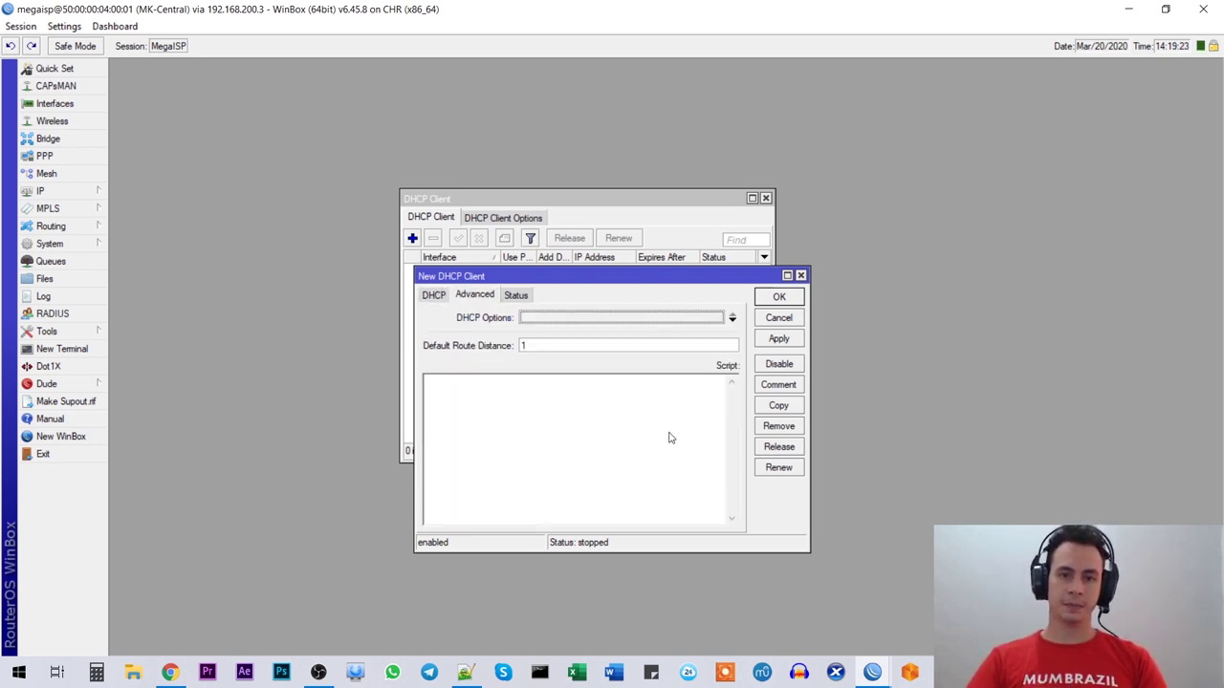
click(537, 346)
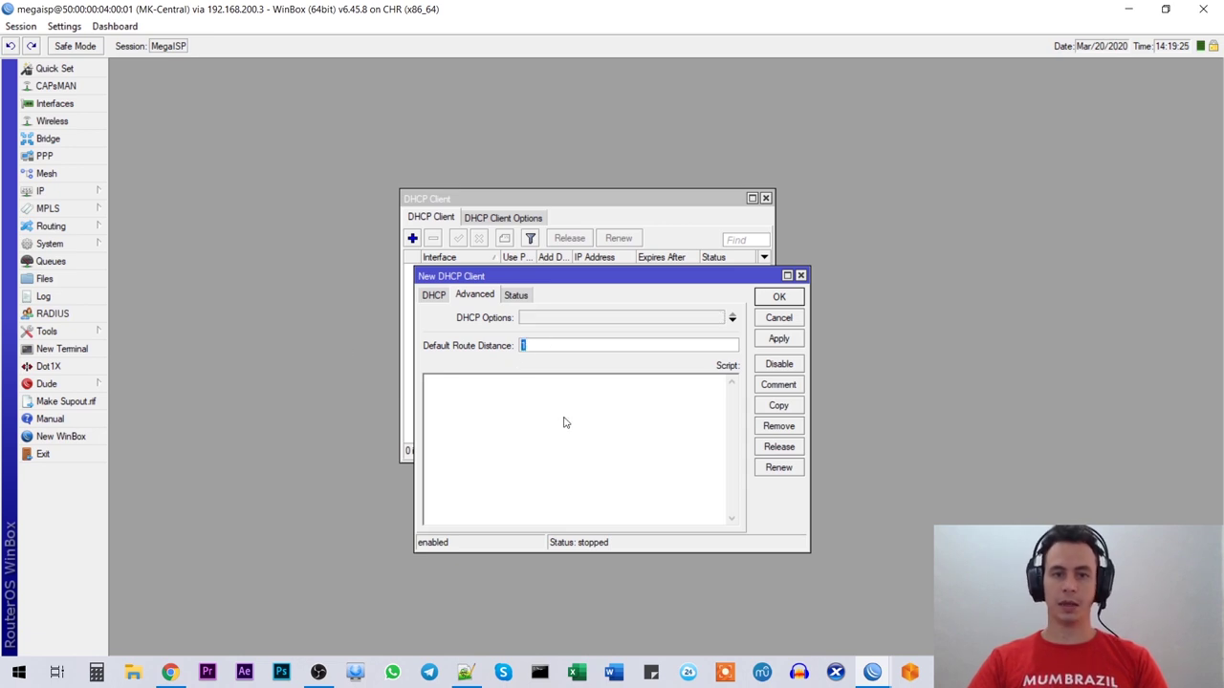
text(3)
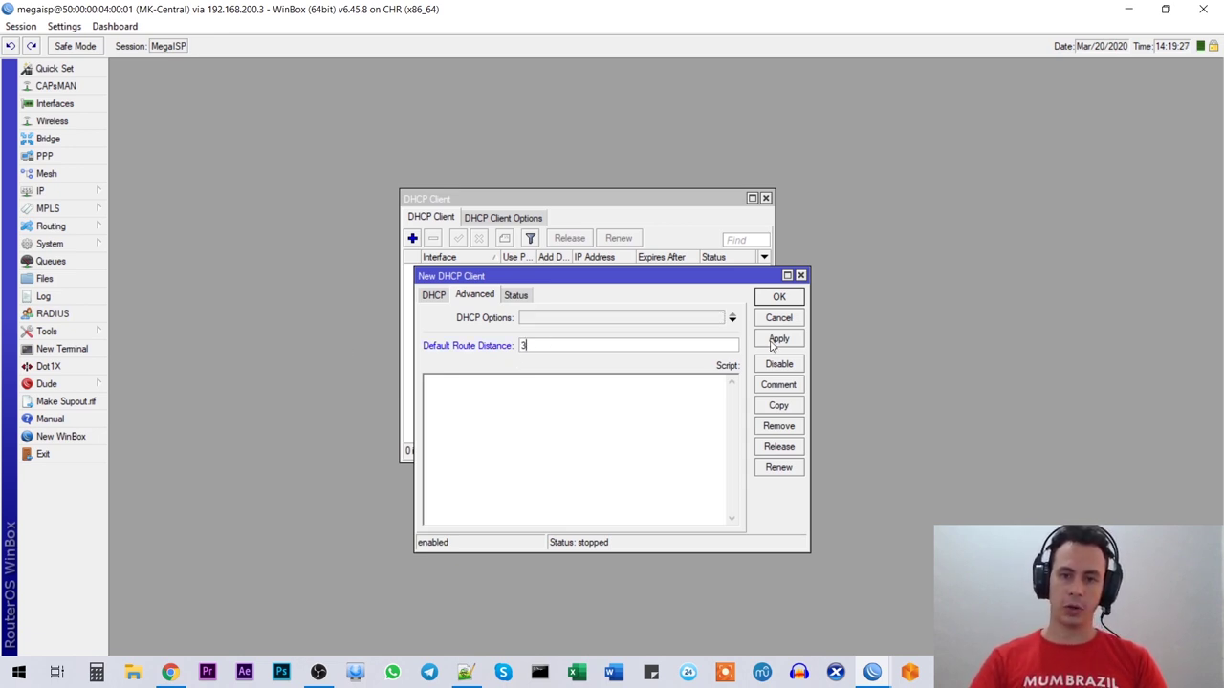
click(776, 341)
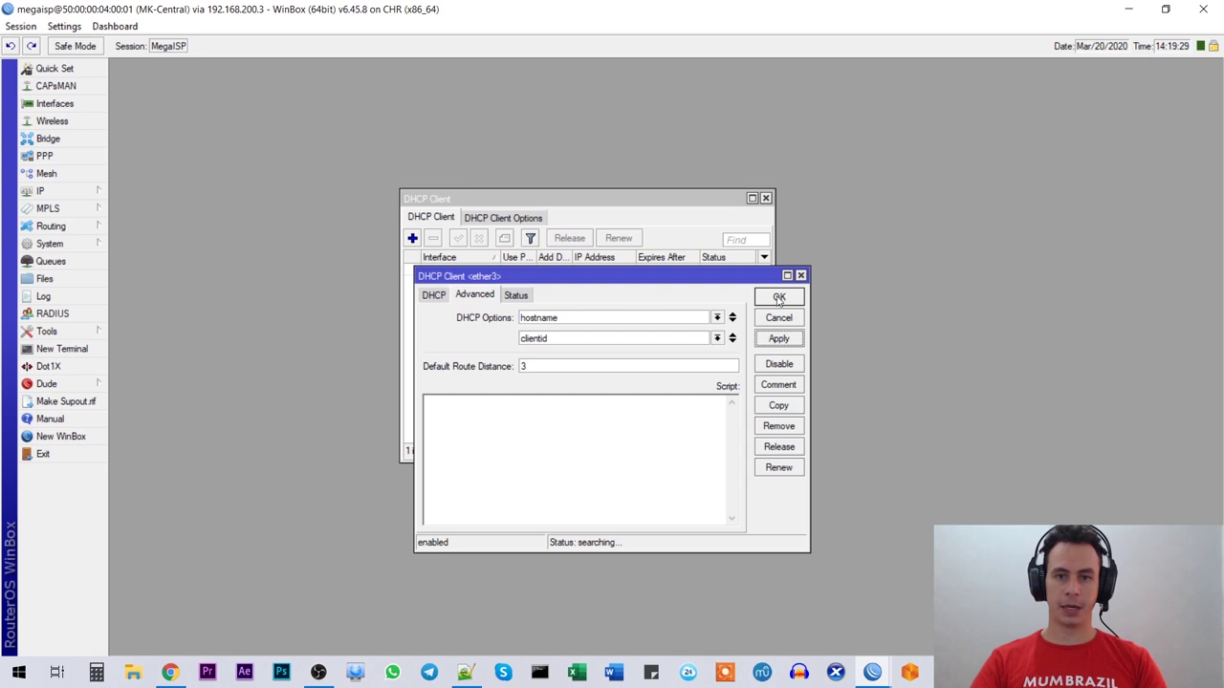
click(780, 298)
Step: Check the ether3 client is bound to 10.7.25.1/24, then close the DHCP client list
click(516, 270)
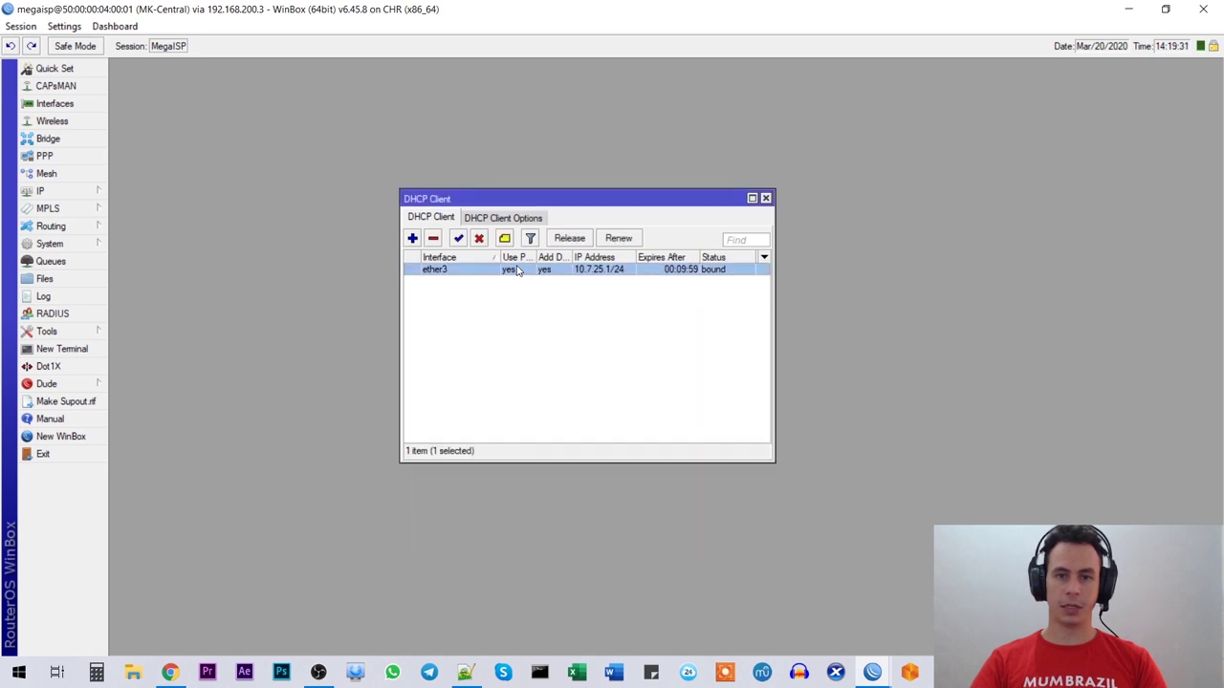
drag(775, 283, 1058, 248)
drag(633, 257, 670, 258)
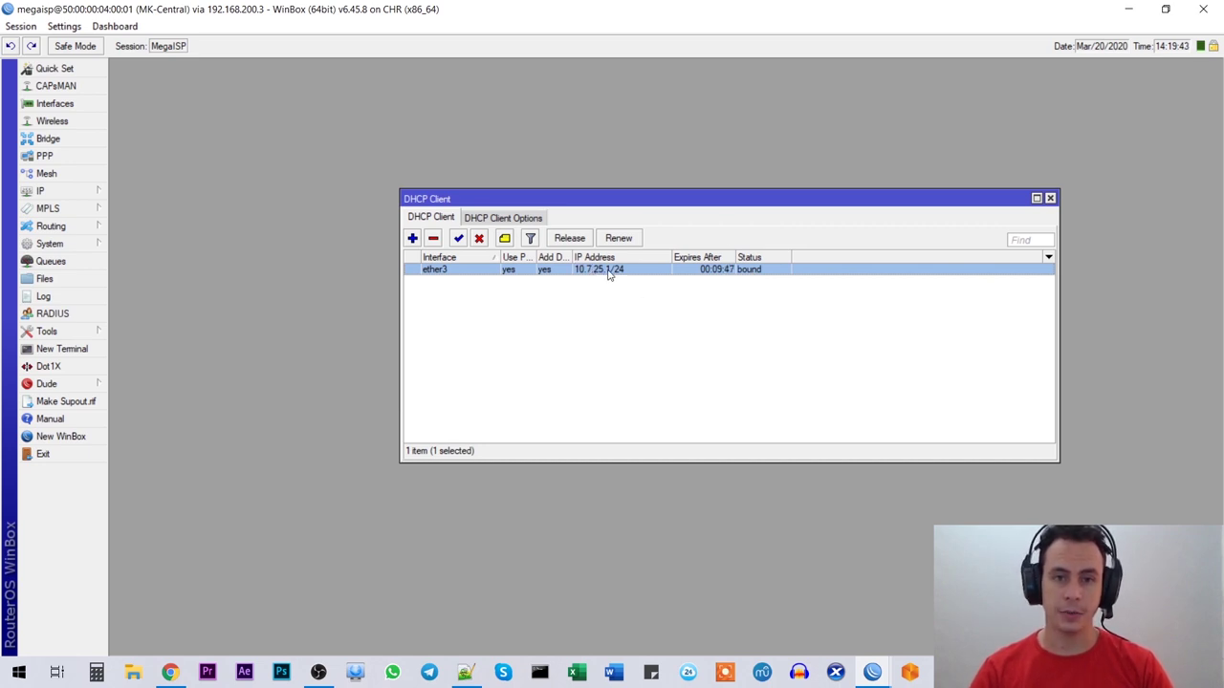
click(1050, 198)
click(63, 192)
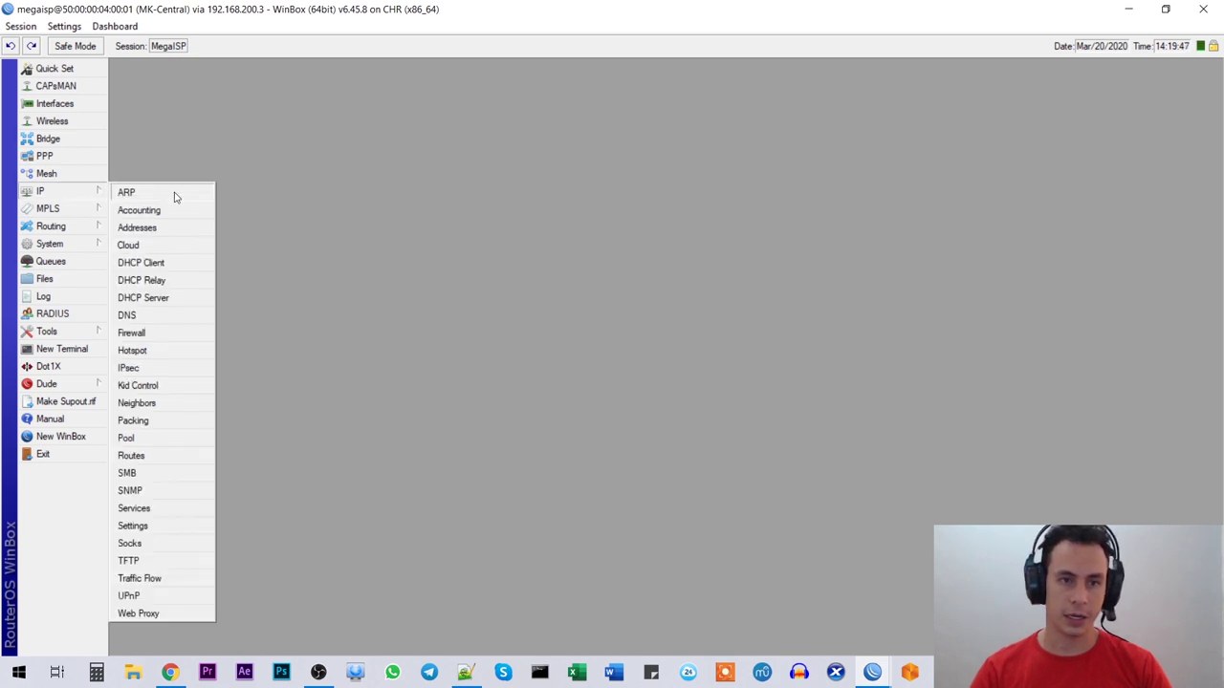
Step: Confirm the address list shows 10.7.25.1/24 on ether3
click(136, 227)
drag(546, 245, 895, 245)
click(365, 291)
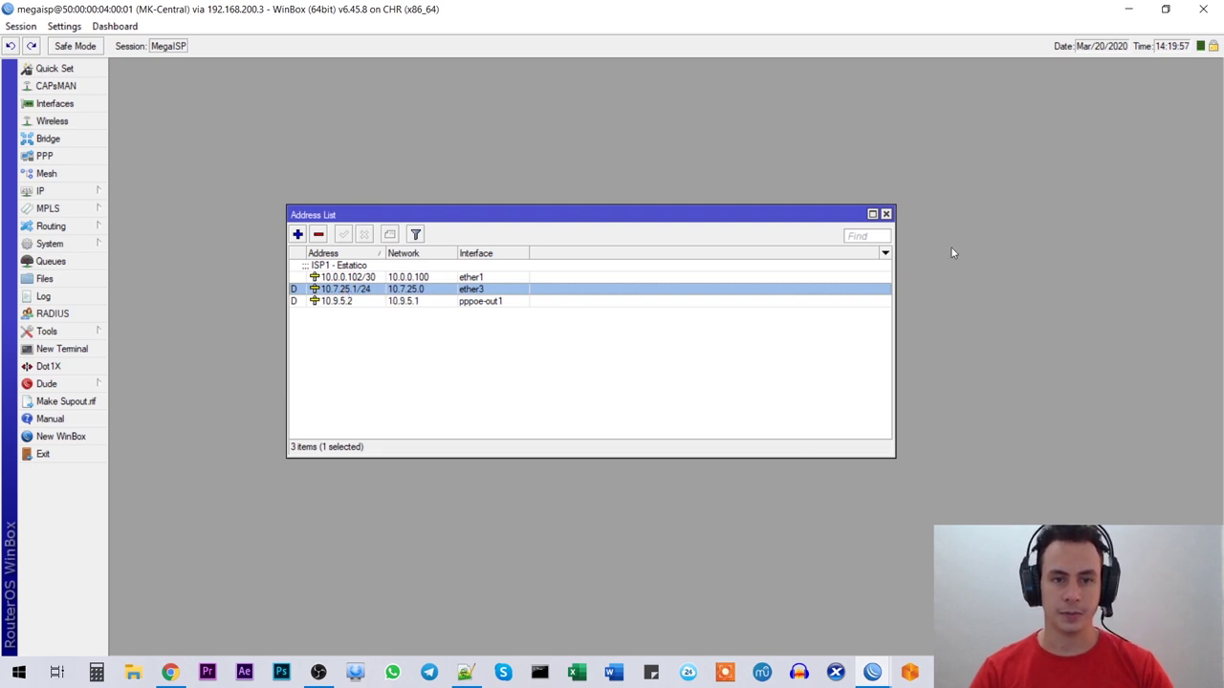
click(885, 215)
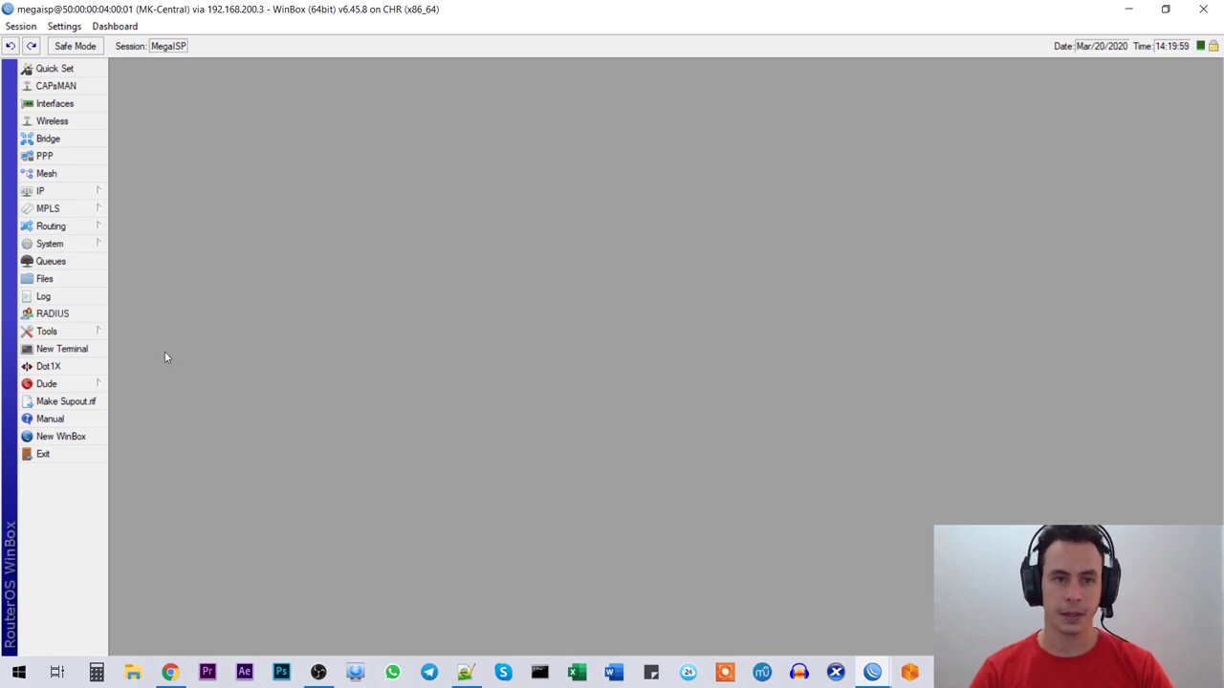
Step: Confirm the distance-3 default route via 10.7.25.2, then return to the EVE-NG topology
click(67, 194)
click(131, 456)
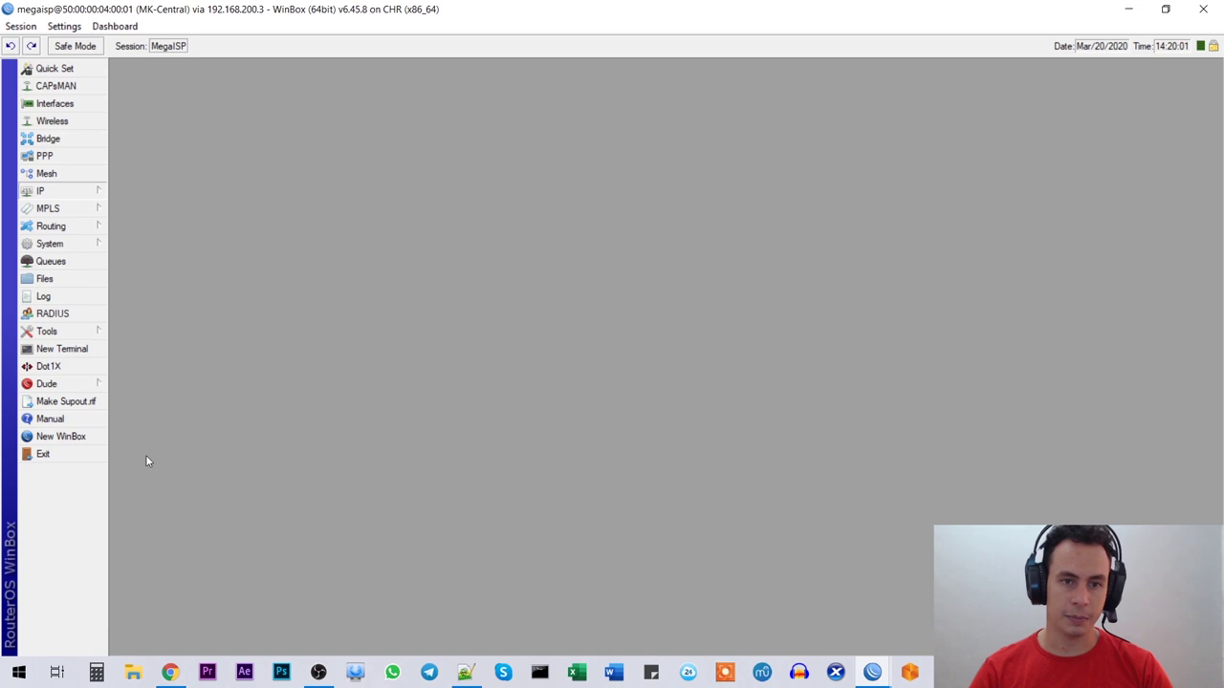
drag(815, 407, 1151, 524)
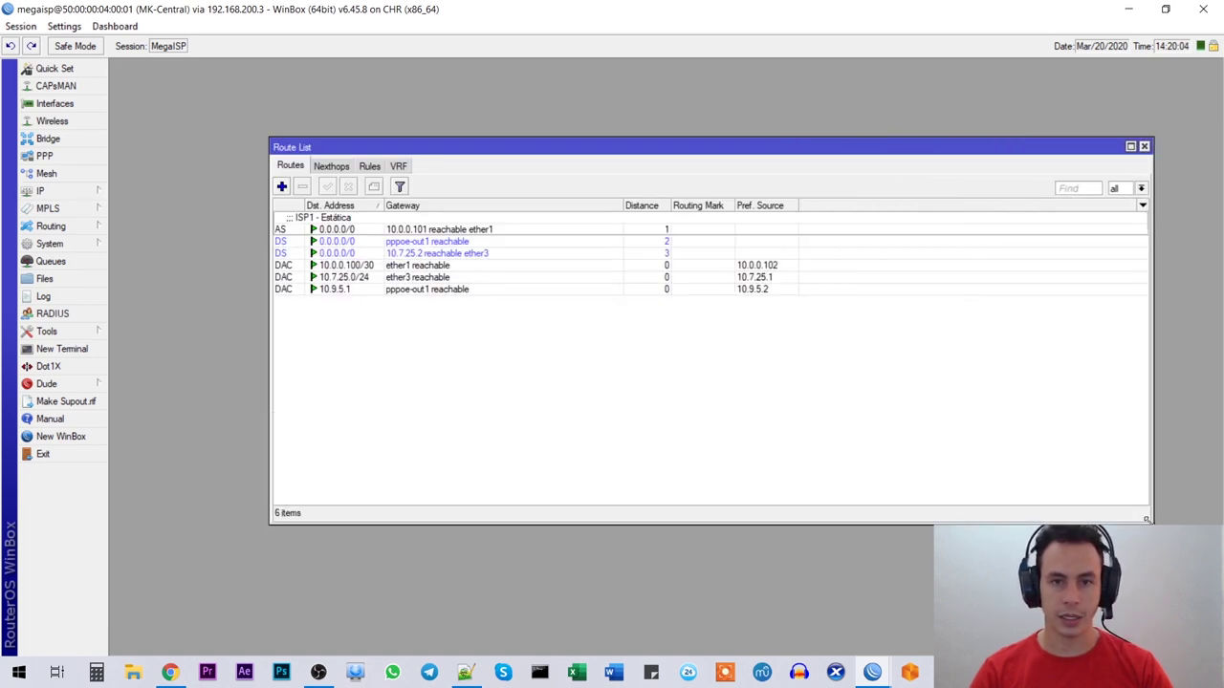
click(335, 253)
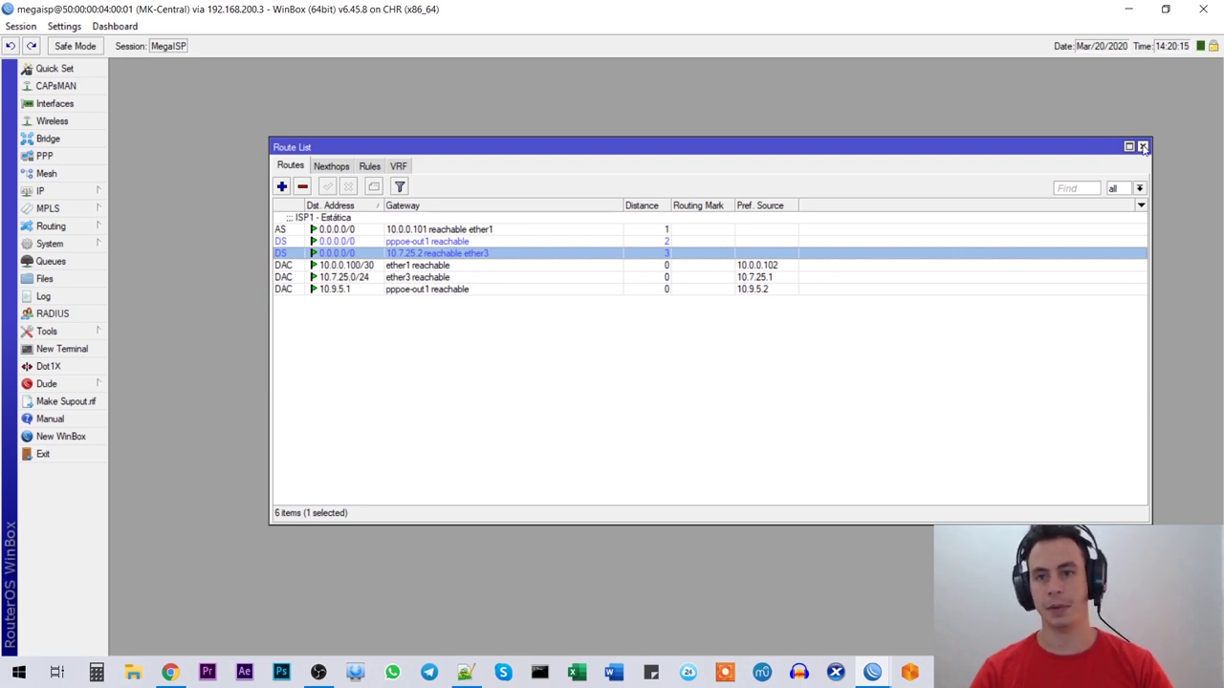
click(1143, 147)
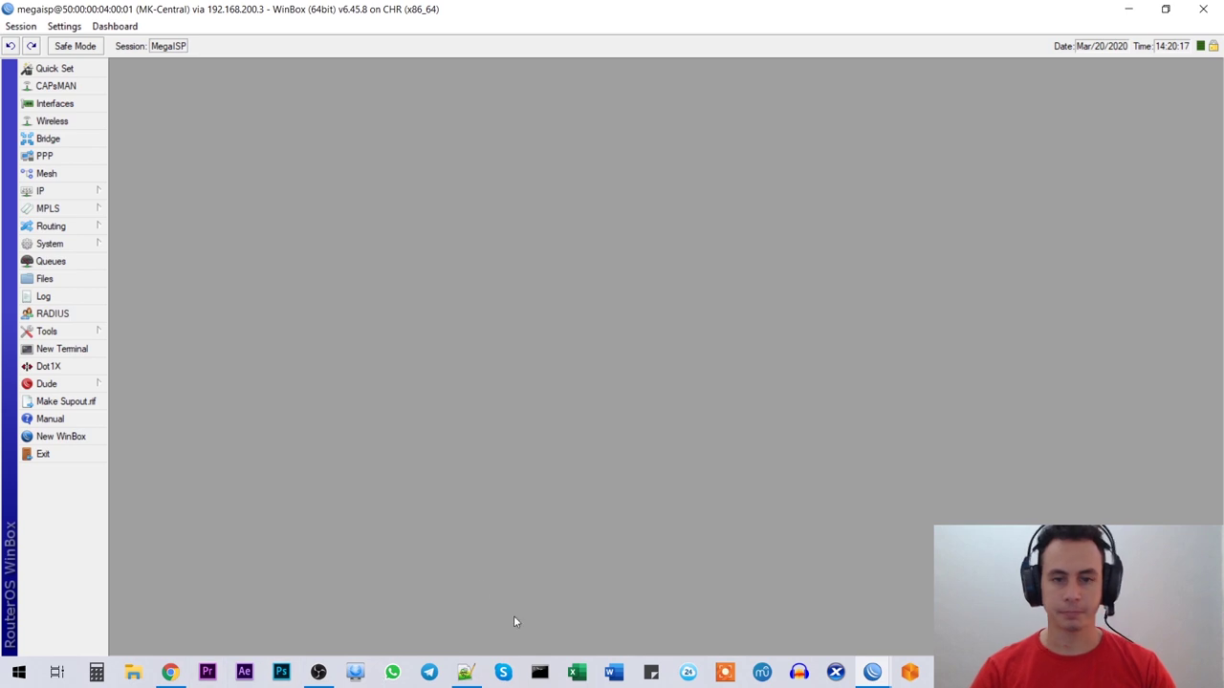
click(169, 672)
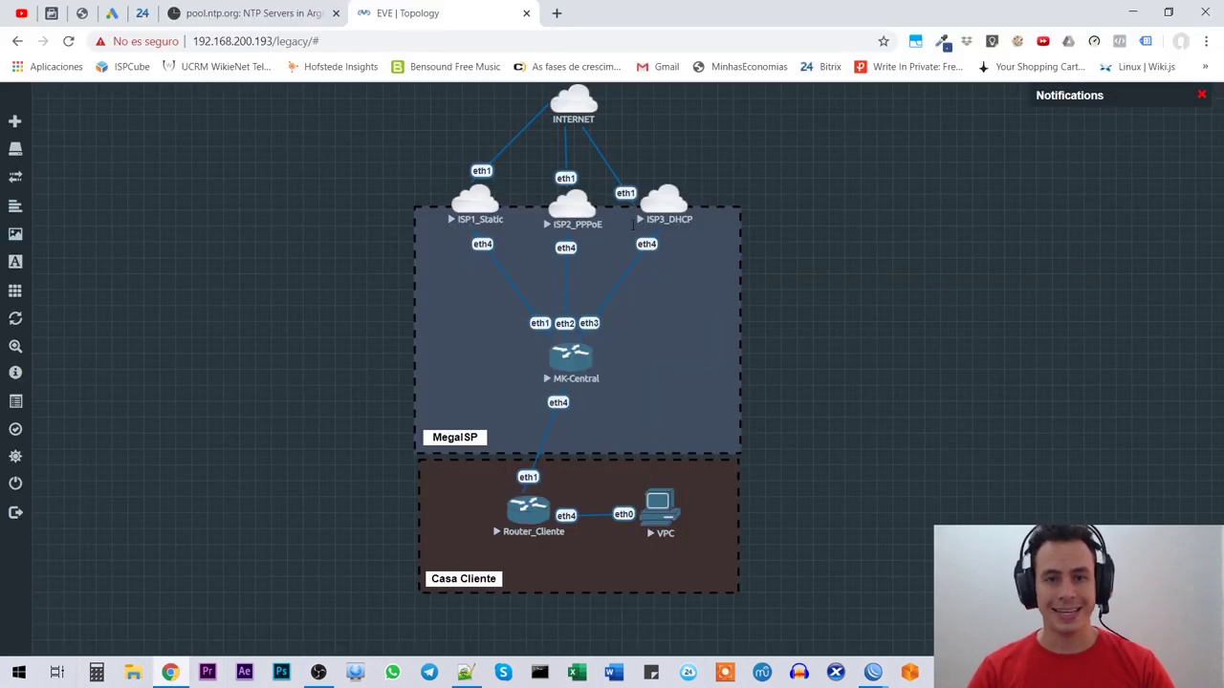
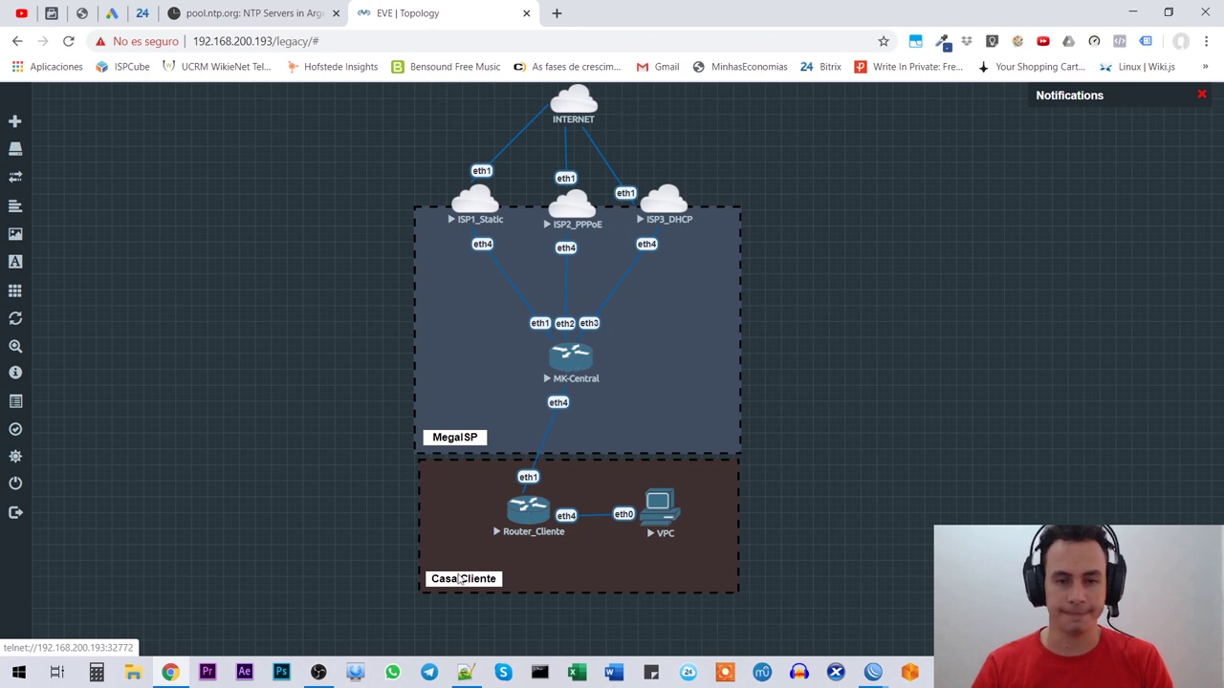
Step: Review the Notepad++ checklist's links, backup and PPPoE Server/Client heading
click(465, 672)
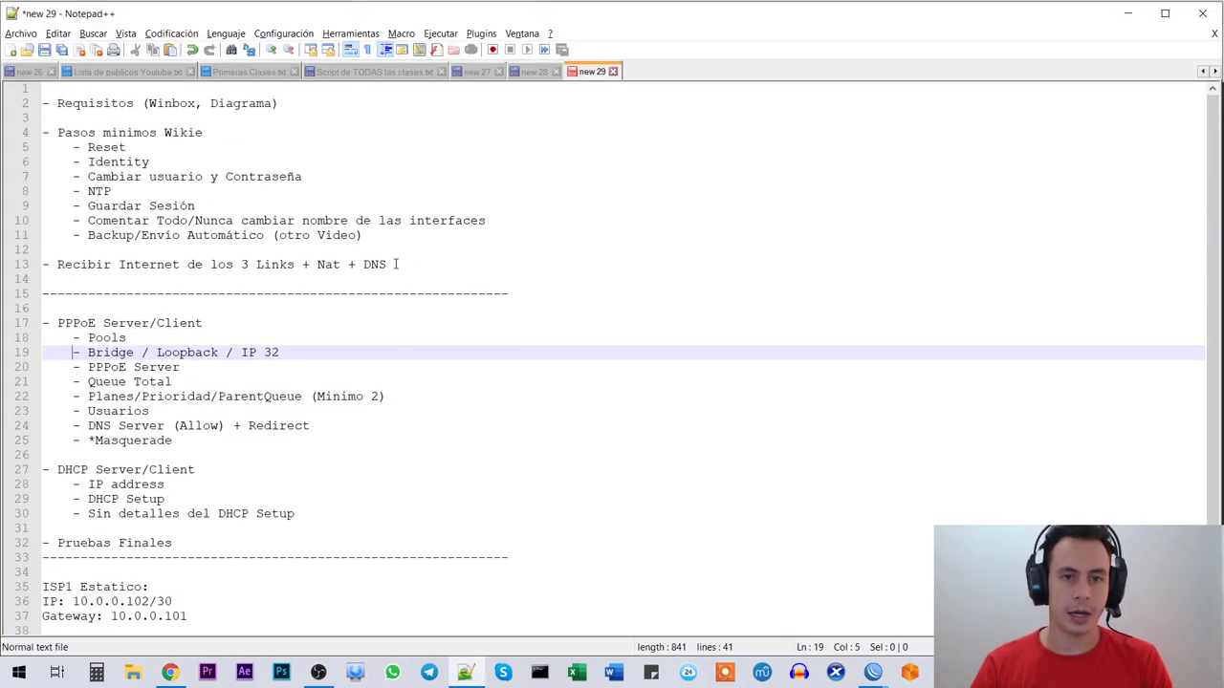
click(402, 264)
click(42, 235)
click(188, 294)
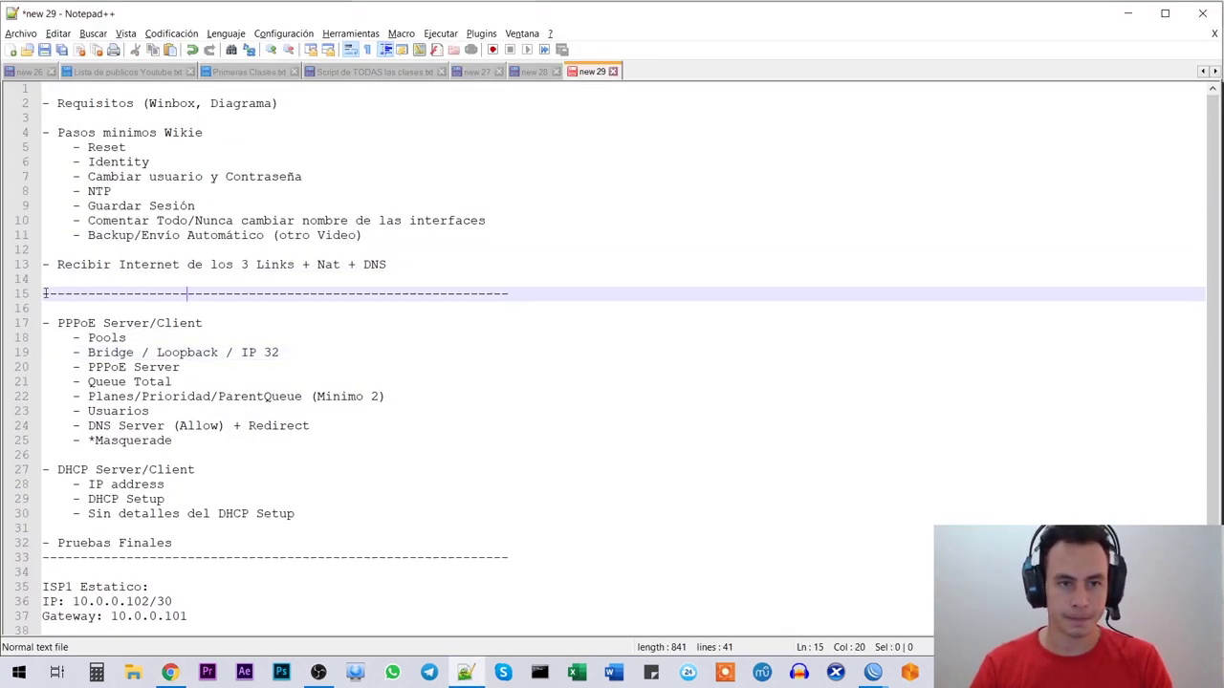
click(42, 322)
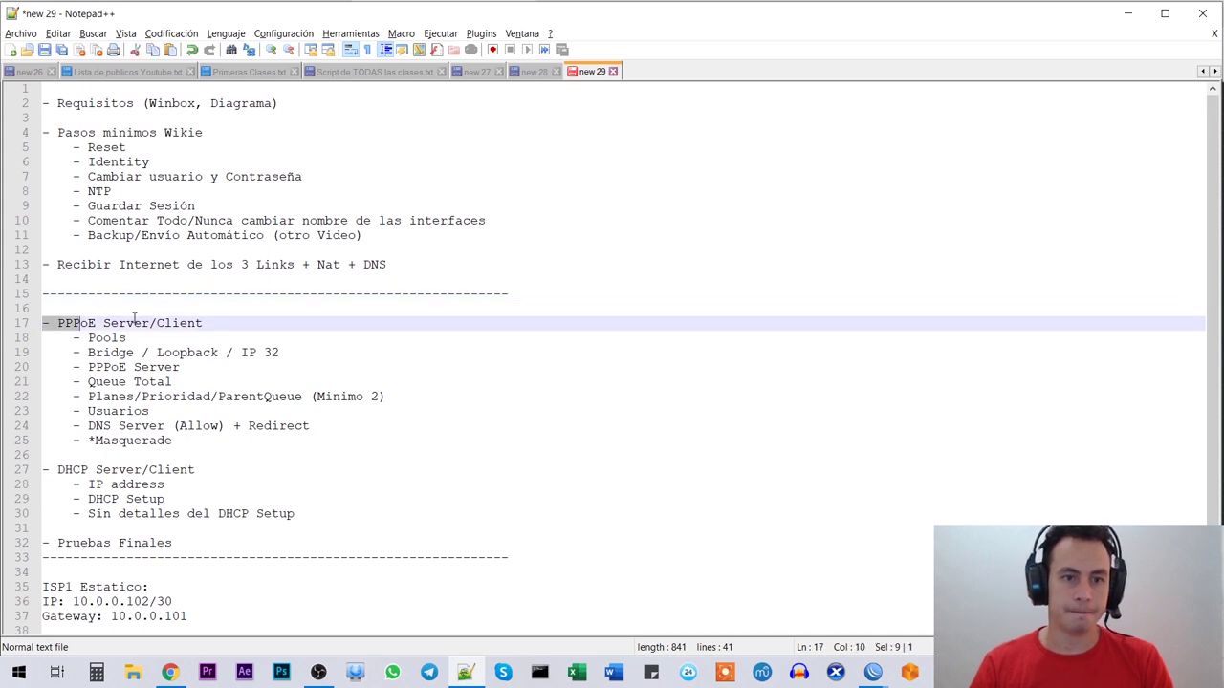
key(Up)
drag(56, 322, 157, 324)
click(199, 325)
click(335, 322)
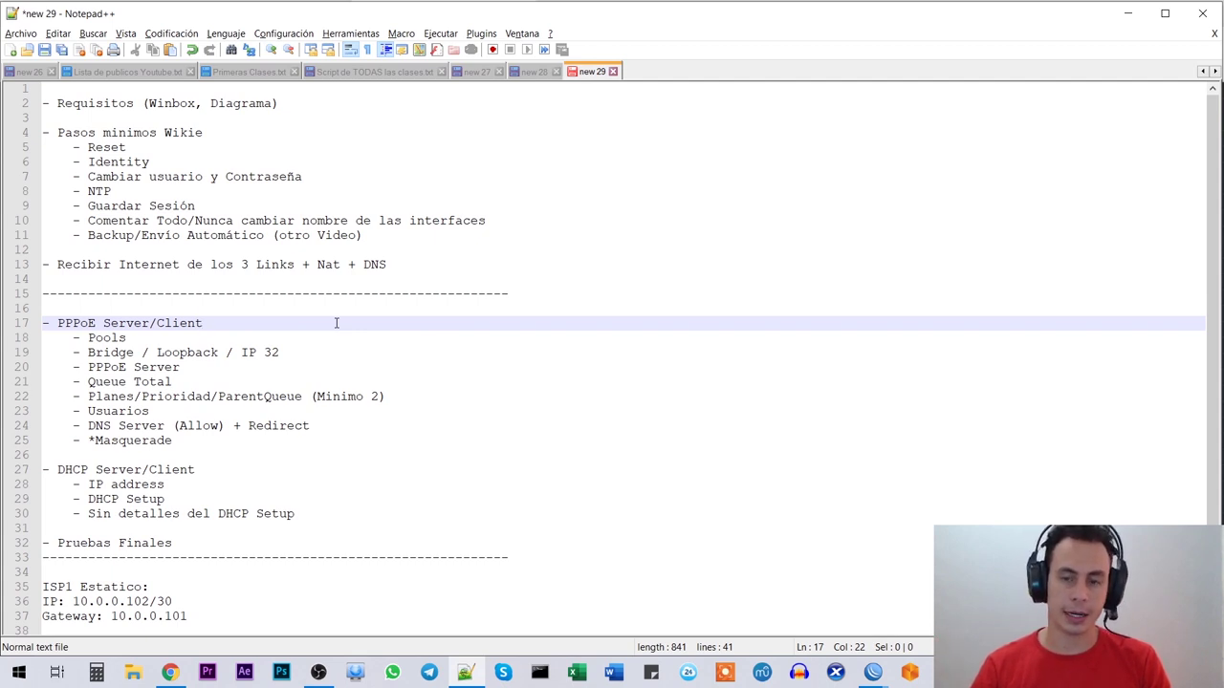
Step: Pick out the Pools step as the next checklist task
double_click(106, 338)
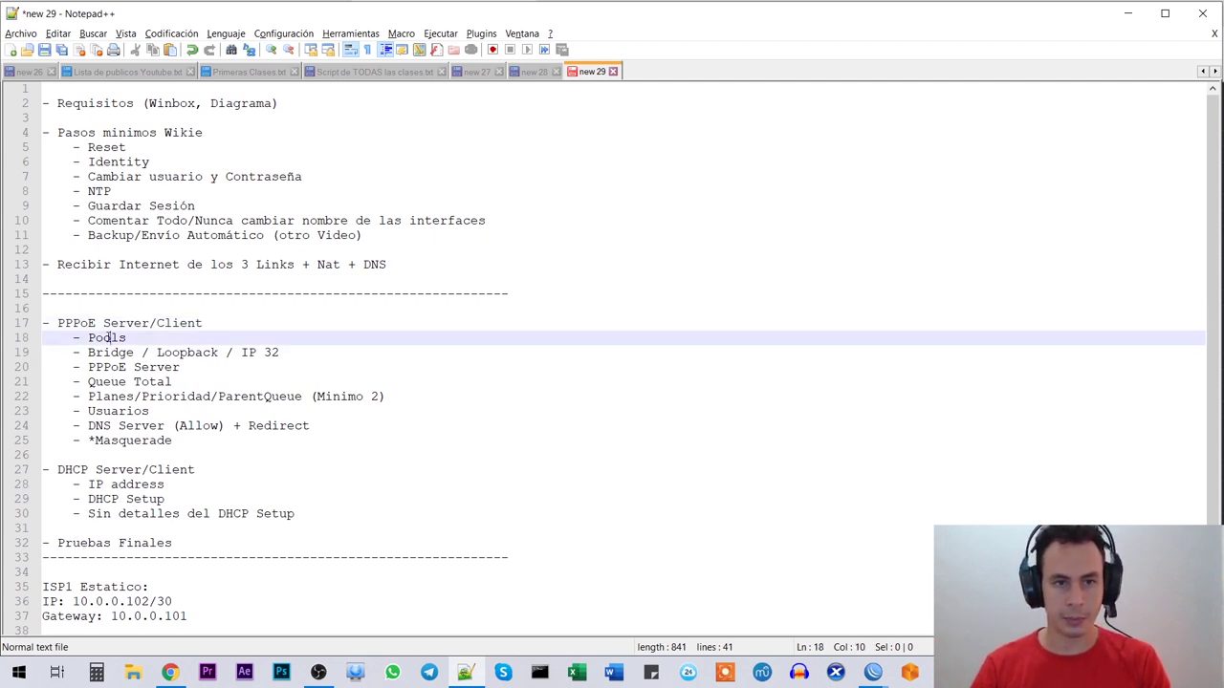
drag(186, 440, 189, 367)
click(192, 339)
double_click(192, 339)
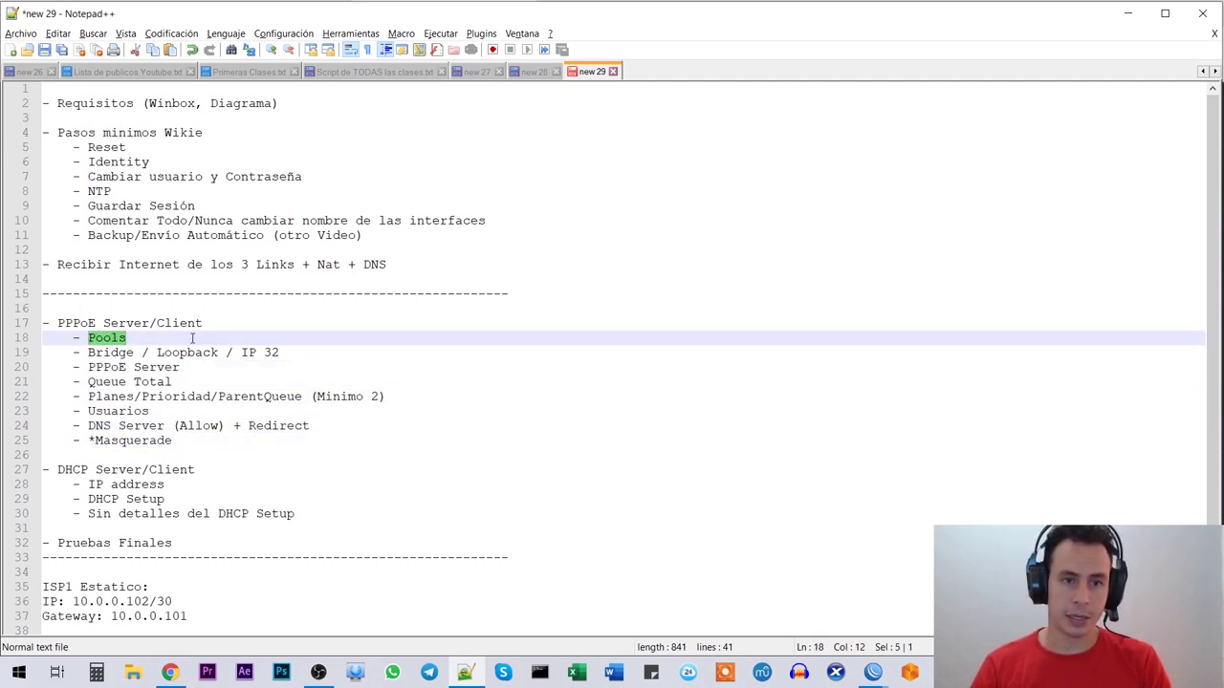
click(129, 337)
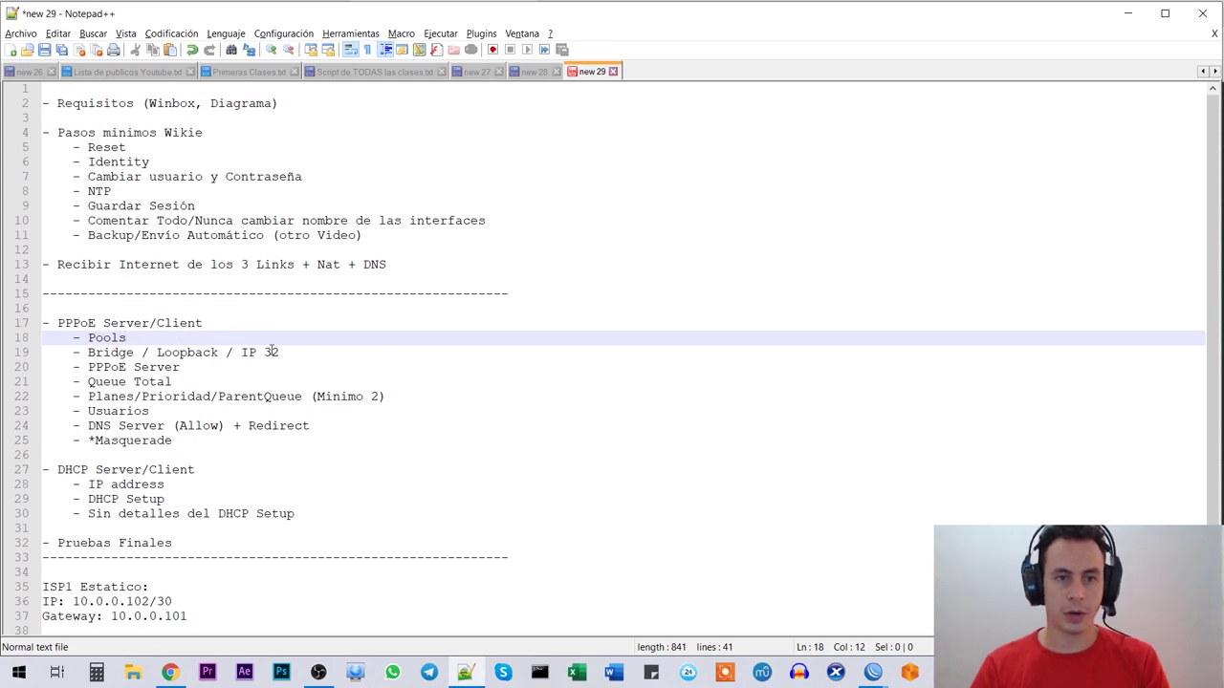
key(alt+Tab)
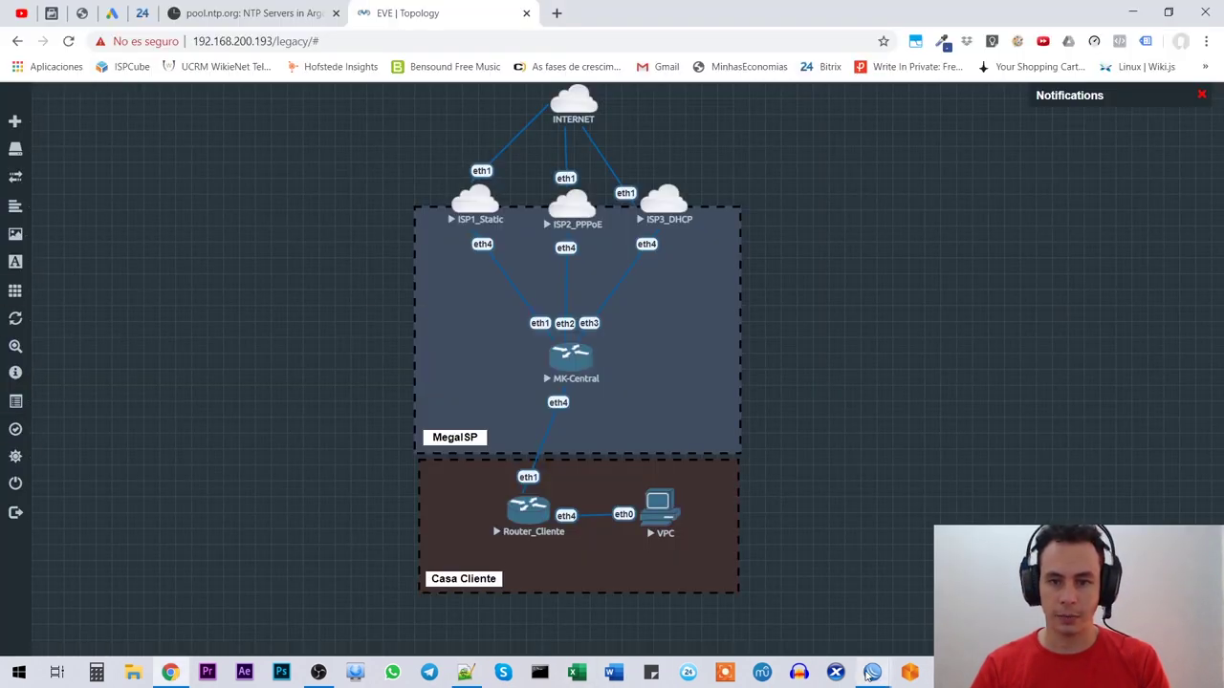
Step: Start a new IP pool named pool-clientes-pppoe
click(868, 674)
click(41, 191)
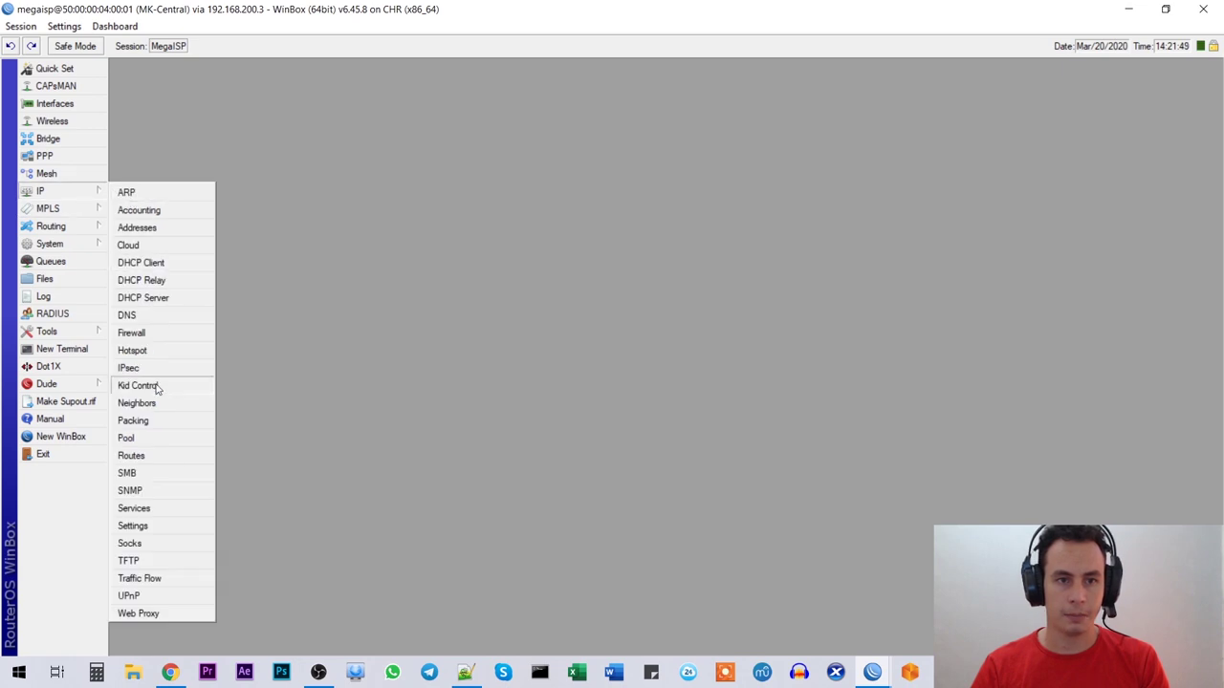
click(176, 440)
drag(564, 230, 462, 168)
click(404, 207)
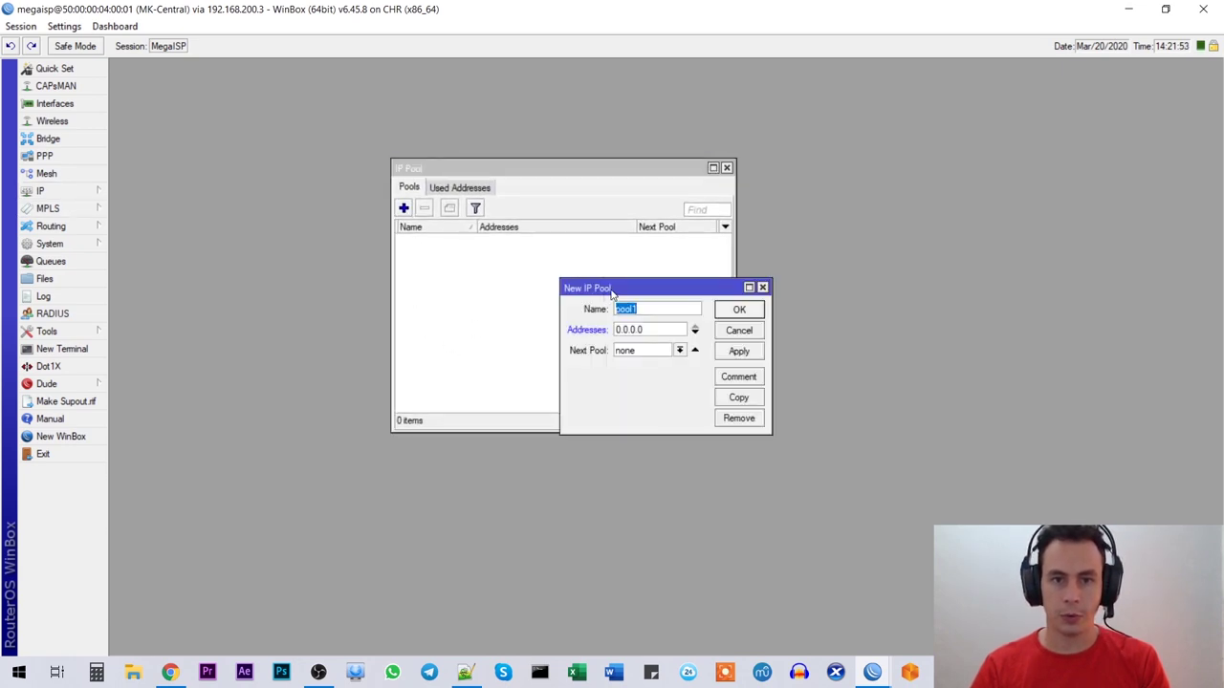
drag(612, 288, 498, 258)
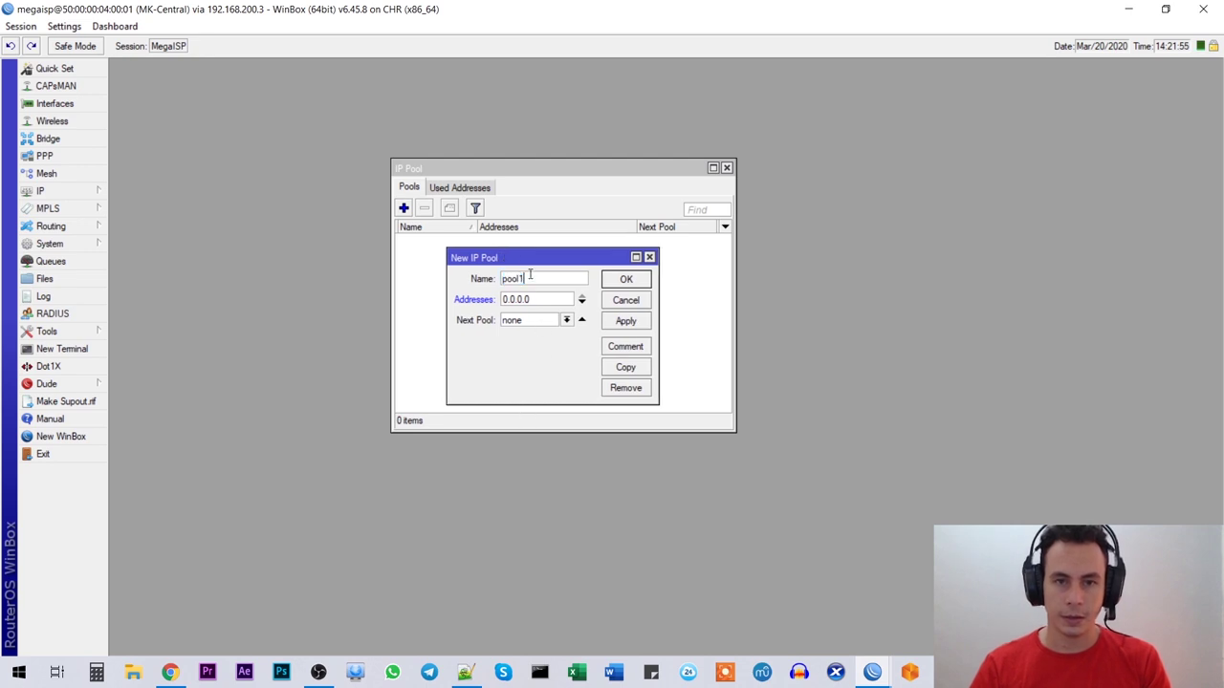
click(543, 279)
key(BackSpace)
text(-)
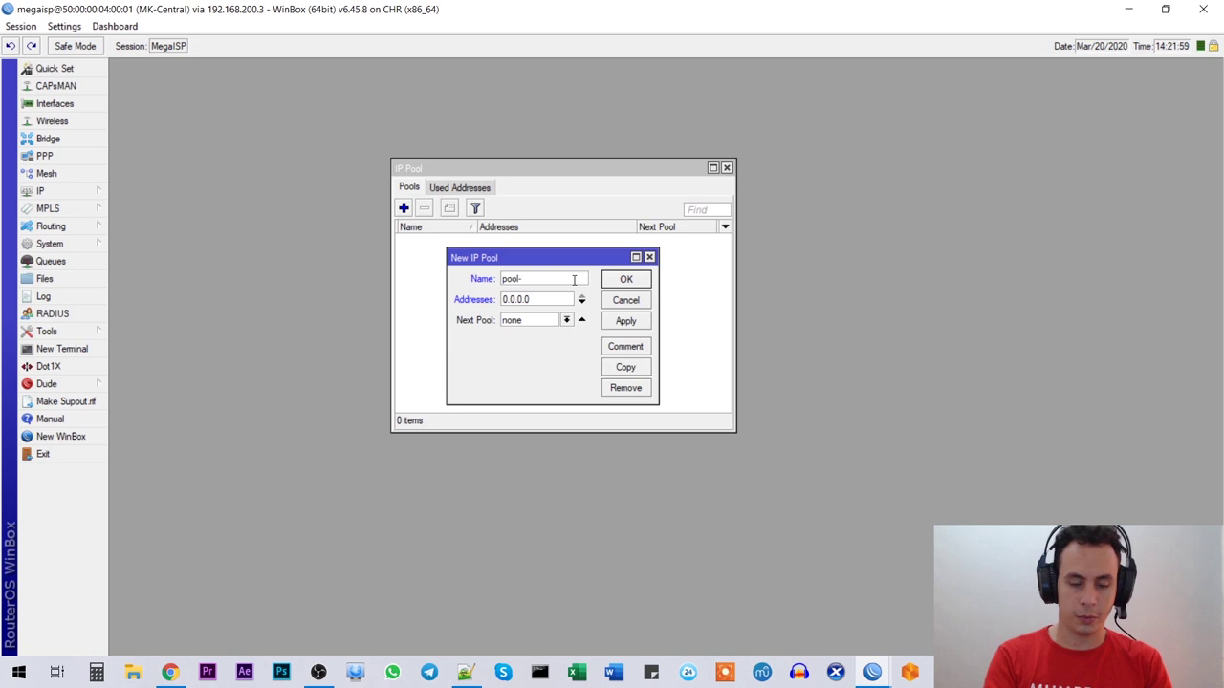
text(clie)
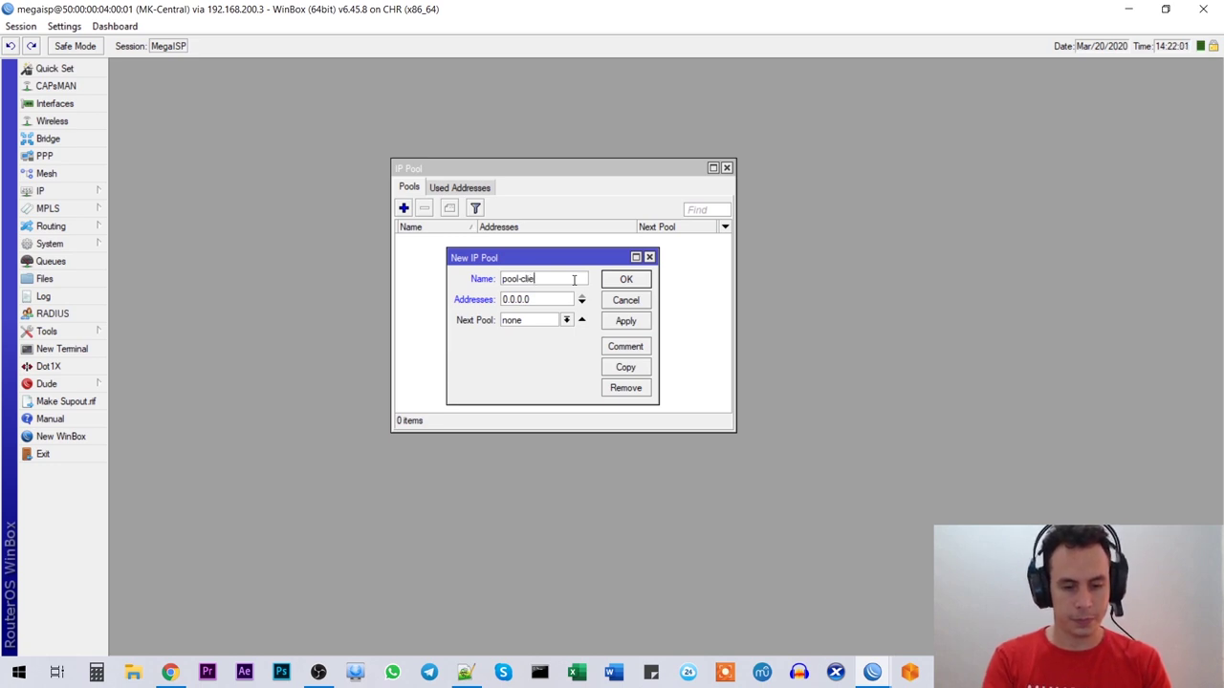
text(ntes-pppoe)
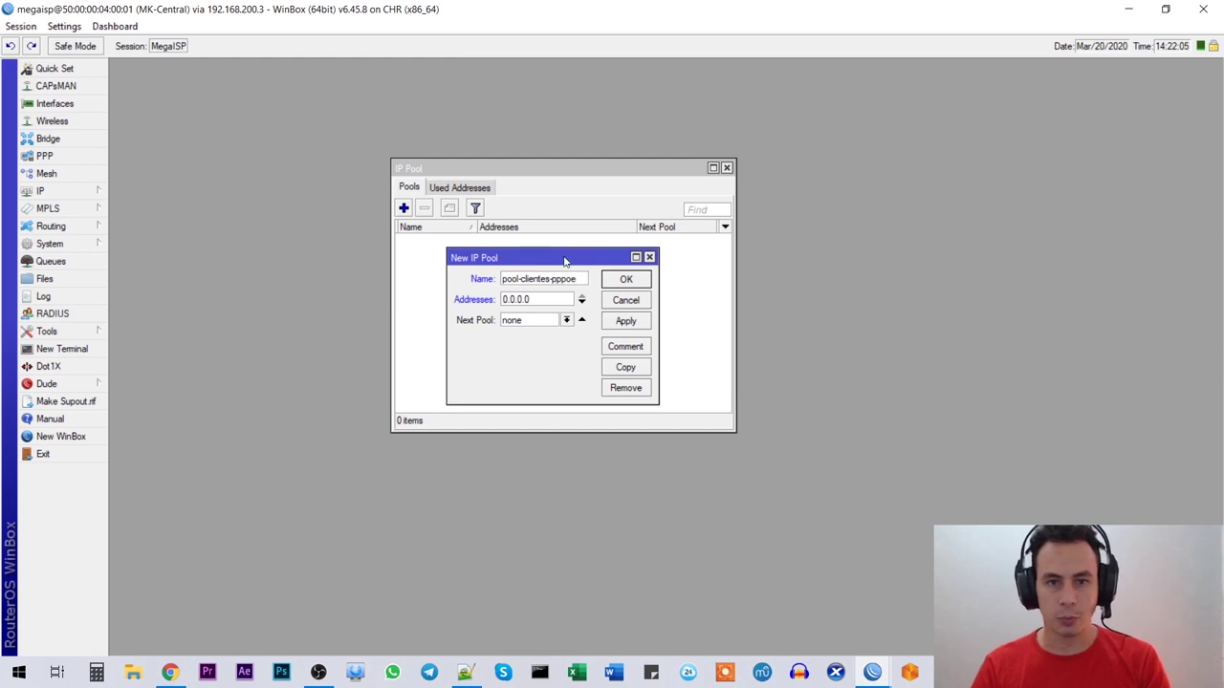
drag(565, 261, 567, 251)
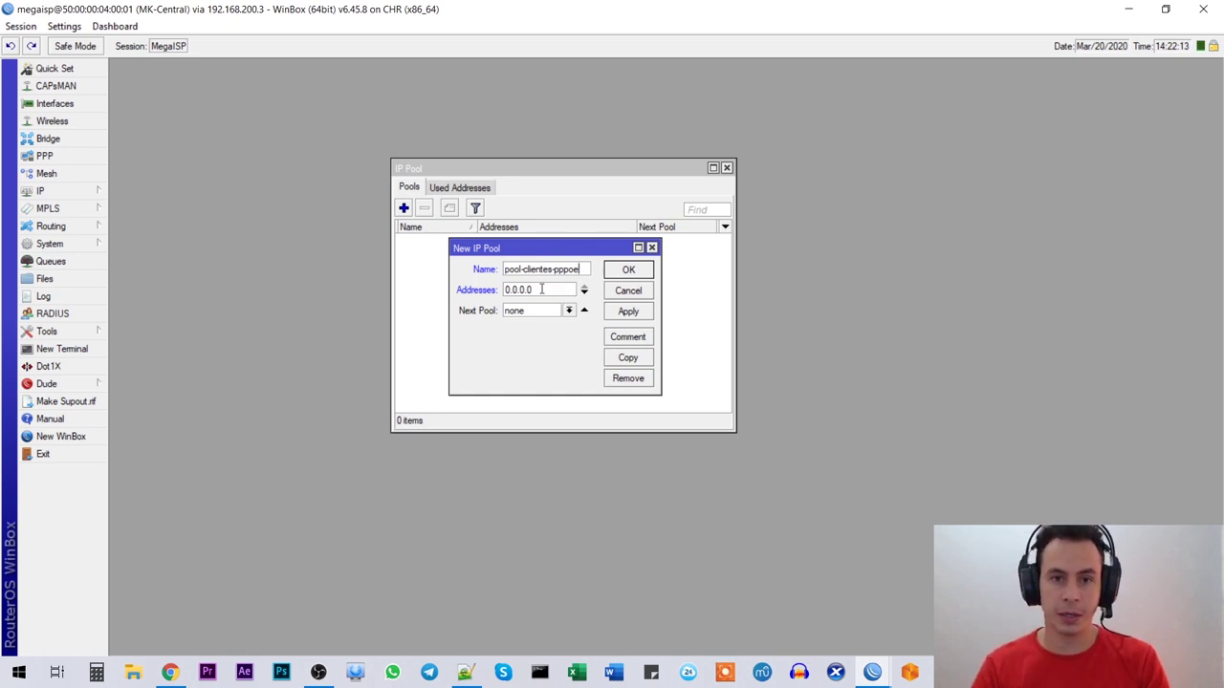
Step: Set the pool's addresses to 10.15.15.0/24
drag(545, 290, 433, 285)
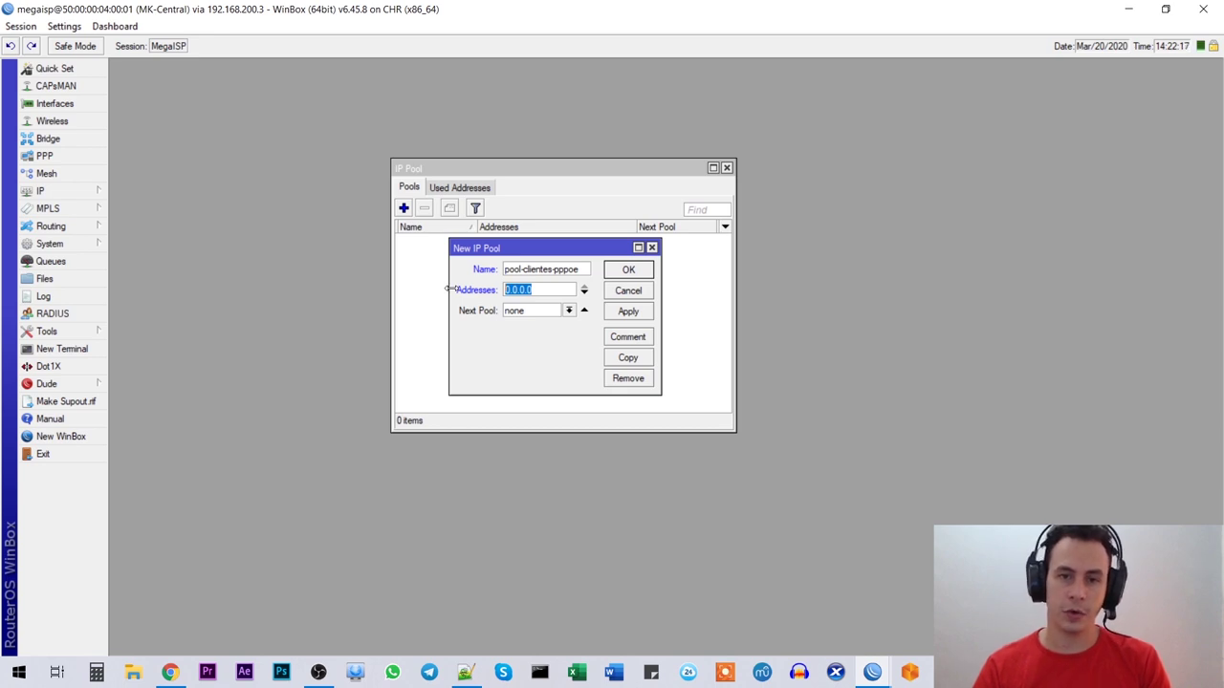
drag(555, 289, 378, 273)
text(10.15.15.)
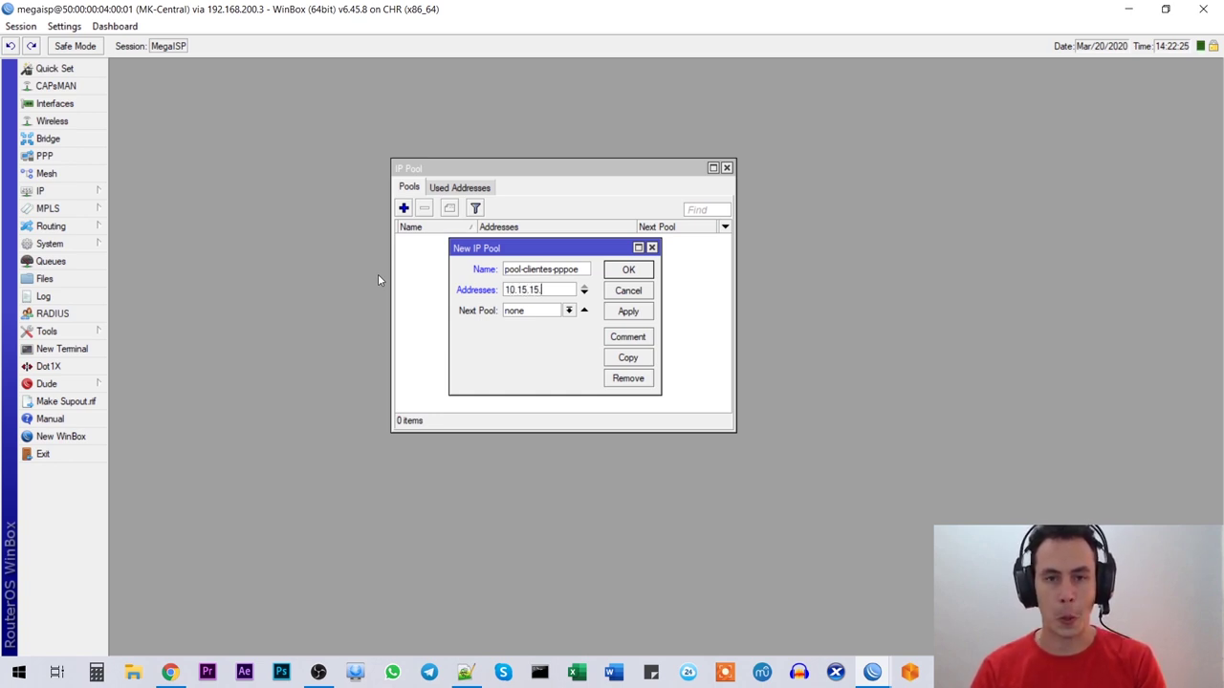
text(1)
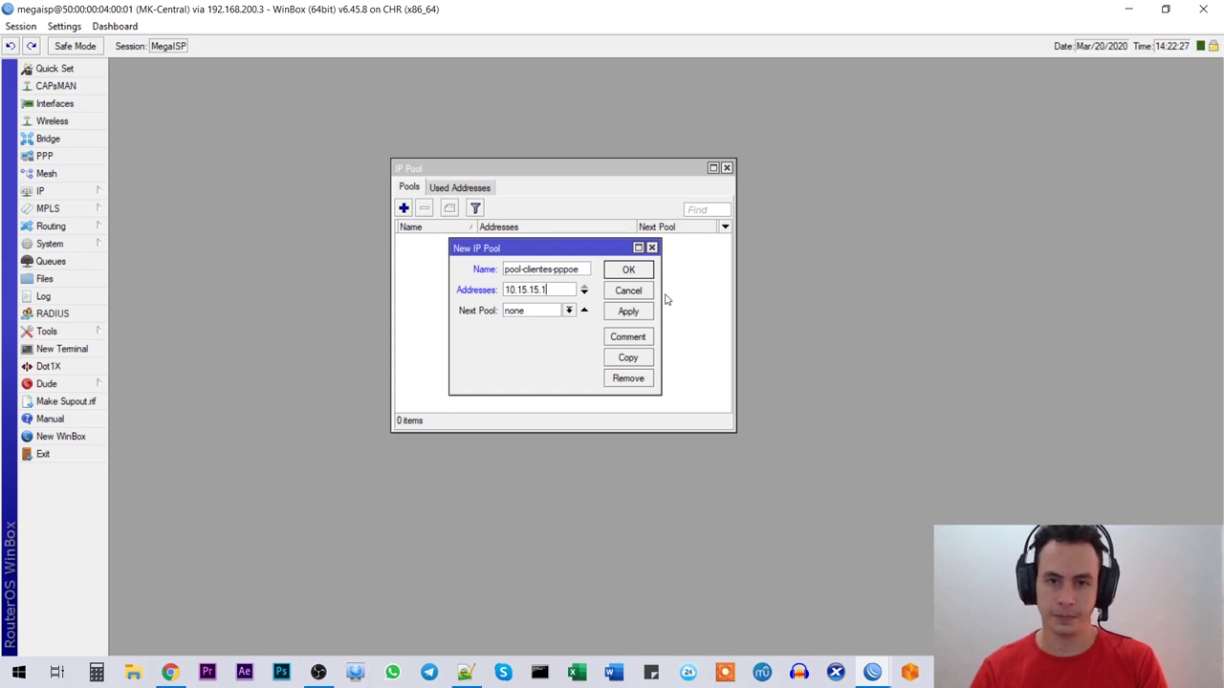
drag(660, 290, 940, 291)
text(-)
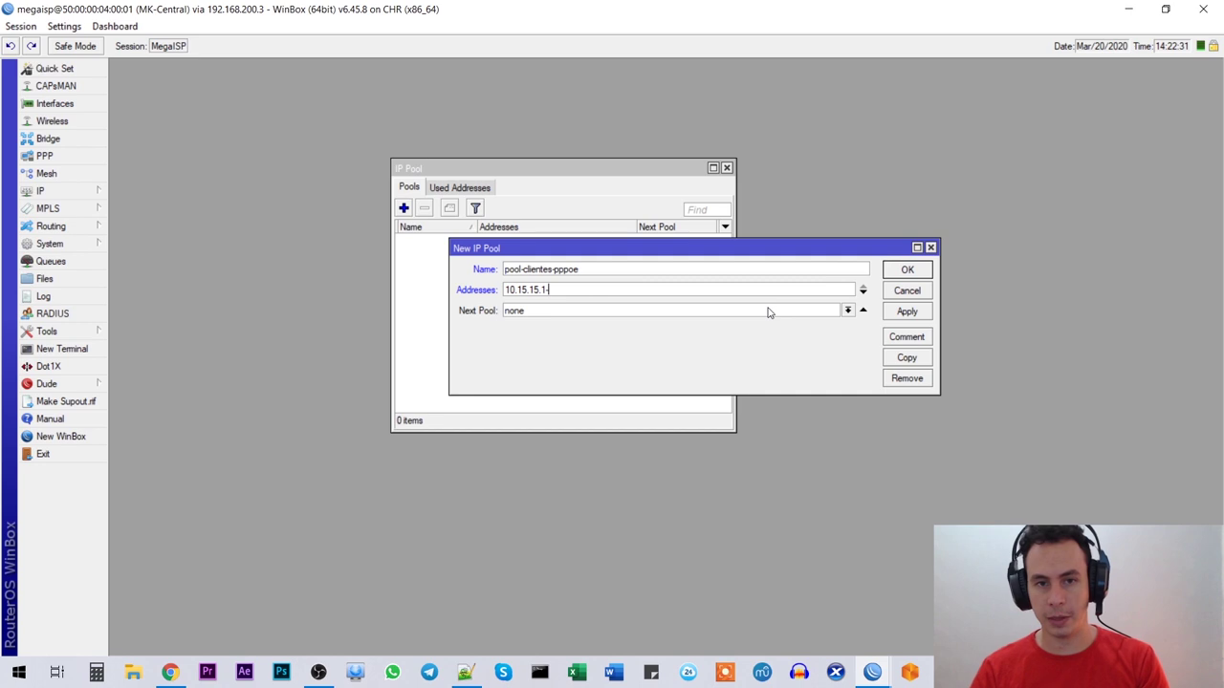
text(10.15.1)
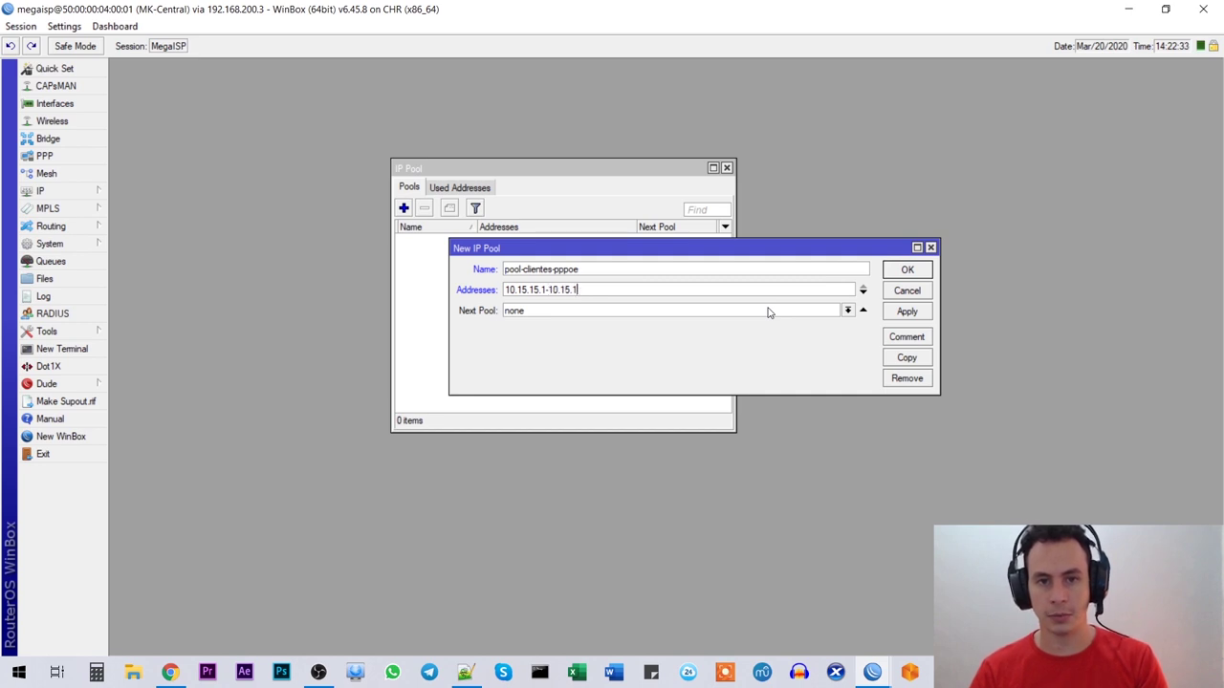
text(5.254)
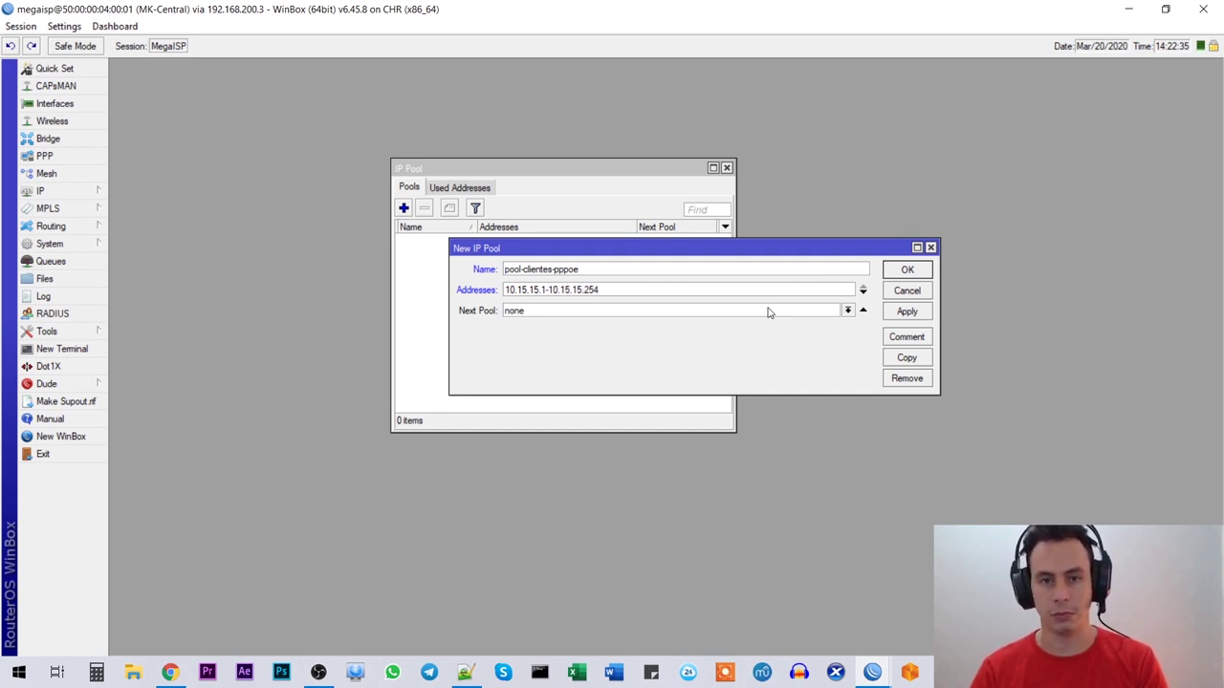
drag(547, 288, 469, 297)
drag(623, 287, 550, 294)
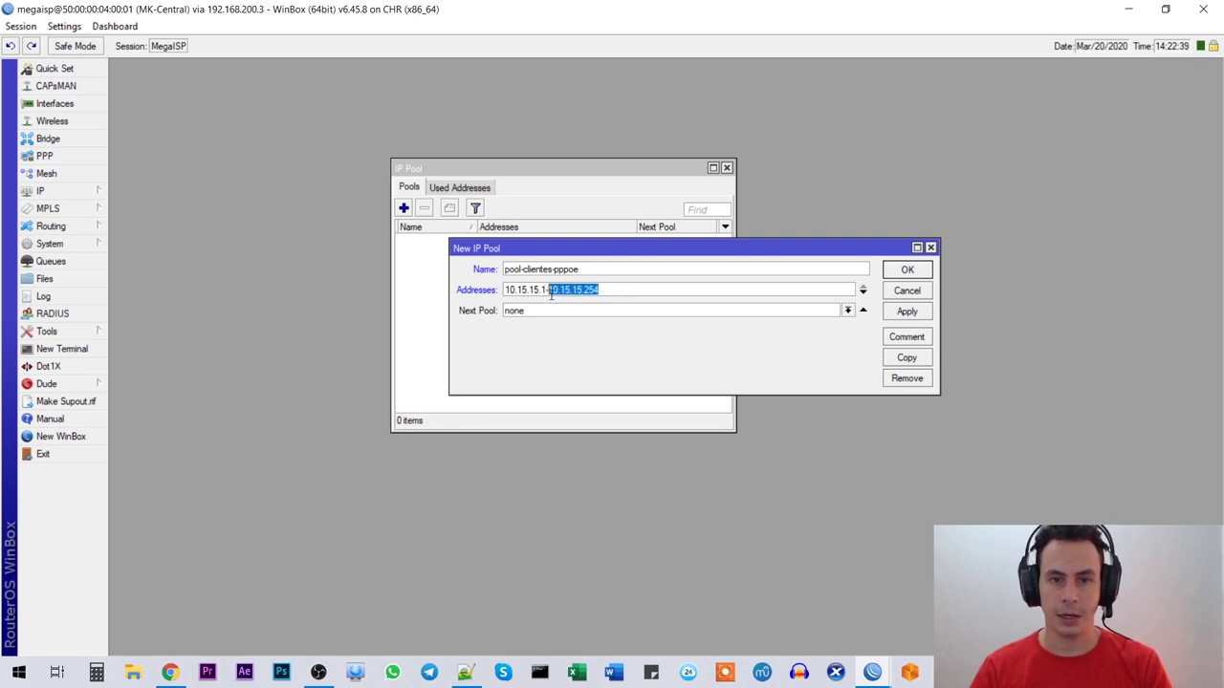
click(549, 291)
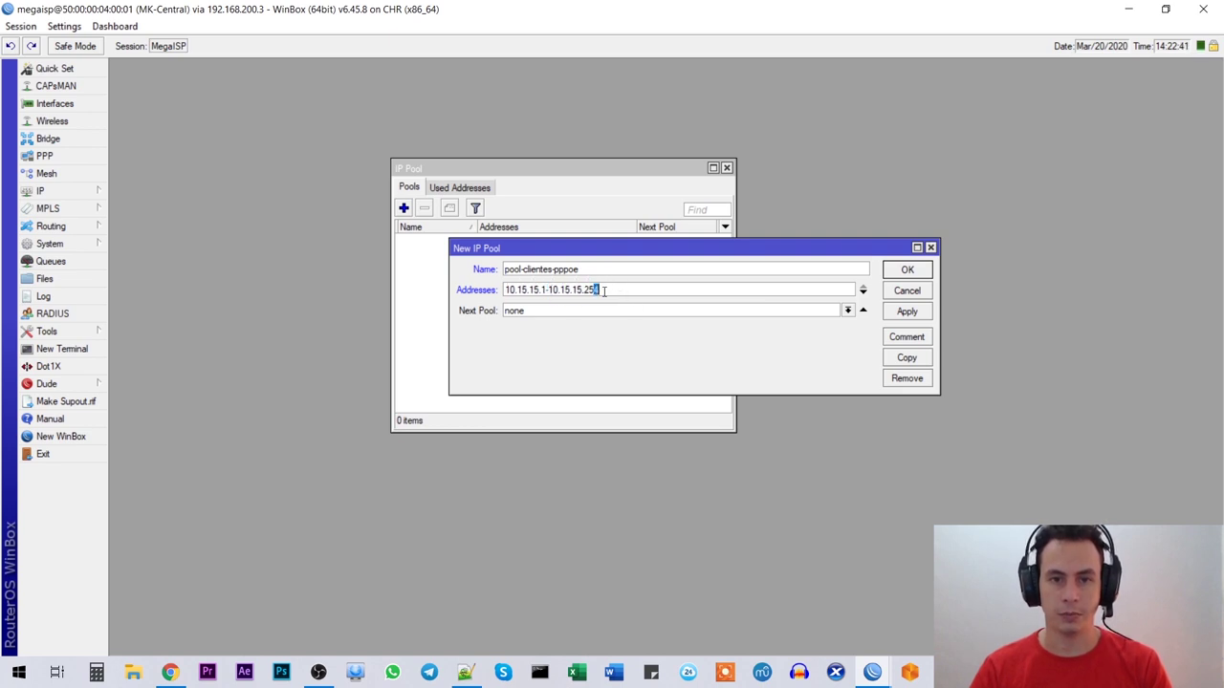
drag(658, 290, 430, 308)
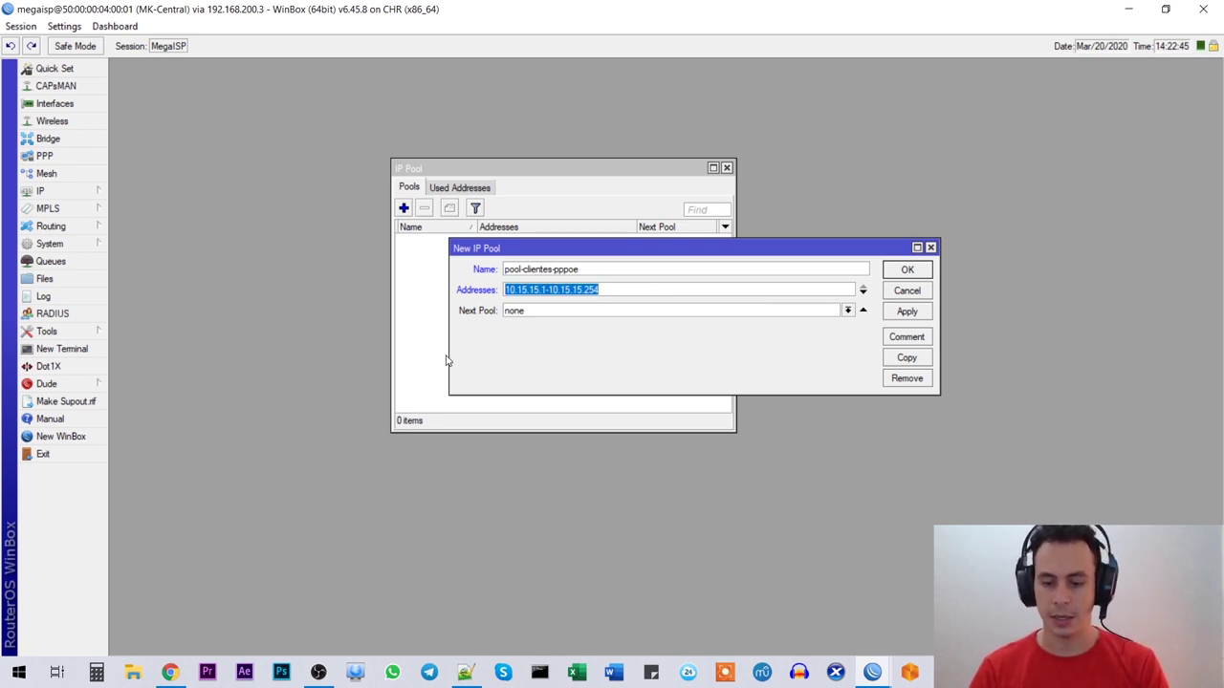
text(10.15.15)
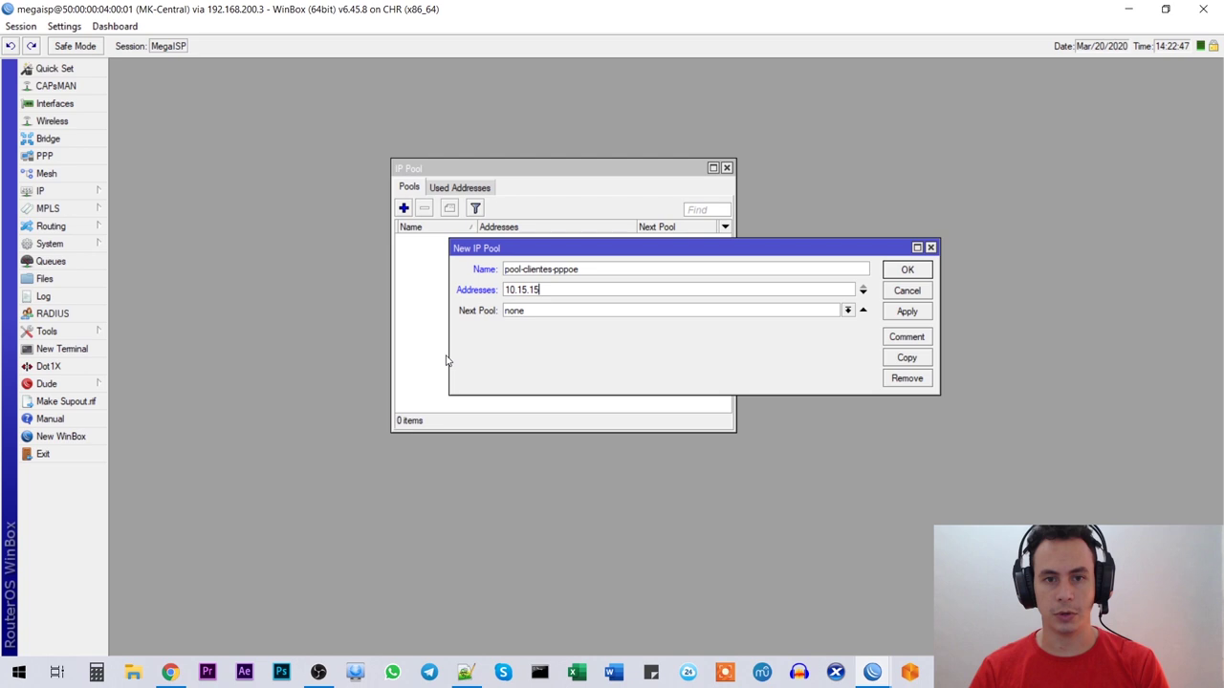
text(.0/24)
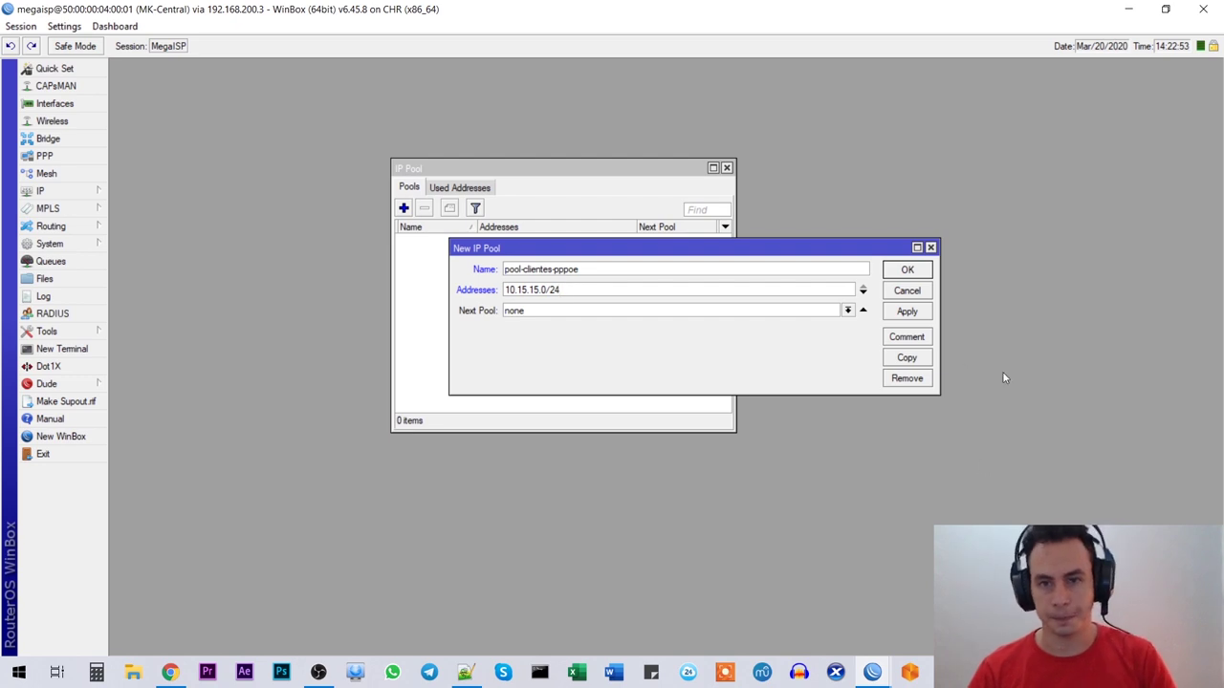
Step: Comment the pool 'Pool Clientes PPPoE' and save it
click(907, 338)
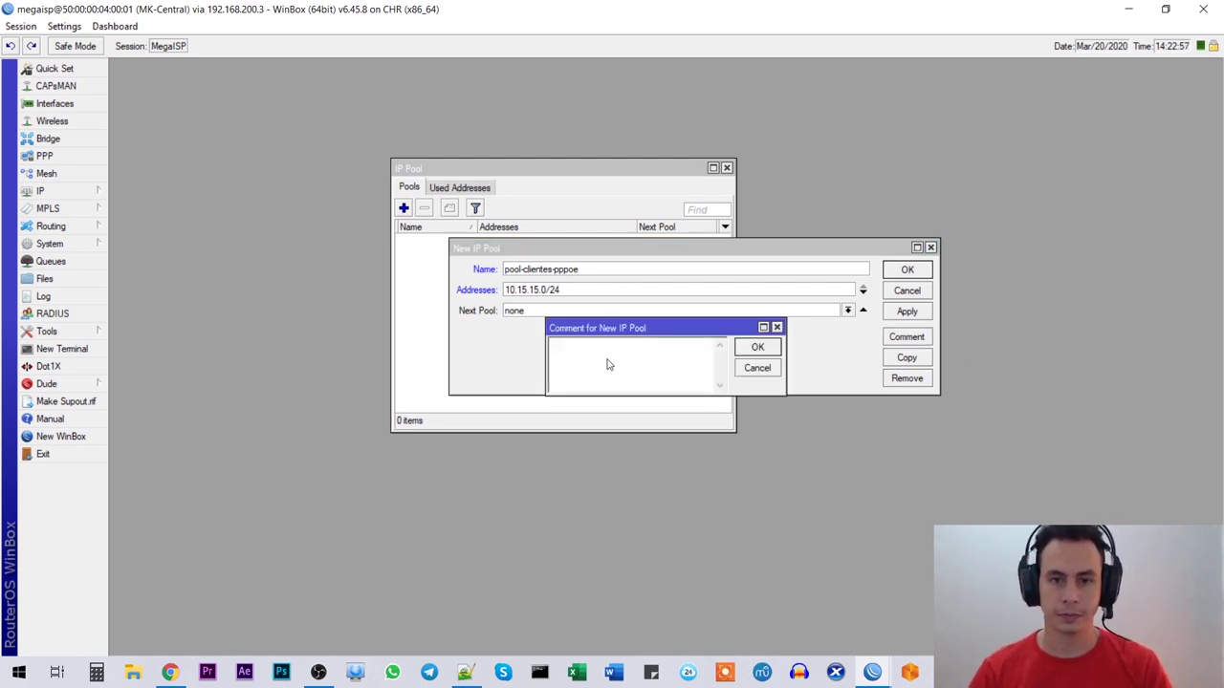
text(Pool Clientes PPPoE)
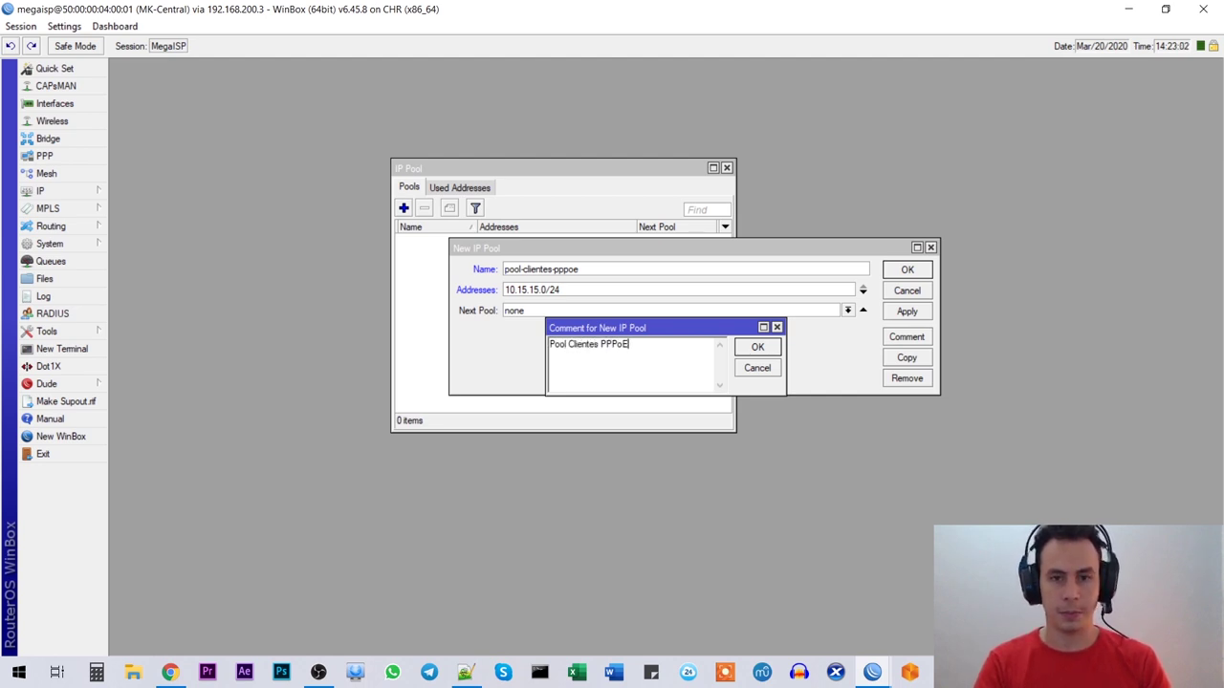
key(Return)
key(Return)
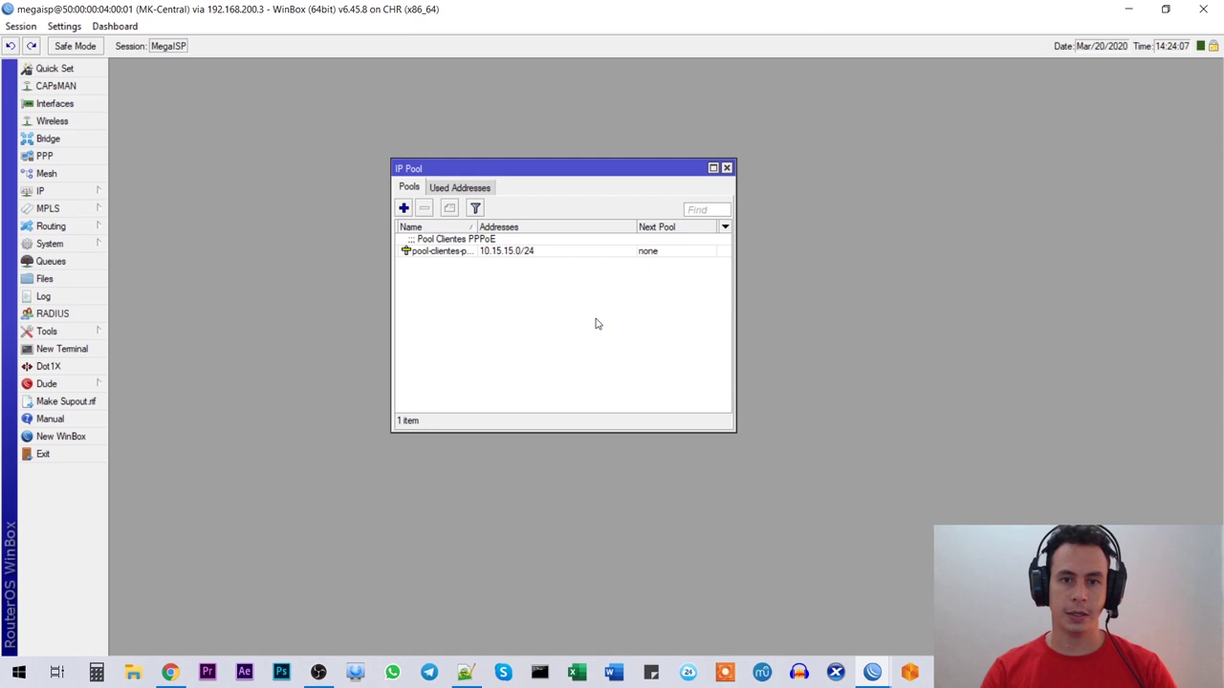
key(alt+Tab)
click(559, 299)
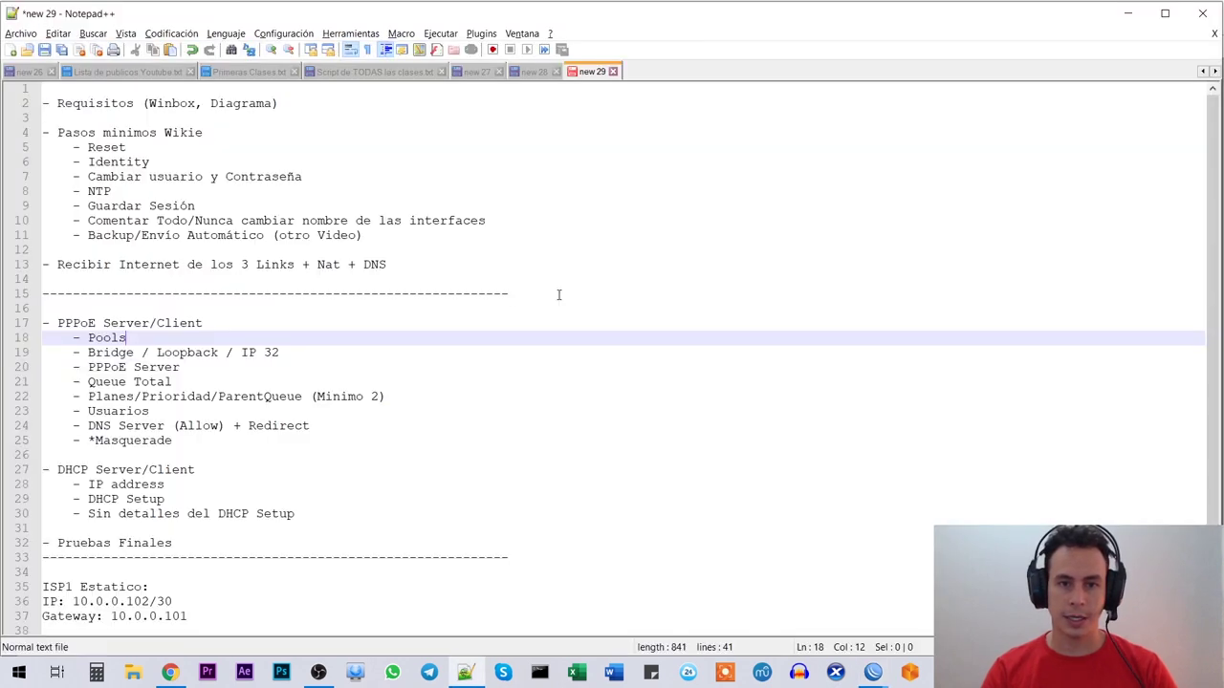
drag(88, 352, 307, 352)
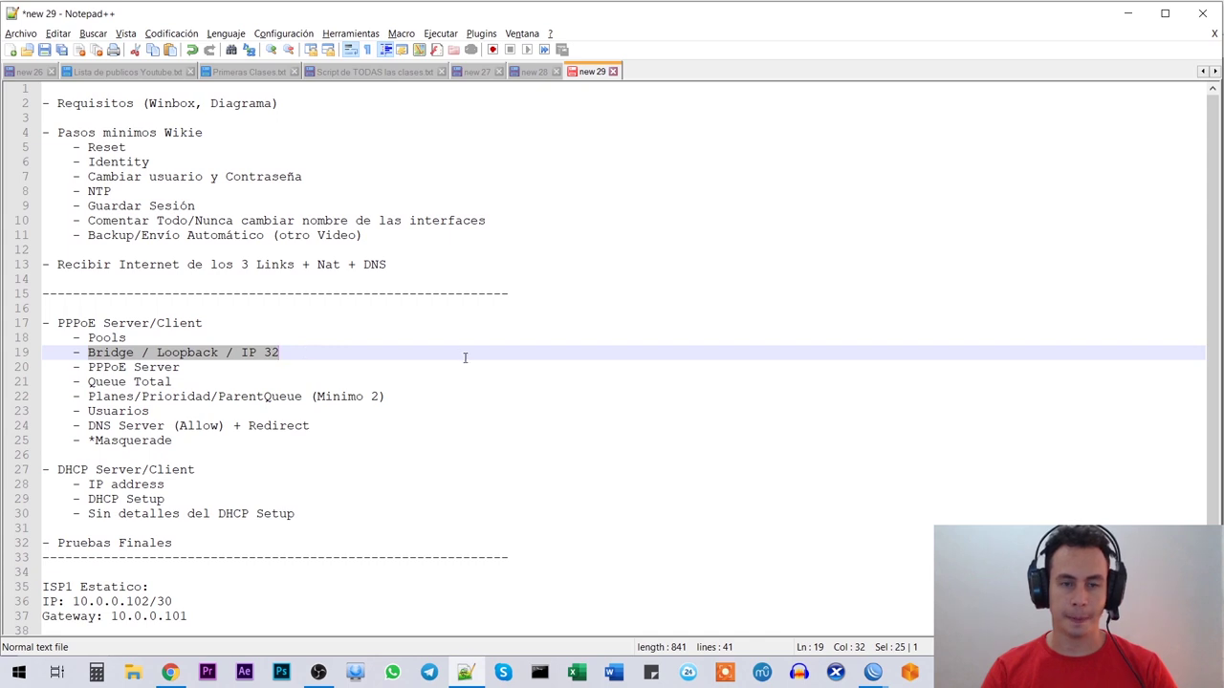
click(315, 352)
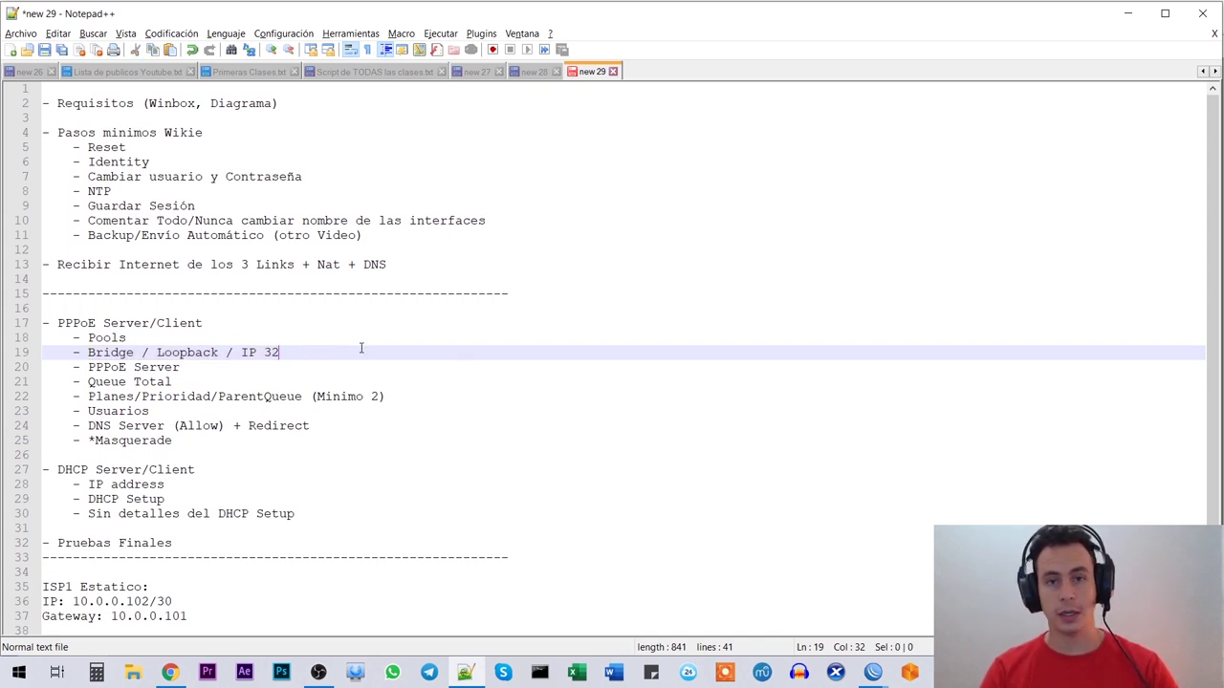
key(alt+Tab)
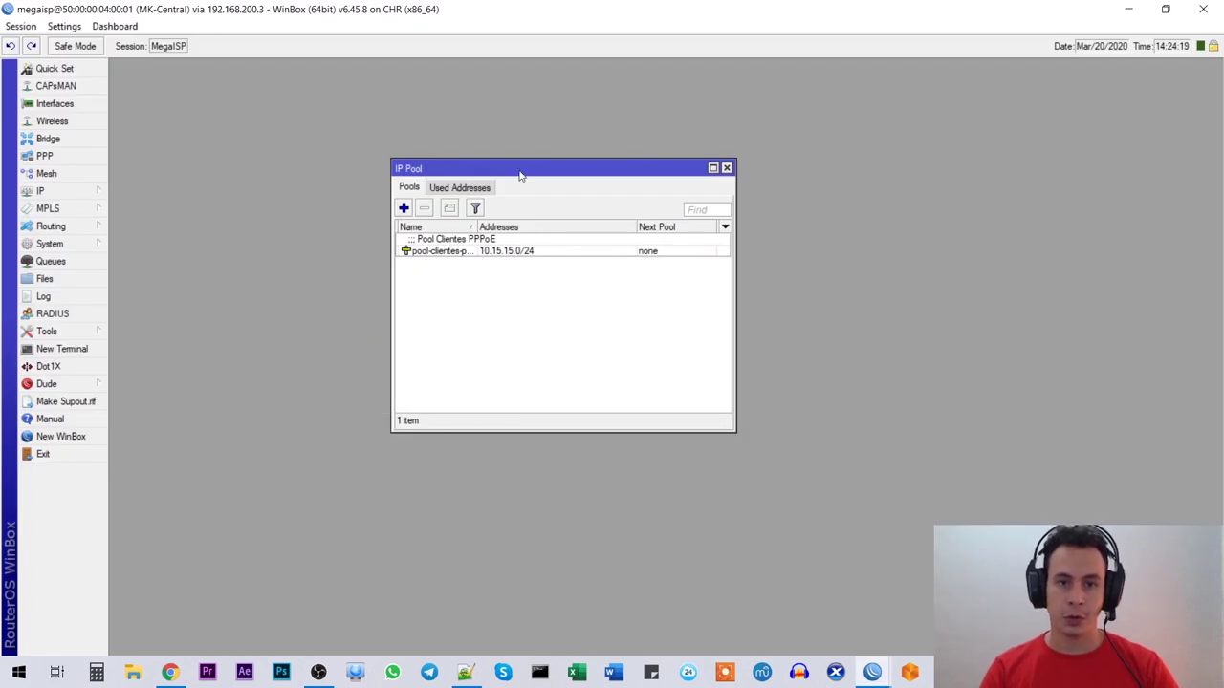
Step: Create a bridge named bridge-loopback
drag(520, 175, 545, 155)
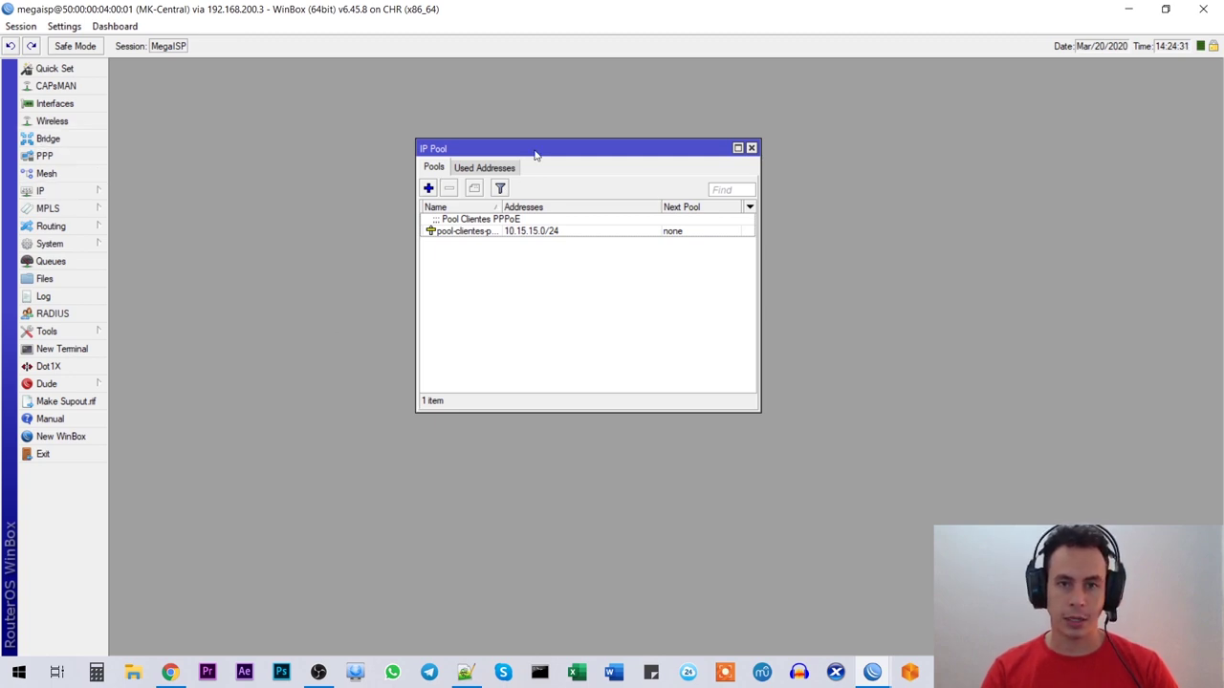
drag(535, 156, 567, 140)
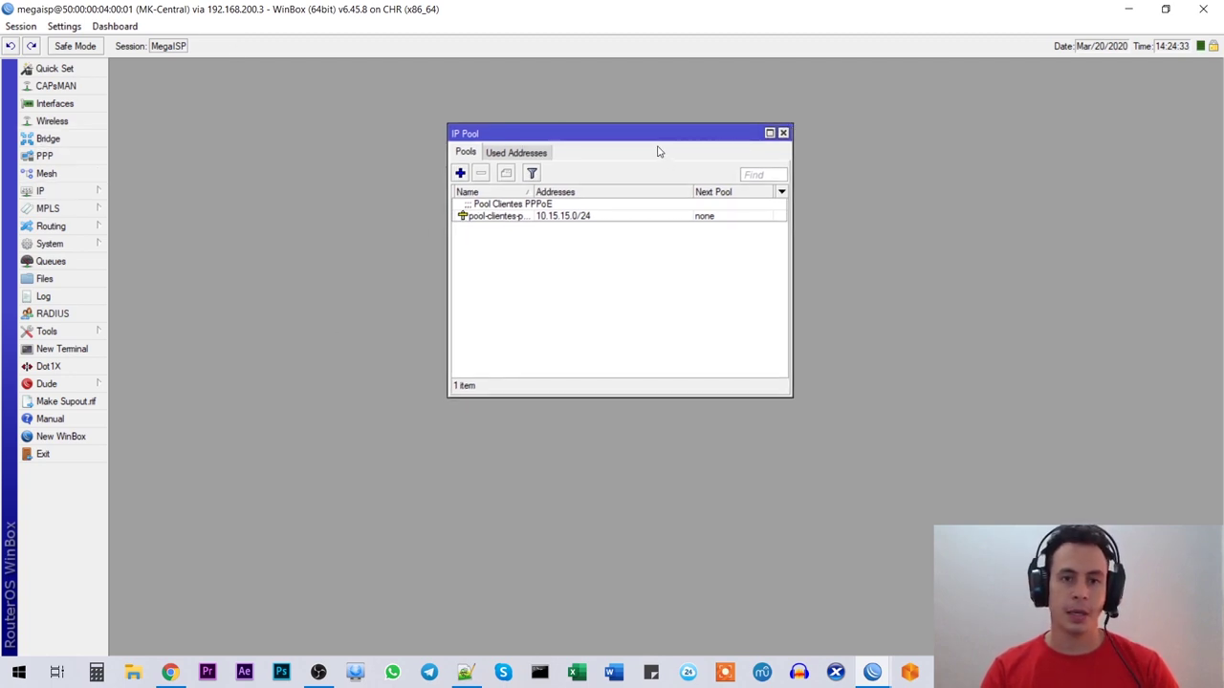
drag(644, 141, 653, 144)
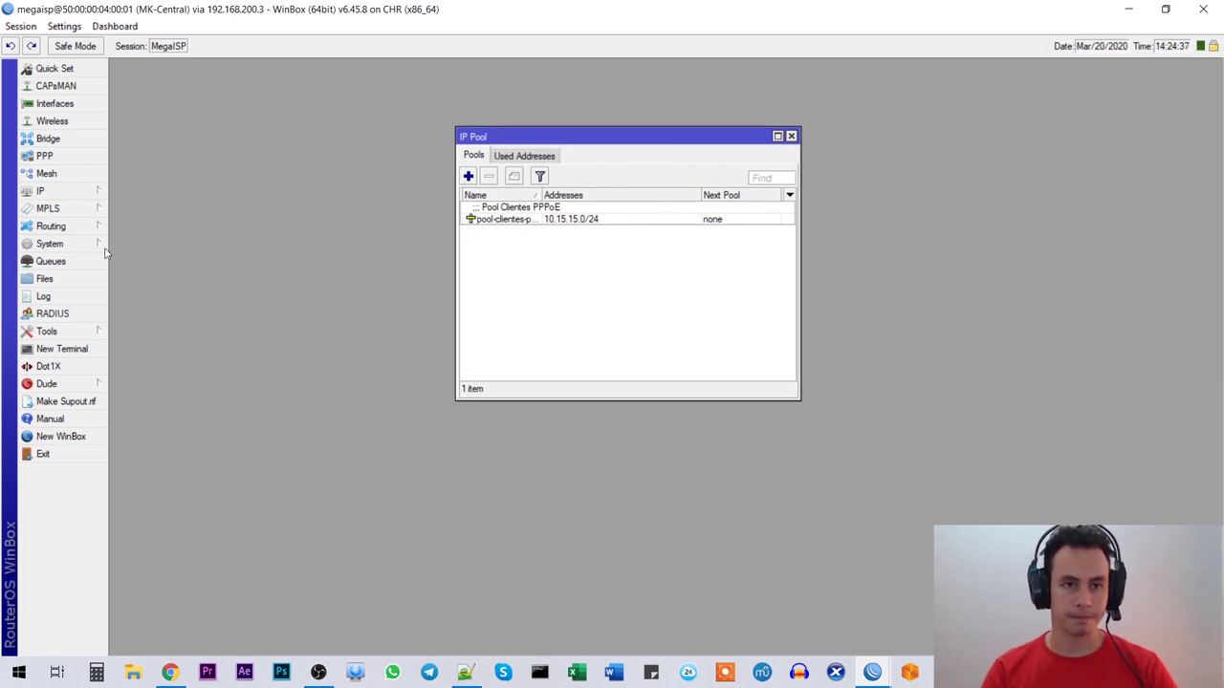
click(50, 139)
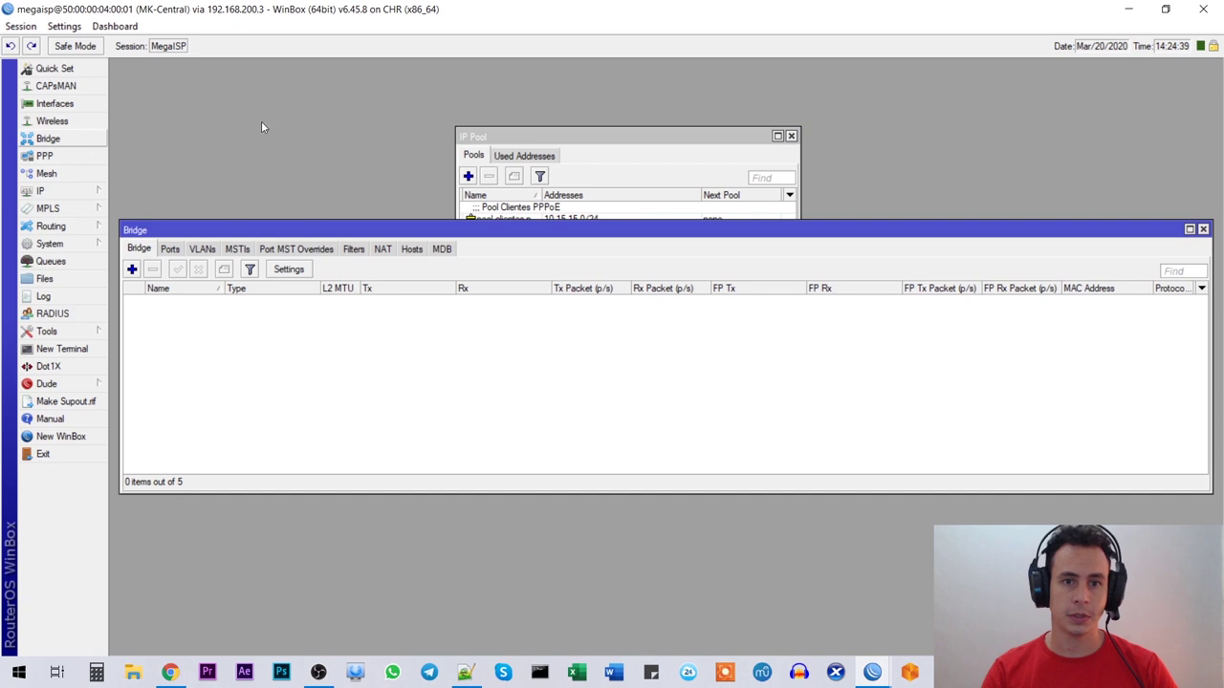
drag(119, 223, 262, 128)
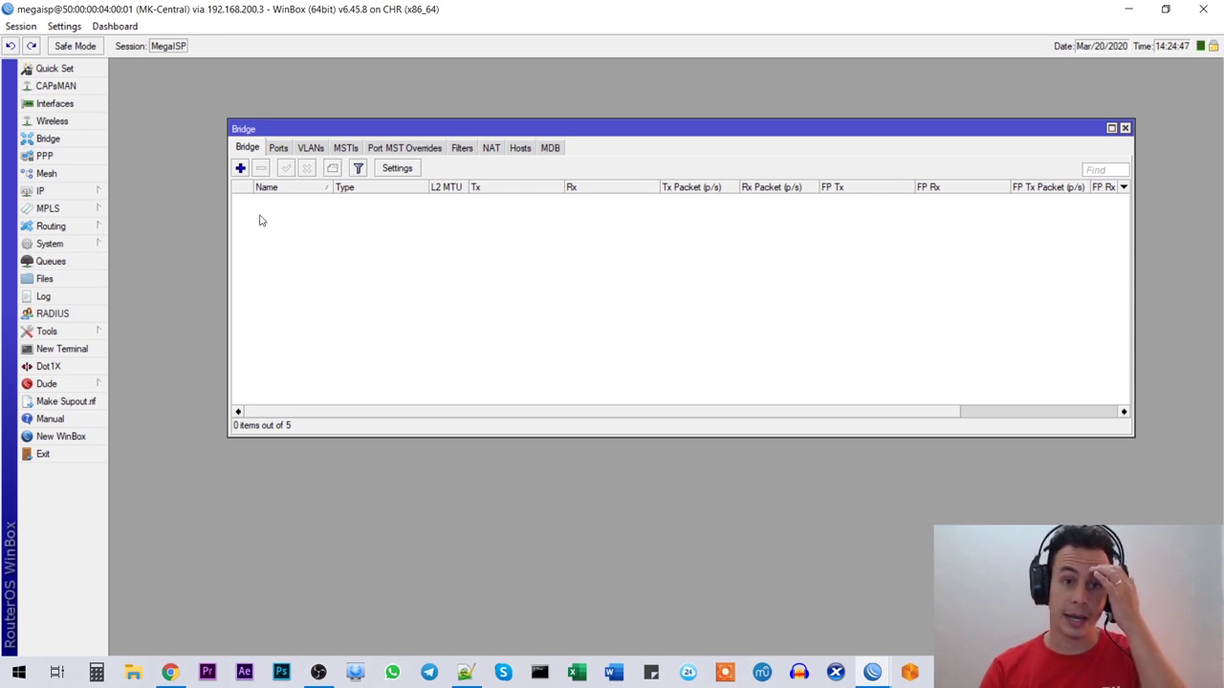
click(241, 169)
click(676, 222)
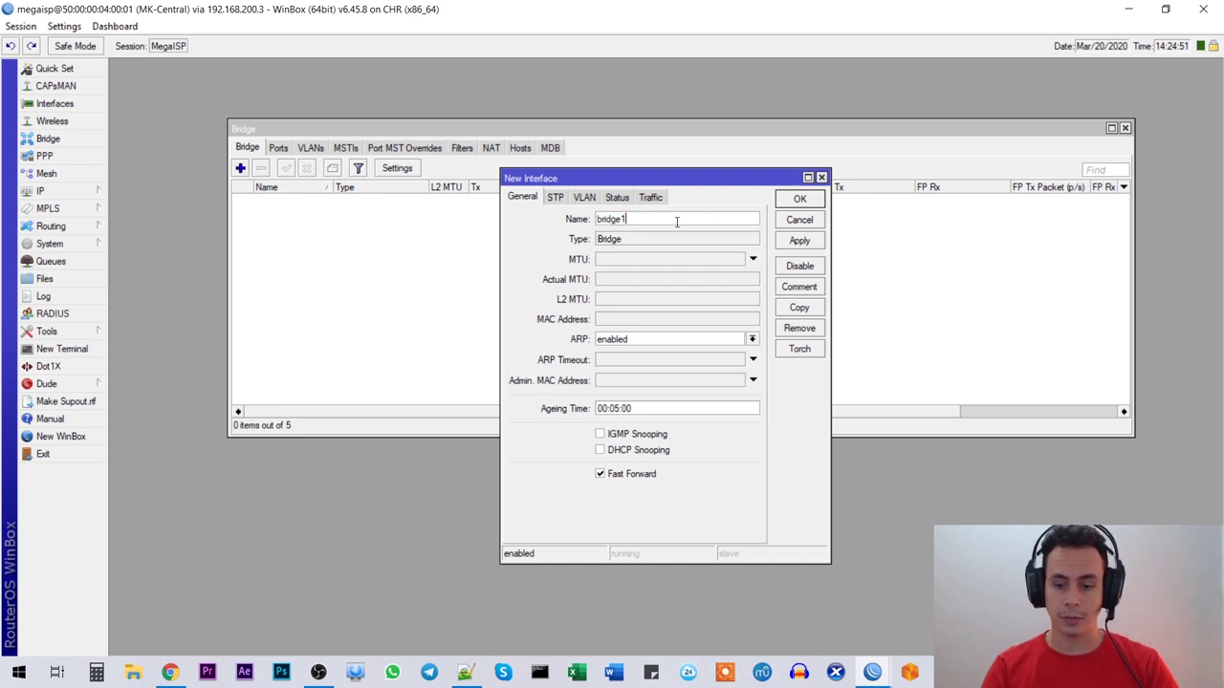
key(BackSpace)
text(-loopback)
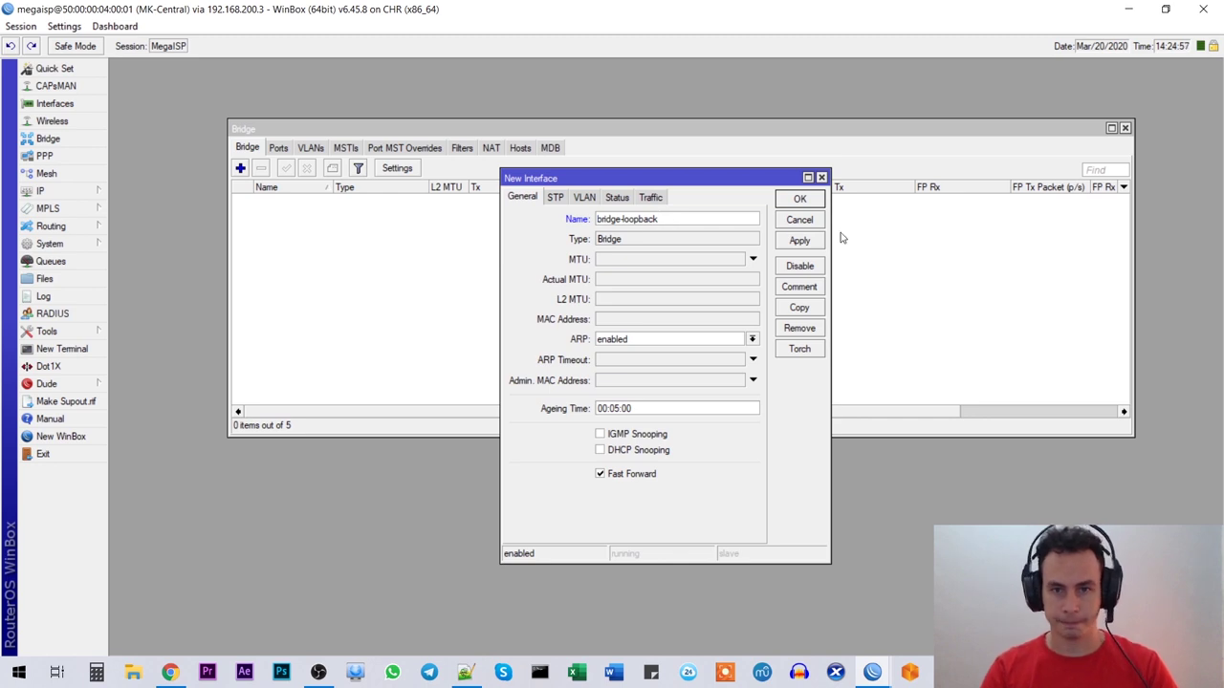
click(801, 201)
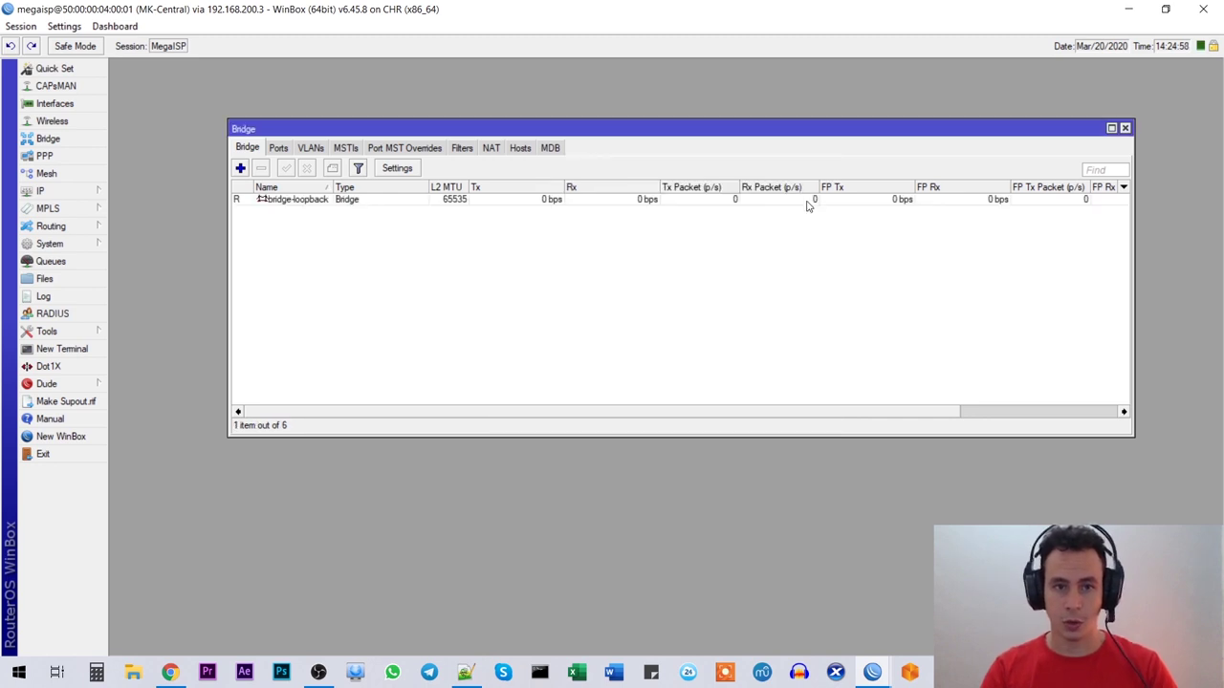
Step: Close the Bridge and IP Pool lists
click(1126, 129)
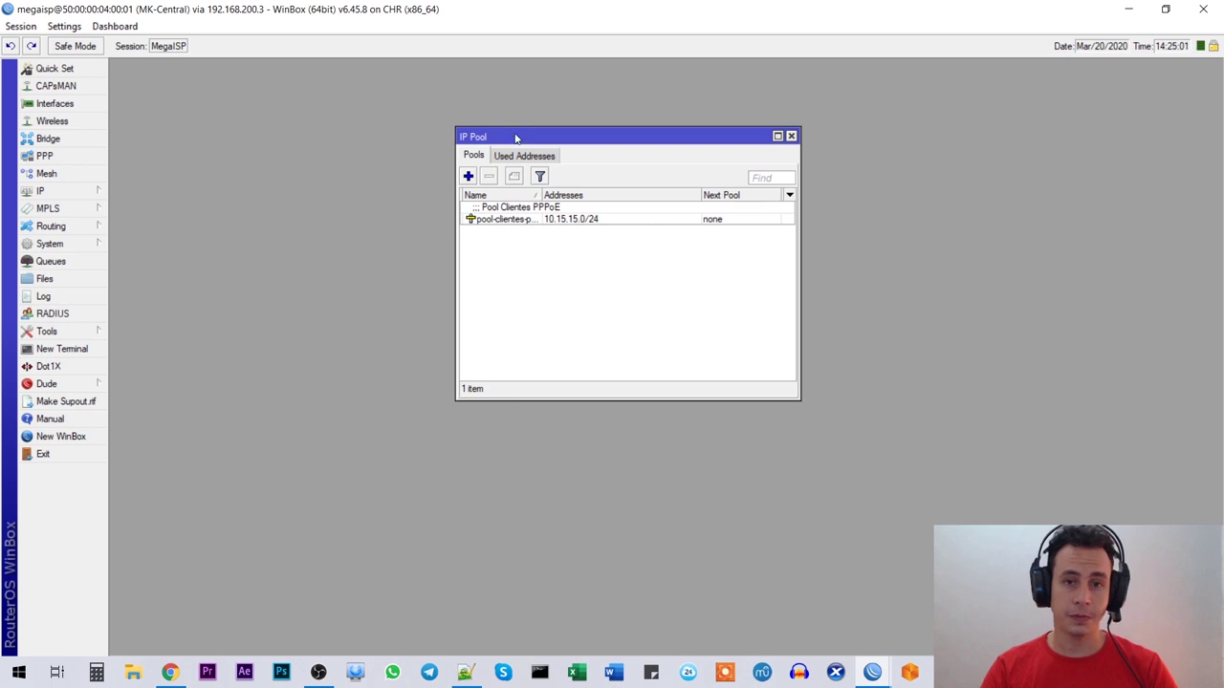
drag(515, 138, 464, 174)
click(739, 171)
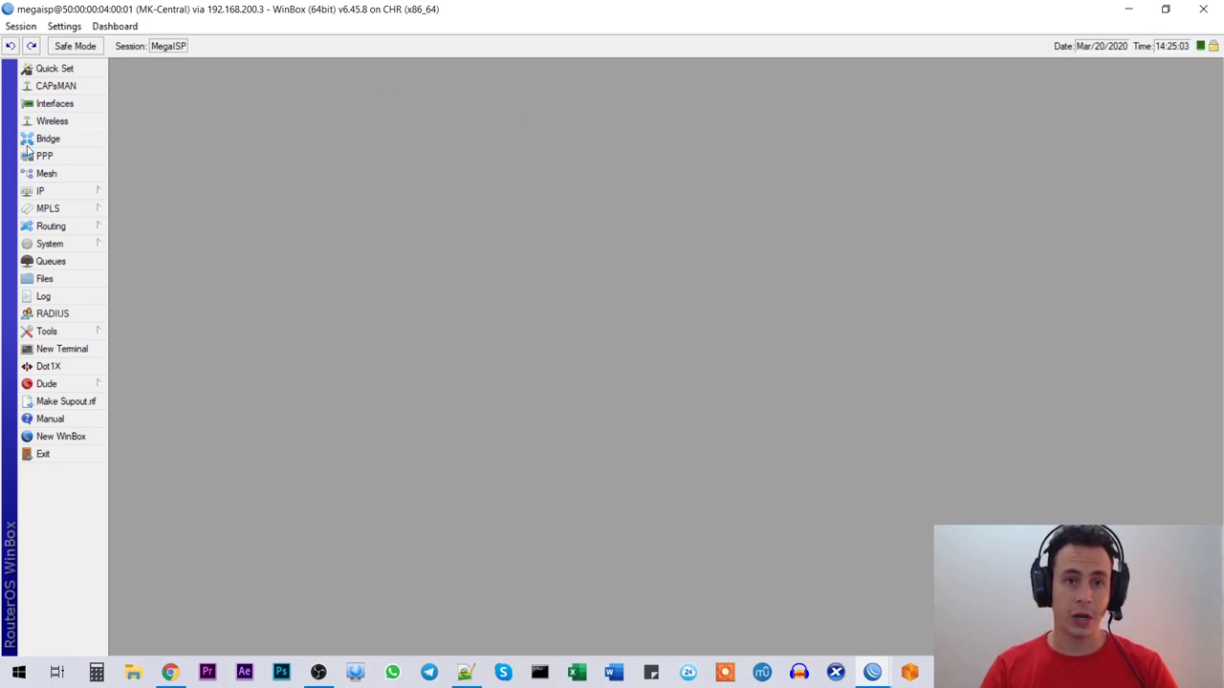
Step: Open the IP Address List and begin a new address entry
click(80, 195)
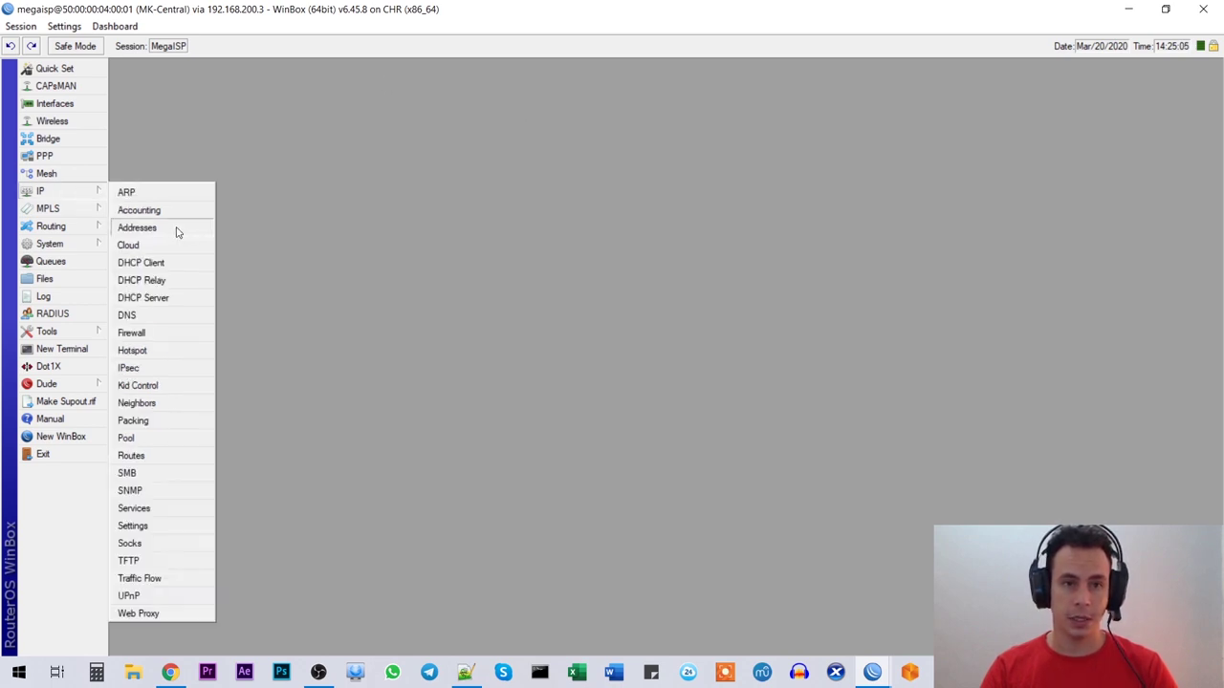
click(178, 228)
click(297, 235)
drag(516, 270, 362, 321)
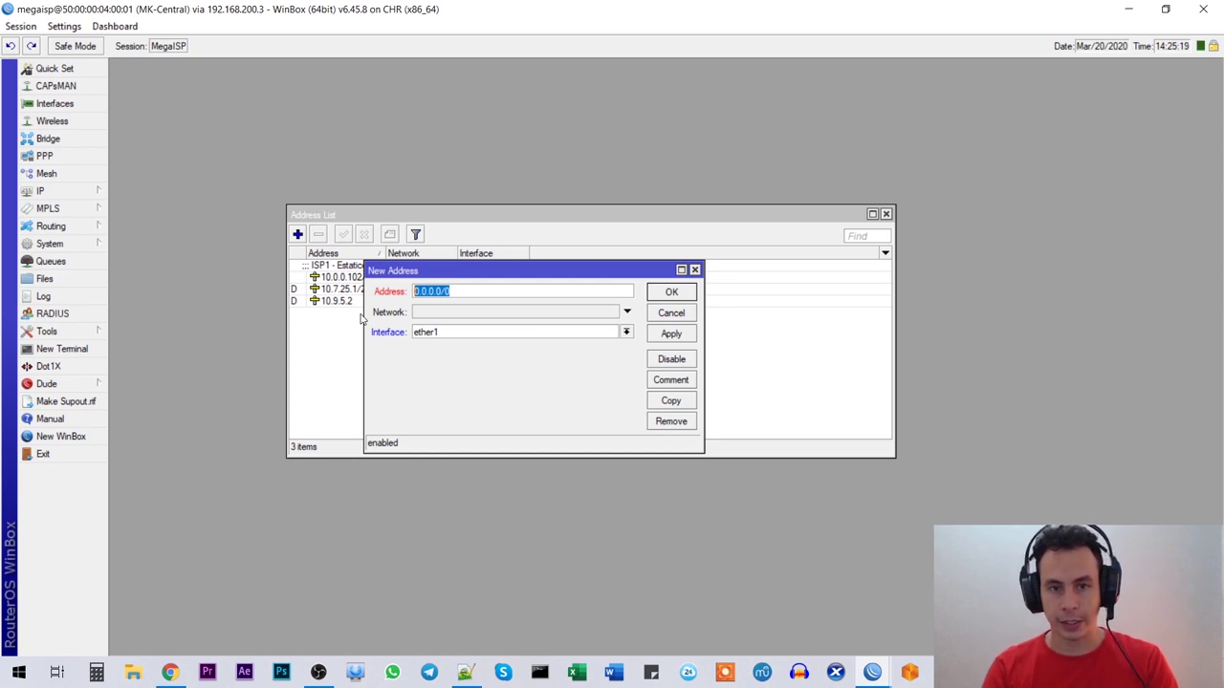
Step: Add address 10.1.1.1/32 on bridge-loopback with the comment 'lp de Loopback'
text(10.1.1.1)
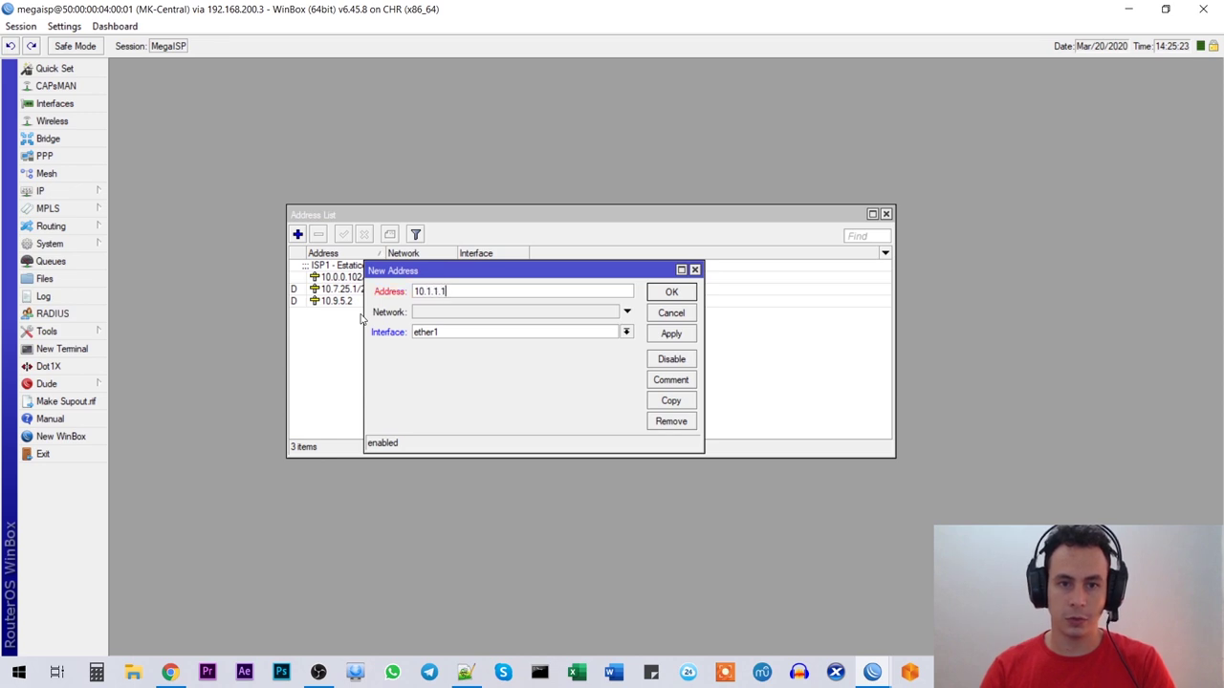
text(/32)
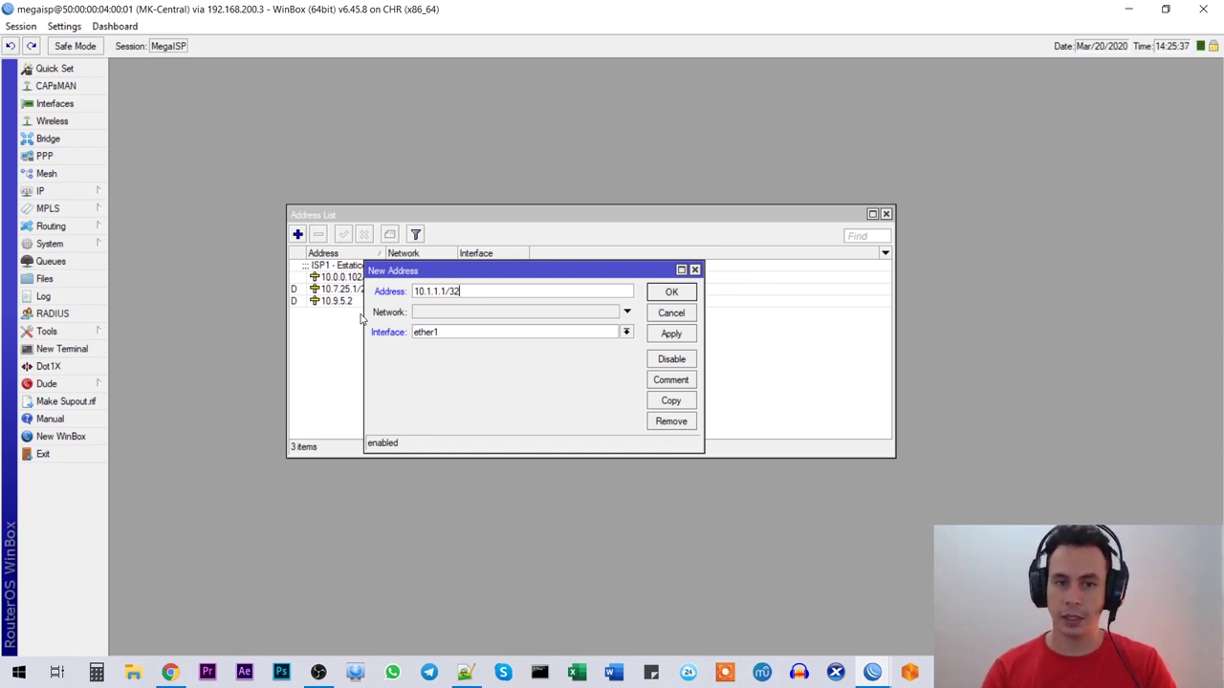
mouse_move(454, 274)
mouse_down()
mouse_move(437, 259)
mouse_move(462, 235)
mouse_move(475, 271)
mouse_up()
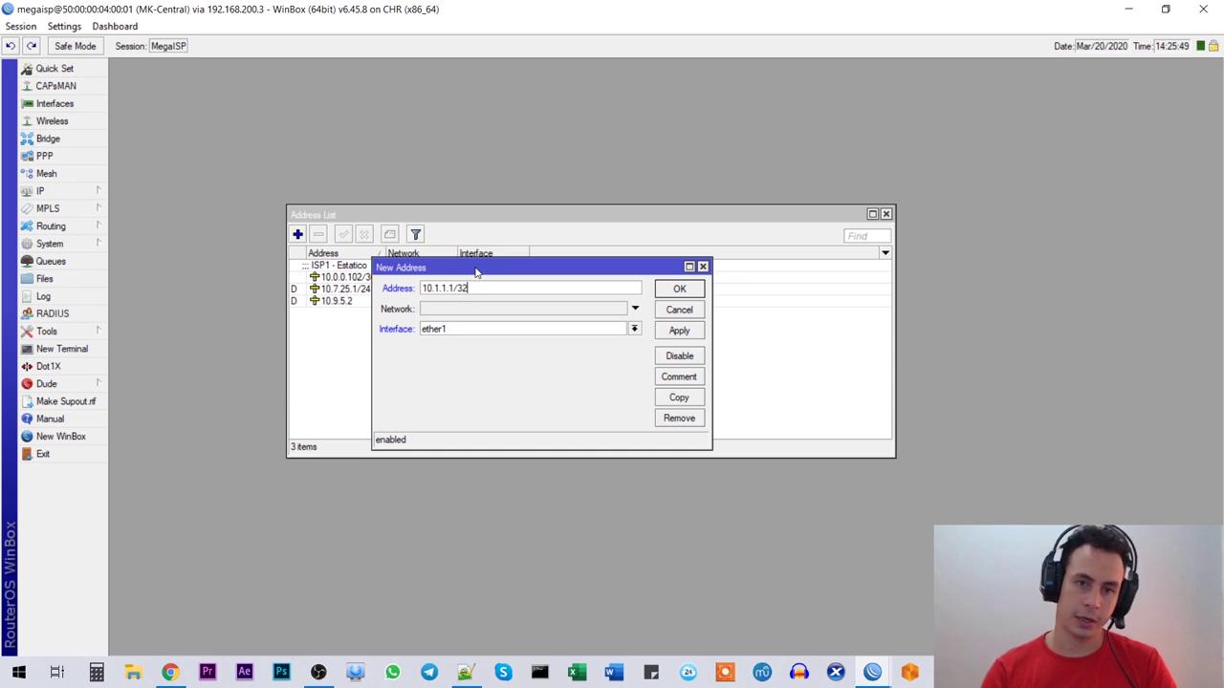
mouse_move(497, 271)
mouse_down()
mouse_move(512, 274)
mouse_move(506, 260)
mouse_up()
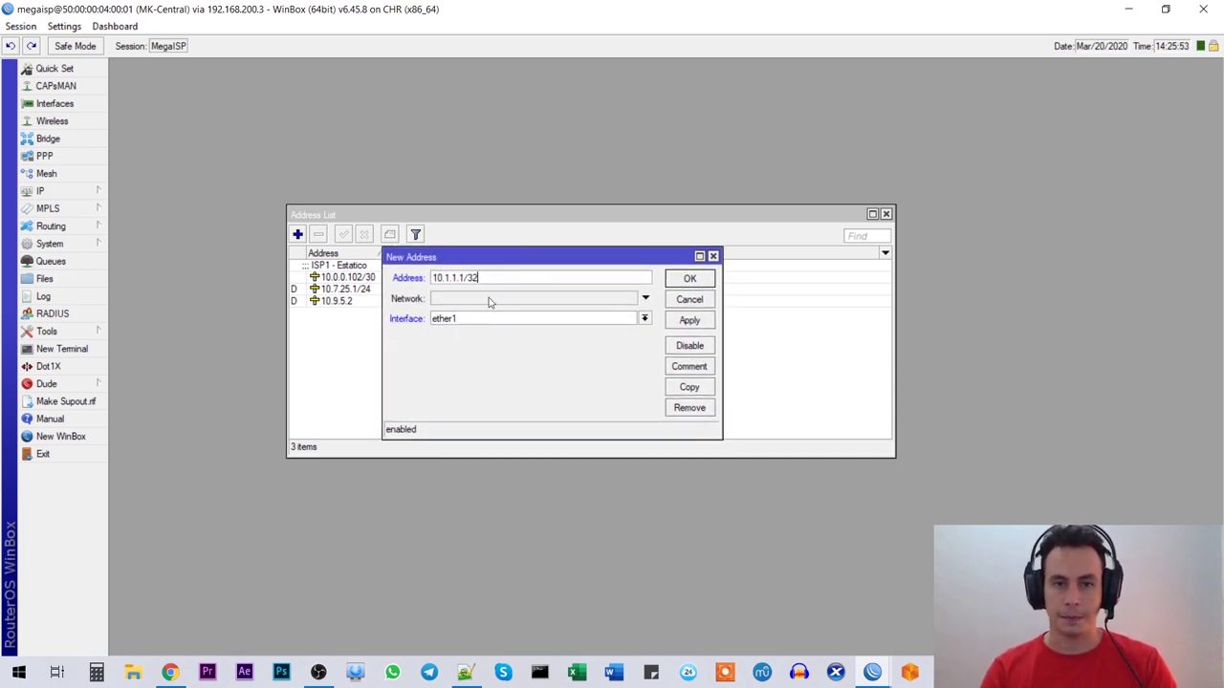
click(473, 319)
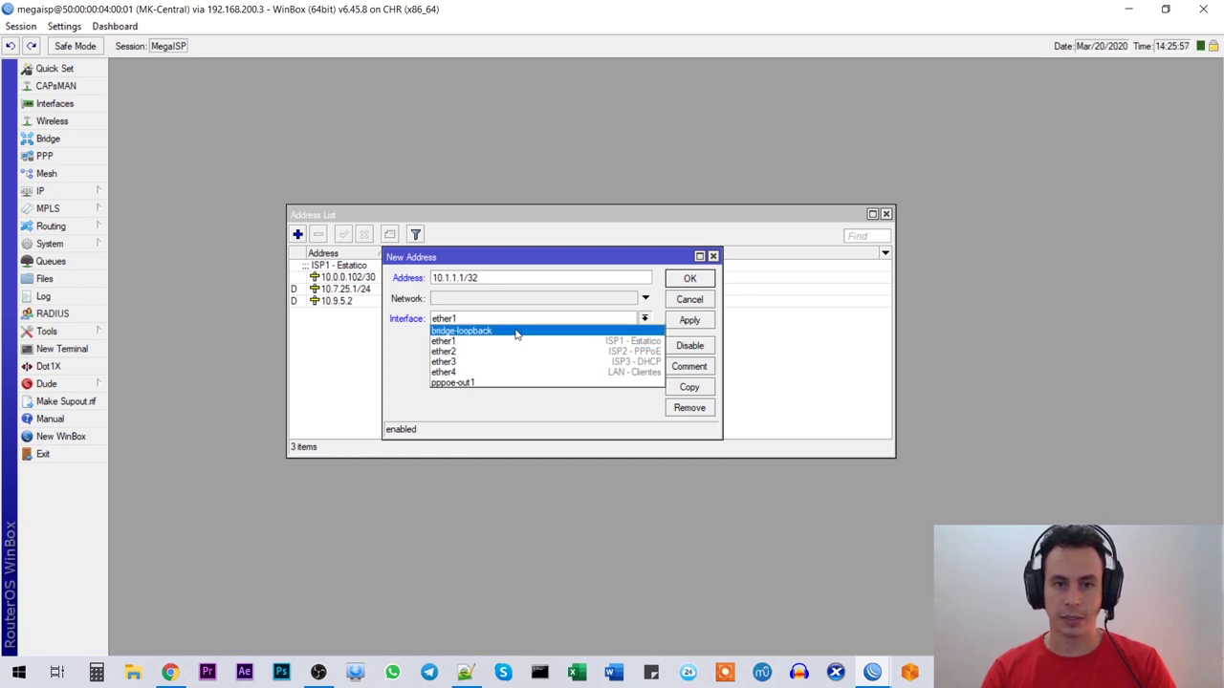
click(516, 331)
click(688, 366)
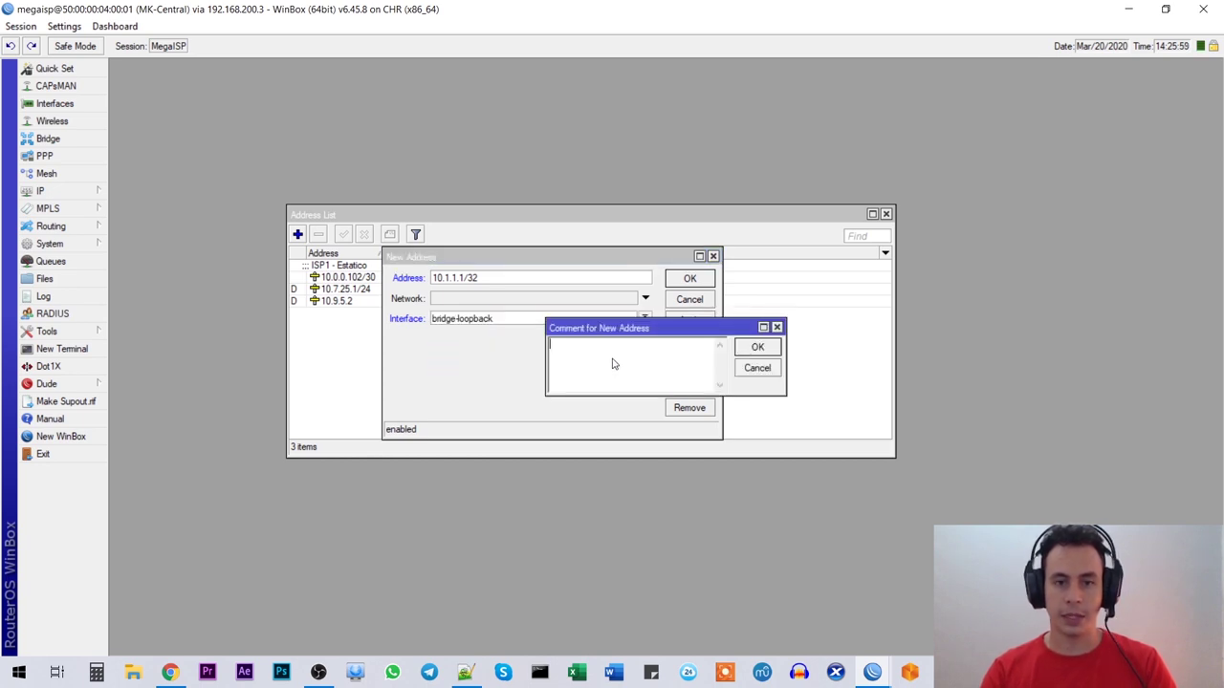
text(l)
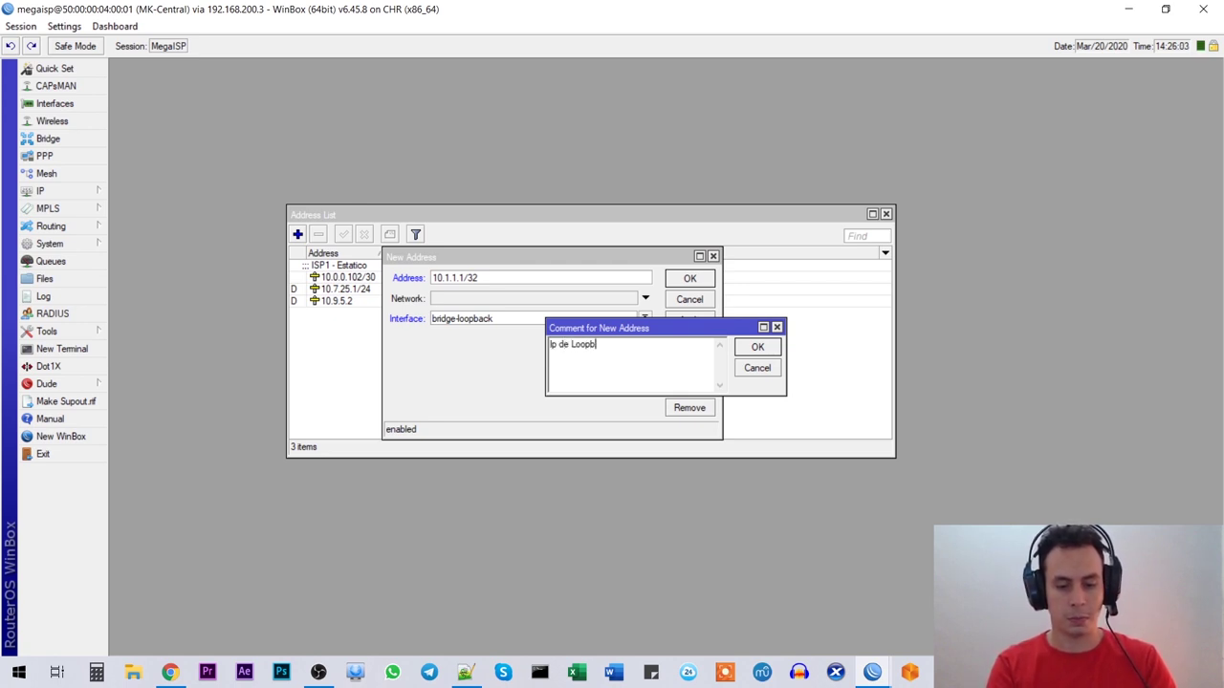
click(757, 347)
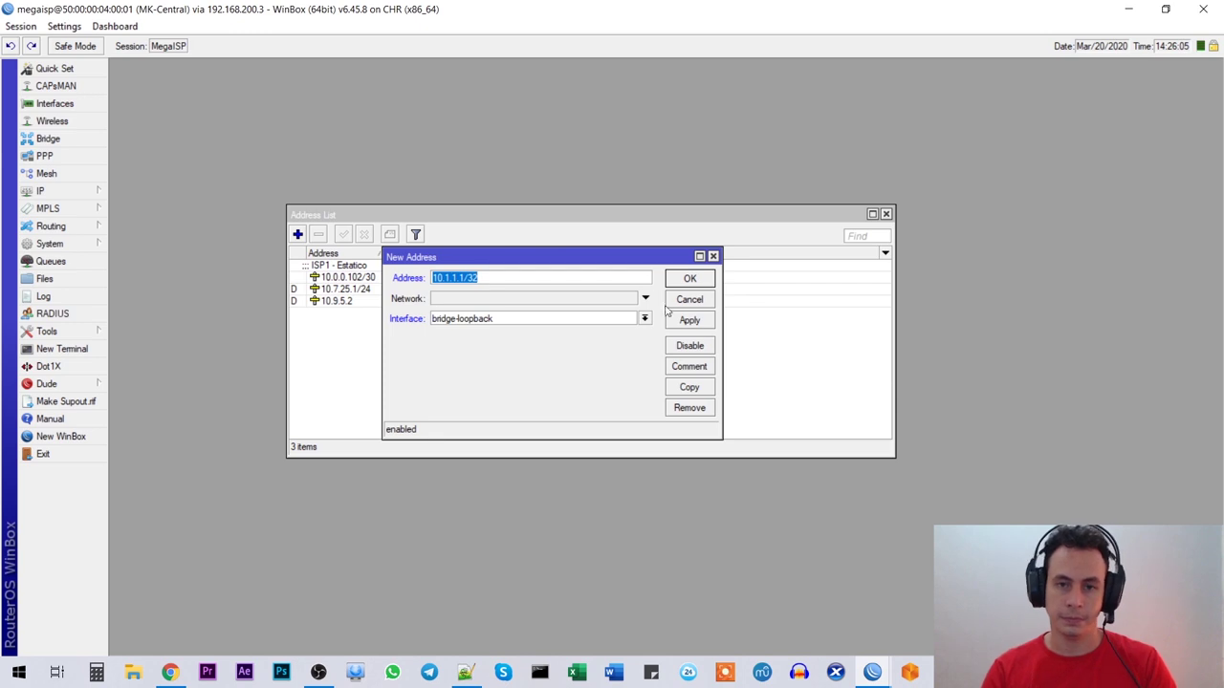
click(691, 281)
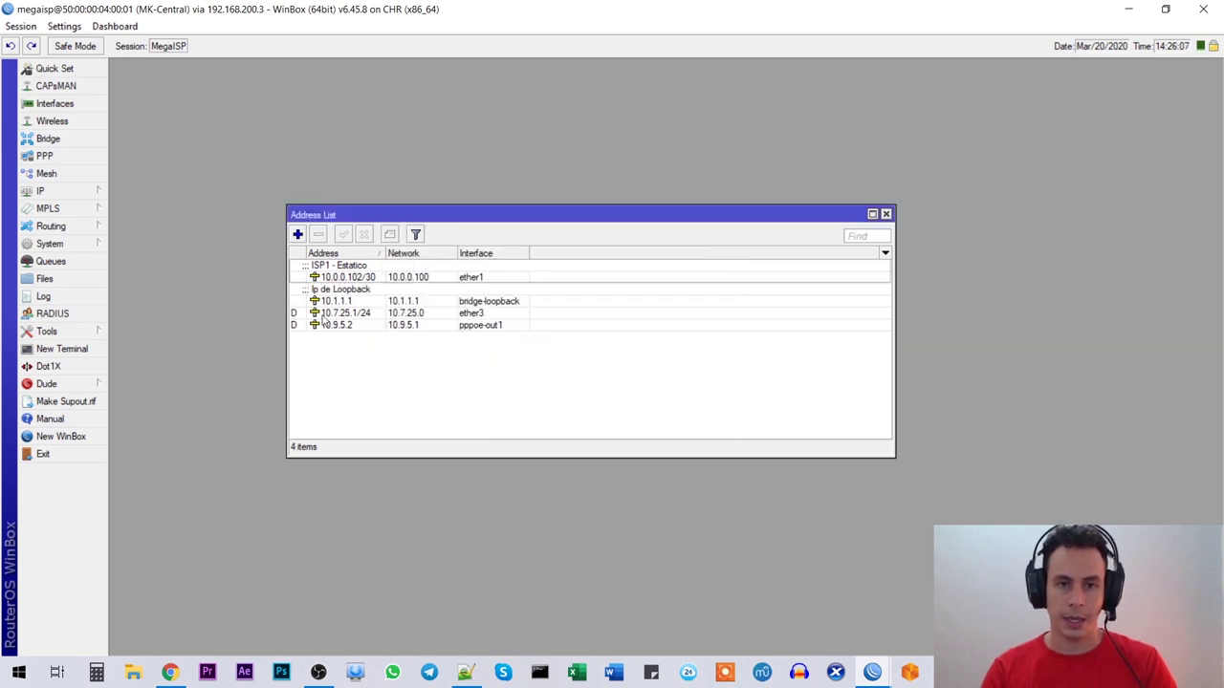
Step: Close the Address List and check the PPPoE Server step in the checklist
click(342, 301)
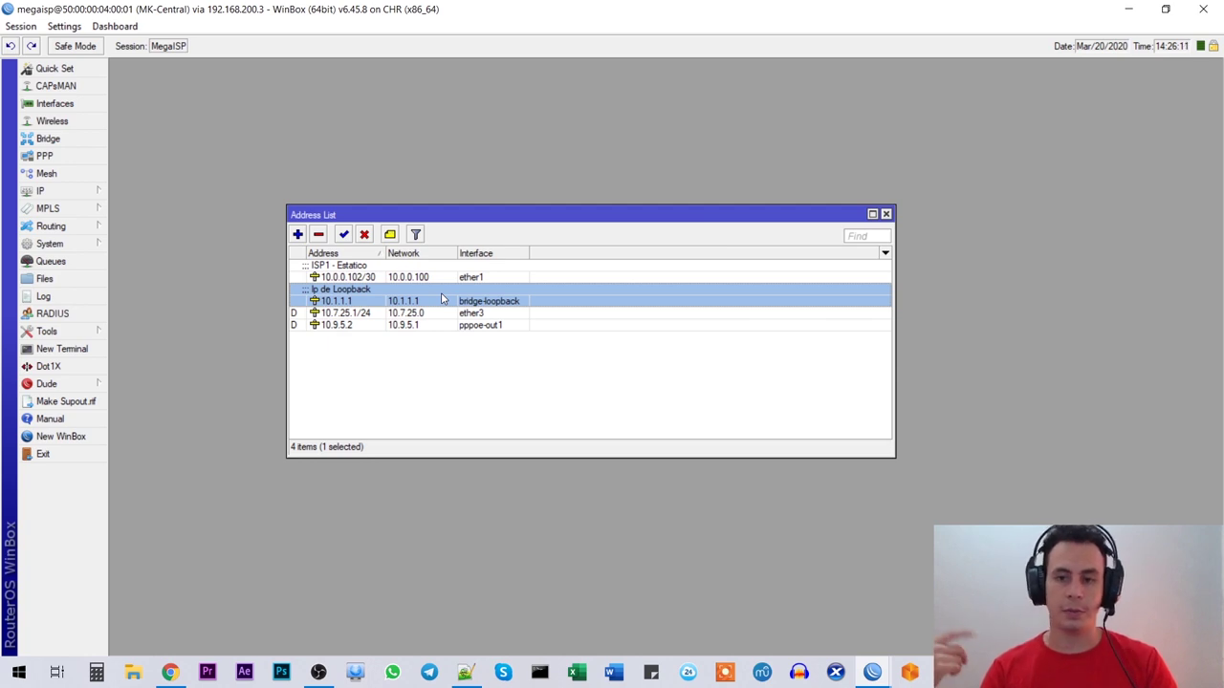
drag(489, 221, 525, 182)
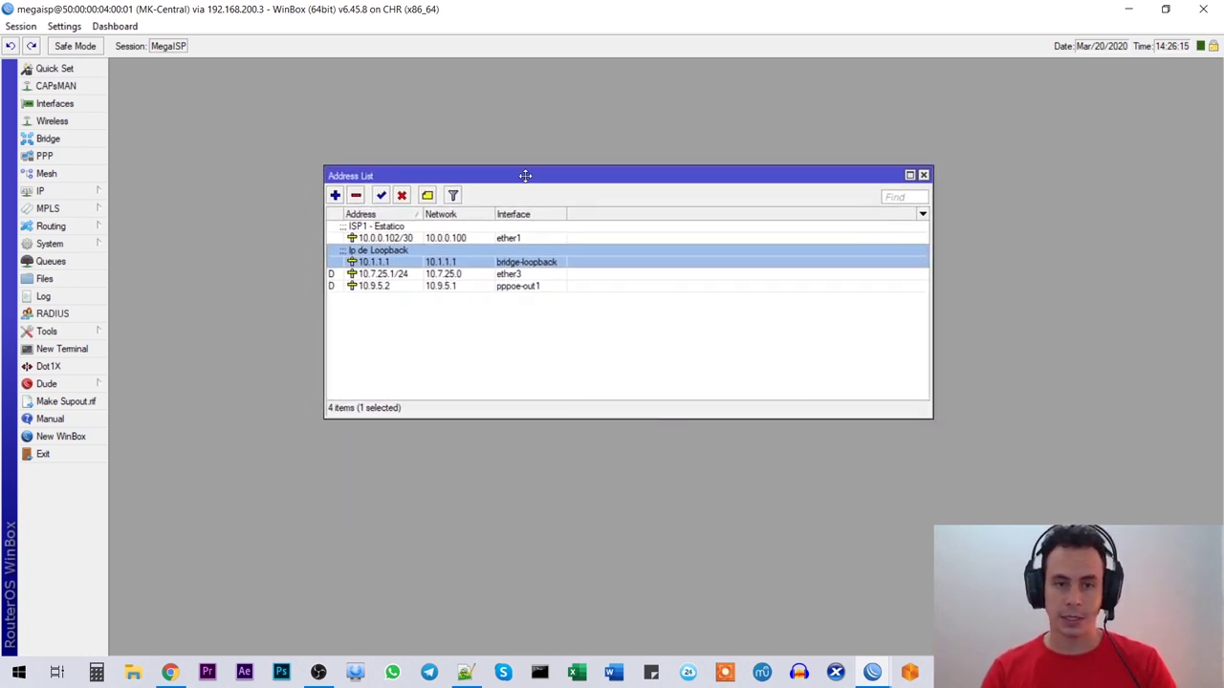
click(923, 176)
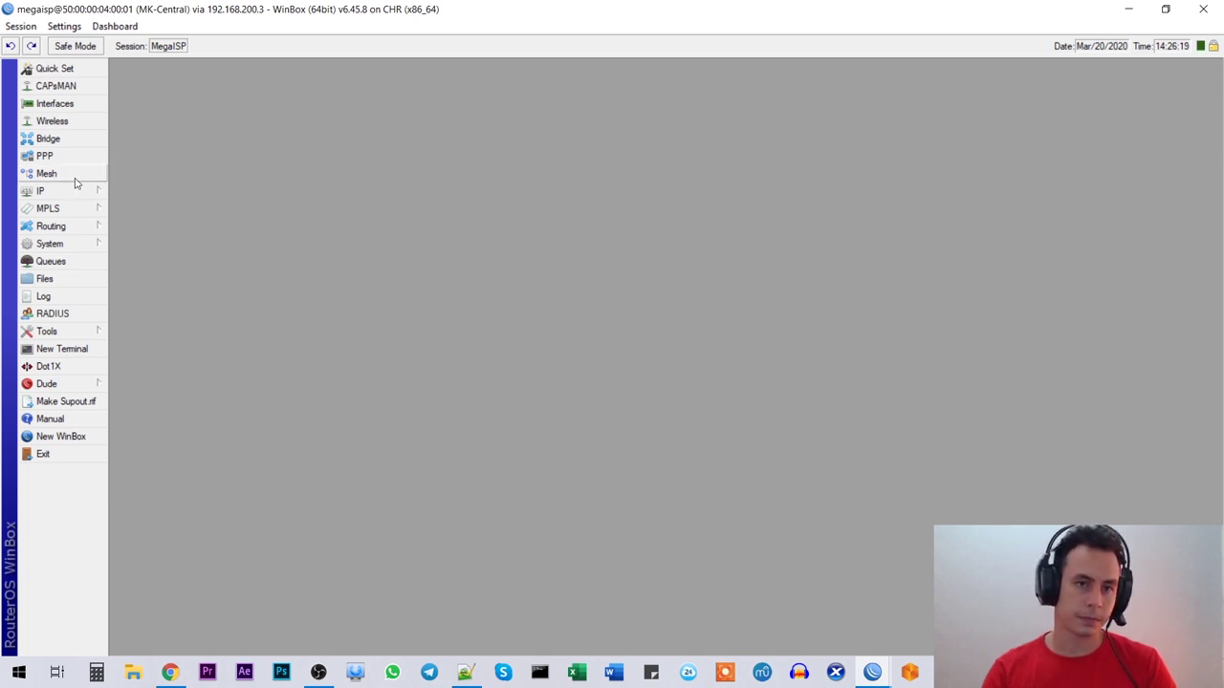
key(alt+Tab)
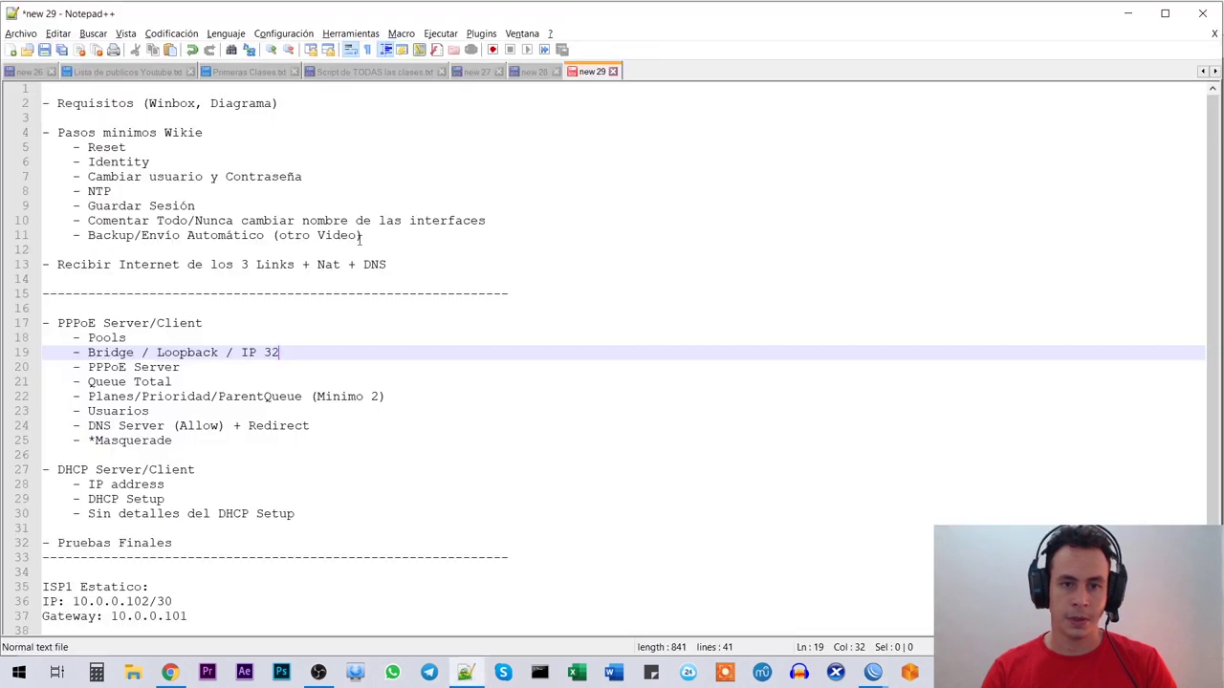
double_click(181, 369)
click(119, 369)
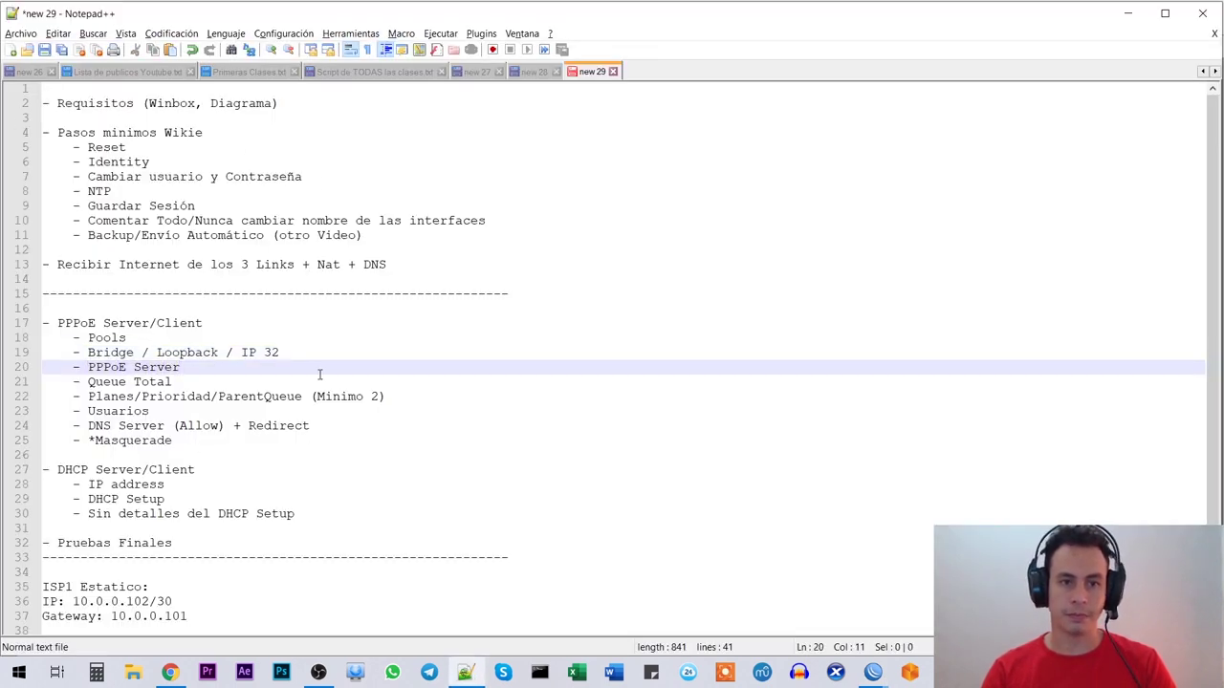
key(alt+Tab)
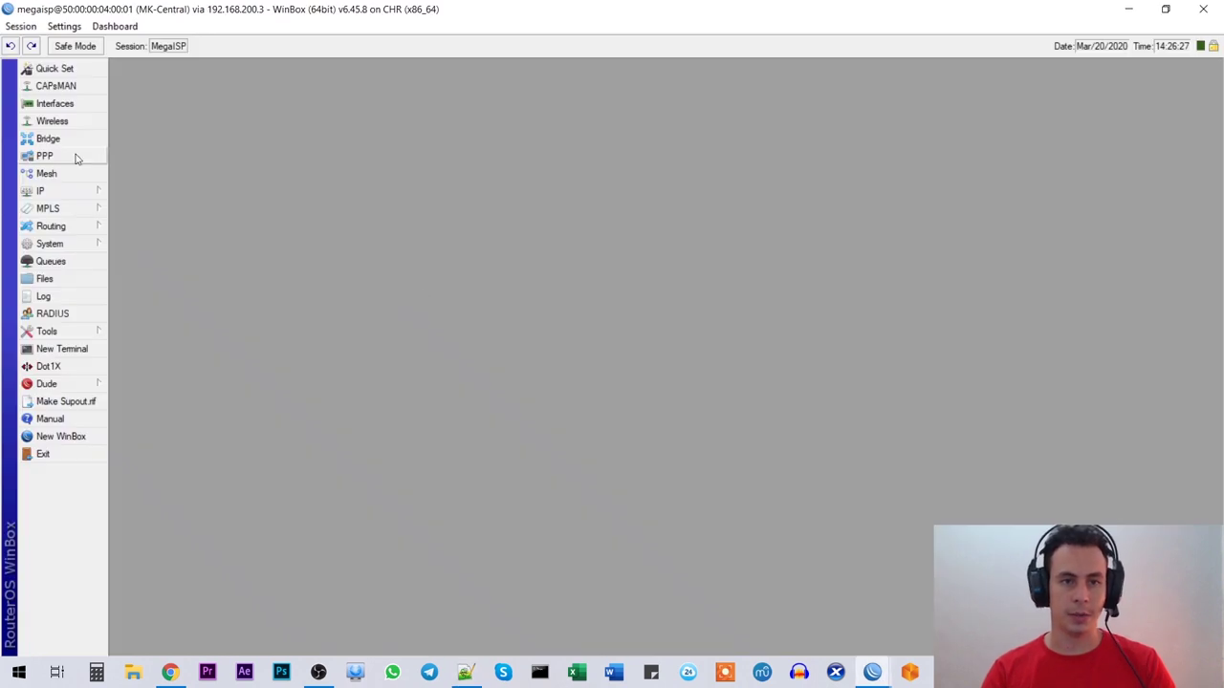
Step: Start a new PPPoE server named pppoe_server on ether4
click(64, 155)
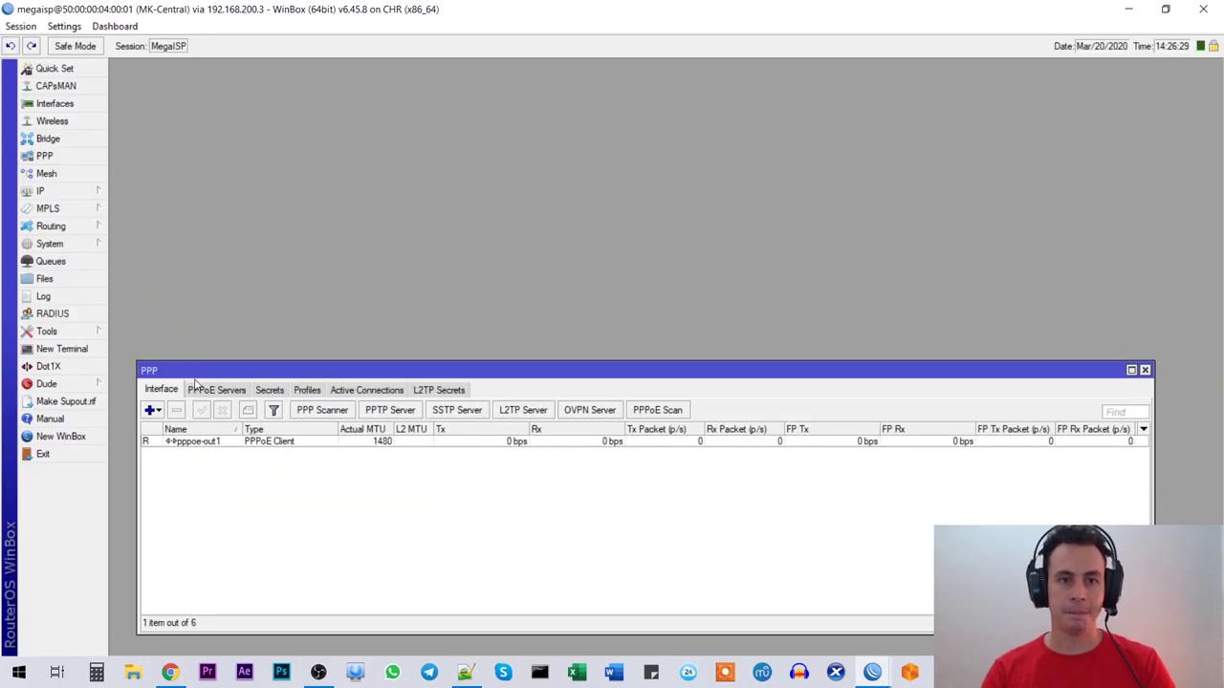
drag(216, 366, 237, 230)
click(235, 250)
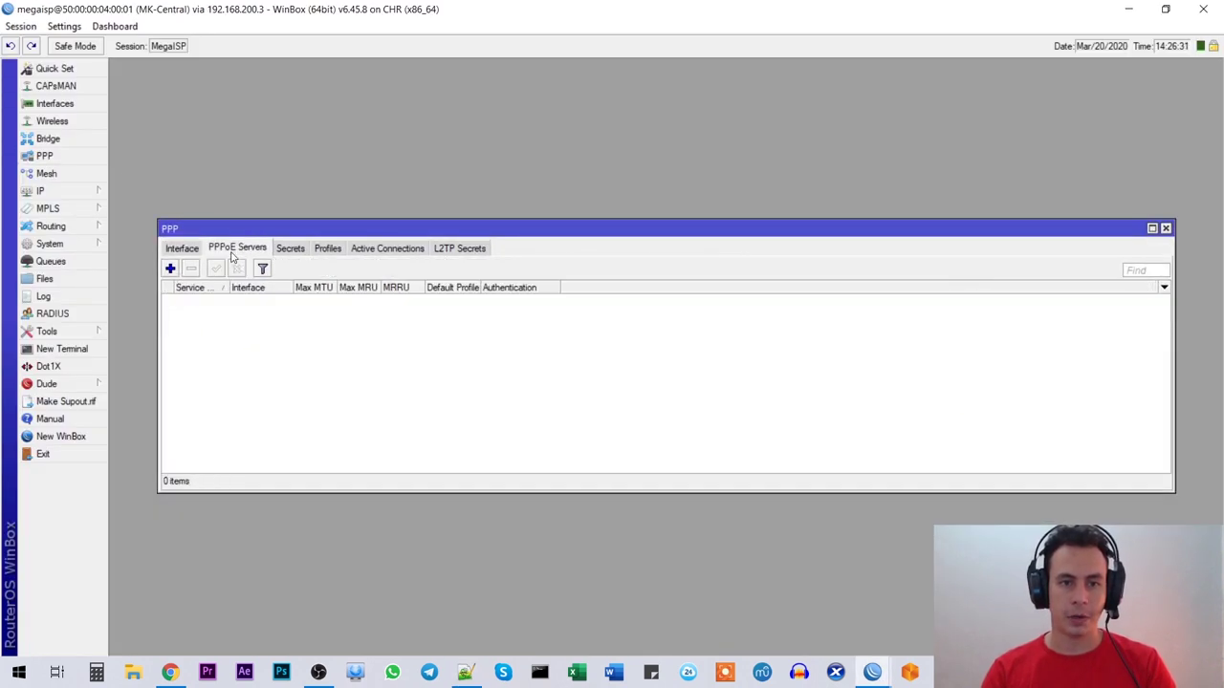
click(170, 268)
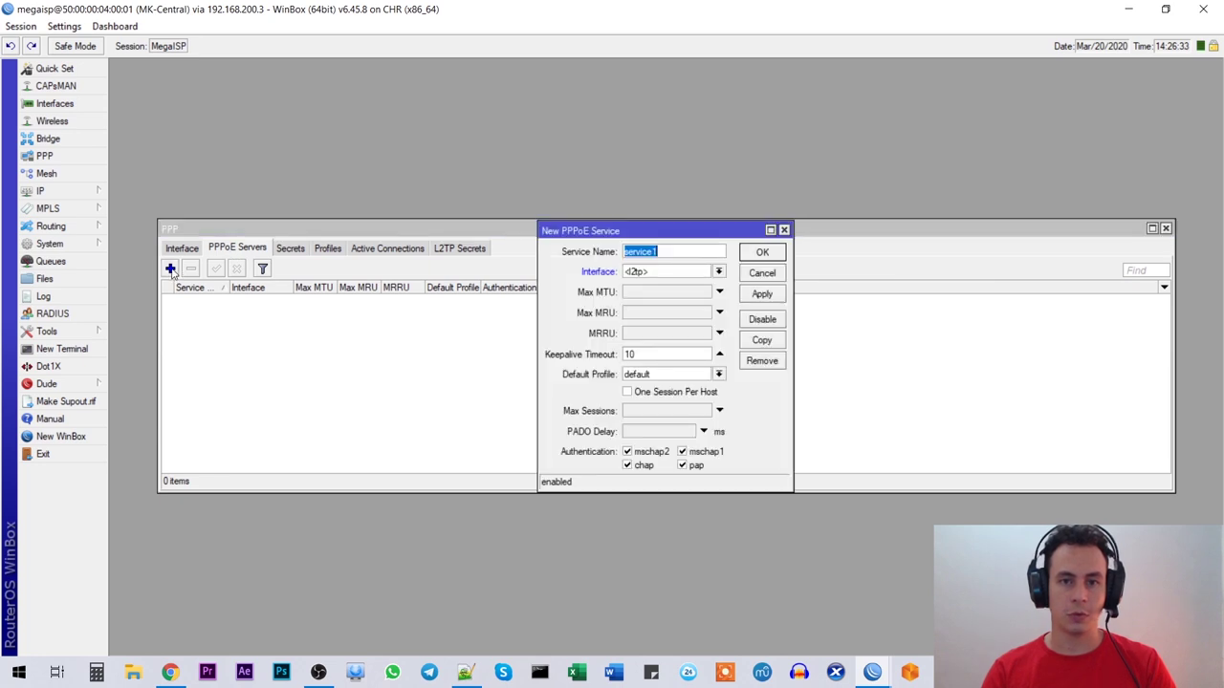
drag(594, 236, 415, 222)
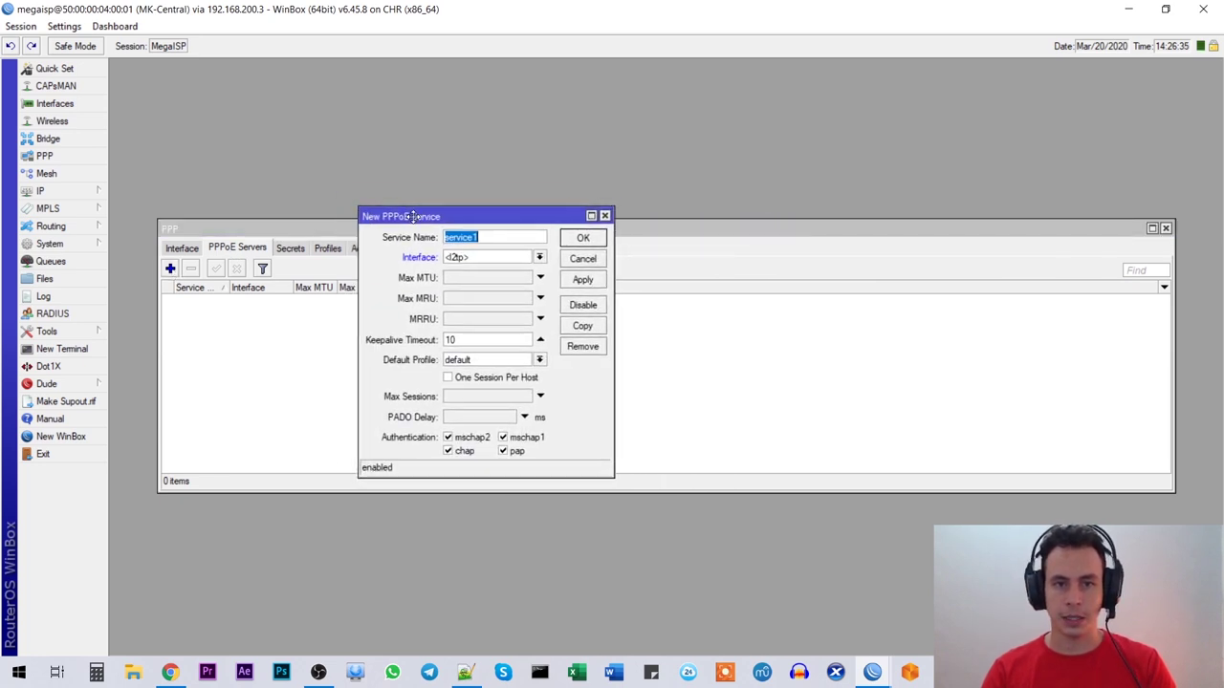
click(514, 239)
drag(514, 239, 393, 230)
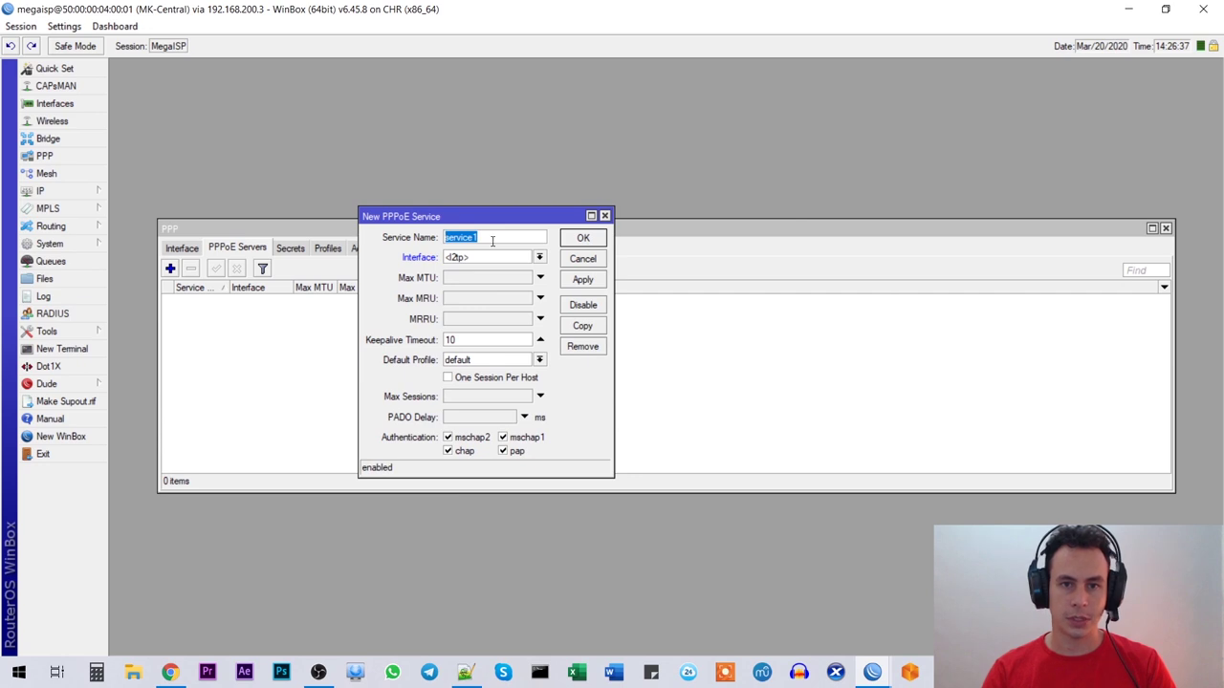
text(ppp)
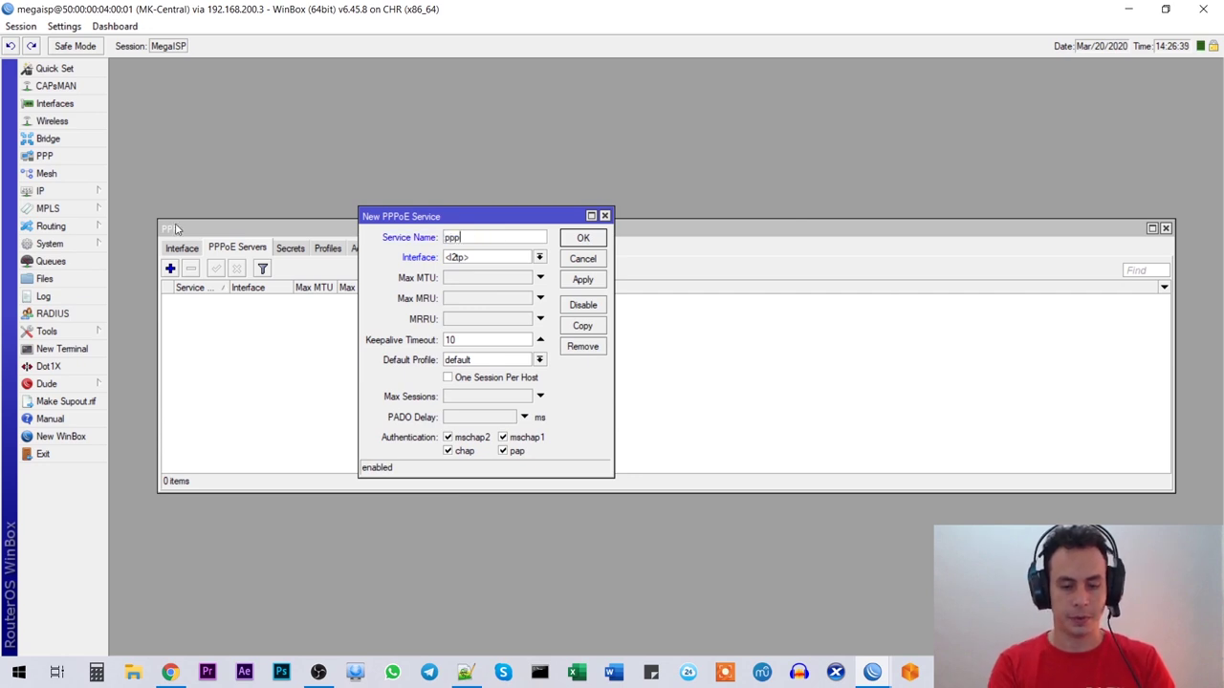
text(oe_serve)
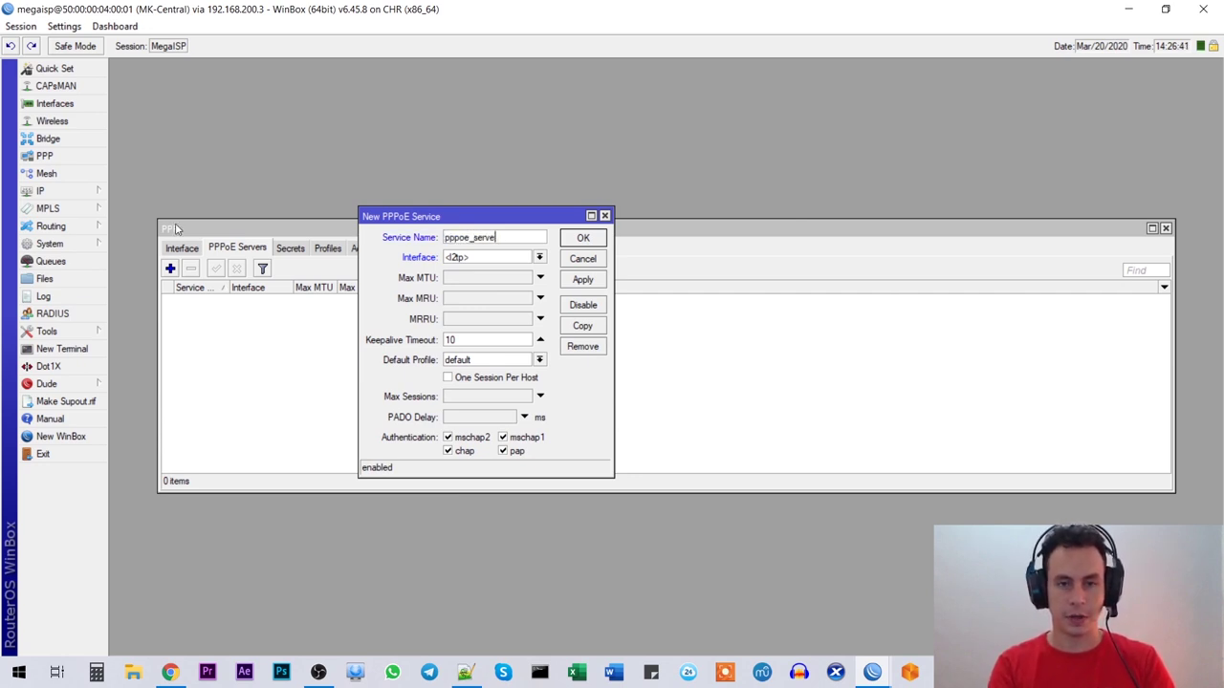
text(r)
key(Tab)
click(490, 259)
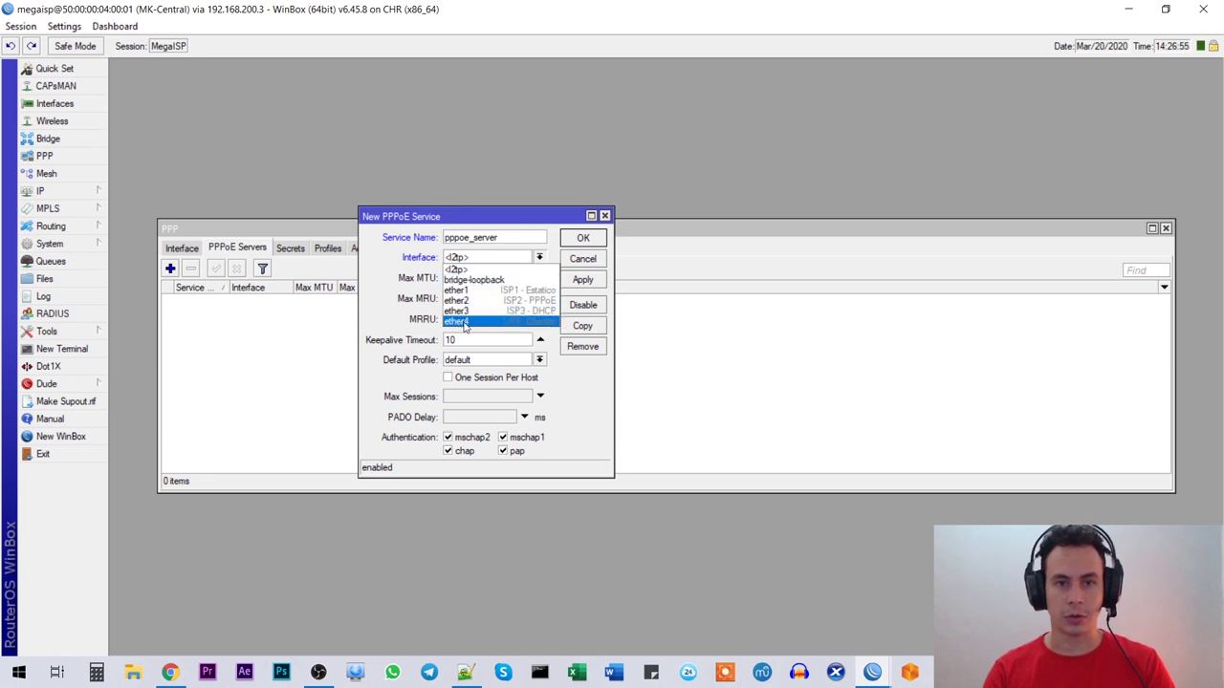
click(464, 323)
drag(449, 216, 461, 176)
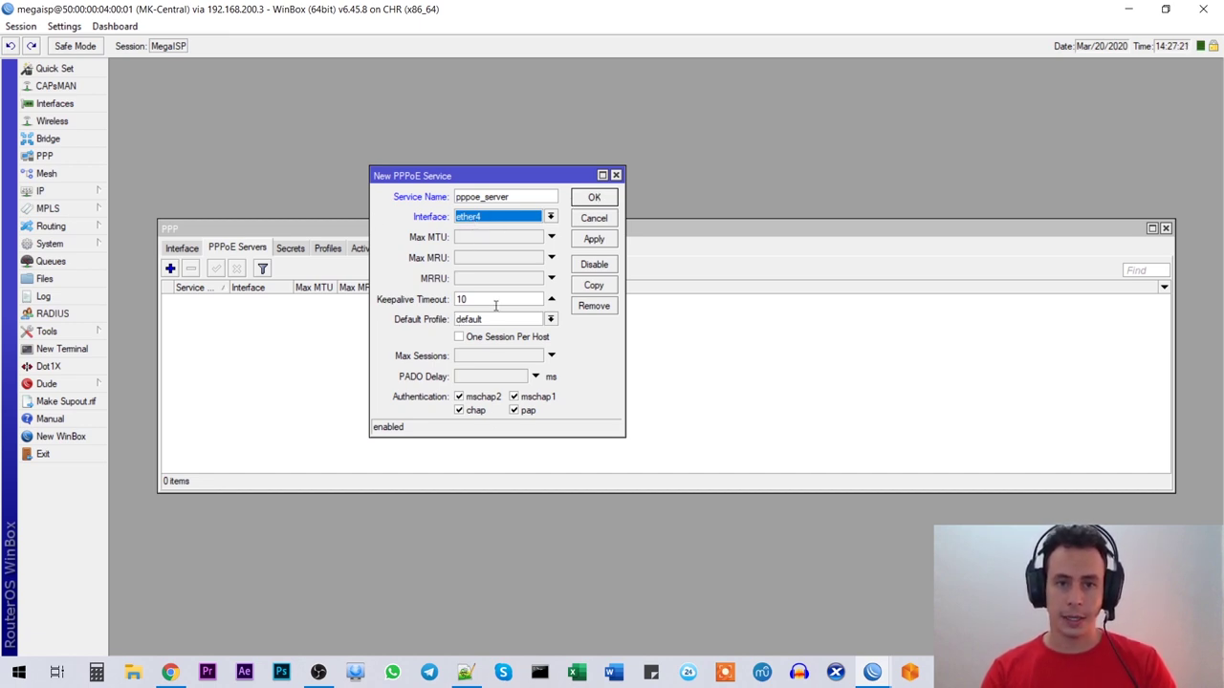
Step: Enable One Session Per Host, disable PAP, and save the PPPoE server
click(460, 337)
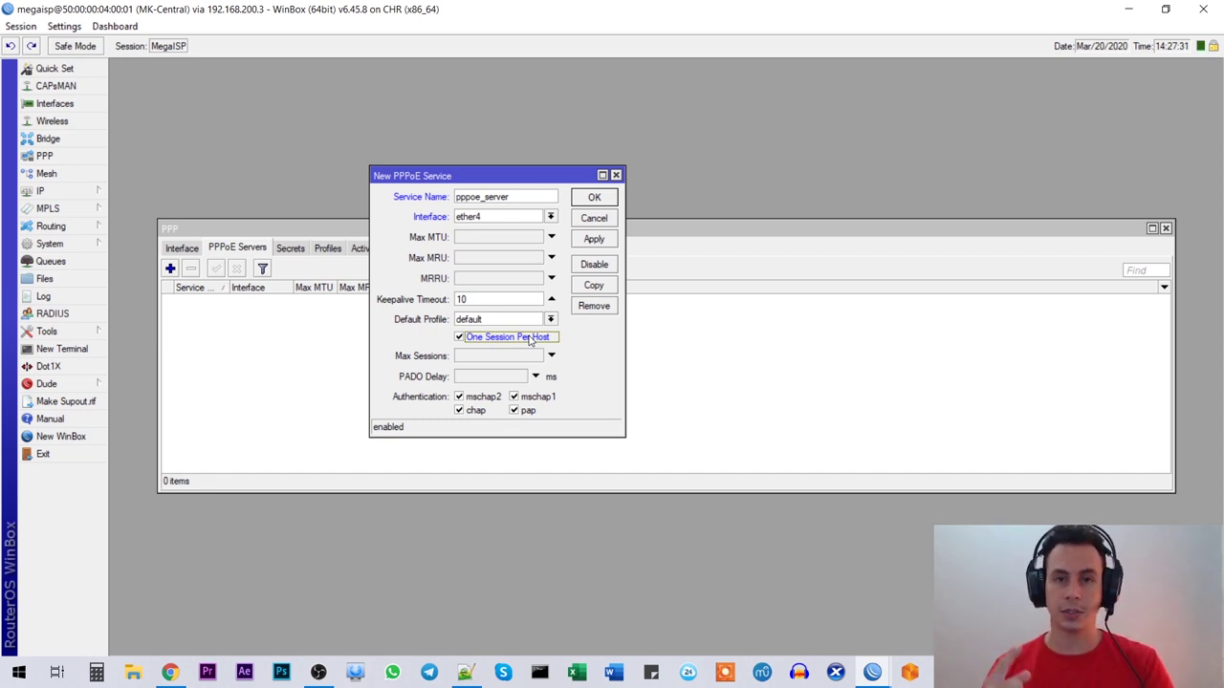
click(523, 411)
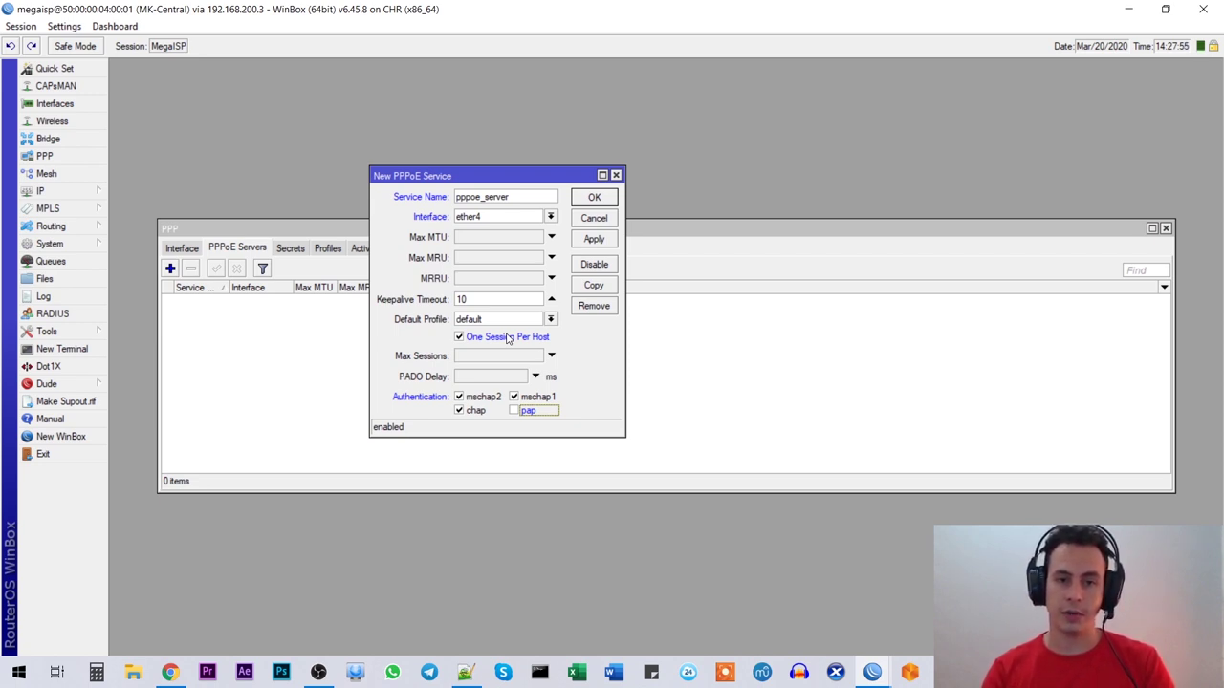
click(483, 339)
click(459, 337)
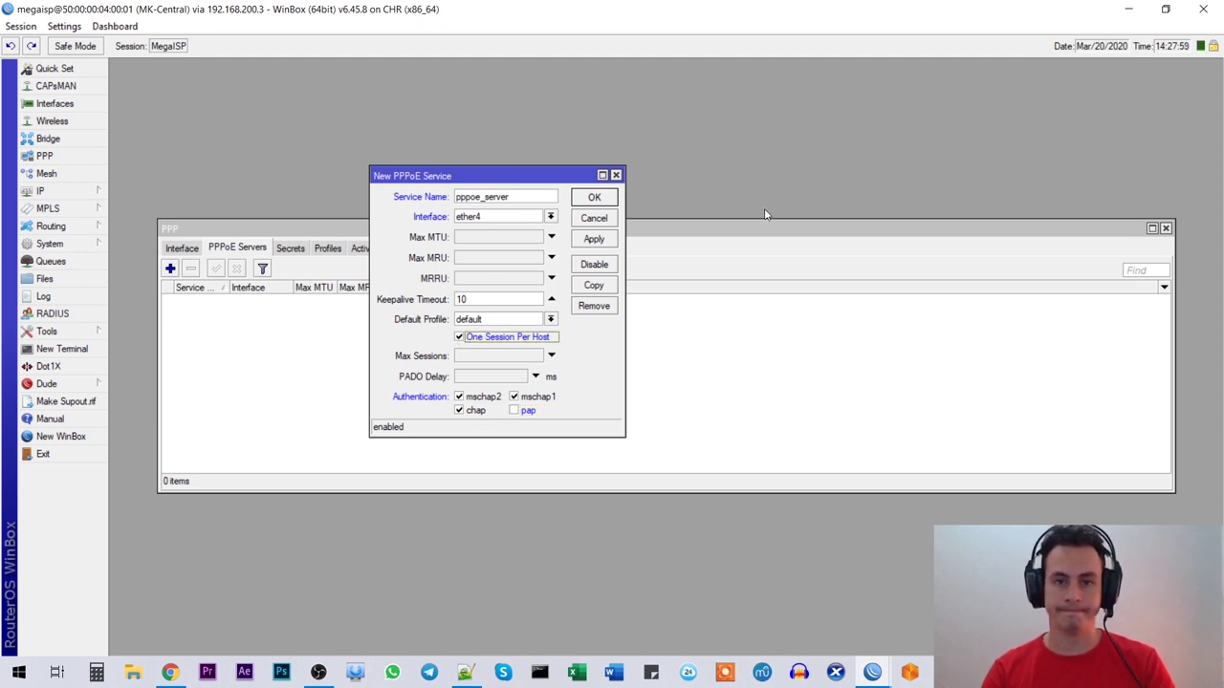
click(595, 199)
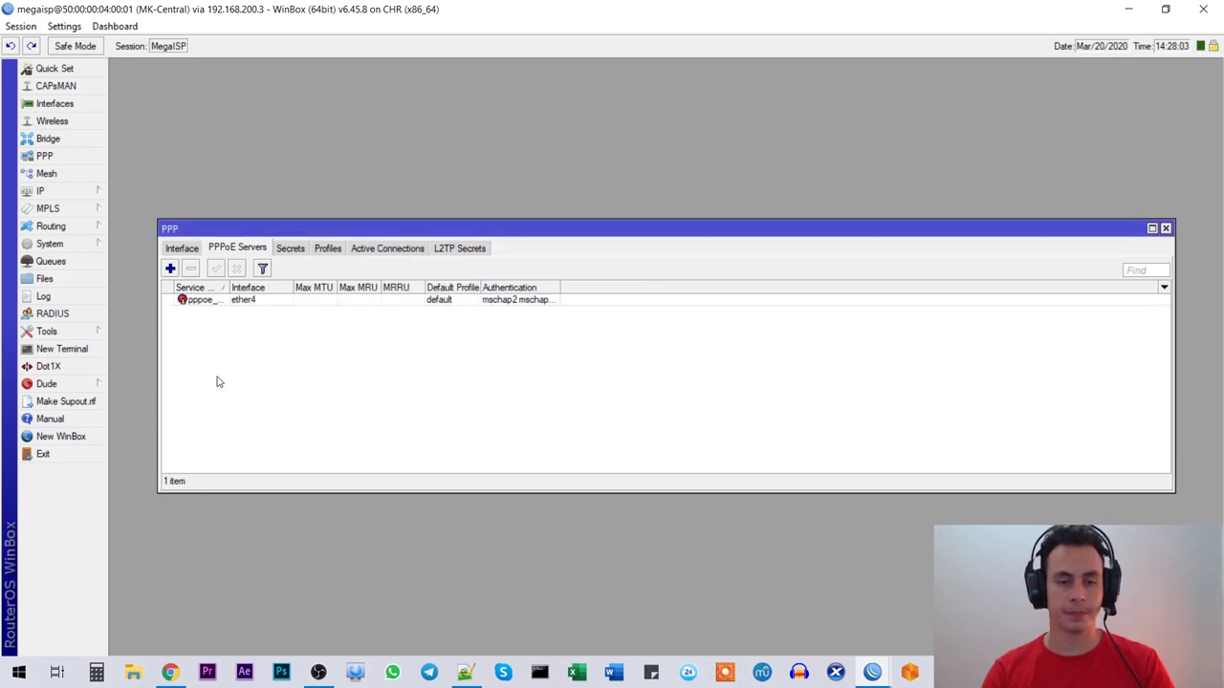
Step: Check the Queue Total item in the checklist notes
key(alt+Tab)
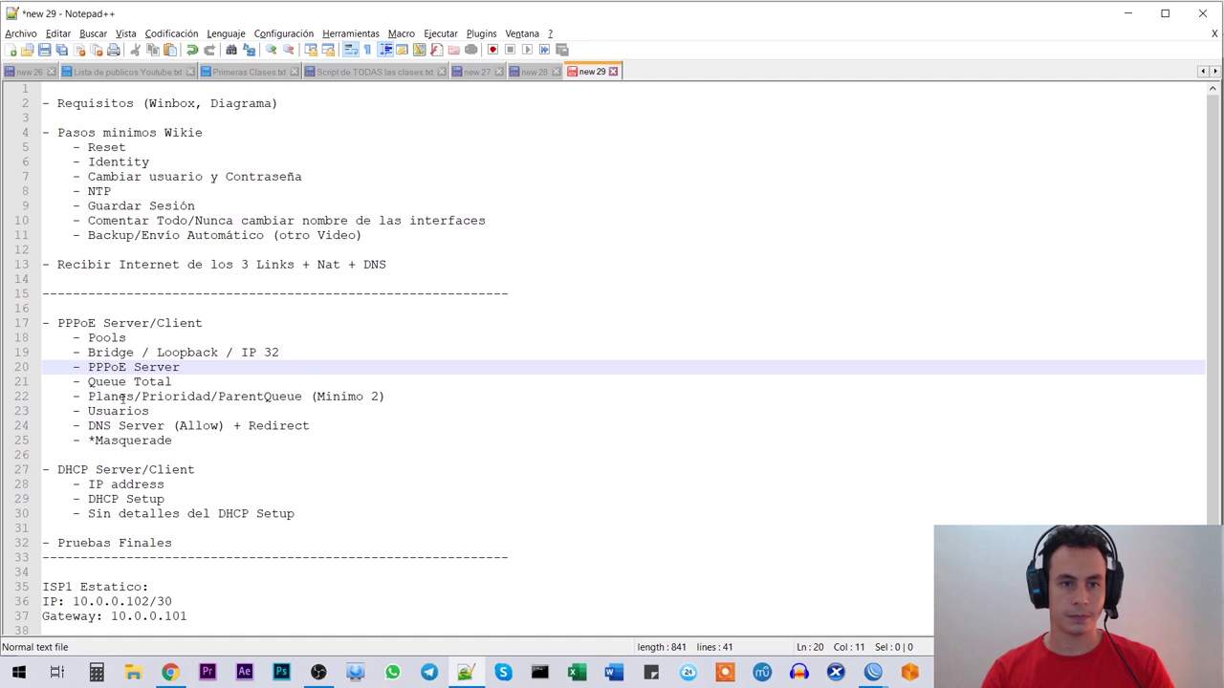
click(122, 382)
drag(175, 381, 88, 381)
key(alt+Tab)
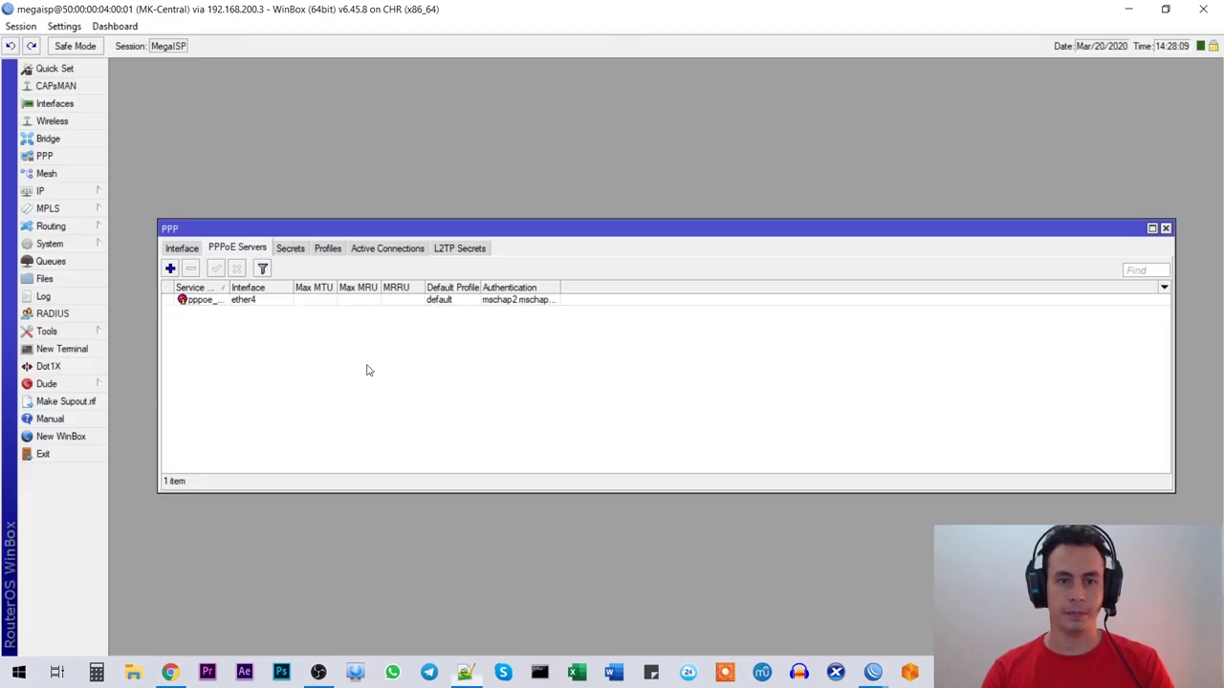
Step: Add simple queue Total for 0.0.0.0/0 with a 50M/50M max limit
click(50, 262)
drag(549, 236, 424, 142)
click(311, 175)
drag(626, 235, 508, 190)
text(Total)
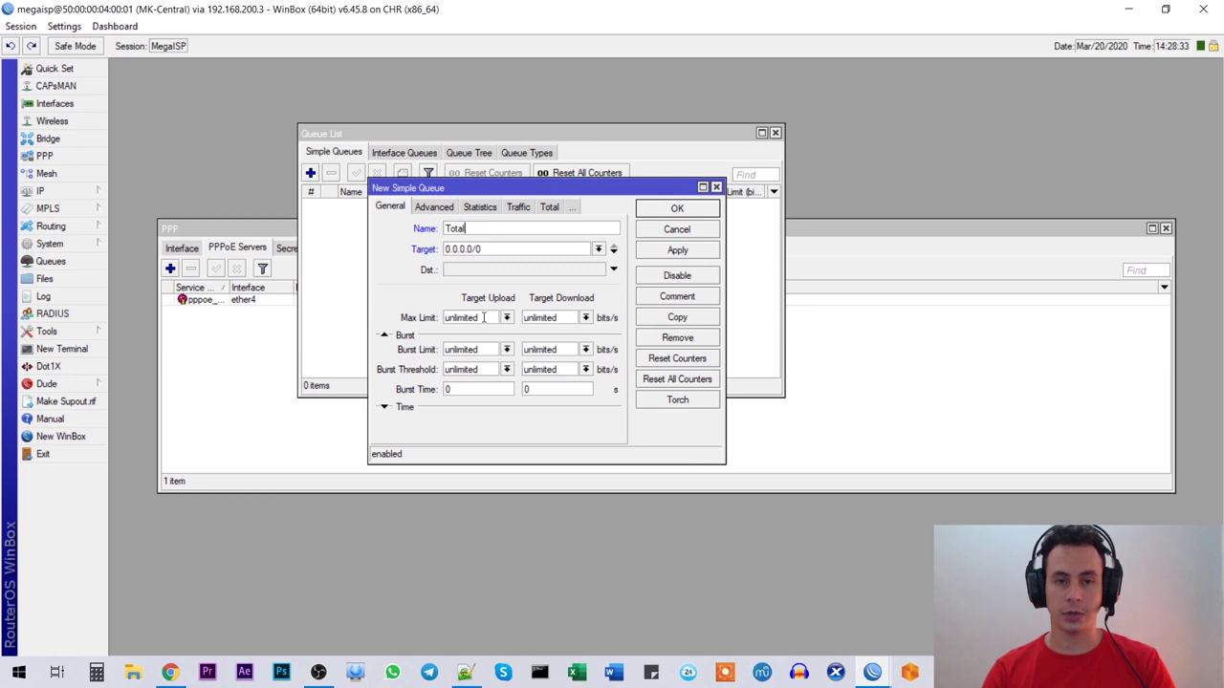
double_click(484, 319)
text(50)
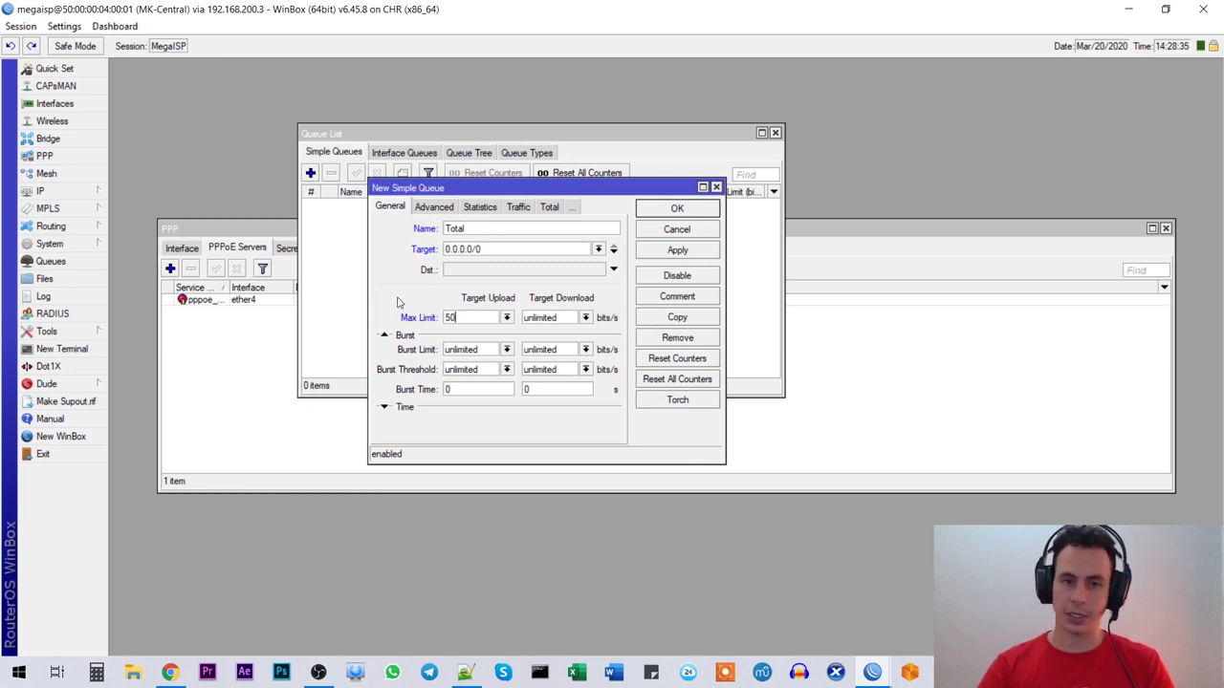
text(M)
key(Tab)
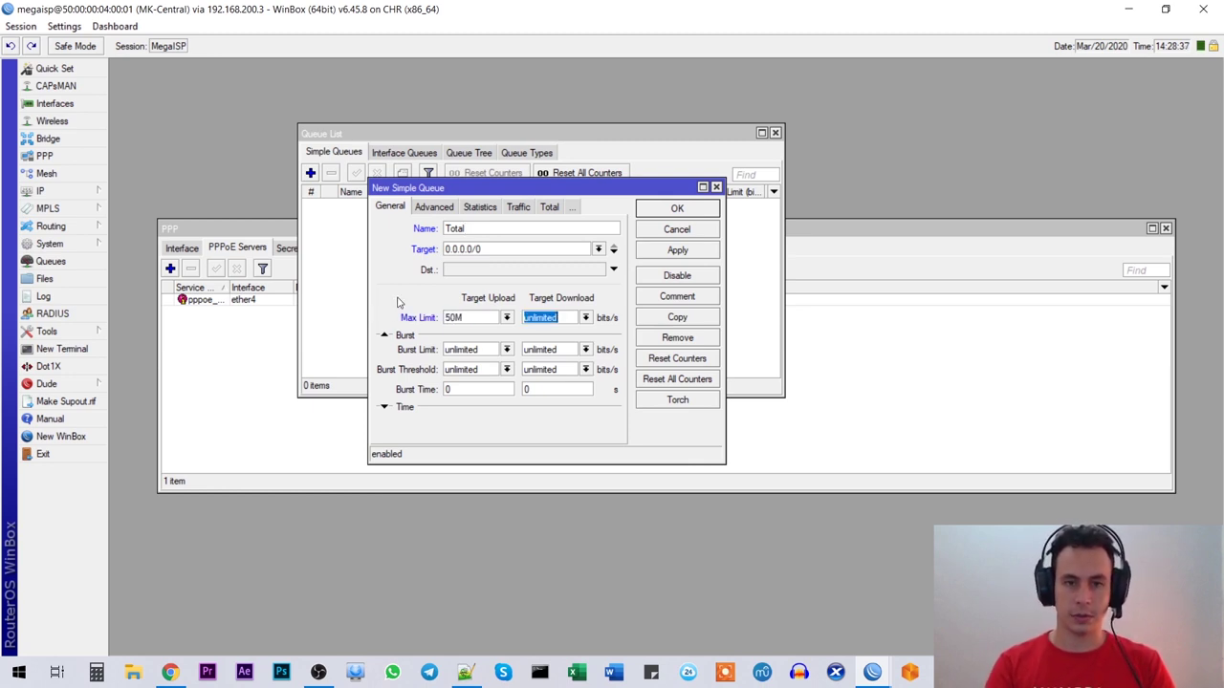
text(50 M)
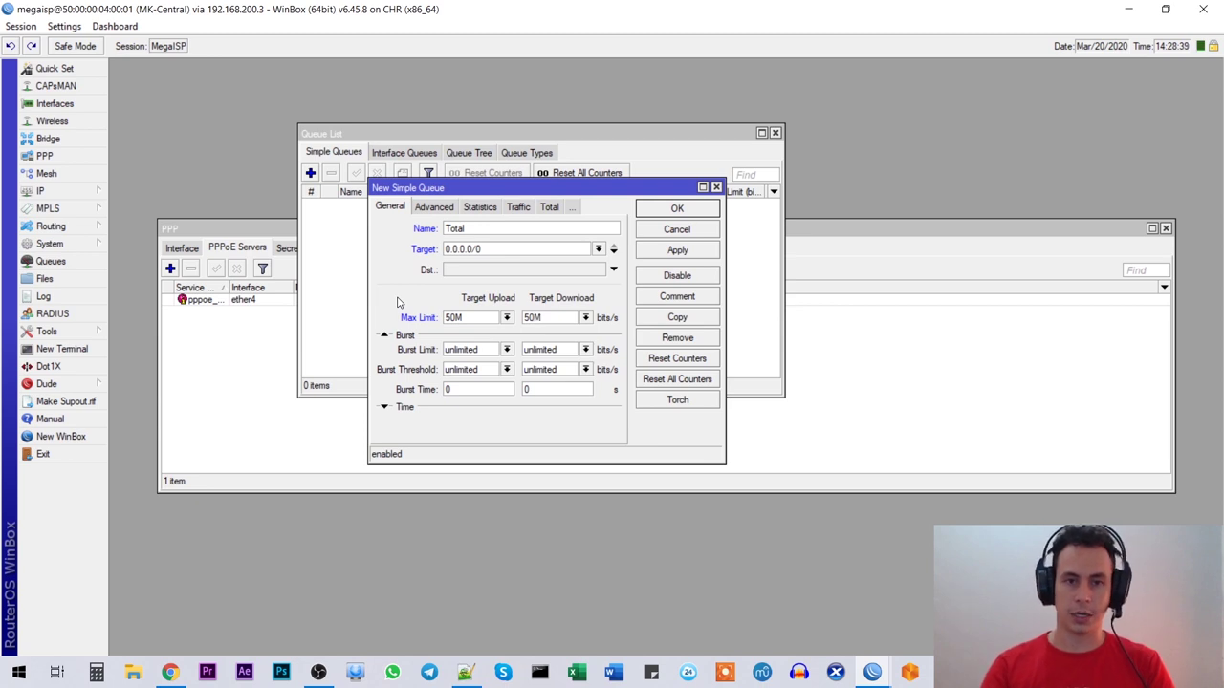
click(660, 256)
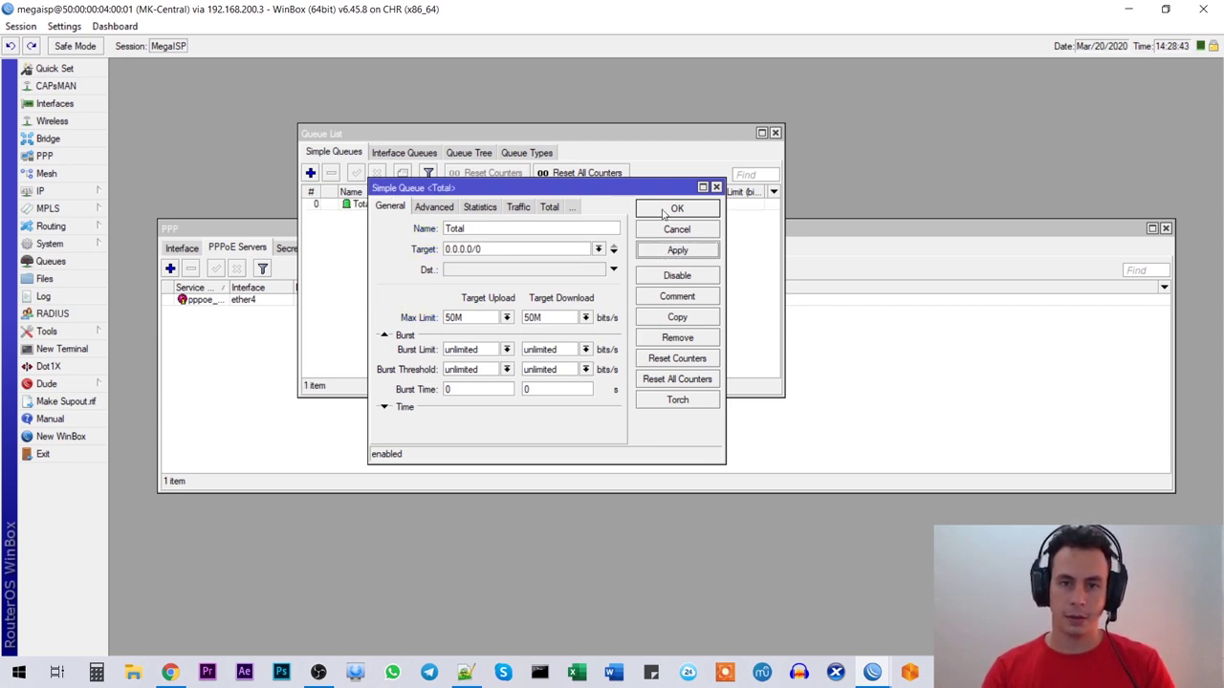
click(664, 214)
Step: Close the Queue List and return to the notes
click(411, 206)
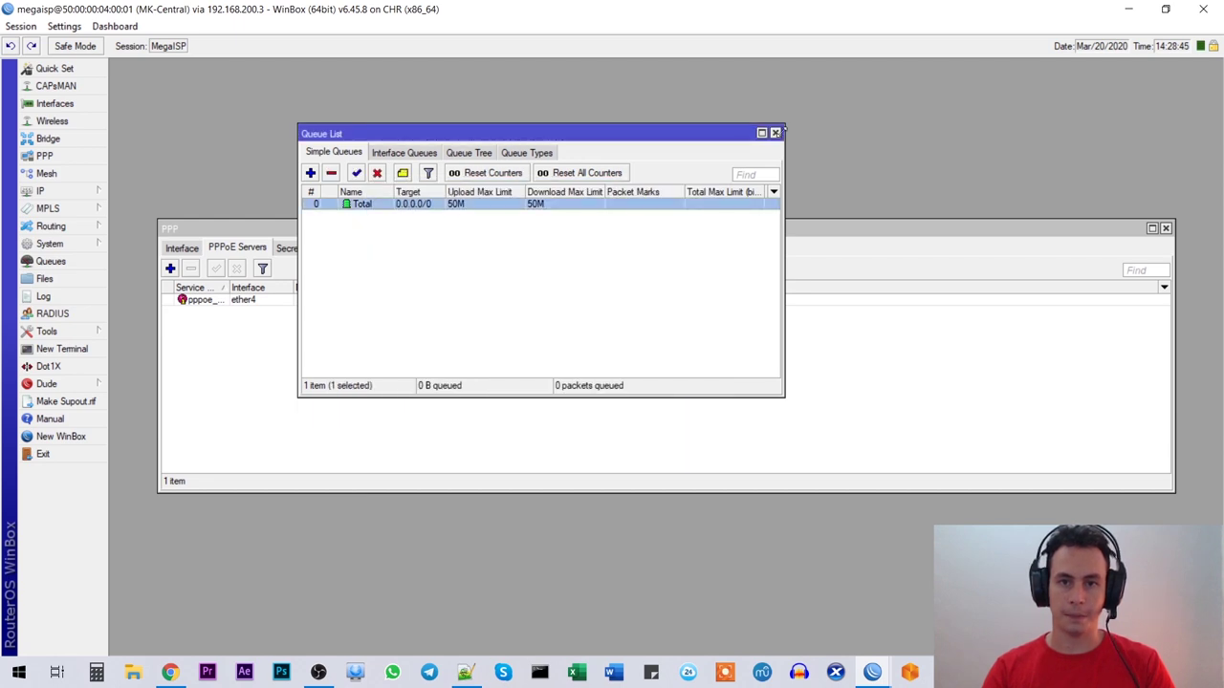
click(776, 134)
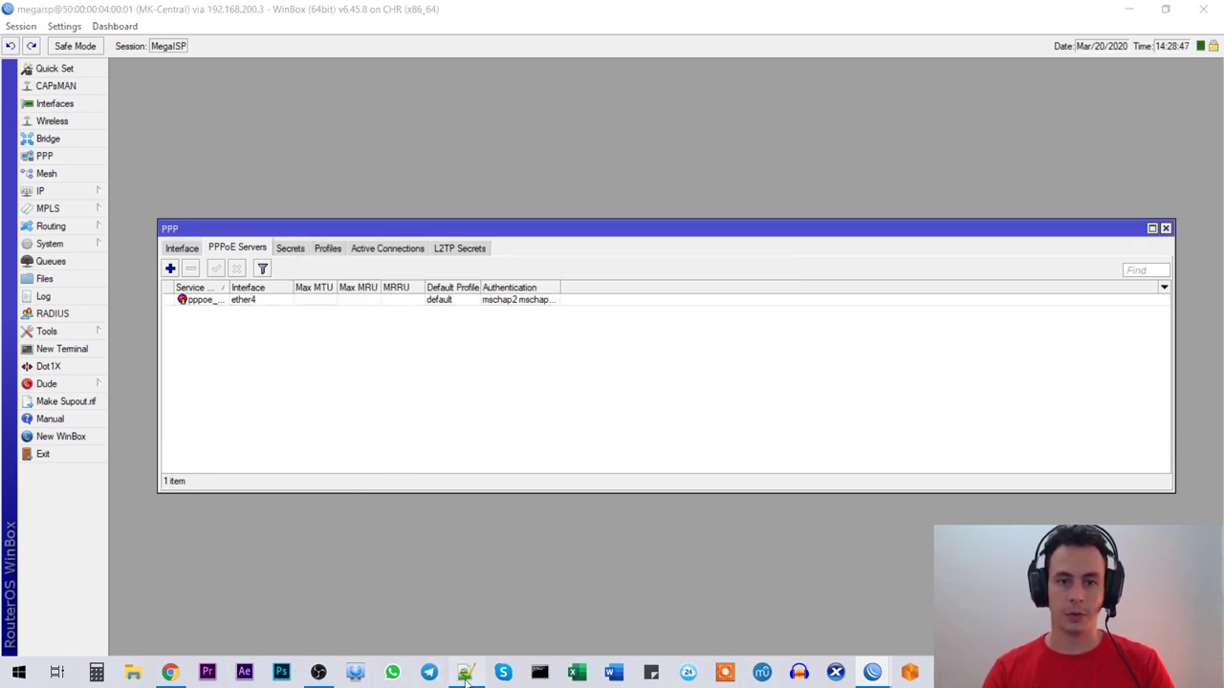
click(464, 672)
Step: Highlight the Planes/Prioridad/ParentQueue checklist item, then return to WinBox
drag(88, 396, 391, 398)
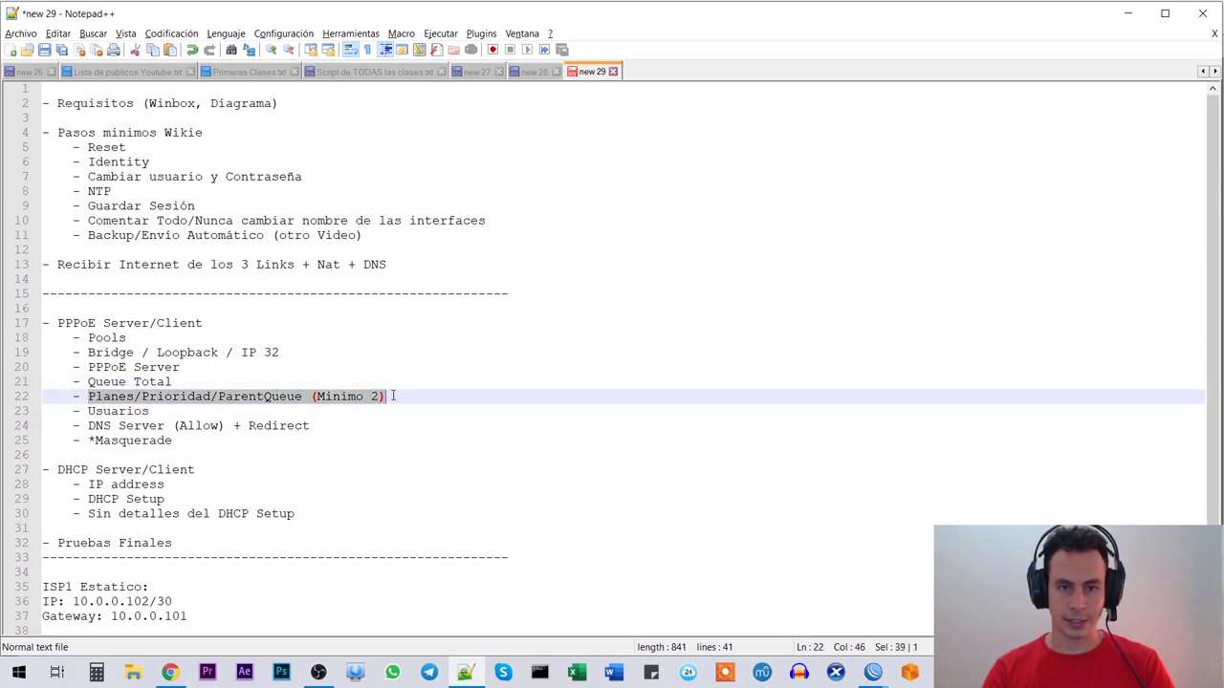
key(alt+Tab)
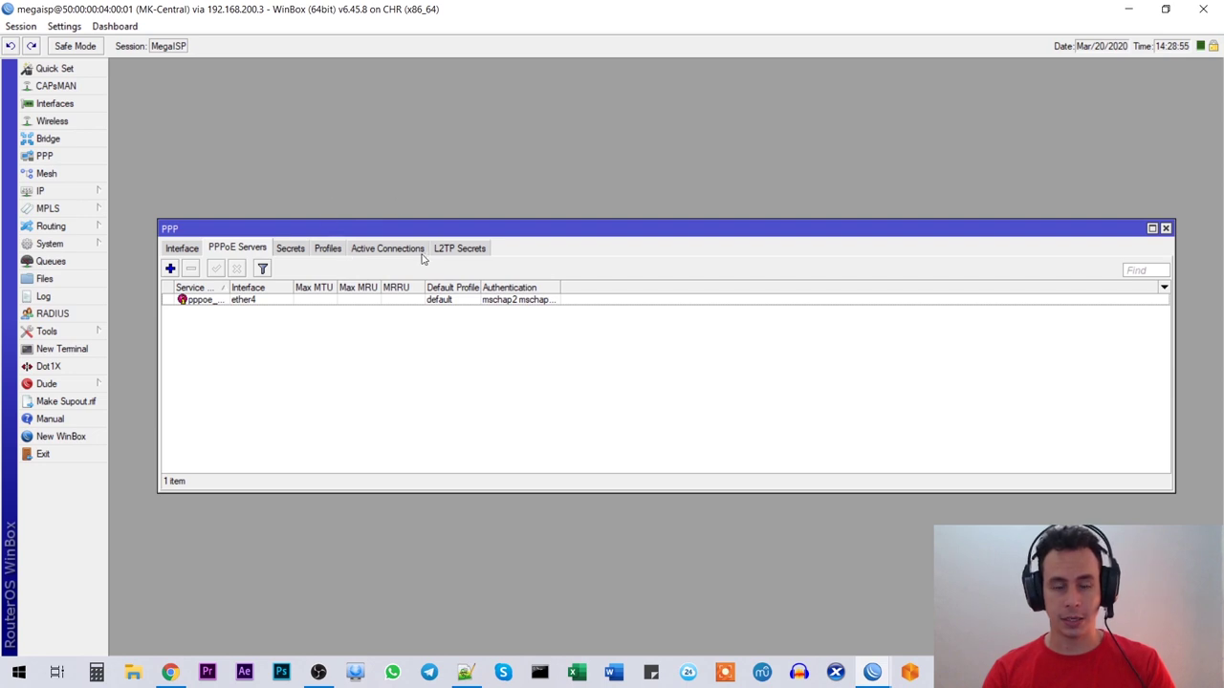
Step: Start a new PPP profile named Plan_Familiar
click(336, 250)
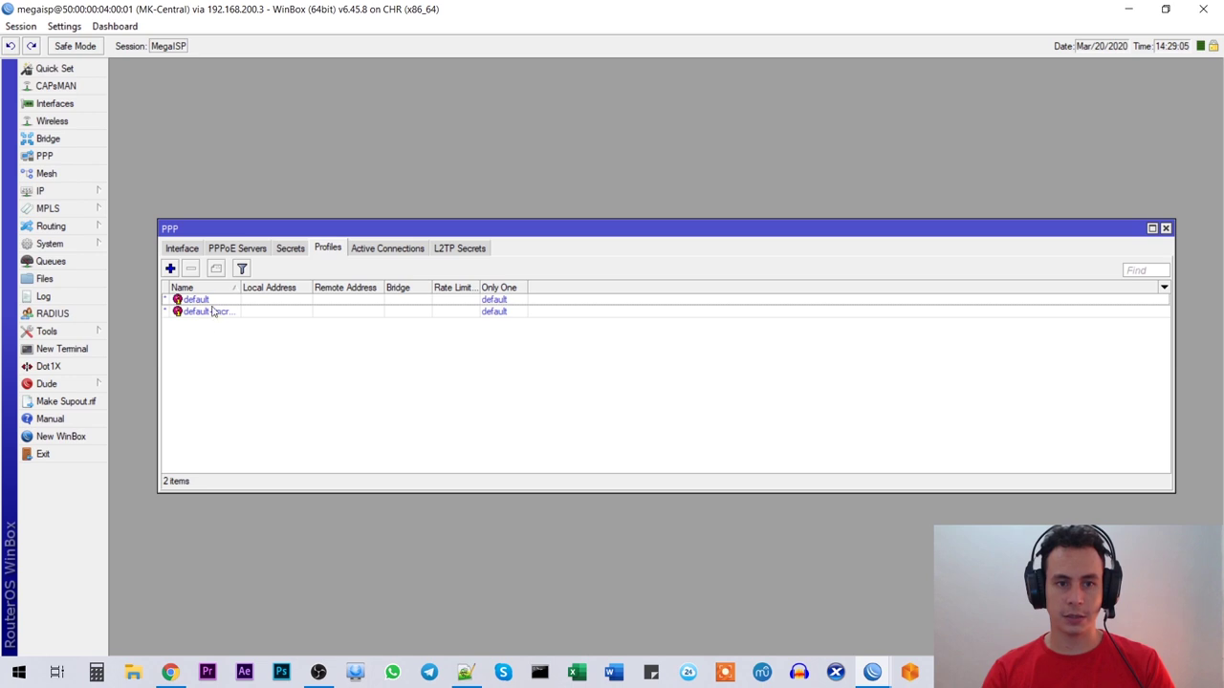
click(171, 269)
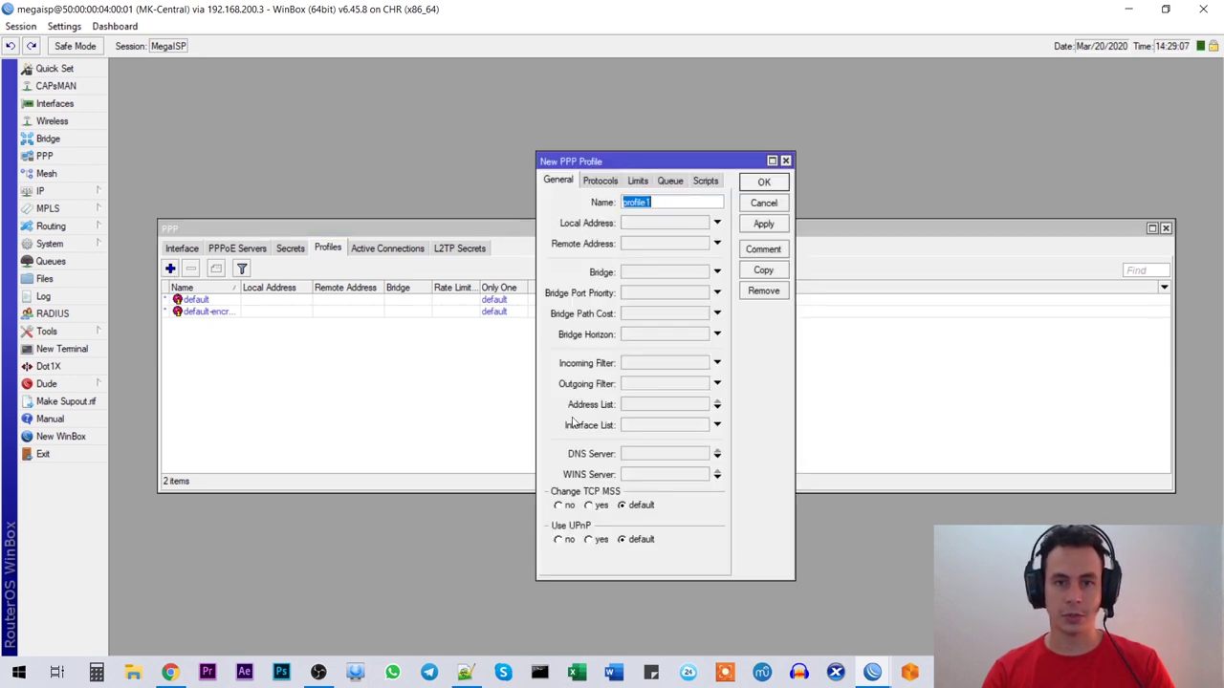
drag(646, 163, 501, 137)
click(523, 179)
double_click(522, 179)
text(Plan_Familiar)
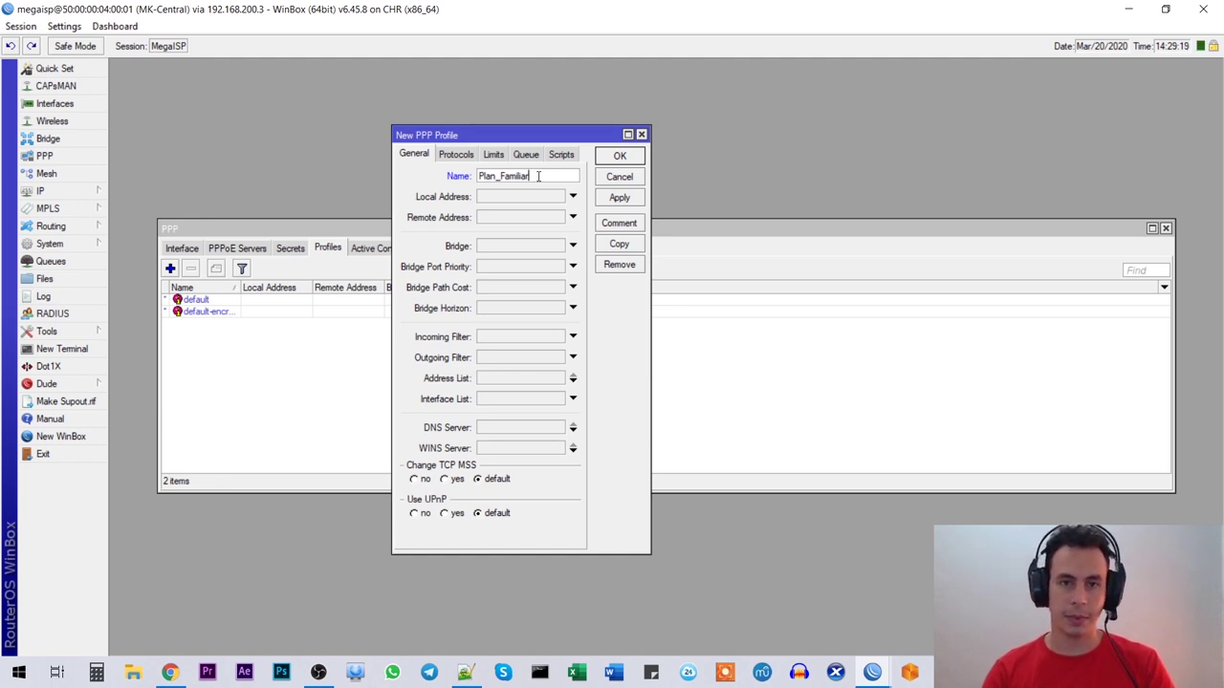
drag(531, 176, 455, 164)
click(542, 176)
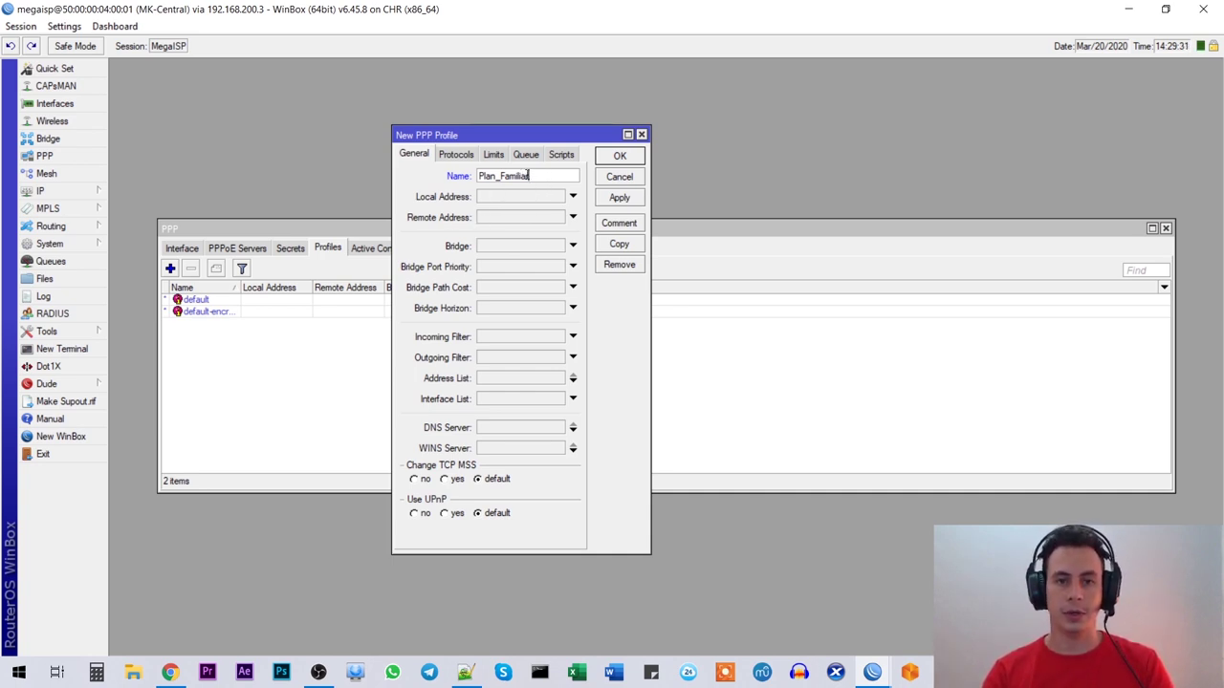
double_click(539, 178)
click(538, 178)
double_click(521, 177)
click(531, 178)
double_click(541, 178)
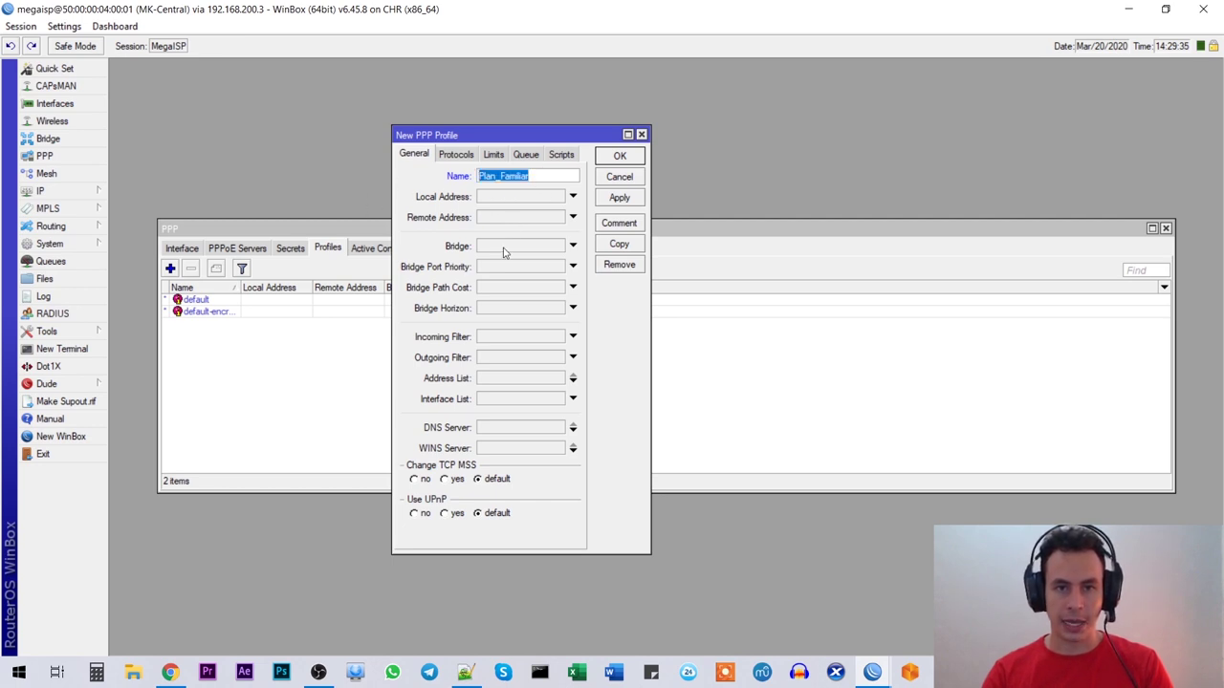
drag(478, 141, 449, 137)
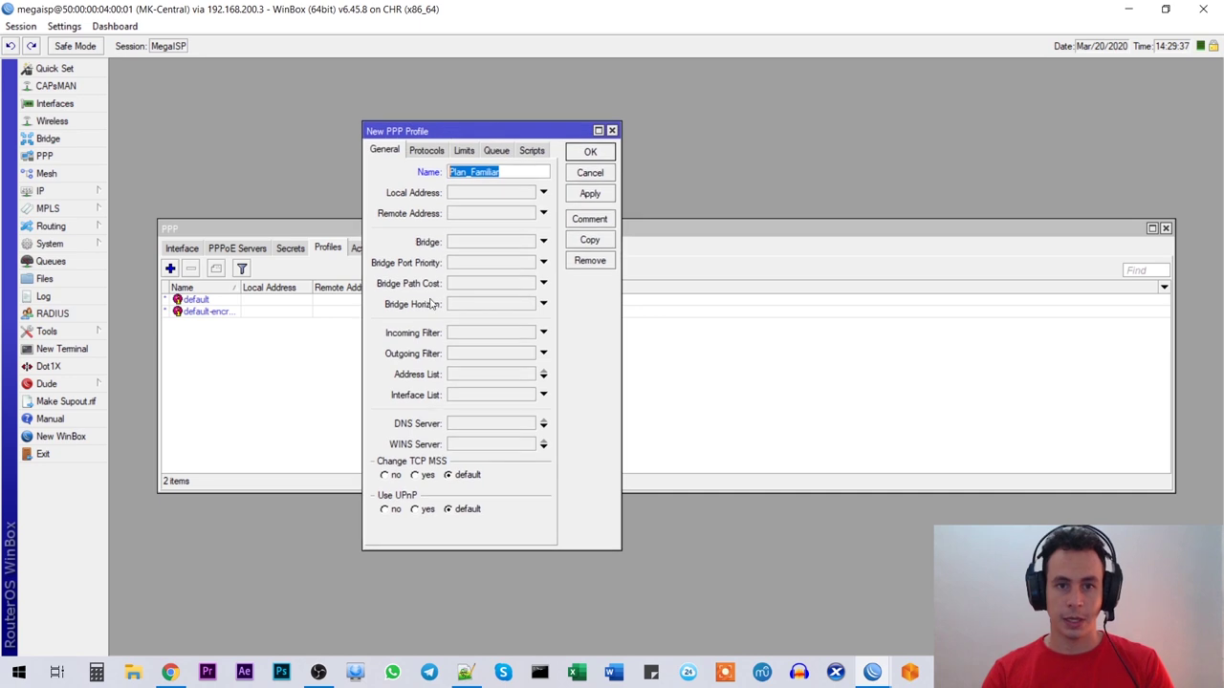
Step: Set local address 10.1.1.1 and remote address pool-clientes-pppoe on the profile
click(467, 198)
click(487, 196)
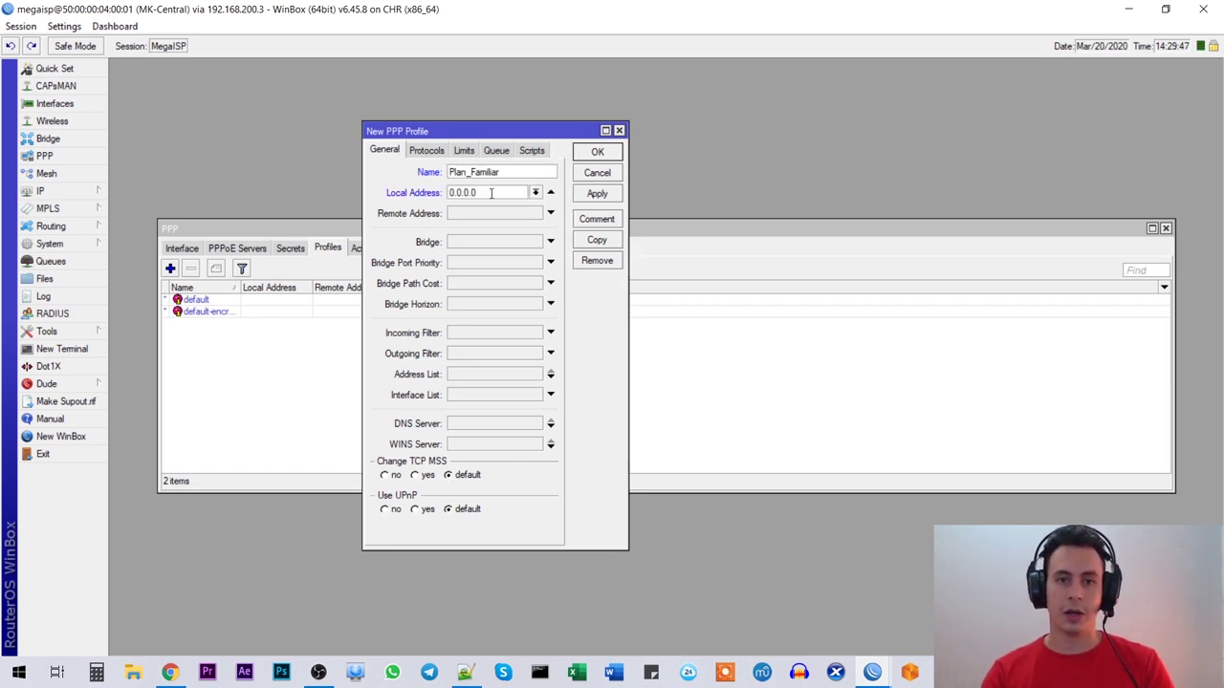
drag(490, 192, 409, 262)
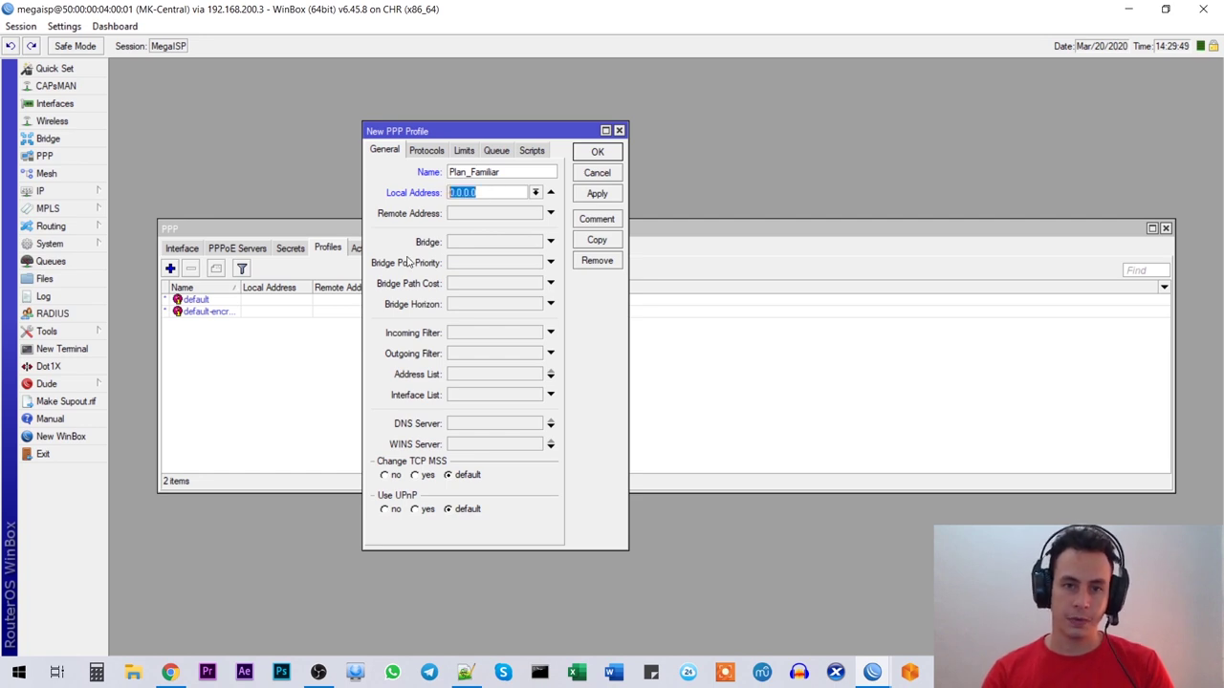
text(10)
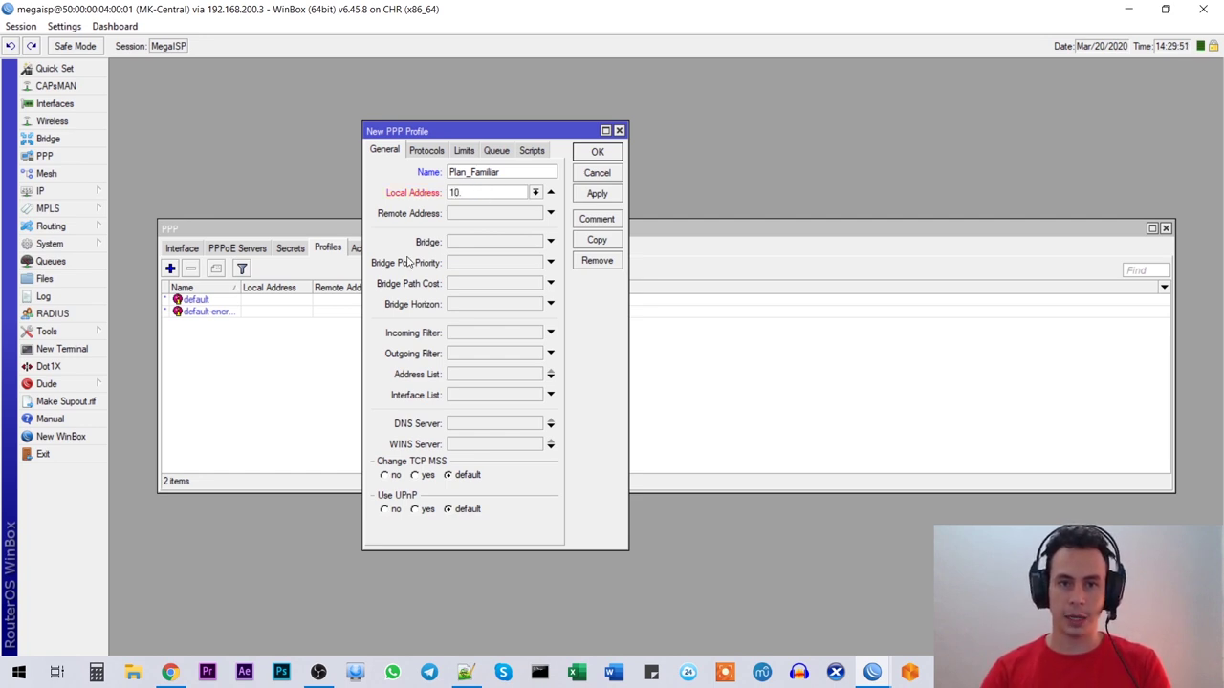
text(.1.1)
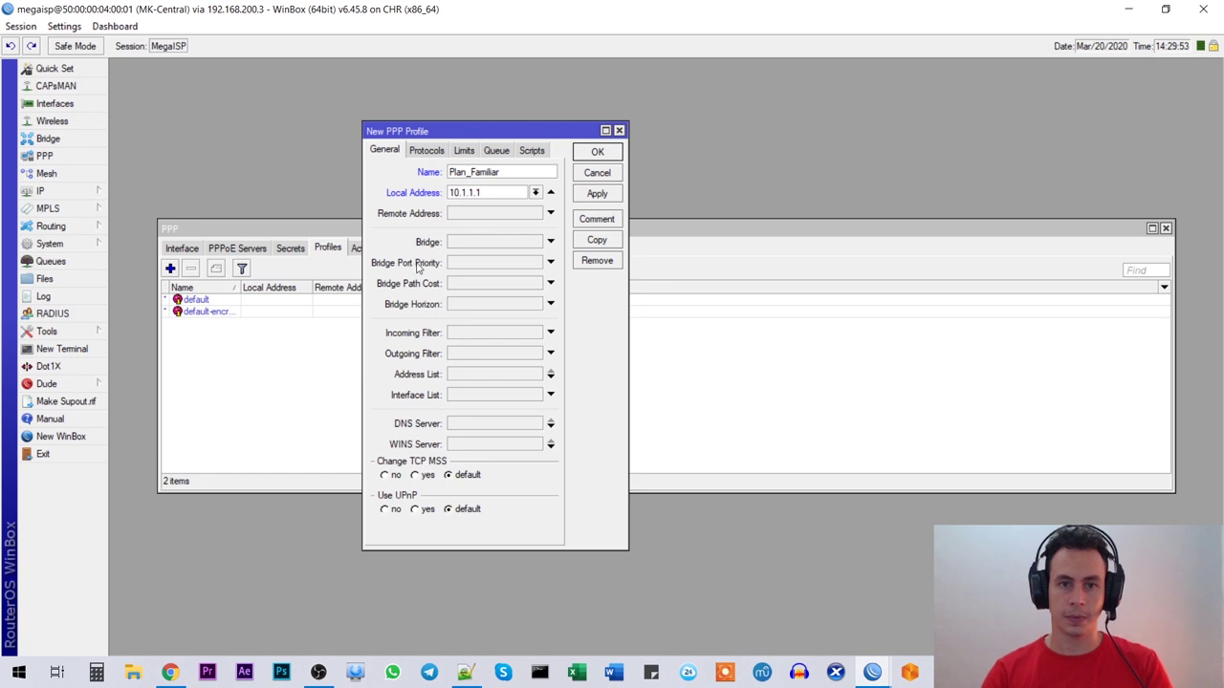
drag(497, 196, 374, 200)
click(491, 191)
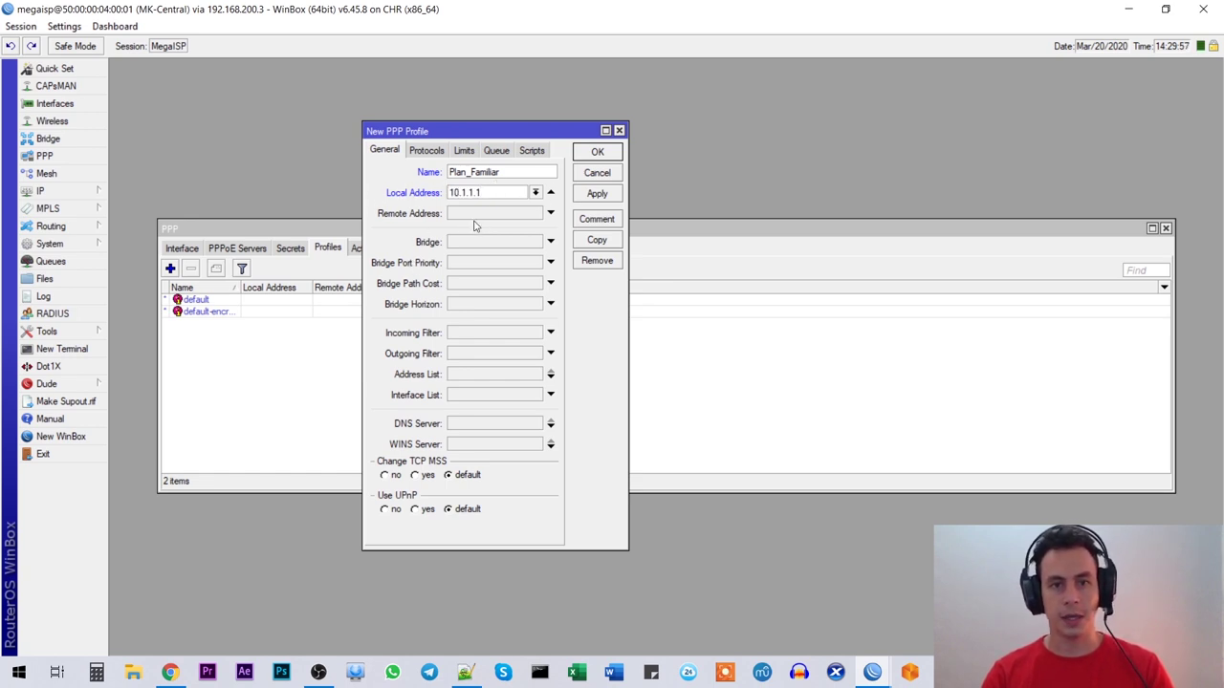
click(550, 214)
click(536, 213)
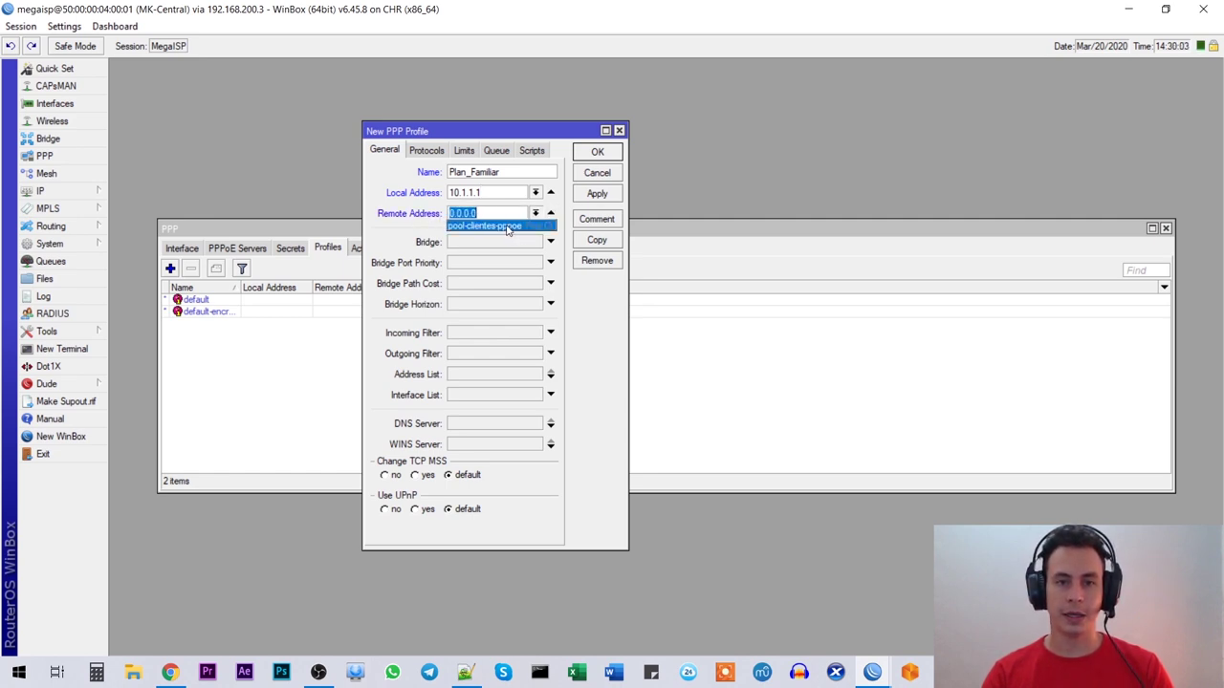
click(507, 227)
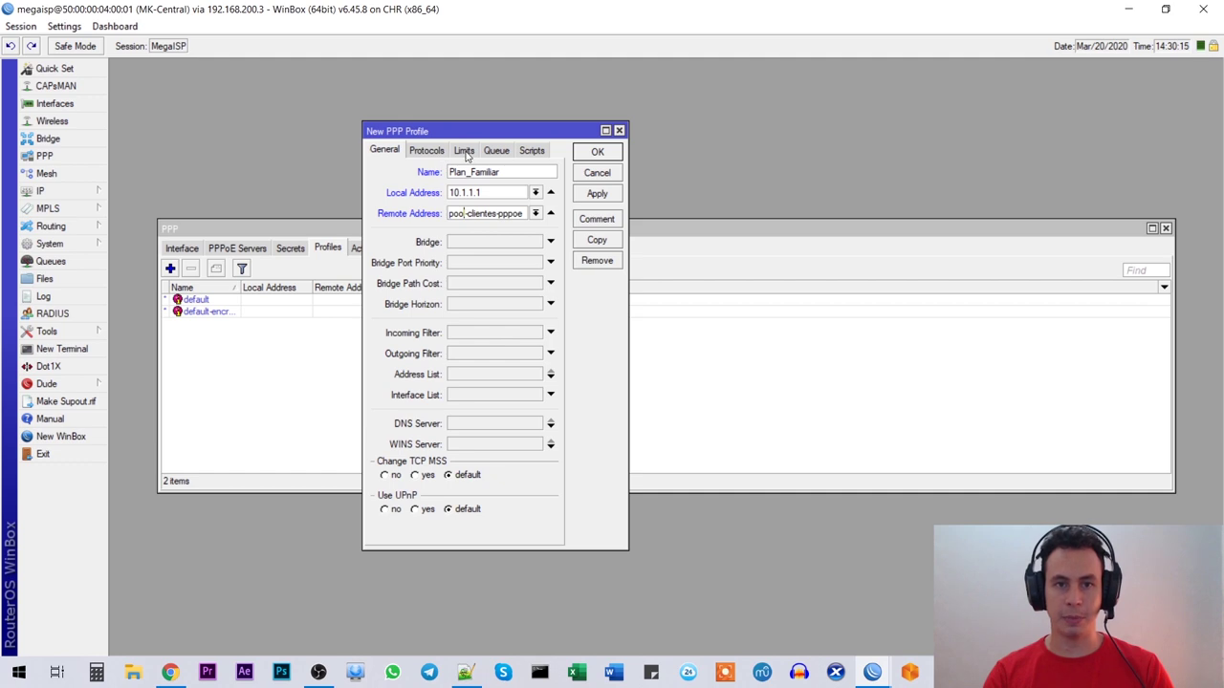
Step: Give Plan_Familiar a 5M/10M rate limit under parent queue Total and save the profile
click(465, 151)
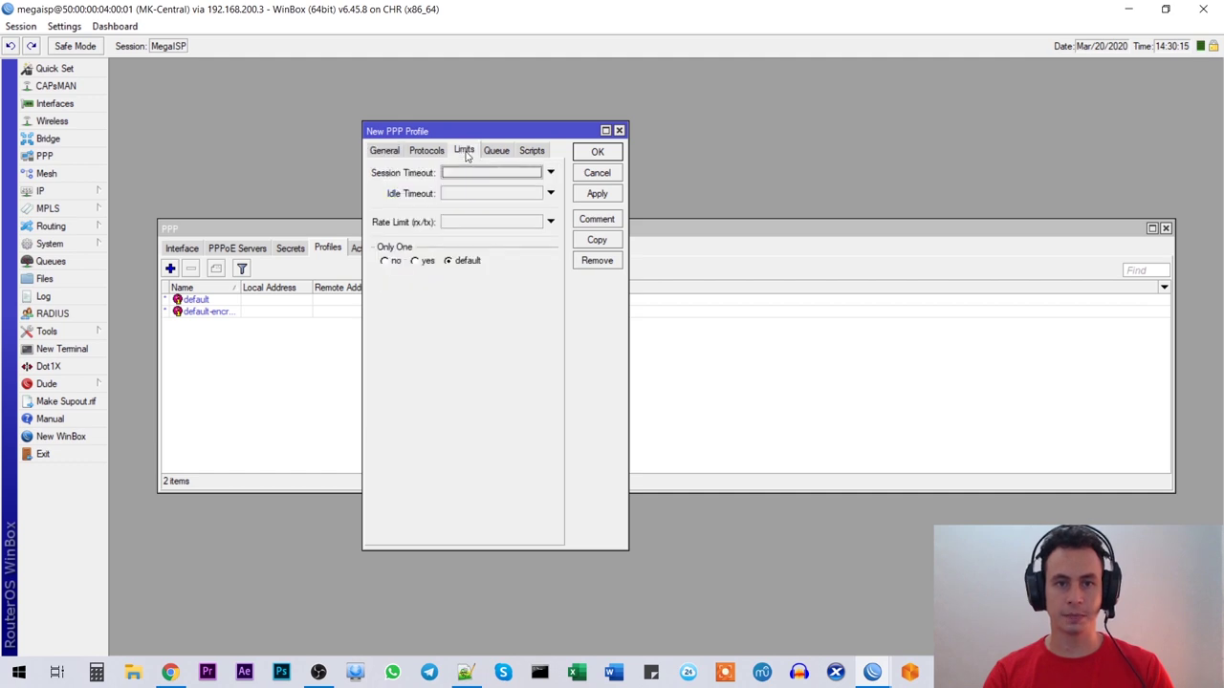
click(456, 224)
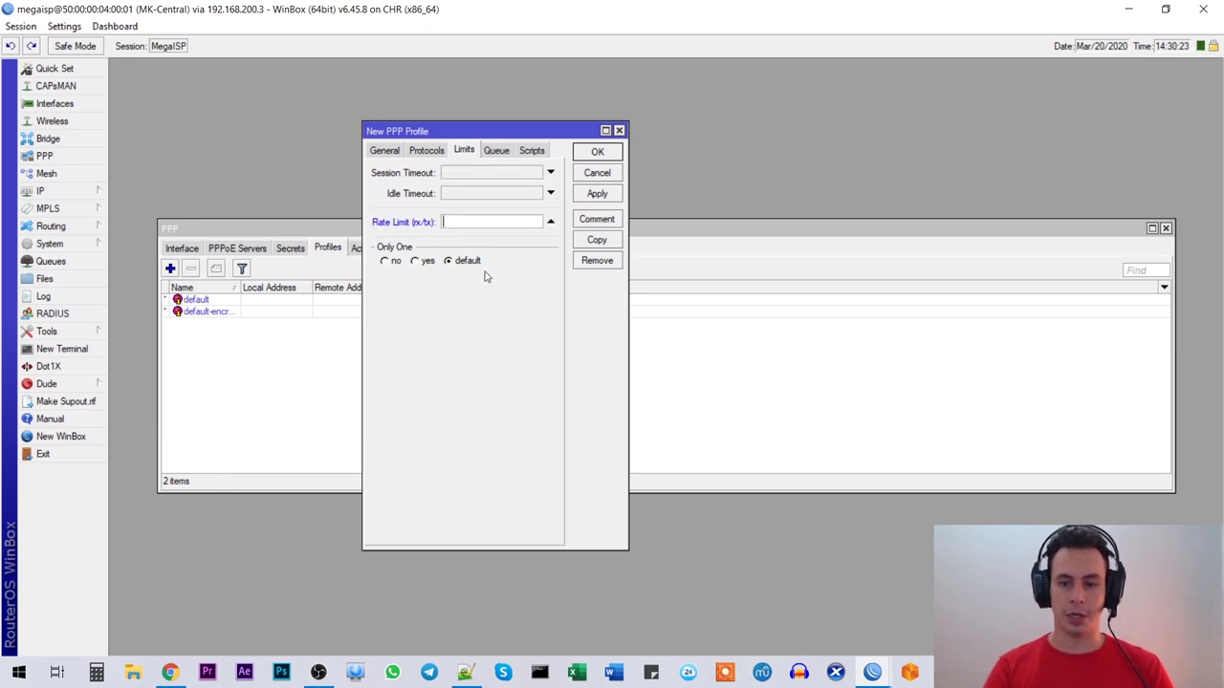
text(5M)
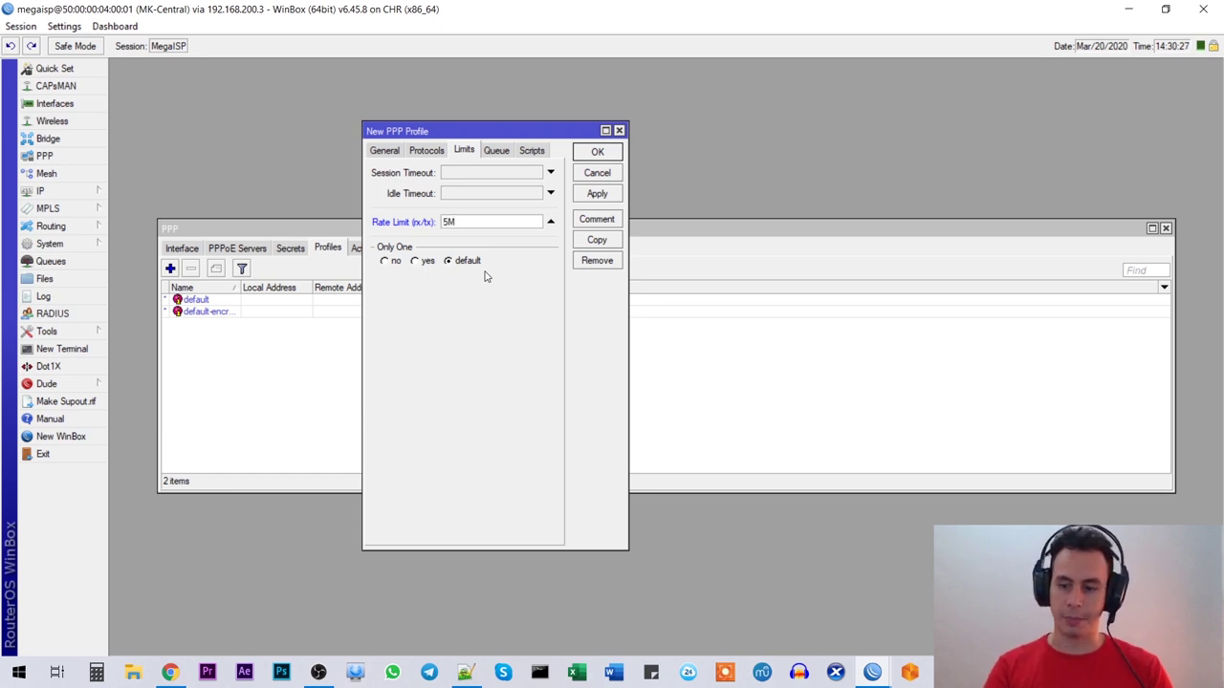
text(/10M)
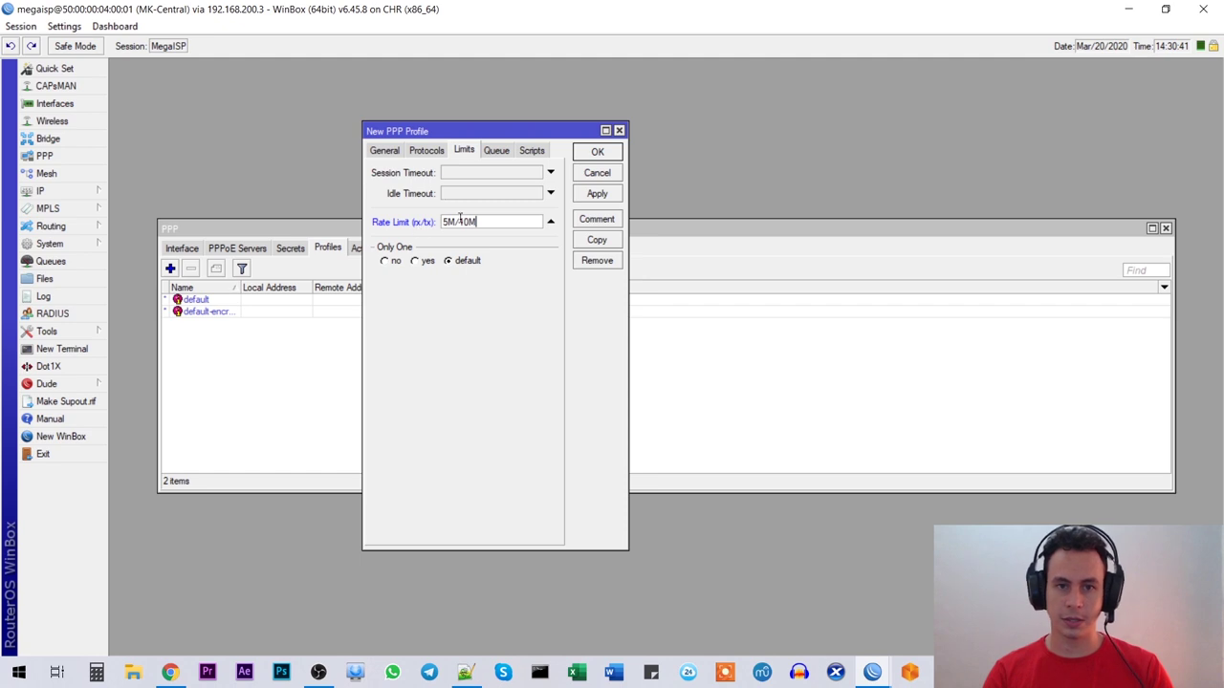
drag(432, 222, 459, 221)
click(491, 226)
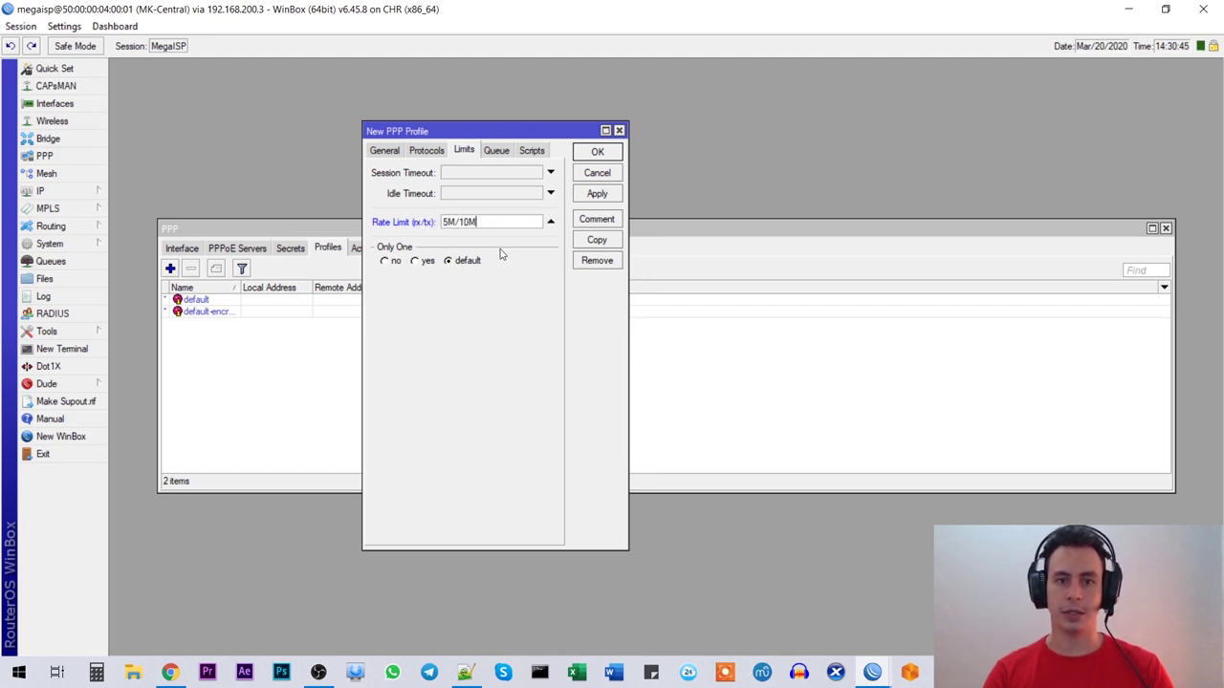
click(494, 151)
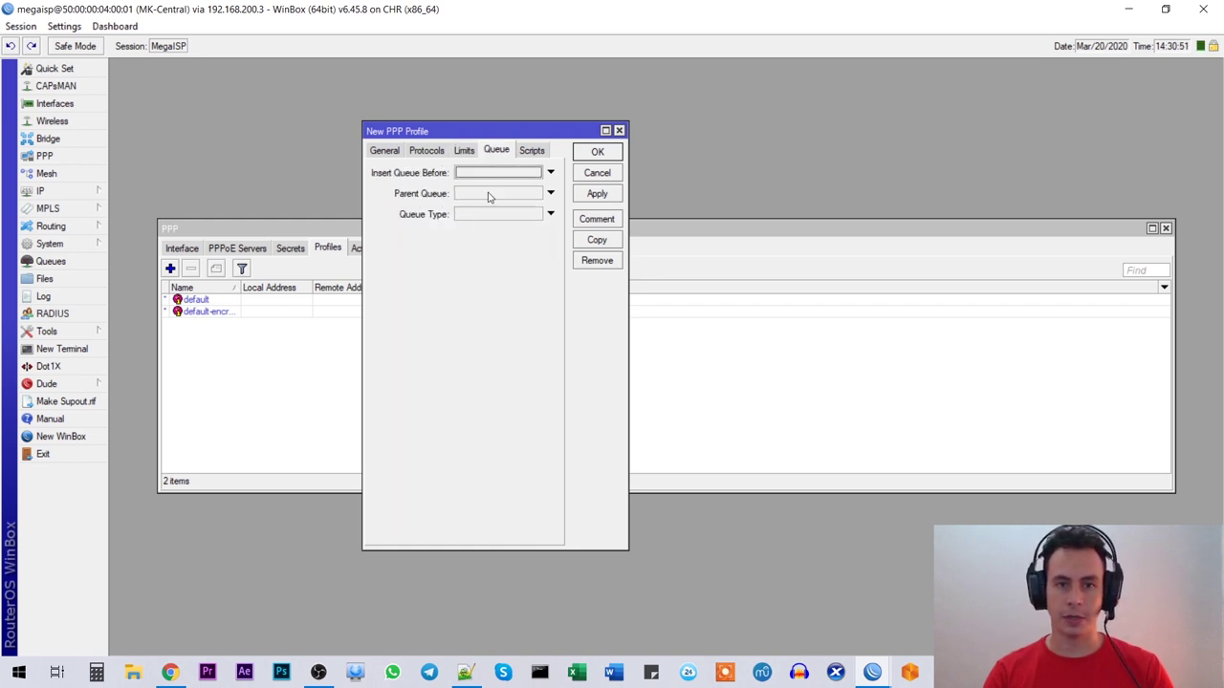
click(491, 197)
click(522, 197)
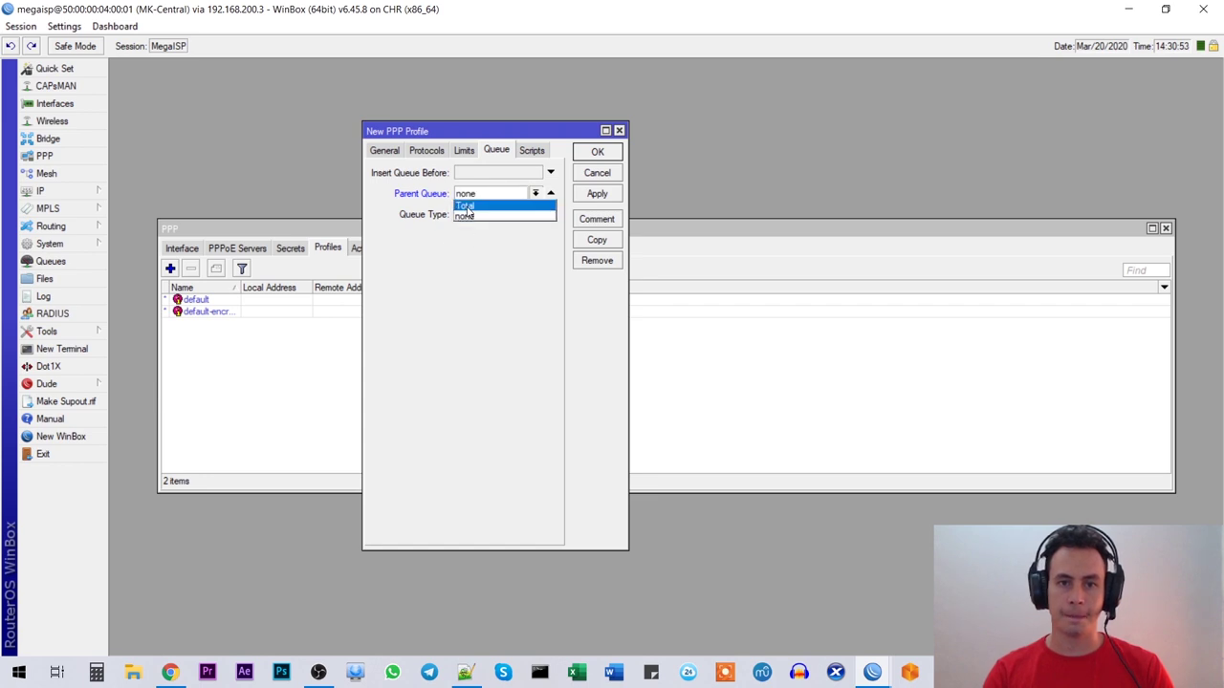
click(465, 210)
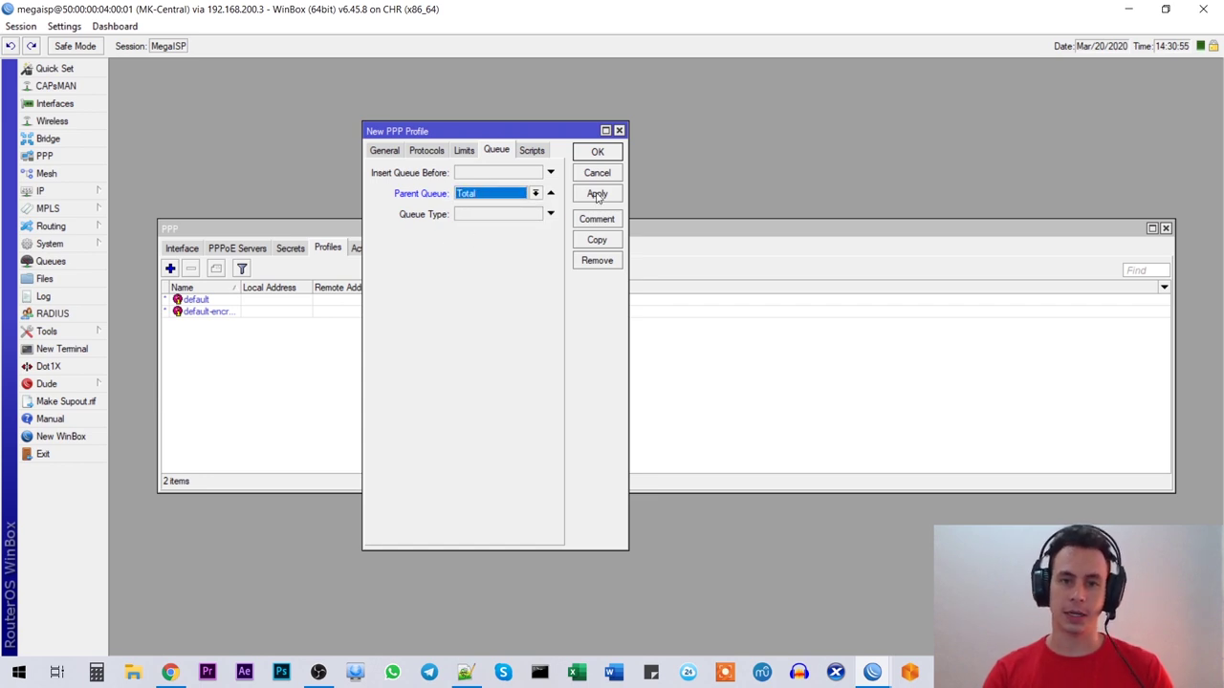
click(596, 195)
click(597, 153)
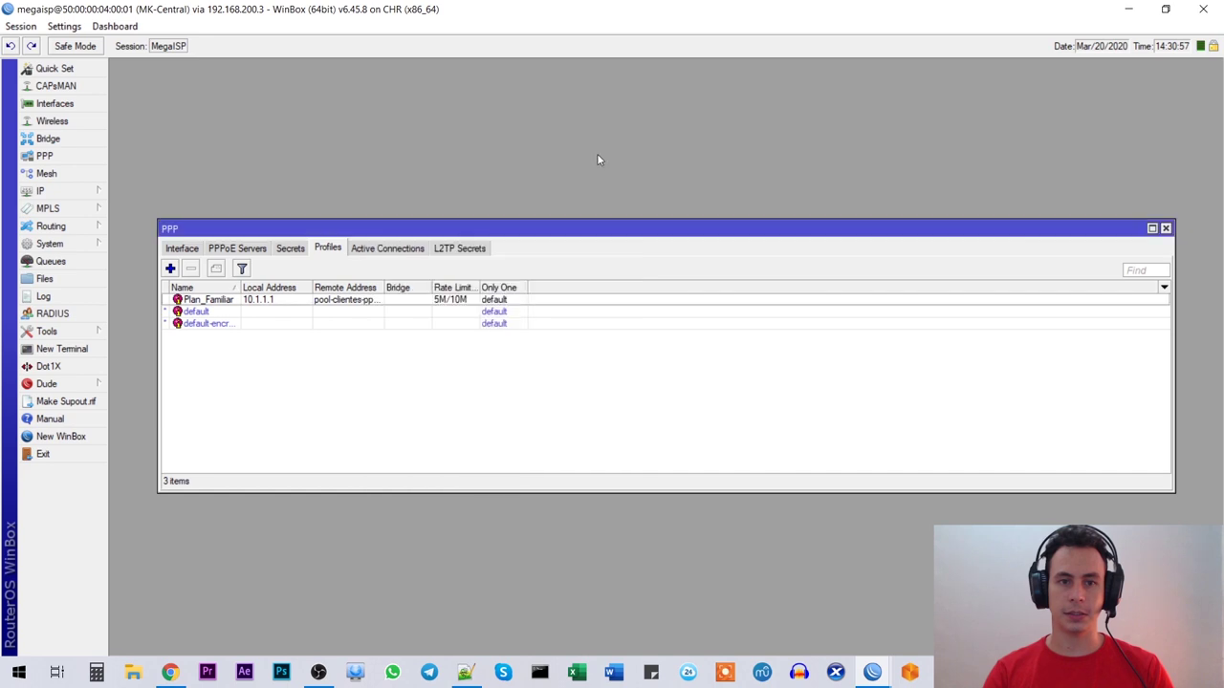
Step: Create profile Plan_Cine with local address 10.1.1.1 and remote address pool-clientes-pppoe
click(206, 301)
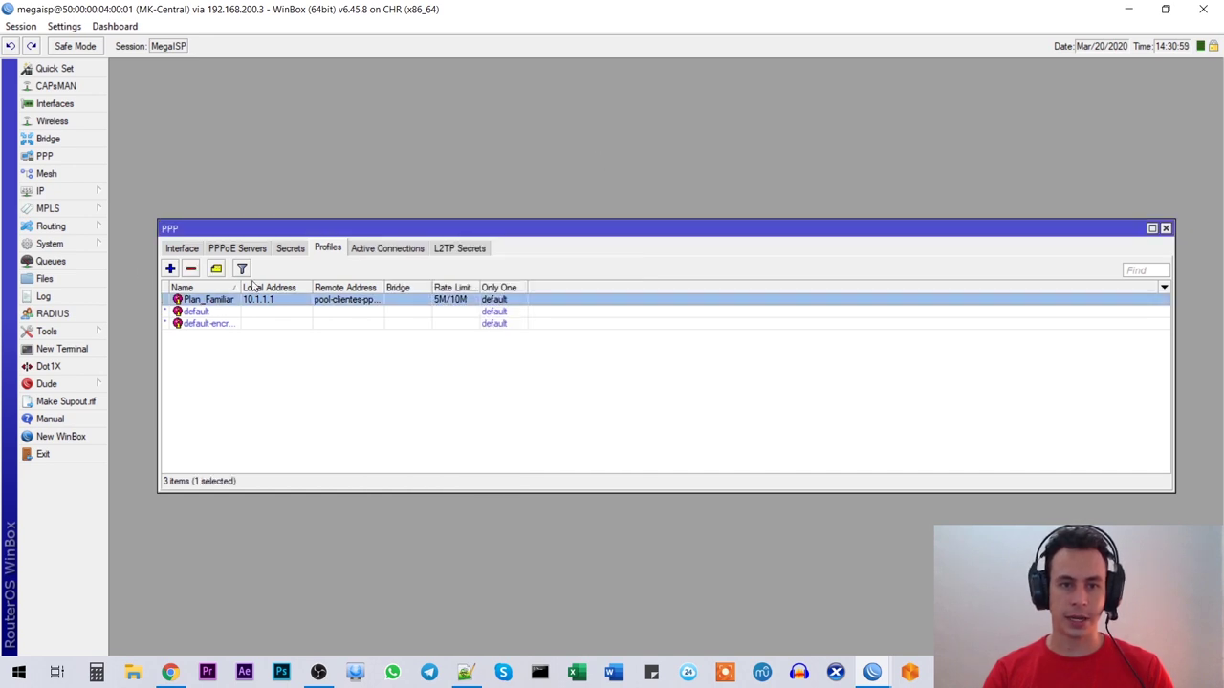
click(169, 269)
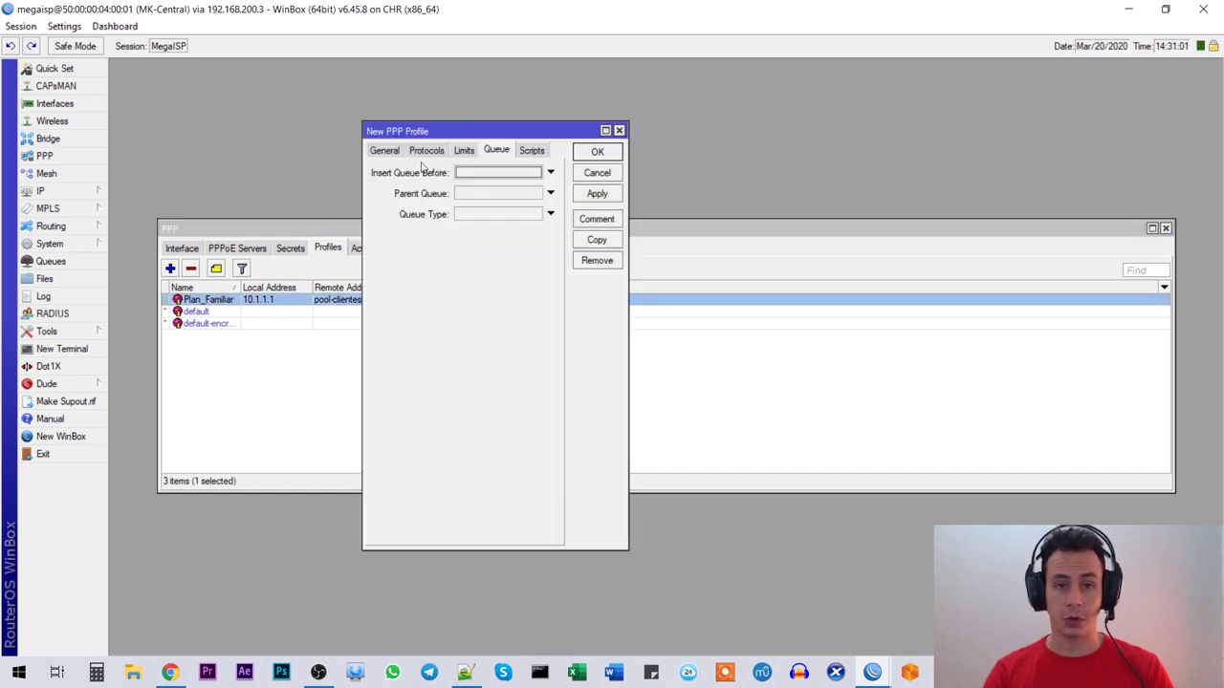
click(388, 151)
text(Plan_Cine)
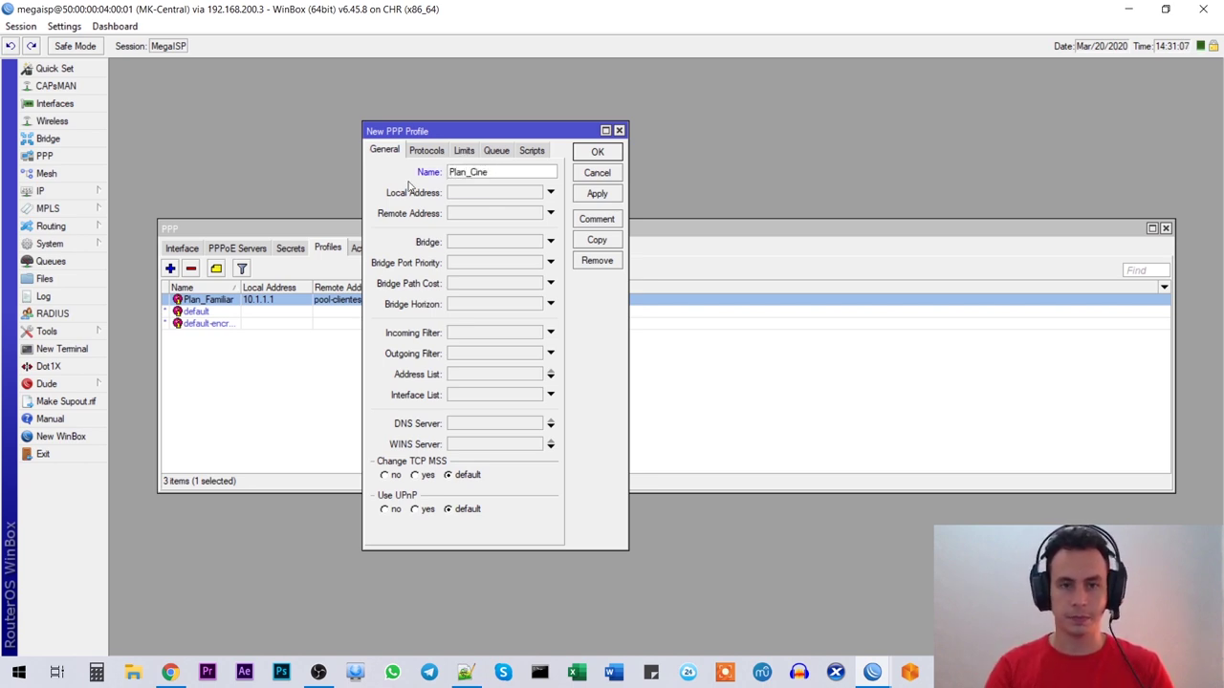
click(469, 193)
text(10.1.1.1)
click(481, 214)
click(535, 214)
click(530, 225)
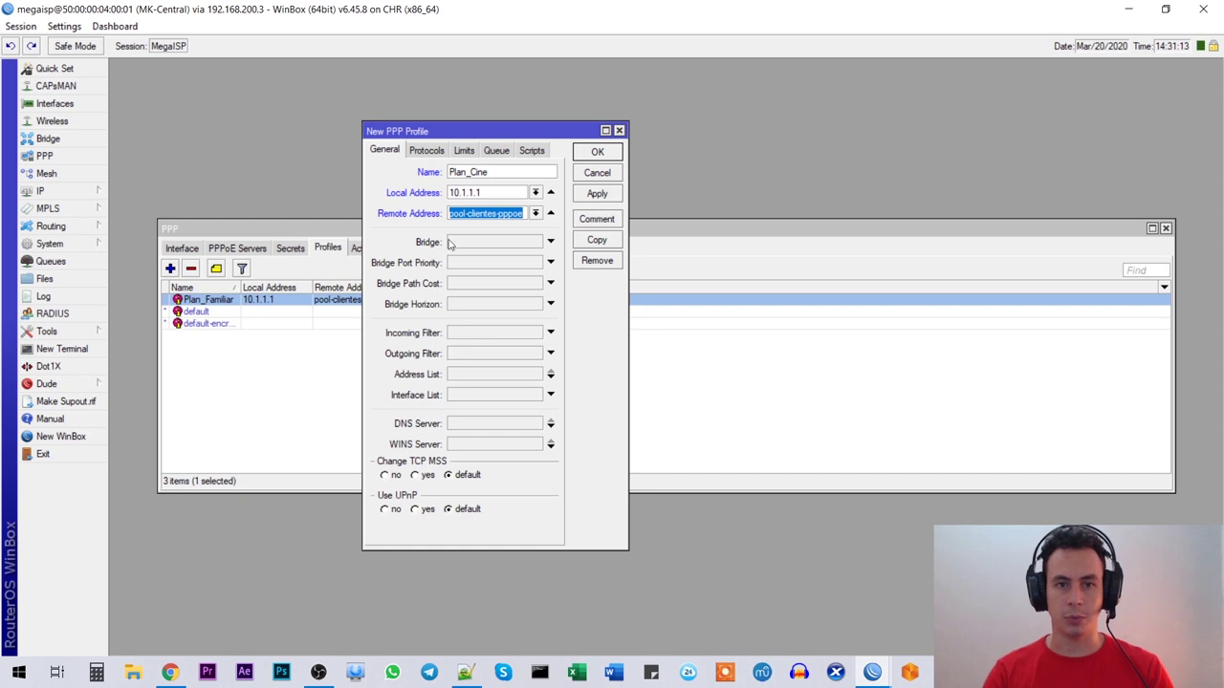
Step: Give Plan_Cine a 10M/20M rate limit under parent queue Total and save it
click(465, 151)
click(452, 224)
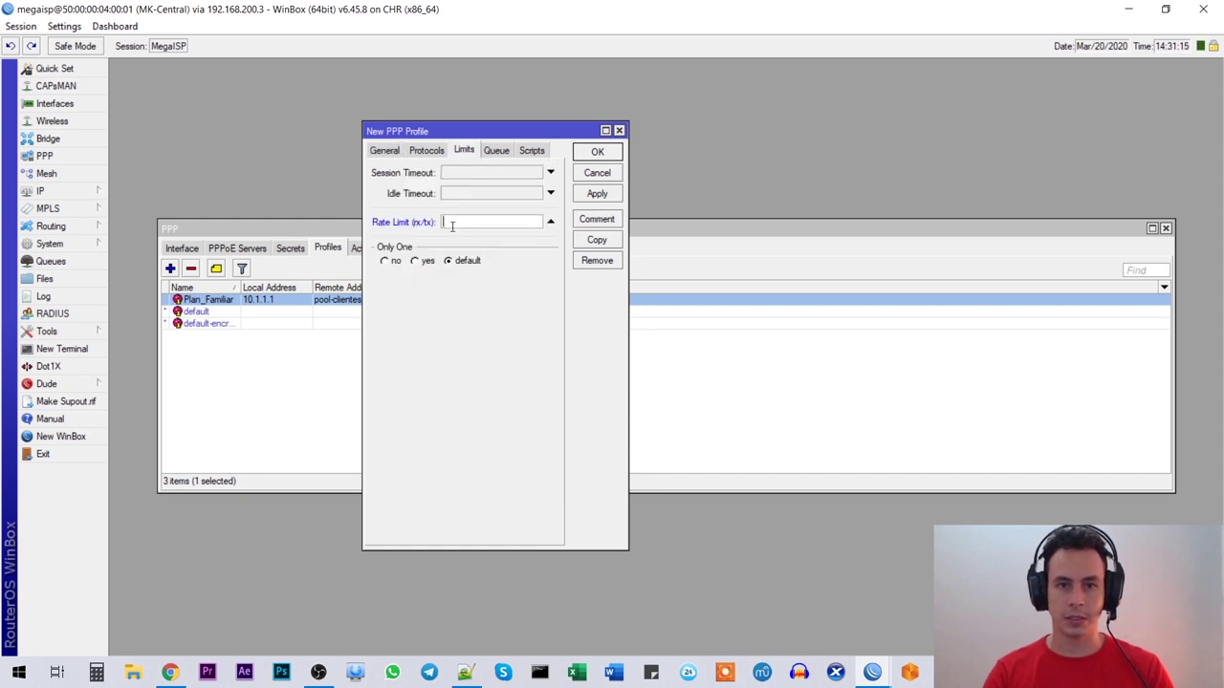
text(10M/20M)
click(497, 151)
click(463, 195)
click(476, 195)
click(480, 212)
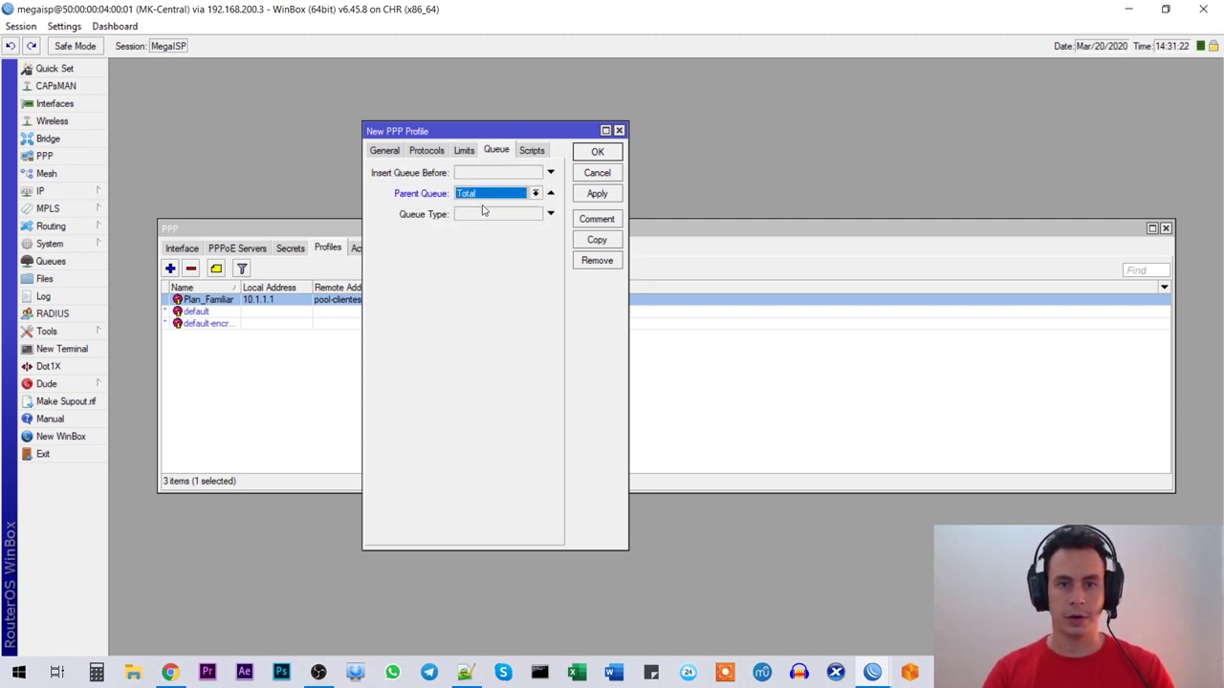
click(595, 194)
click(596, 153)
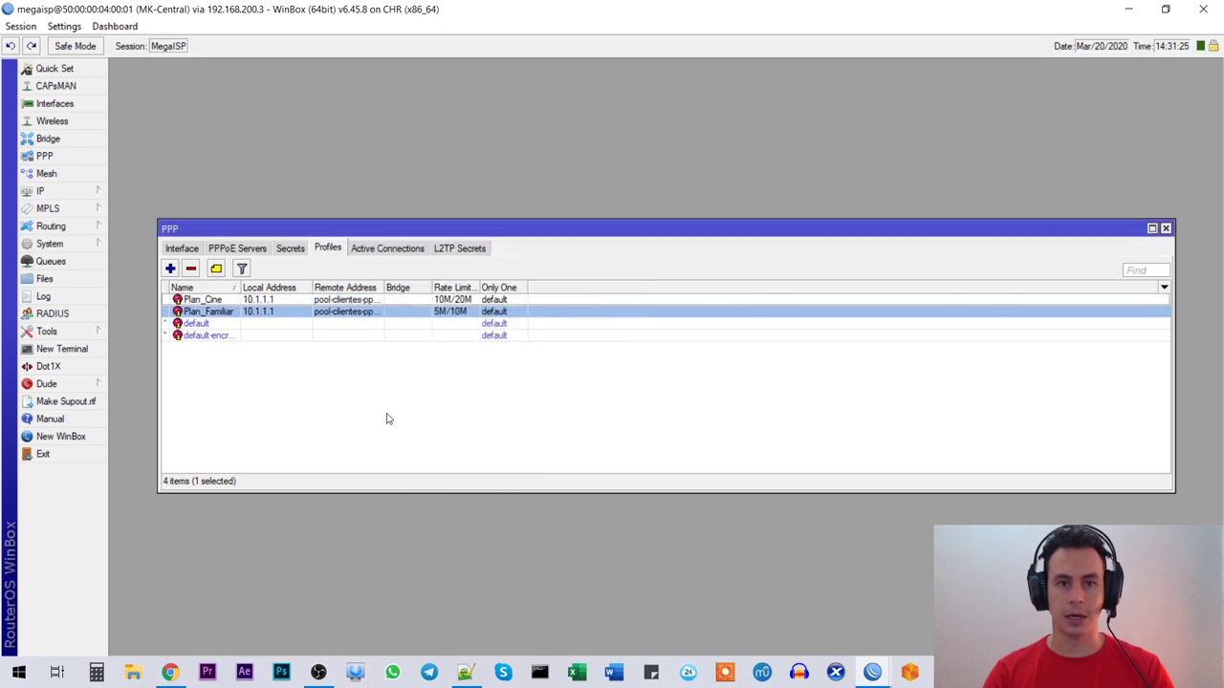
click(269, 311)
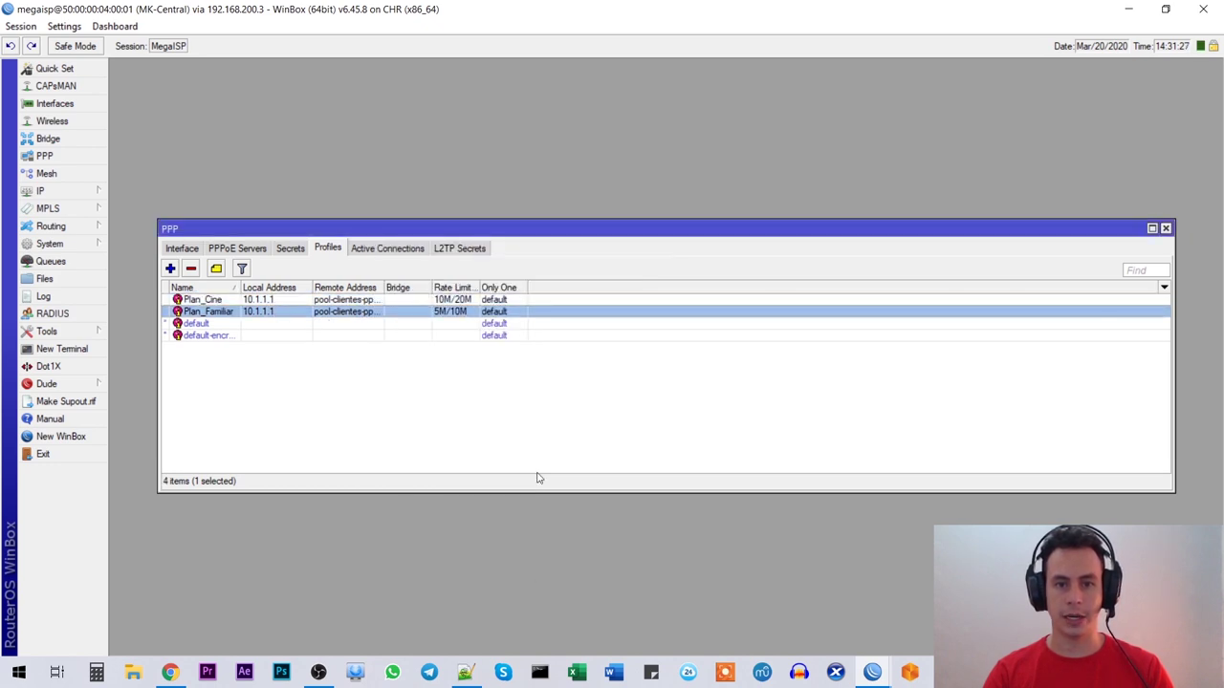
Step: Switch to the Notepad++ checklist and highlight Usuarios as the next item
click(465, 672)
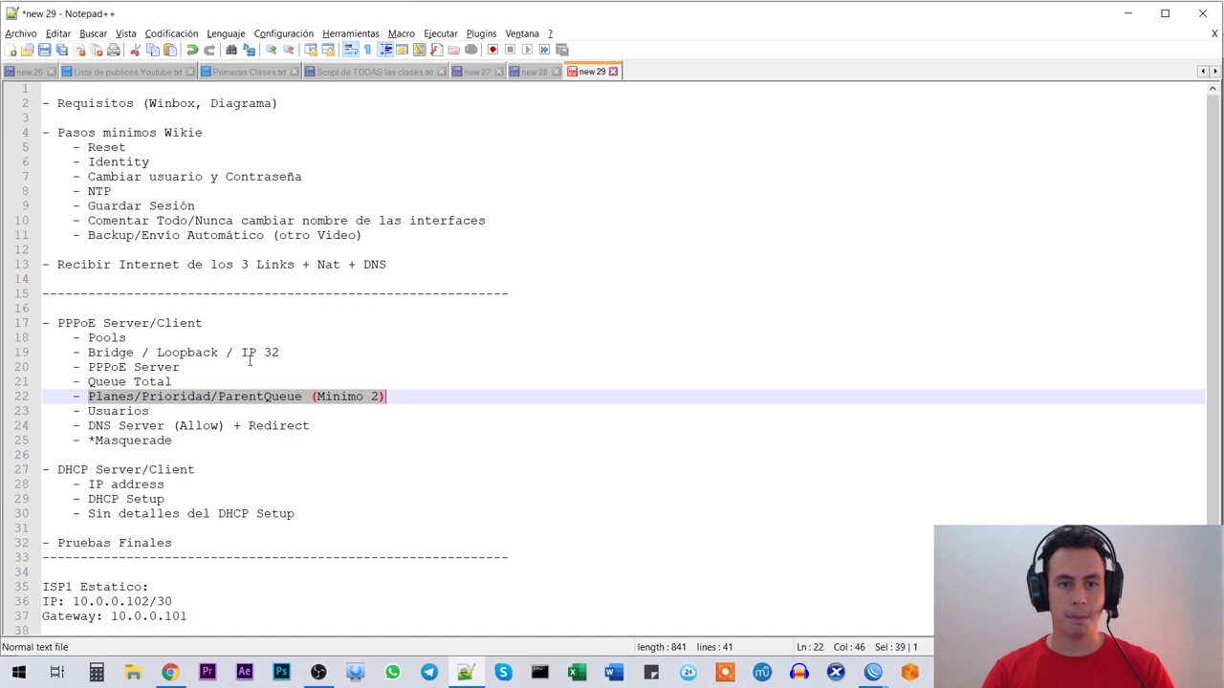
double_click(134, 412)
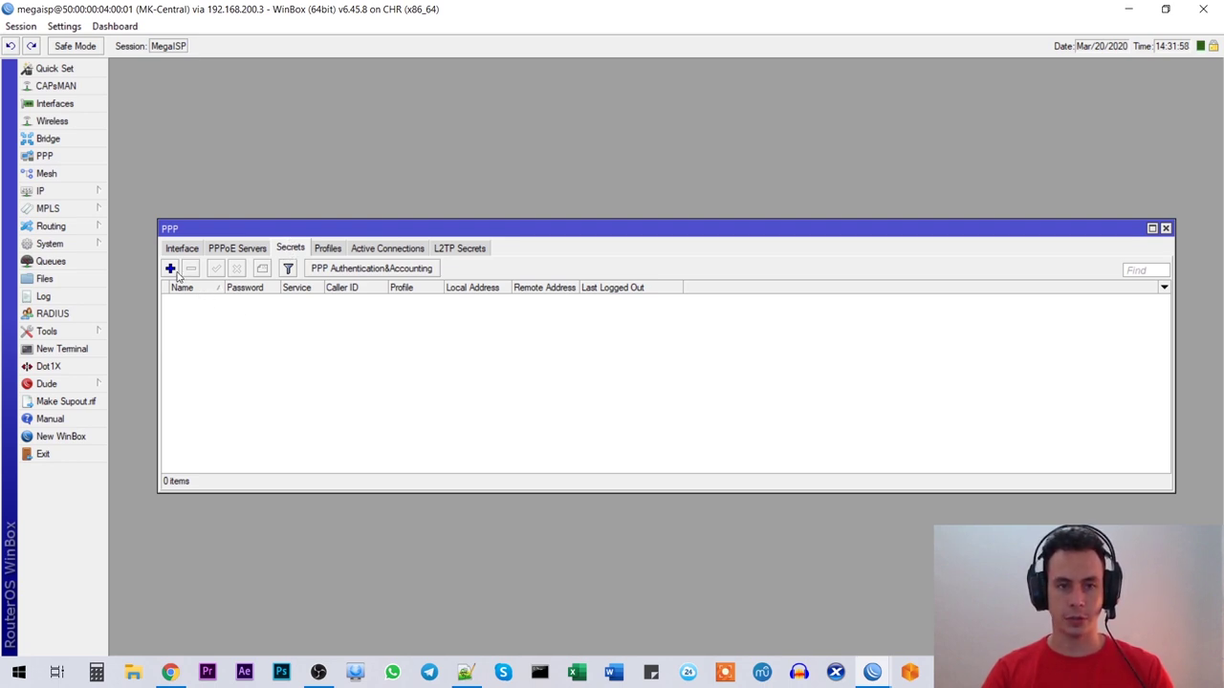
Step: Start a new PPP secret and select its default name
click(170, 270)
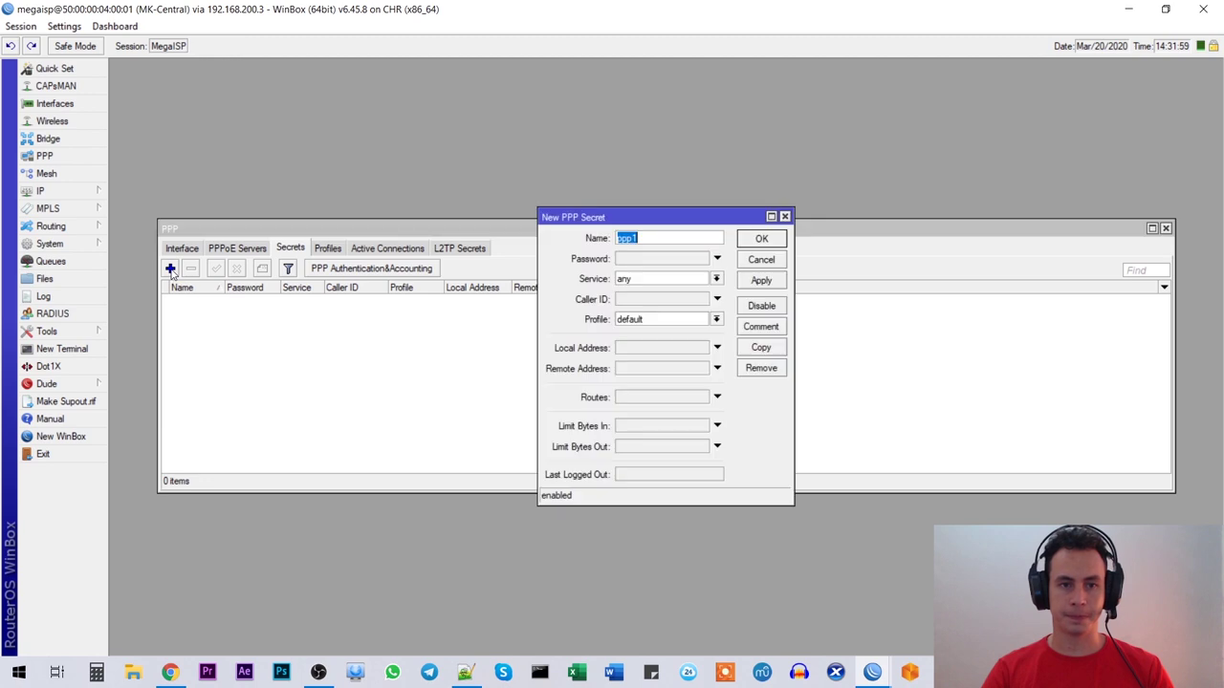
drag(650, 220, 438, 191)
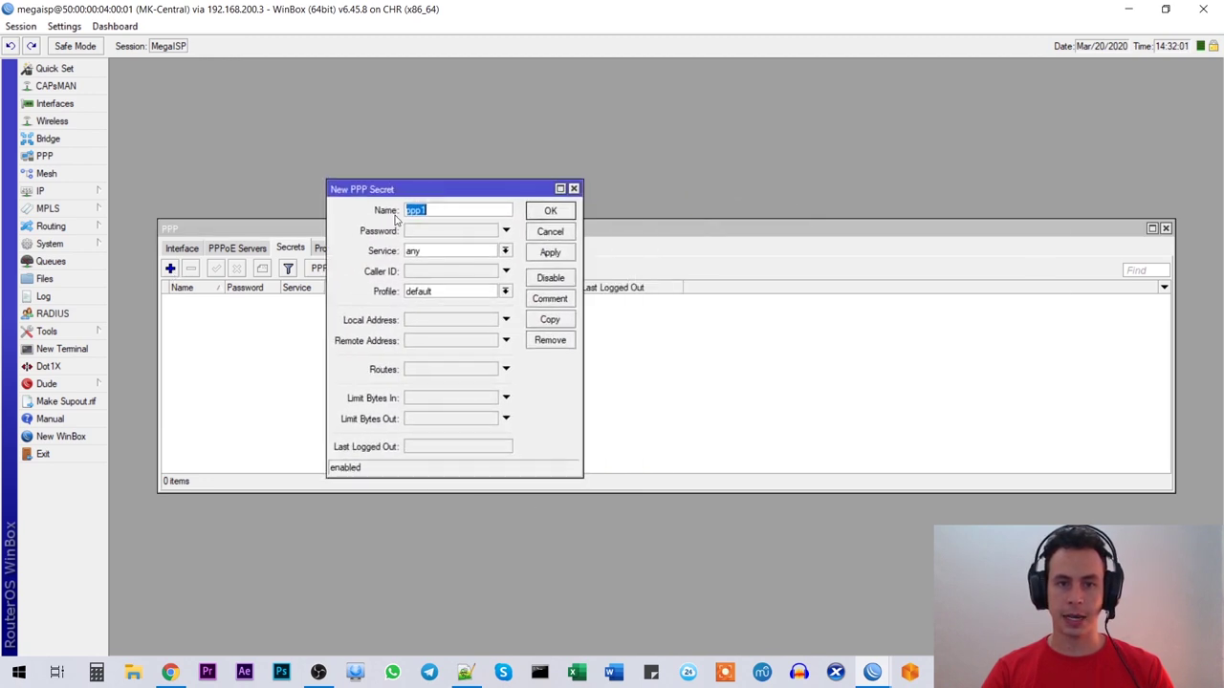
click(441, 212)
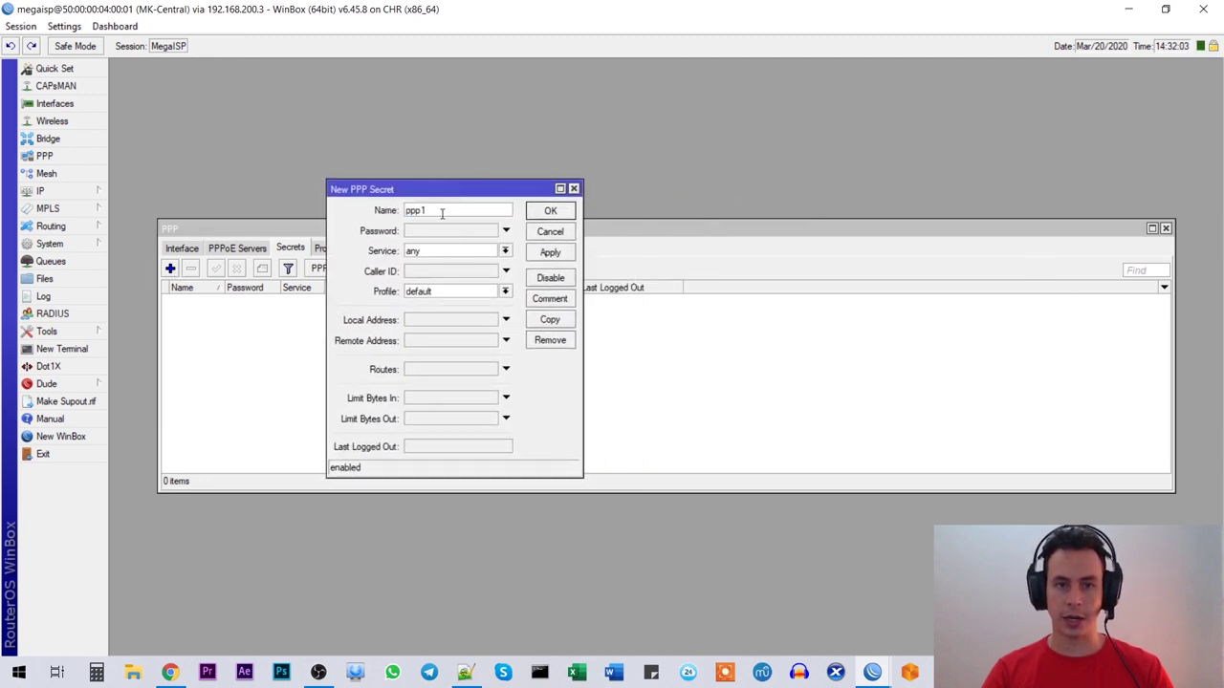
mouse_move(442, 191)
mouse_down()
mouse_move(456, 216)
mouse_move(443, 215)
mouse_up()
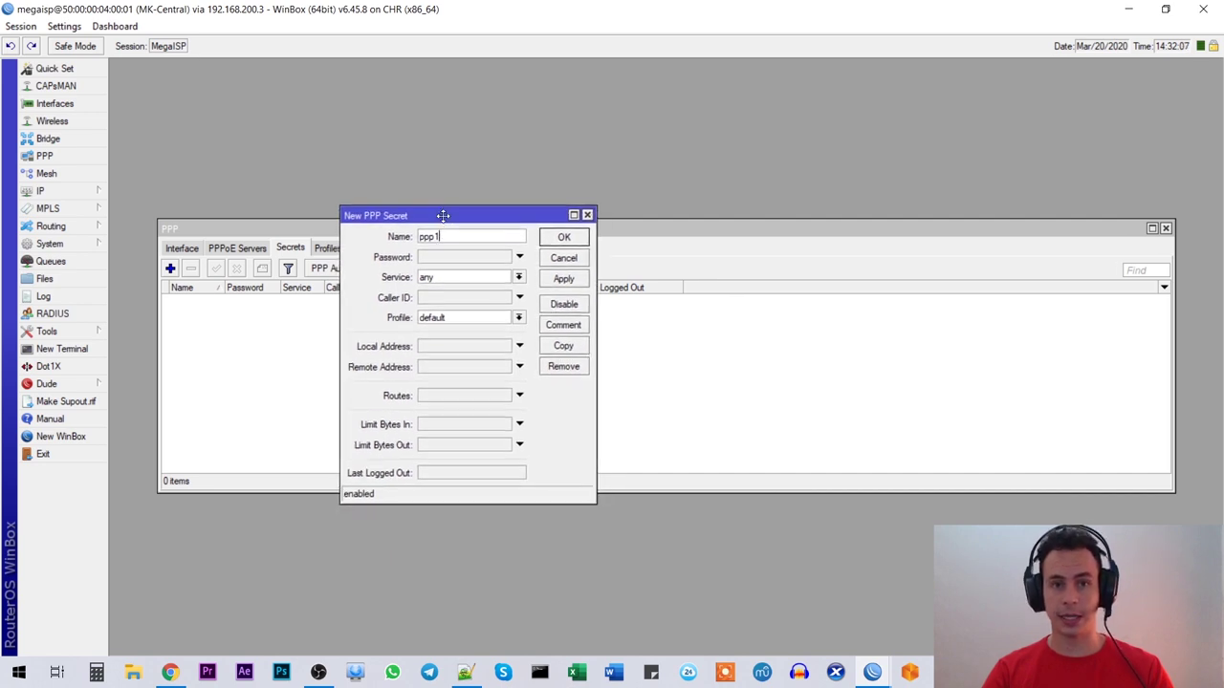
double_click(449, 236)
double_click(448, 238)
click(447, 237)
drag(447, 236, 355, 239)
click(463, 234)
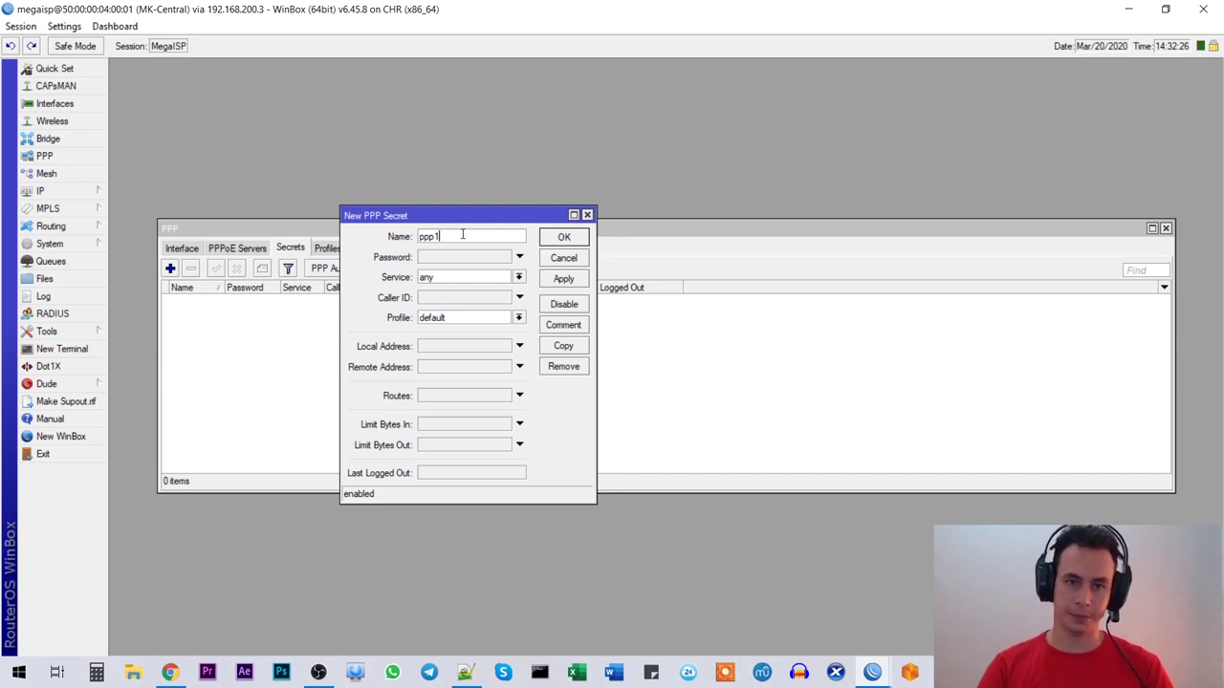
Step: Replace the default name with the client's user name
double_click(466, 236)
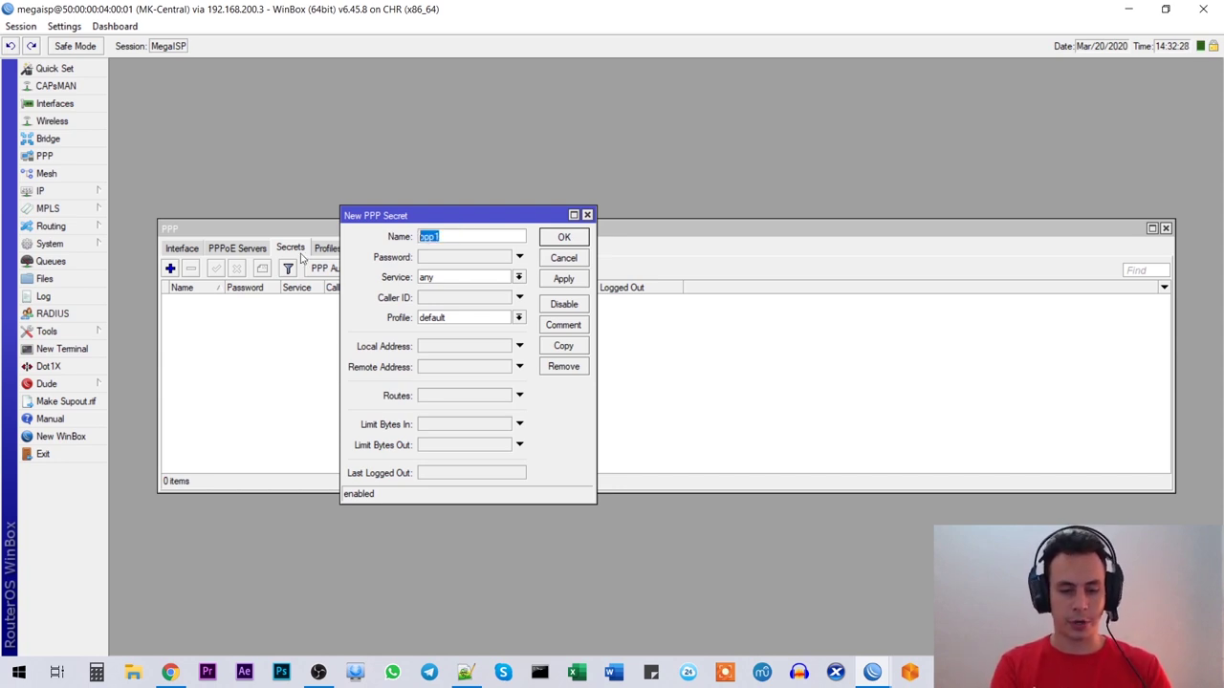
text(marcos.megaisp.com)
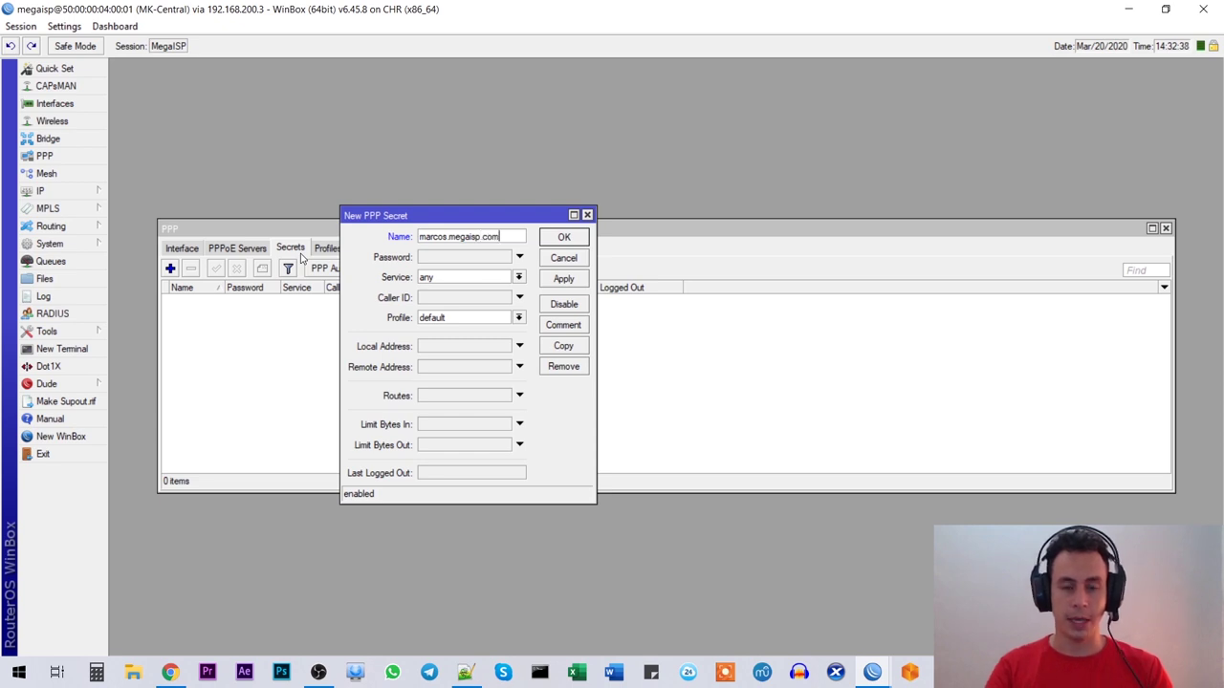
key(shift+Left)
key(shift+Left)
key(shift+Left)
key(shift+Left)
key(shift+Left)
key(shift+Left)
key(shift+Left)
key(shift+Left)
key(shift+Left)
key(shift+Left)
key(shift+Left)
key(shift+Left)
key(shift+Left)
key(shift+Left)
key(shift+Left)
key(shift+Left)
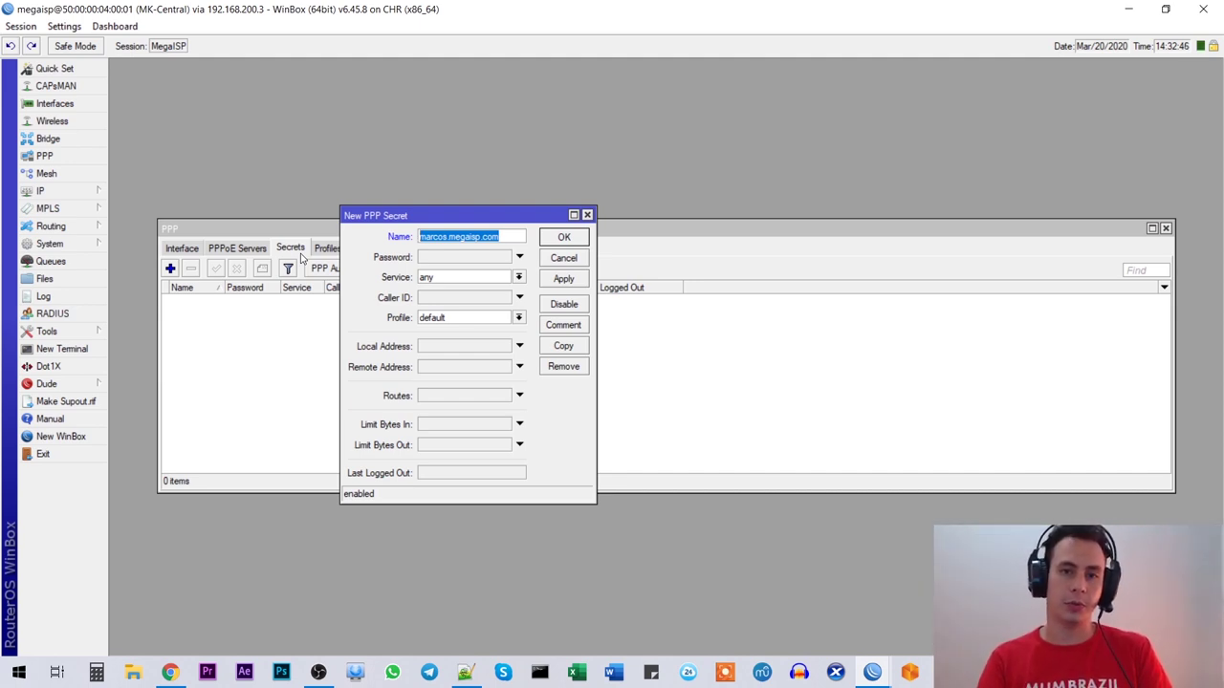
key(Right)
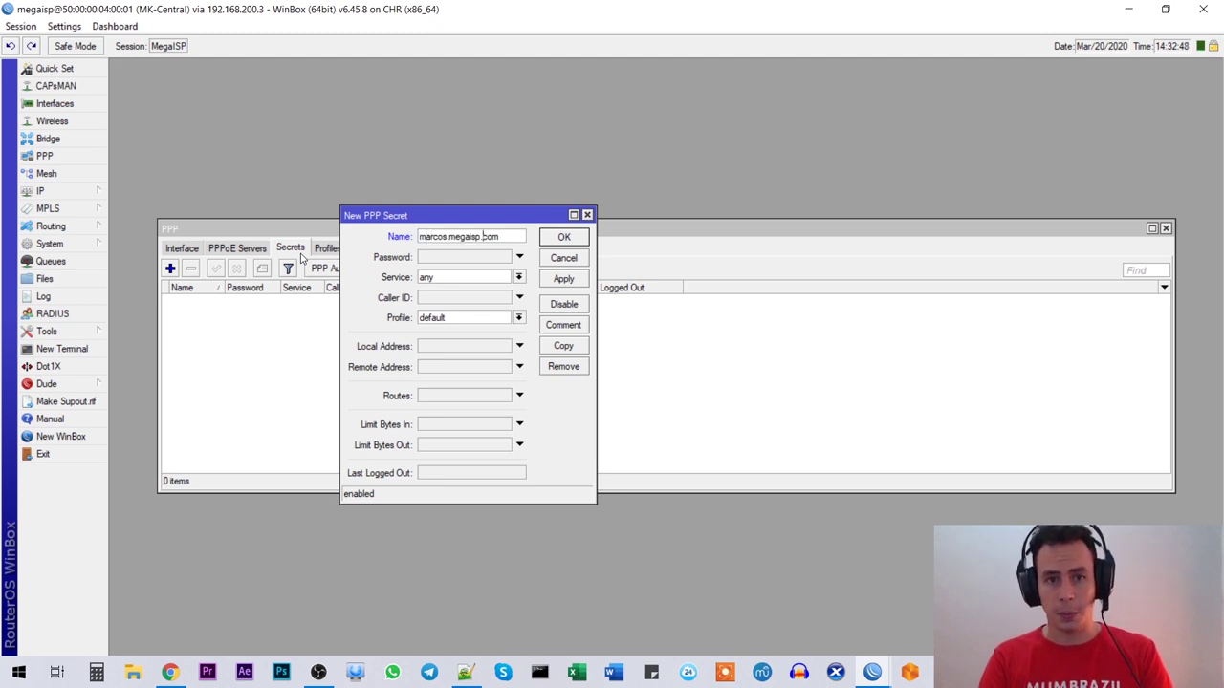
key(ctrl+a)
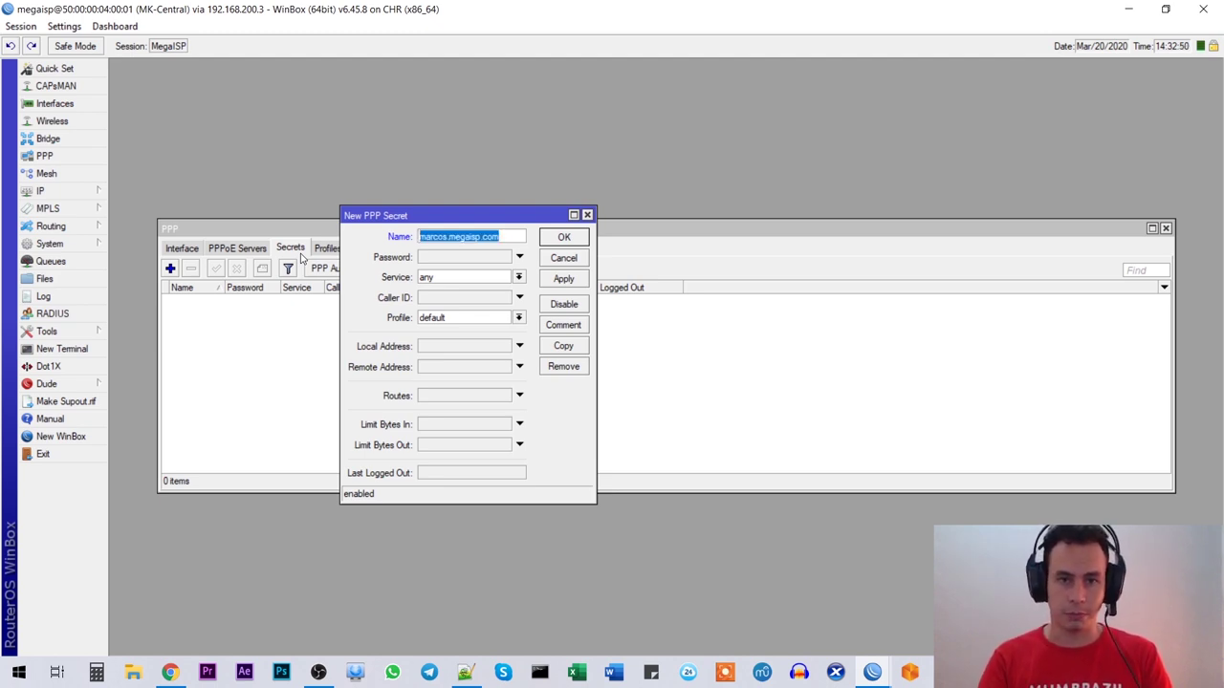
key(Delete)
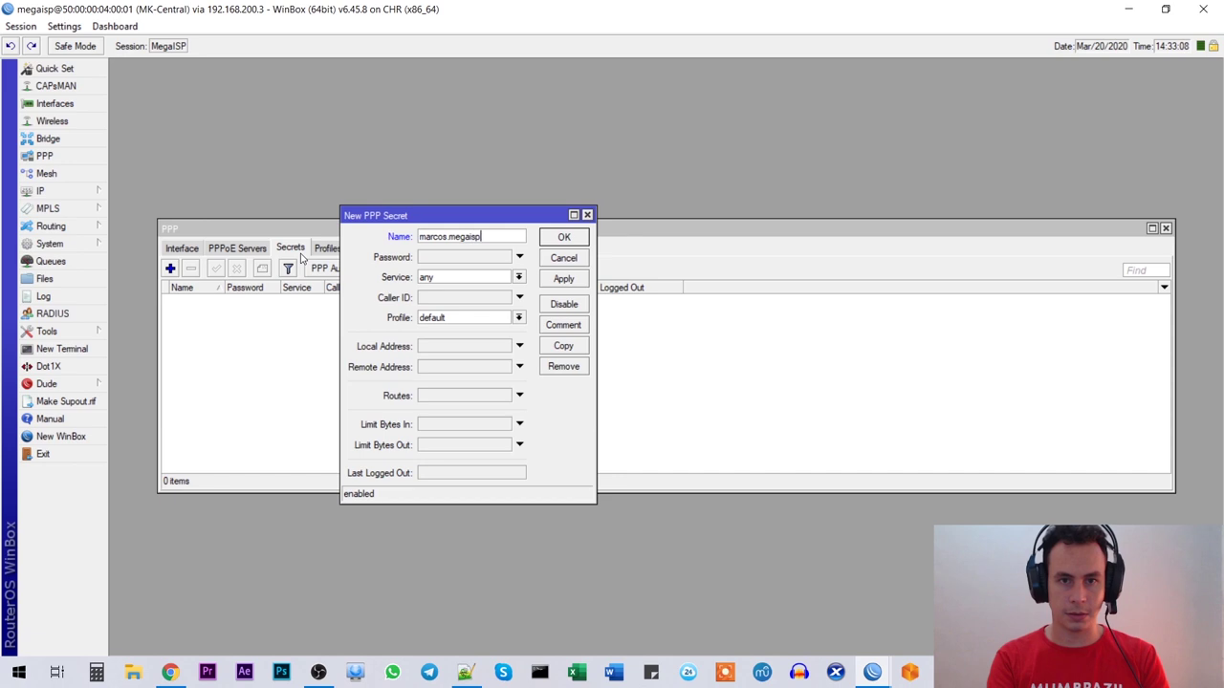
text(om)
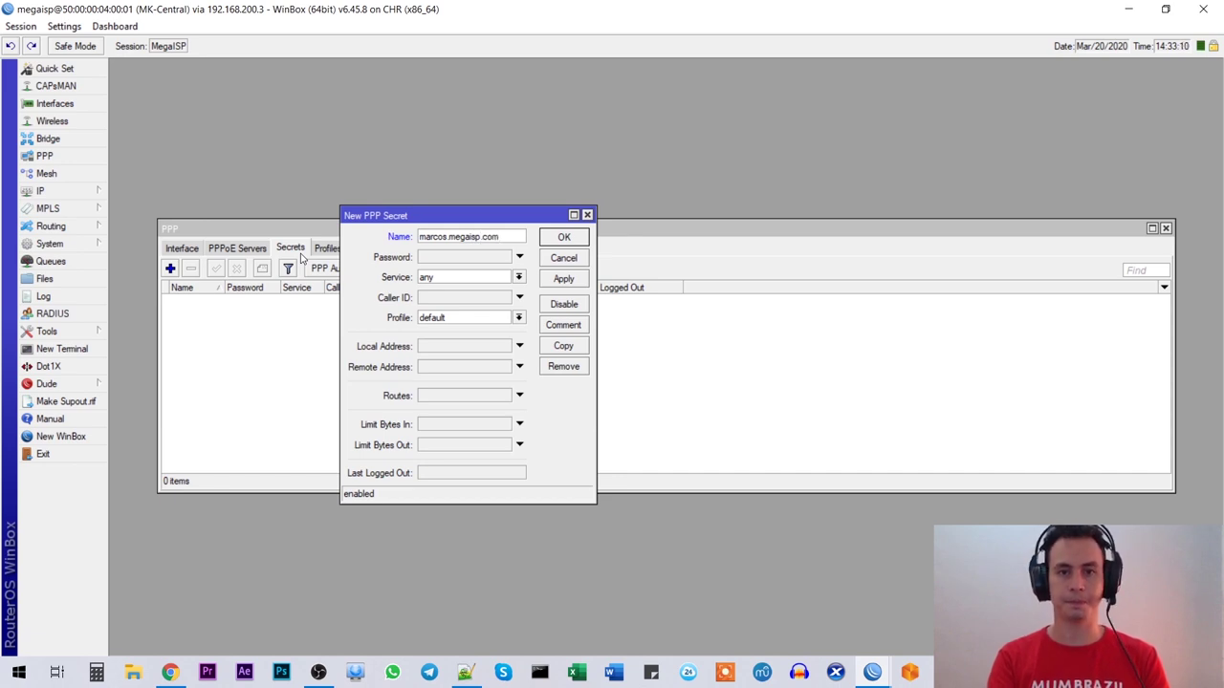
Step: Enter the client's password and turn off Hide Passwords so it shows in plain text
key(Tab)
text(1)
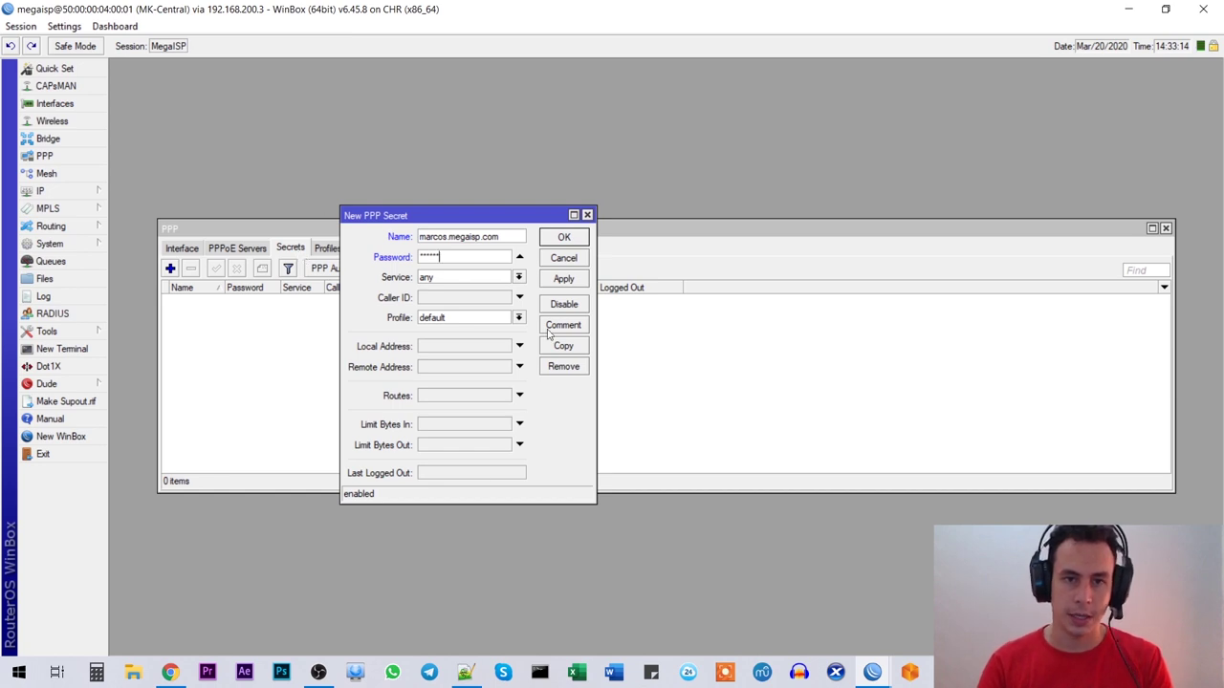
double_click(443, 254)
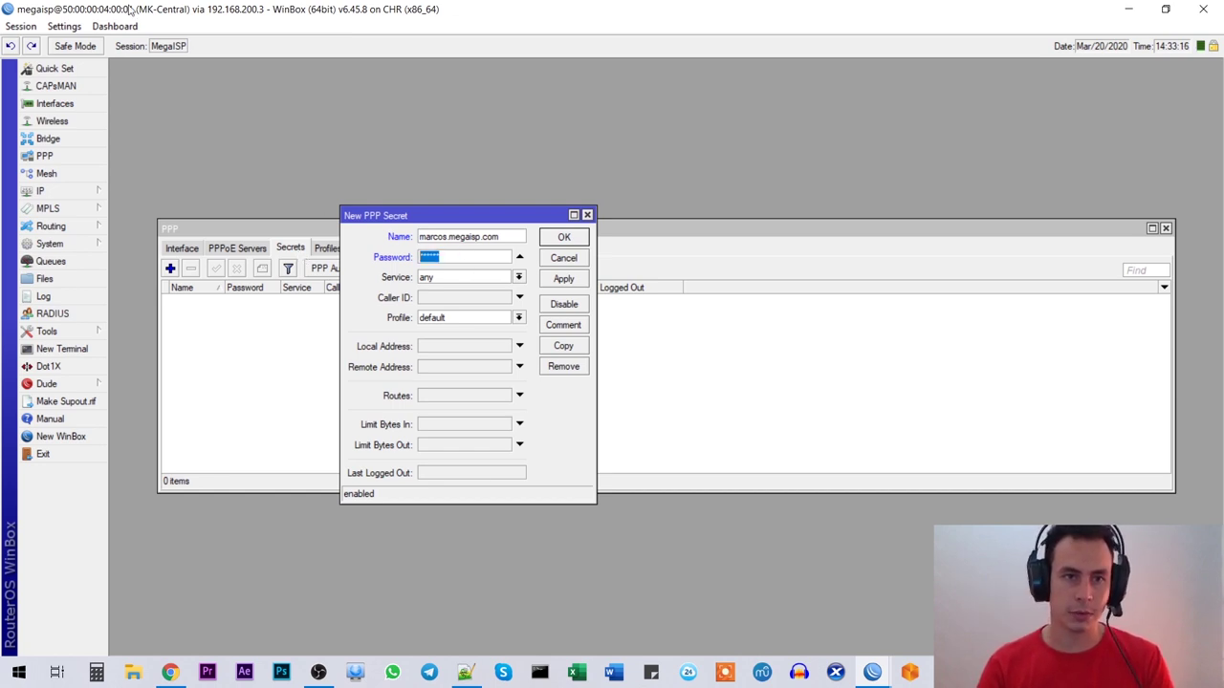
click(64, 26)
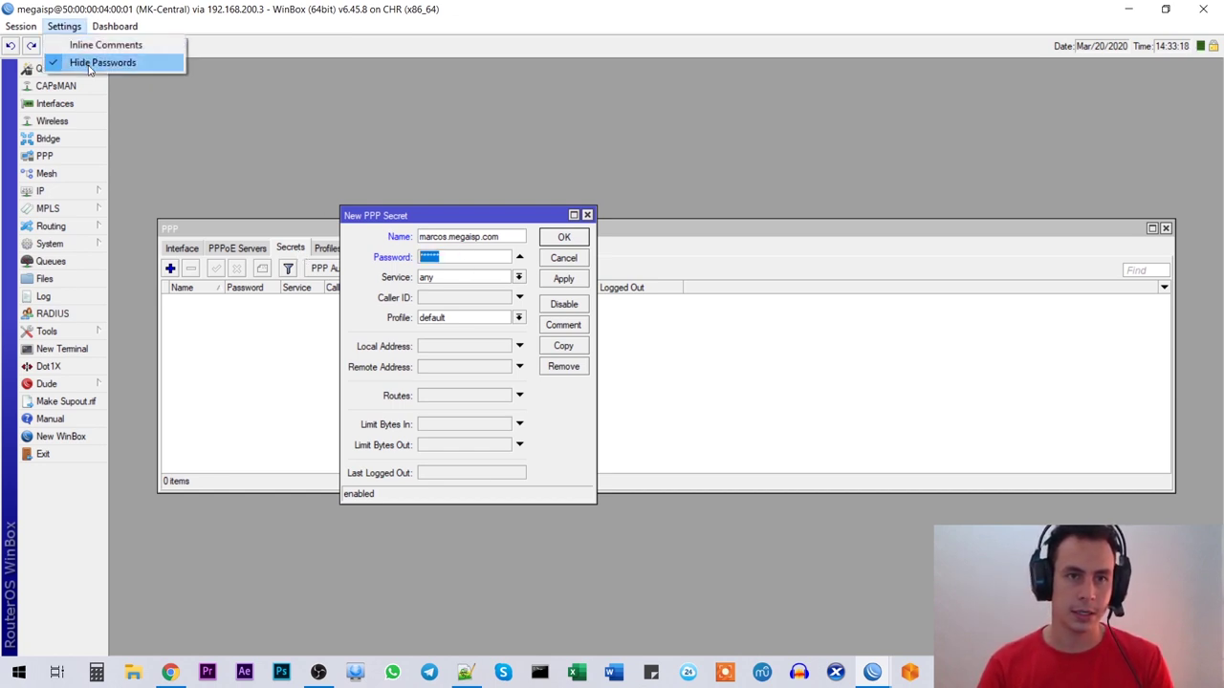
click(89, 64)
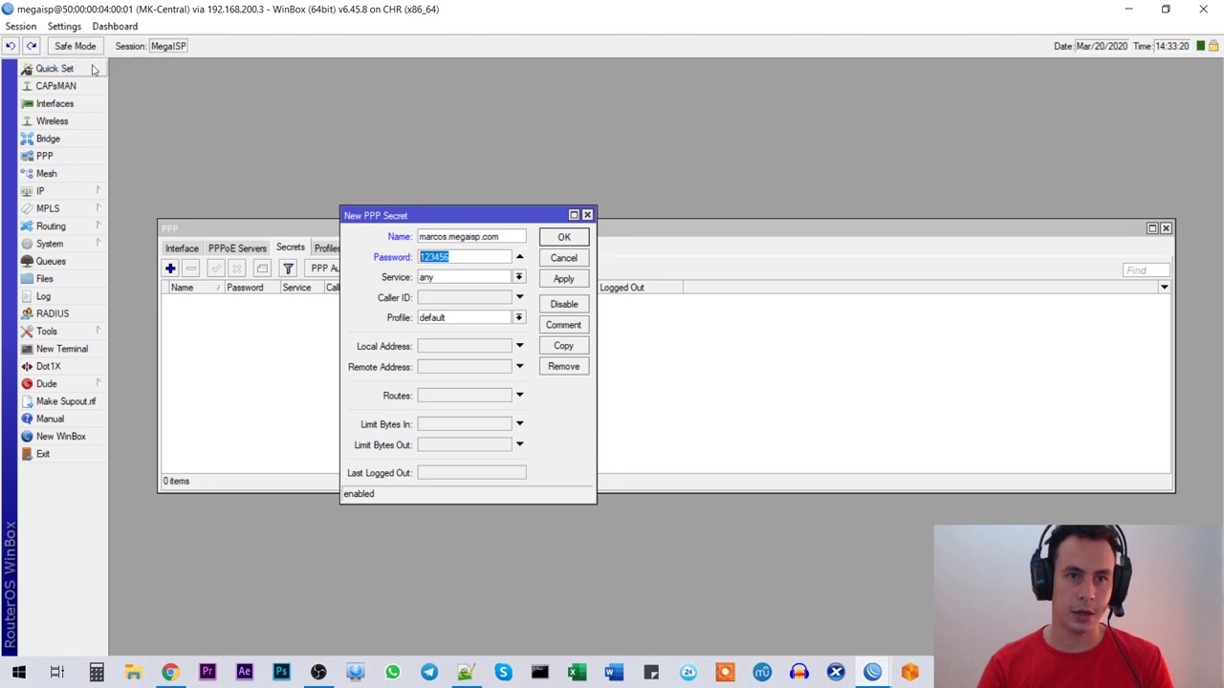
click(468, 260)
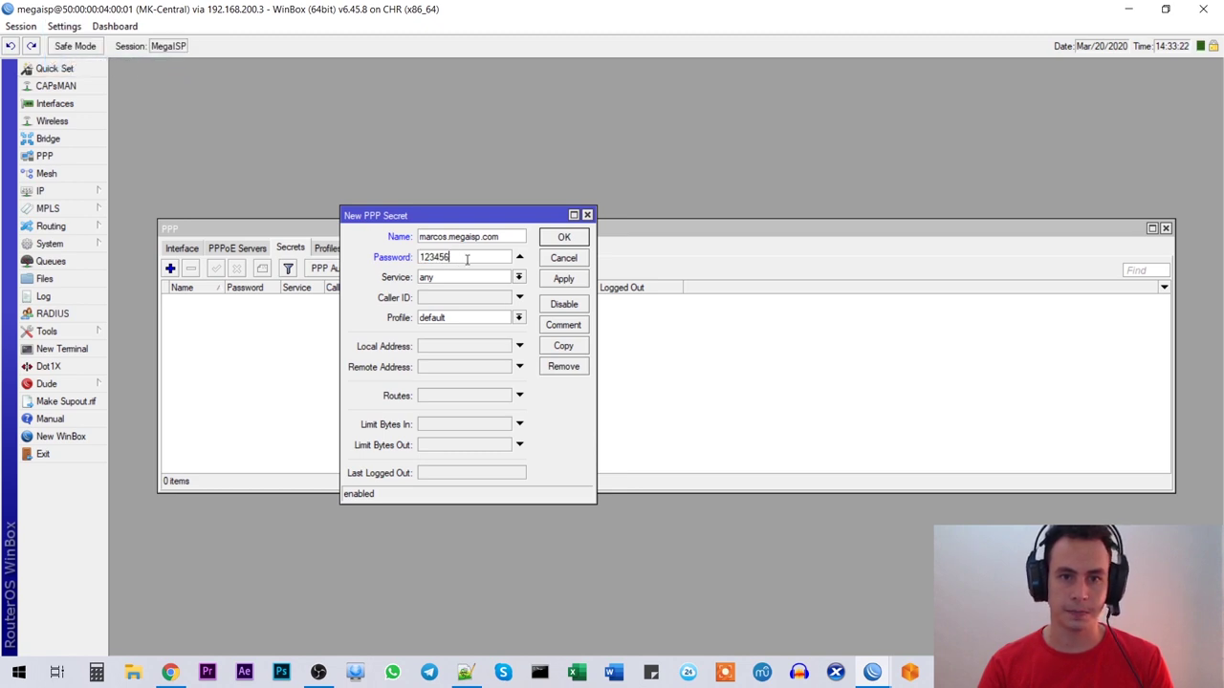
double_click(454, 260)
click(472, 258)
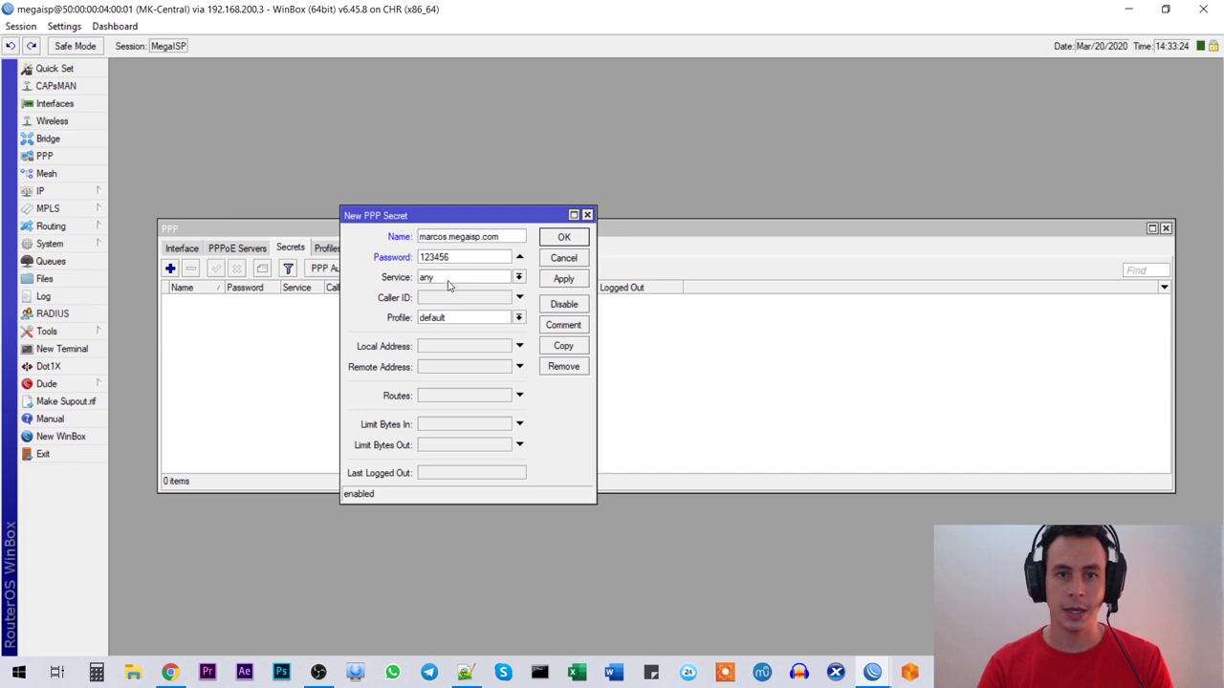
Step: Set service pppoe and profile Plan_Familiar, save the secret, and widen the Name column
click(452, 279)
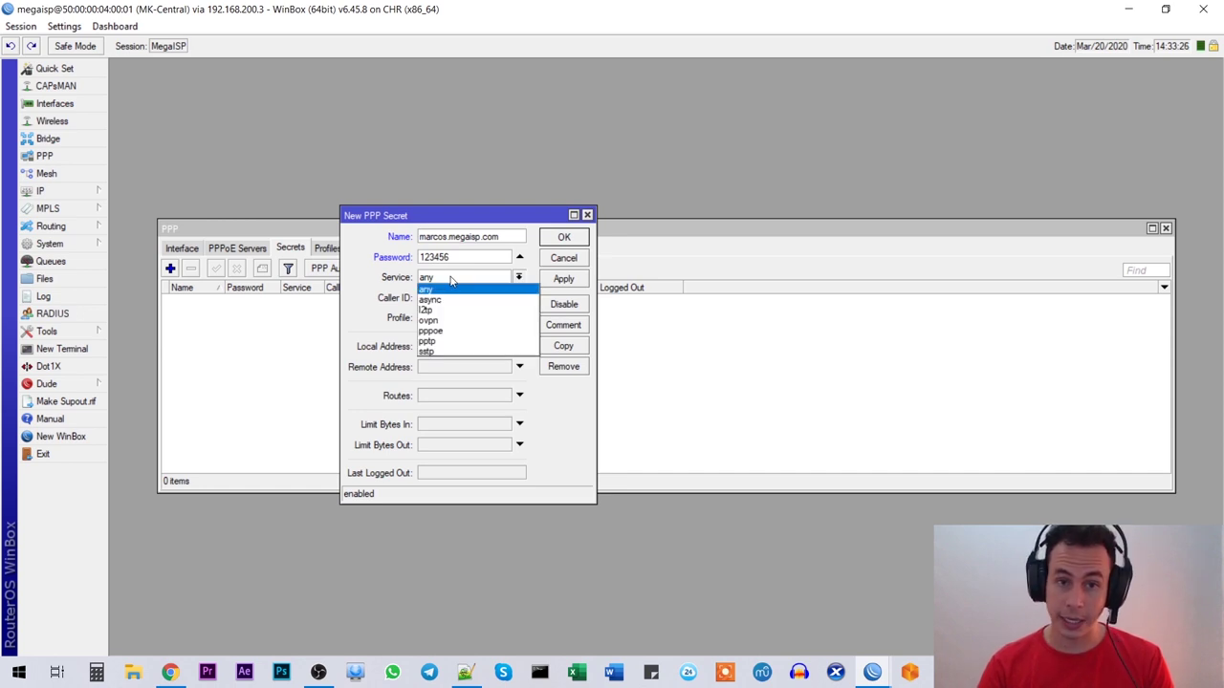
click(446, 331)
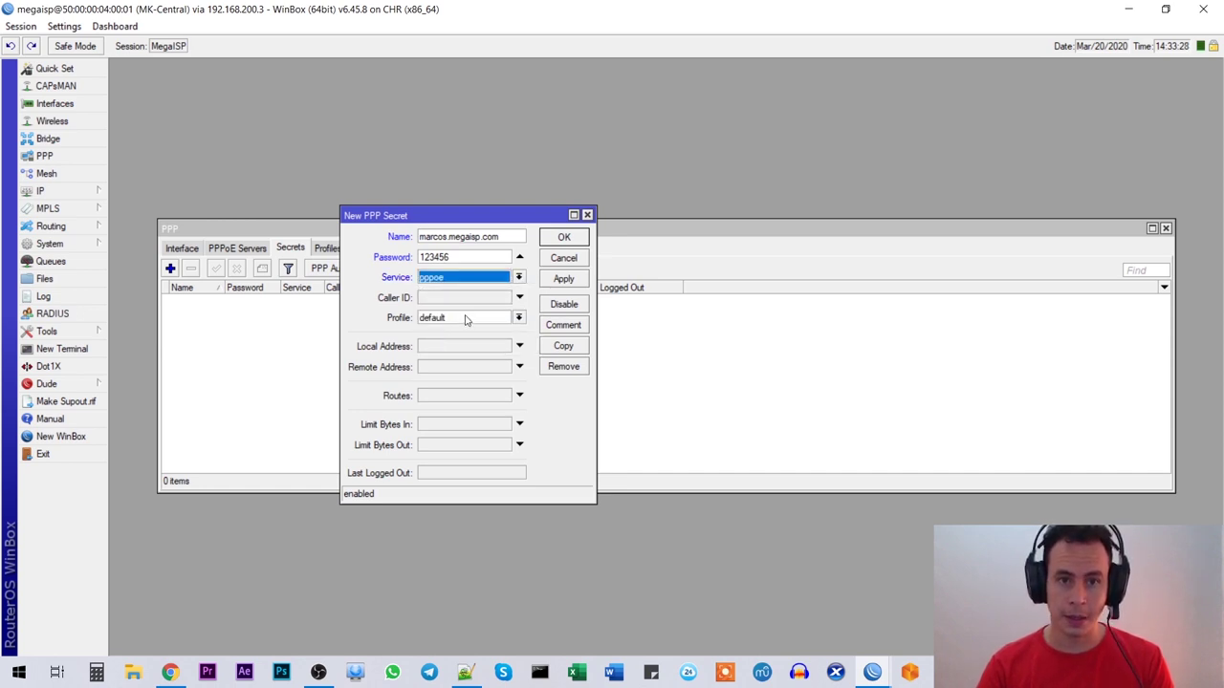
click(466, 319)
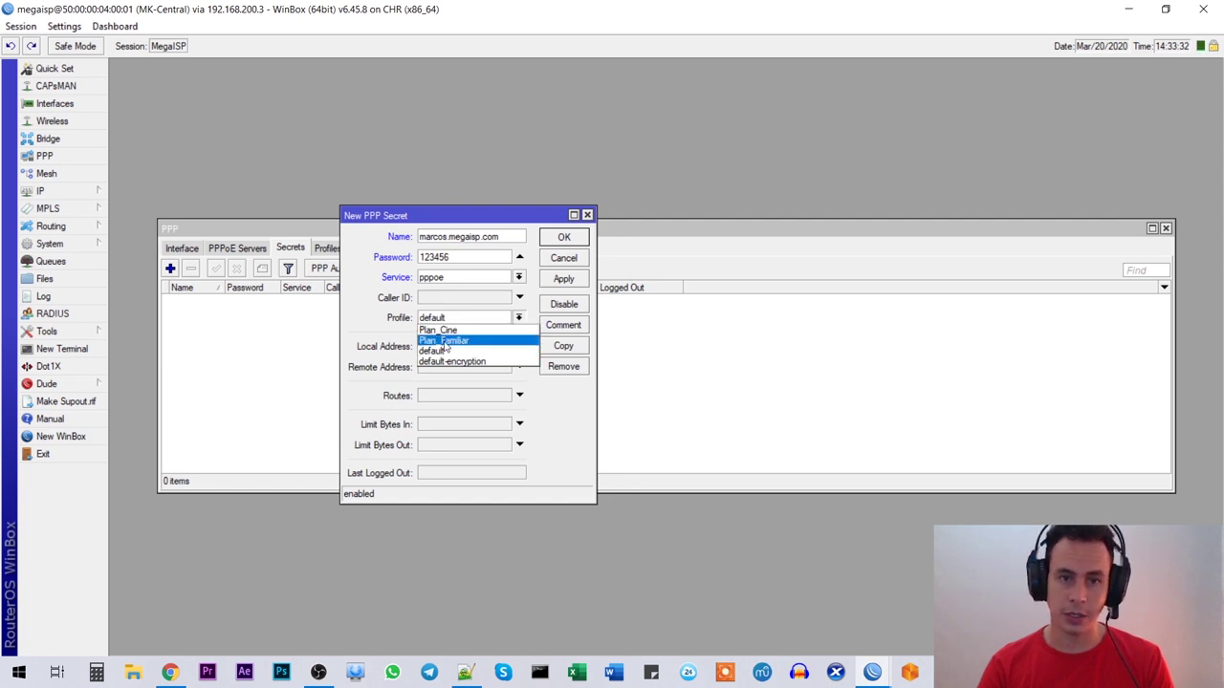
click(462, 342)
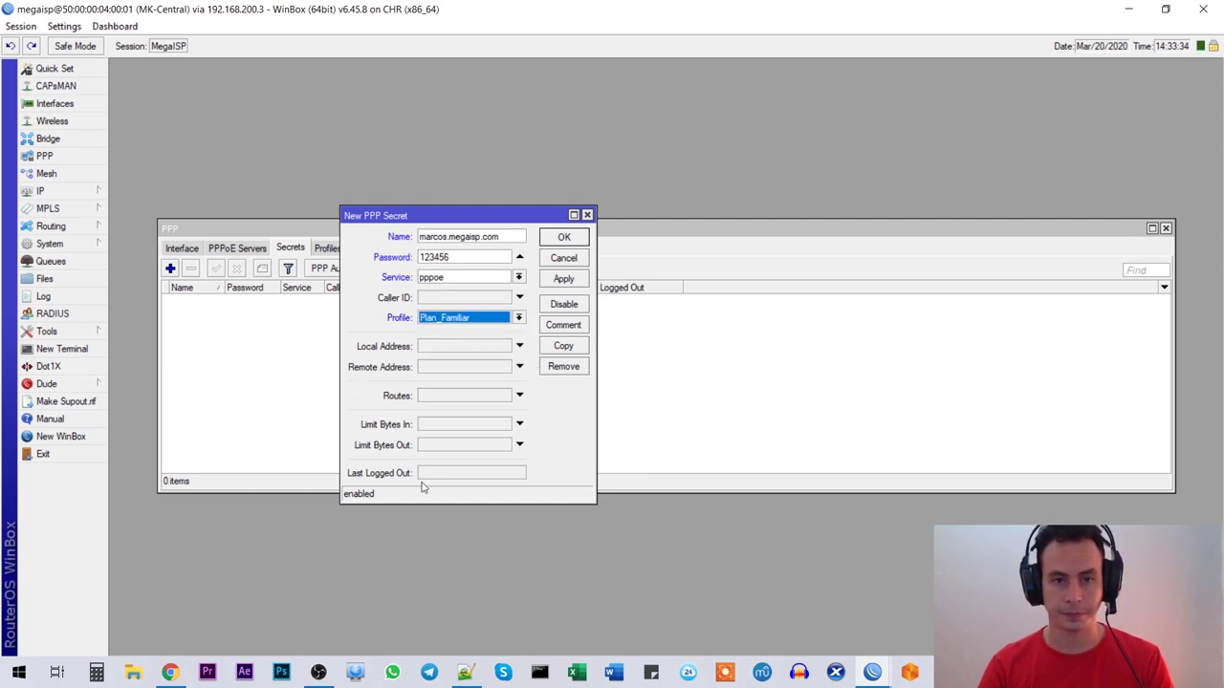
click(563, 281)
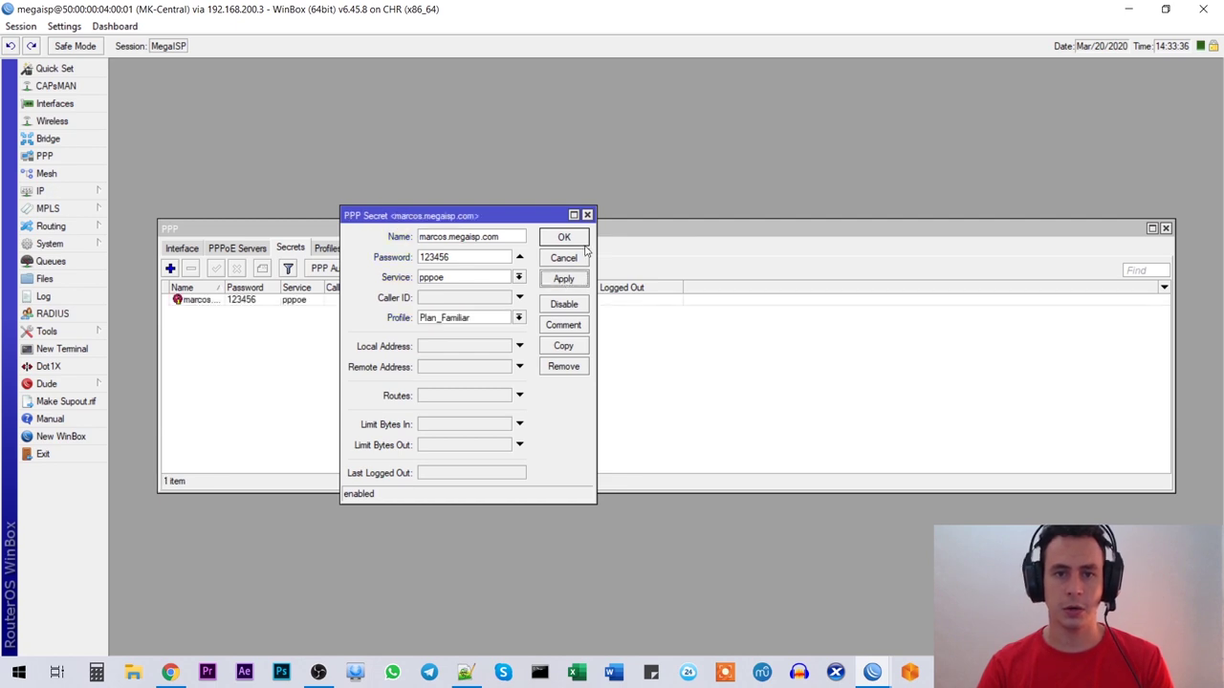
click(571, 239)
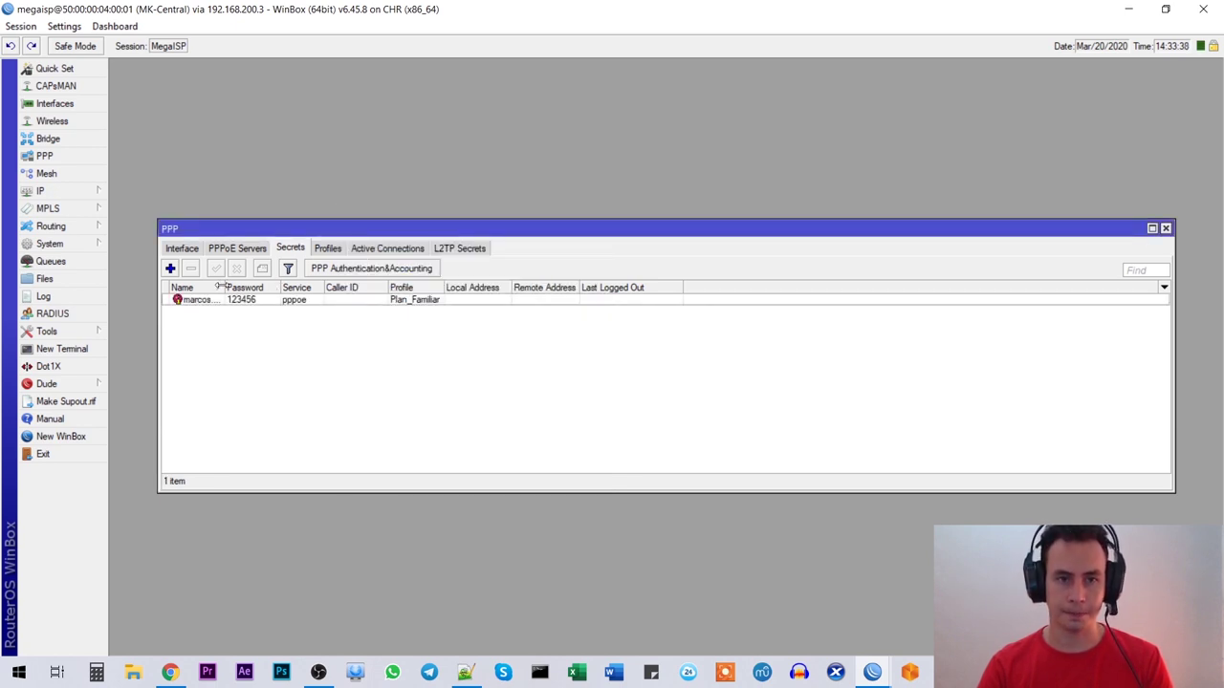
drag(220, 286, 287, 289)
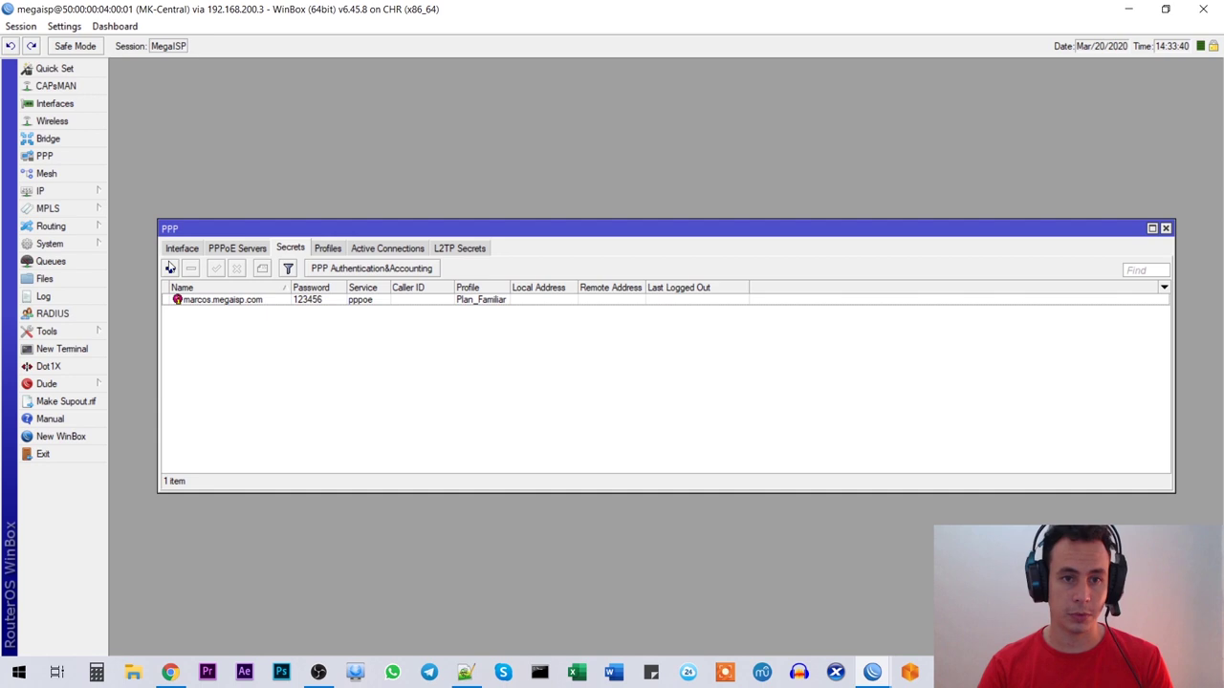
Step: Add a new secret with the client's user name and password, service pppoe, profile Plan_Cine
click(170, 268)
text(juan)
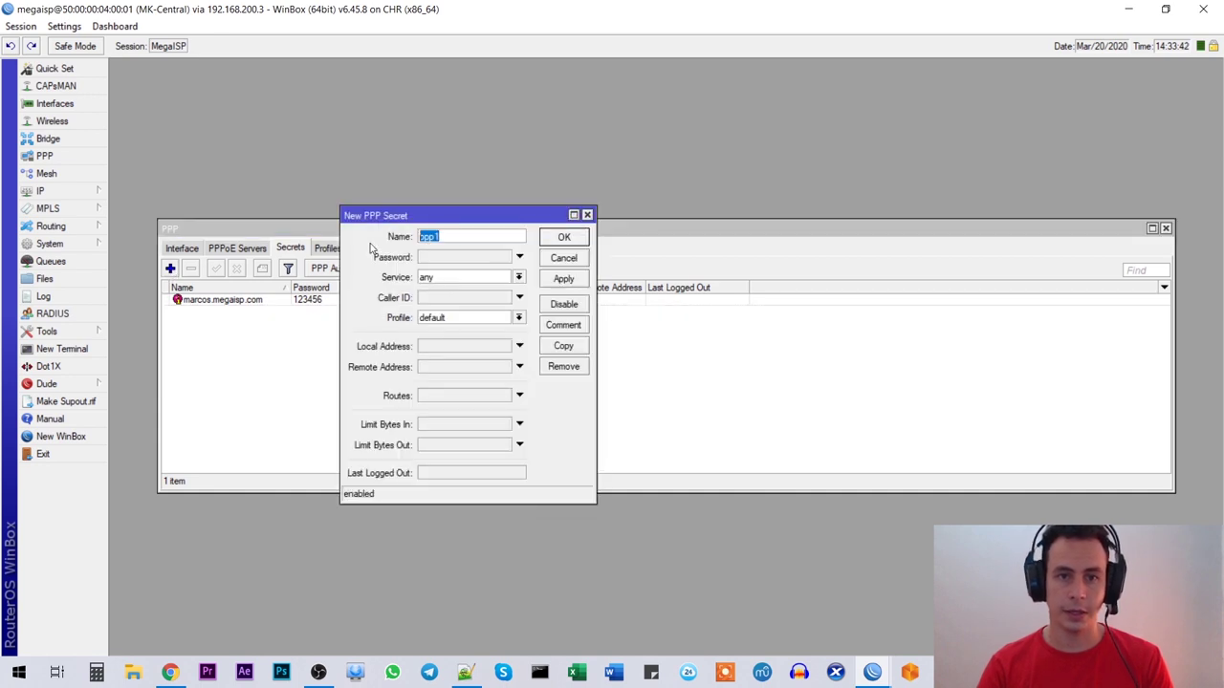
text(.megaisp.com)
key(Tab)
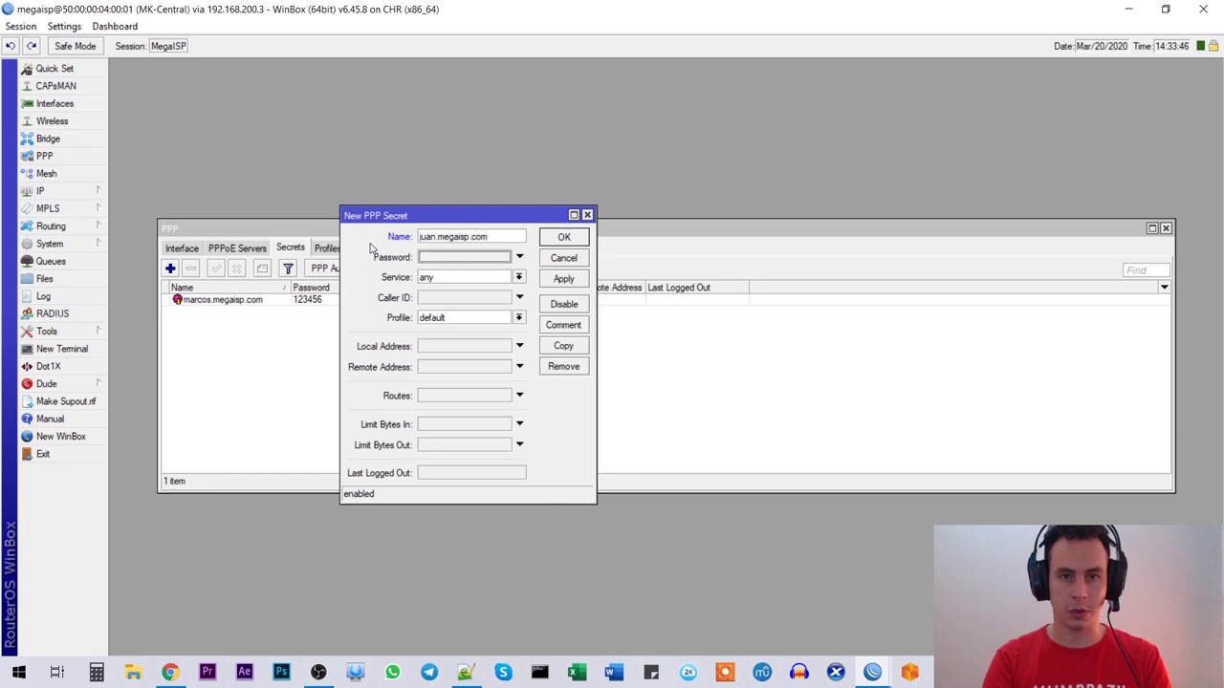
text(123456)
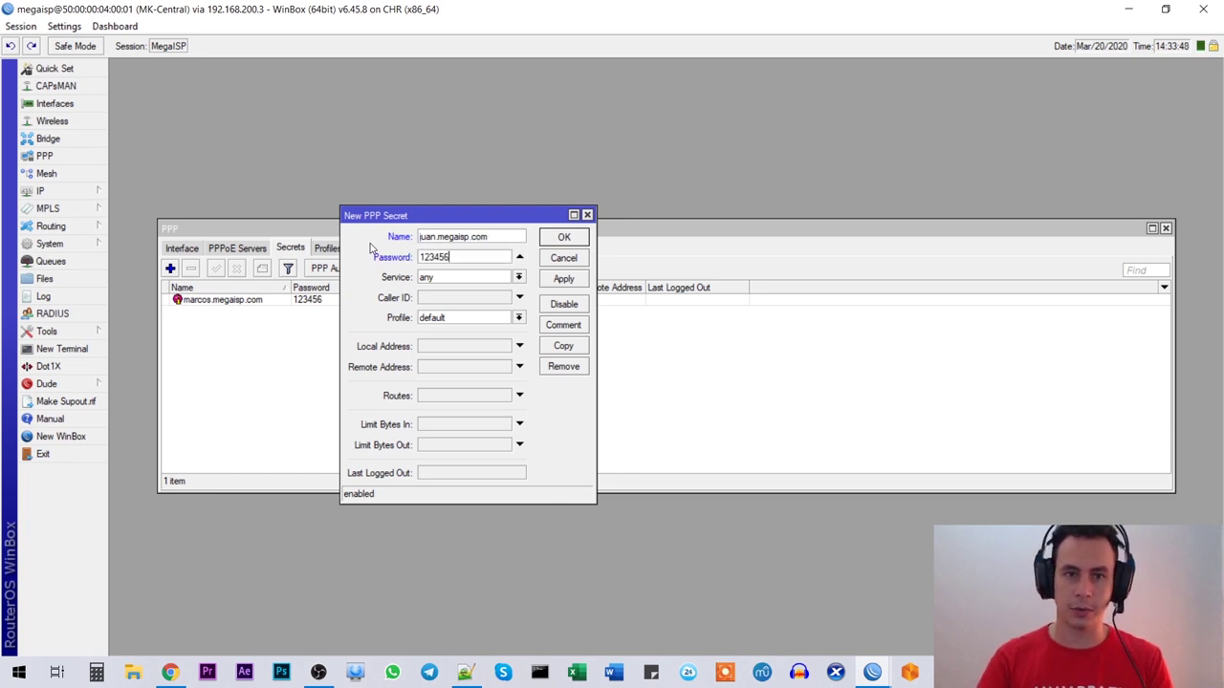
key(Tab)
click(518, 277)
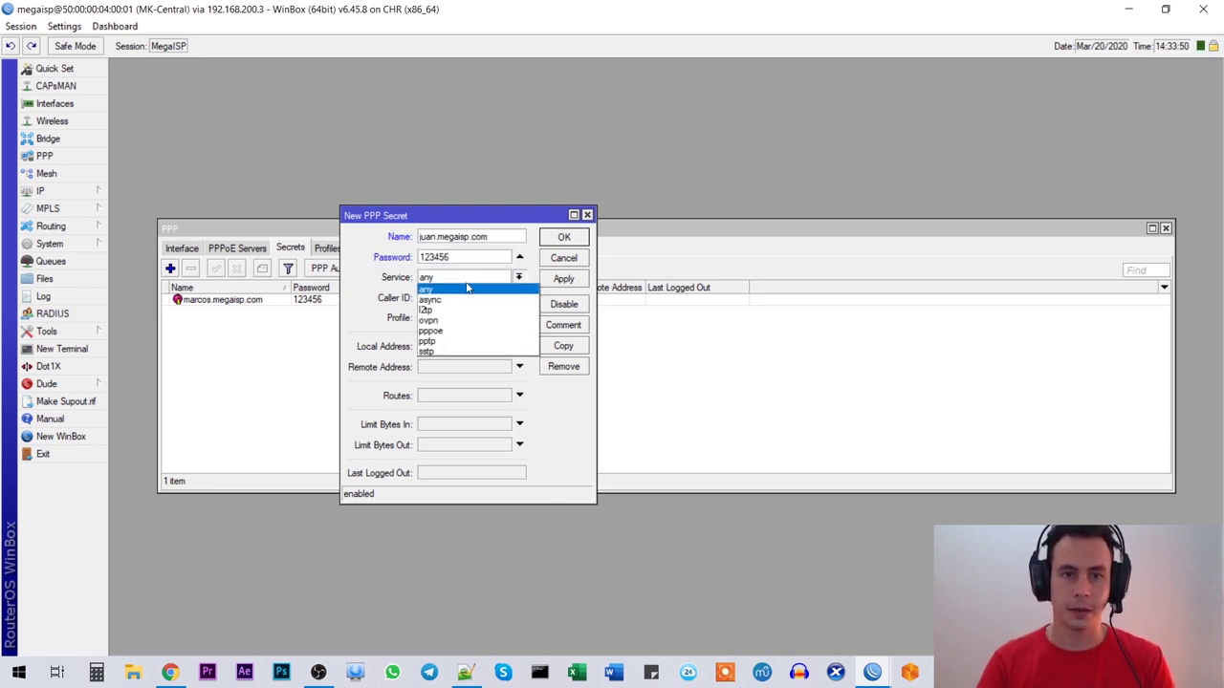
click(452, 334)
click(442, 318)
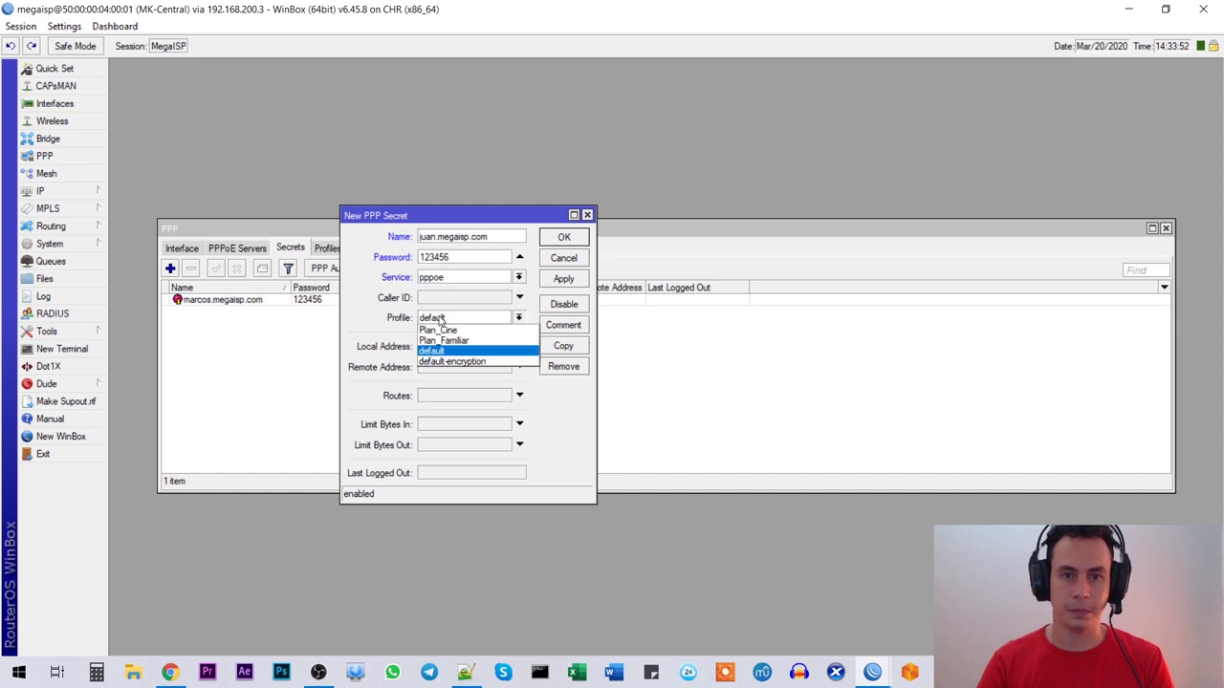
click(445, 330)
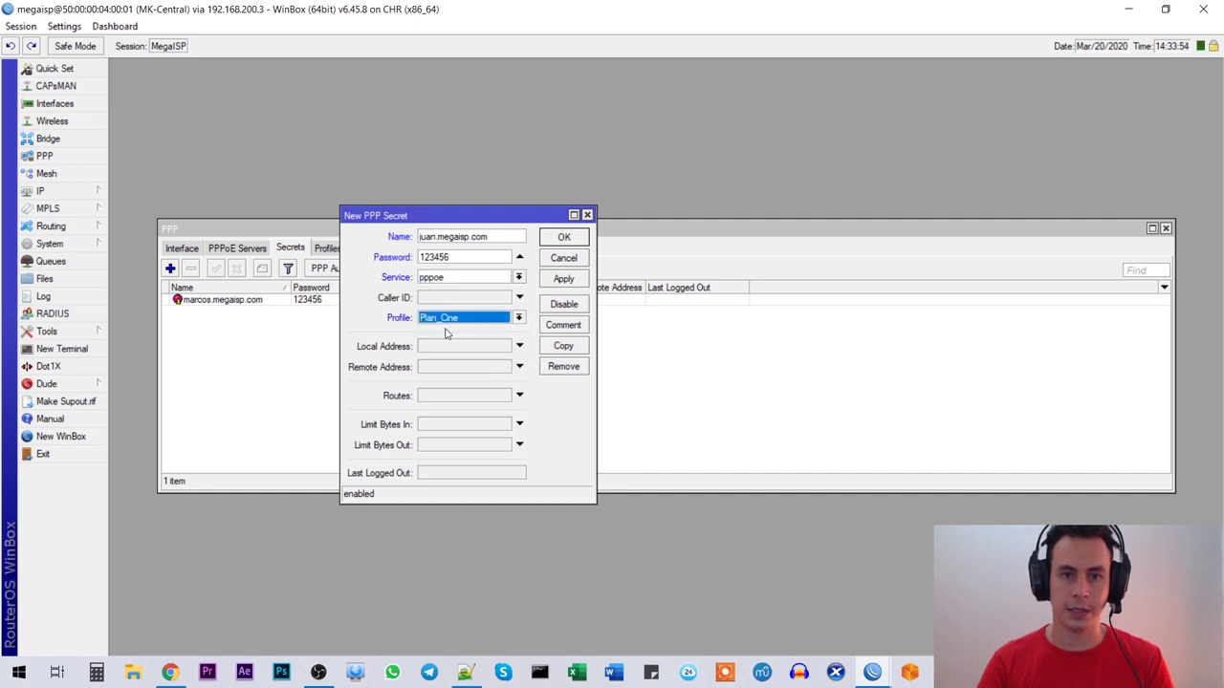
Step: Verify the entered password, save the secret, and switch back to the Notepad++ checklist
double_click(468, 253)
drag(450, 257, 396, 246)
double_click(455, 257)
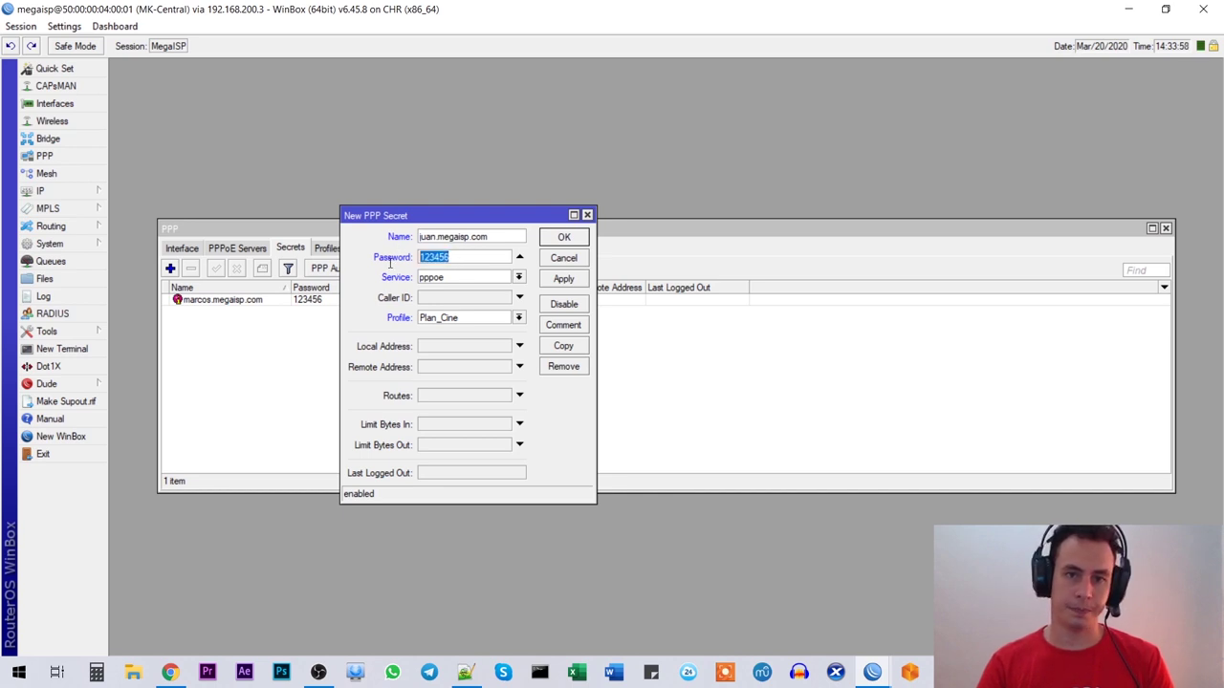
click(468, 255)
drag(459, 258, 398, 258)
click(460, 259)
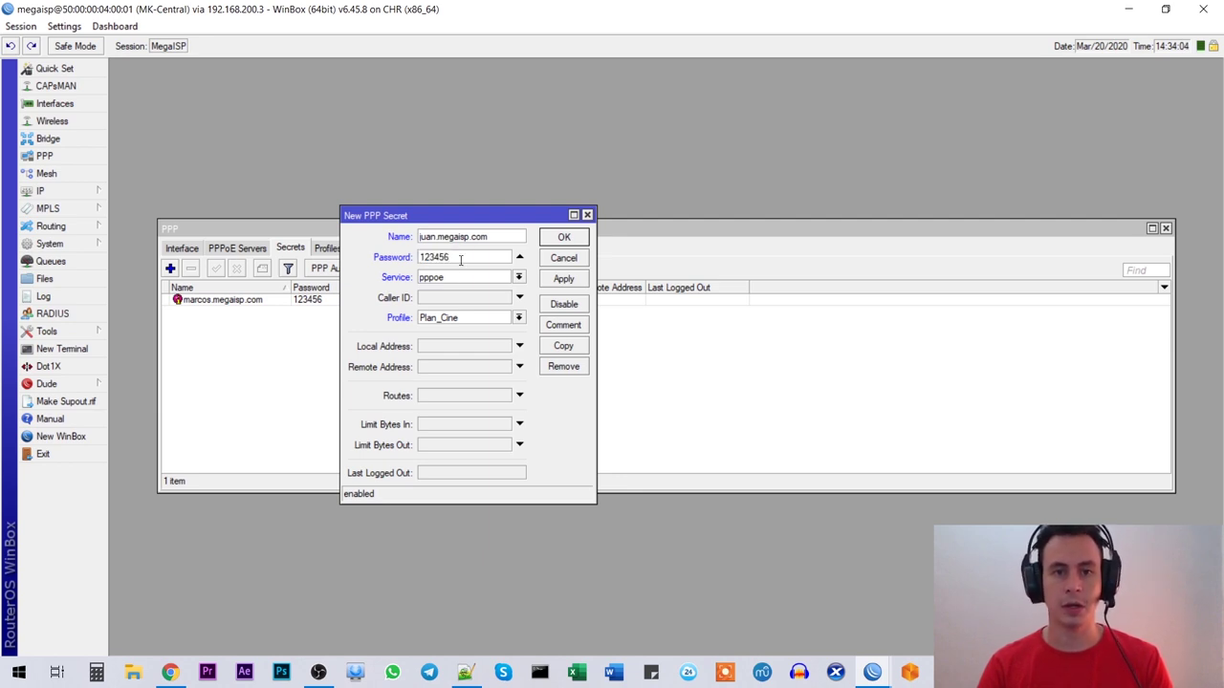
double_click(455, 258)
click(467, 254)
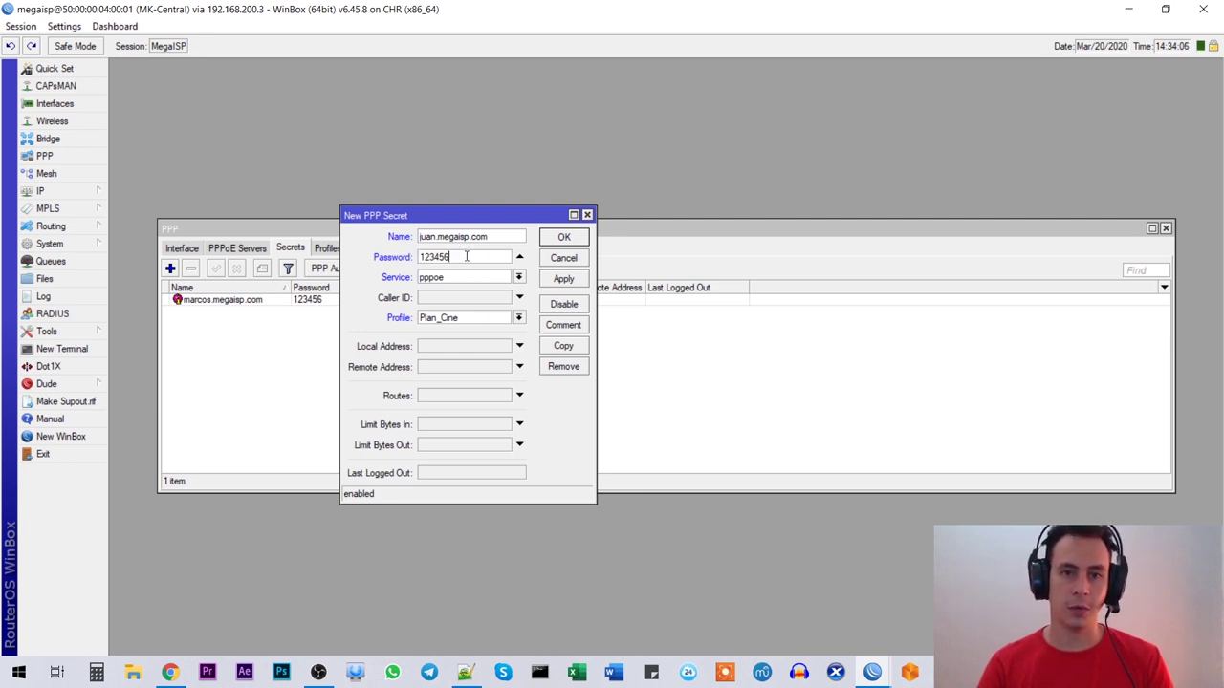
drag(468, 258, 405, 265)
click(465, 256)
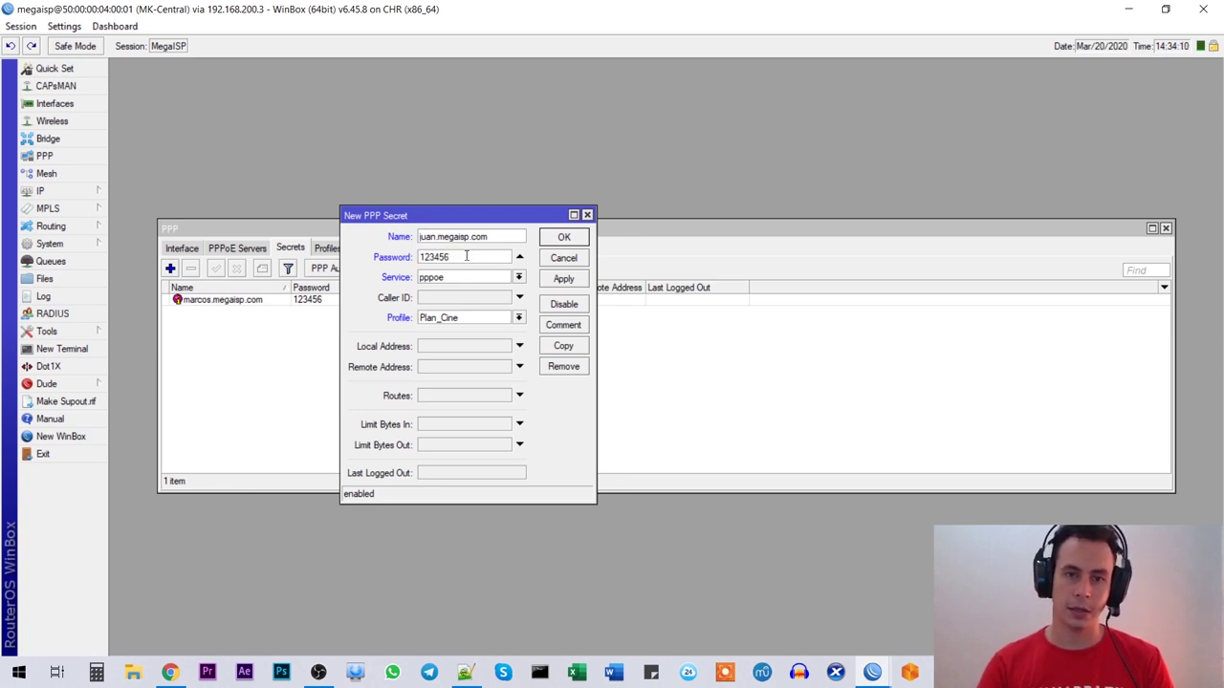
click(556, 280)
click(566, 238)
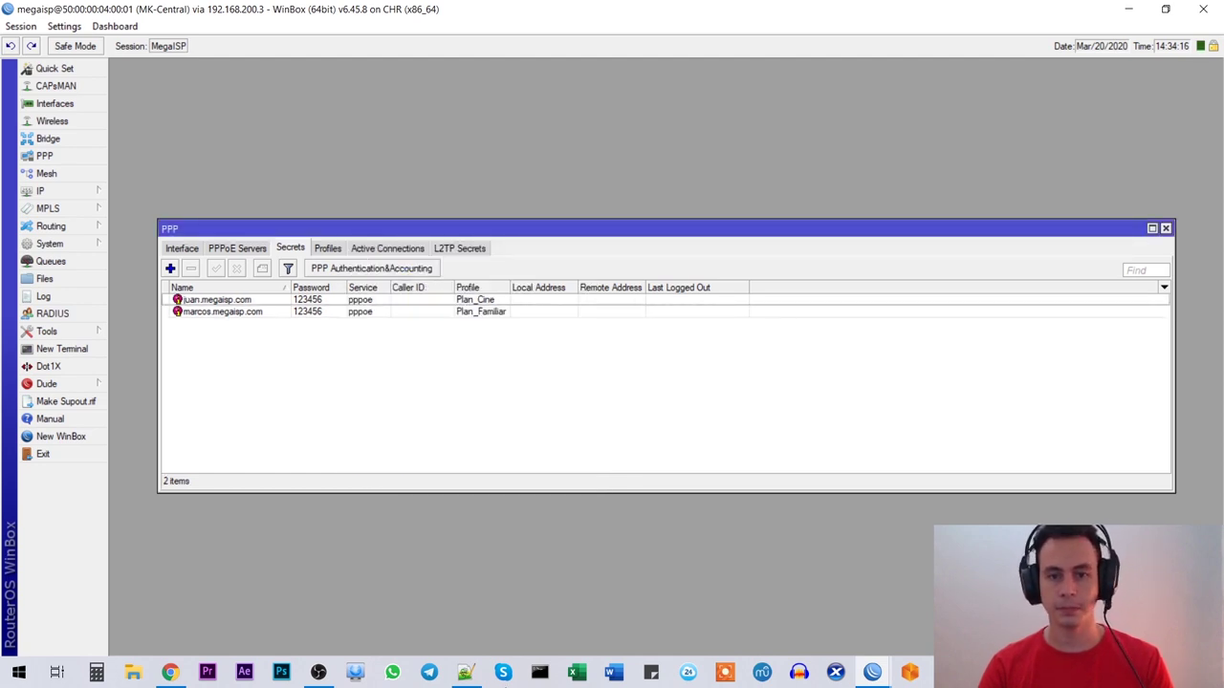
click(465, 672)
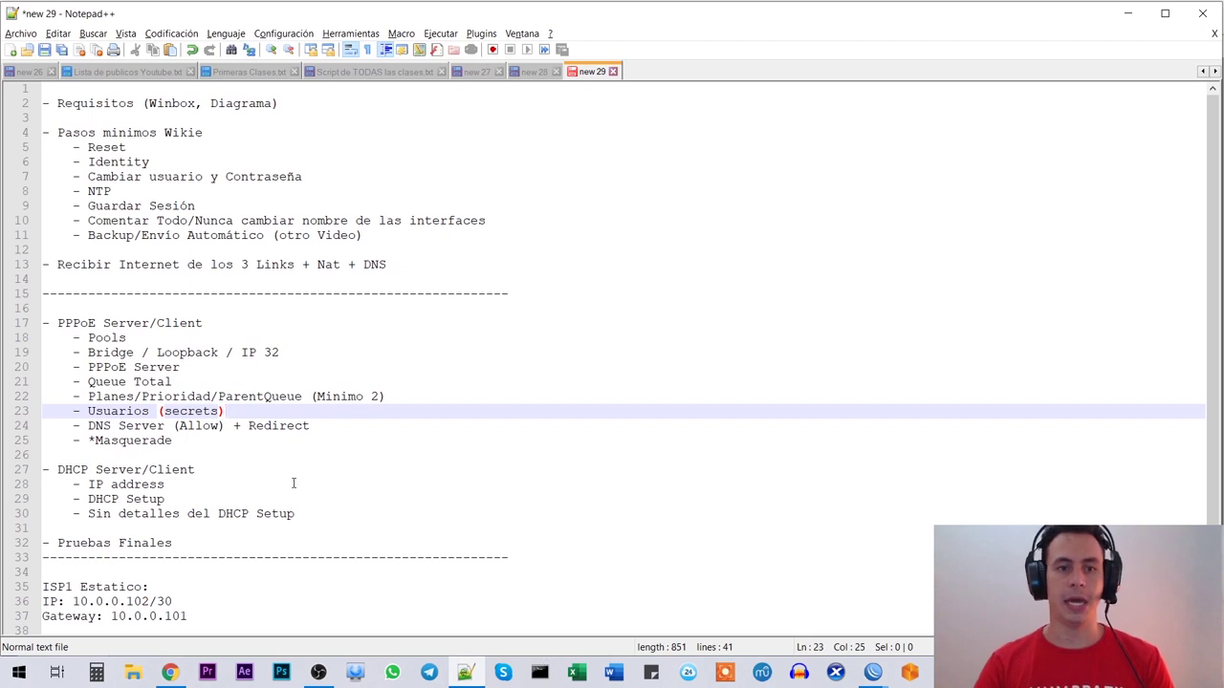
drag(88, 425, 325, 425)
click(327, 423)
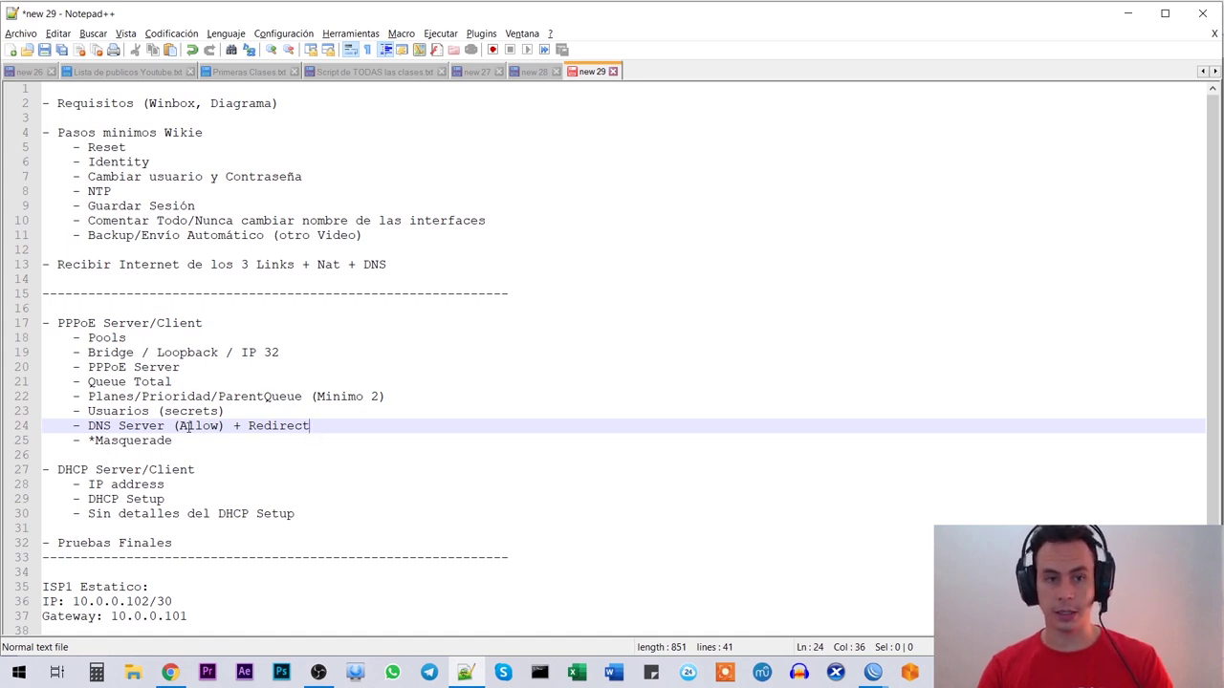
drag(88, 426, 197, 432)
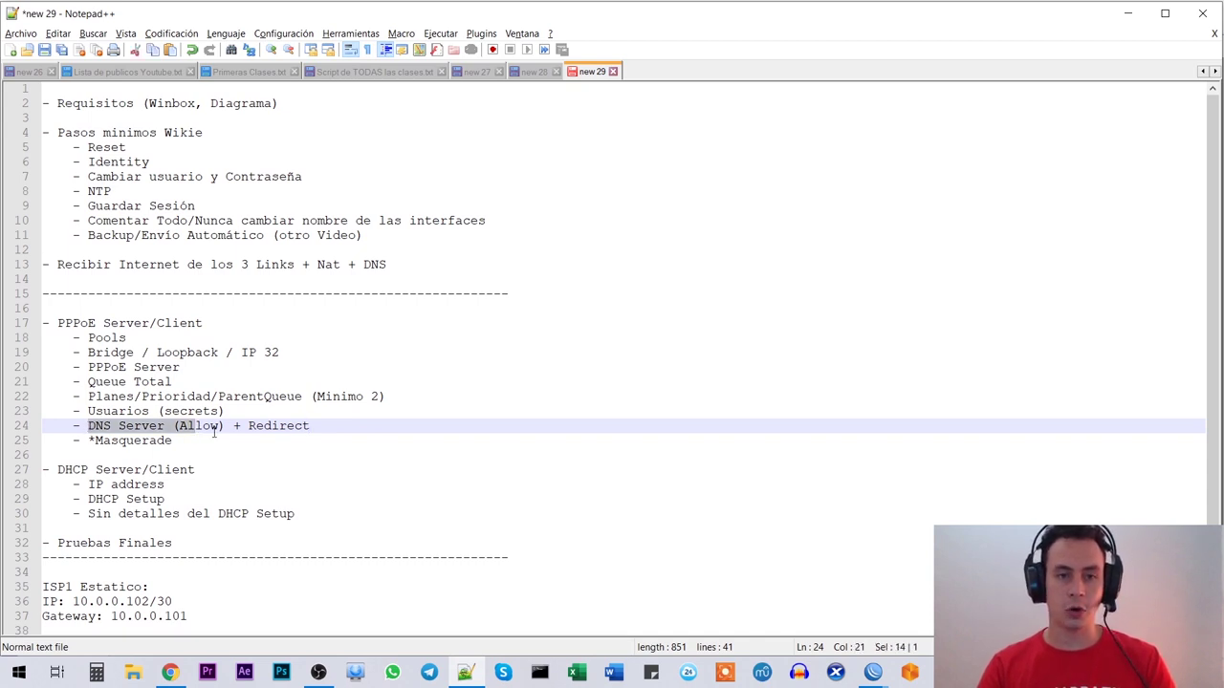
click(135, 429)
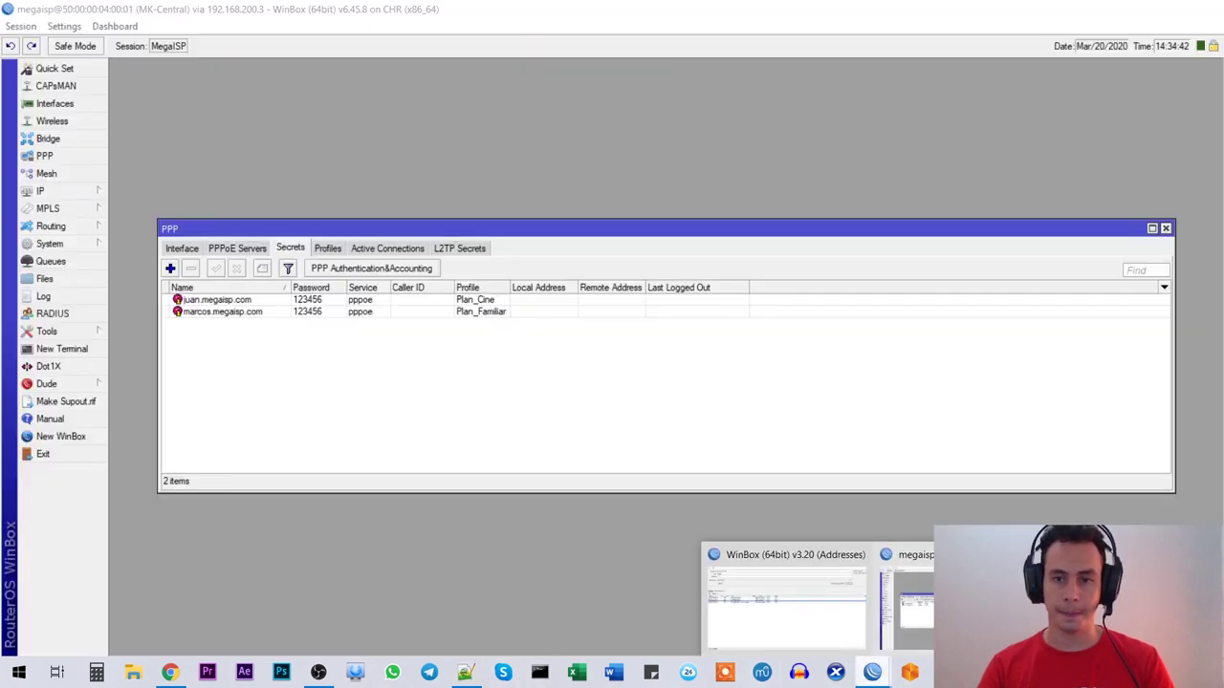
Step: Open IP > DNS and enable Allow Remote Requests
click(966, 612)
click(67, 194)
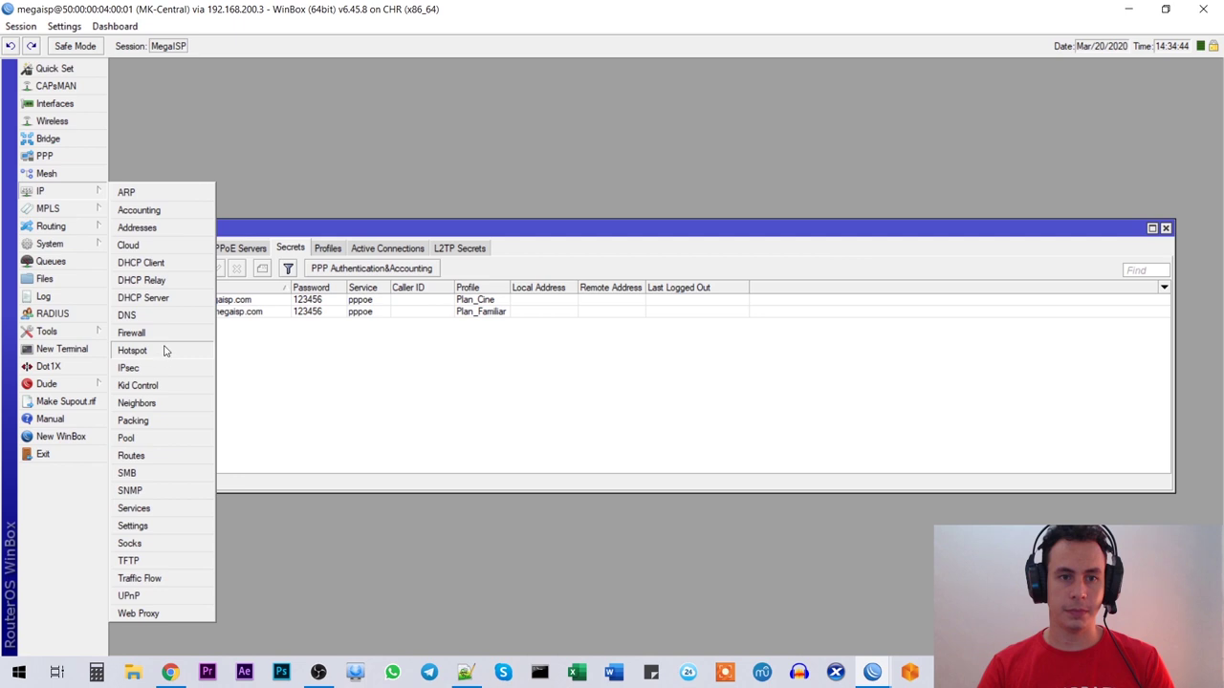
click(143, 315)
drag(577, 304, 487, 158)
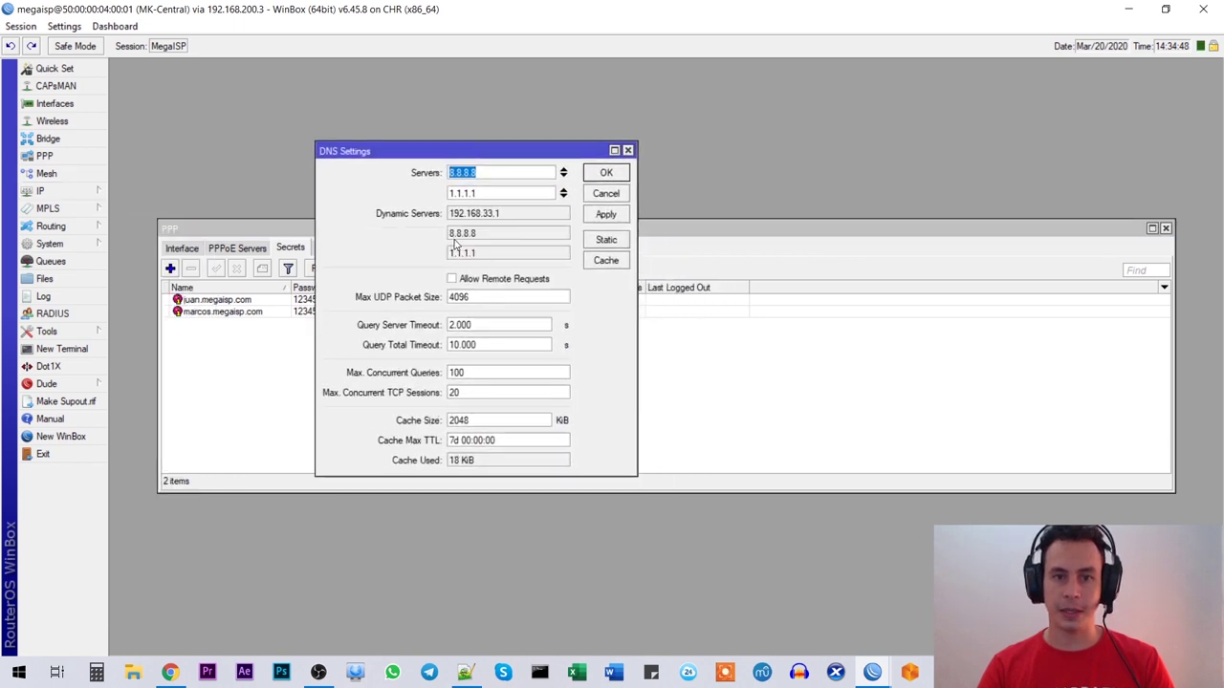
click(453, 282)
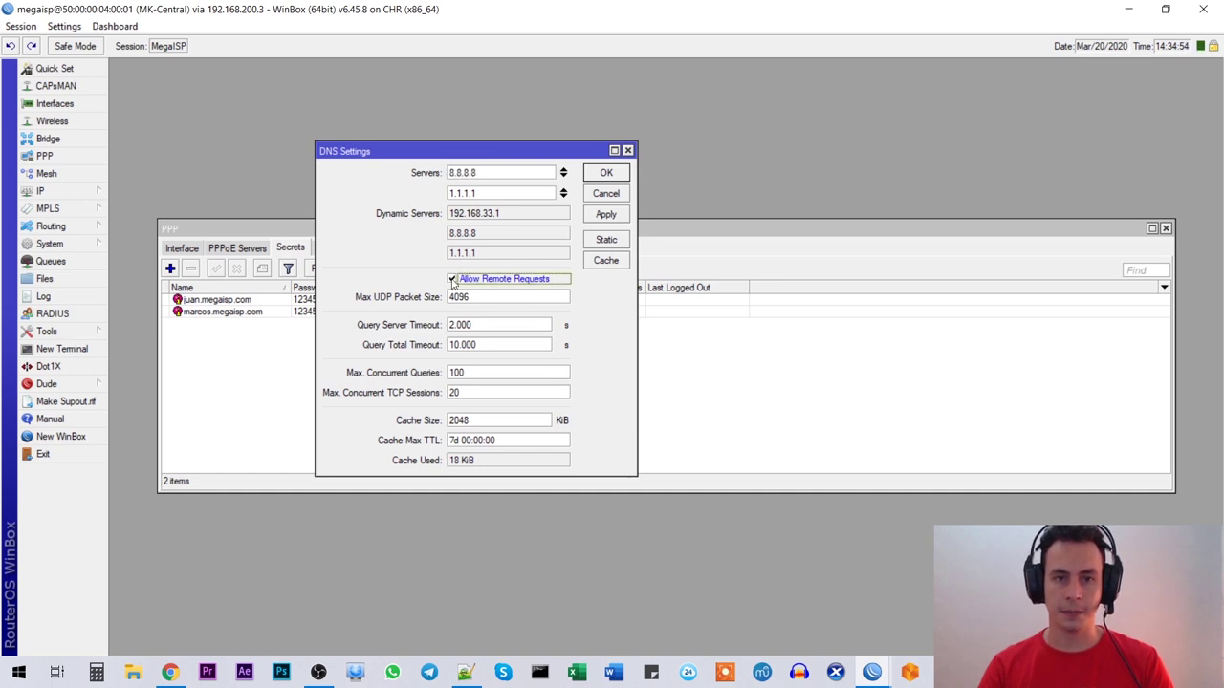
drag(438, 153, 413, 115)
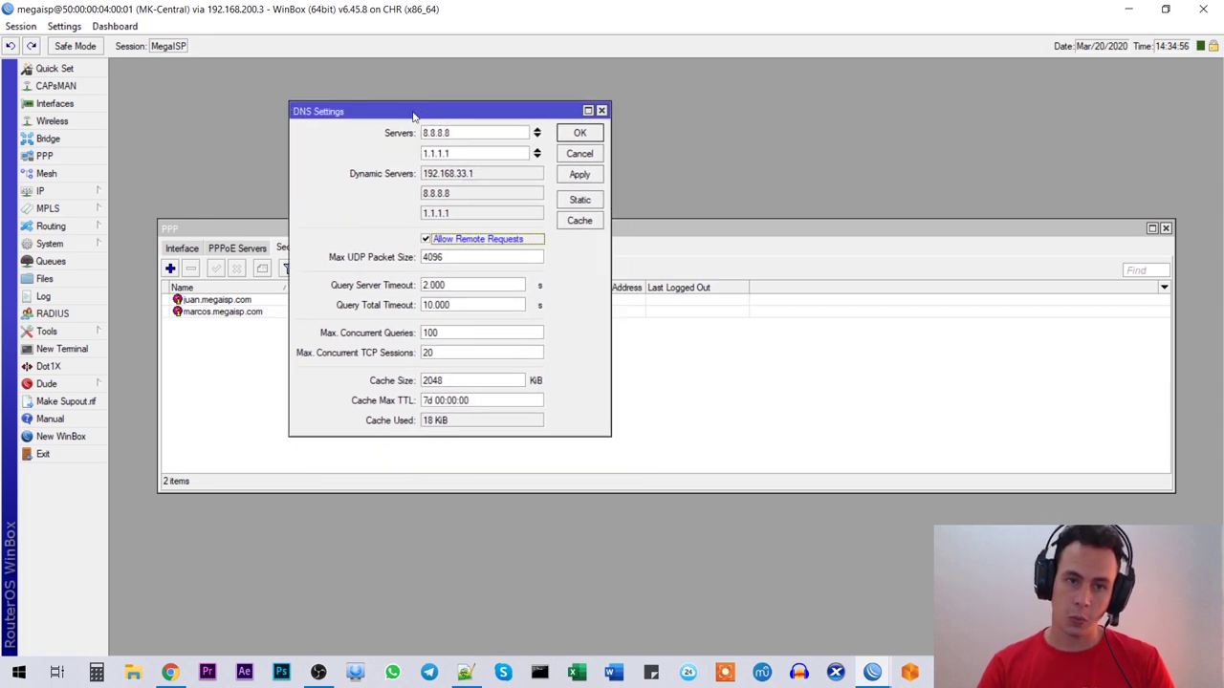
Step: Change the DNS cache size from 2048 to 10240 KiB and apply the settings
click(472, 381)
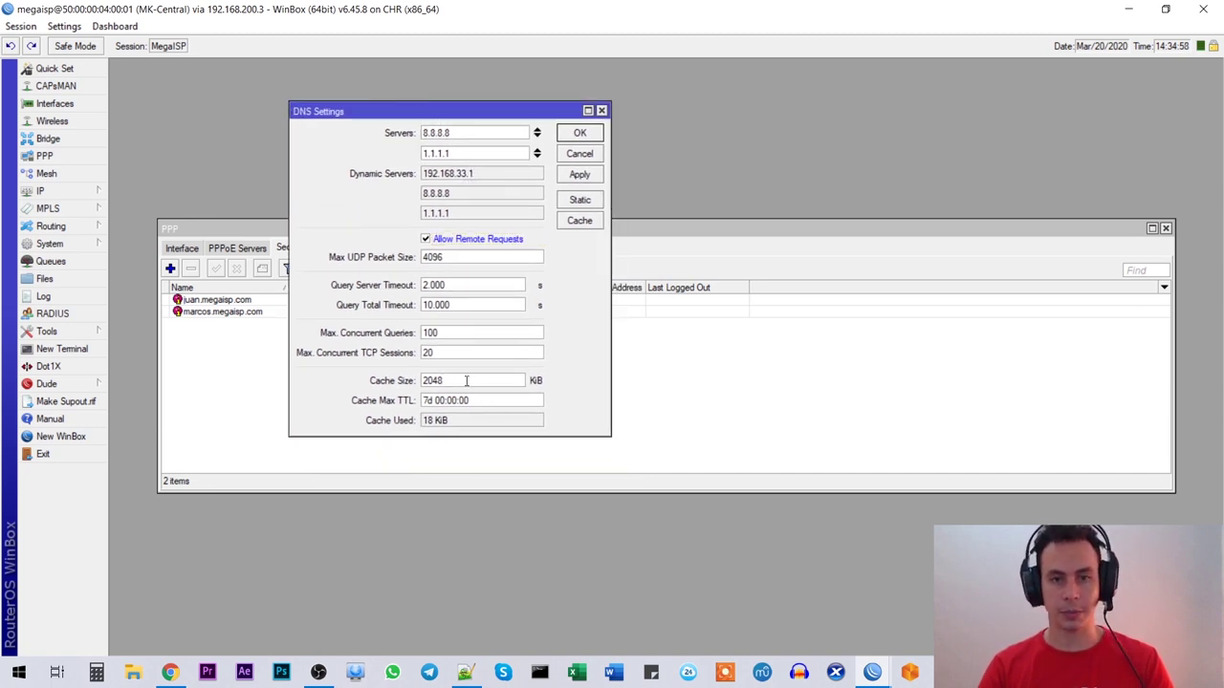
double_click(475, 381)
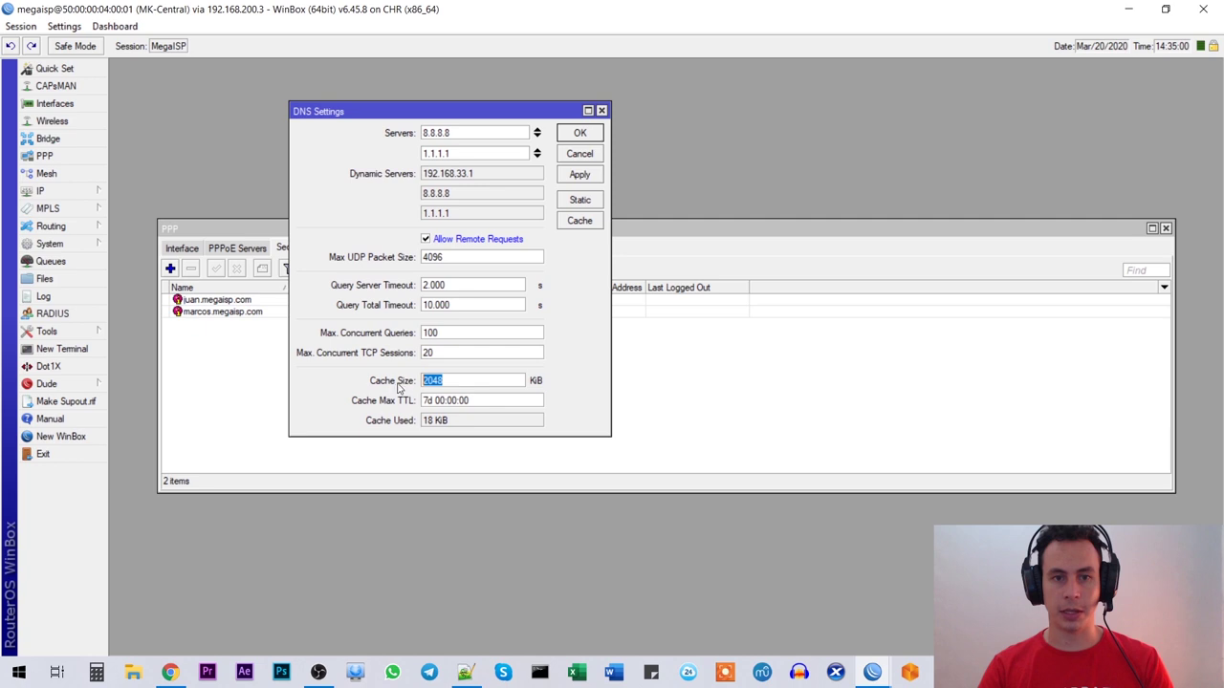
click(472, 380)
double_click(472, 381)
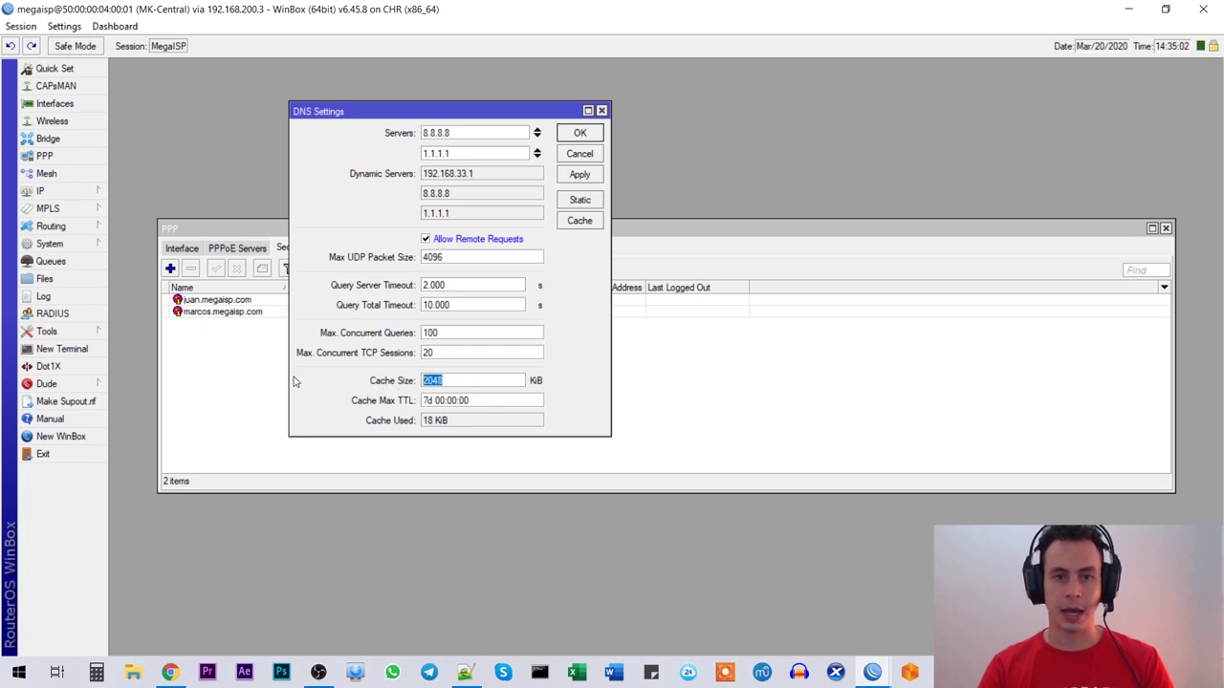
text(1024)
double_click(468, 380)
click(465, 380)
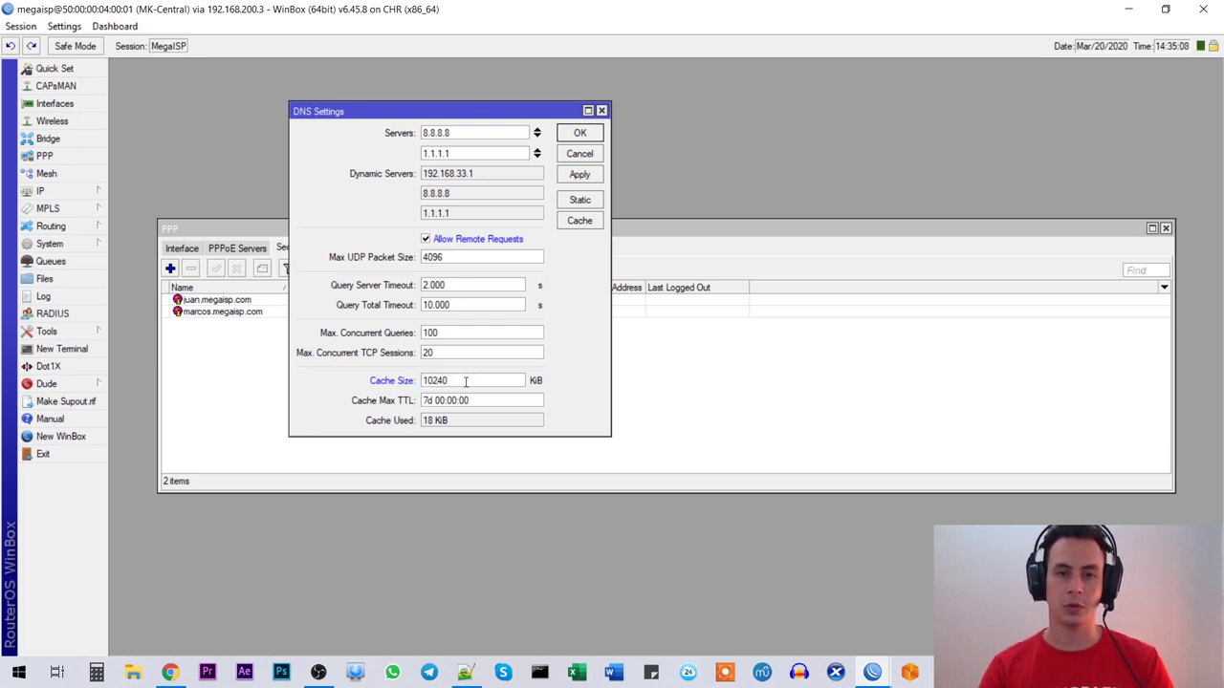
double_click(455, 380)
click(480, 386)
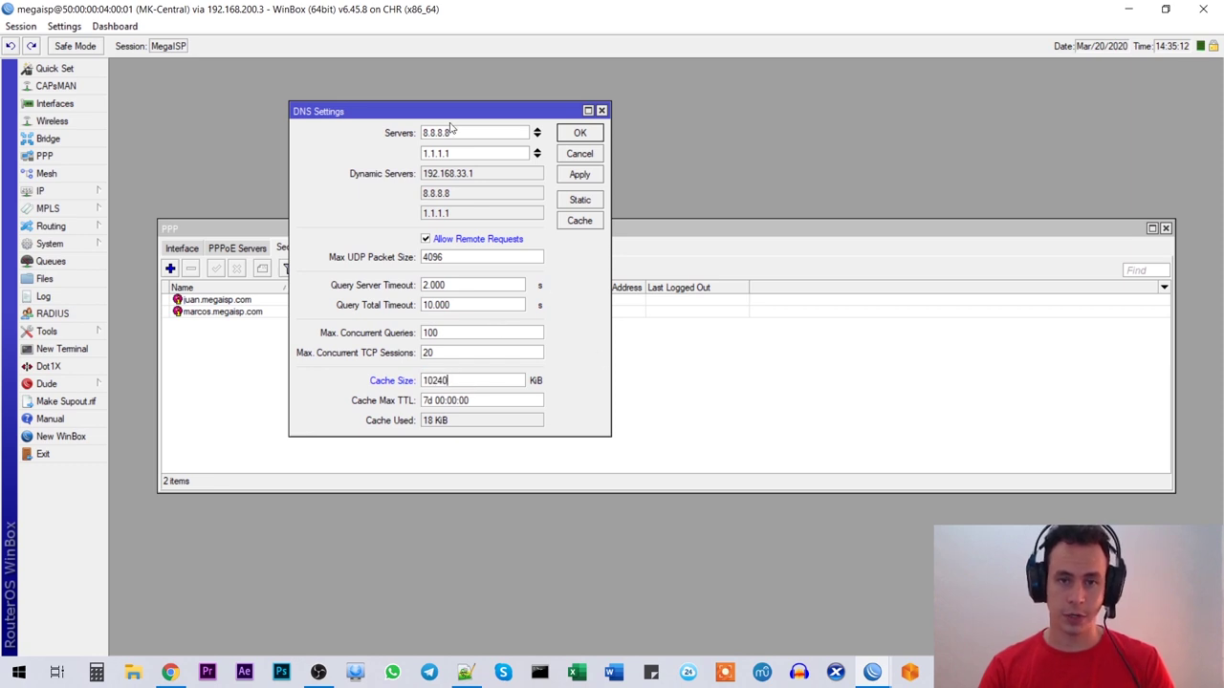
drag(431, 117, 475, 108)
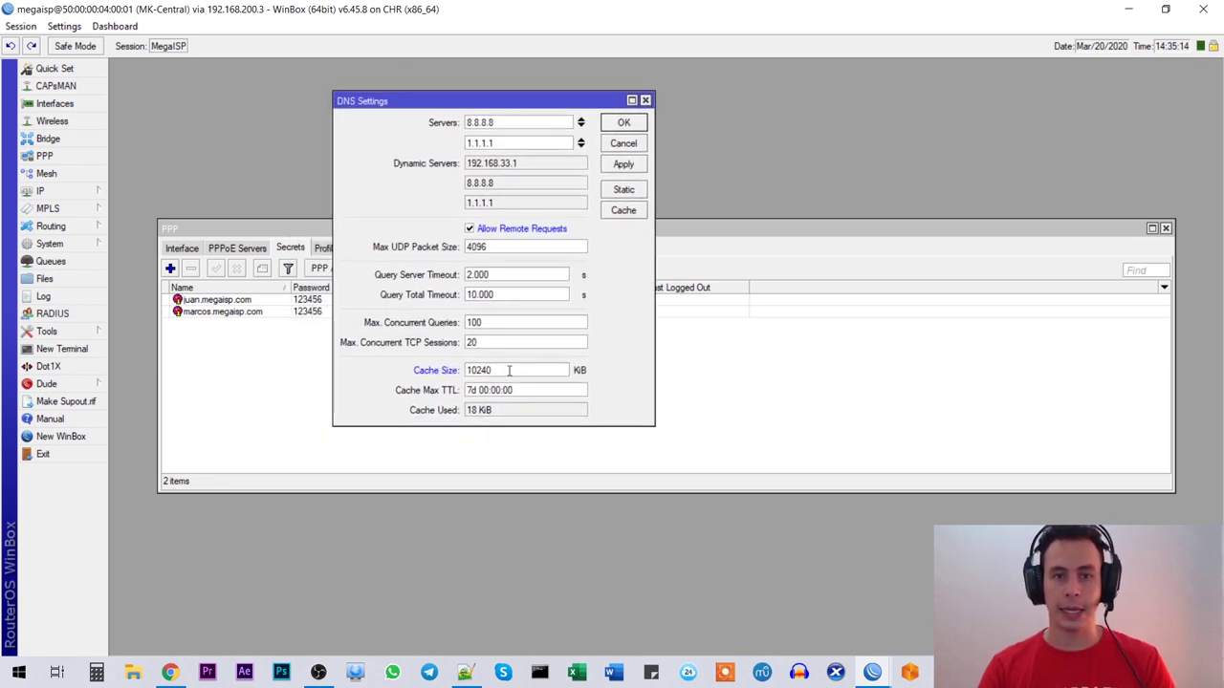
click(623, 164)
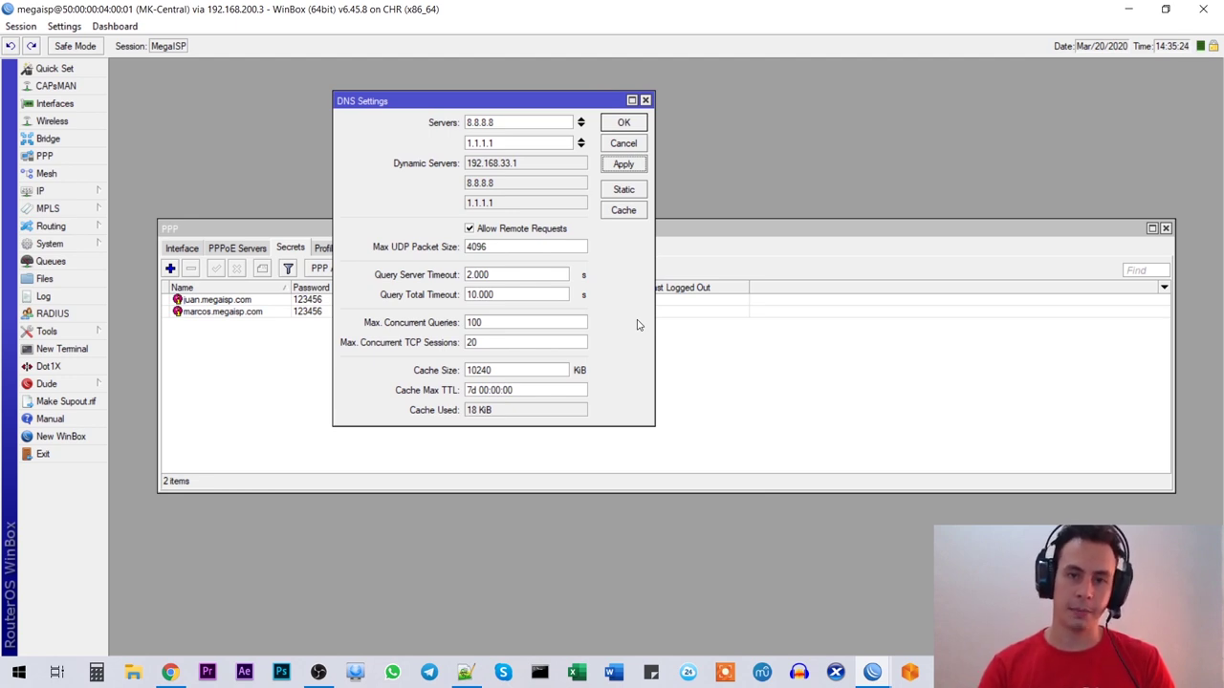
drag(545, 103, 555, 109)
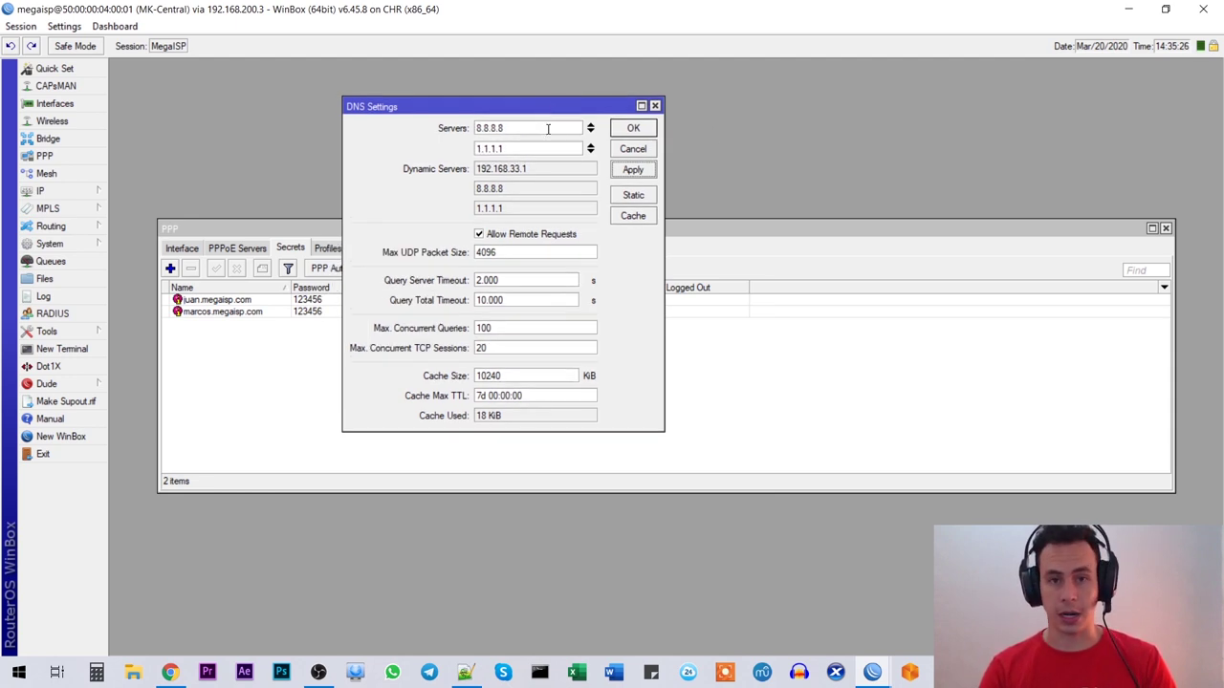
click(638, 131)
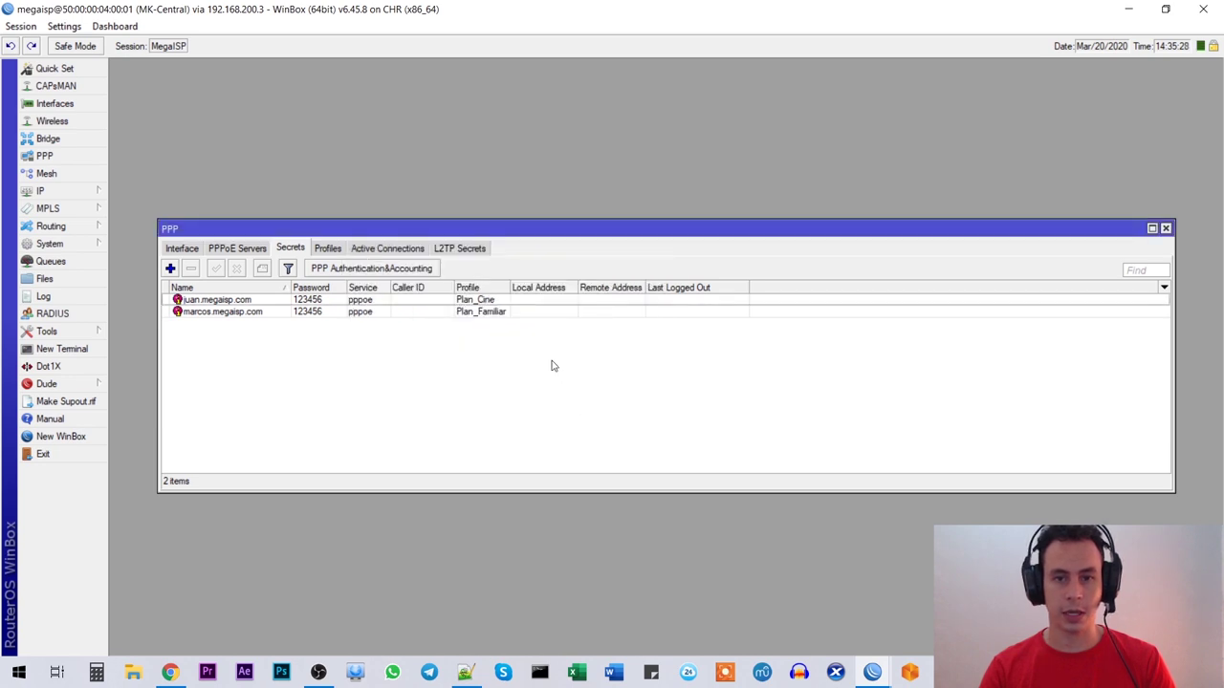
Step: Highlight the DNS Redirect item in the Notepad++ checklist, then return to WinBox
click(466, 672)
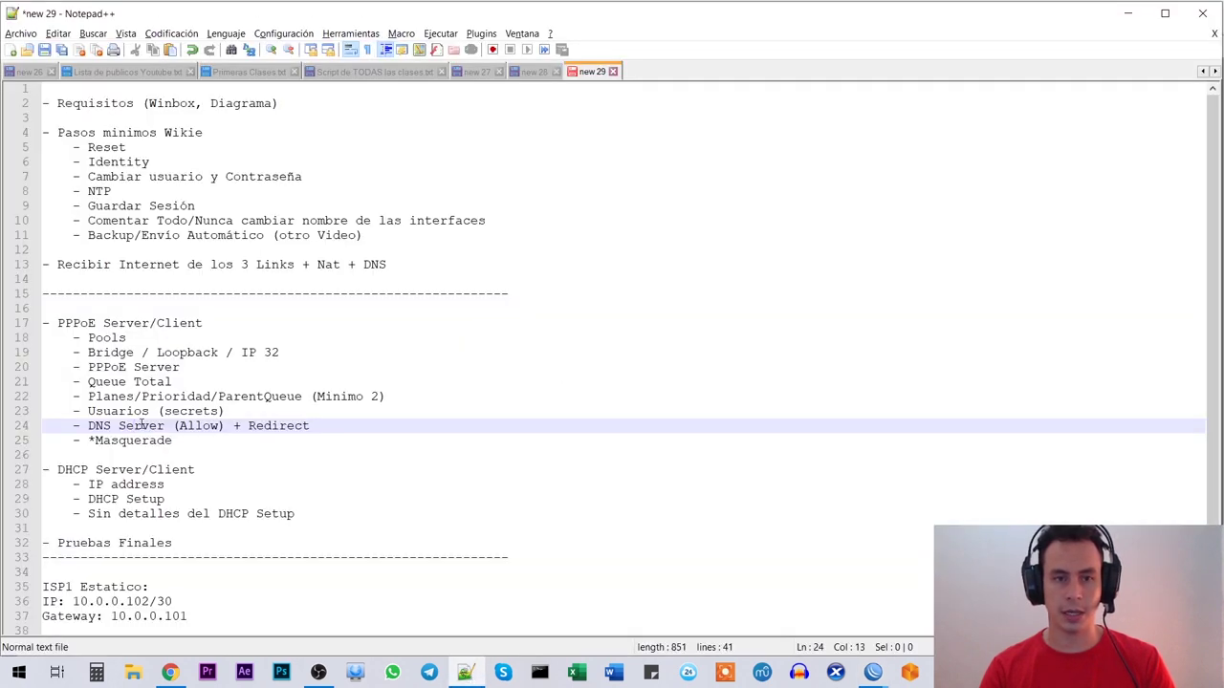
drag(135, 426, 222, 440)
click(218, 417)
drag(312, 425, 244, 428)
click(244, 427)
key(alt+Tab)
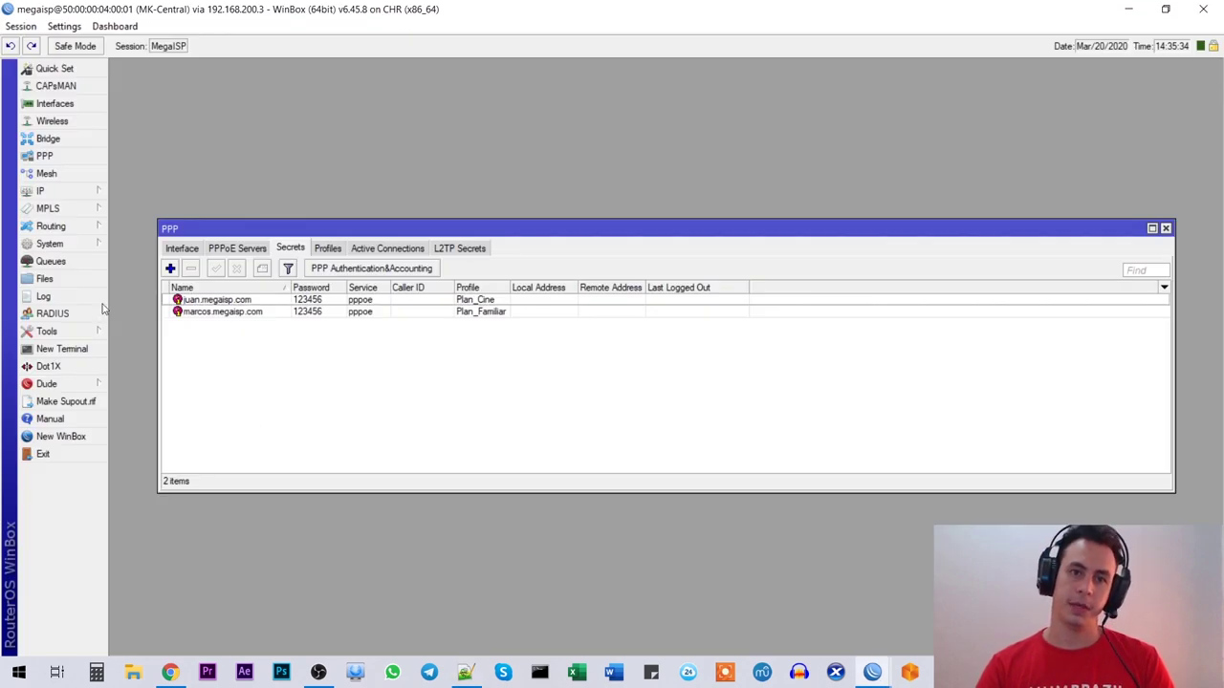
drag(264, 230, 275, 207)
drag(1186, 283, 914, 283)
drag(576, 210, 639, 196)
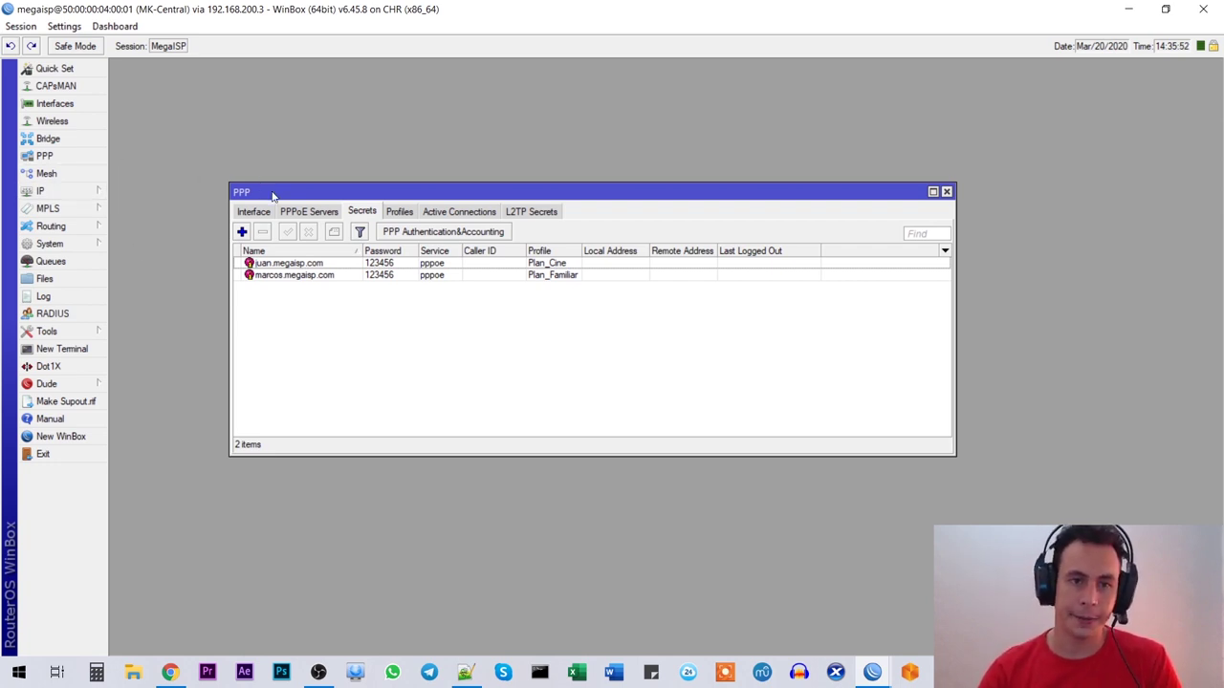
drag(273, 196, 305, 248)
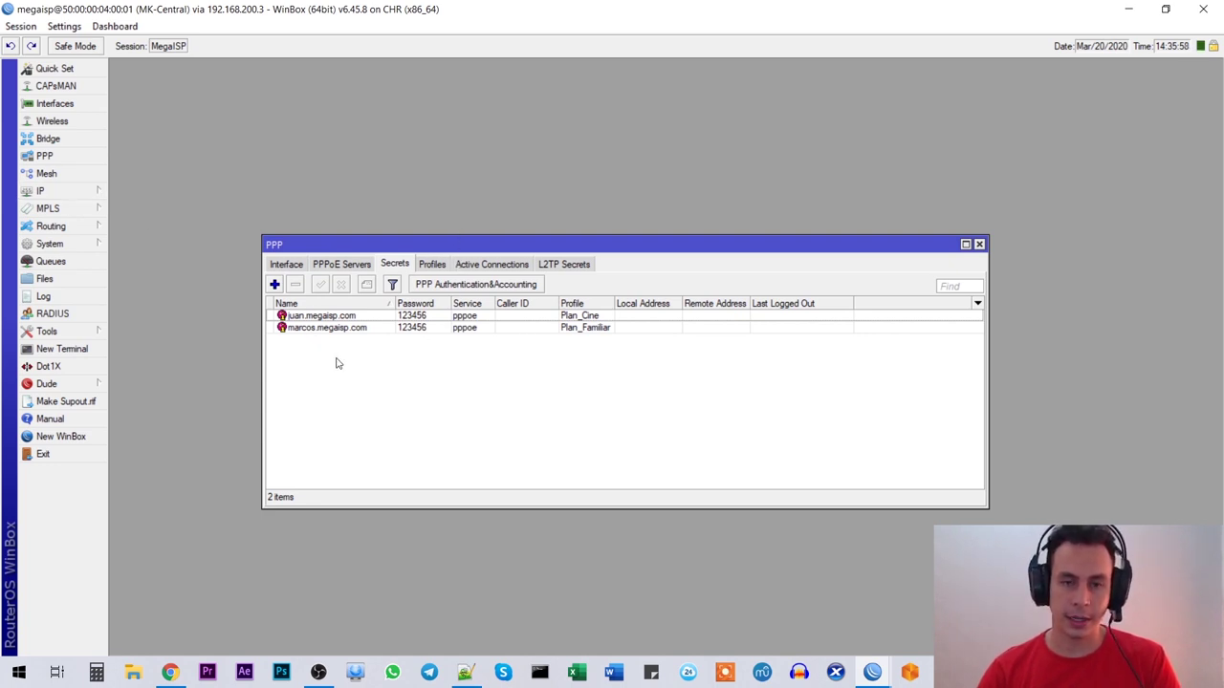
drag(438, 247, 438, 247)
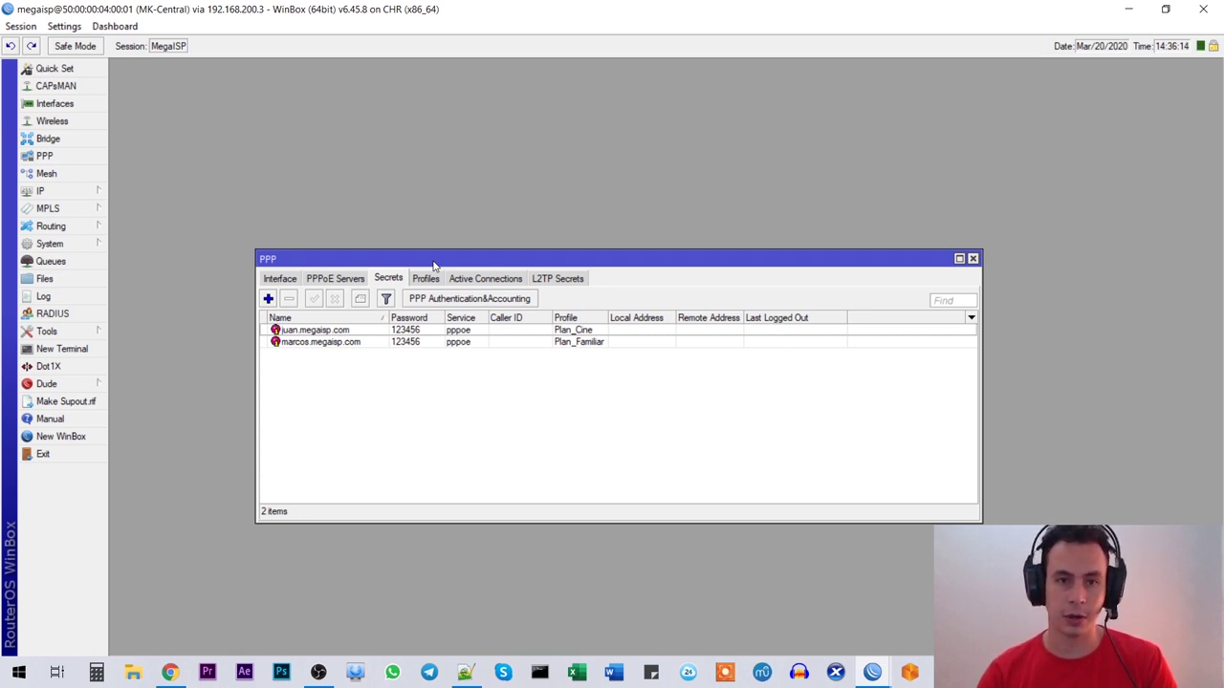
drag(362, 259, 340, 264)
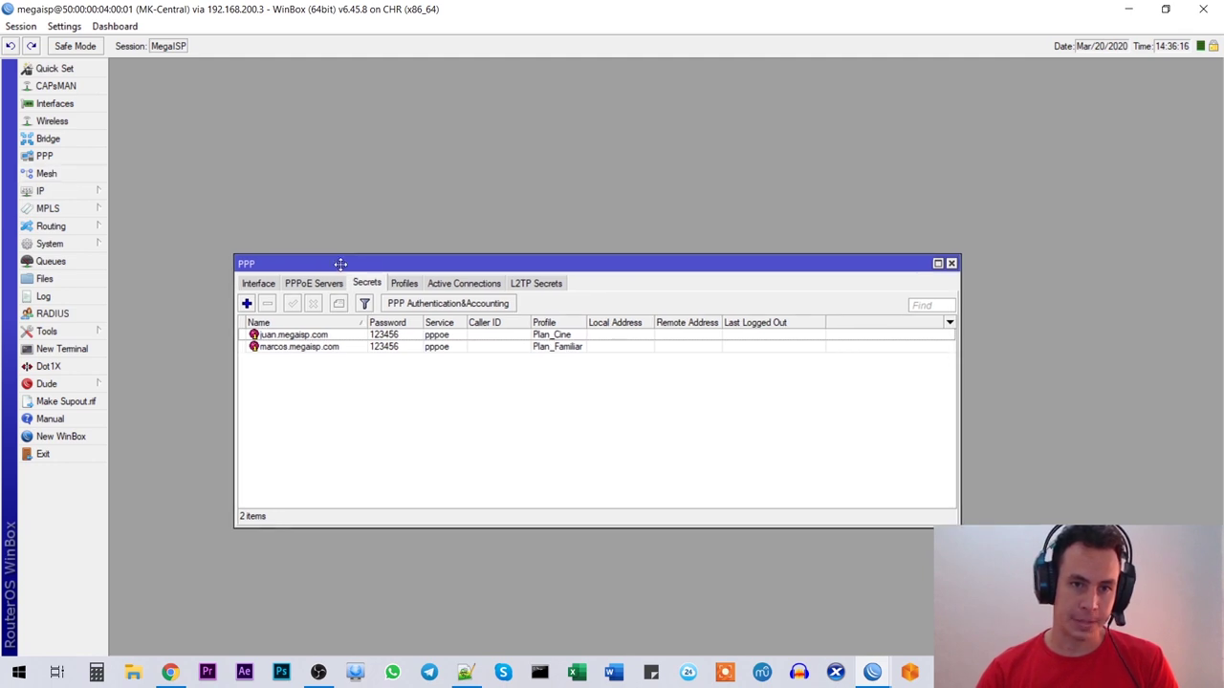
Step: Create a new Firewall NAT rule with chain dstnat, protocol tcp, destination port 53
click(67, 194)
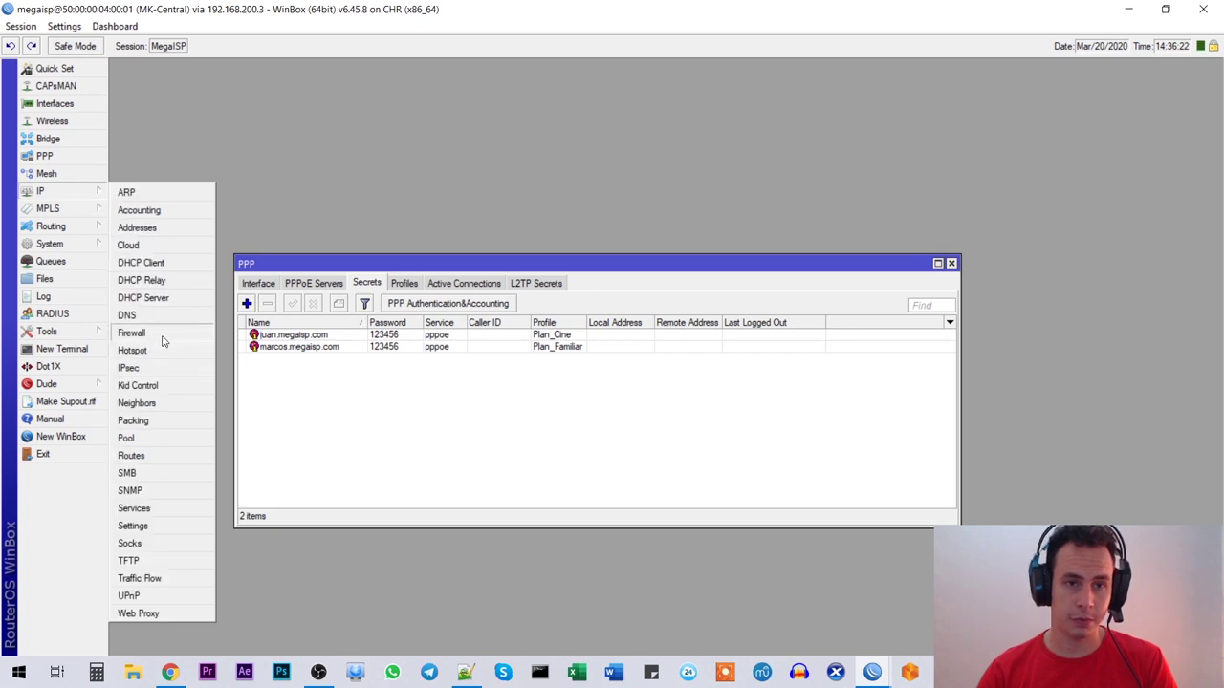
click(132, 334)
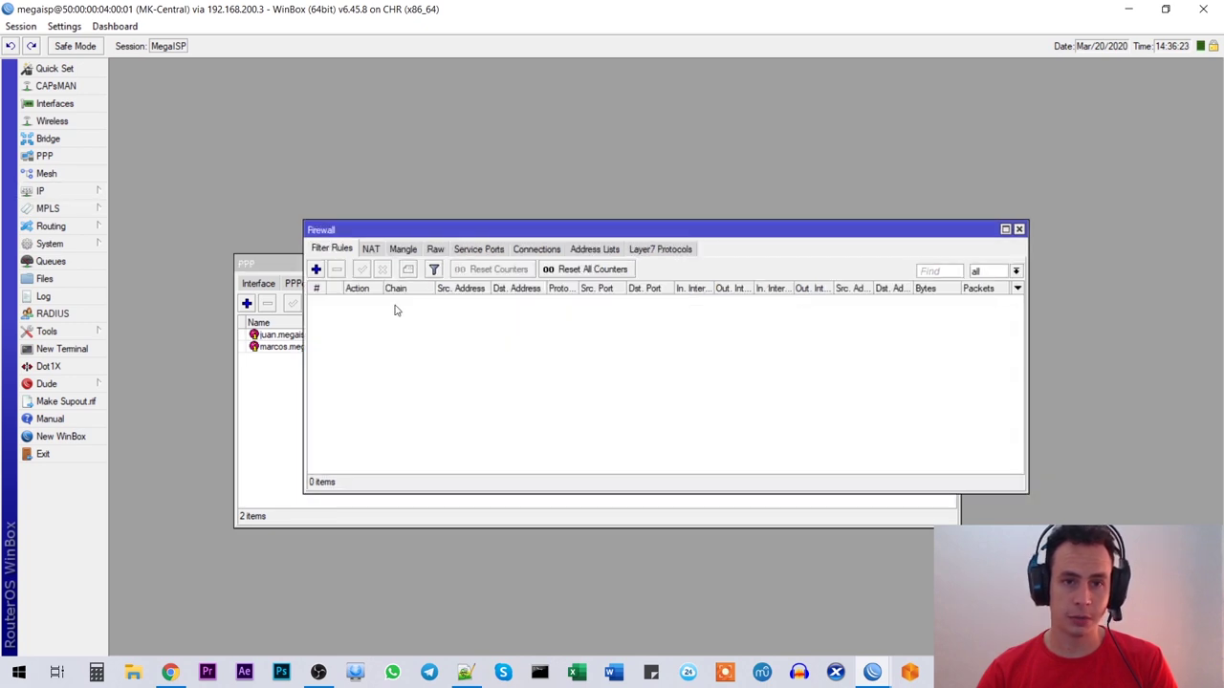
click(371, 250)
click(315, 270)
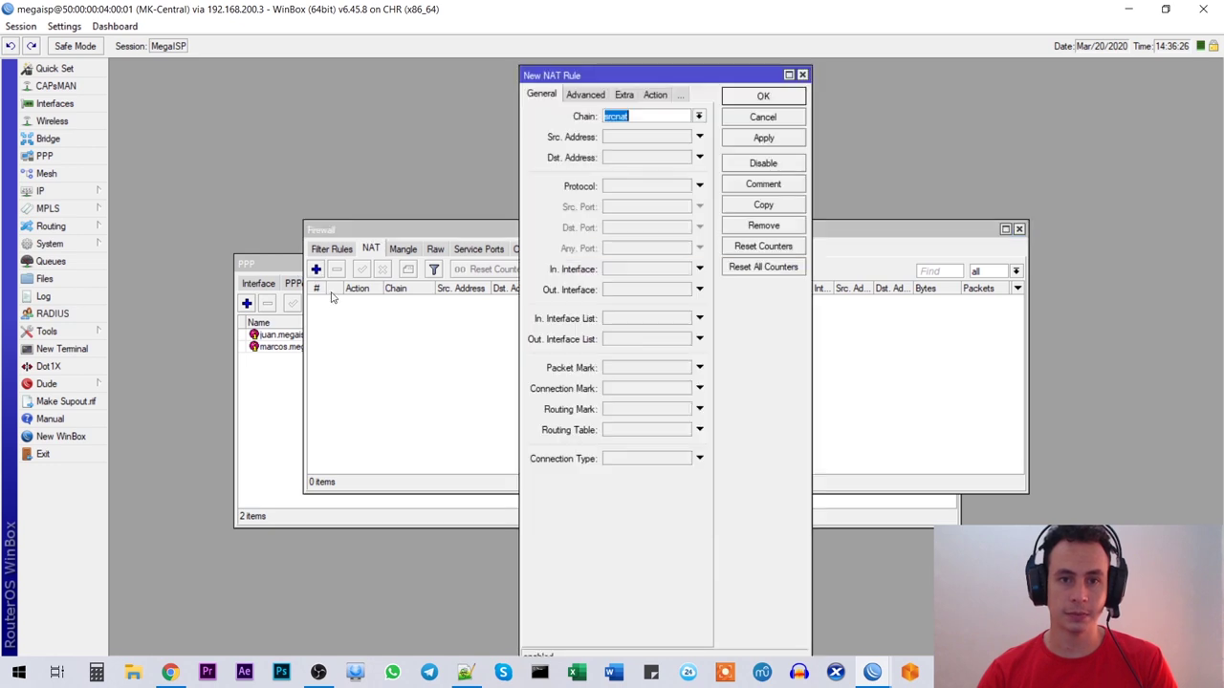
drag(617, 77, 475, 77)
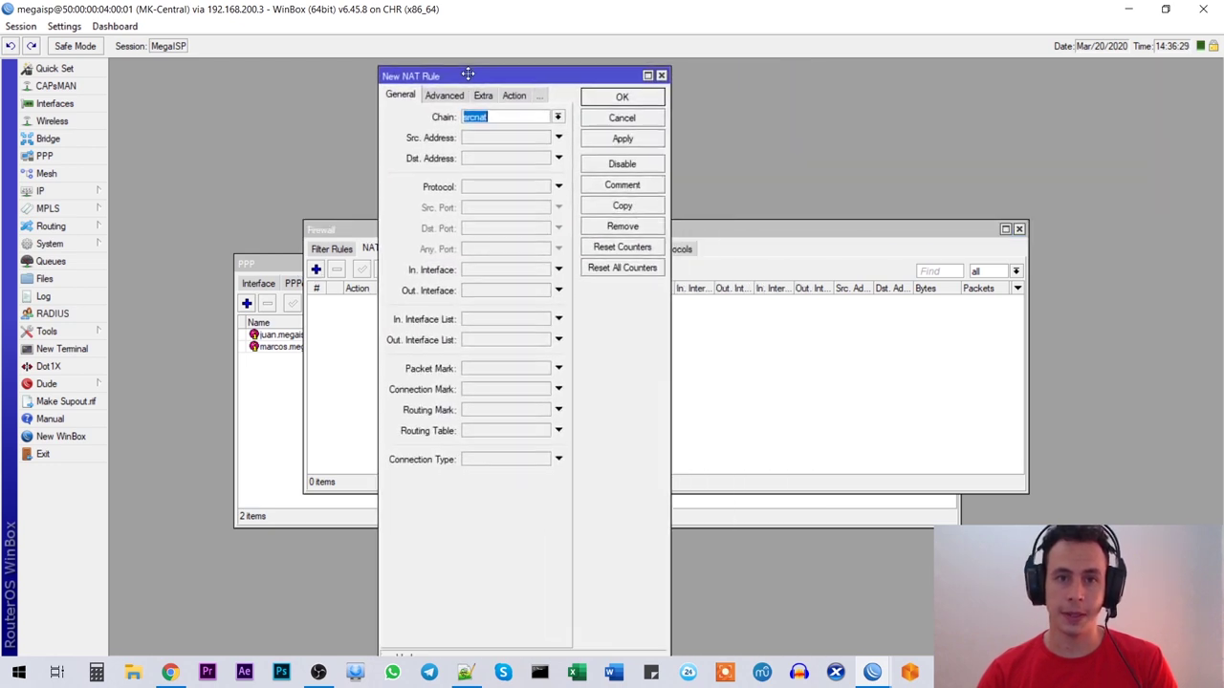
click(562, 121)
click(514, 134)
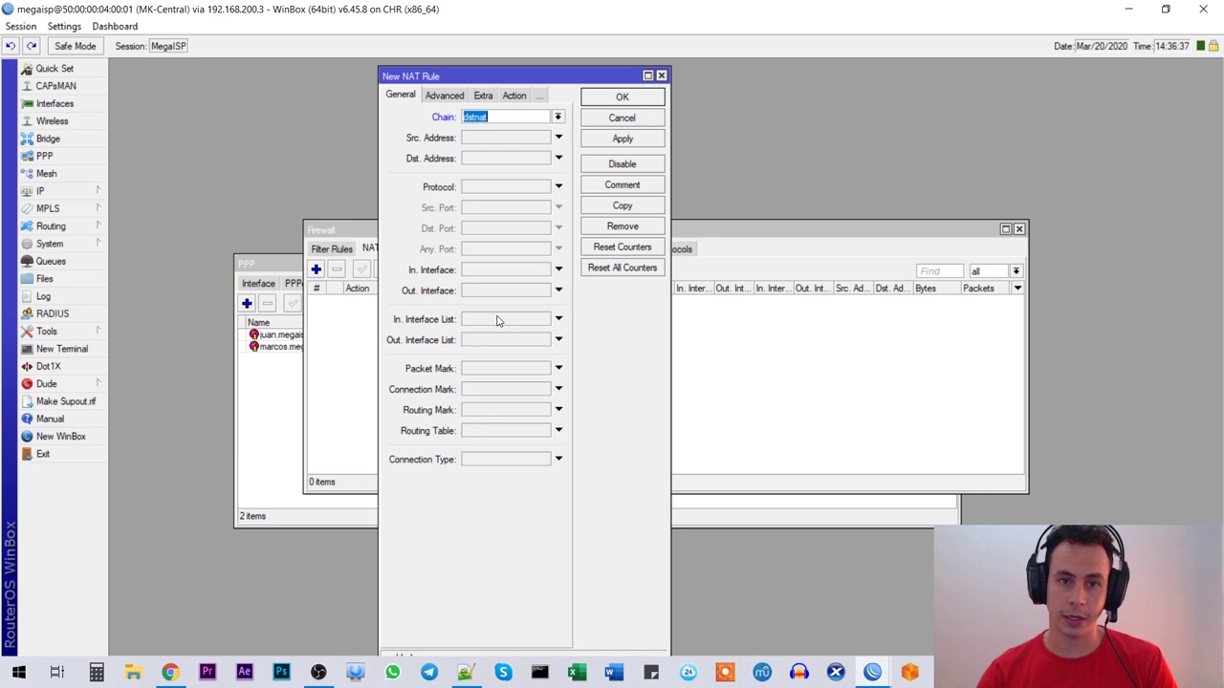
drag(470, 71, 470, 63)
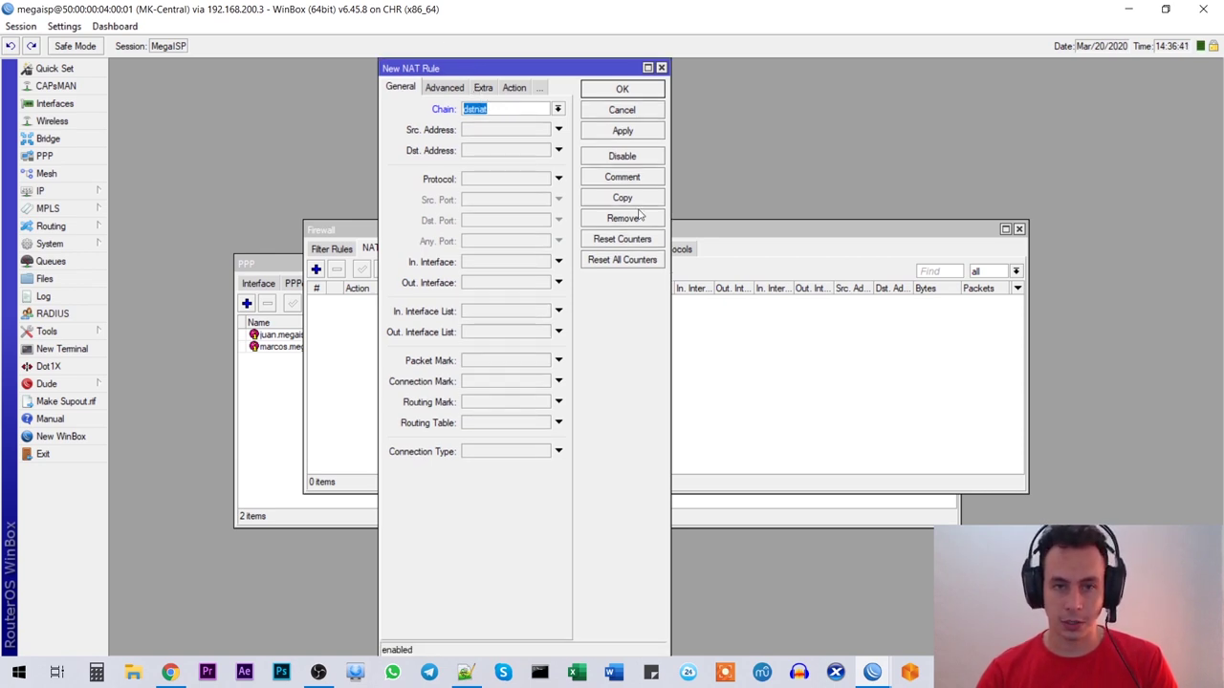
click(493, 181)
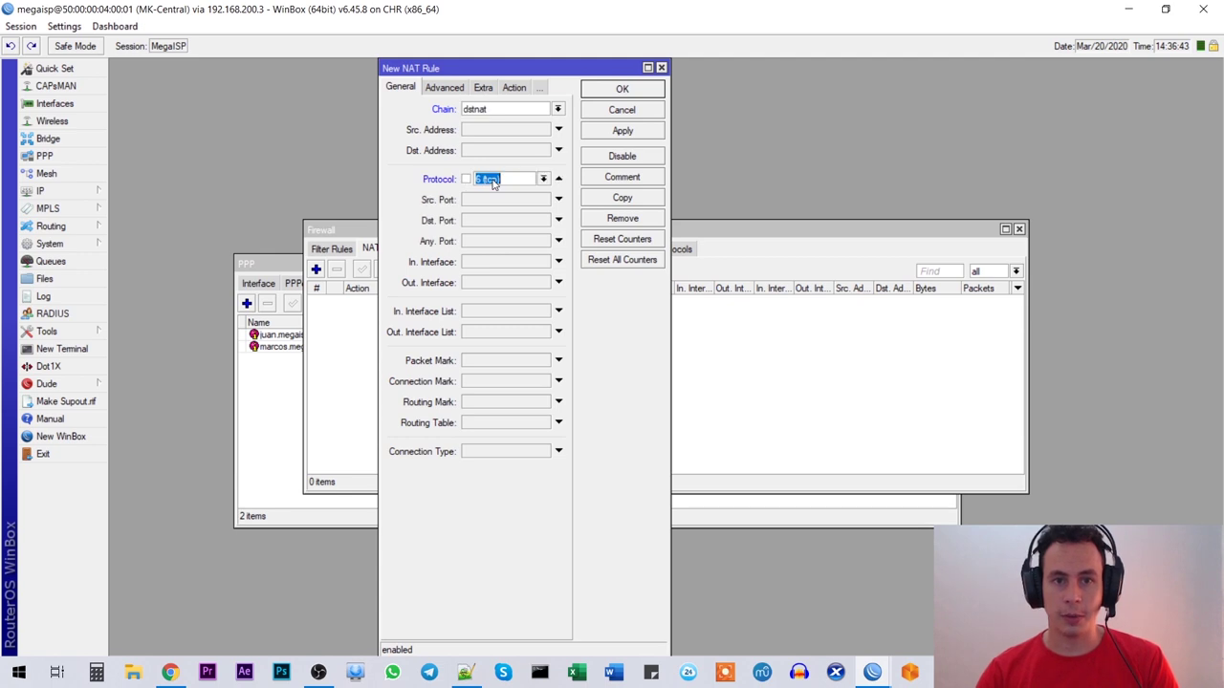
click(471, 221)
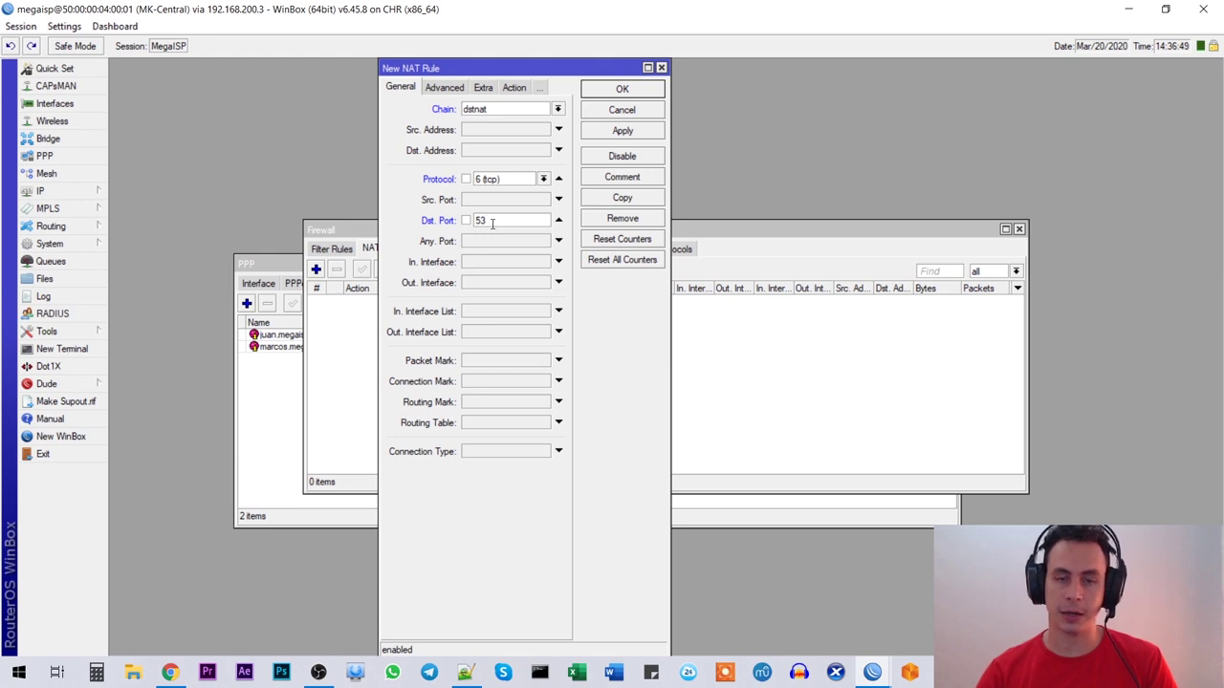
Step: Set the rule's action to redirect and save it
click(514, 87)
click(468, 111)
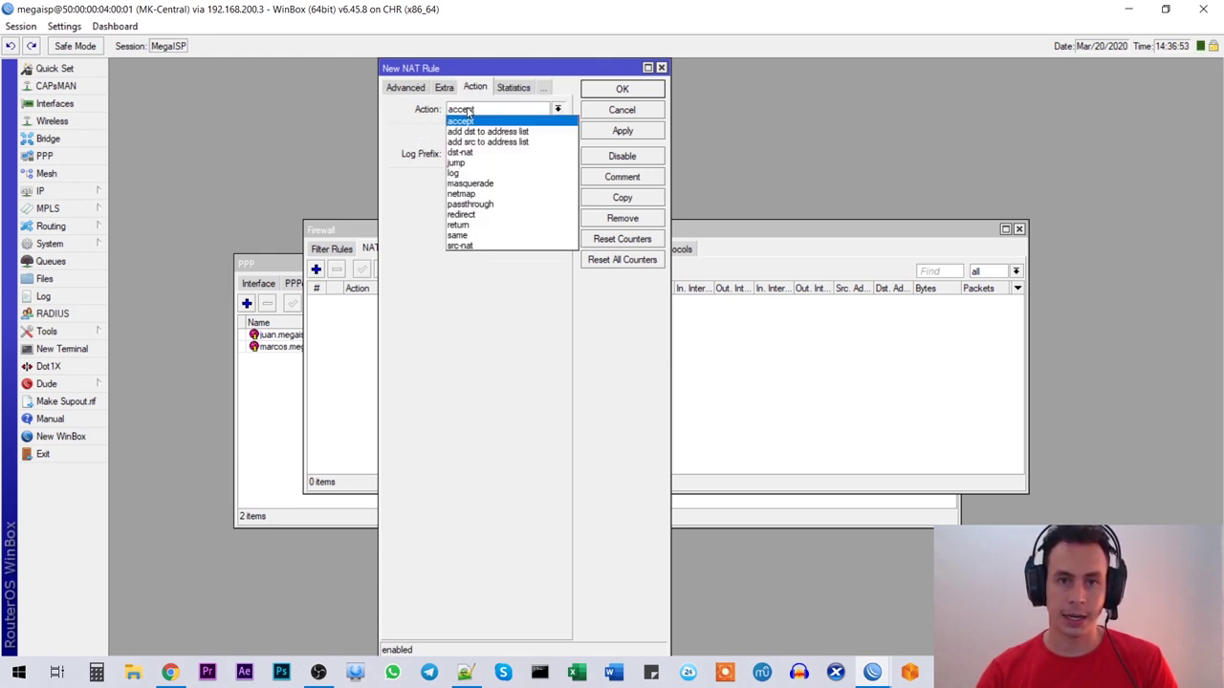
click(470, 218)
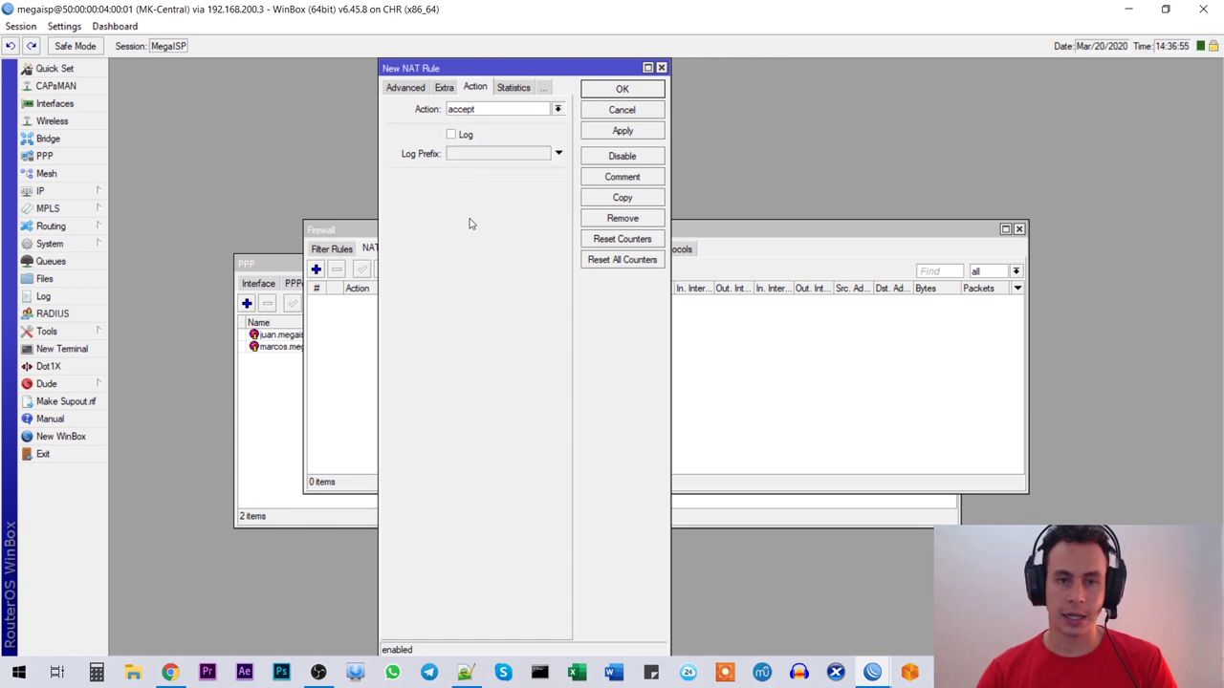
click(482, 112)
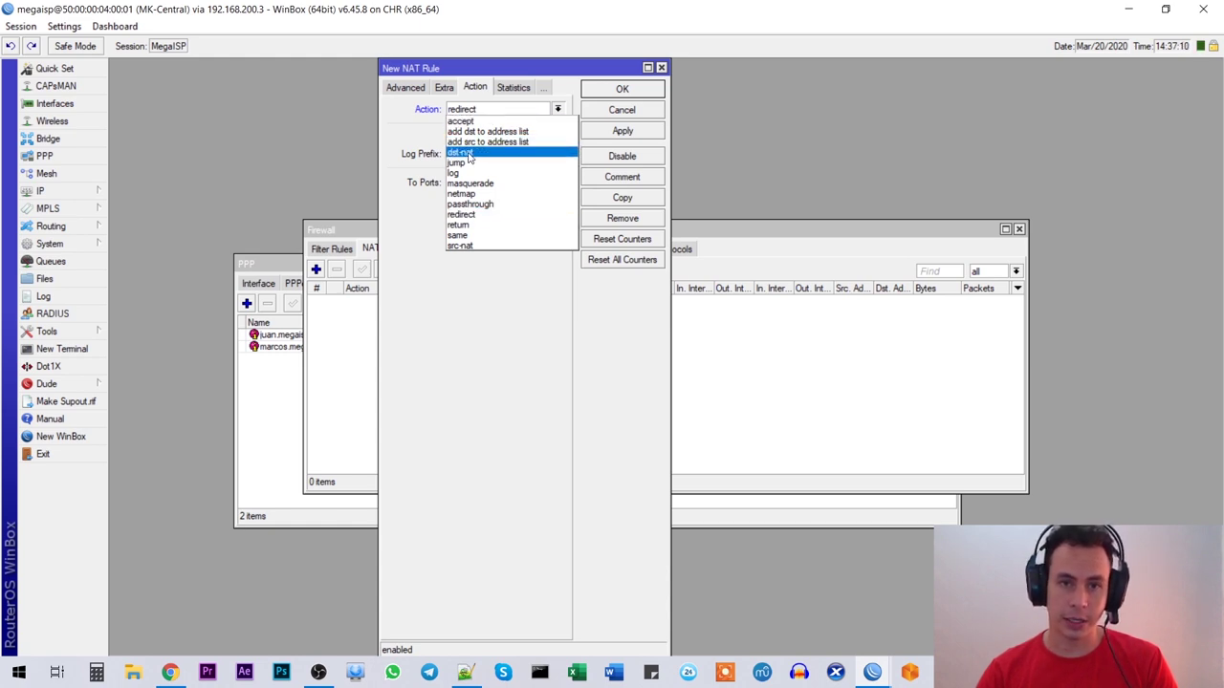
click(504, 215)
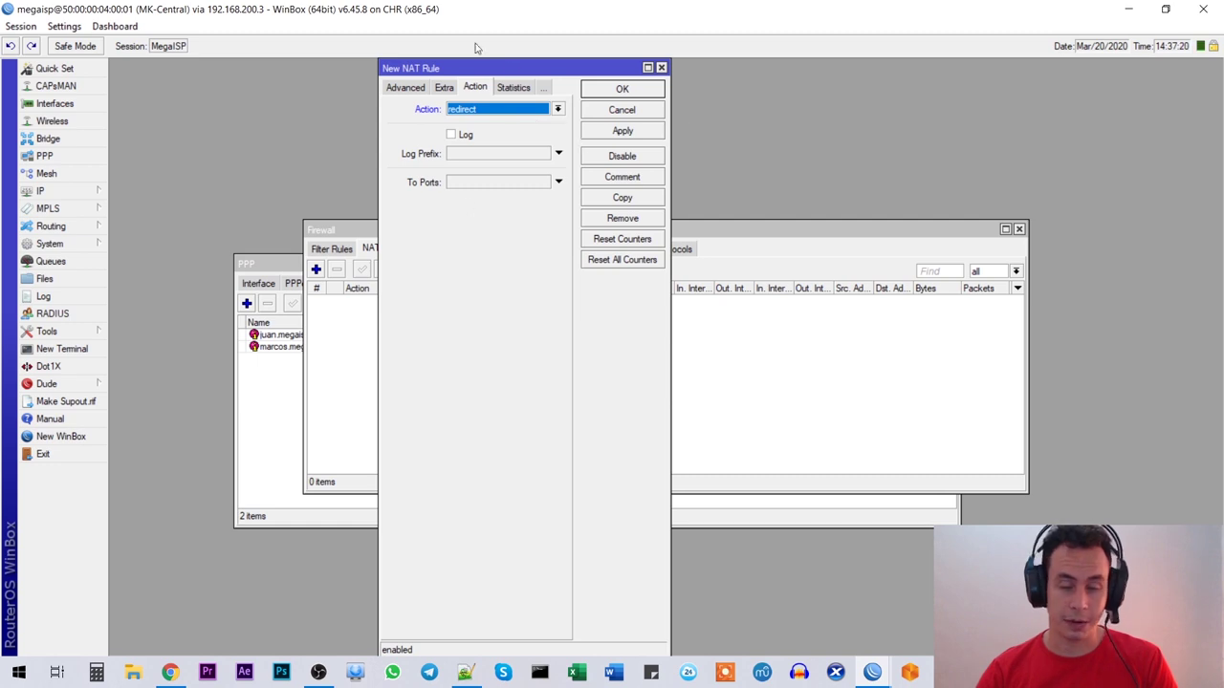
click(622, 131)
click(617, 89)
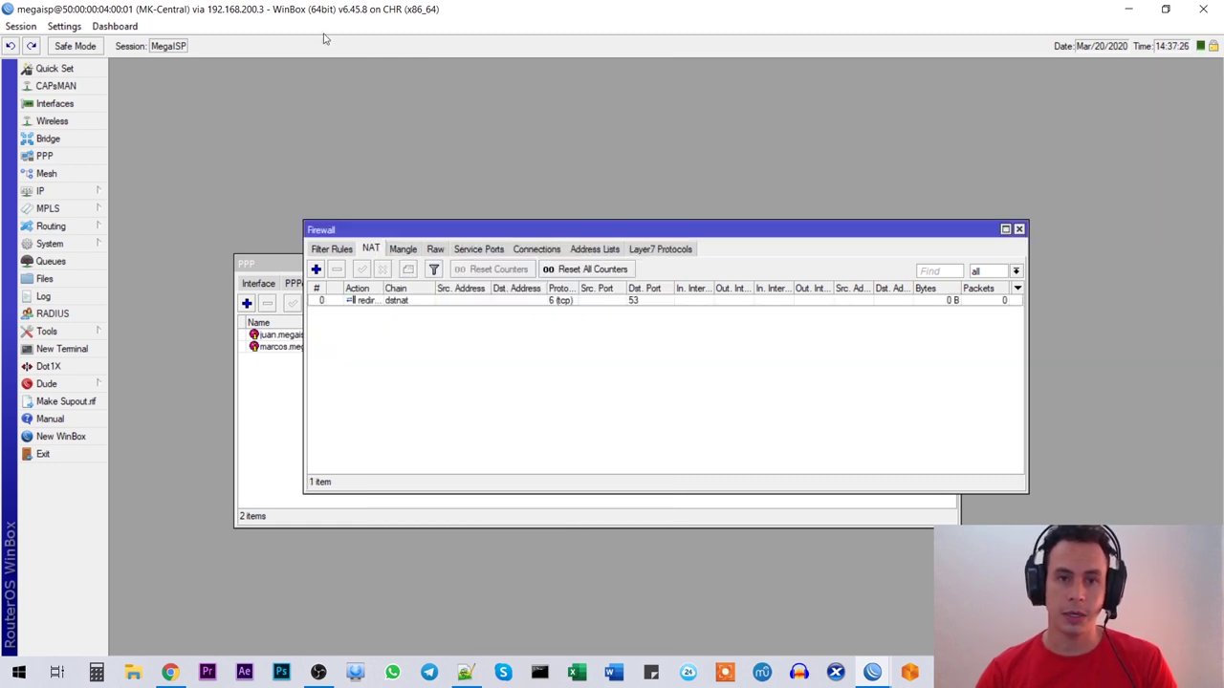
Step: Comment the TCP redirect rule as 'Forzar DNS Local'
click(412, 301)
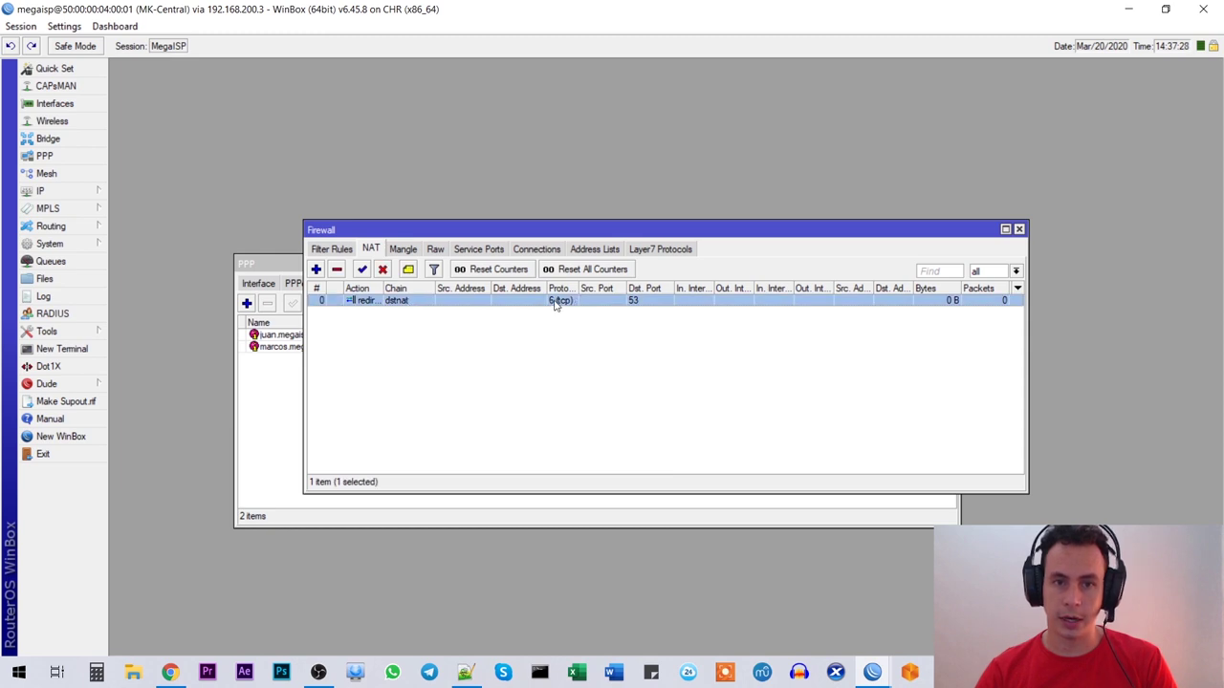
text(Forzar DNS Local)
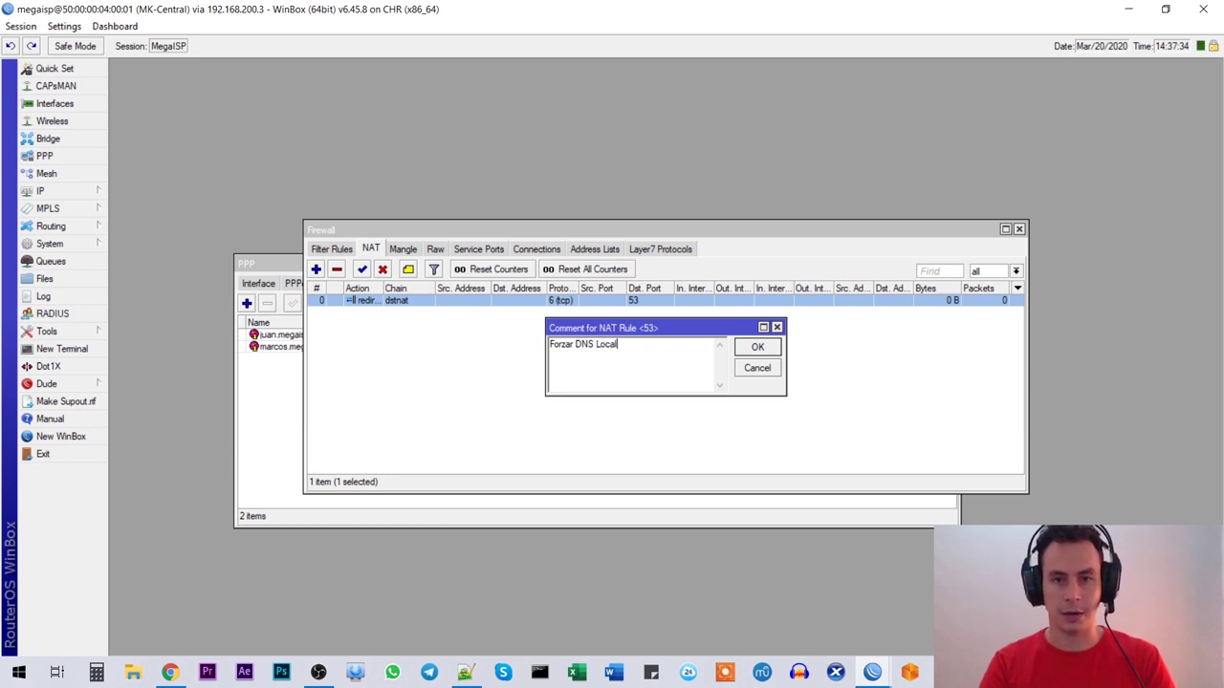
key(Return)
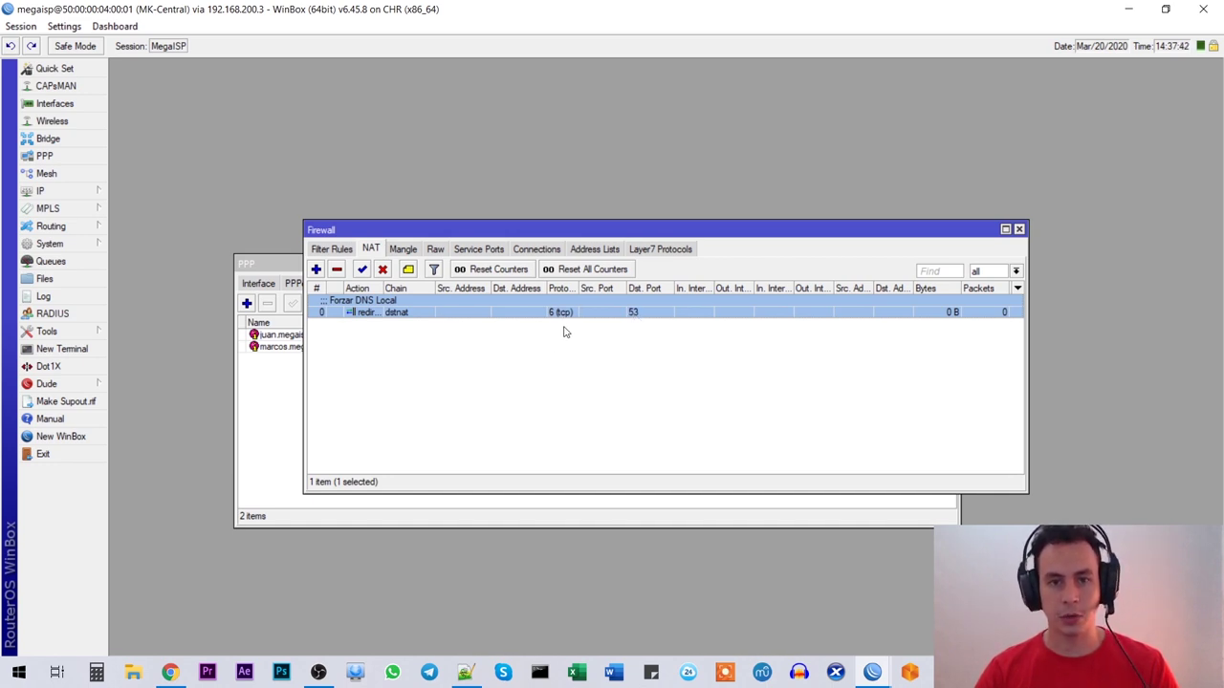
Step: Copy the rule as a new udp port 53 redirect and save it
double_click(359, 303)
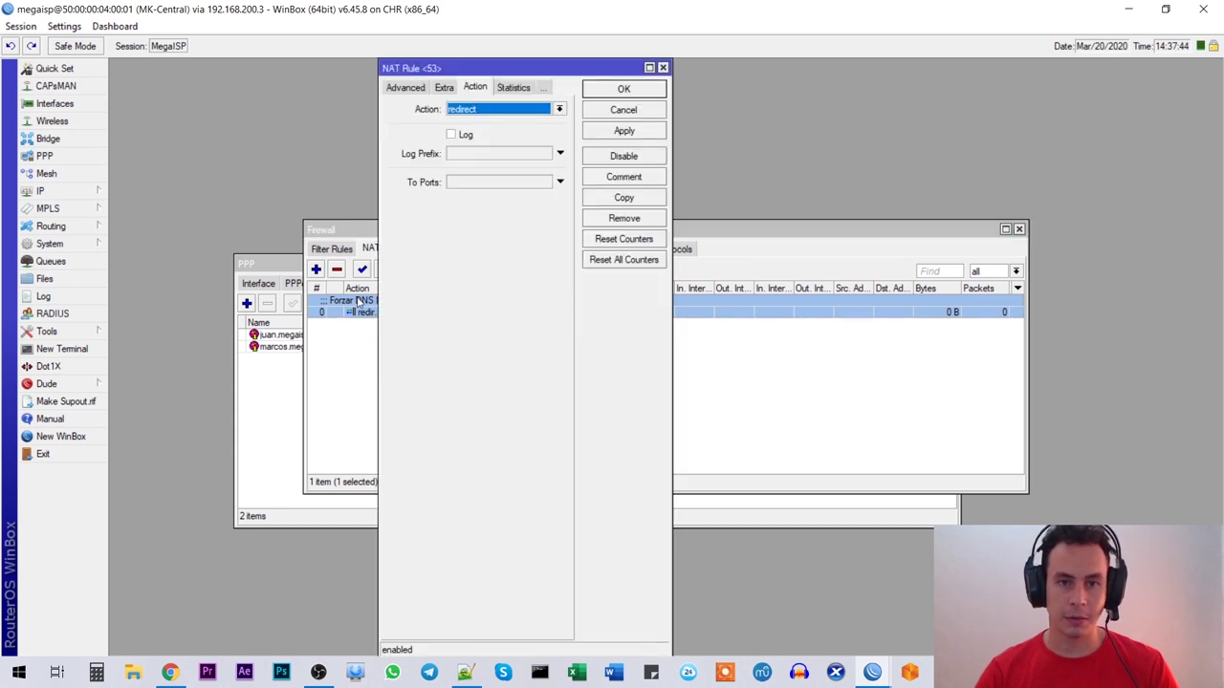
click(628, 198)
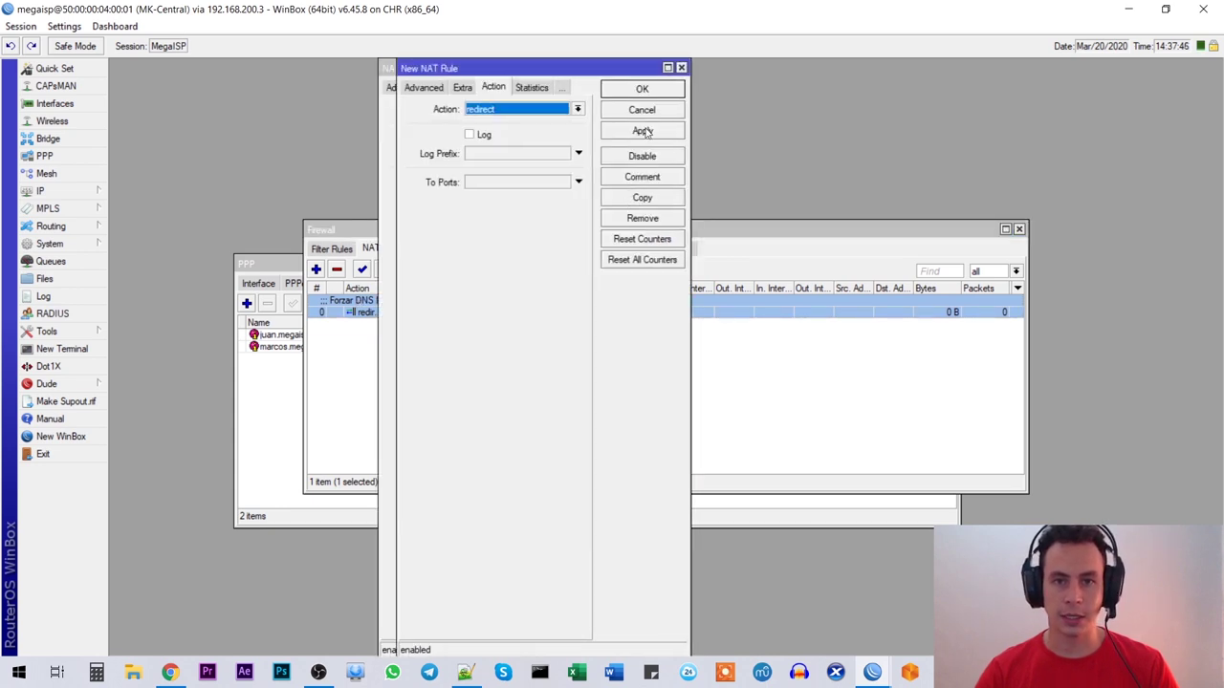
click(421, 88)
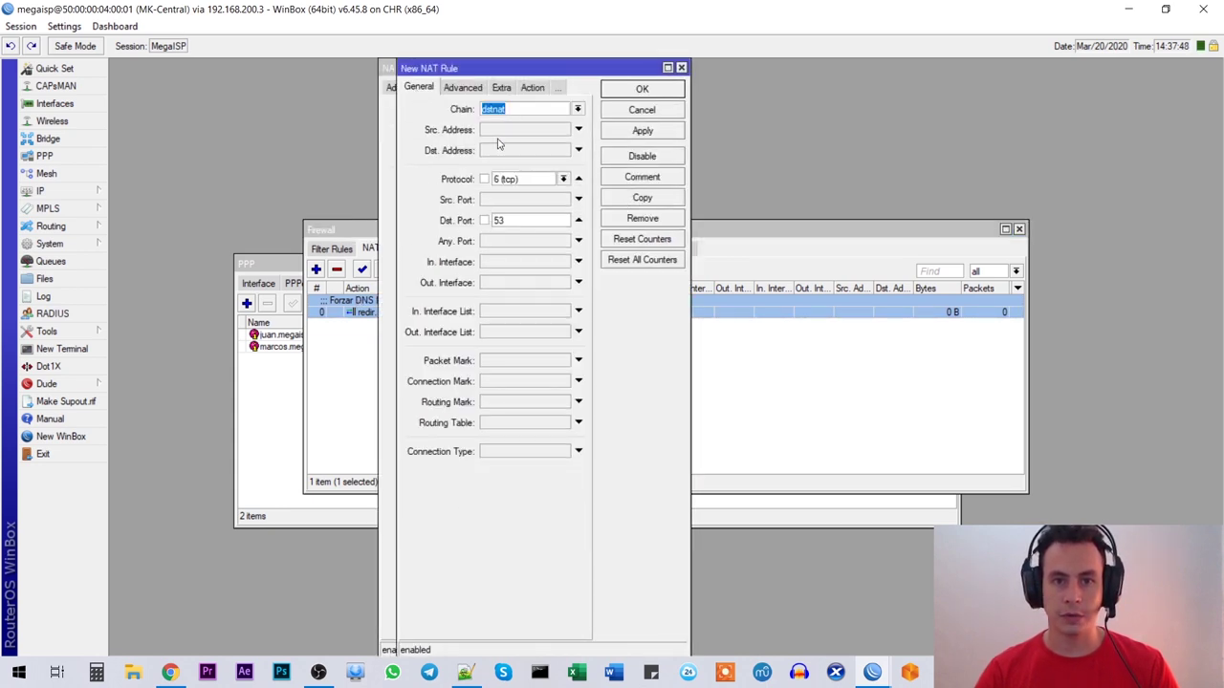
drag(512, 68, 524, 72)
click(575, 183)
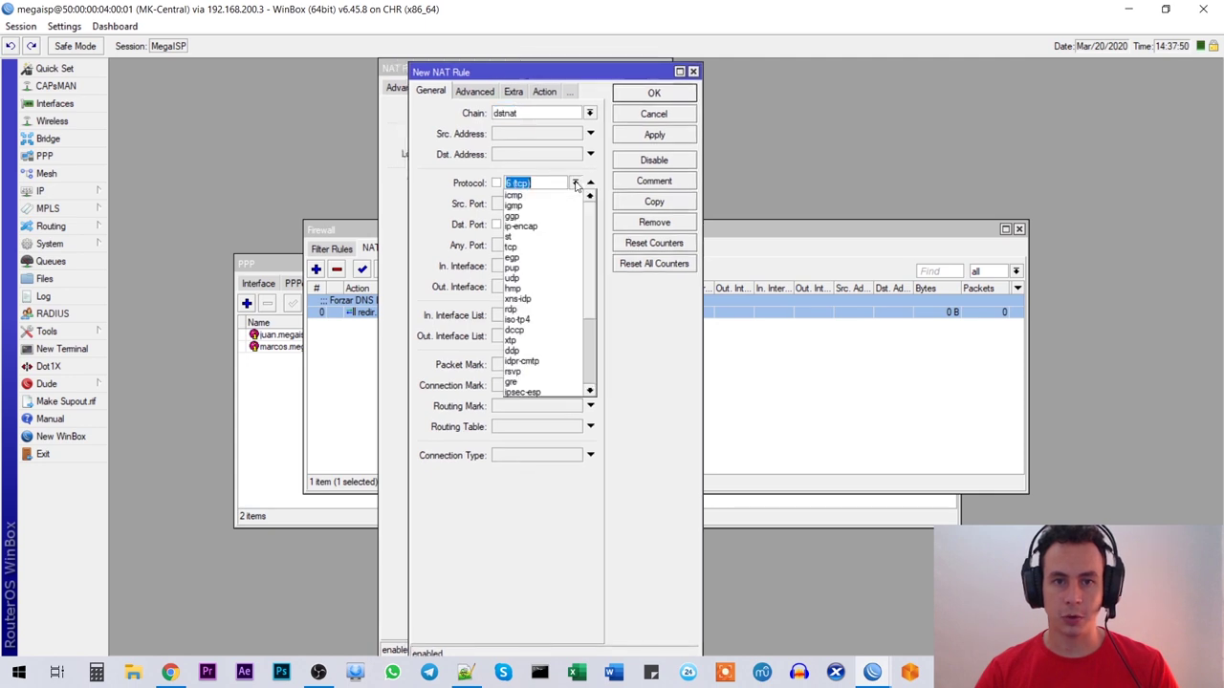
click(516, 278)
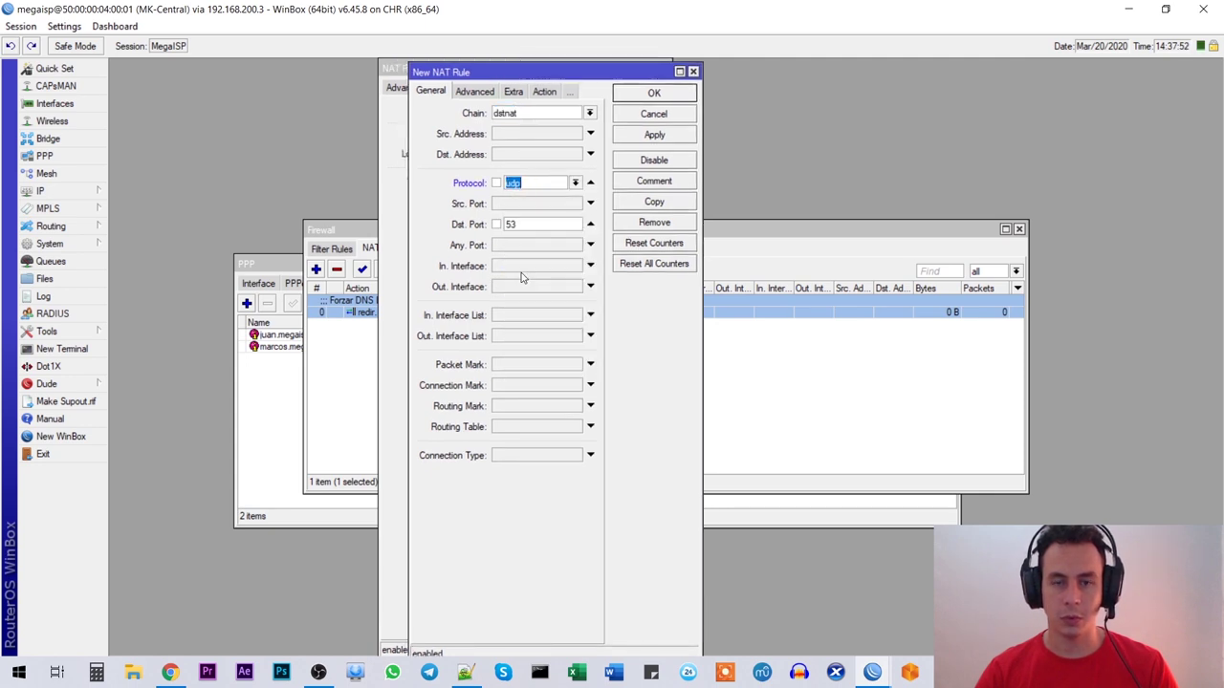
click(649, 135)
click(652, 92)
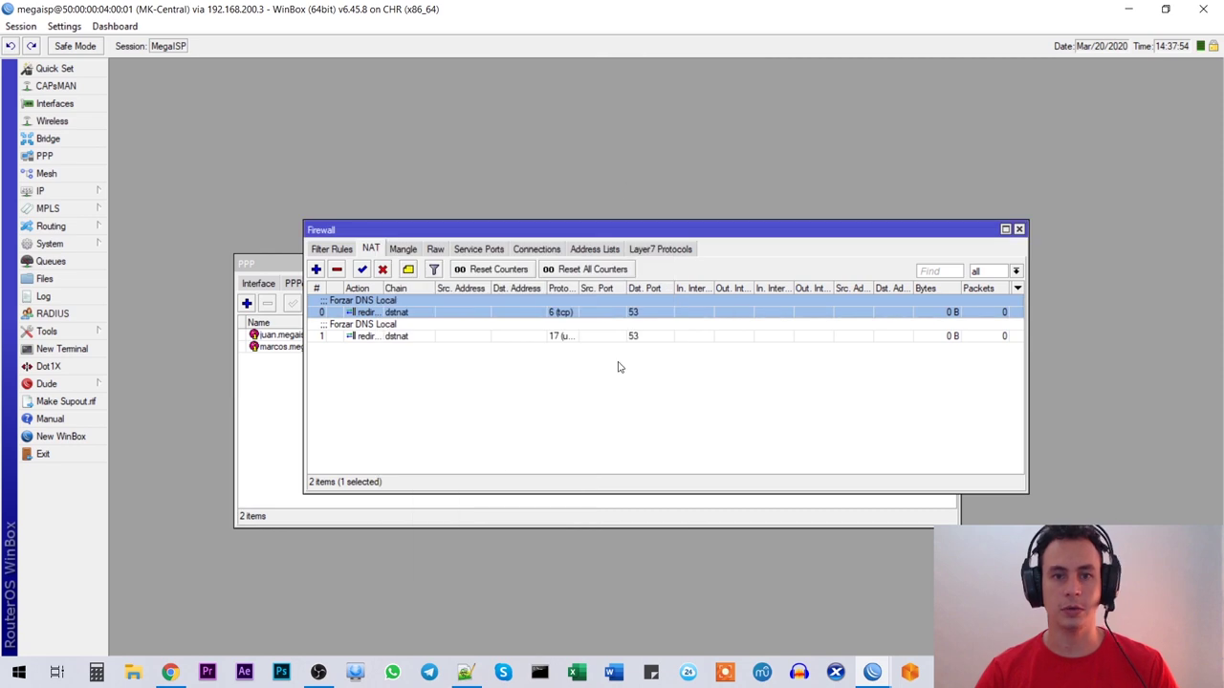
click(579, 328)
drag(627, 236, 563, 152)
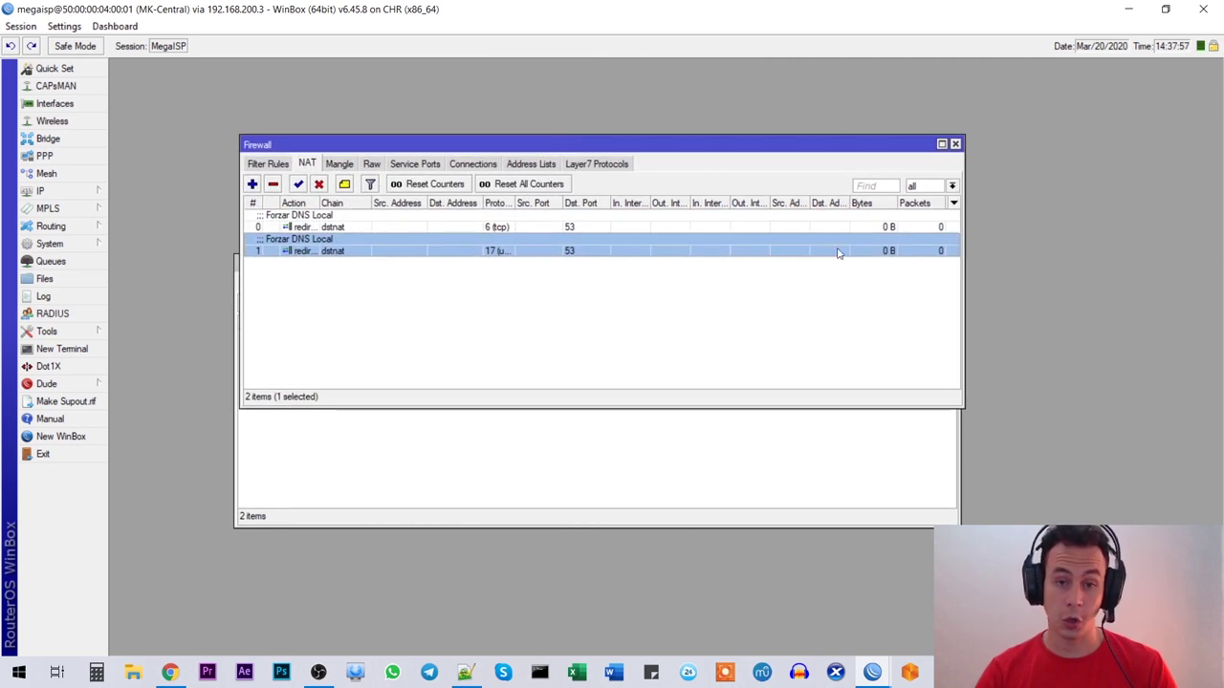
Step: Close the Firewall window, then move the PPP Secrets window up and shorten it
click(956, 145)
drag(417, 199, 442, 246)
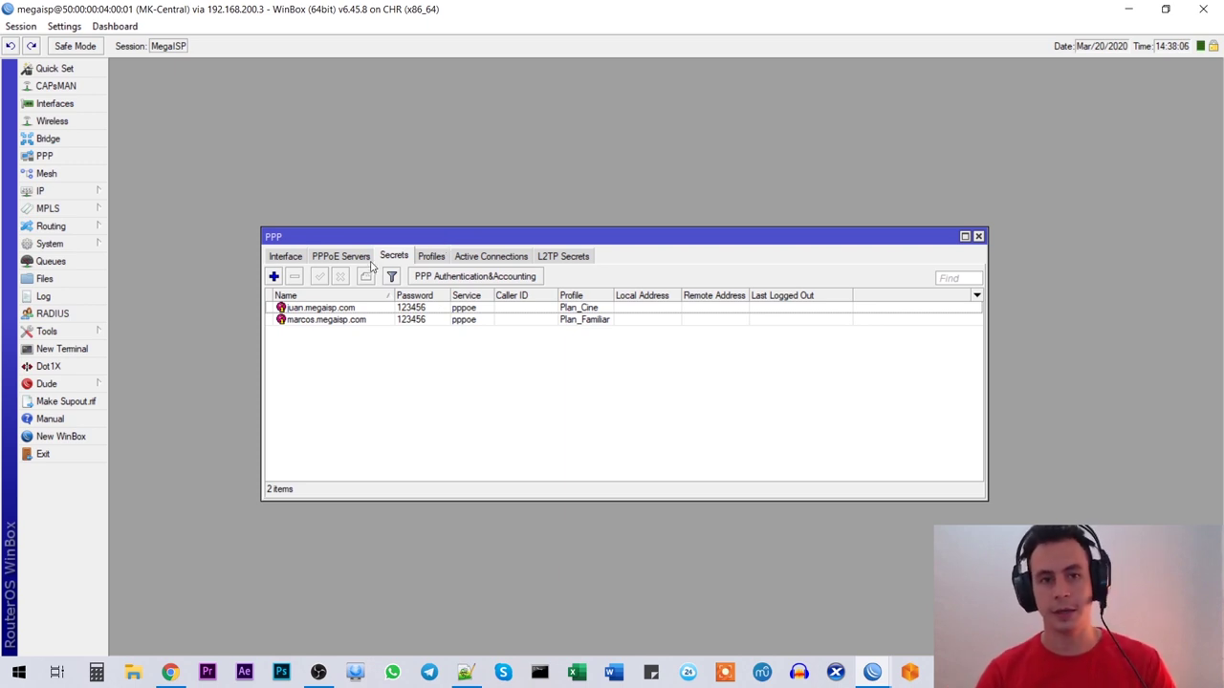
drag(376, 242, 356, 229)
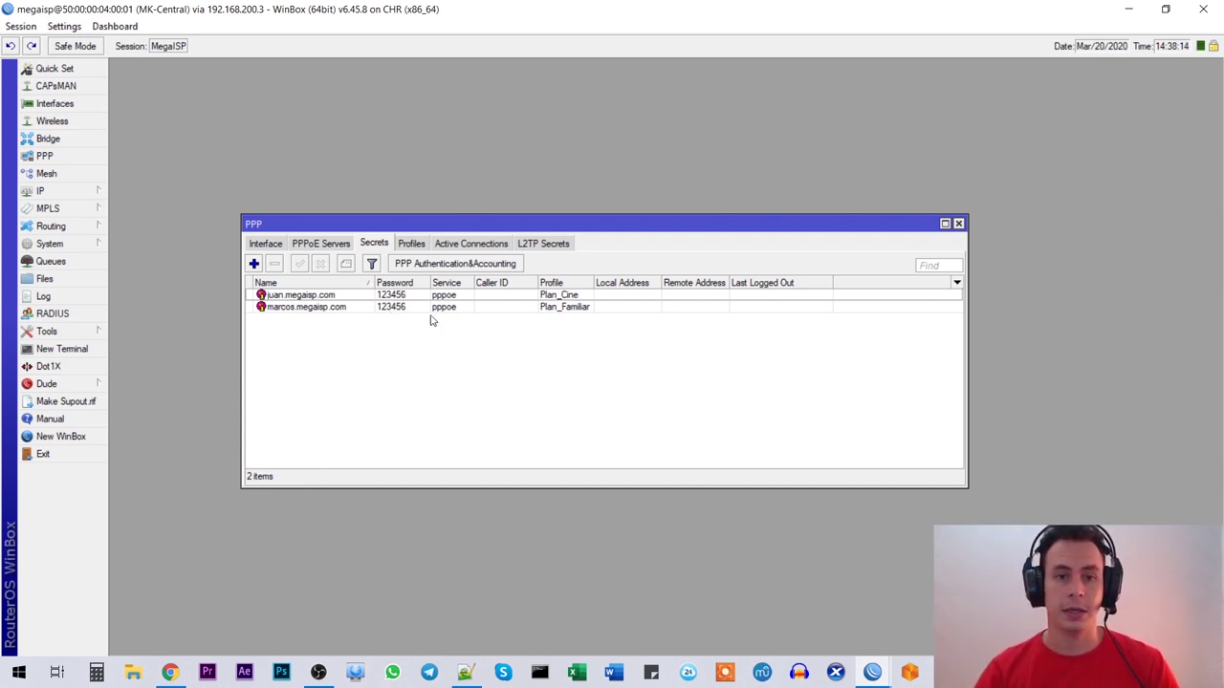
drag(435, 225, 443, 211)
drag(494, 470, 478, 400)
drag(433, 215, 441, 199)
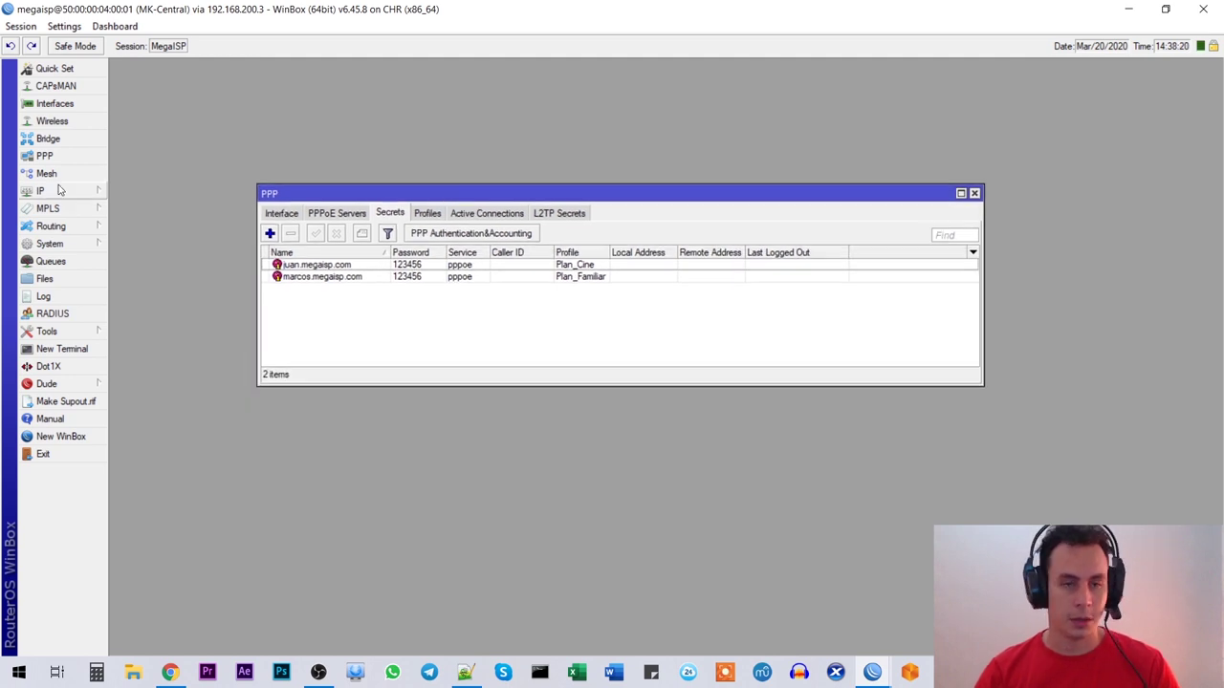
click(59, 191)
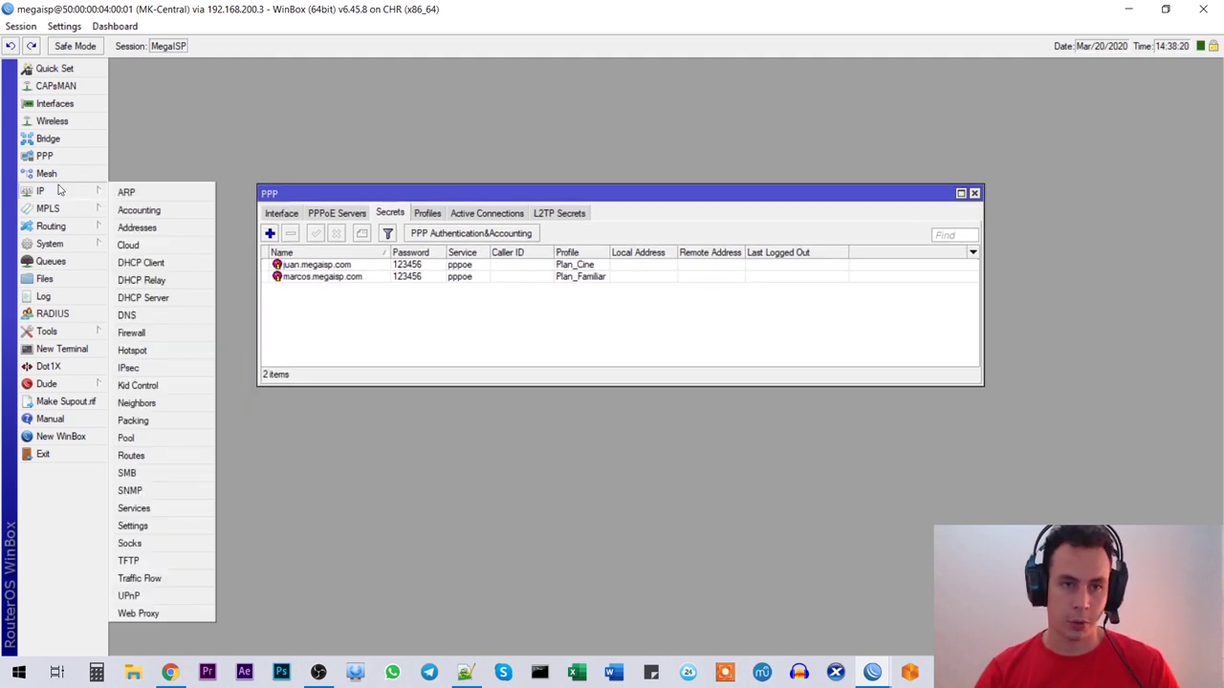
Step: Add a static DNS entry mapping router.casa to 192.168.0.1
click(127, 315)
drag(532, 108, 614, 139)
click(719, 227)
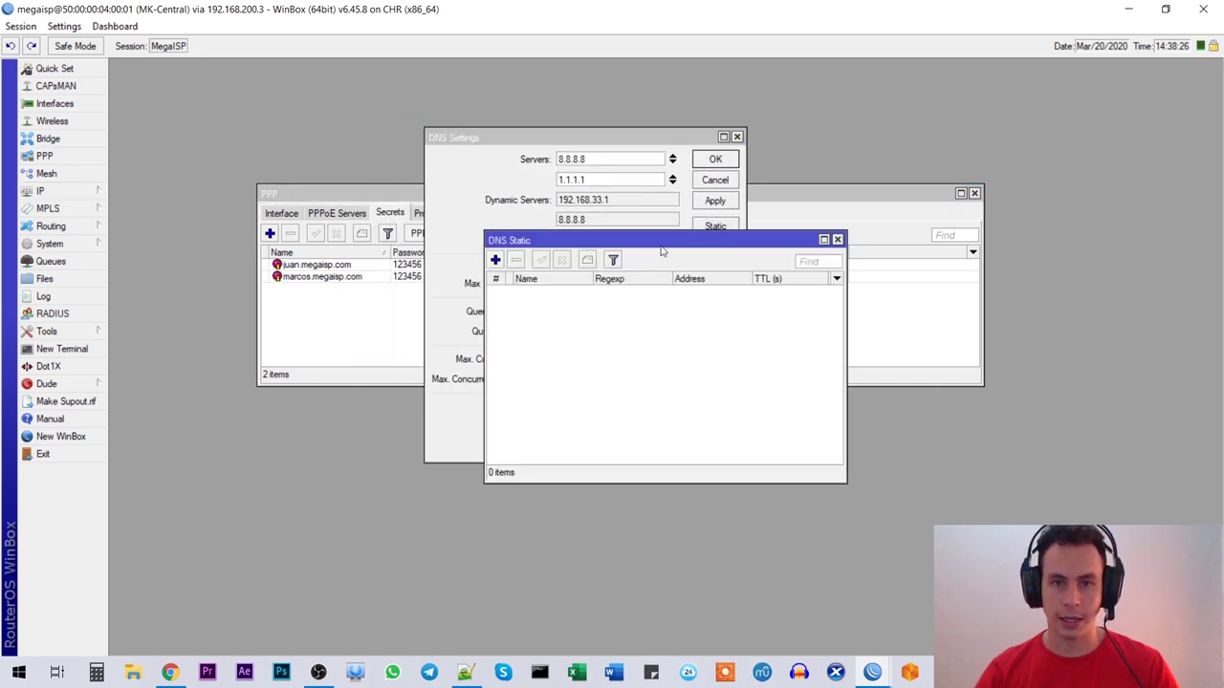
click(496, 260)
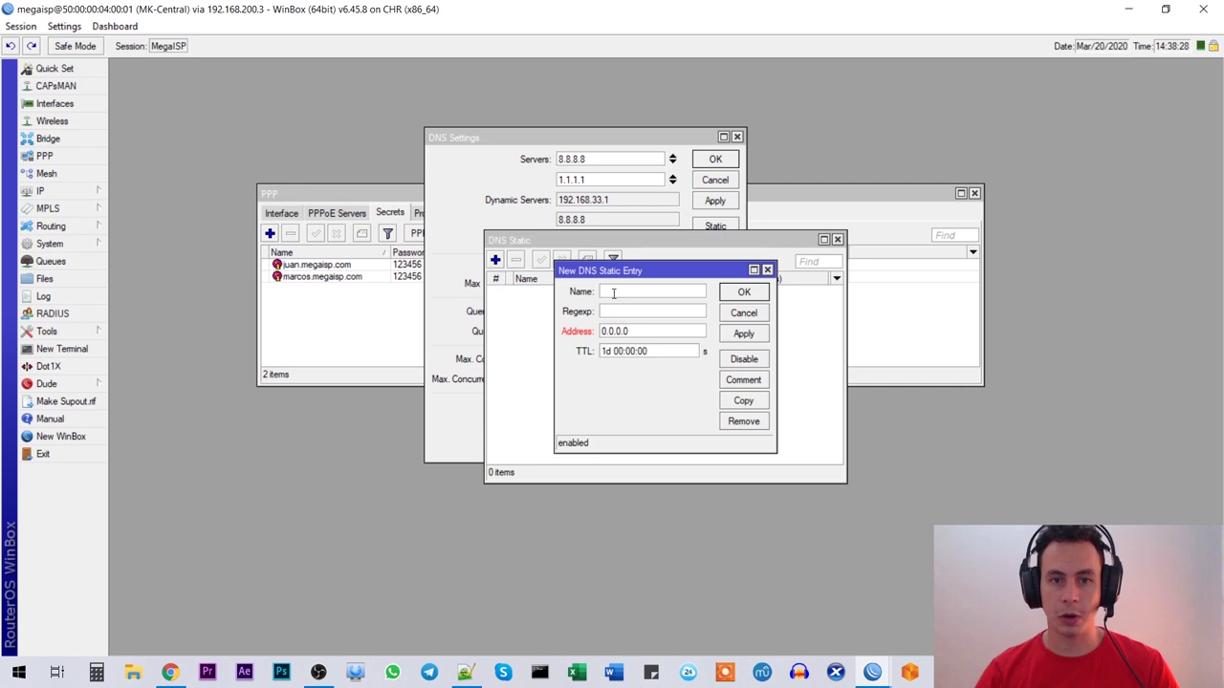
text(router.casa)
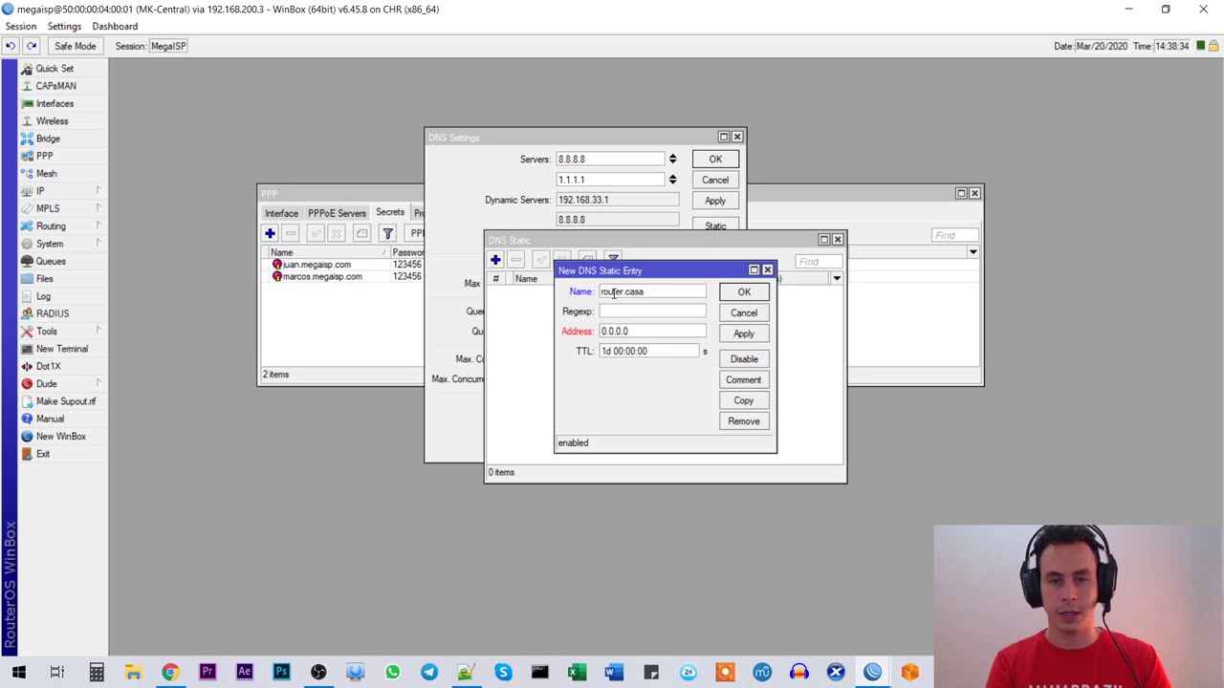
key(Tab)
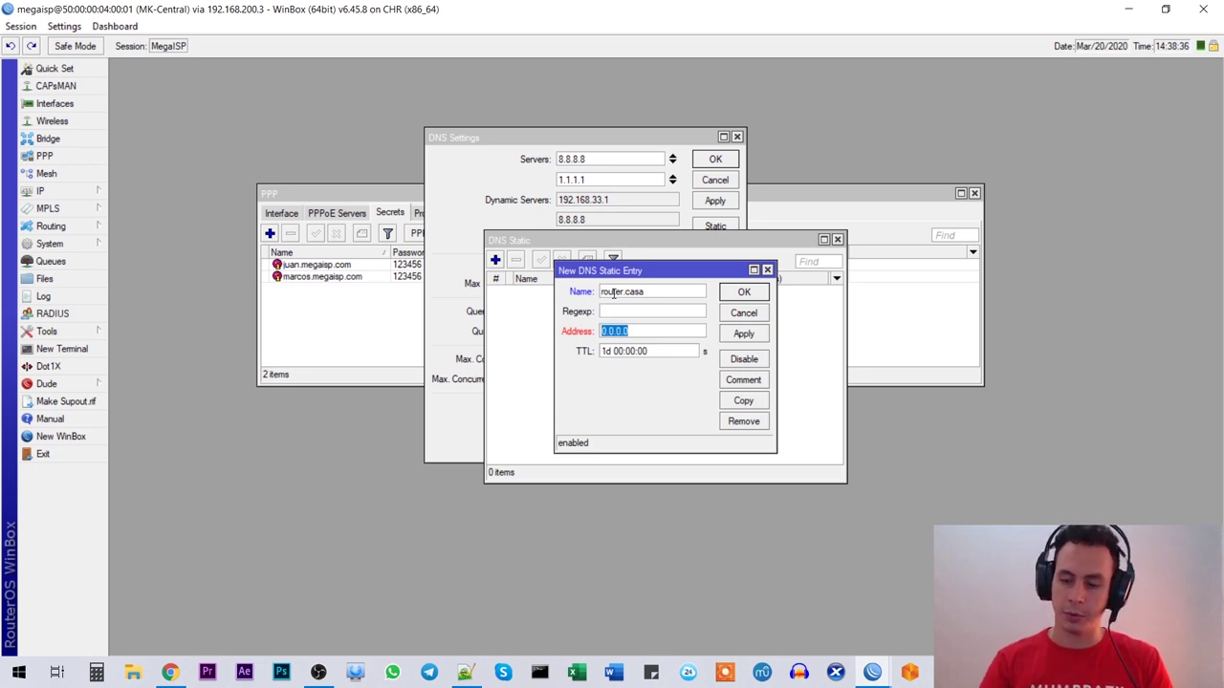
text(192)
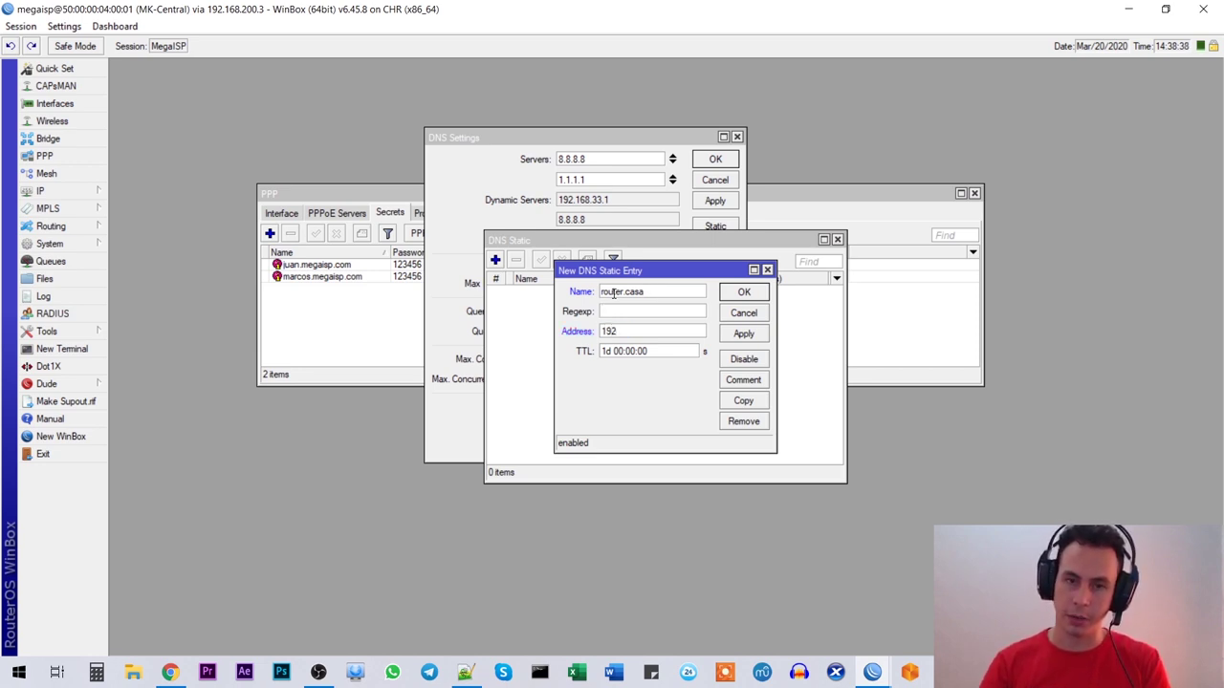
text(.168.0.1)
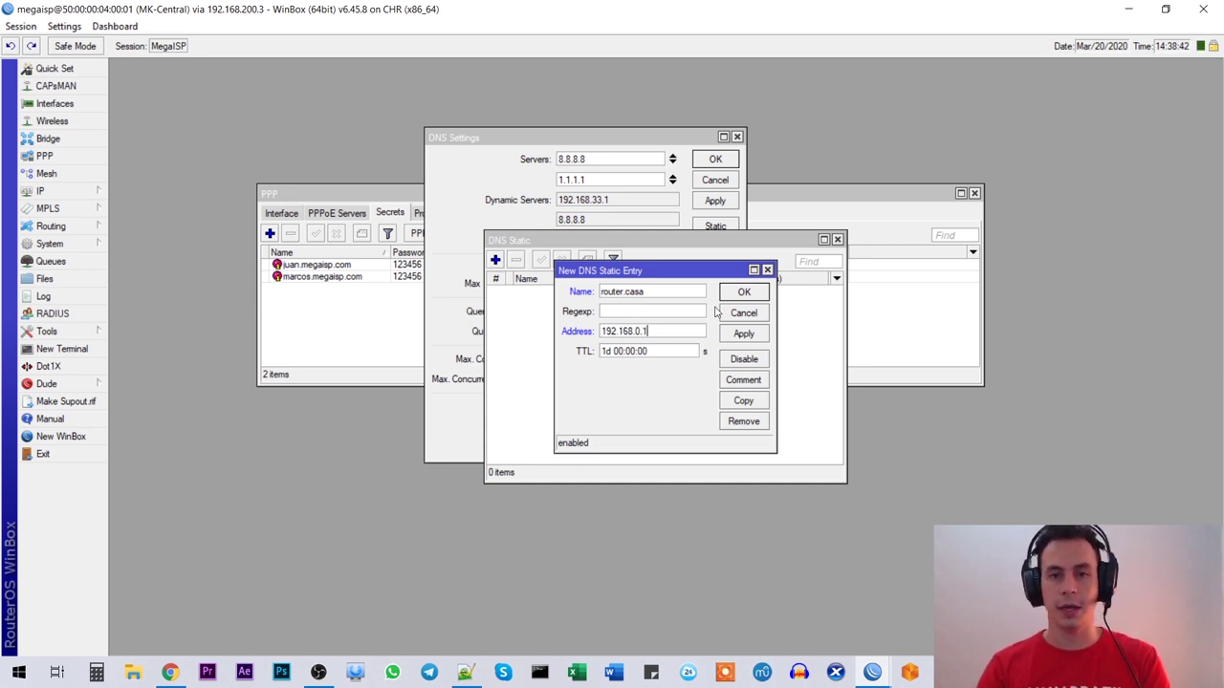
click(740, 335)
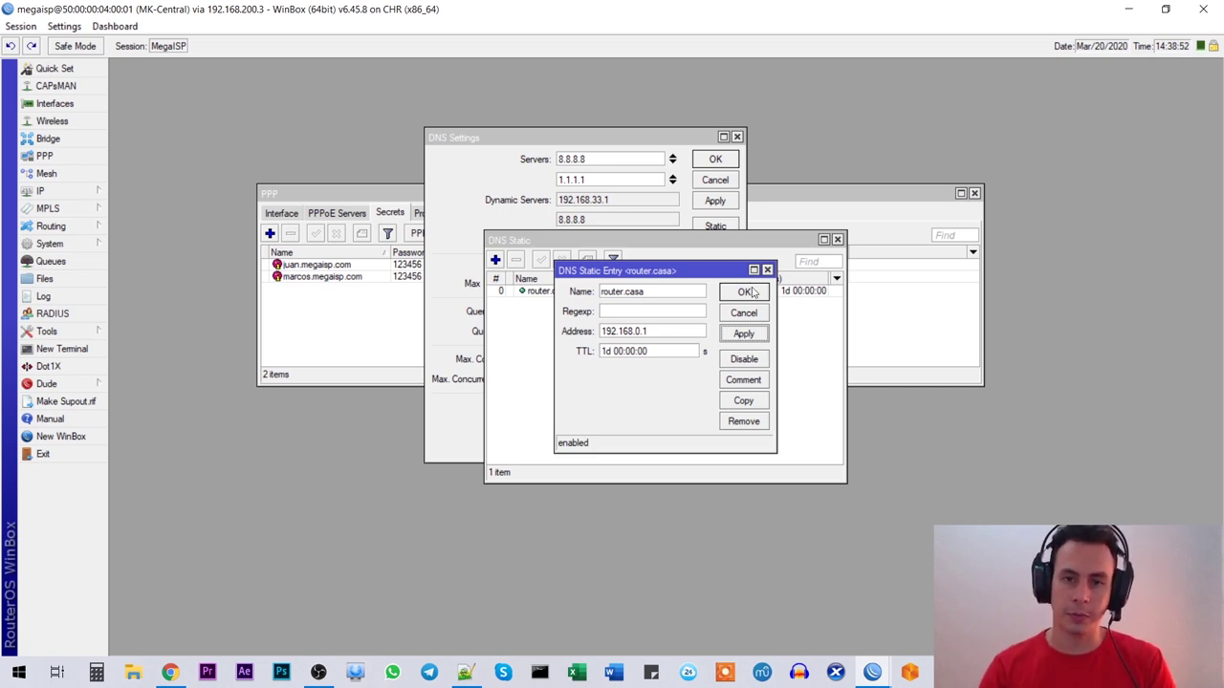
Step: Close the static DNS windows and apply DNS servers 8.8.8.8 and 1.1.1.1 with remote requests allowed
click(745, 292)
click(837, 239)
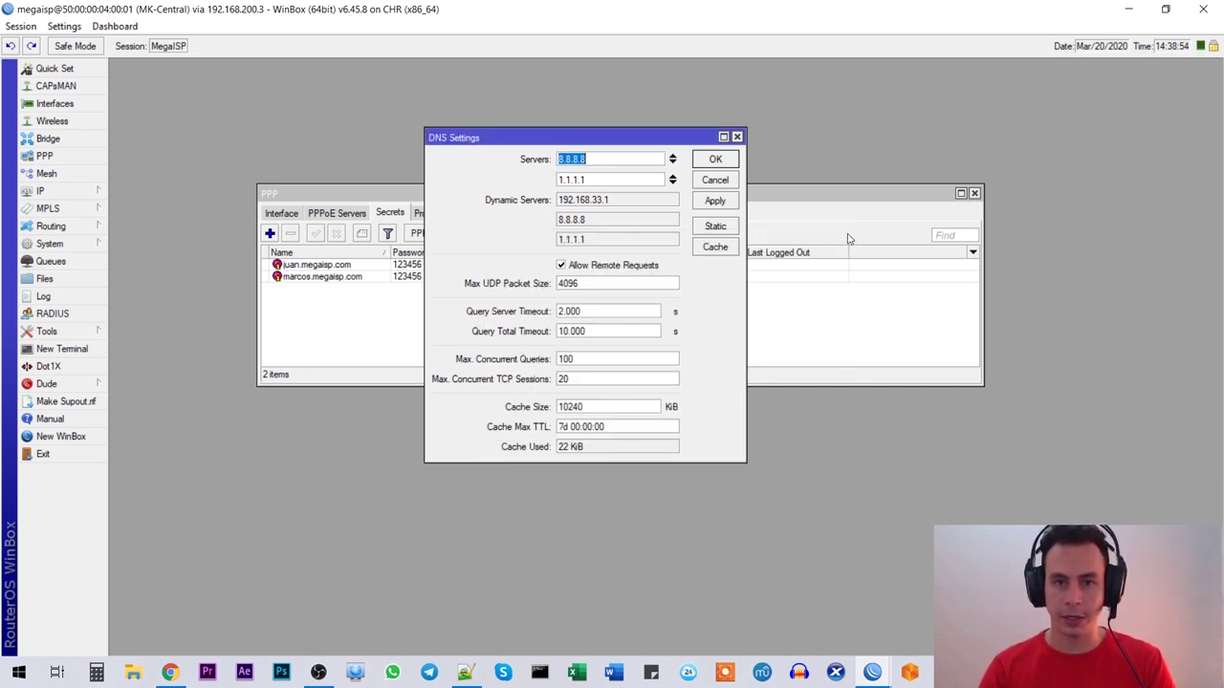
click(717, 163)
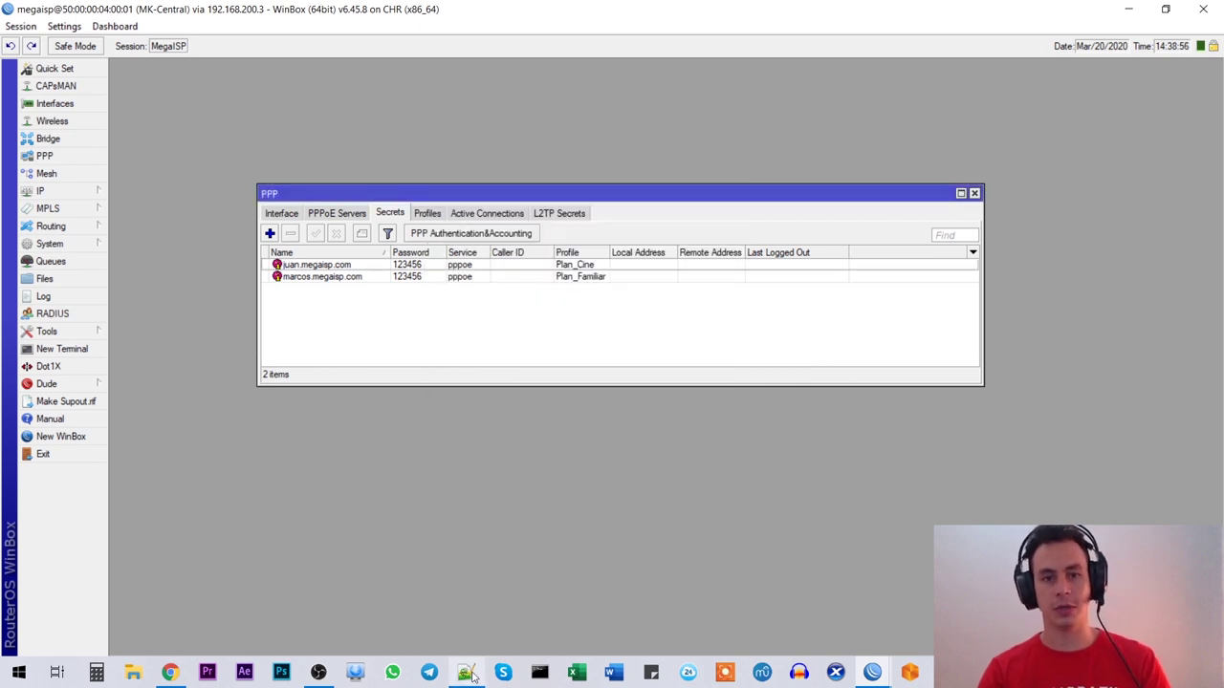
click(465, 673)
double_click(161, 442)
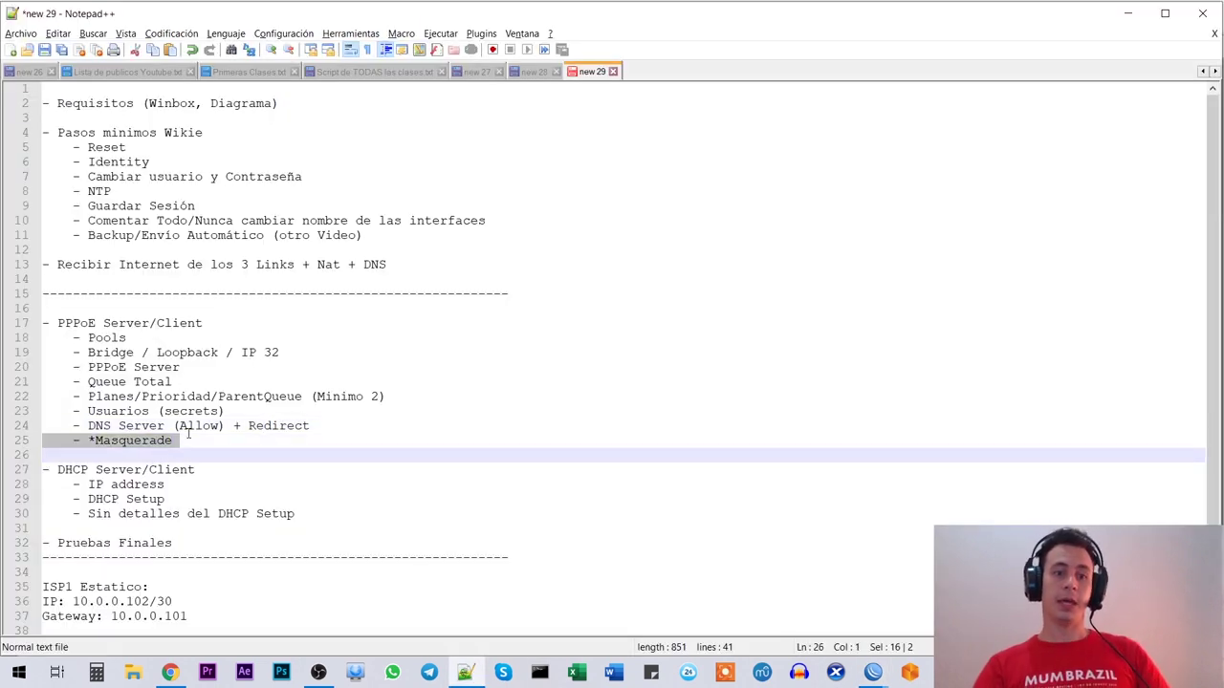
click(182, 440)
drag(178, 440, 14, 445)
click(141, 440)
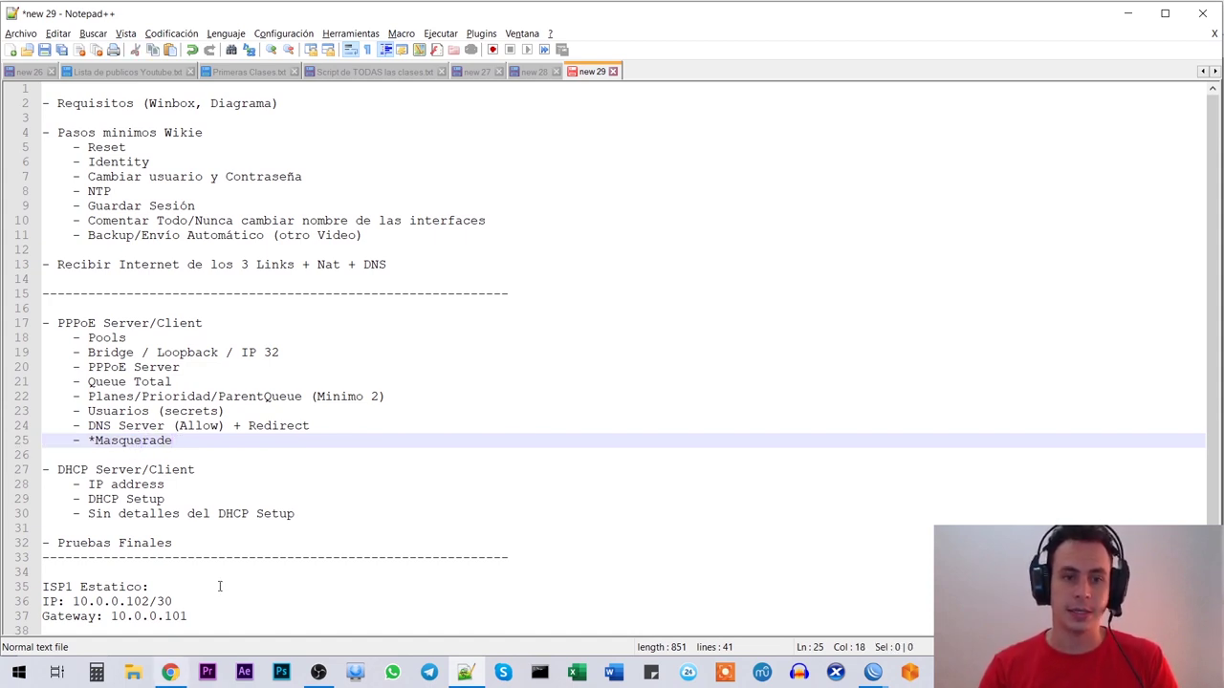
triple_click(172, 441)
click(189, 441)
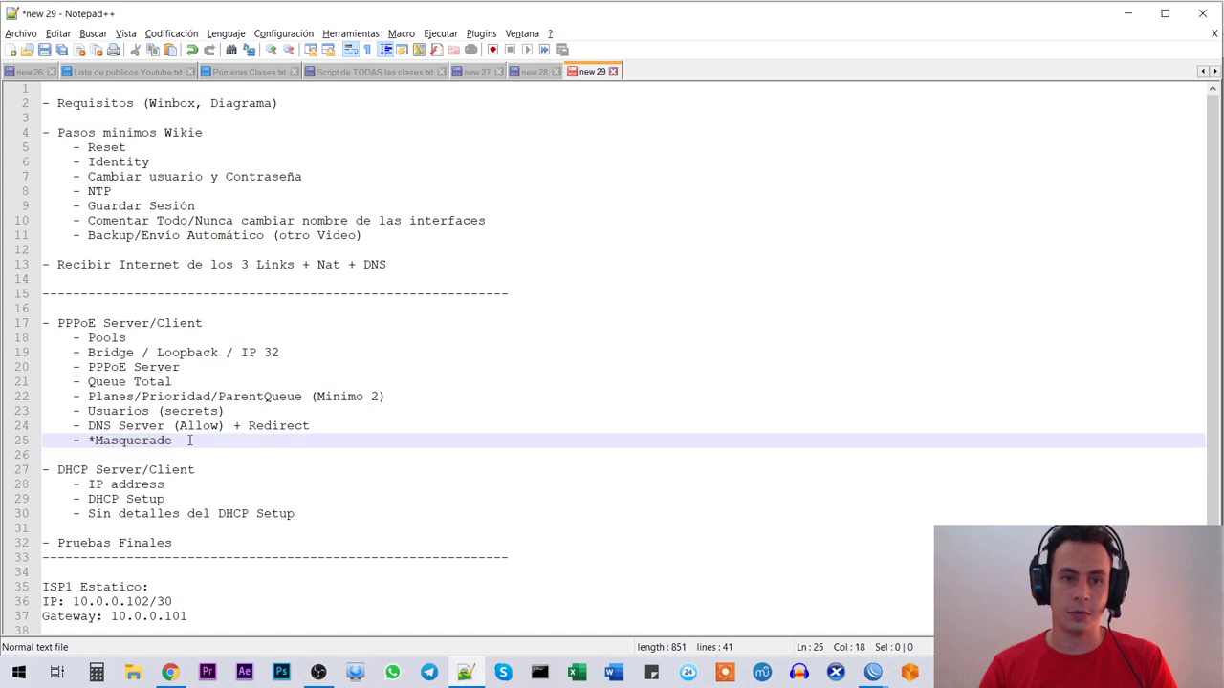
Step: View the EVE-NG lab topology, then return to the MK-Central WinBox session
click(172, 675)
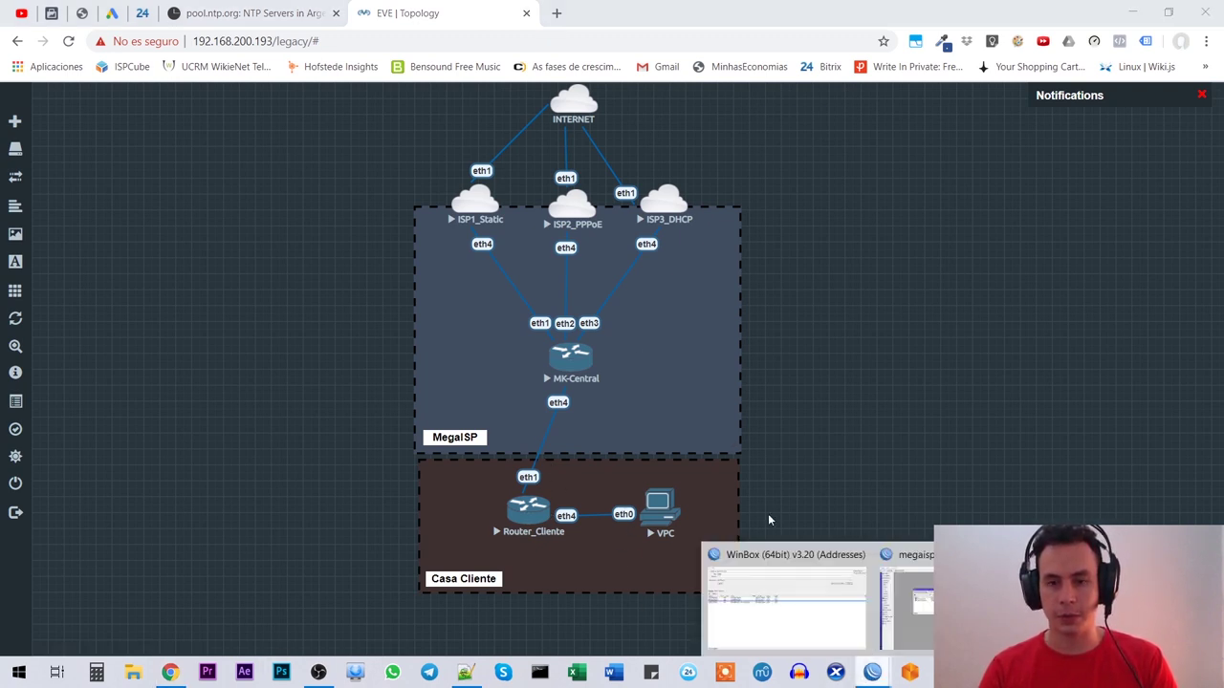
click(903, 598)
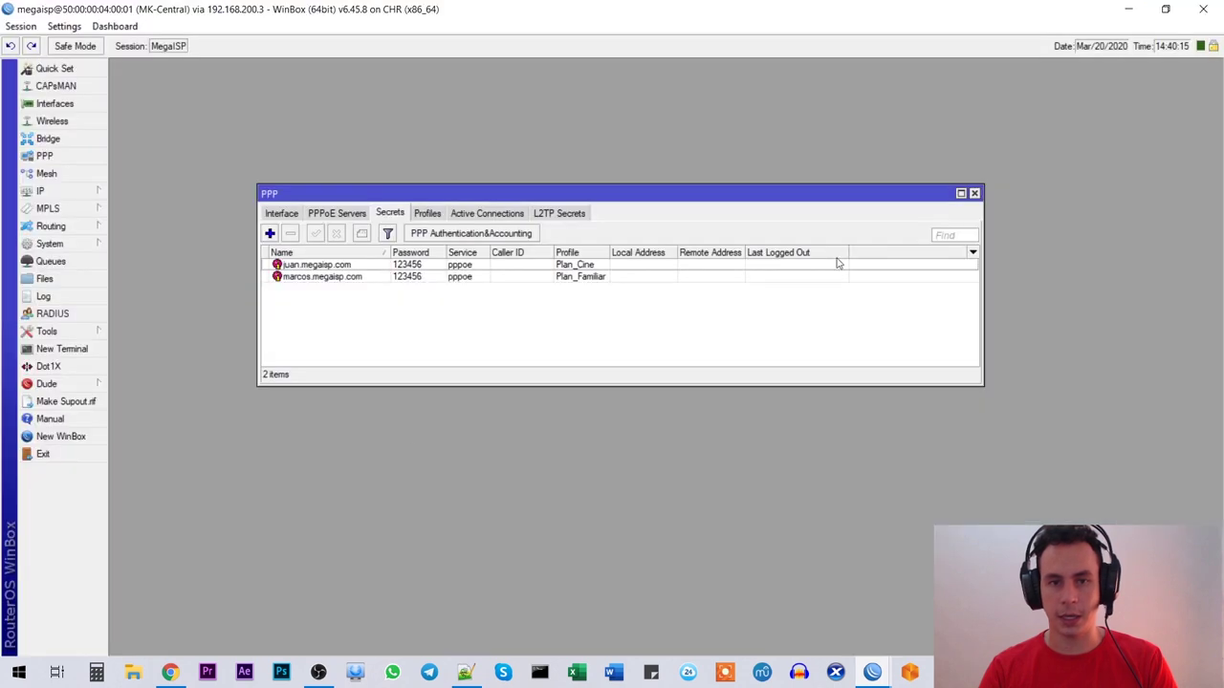
Step: Start a new Firewall NAT rule with chain srcnat and out interface ether1
click(974, 193)
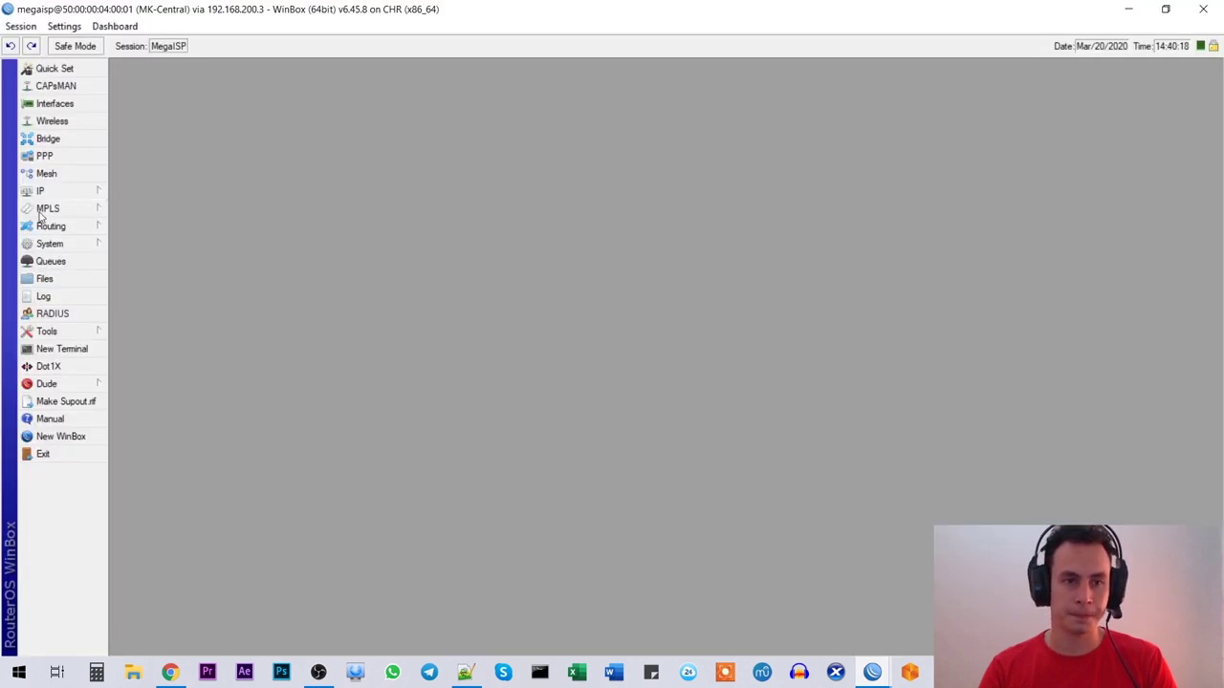
click(72, 194)
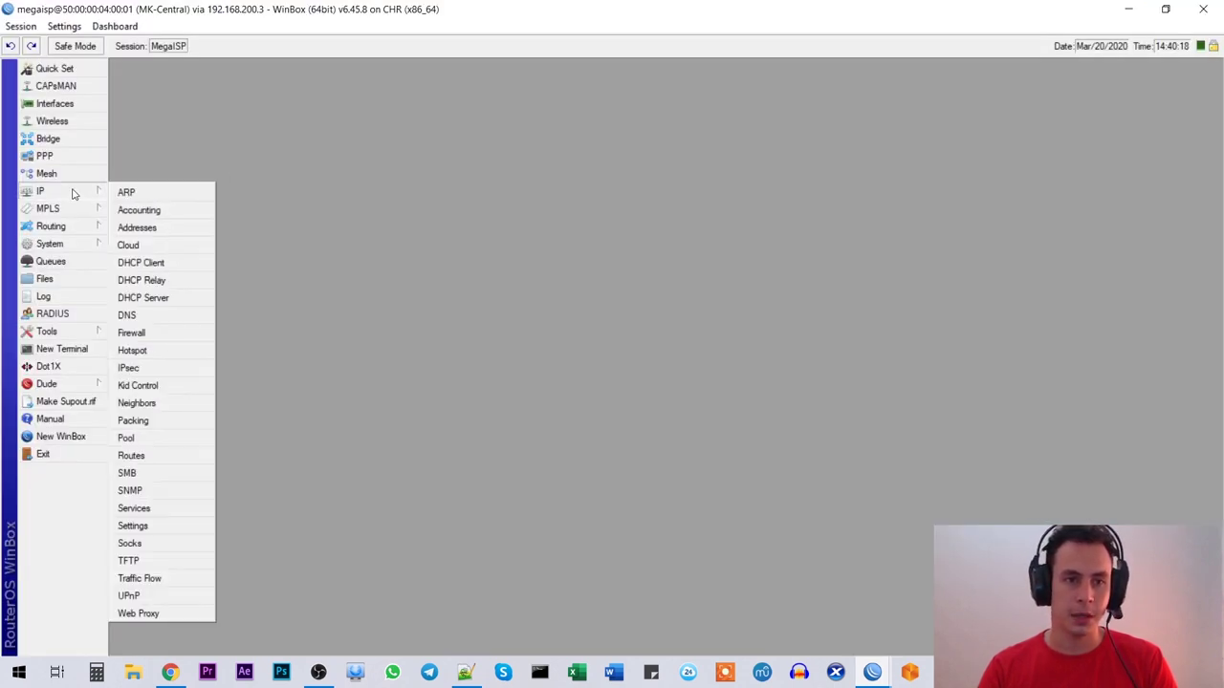
click(144, 333)
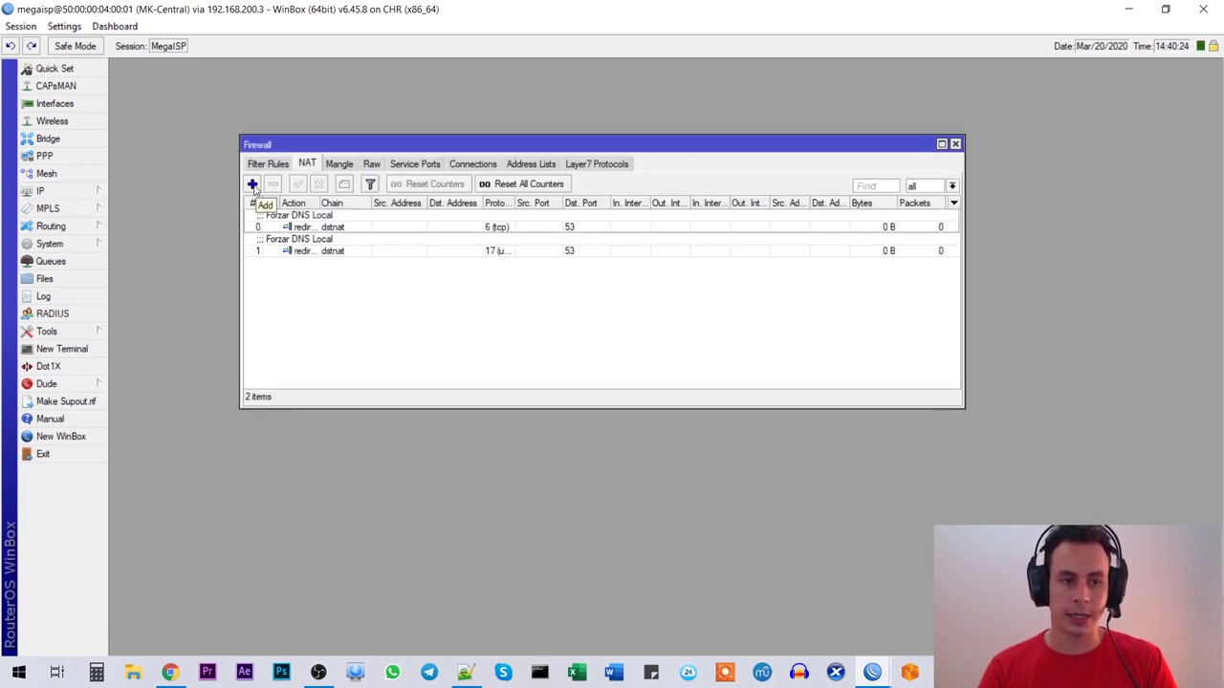
click(252, 184)
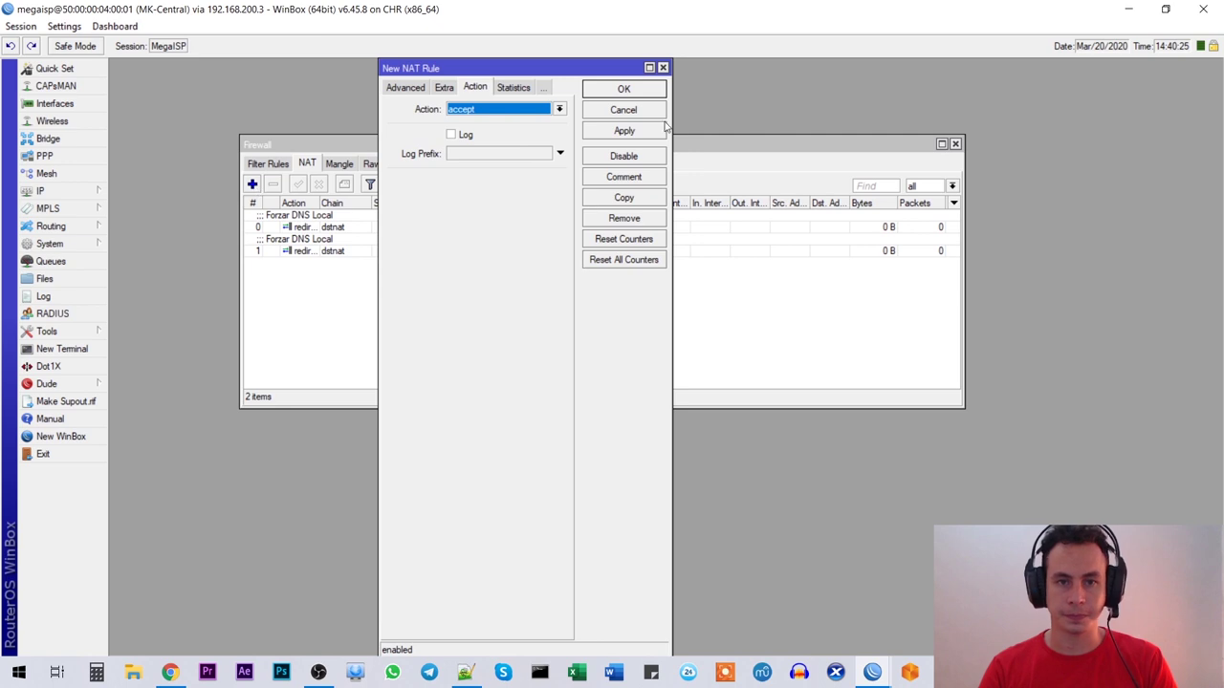
click(392, 87)
drag(380, 102, 230, 99)
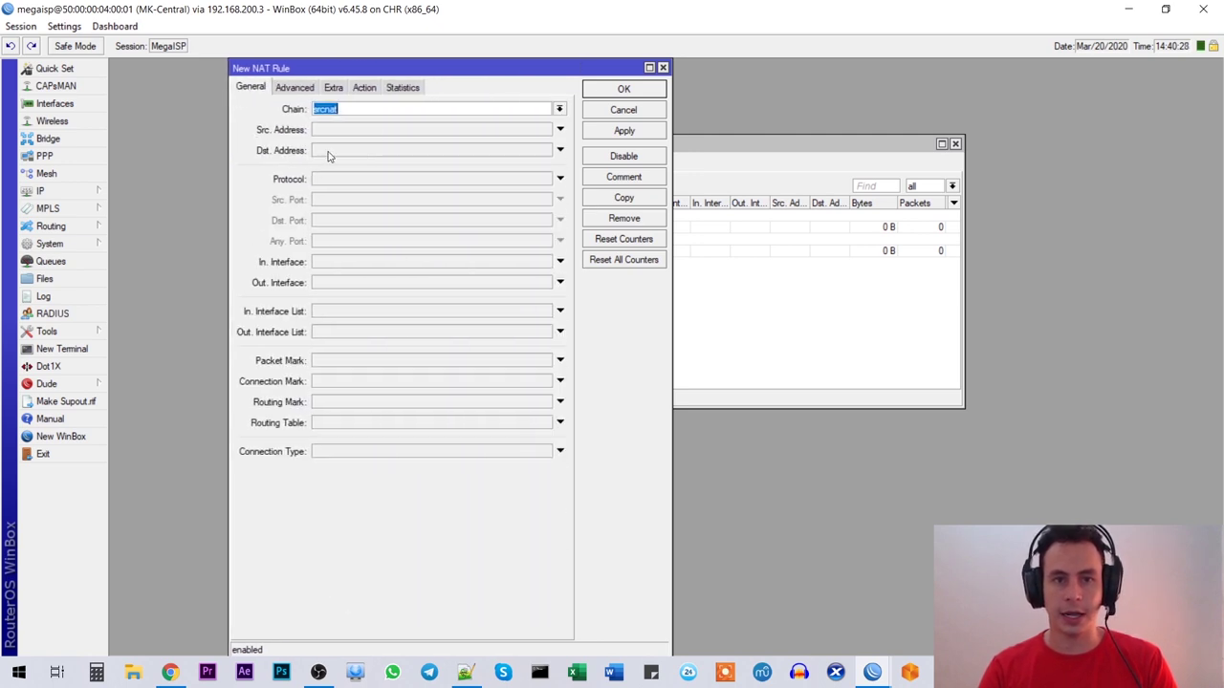
click(354, 112)
double_click(358, 110)
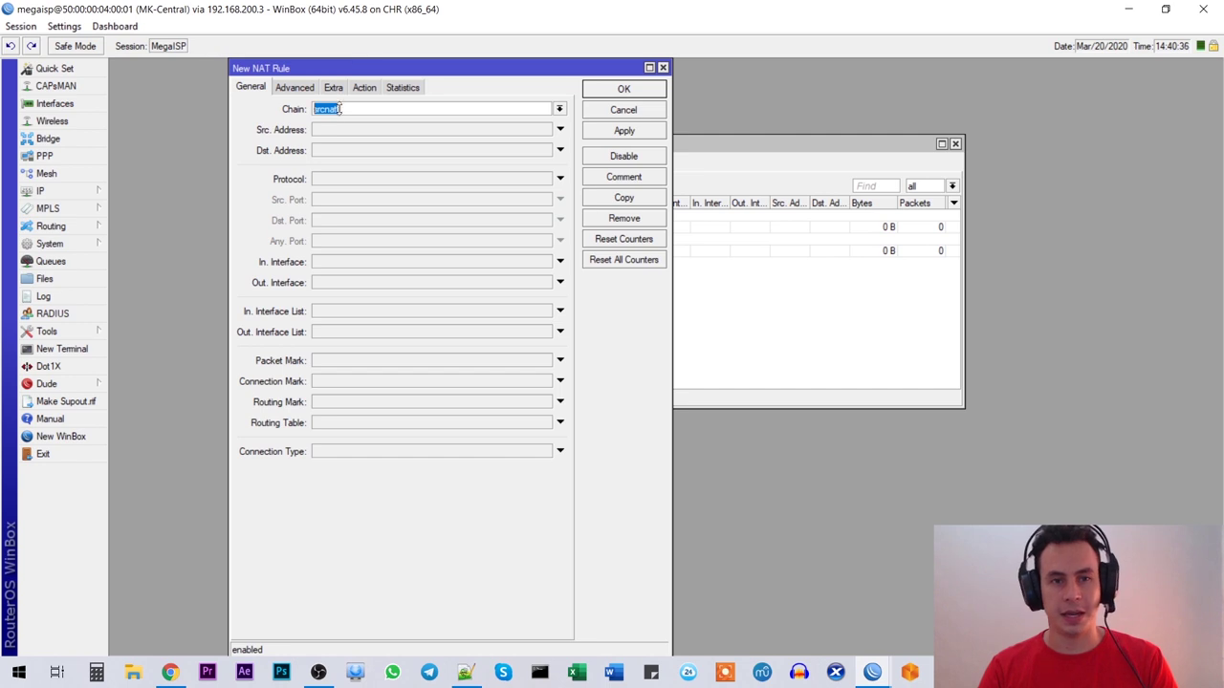
drag(671, 240, 707, 239)
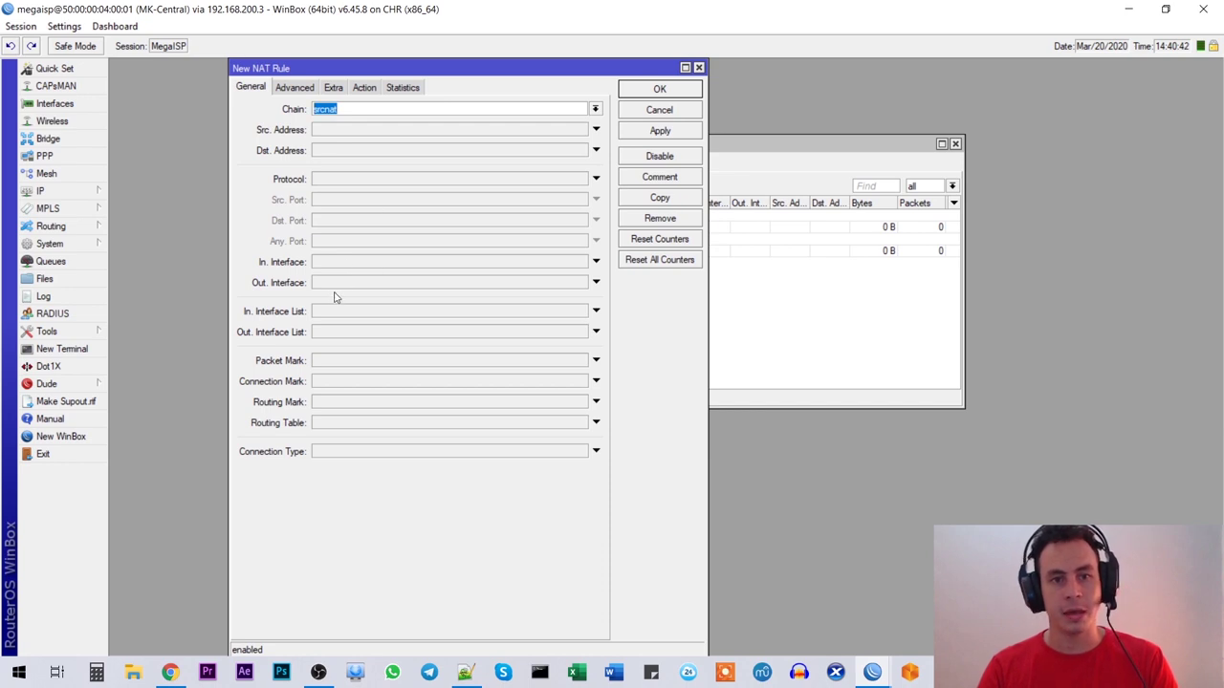
click(340, 284)
click(398, 285)
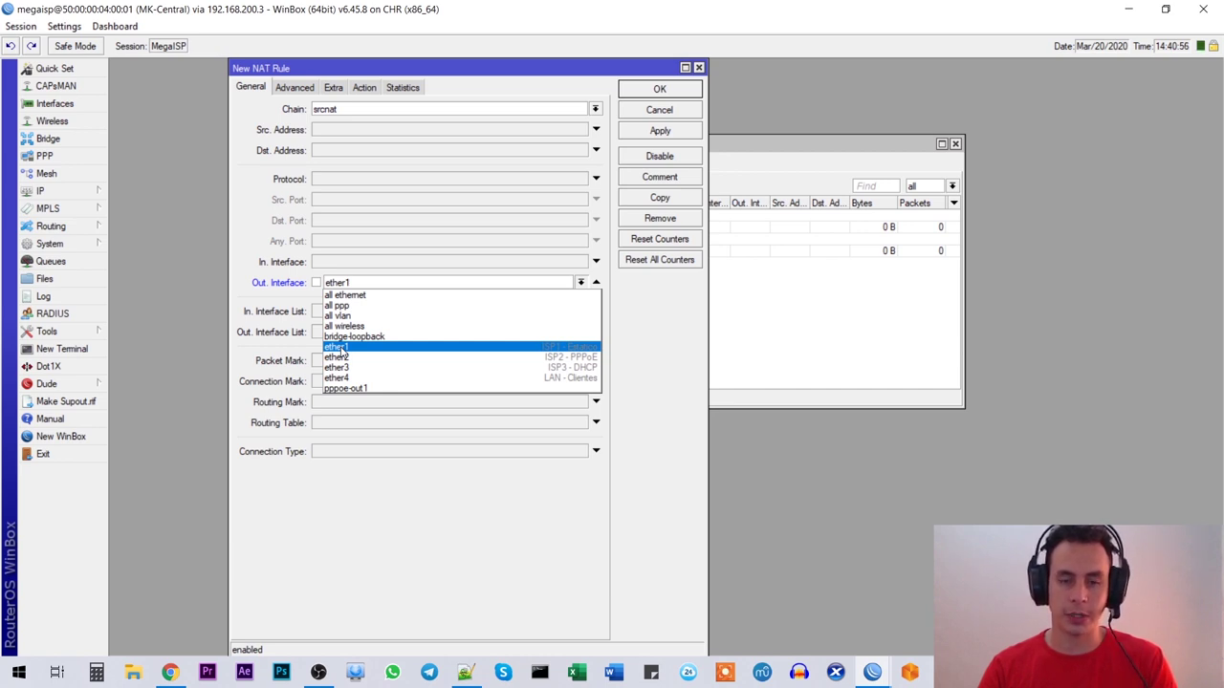
click(339, 347)
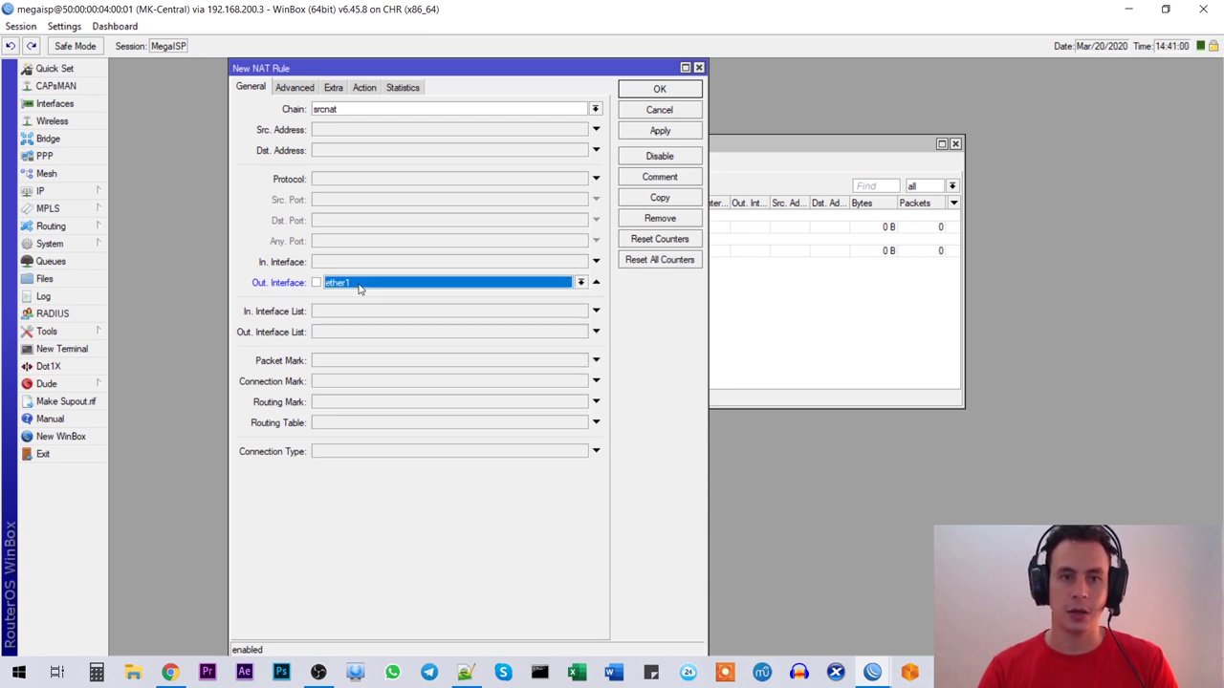
Step: Set the rule's action to masquerade, comment it 'ISP1 - Estatico', and save it
click(364, 88)
click(352, 111)
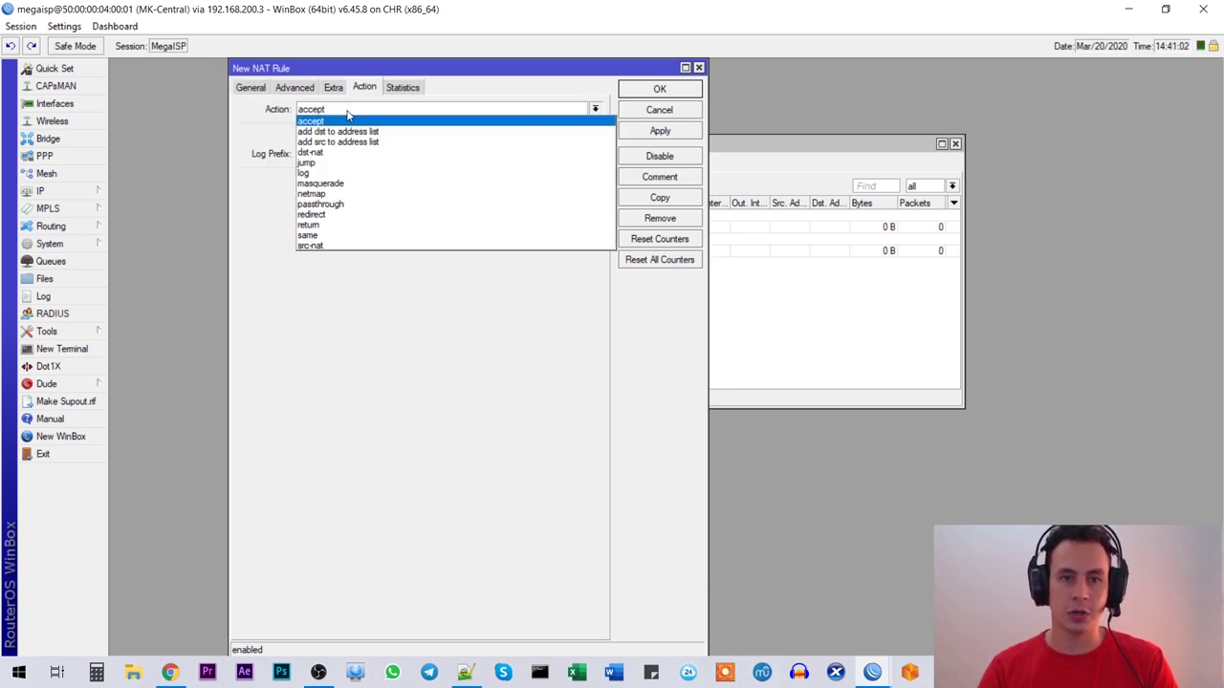
click(326, 186)
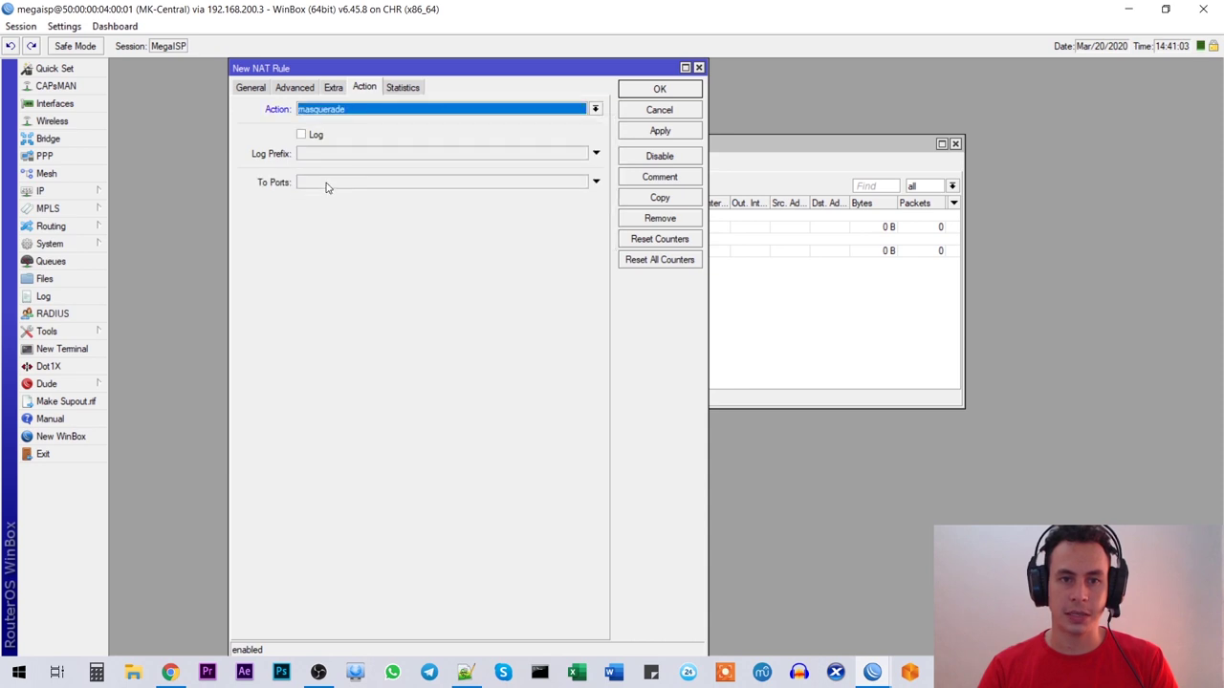
click(659, 179)
text(ISP1 -)
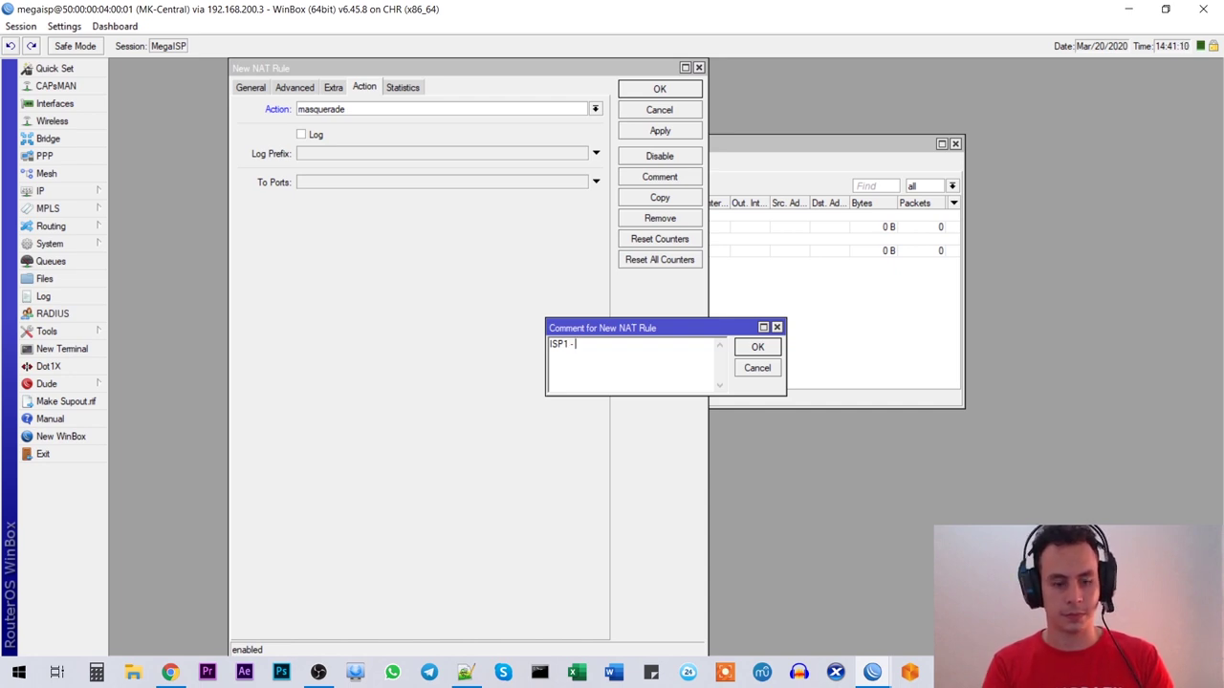
text( Estatico)
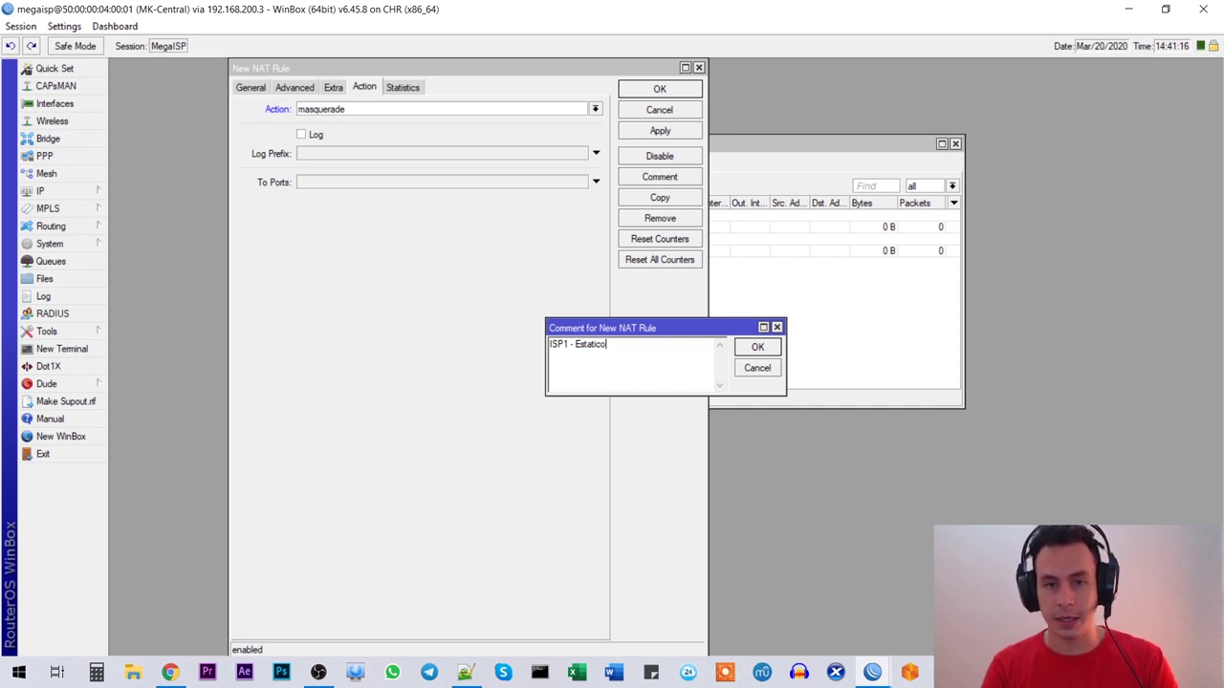
click(757, 347)
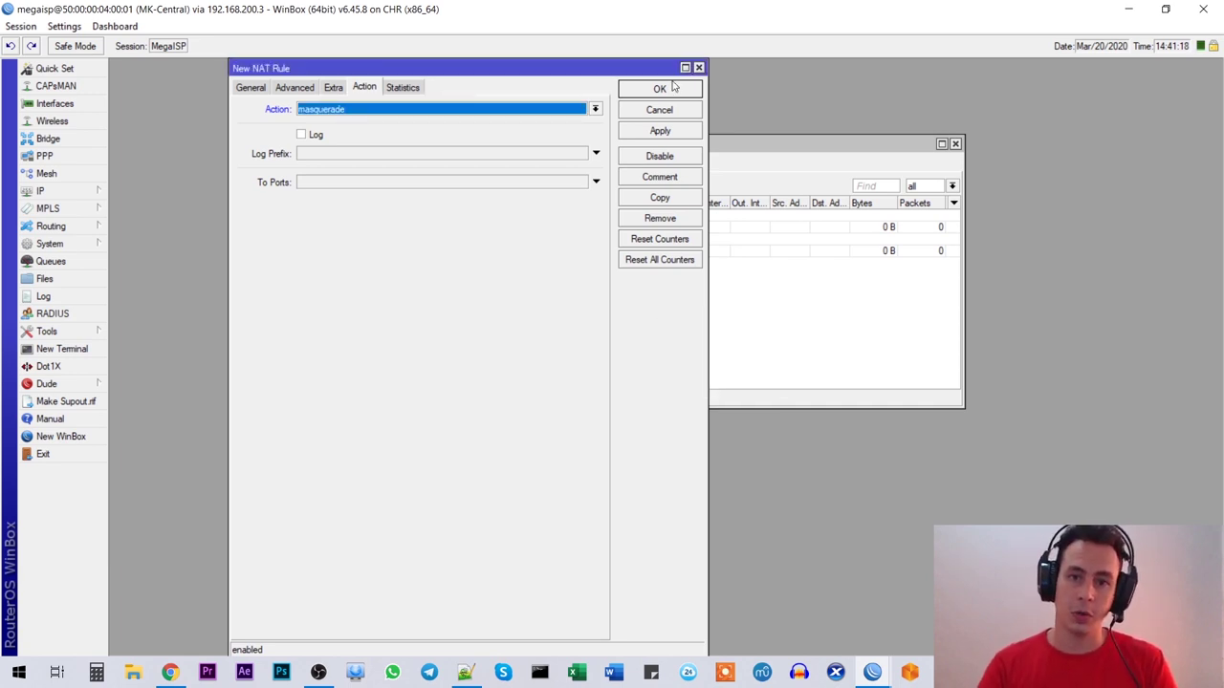
click(660, 88)
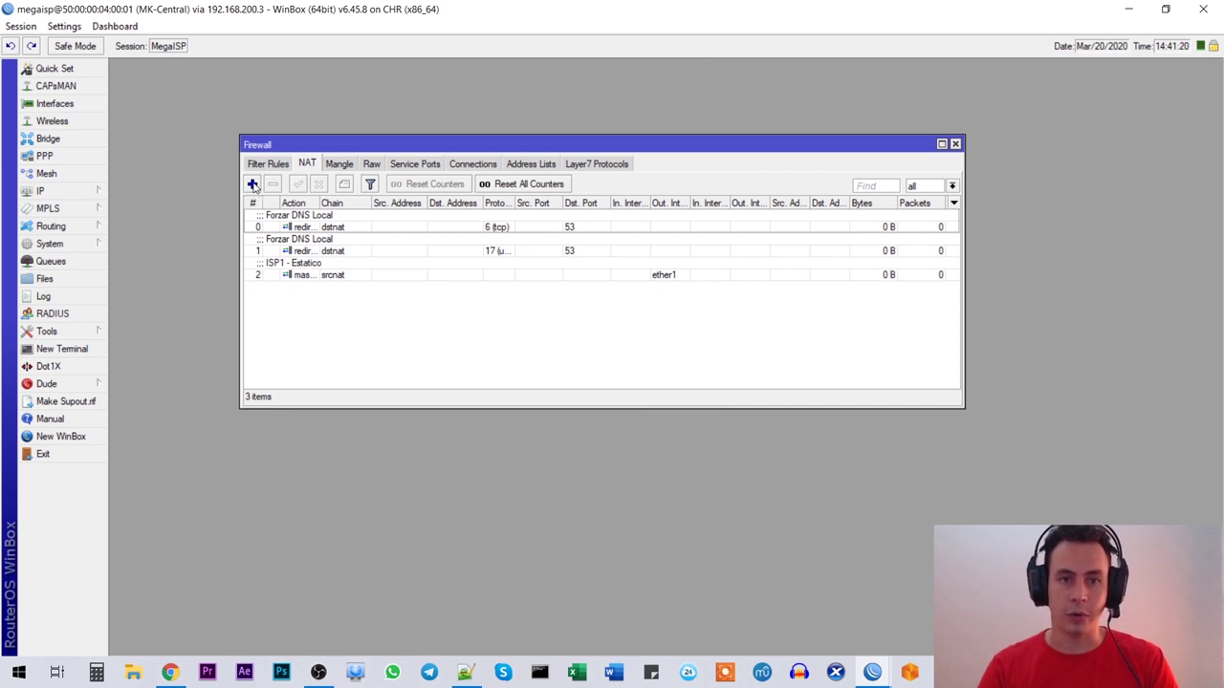
Step: Create a NAT rule: chain srcnat, out interface pppoe-out1, action masquerade, comment 'ISP2 - PPPoE'
click(253, 184)
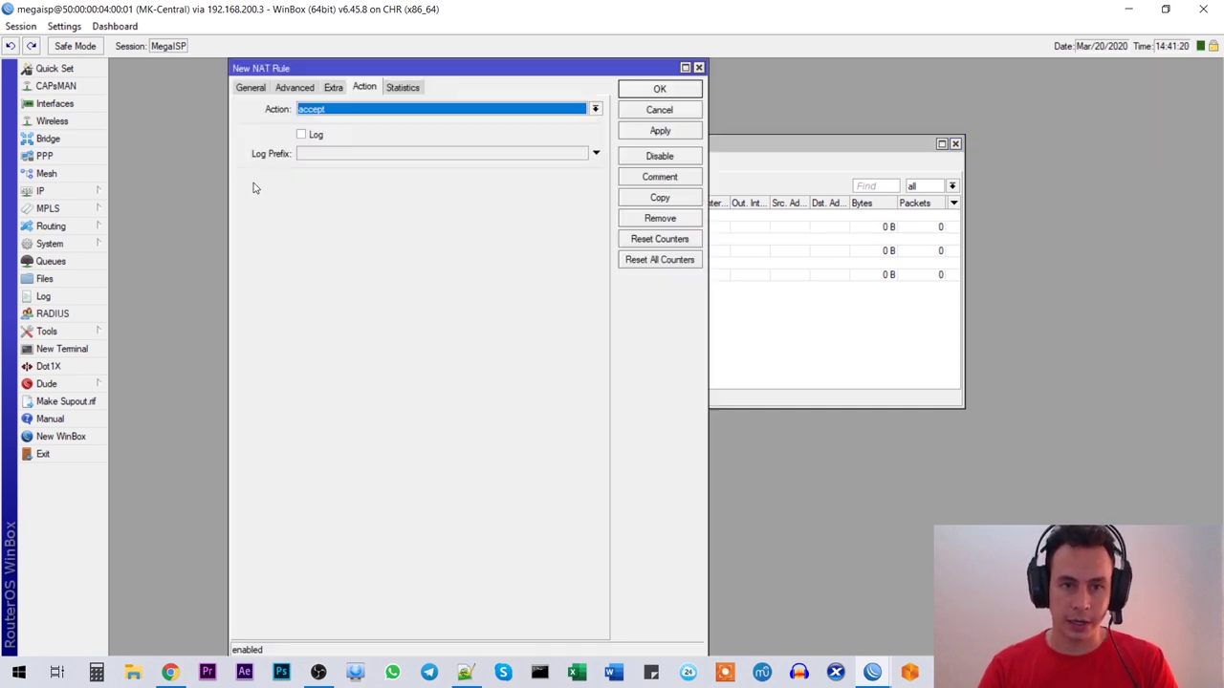
click(251, 87)
click(437, 109)
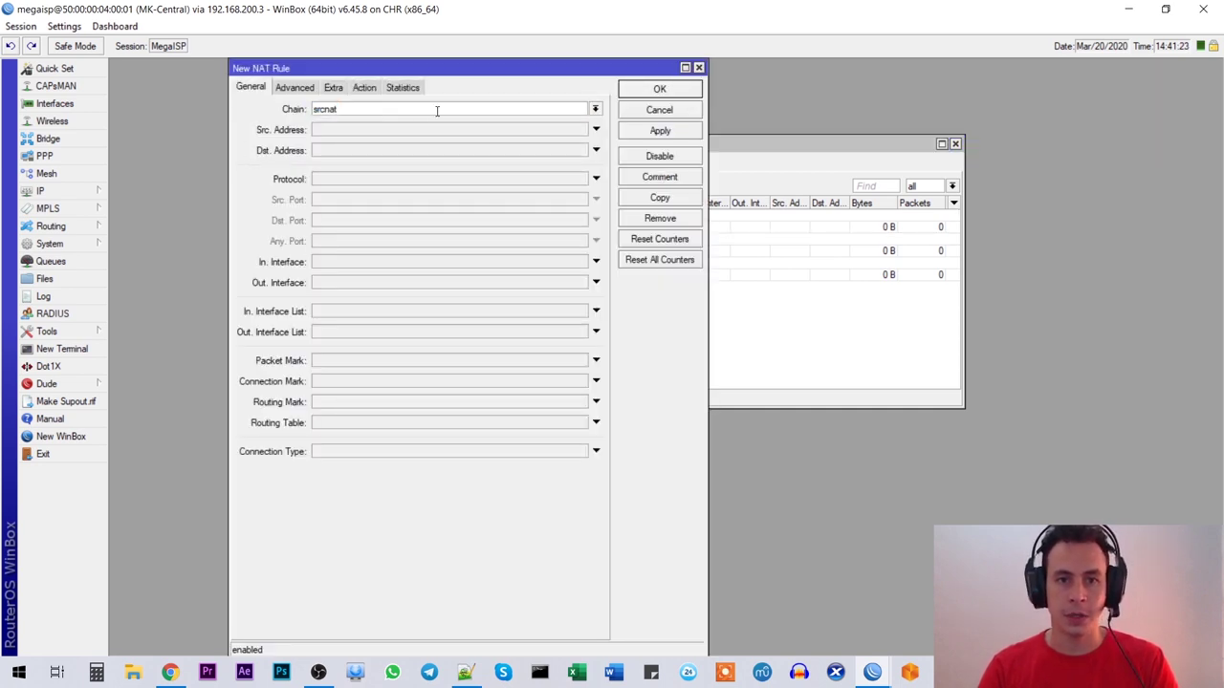
click(335, 284)
click(352, 287)
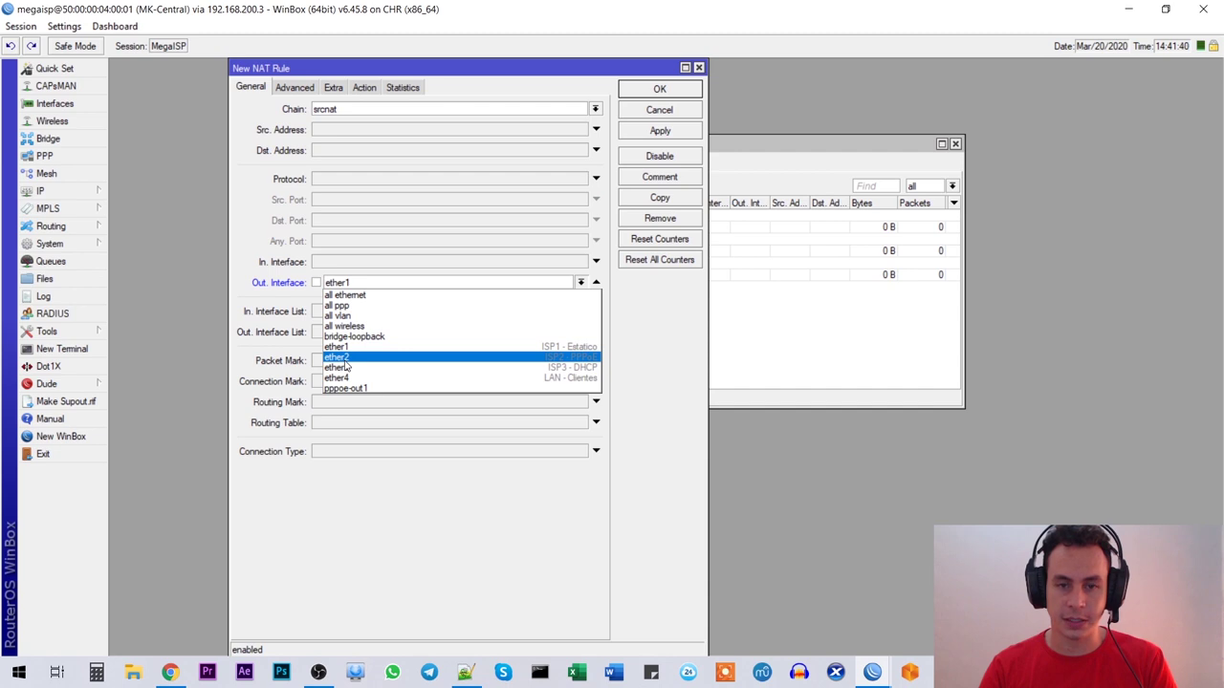
click(355, 389)
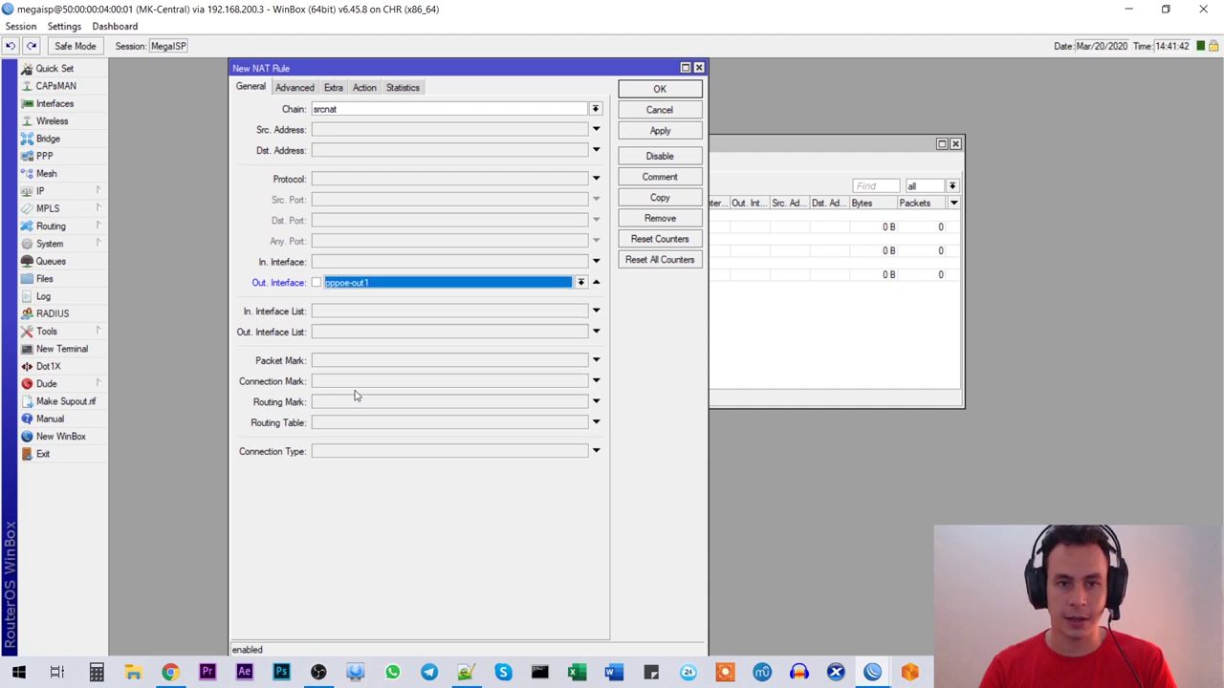
click(365, 87)
click(373, 109)
click(333, 185)
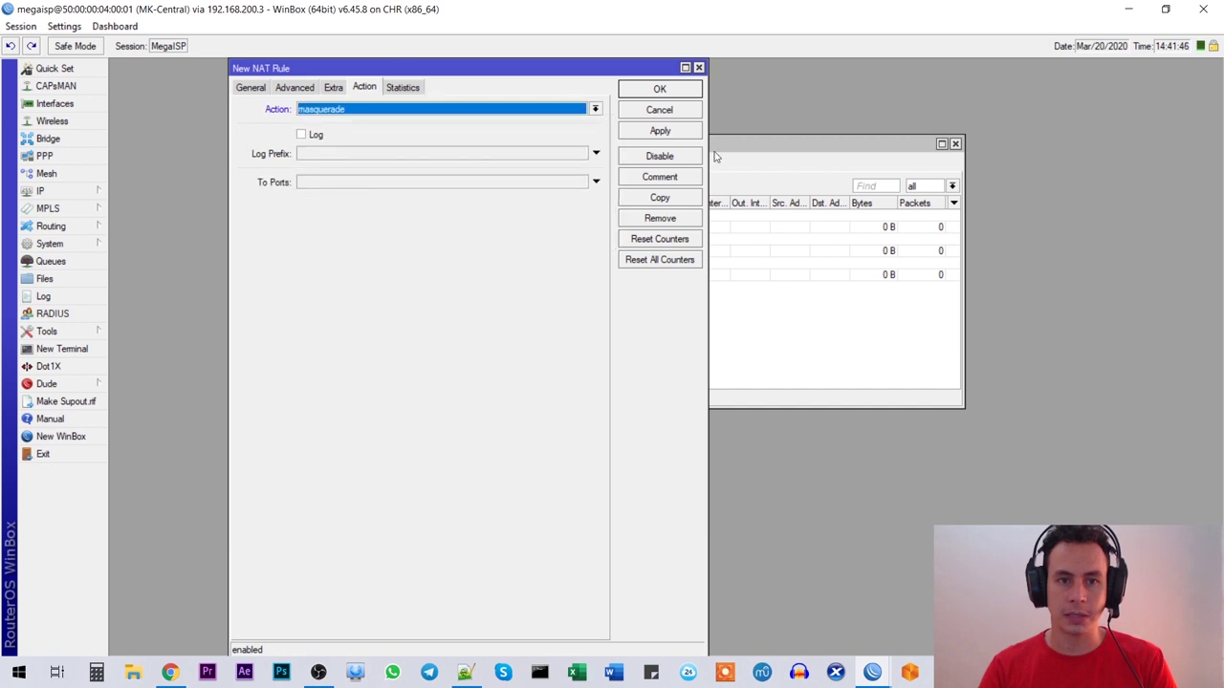
click(656, 179)
text(ISP2 - PPPoE)
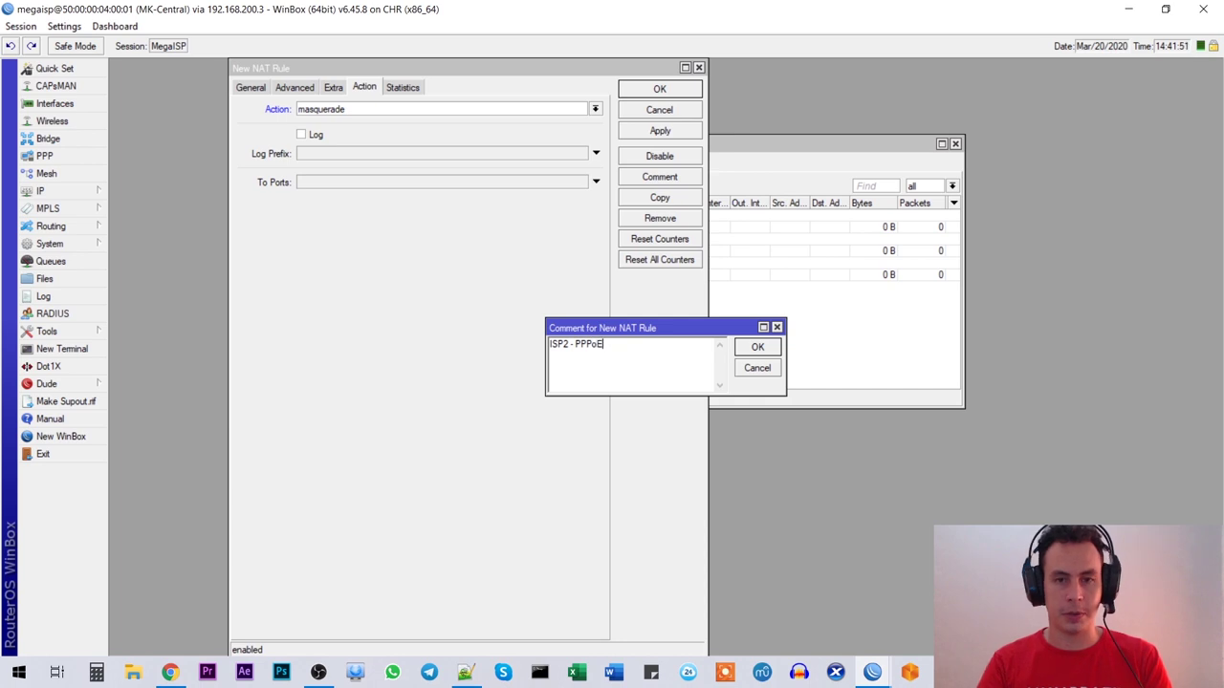
key(Return)
key(Return)
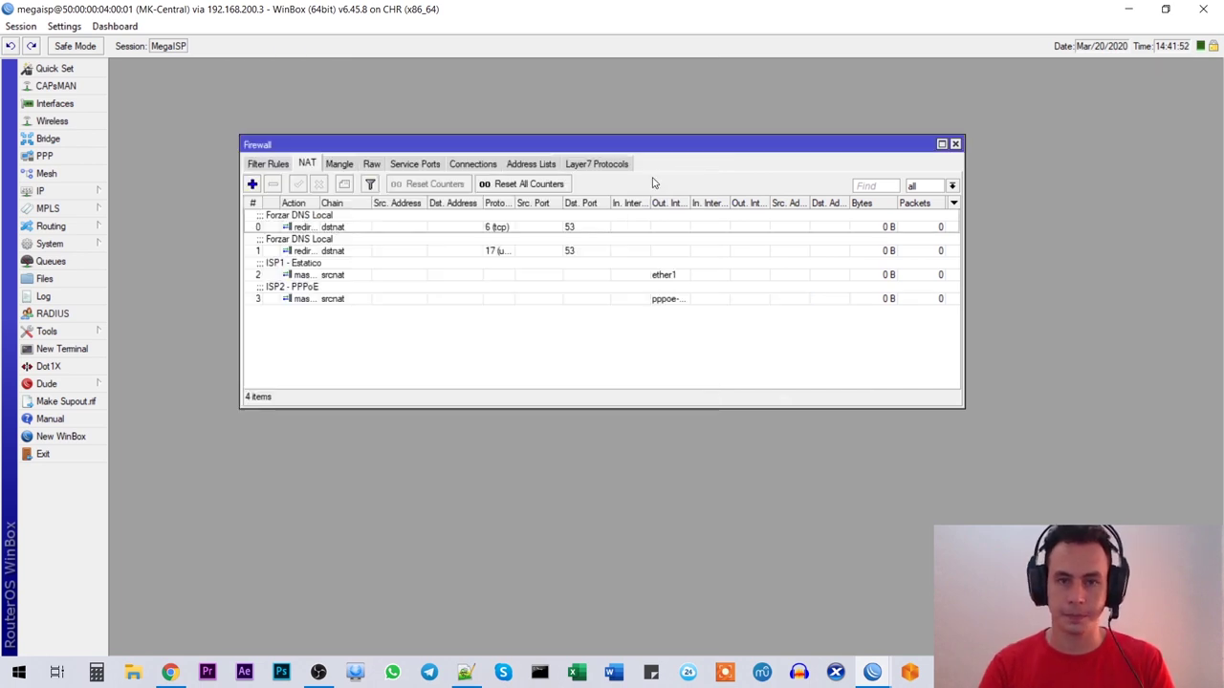
Step: Create a NAT rule with out interface ether3, action masquerade, comment 'ISP3 - DHCP'
click(251, 183)
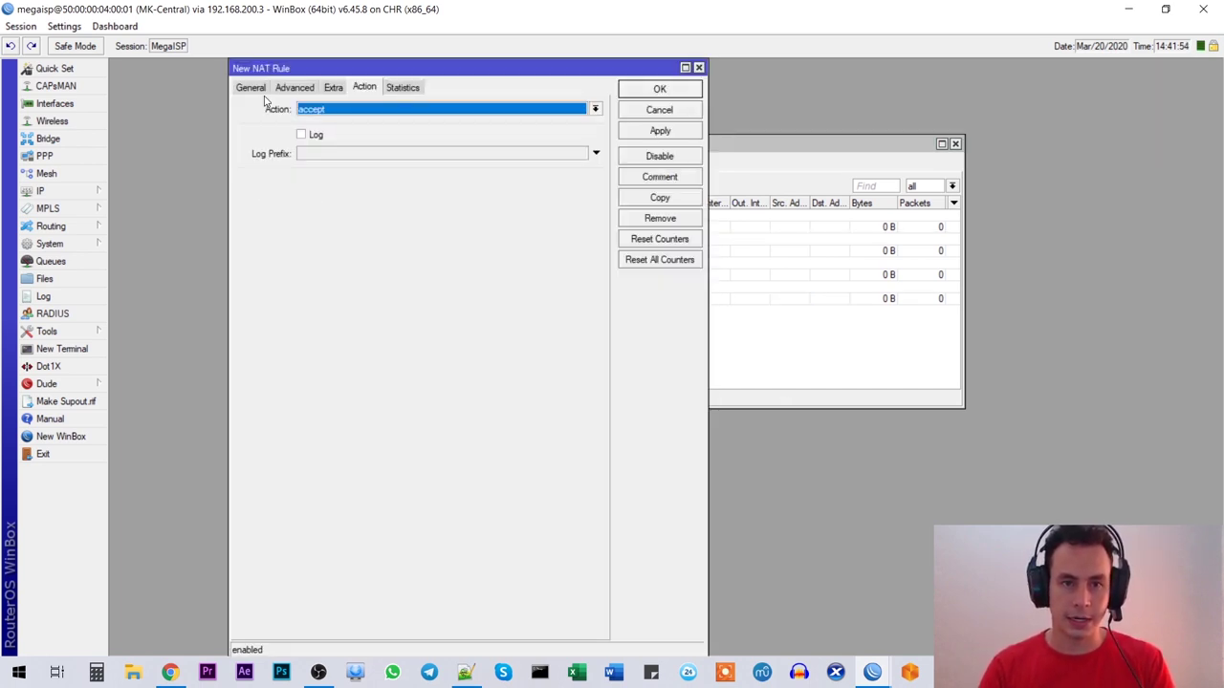
click(250, 88)
click(353, 284)
click(358, 369)
click(365, 87)
click(344, 109)
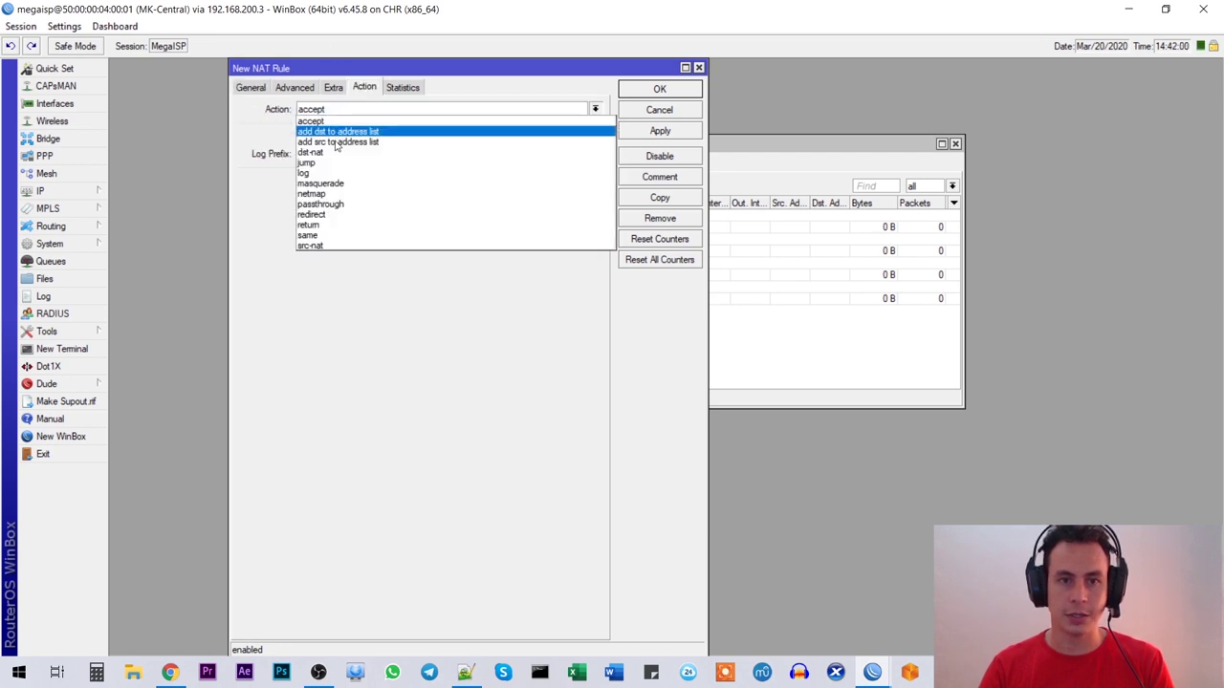
click(332, 183)
click(348, 109)
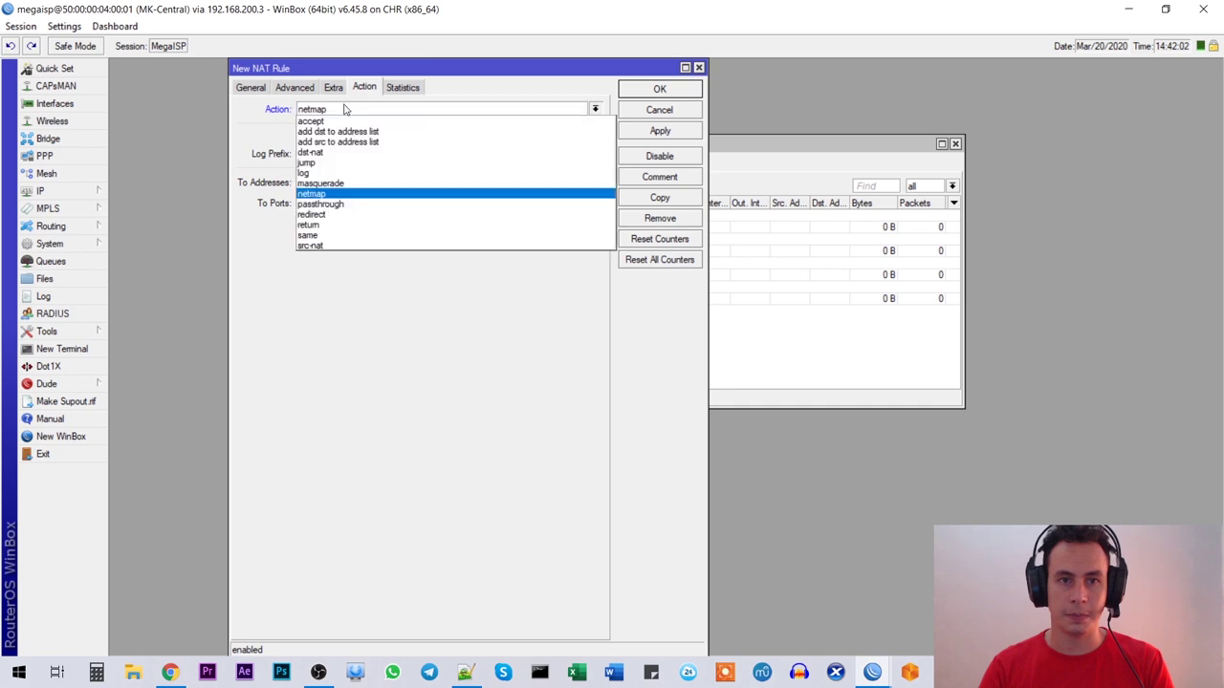
click(326, 197)
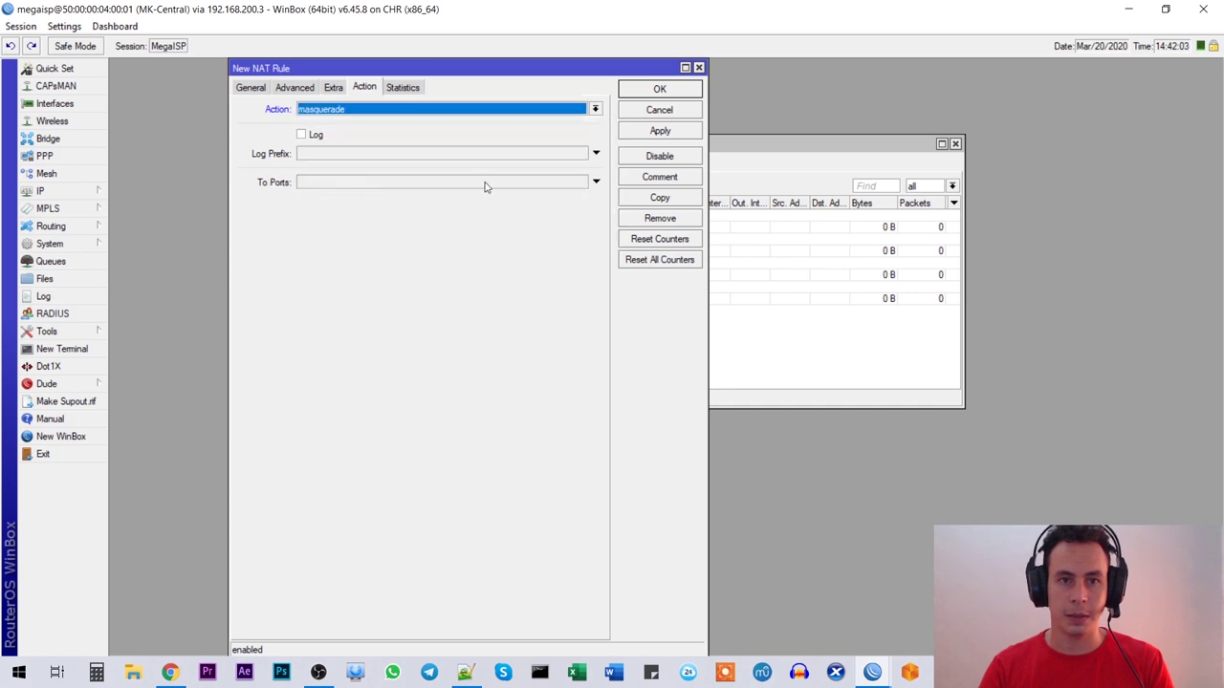
click(648, 181)
text(ISP3 - DHCP)
key(Return)
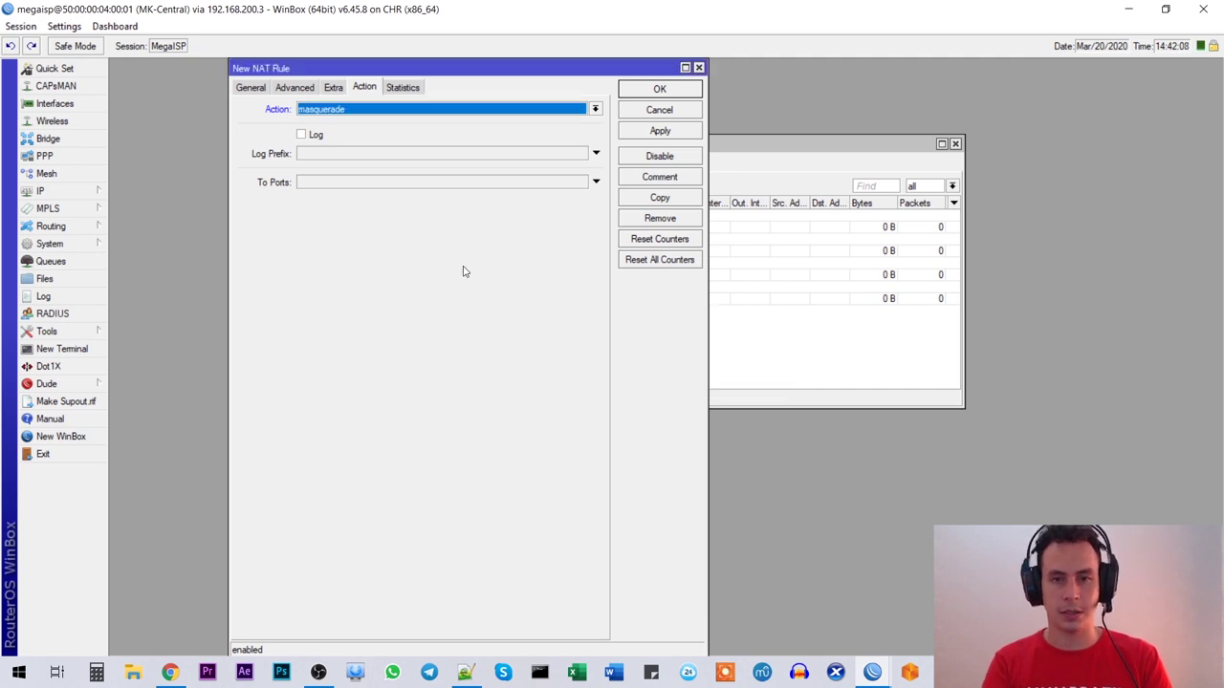
key(Return)
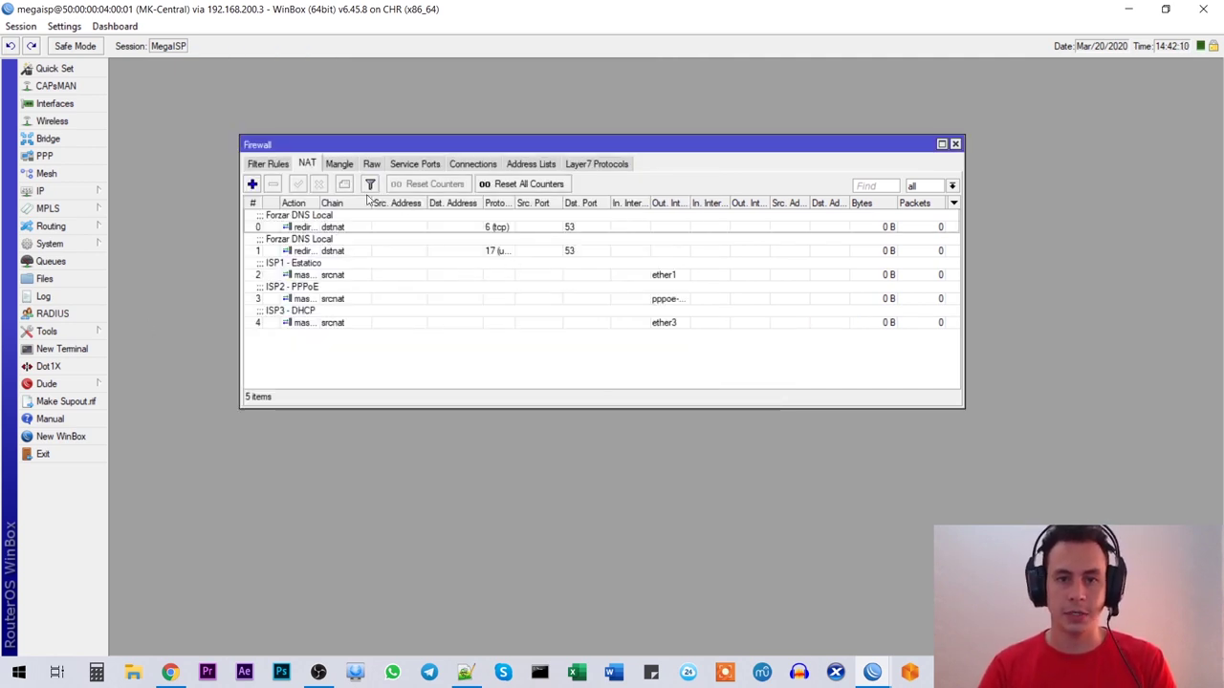
Step: Select the three masquerade rules and widen the Out. Interface column and Firewall window
click(335, 272)
shift+click(332, 325)
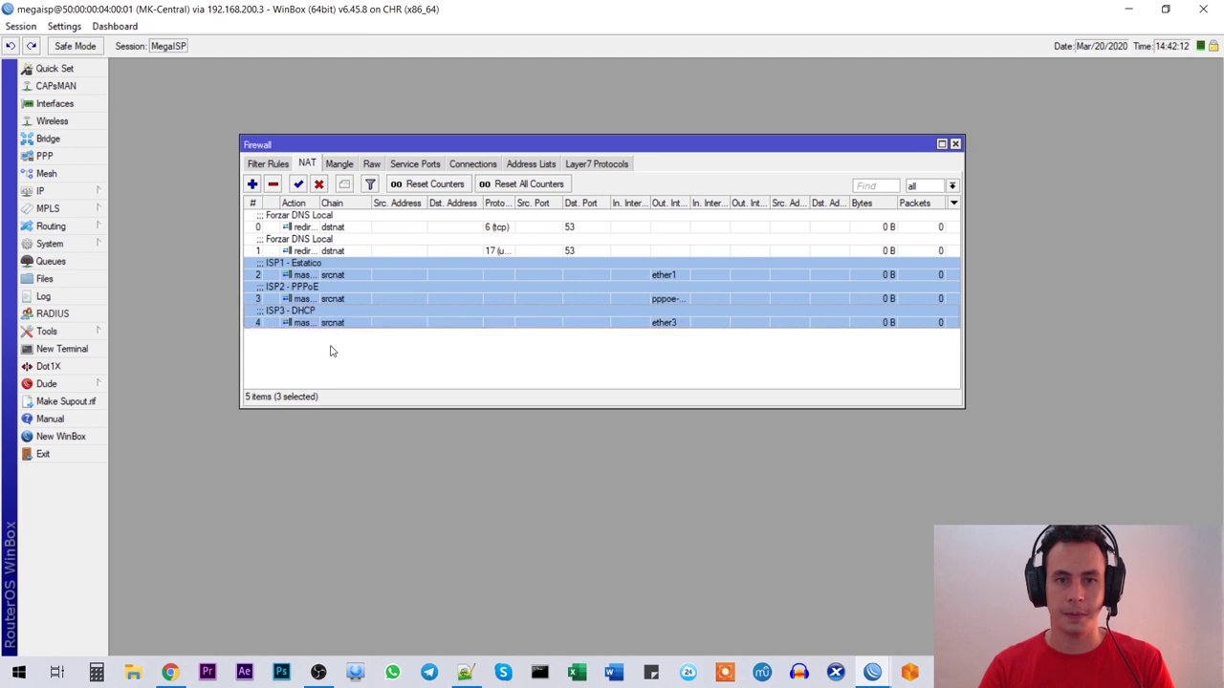
drag(690, 201, 716, 199)
drag(965, 216, 1049, 215)
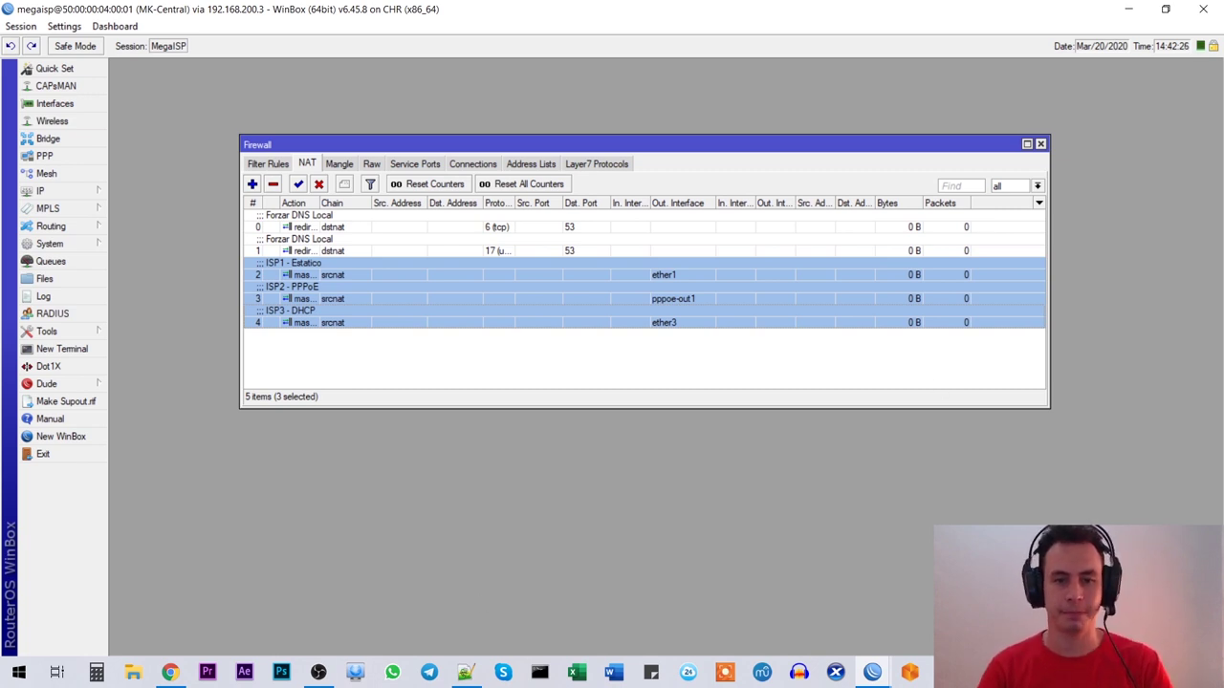
click(466, 672)
Step: Insert a row of dashes on line 26, below Masquerade, followed by an empty line
key(Down)
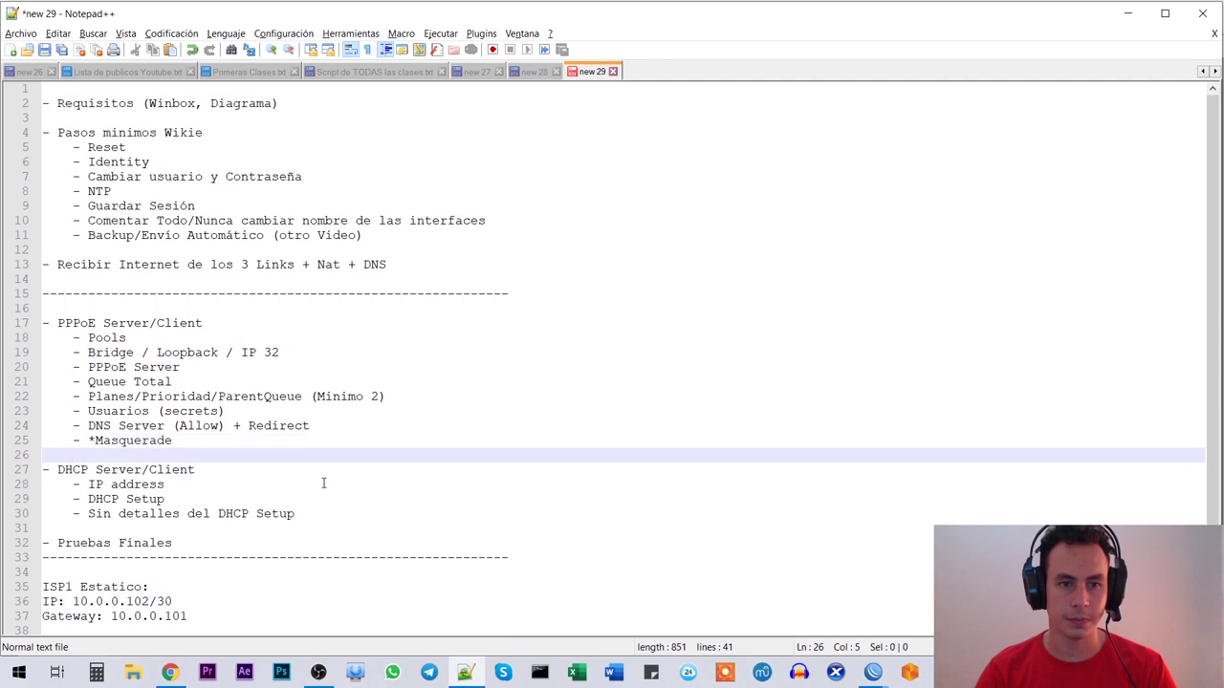
scroll(315, 483, down, 1)
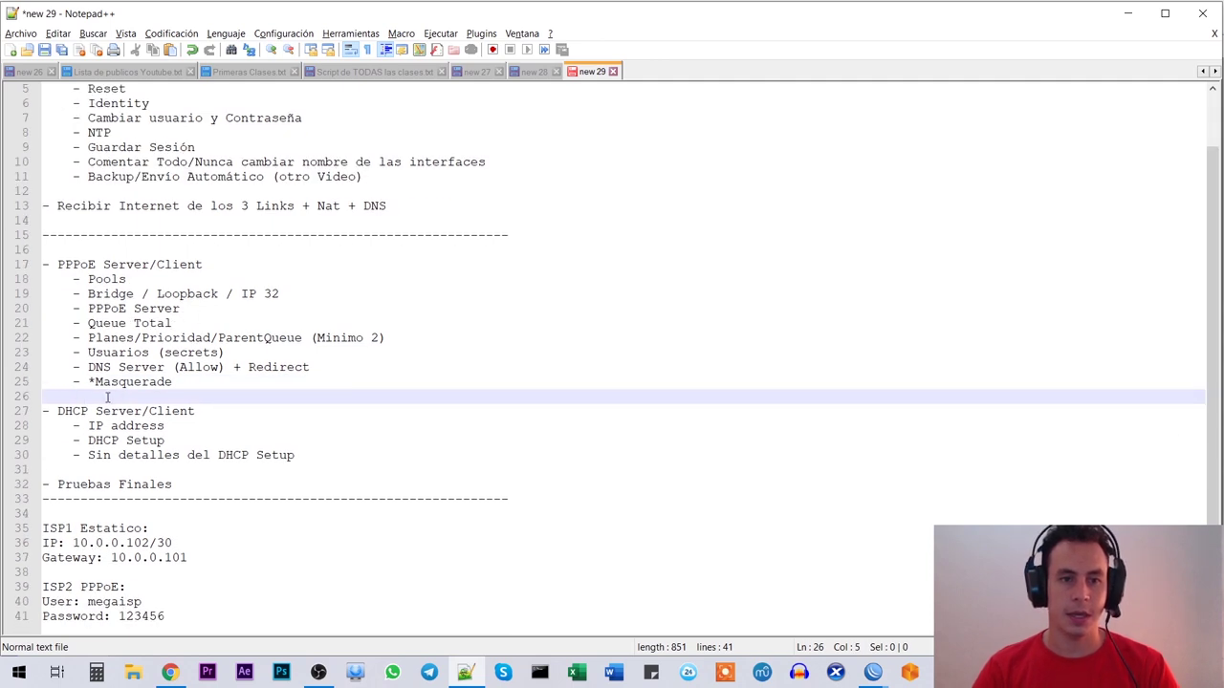
key(Home)
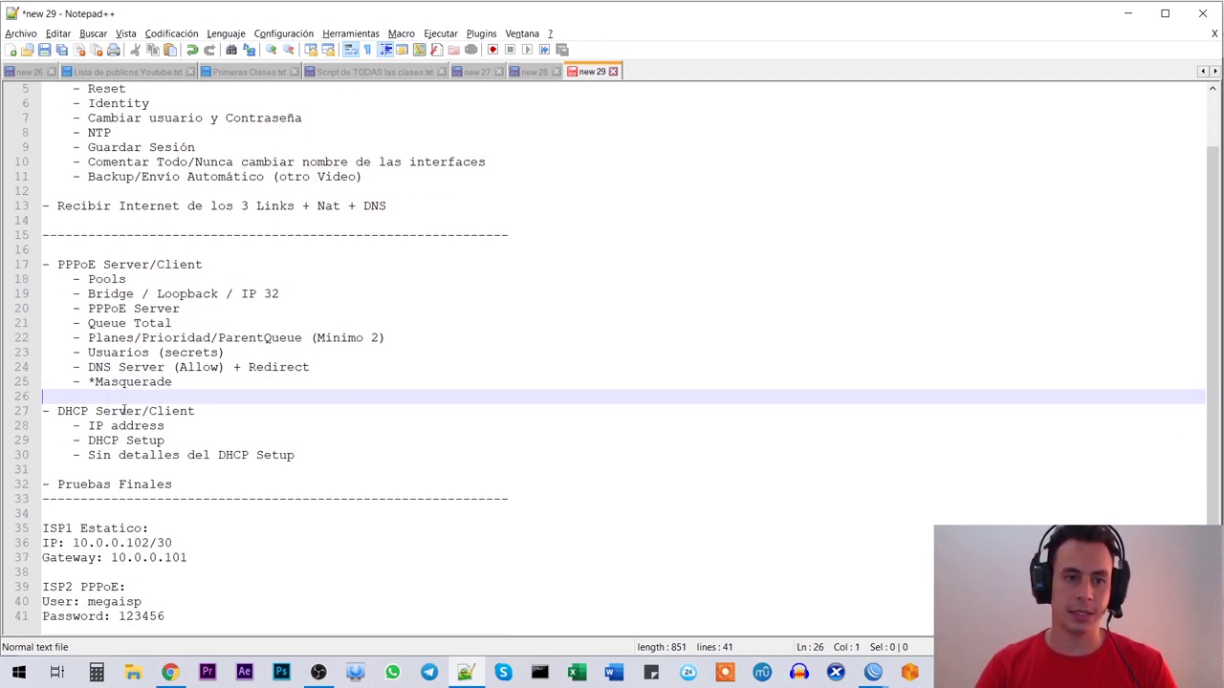
key(Return)
text(-----------)
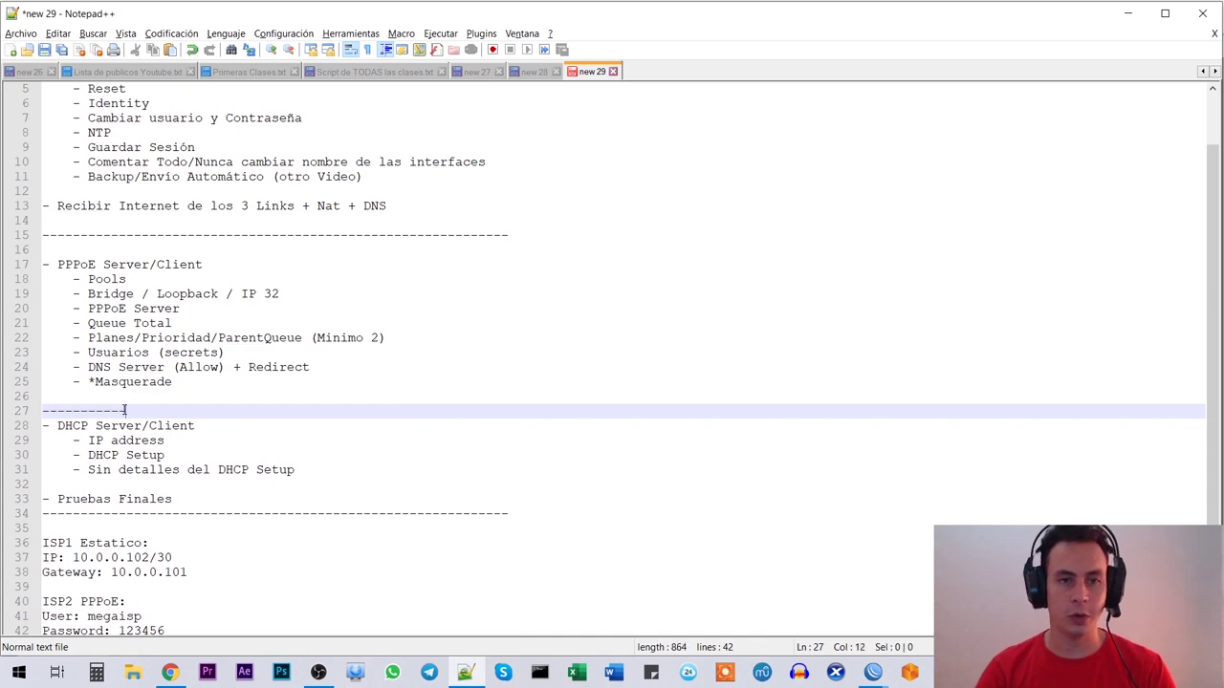
text(--------------------------------------------------)
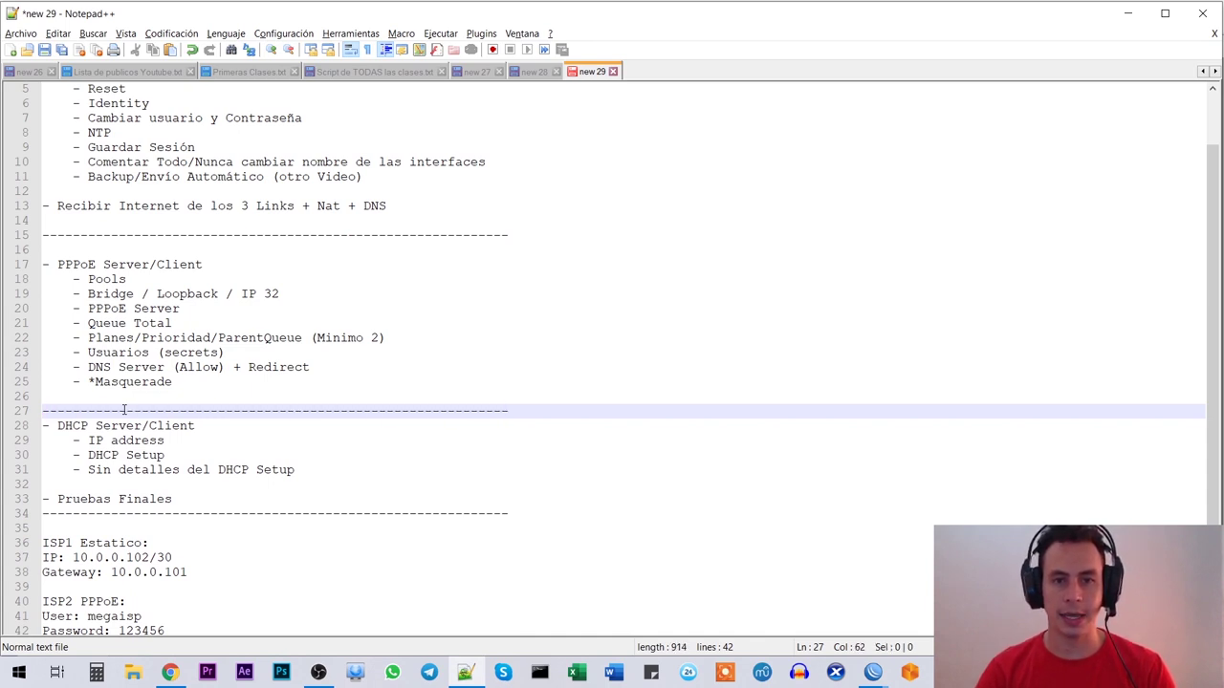
key(Return)
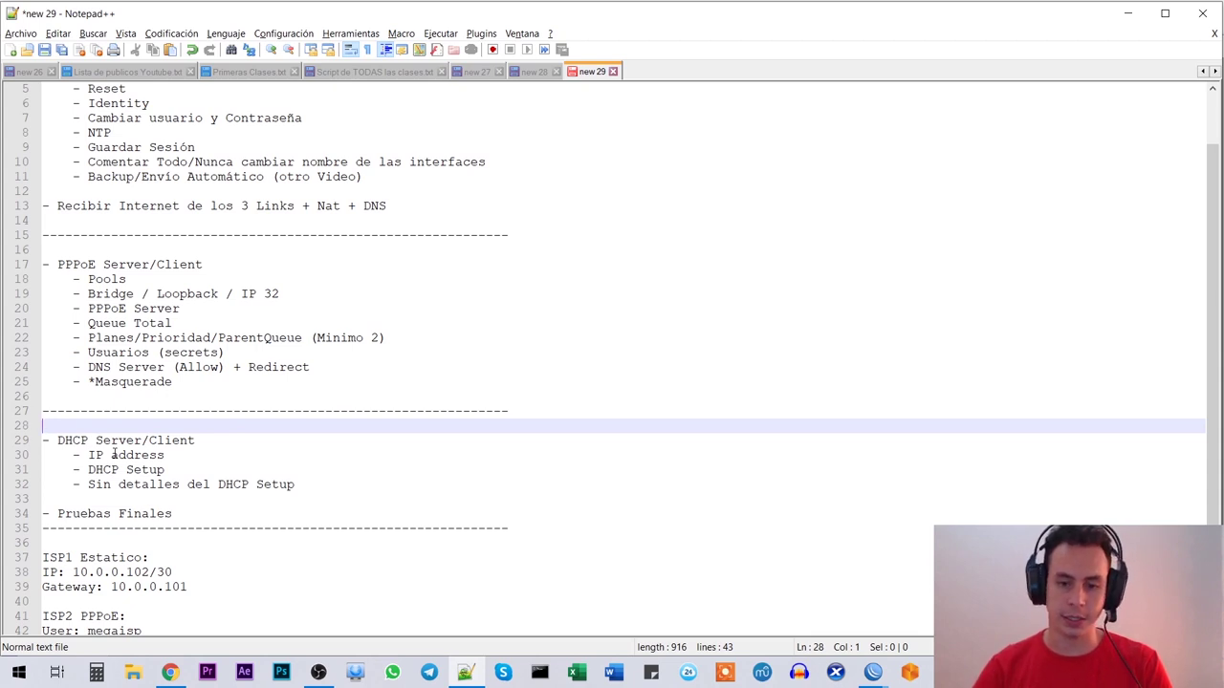
key(alt+Tab)
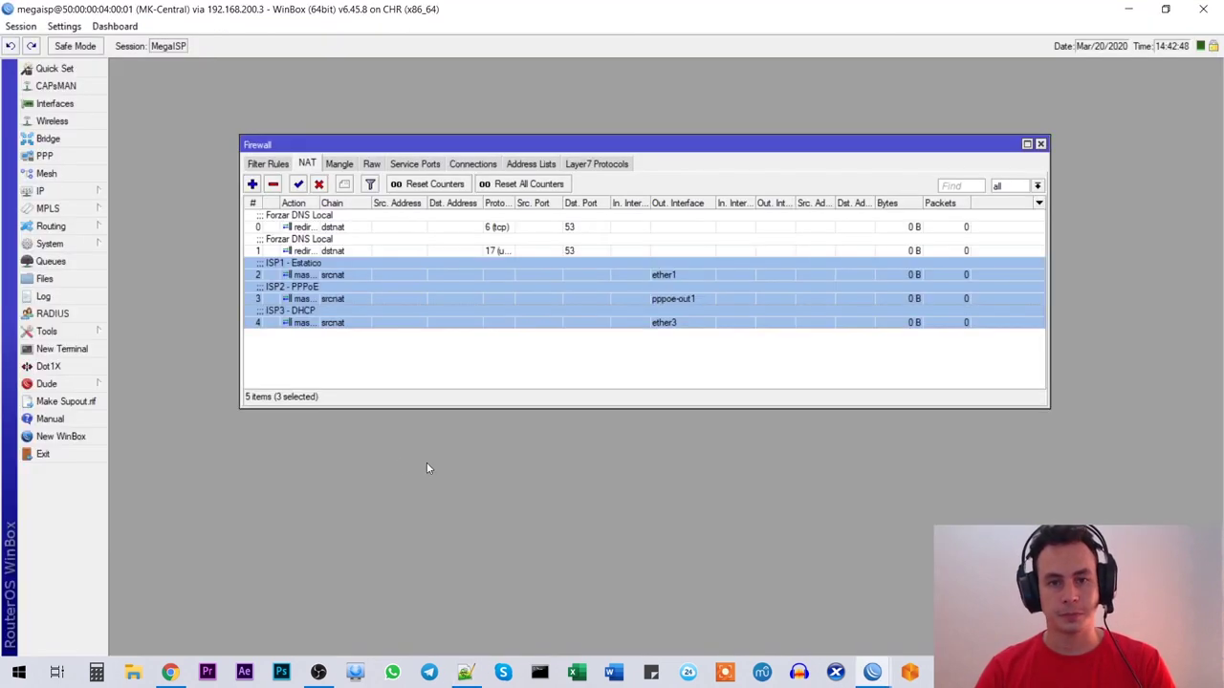
Step: In the EVE-NG topology, open Router_Cliente's console but cancel the external client prompt
click(169, 673)
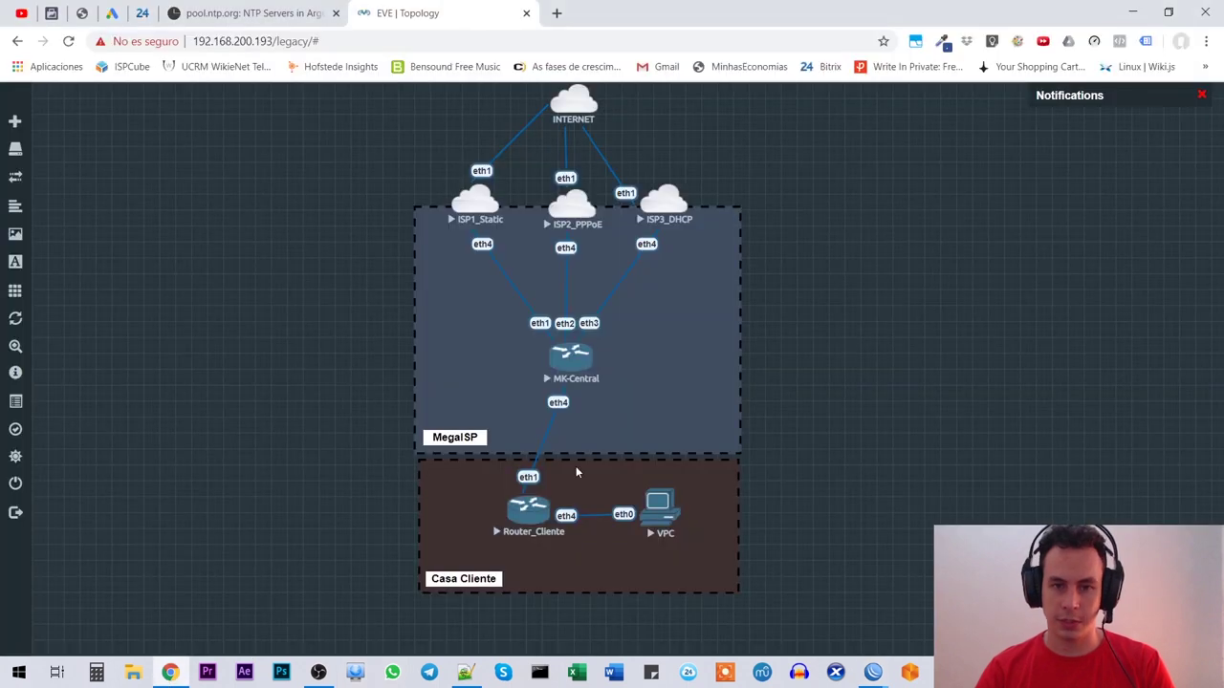
click(529, 511)
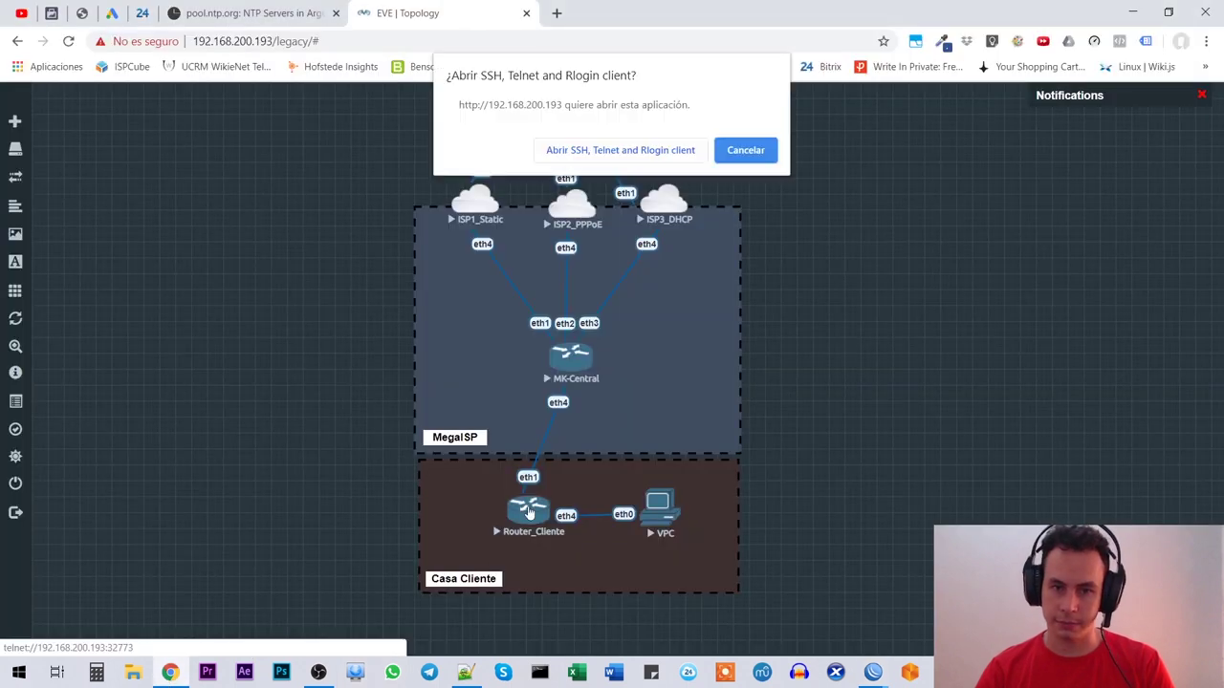
click(746, 150)
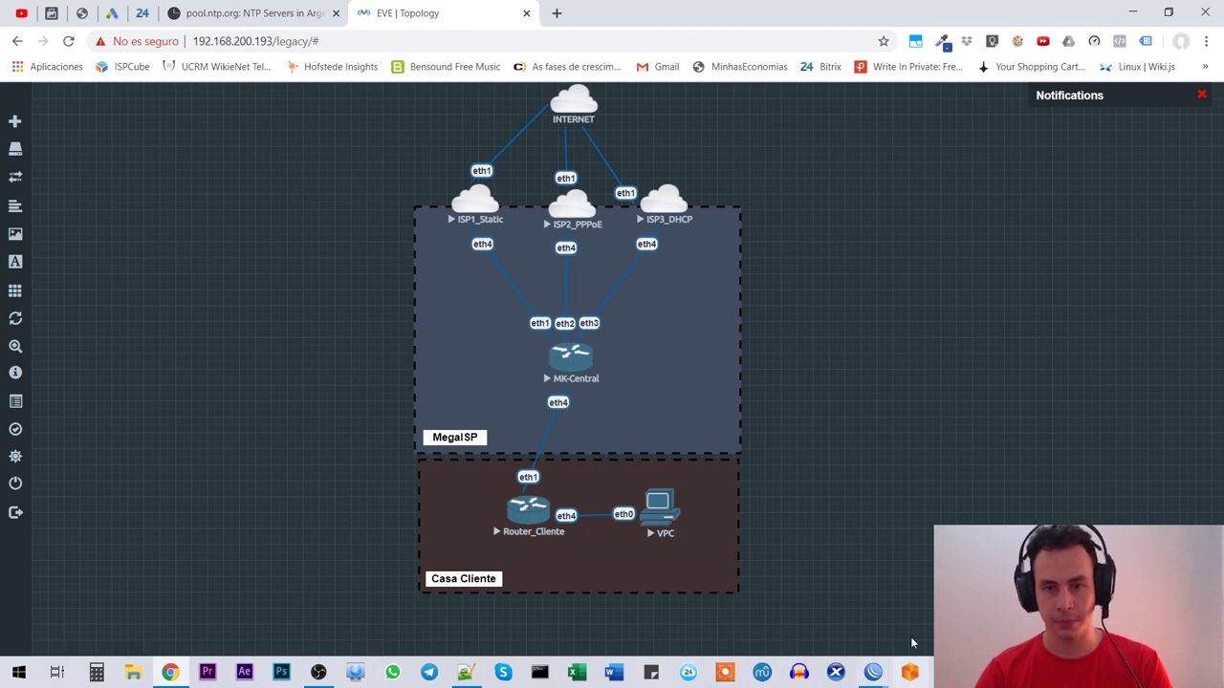
click(874, 673)
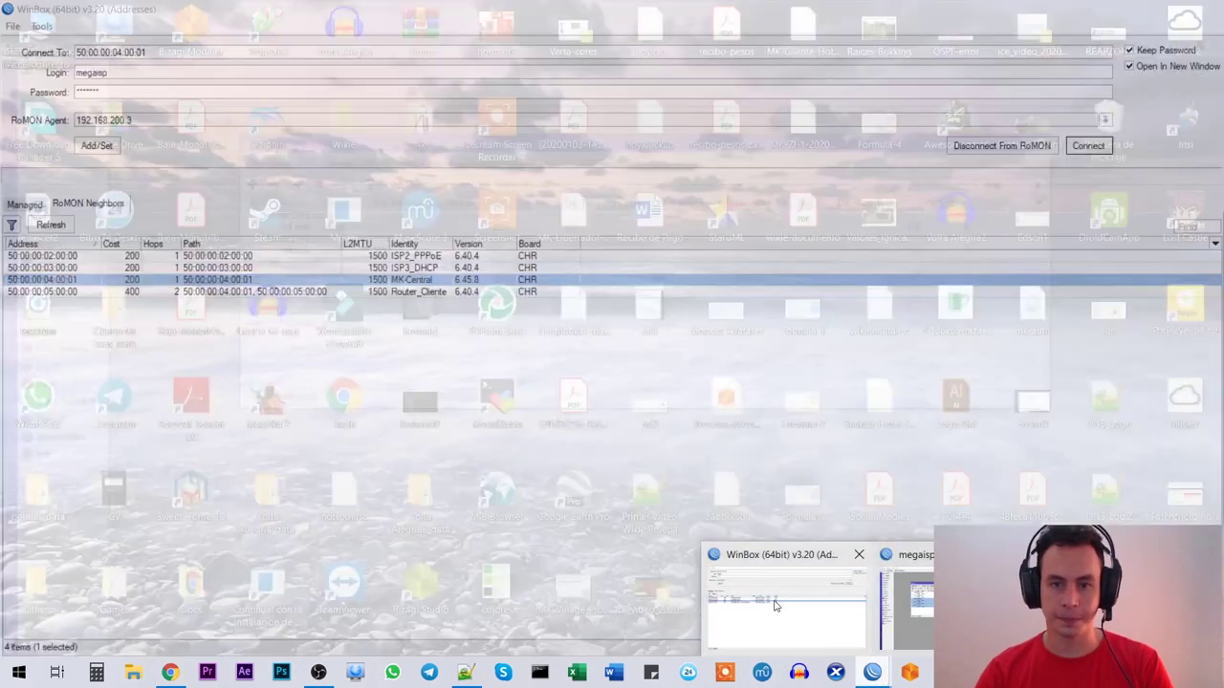
Step: Connect to Router_Cliente via RoMON as admin with a blank password
click(786, 602)
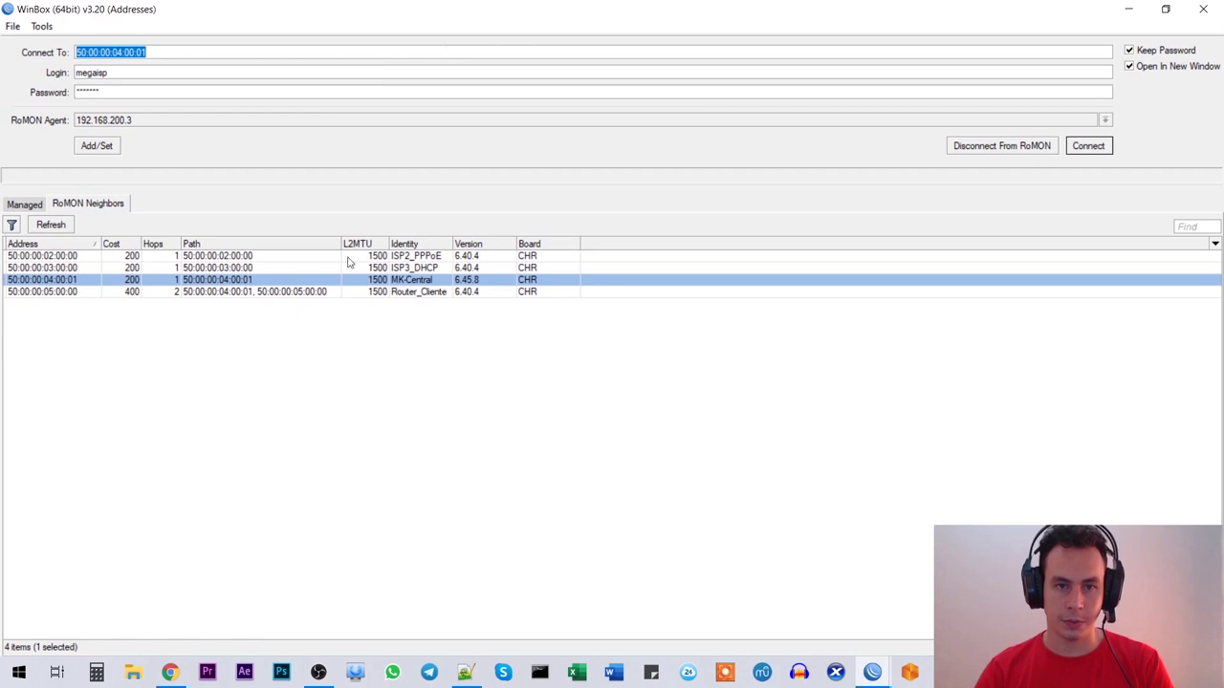
click(288, 294)
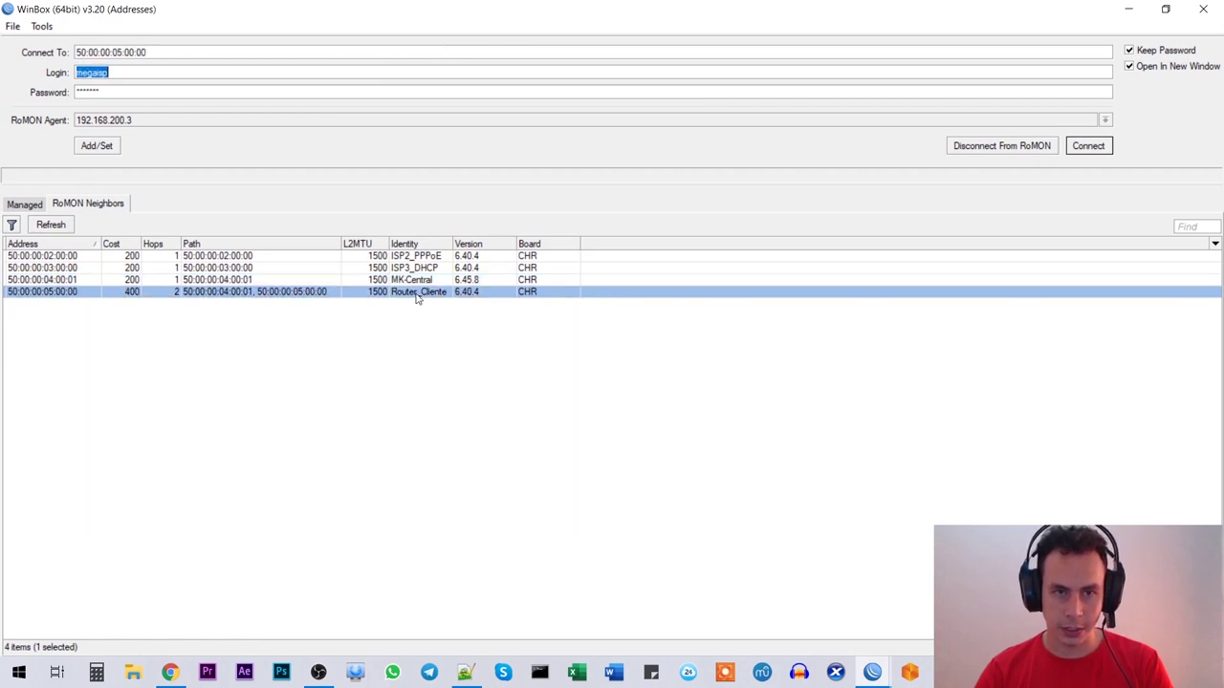
text(admin)
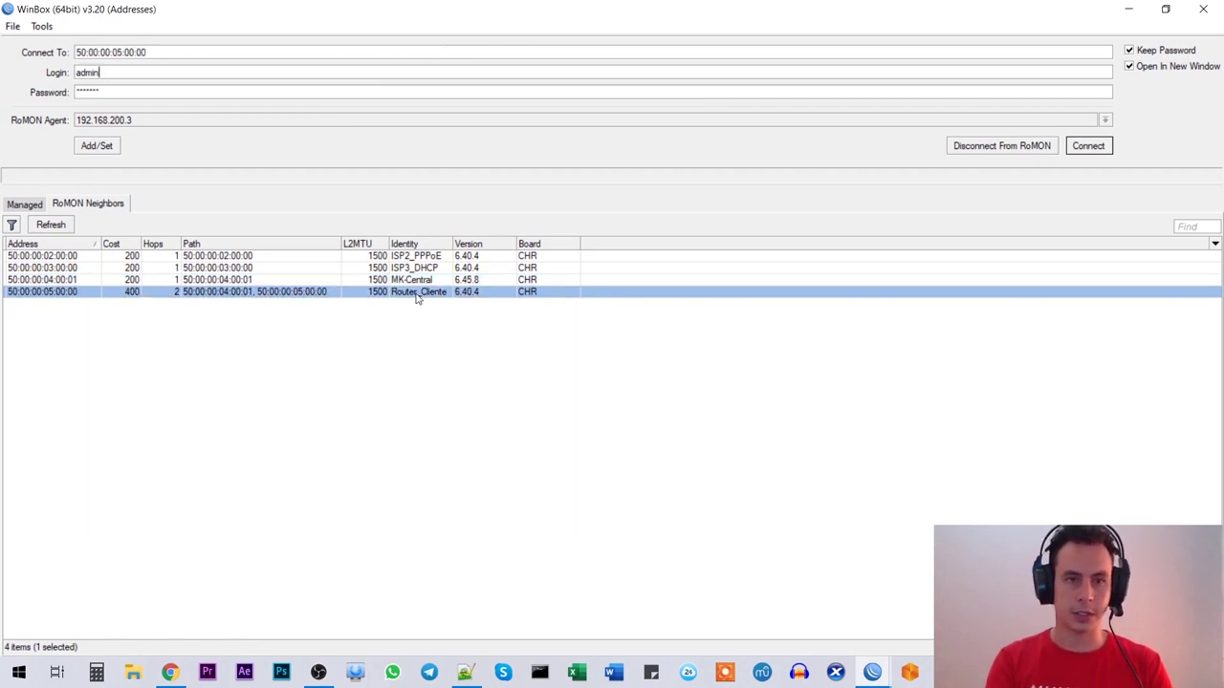
key(Tab)
key(BackSpace)
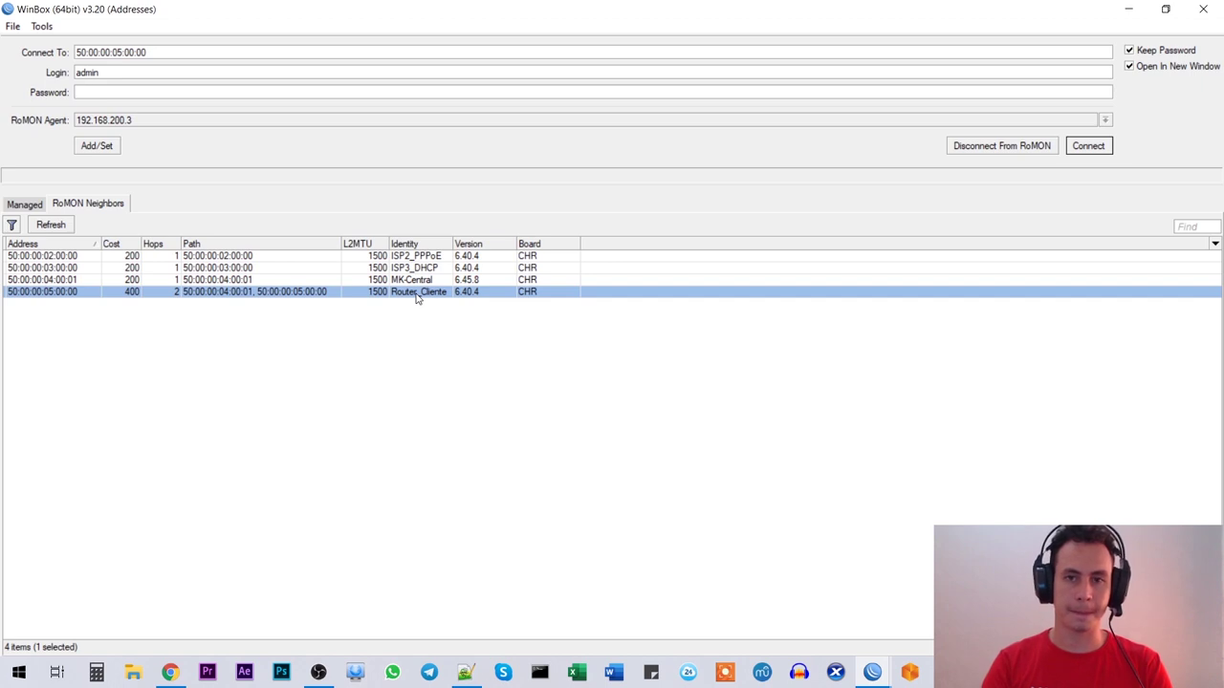
click(1097, 154)
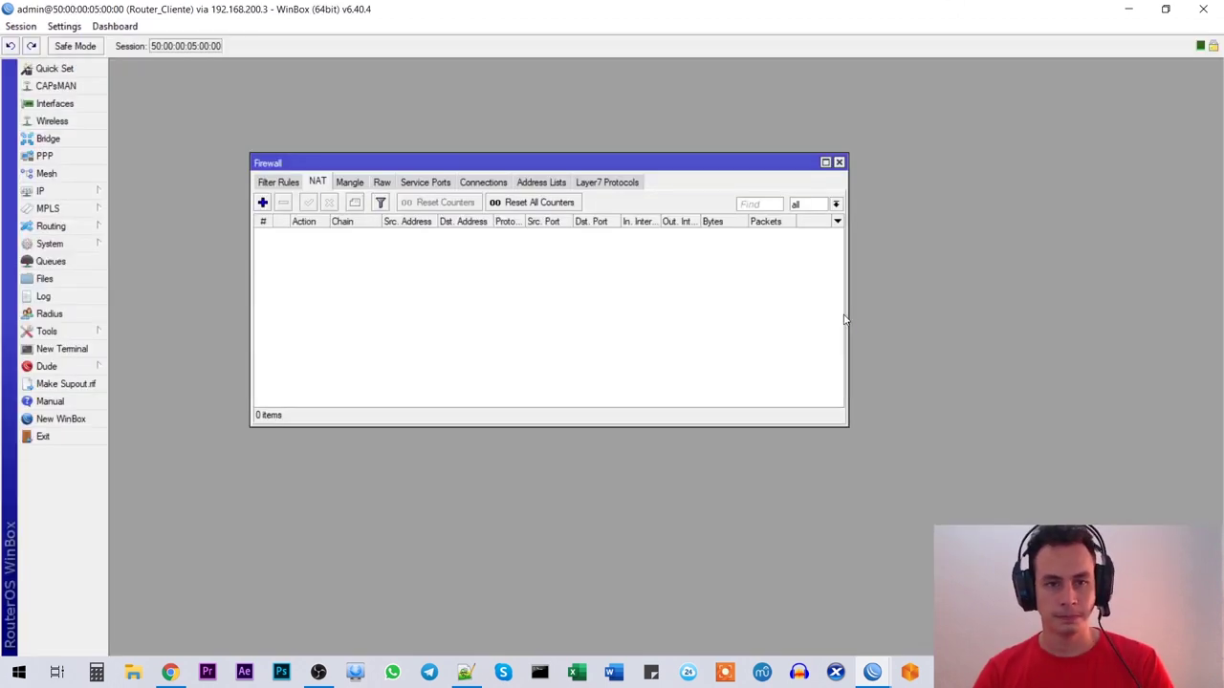
Step: Resize the Firewall window to check the empty NAT list, then close it
drag(436, 167, 466, 144)
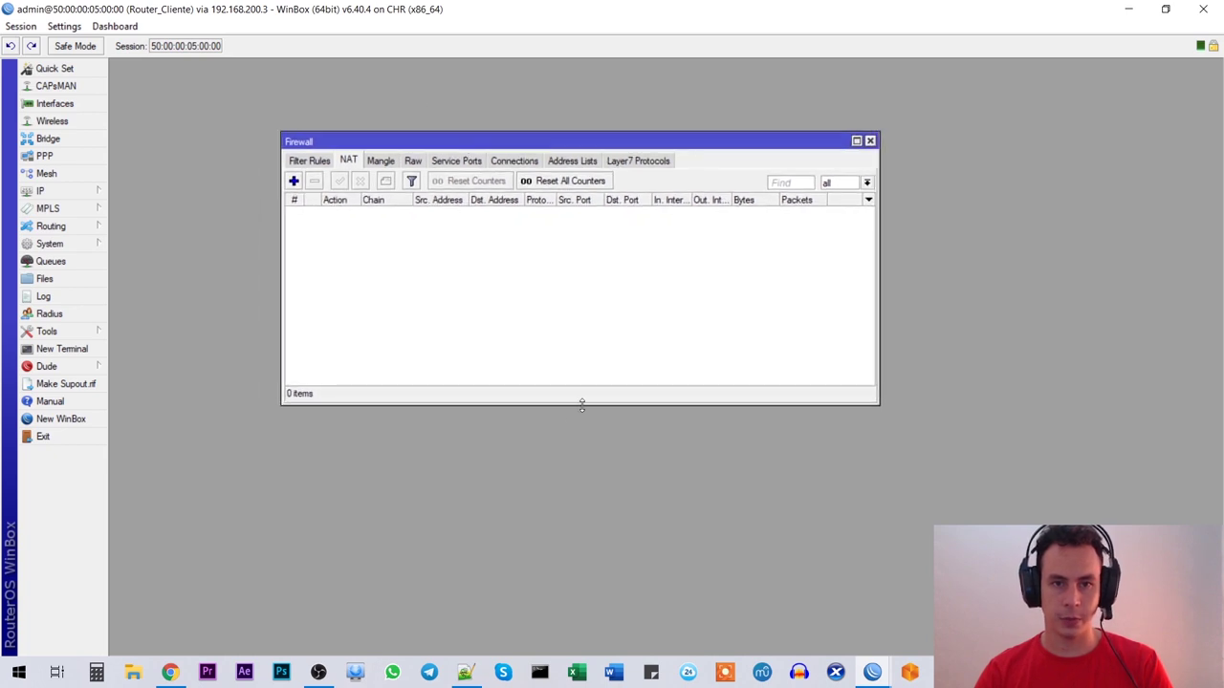
drag(525, 400, 507, 442)
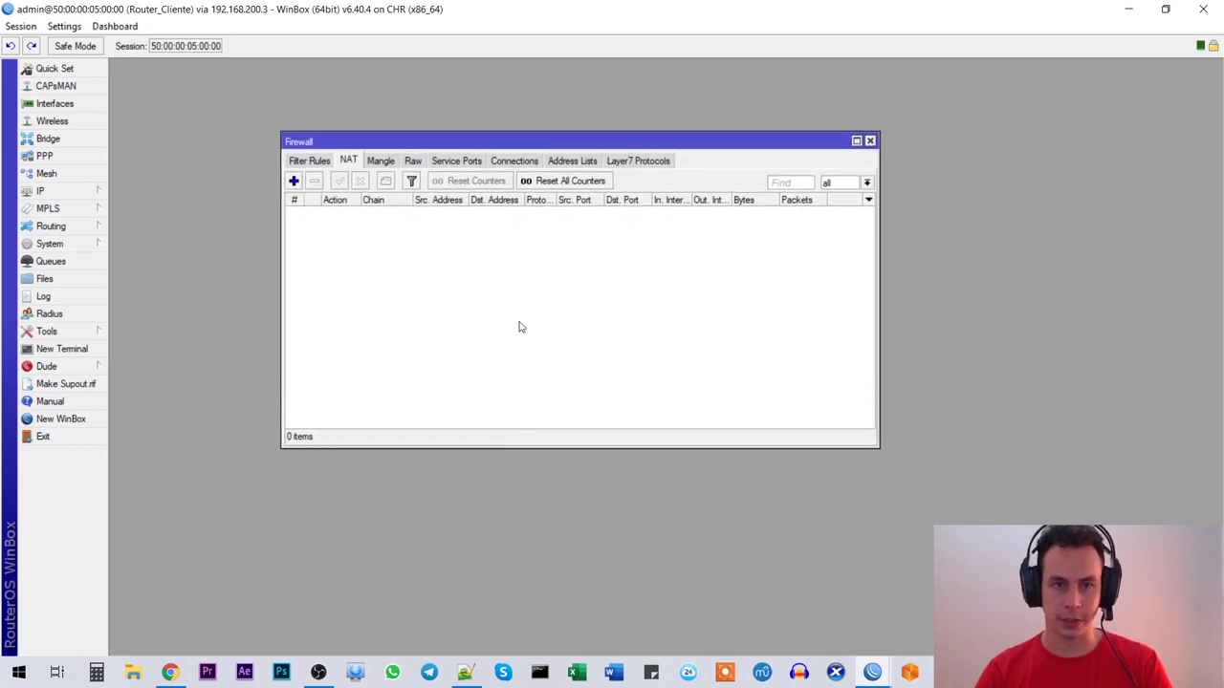
drag(508, 141, 476, 140)
click(837, 139)
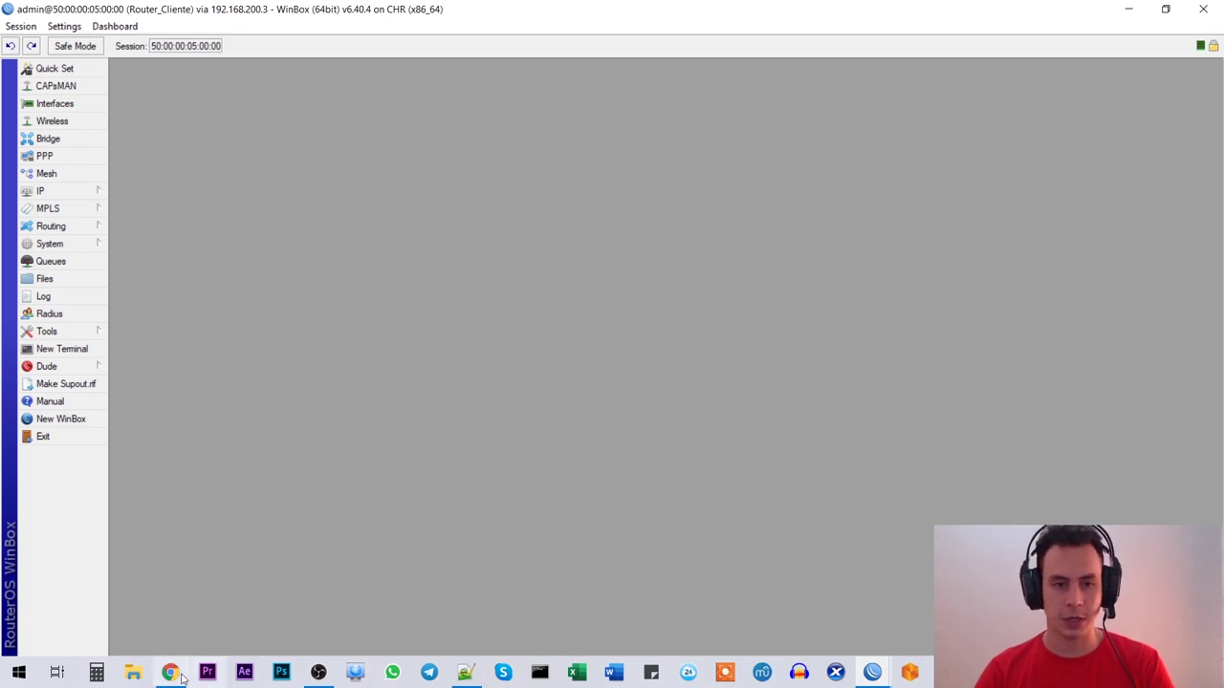
Step: Highlight the IP address item in the Notepad++ class notes
click(465, 672)
drag(173, 456, 87, 455)
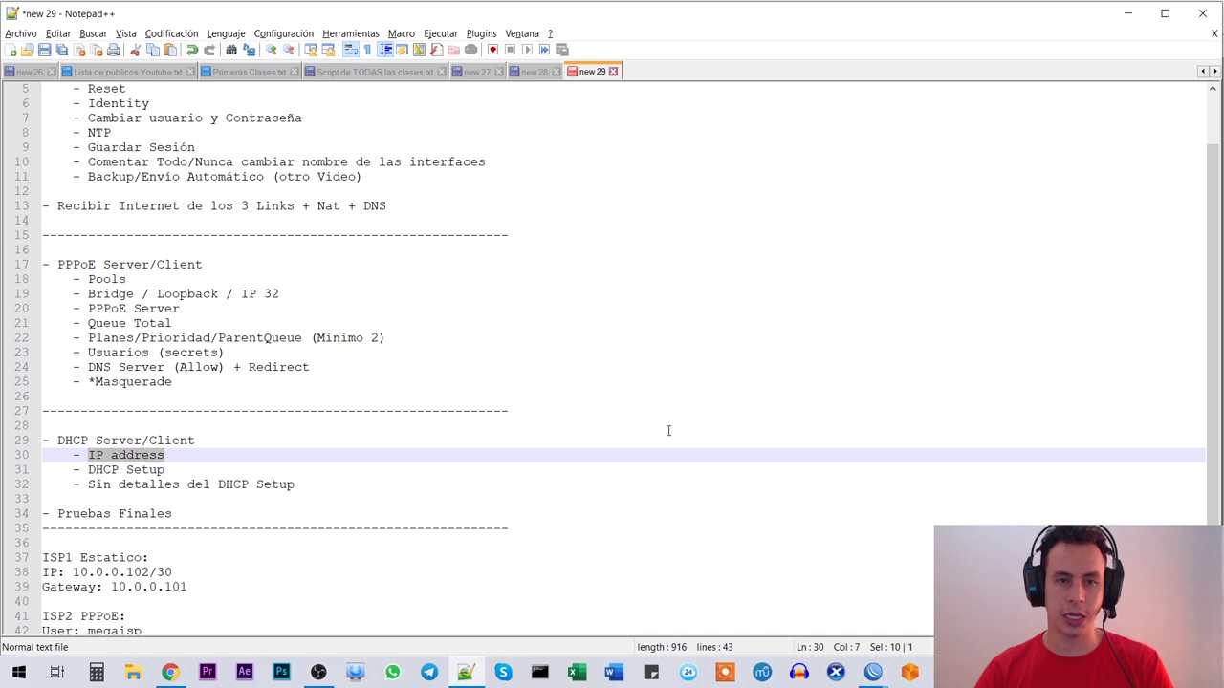
key(alt+Tab)
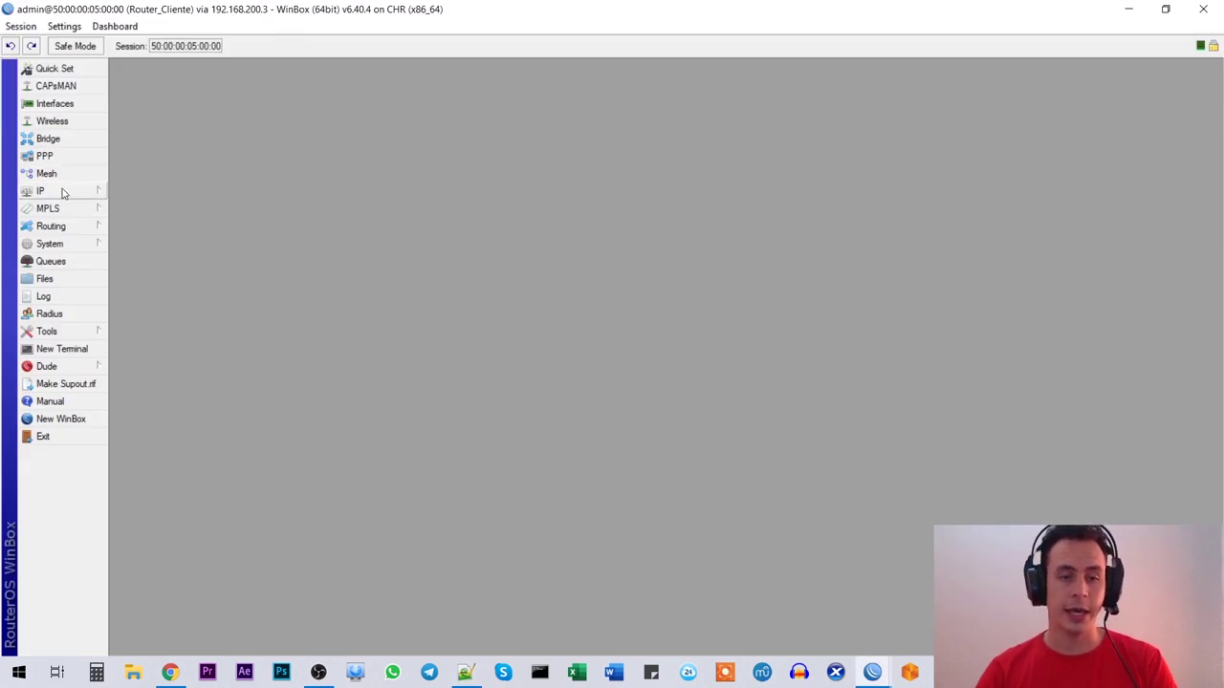
click(169, 672)
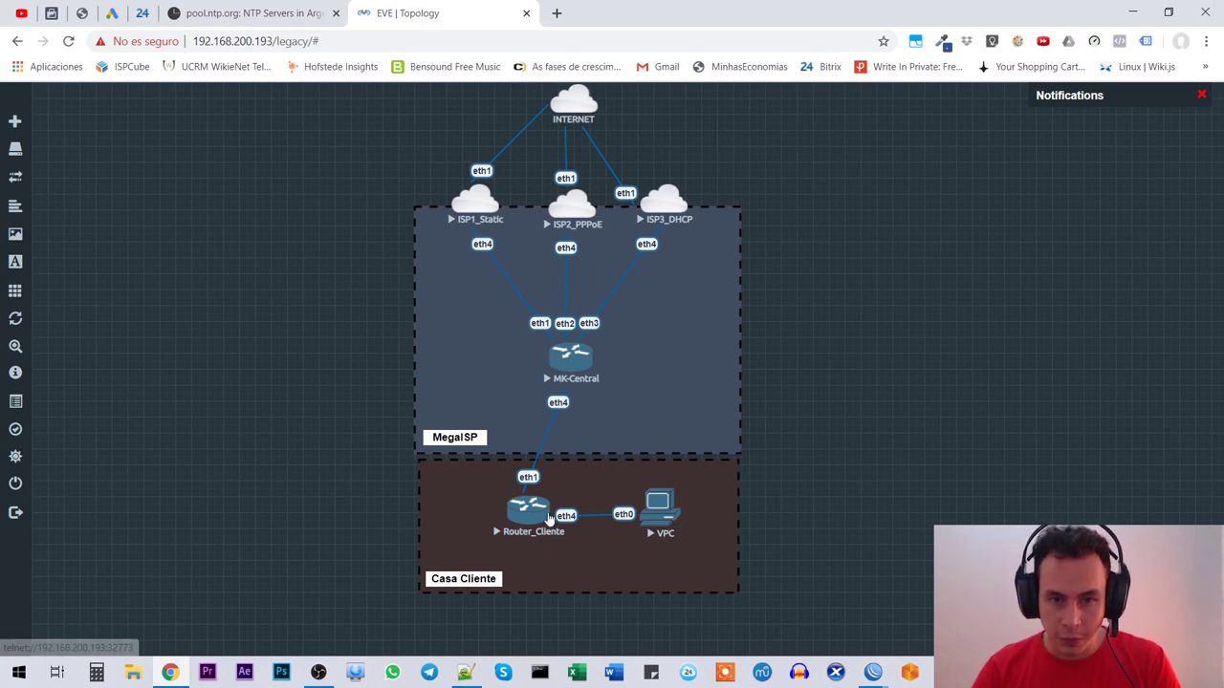
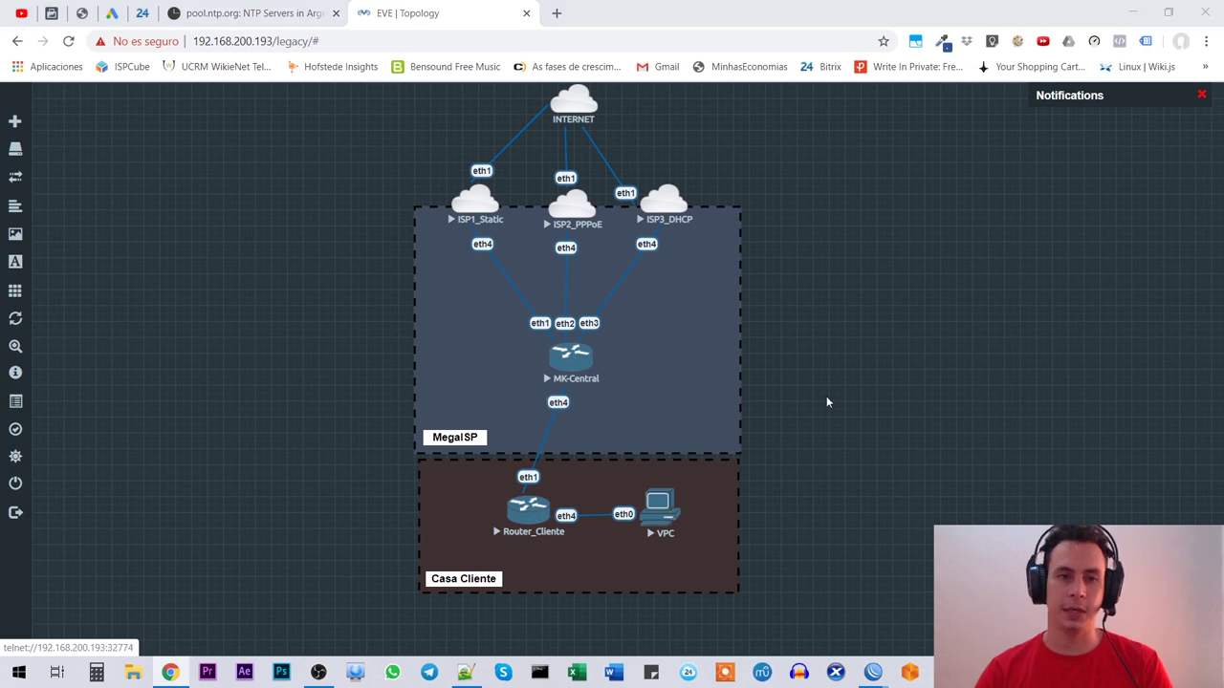
Step: On the customer router, add a new IP address 192.168.100.1/24 on interface ether4
key(alt+Tab)
click(60, 194)
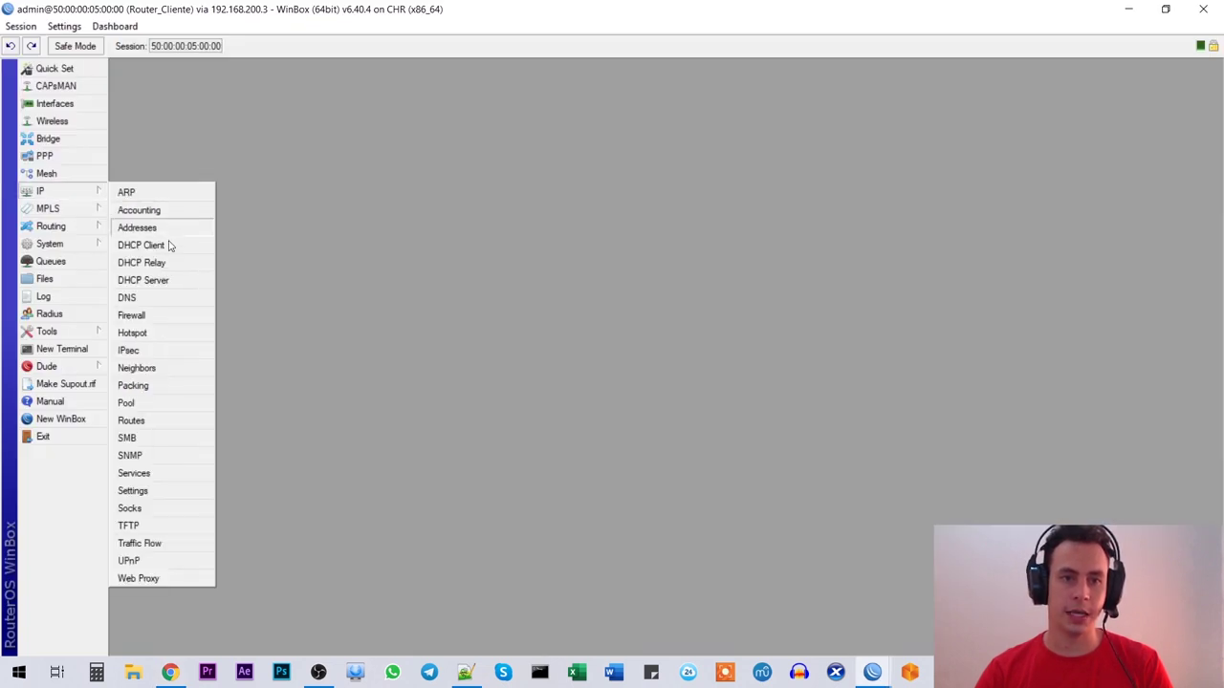
click(162, 234)
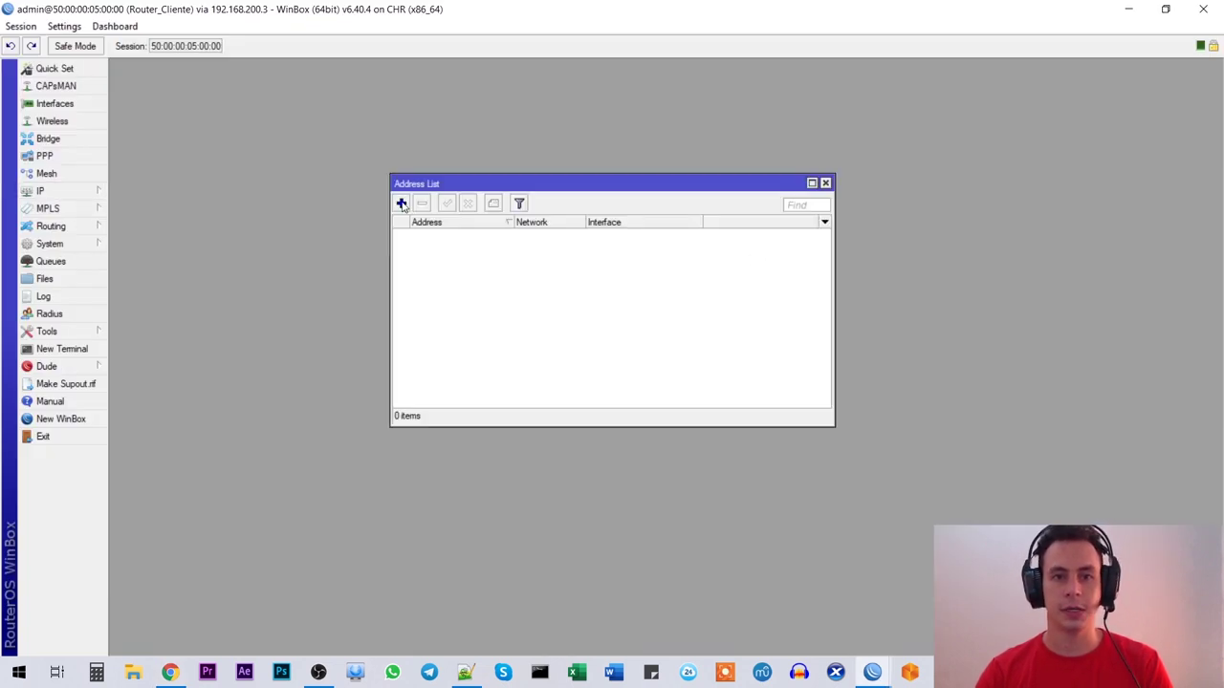
click(402, 203)
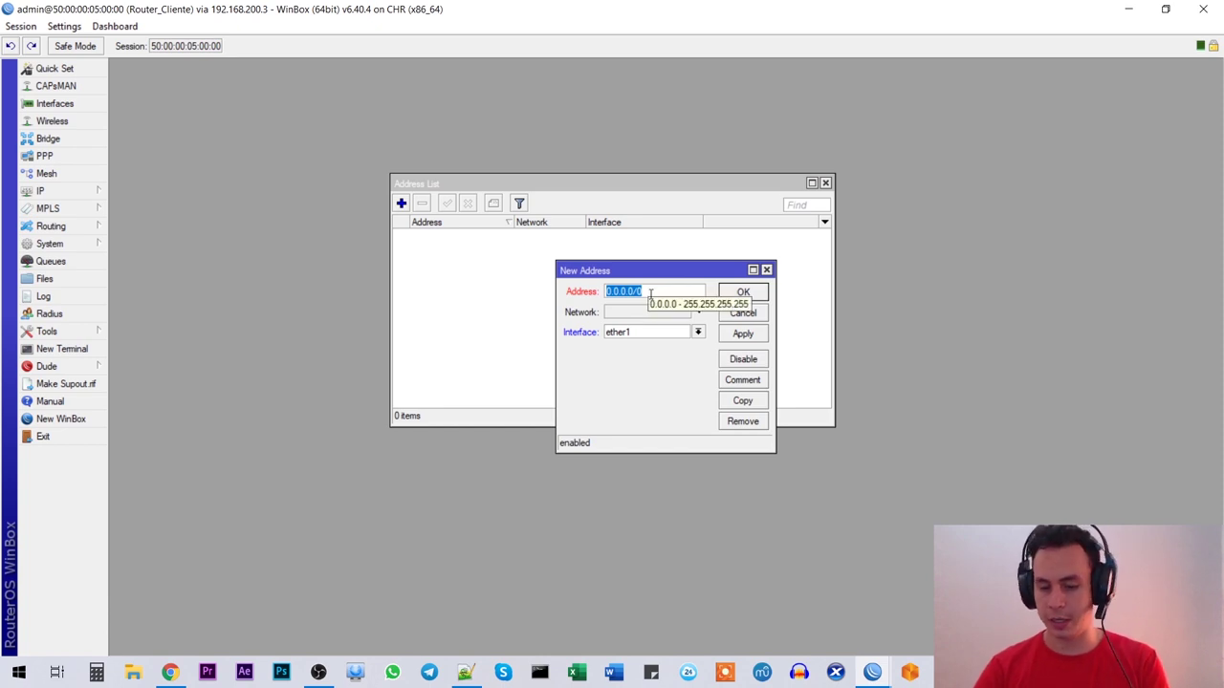
text(192.168)
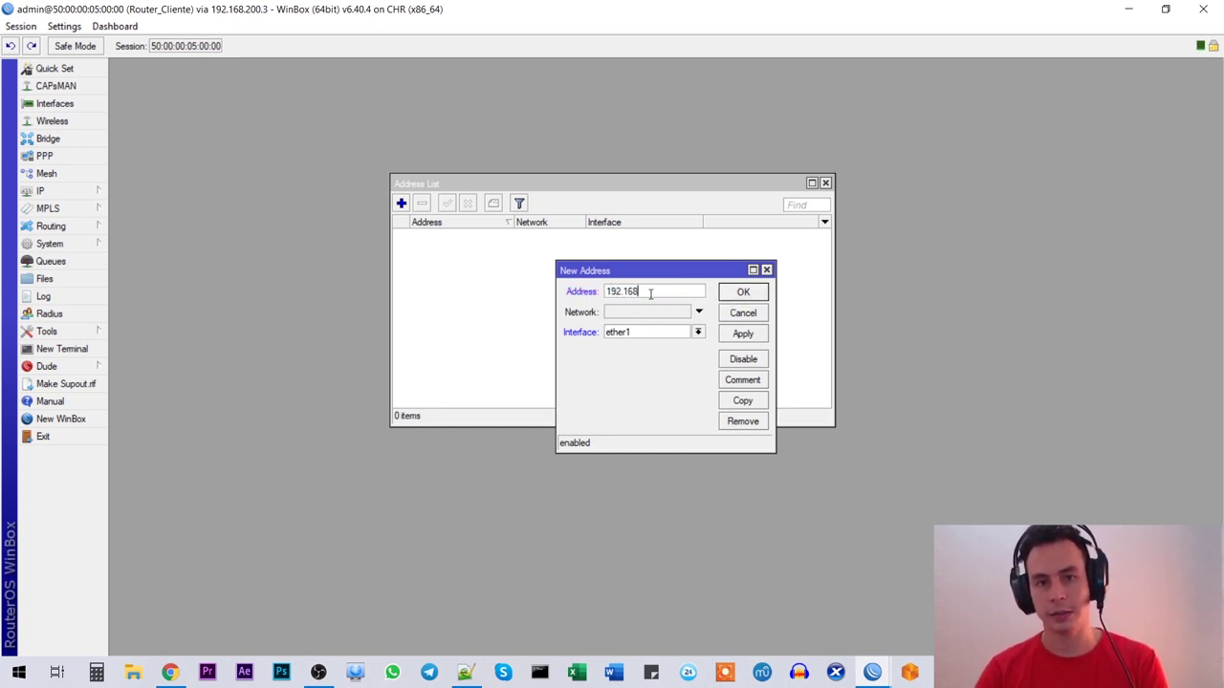
text(.100.1/24)
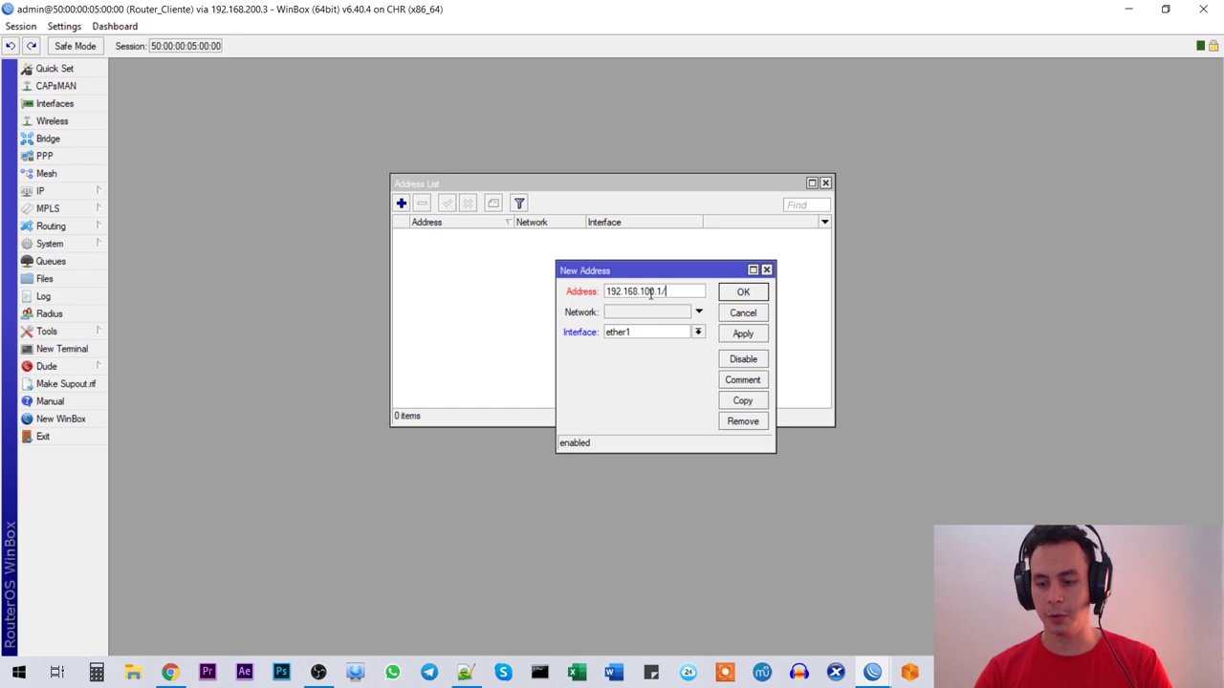
click(664, 333)
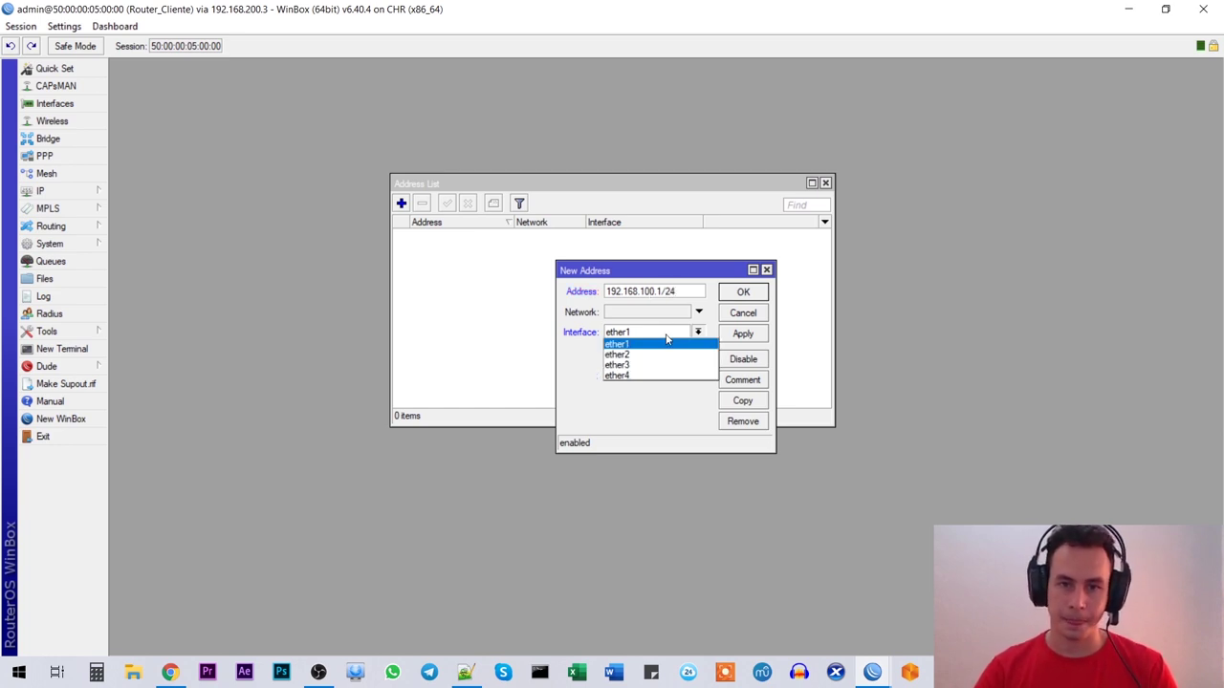
click(627, 377)
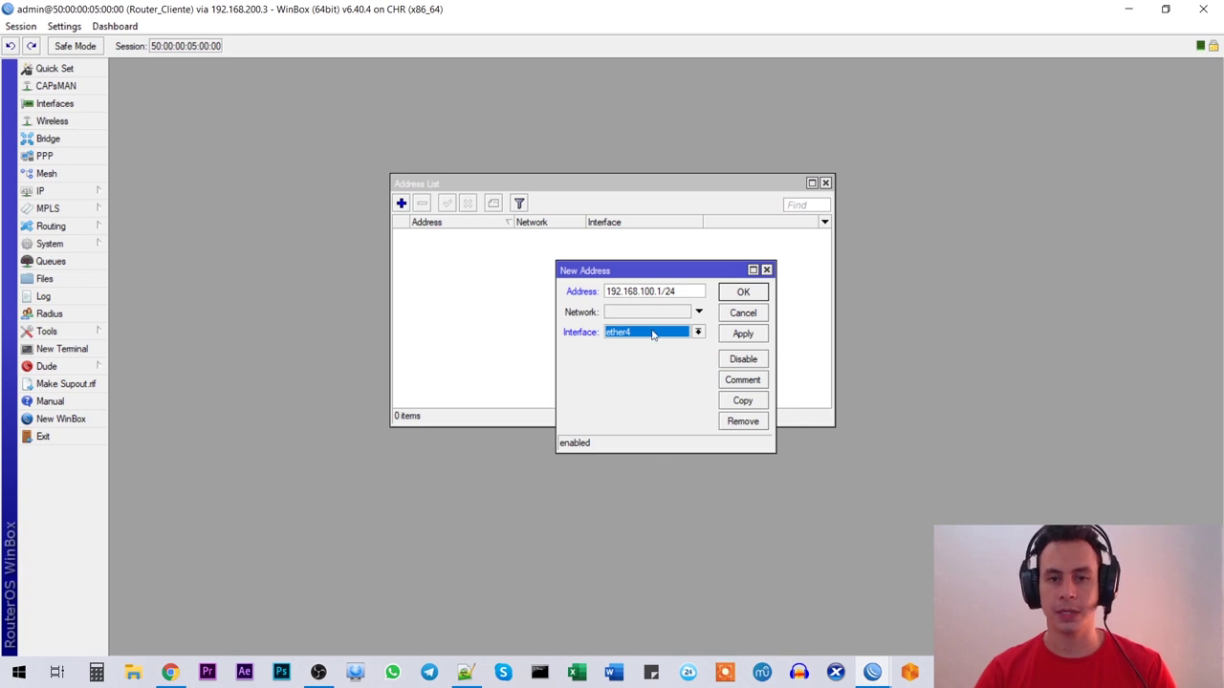
Step: Comment the address 'DHCP Lan', save it and close the address list
click(170, 672)
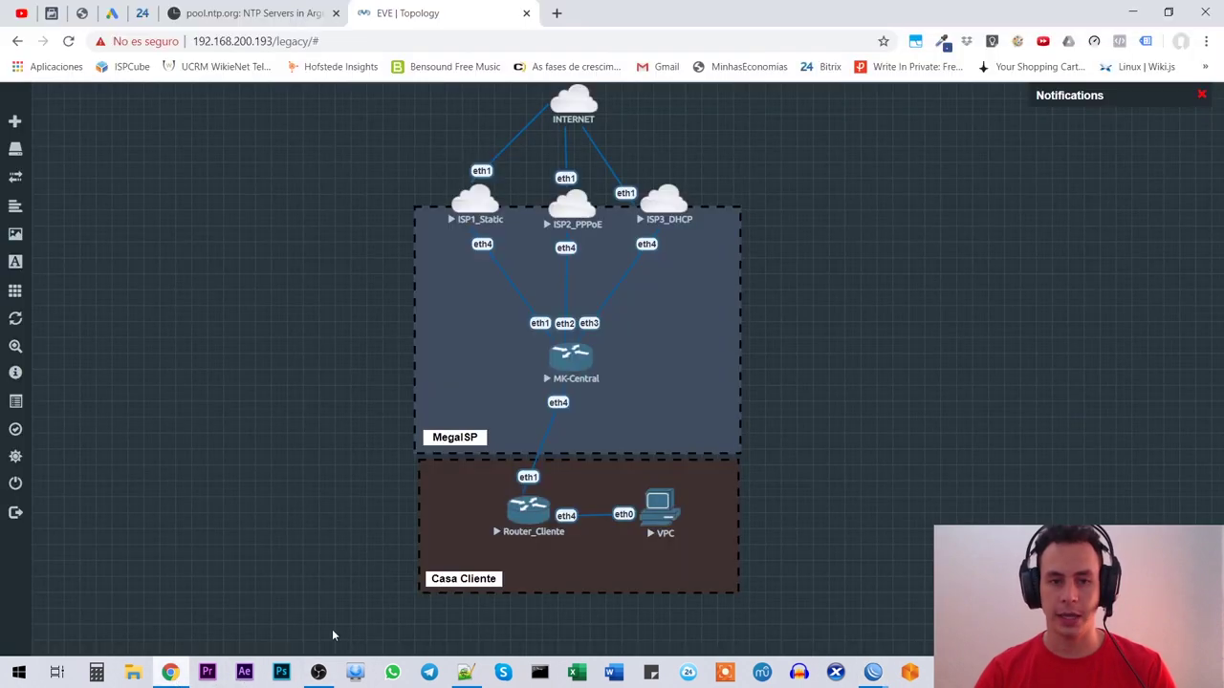
key(alt+Tab)
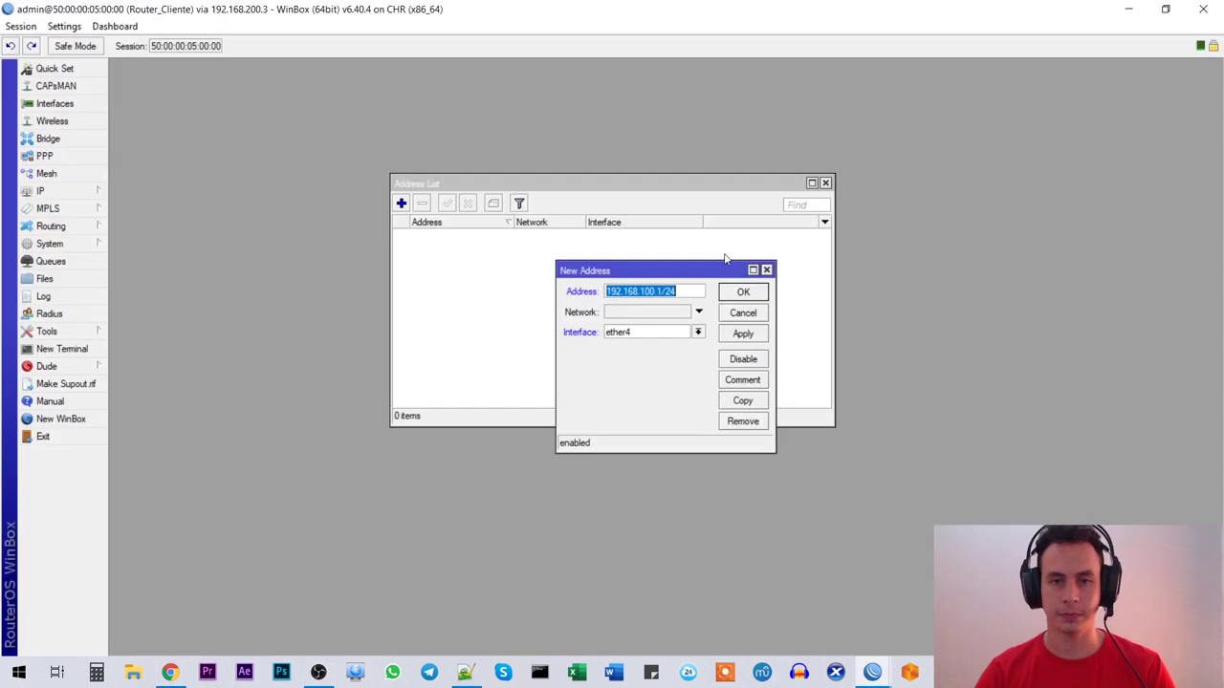
click(745, 381)
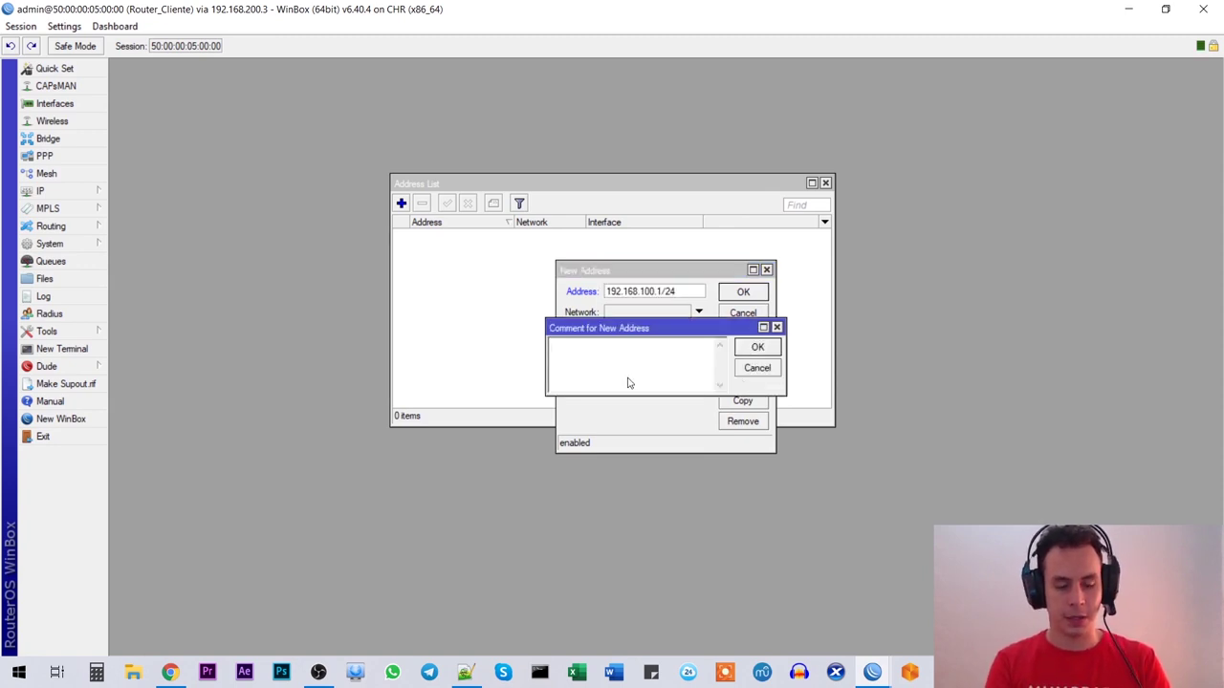
text(DHC)
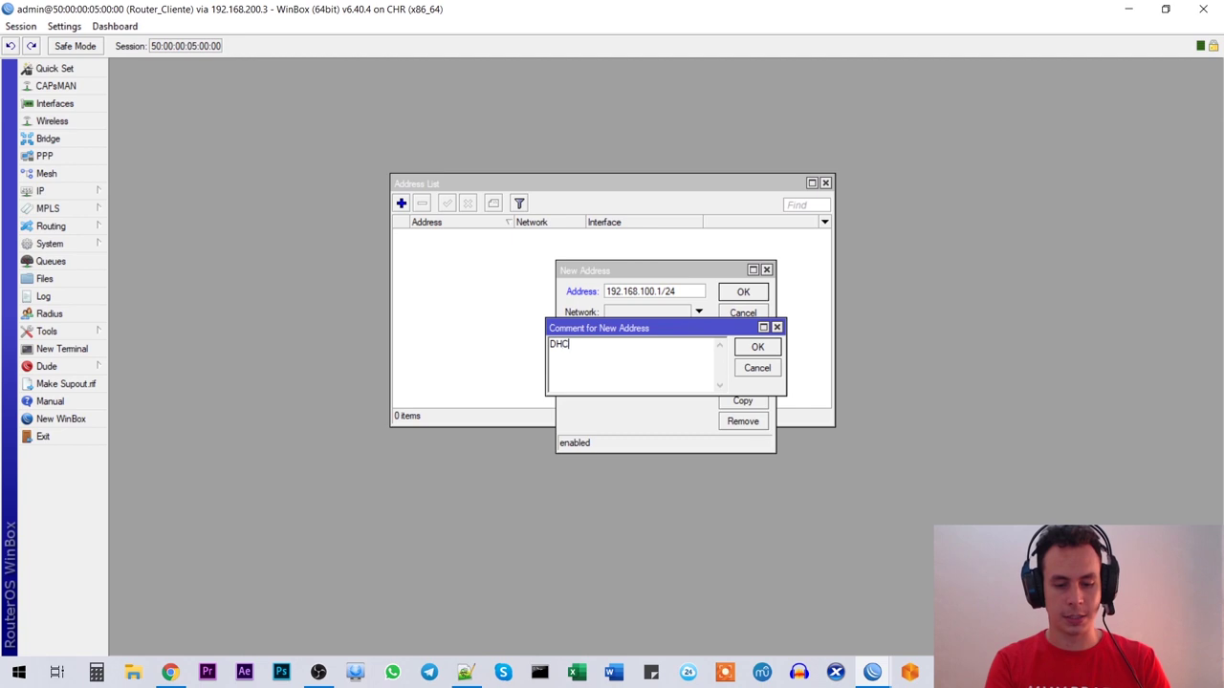
text(P Lan)
key(Return)
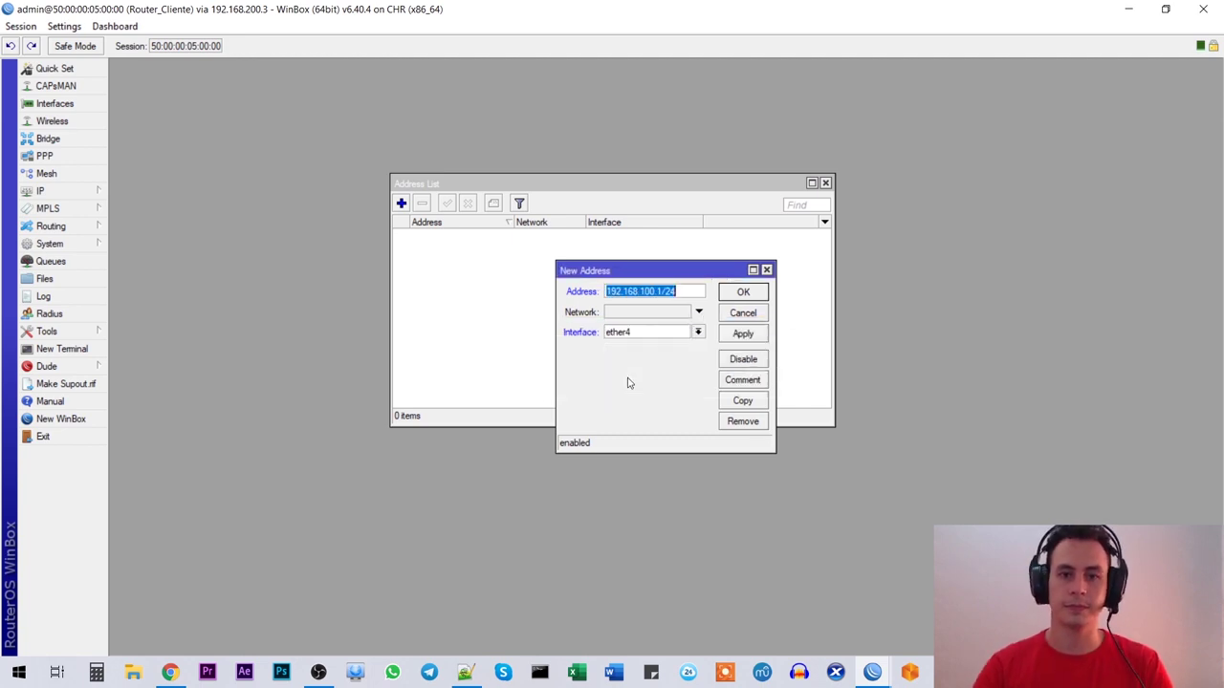
click(740, 294)
click(444, 247)
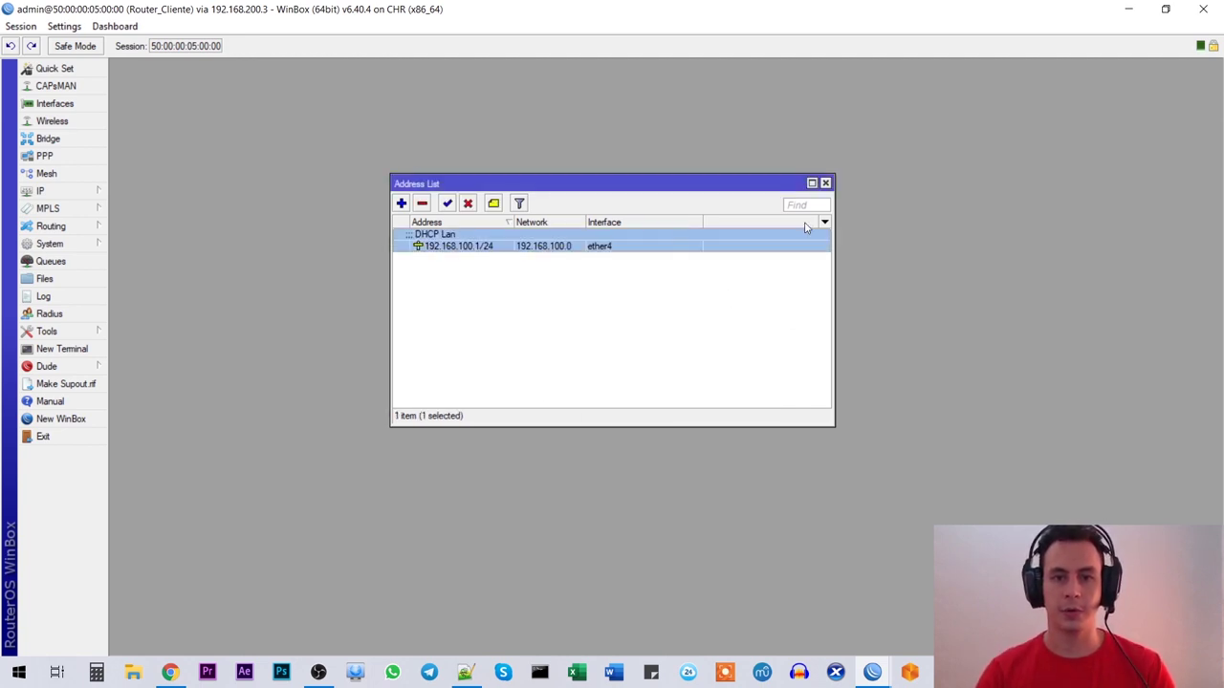
click(825, 182)
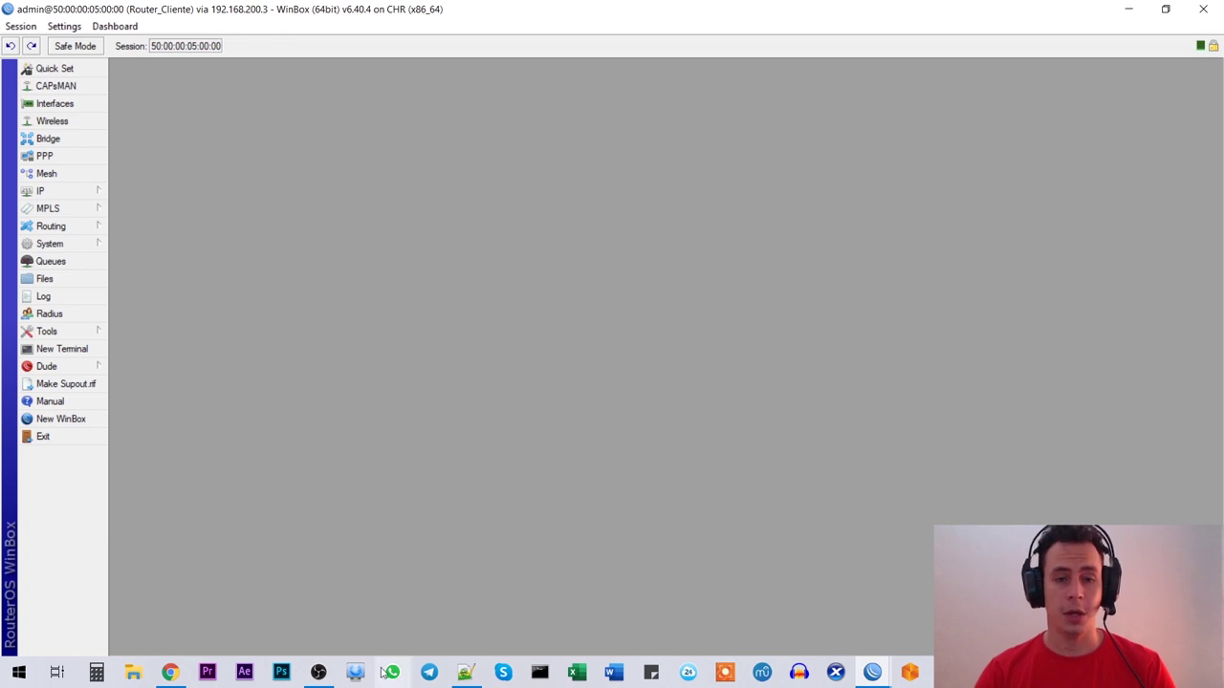
Step: Launch the DHCP Setup wizard and choose ether4 as the DHCP server interface
click(464, 672)
triple_click(156, 470)
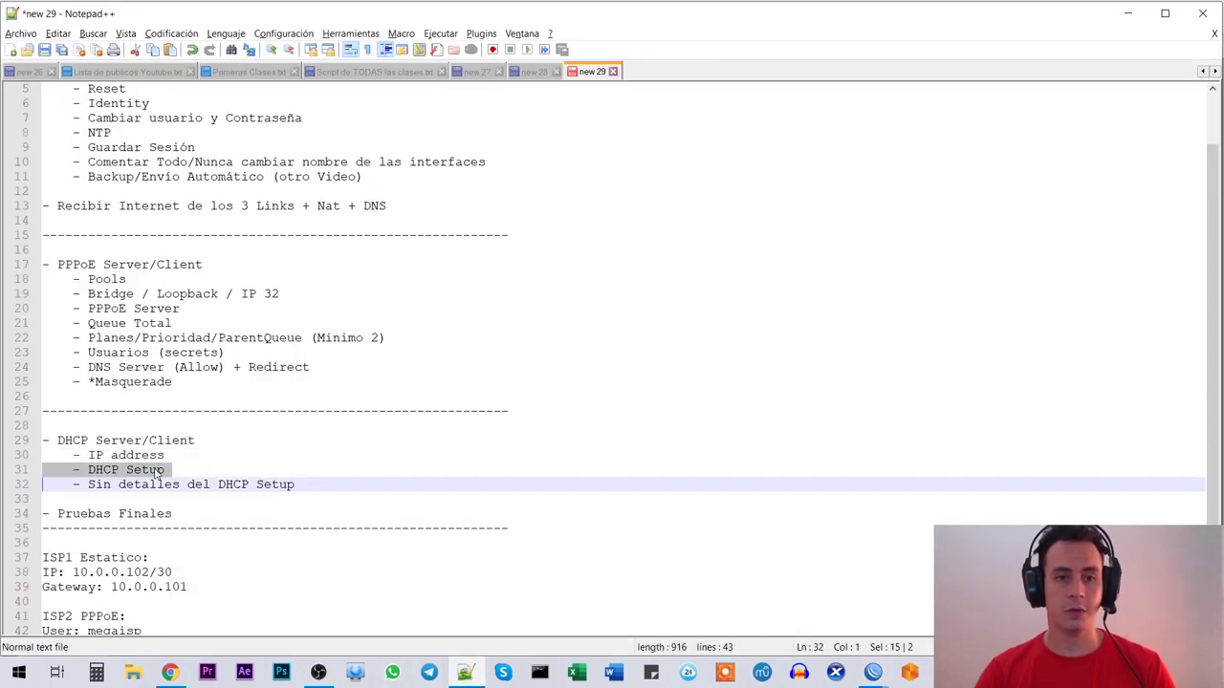
key(alt+Tab)
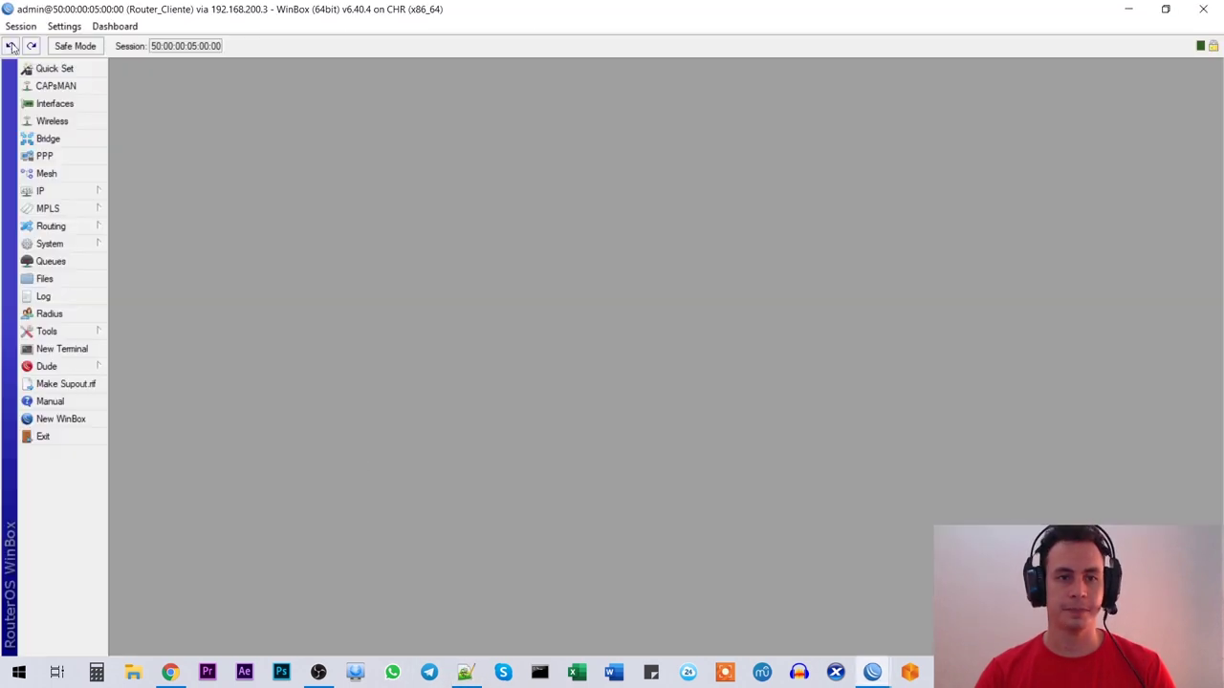
click(79, 195)
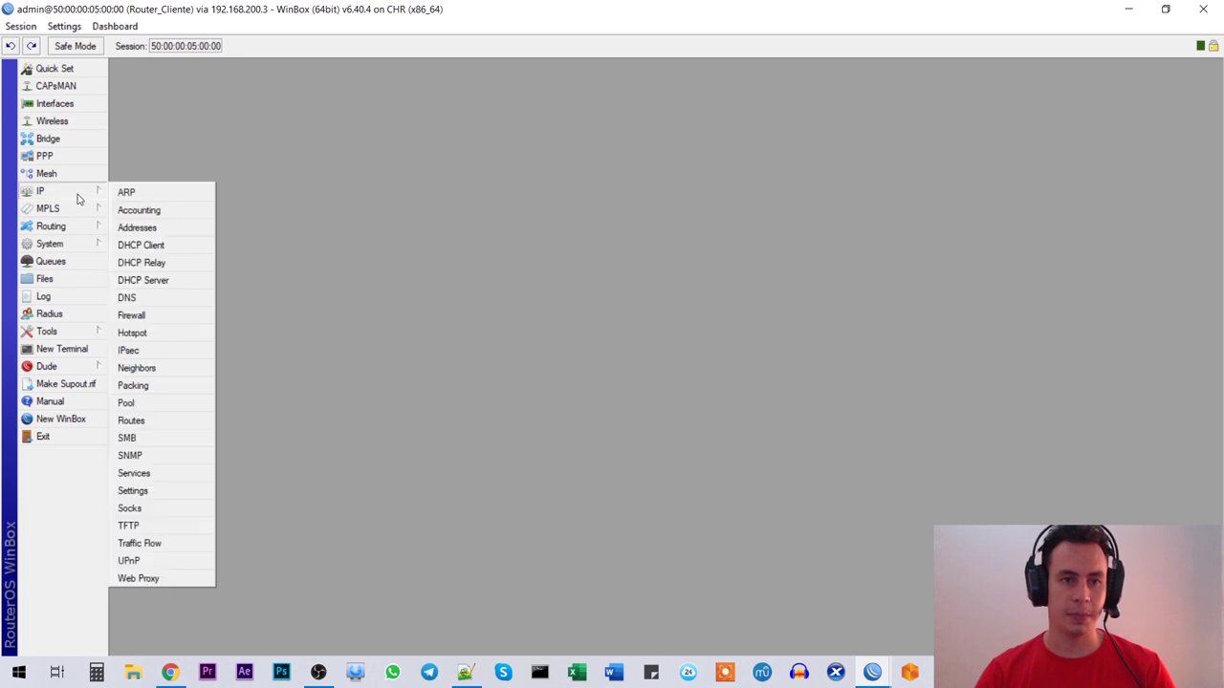
click(144, 280)
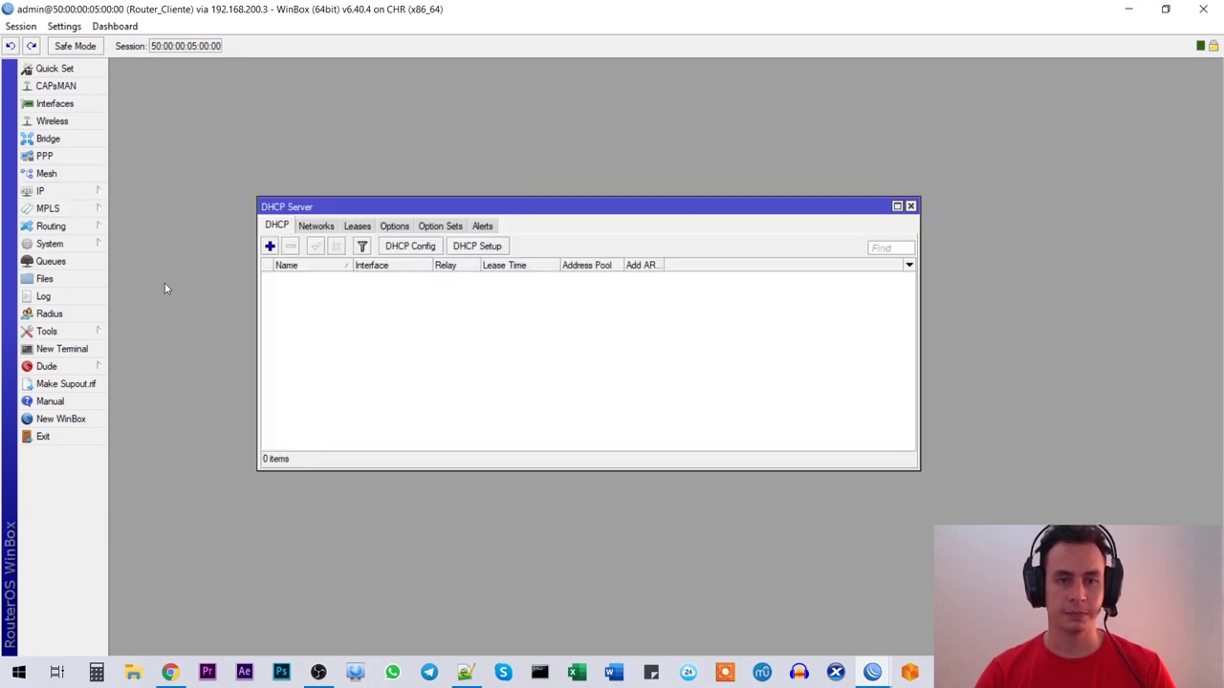
click(485, 254)
drag(471, 346, 425, 271)
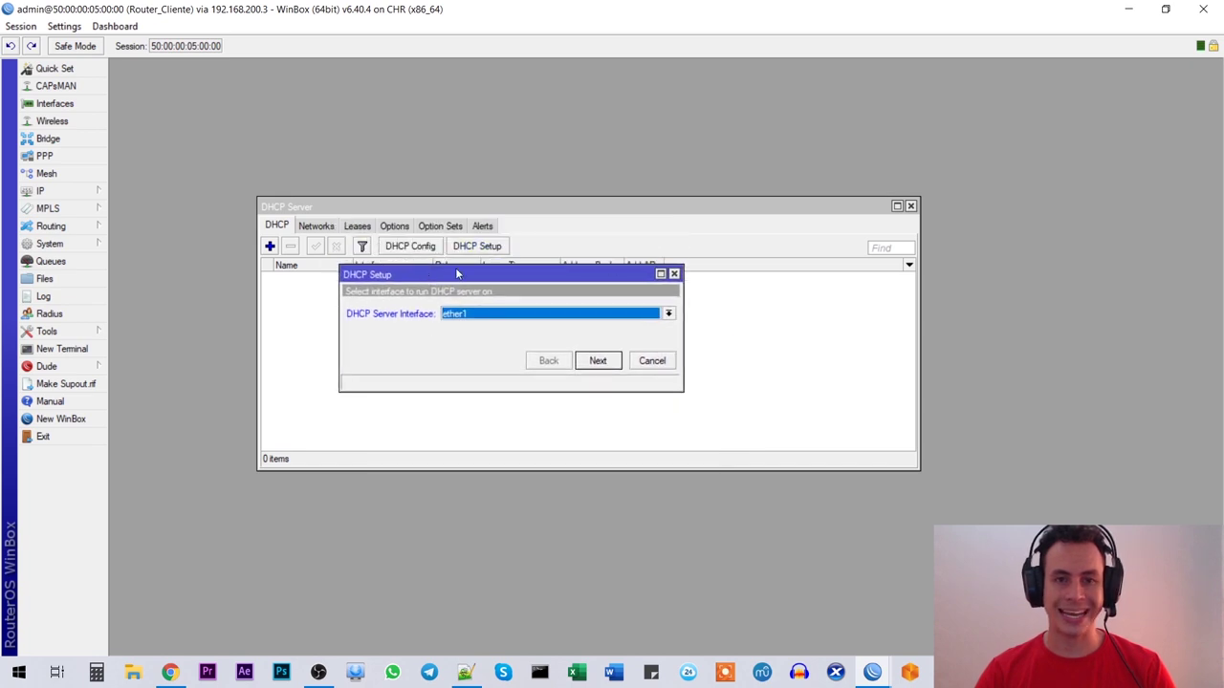
click(525, 320)
click(467, 358)
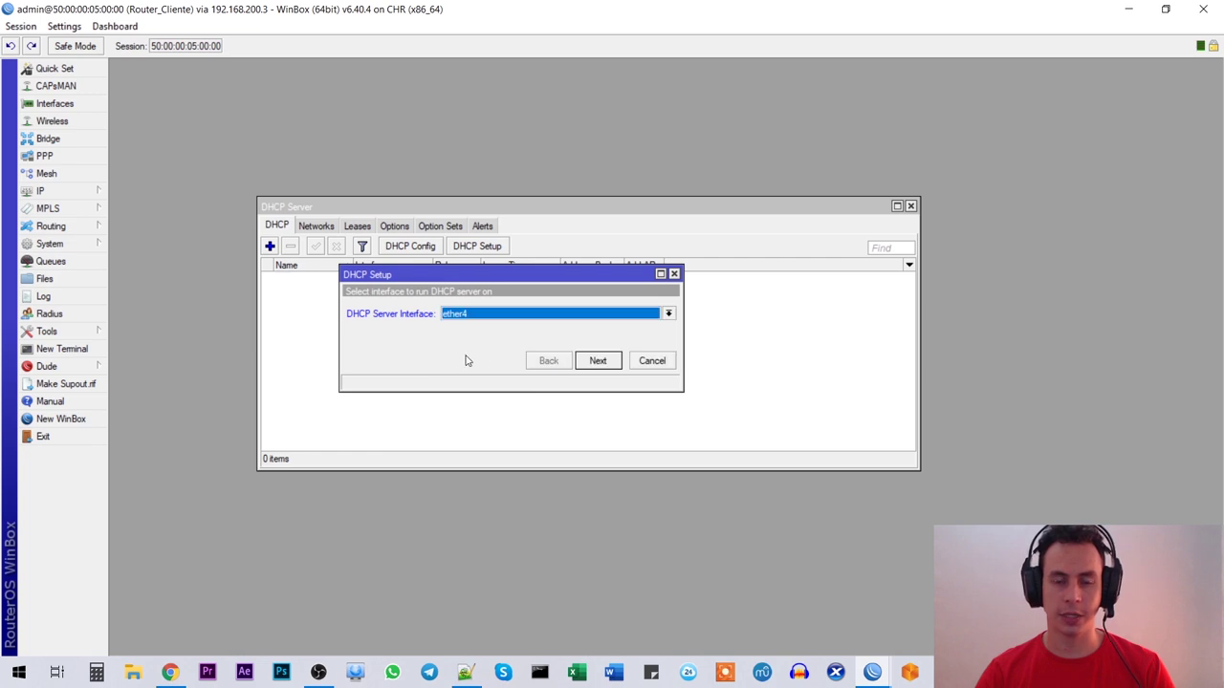
click(600, 361)
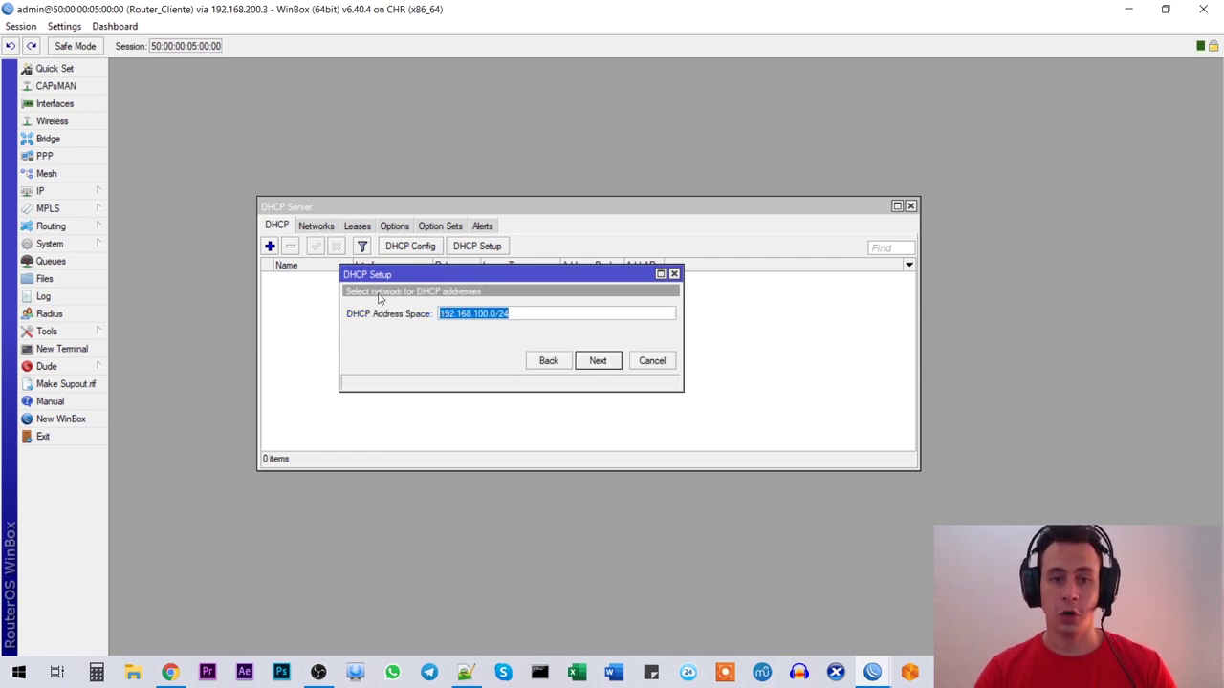
Step: Accept 192.168.100.0/24 as the DHCP network and 192.168.100.1 as its gateway
drag(399, 278, 391, 300)
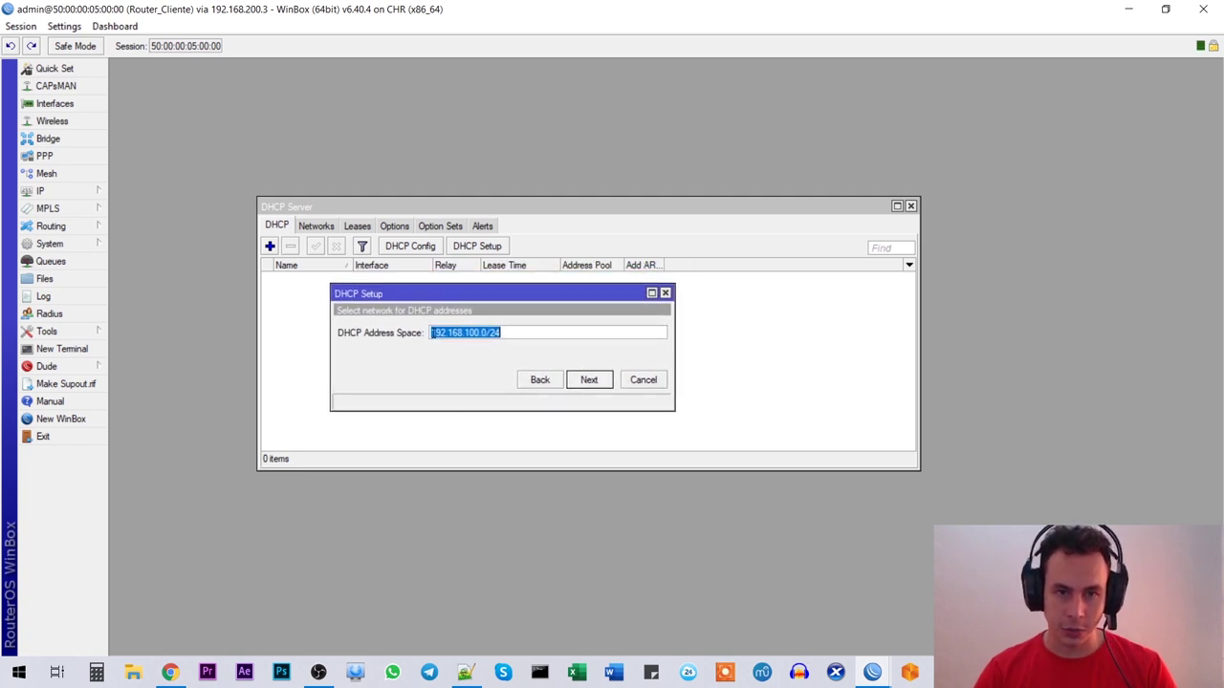
click(524, 333)
double_click(439, 338)
click(517, 332)
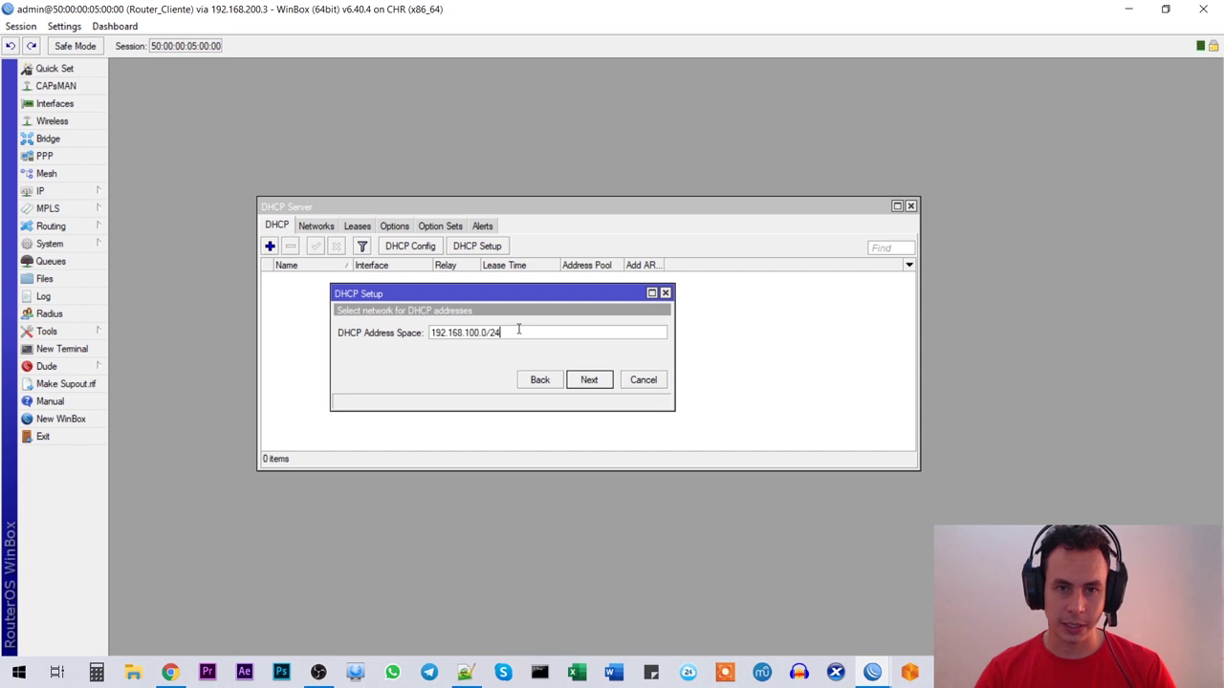
click(589, 380)
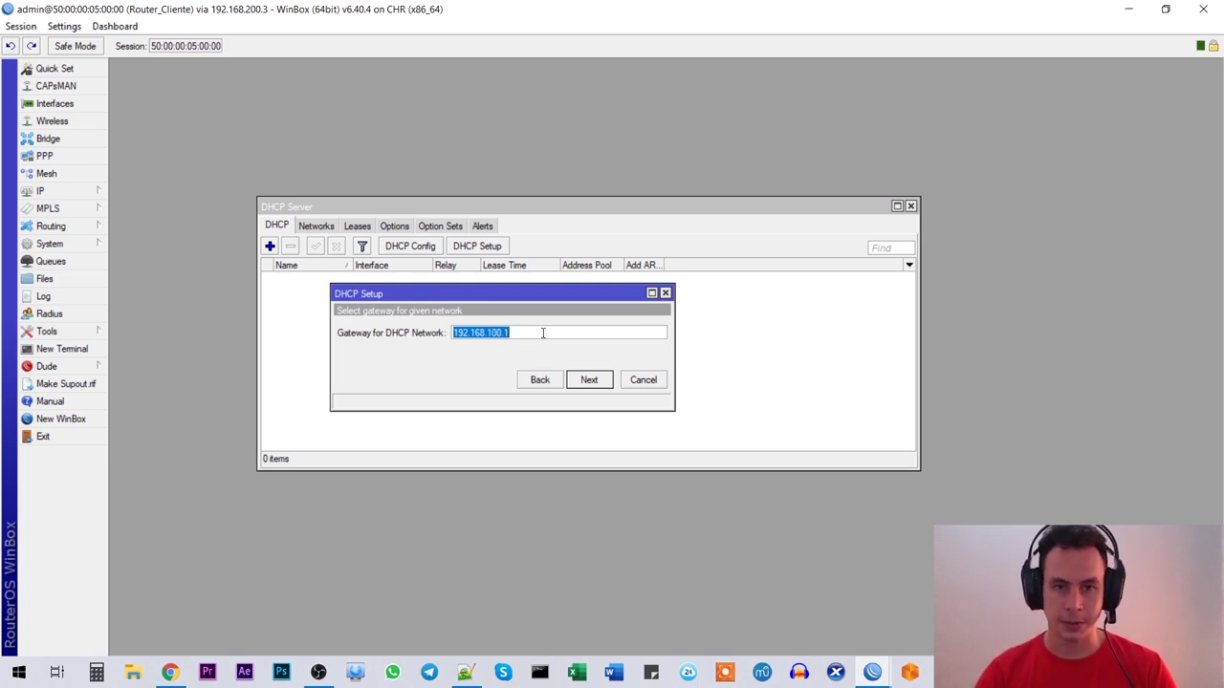
click(511, 332)
key(ctrl+a)
click(521, 336)
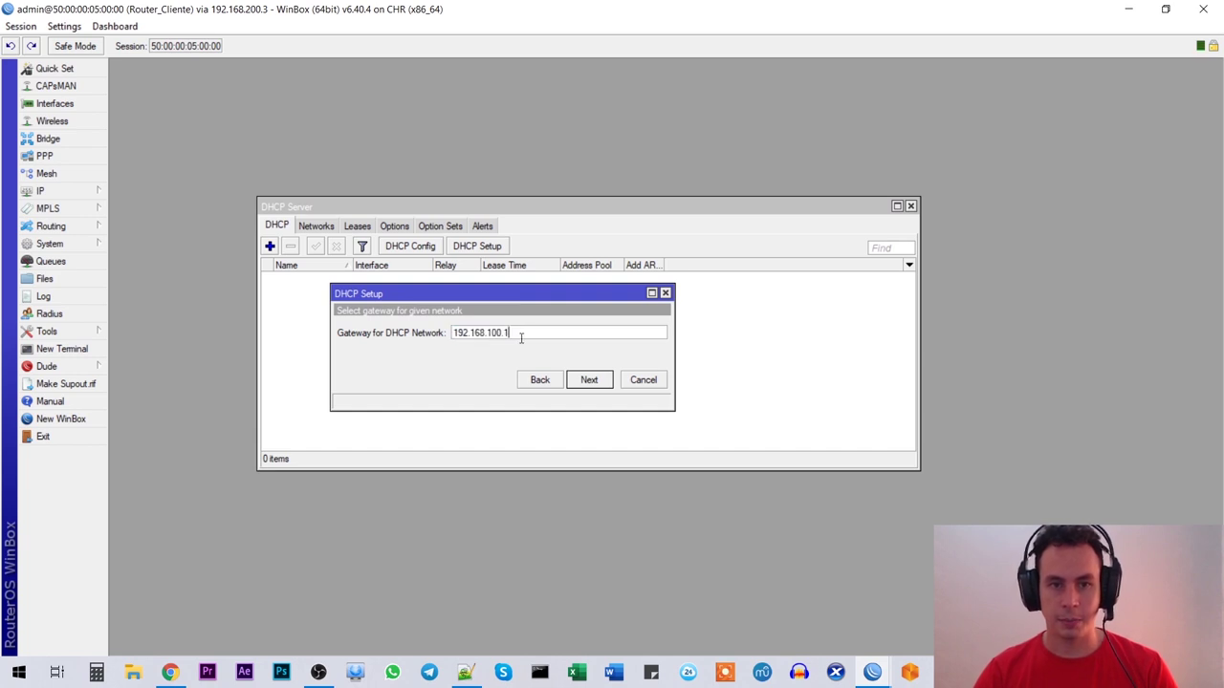
click(597, 382)
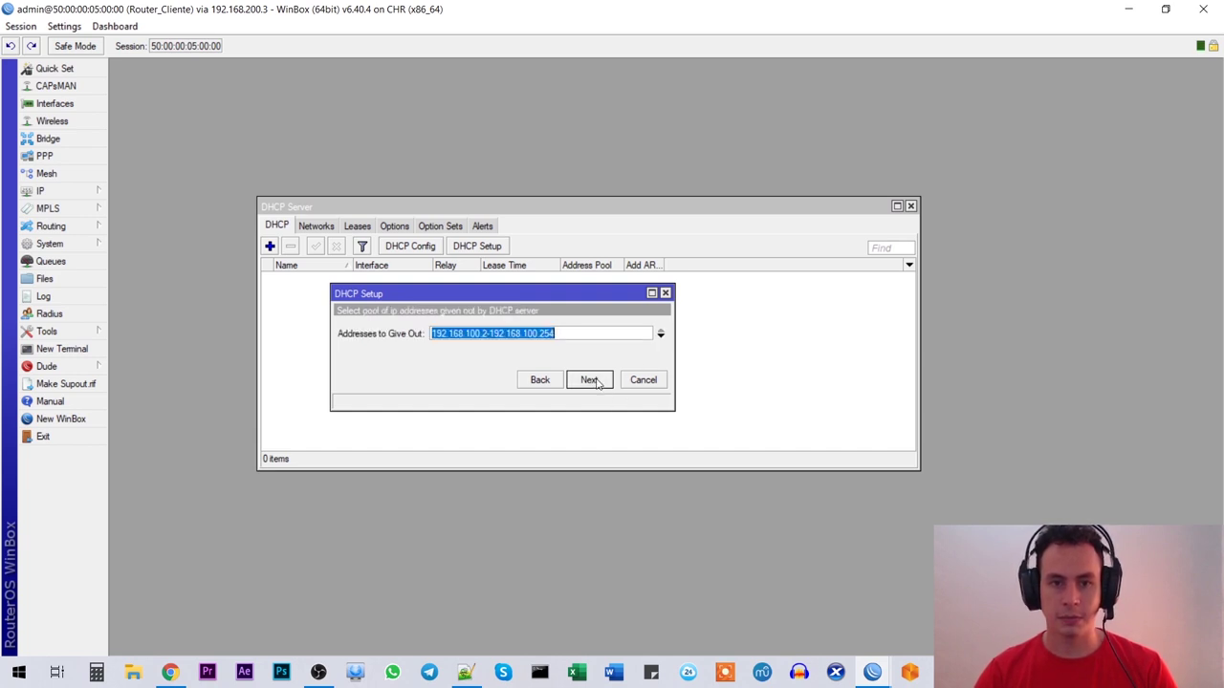
Step: Narrow the DHCP address pool to 192.168.100.100-192.168.100.200
click(485, 333)
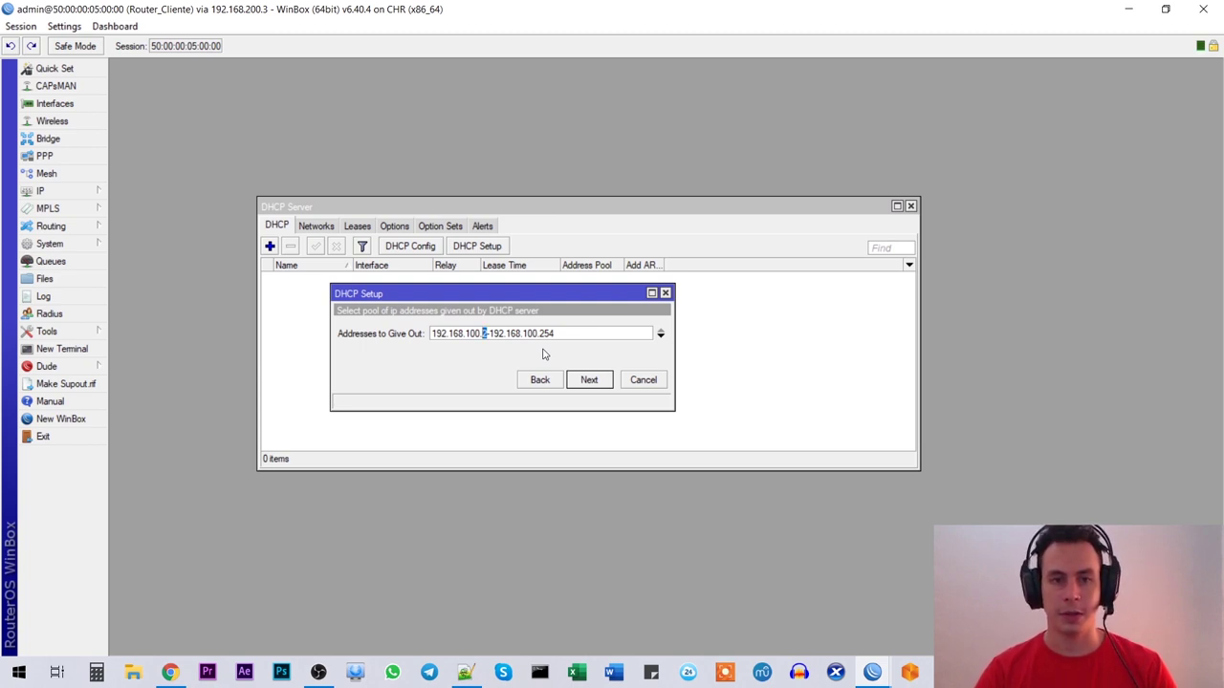
text(100)
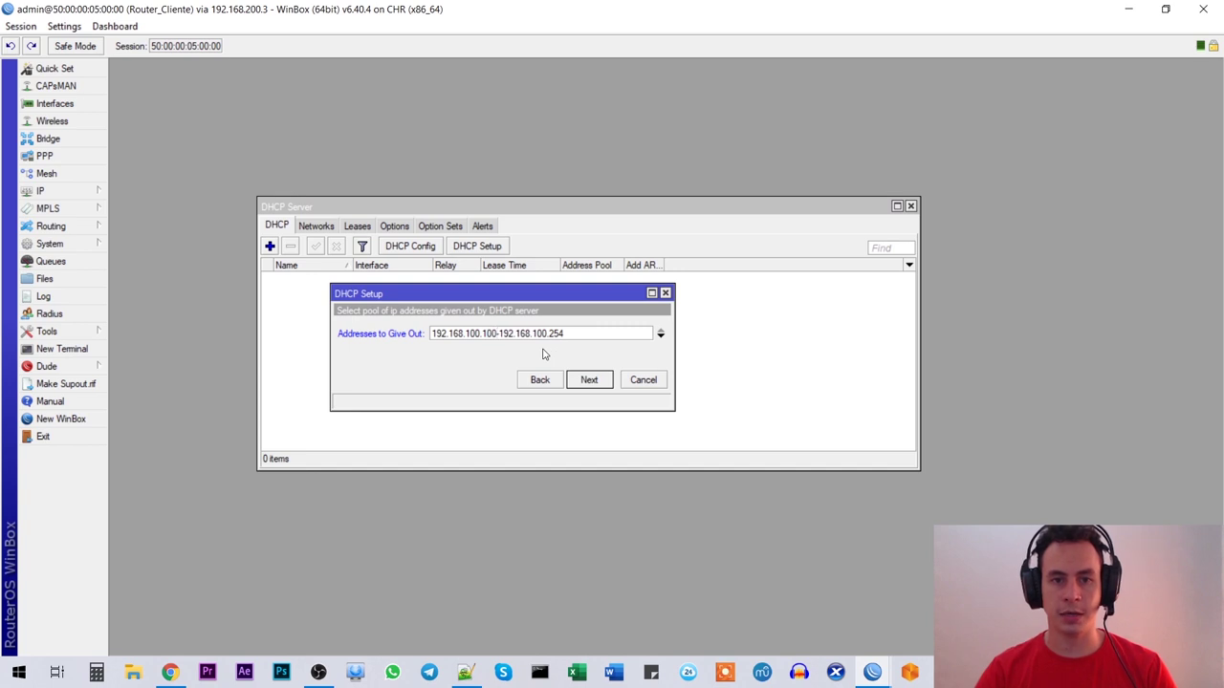
key(End)
key(shift+Left)
key(shift+Left)
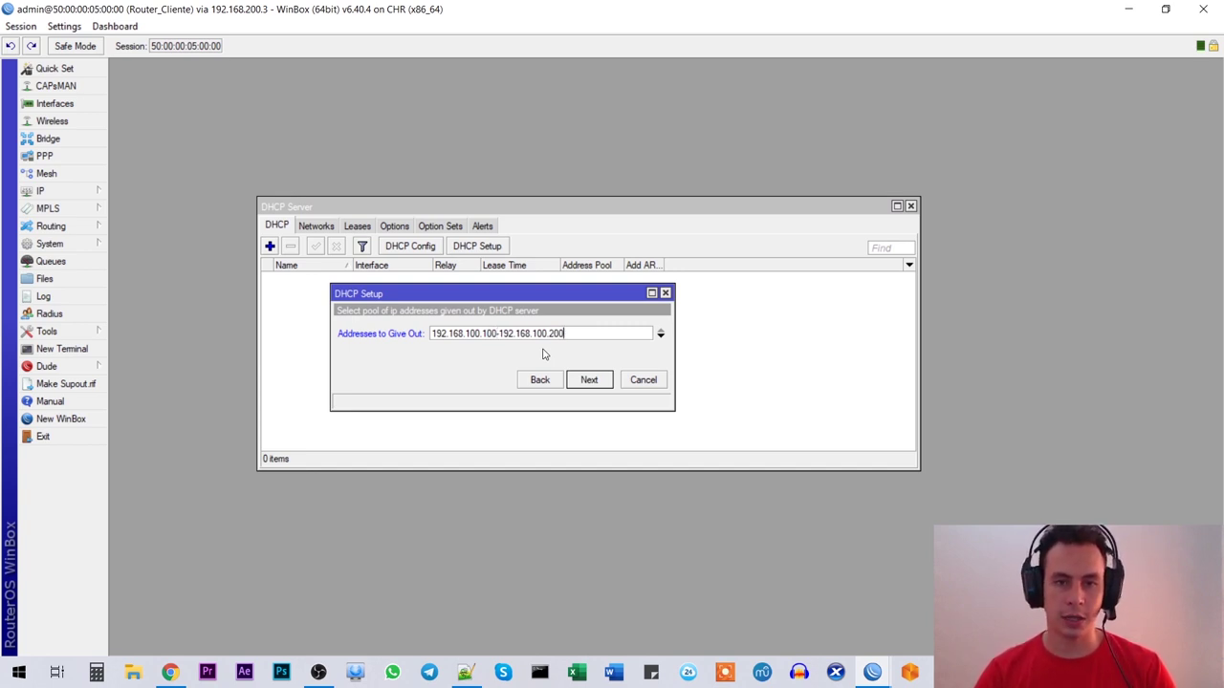
click(599, 380)
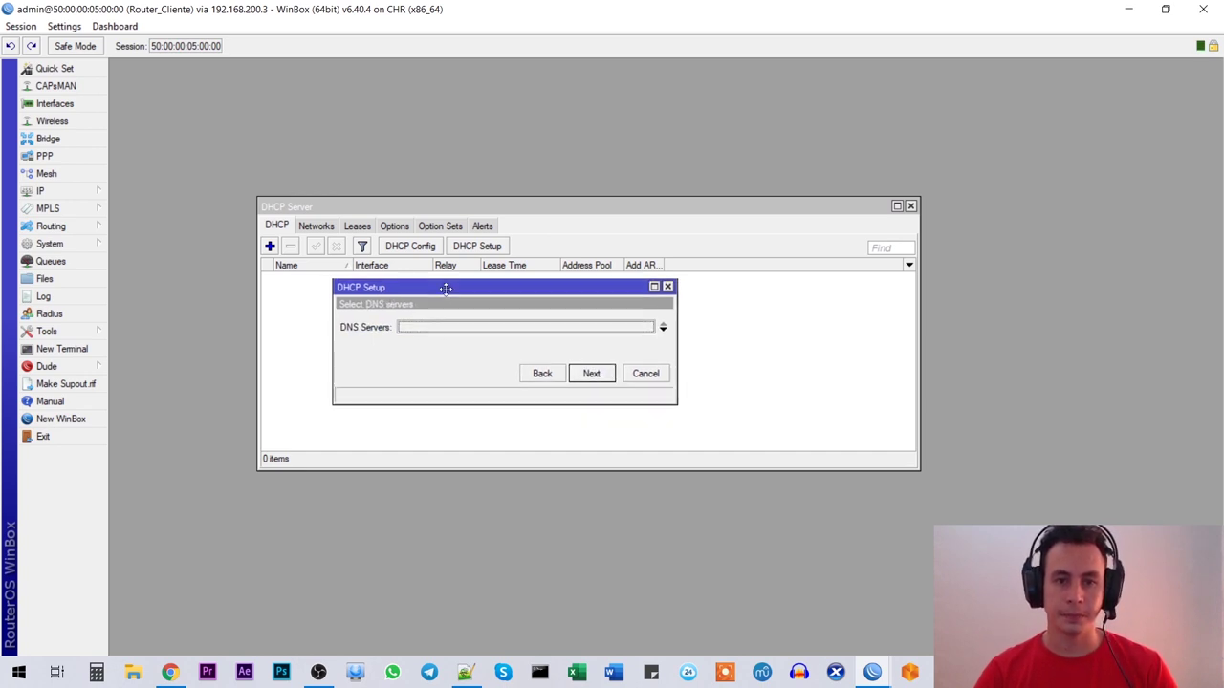
Step: Set the DHCP DNS server to 8.8.8.8
click(473, 328)
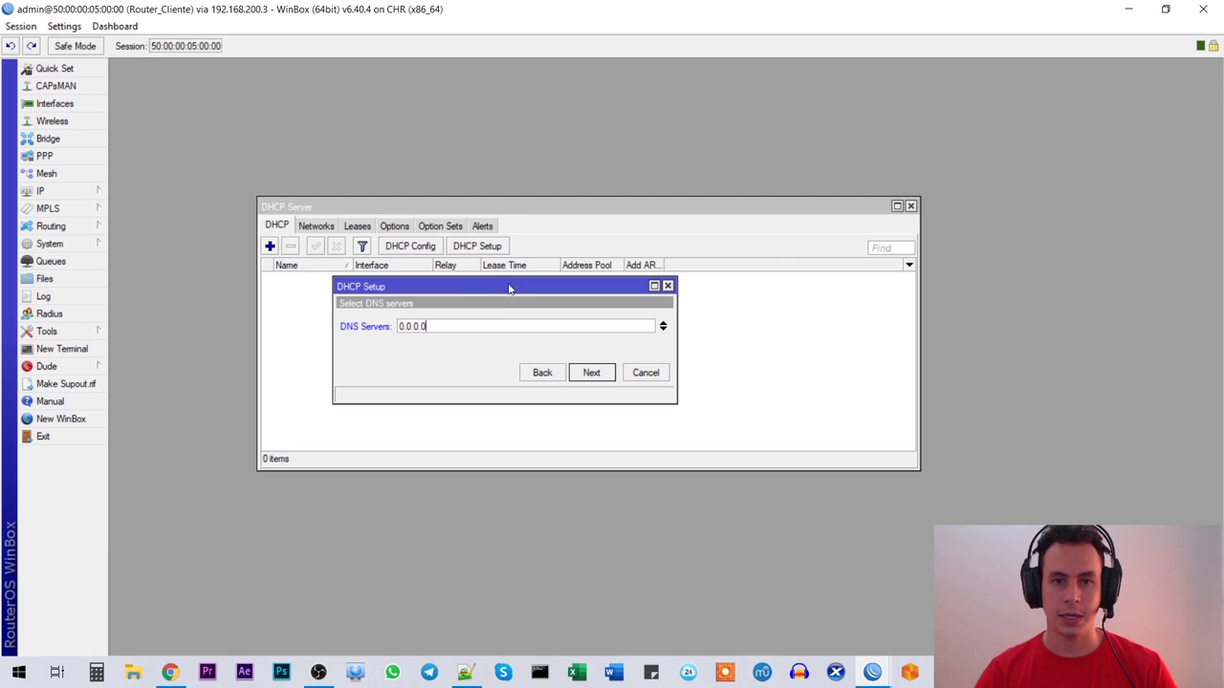
drag(450, 329, 378, 325)
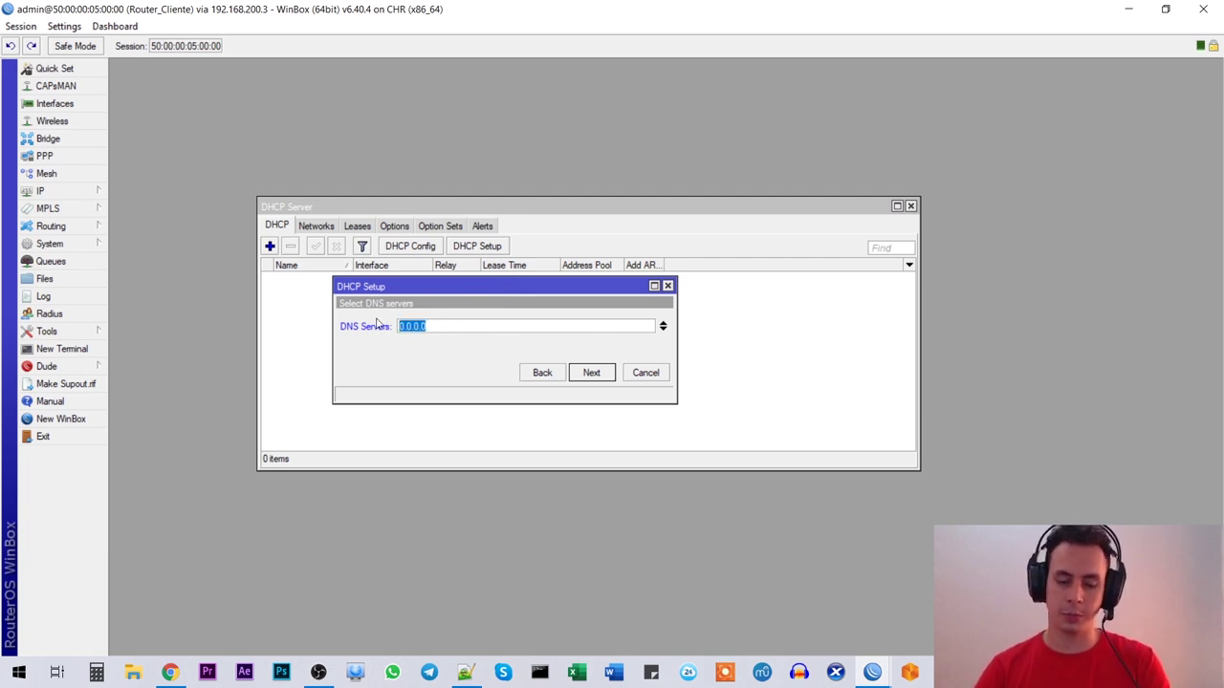
text(8.8.8.8)
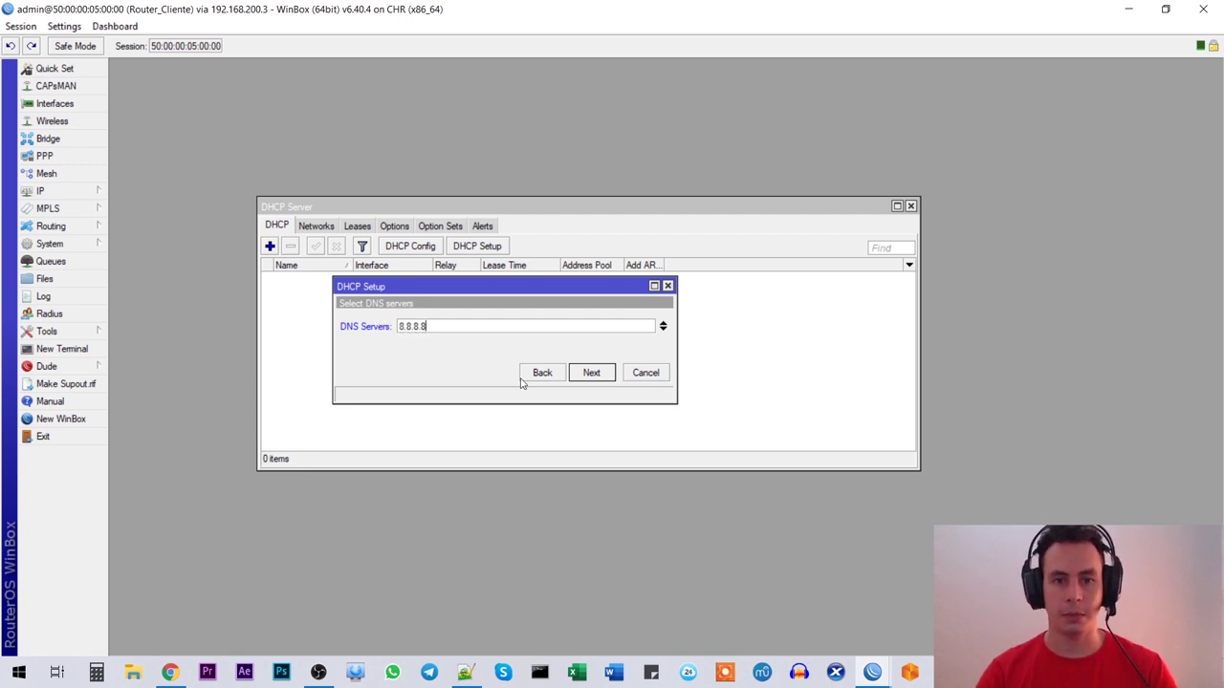
click(595, 373)
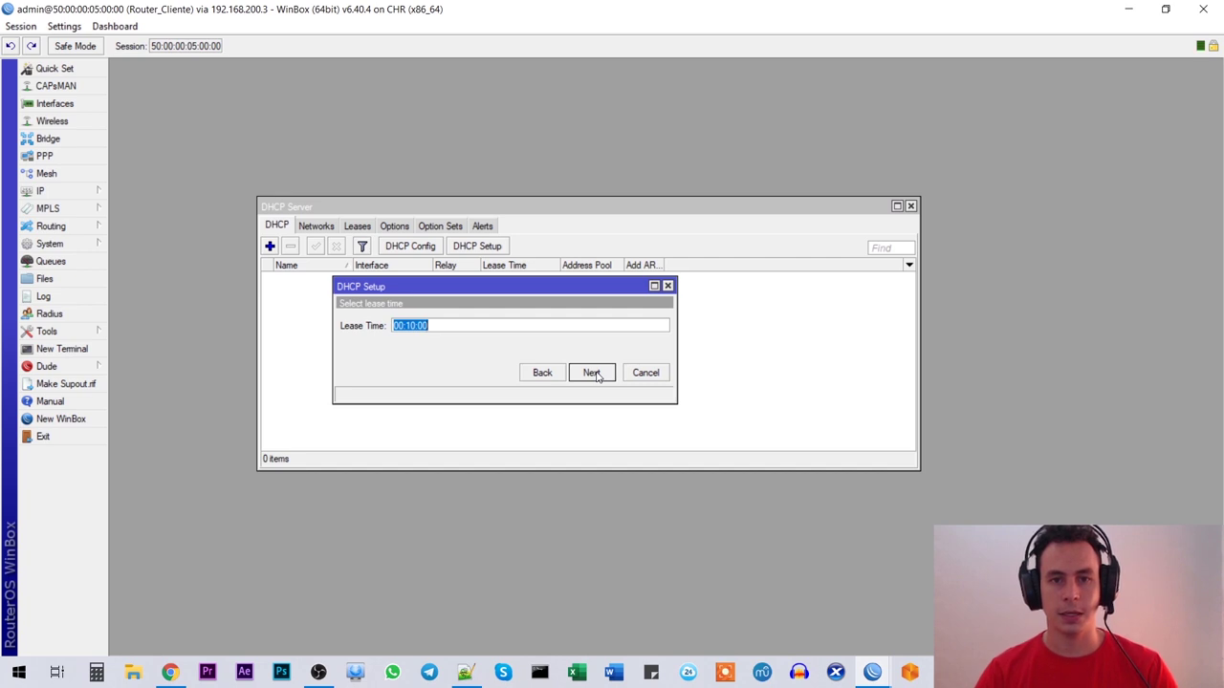
Step: Set the lease time to 12:00:00, finish the wizard and close the DHCP Server list
click(418, 326)
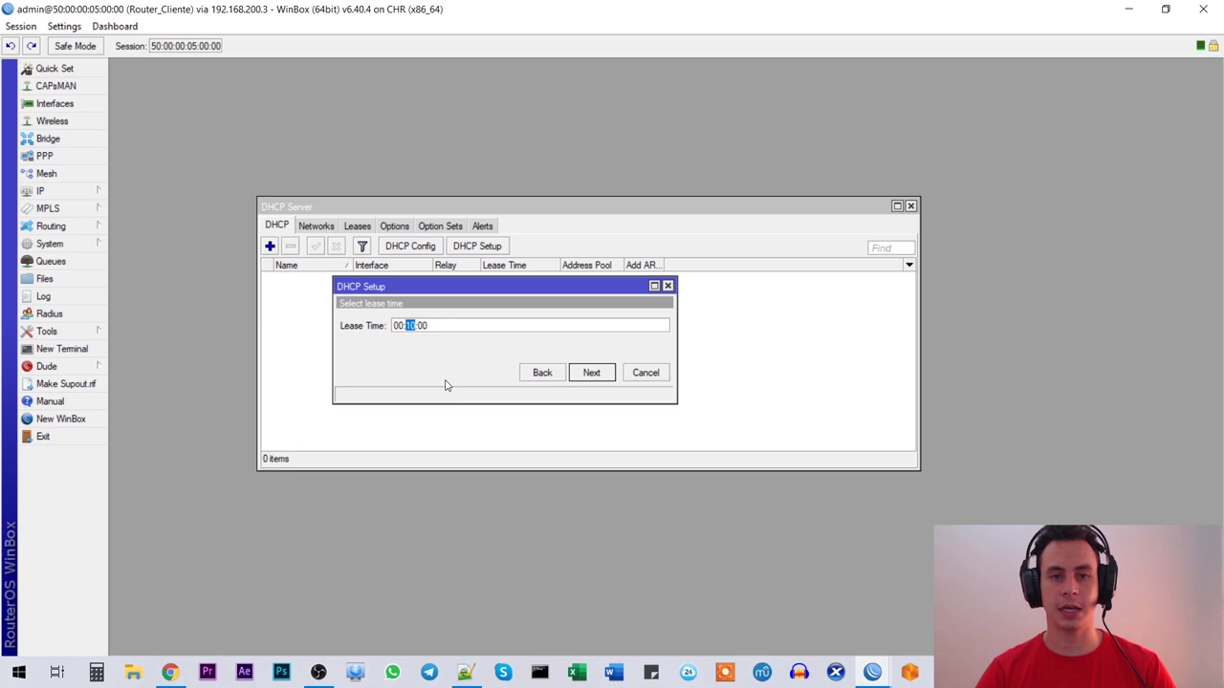
text(00)
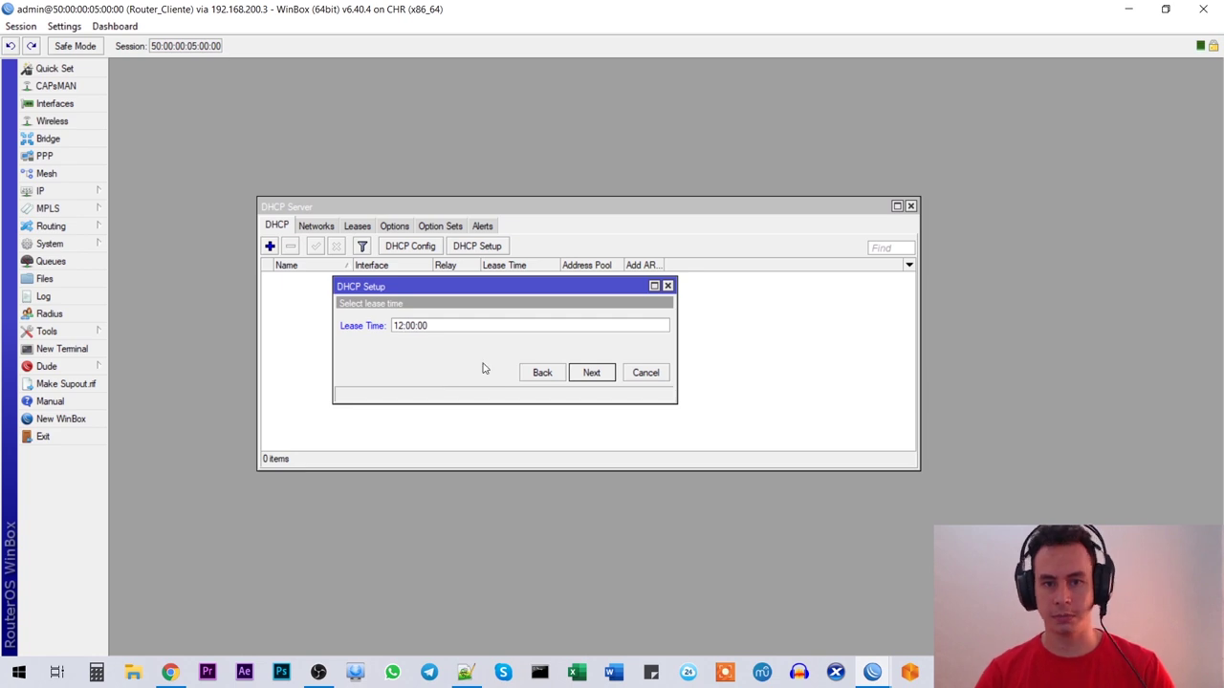
click(593, 374)
click(652, 353)
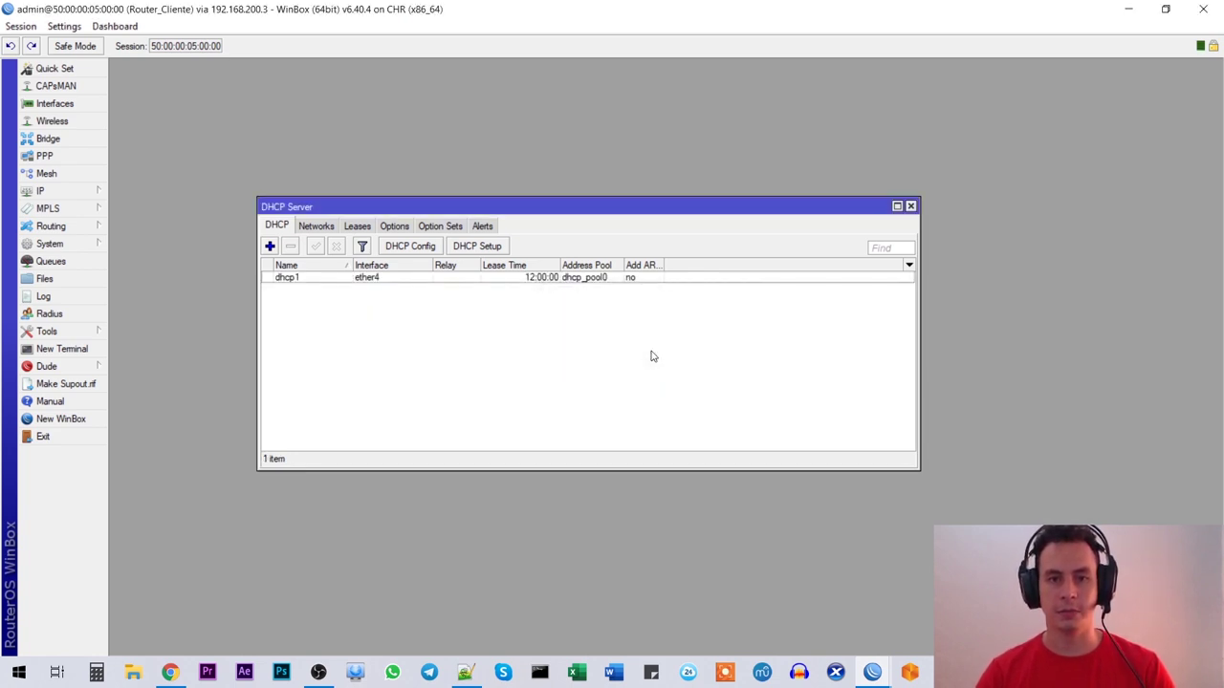
click(596, 279)
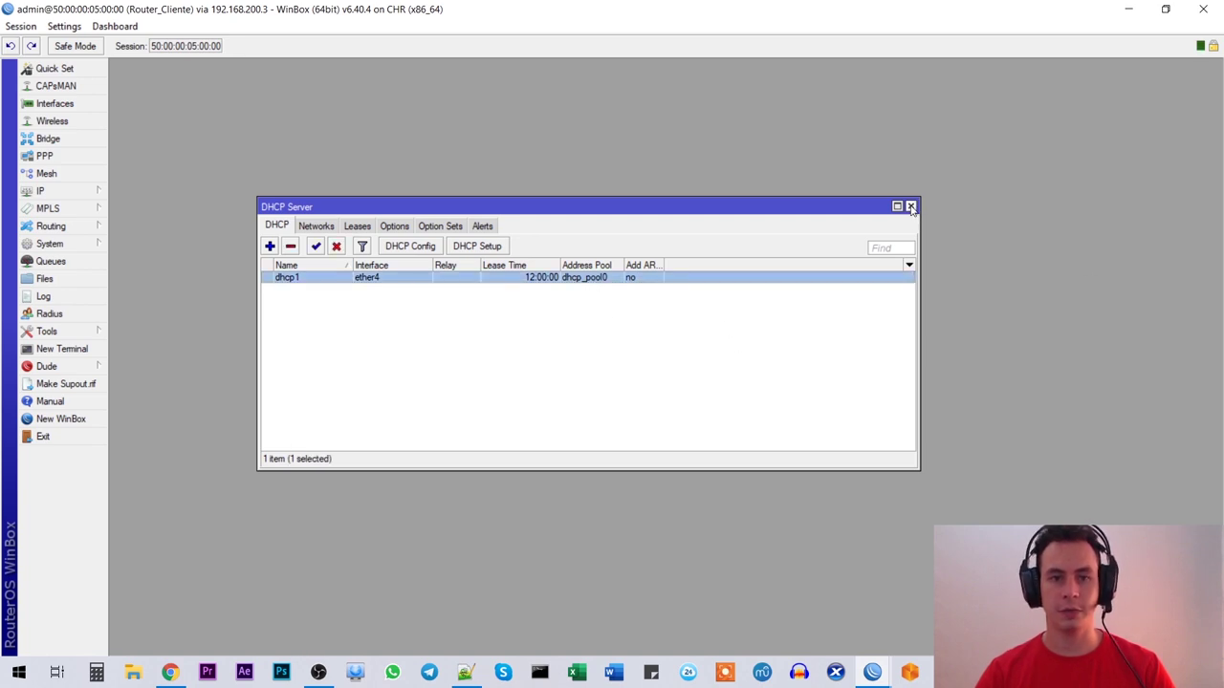
click(912, 208)
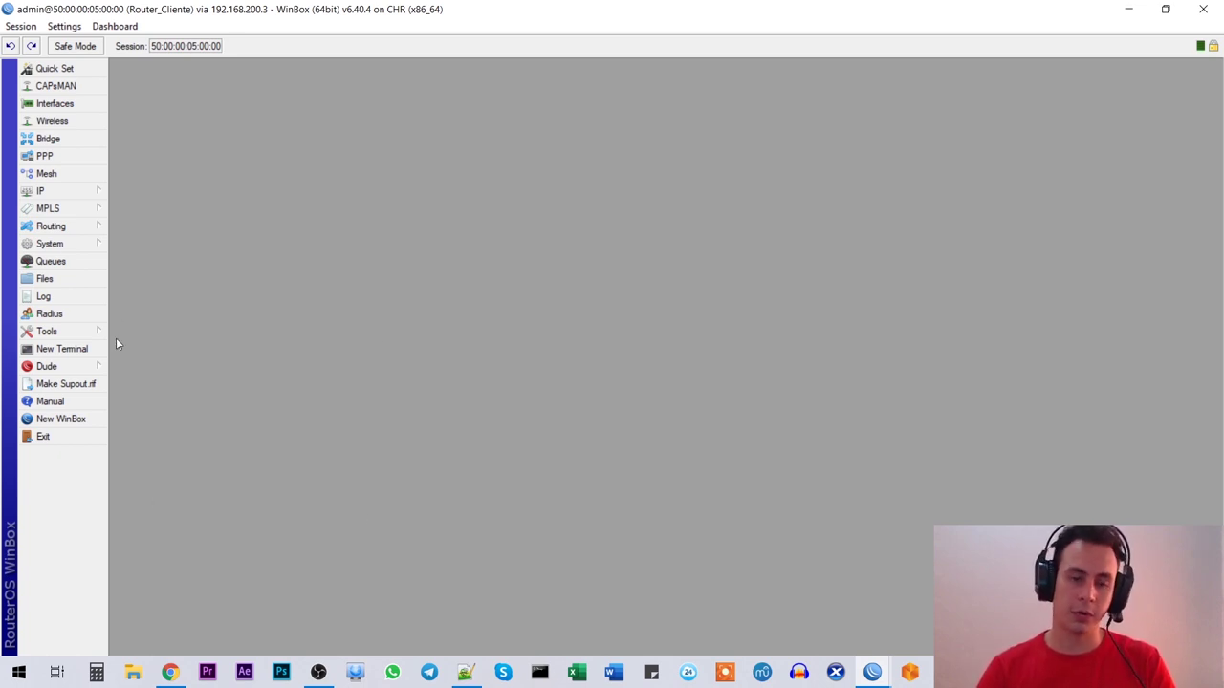
click(170, 671)
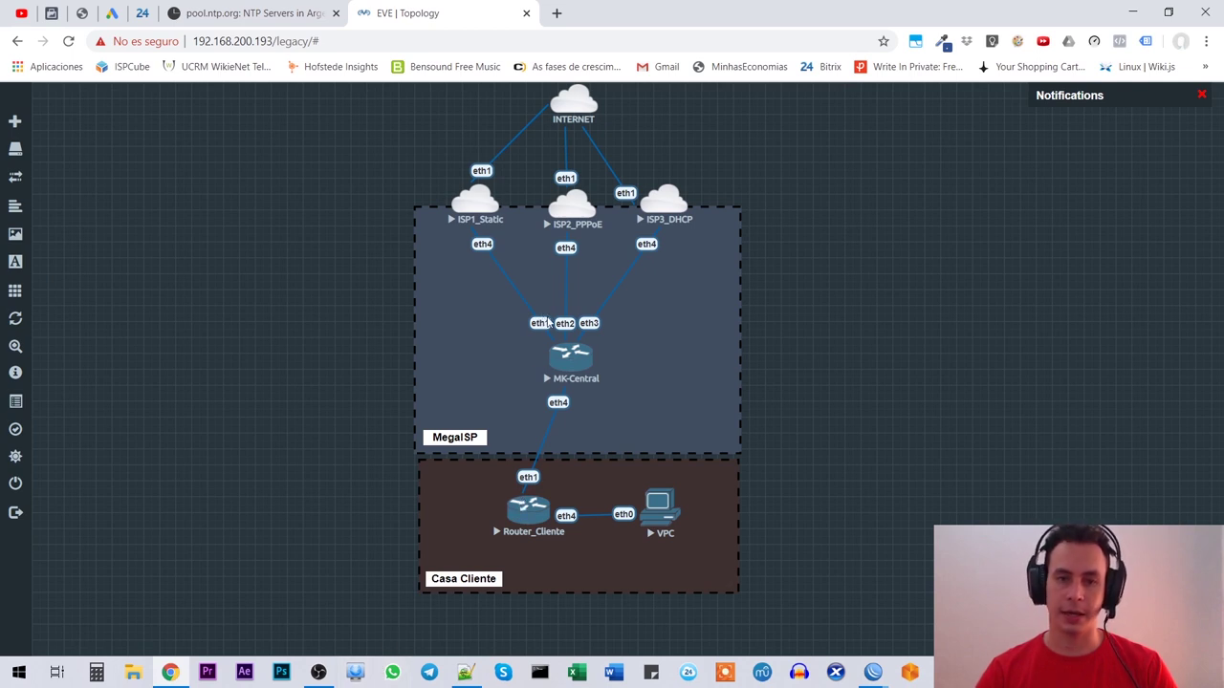
mouse_move(872, 672)
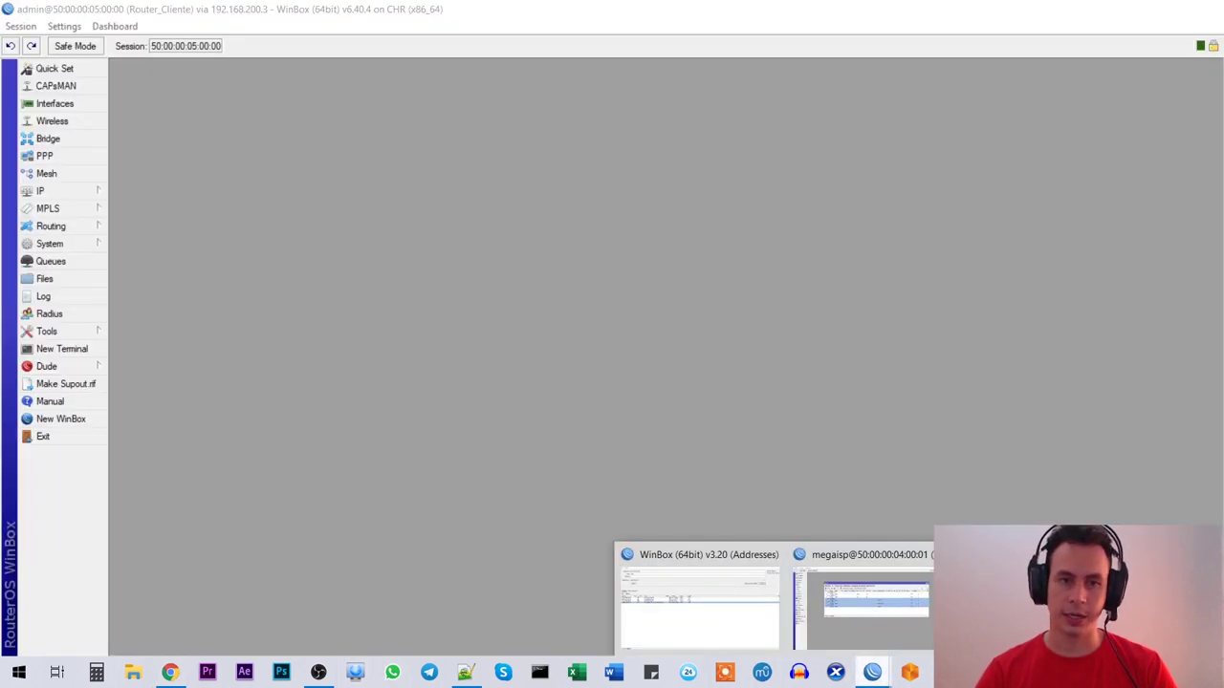
click(1014, 598)
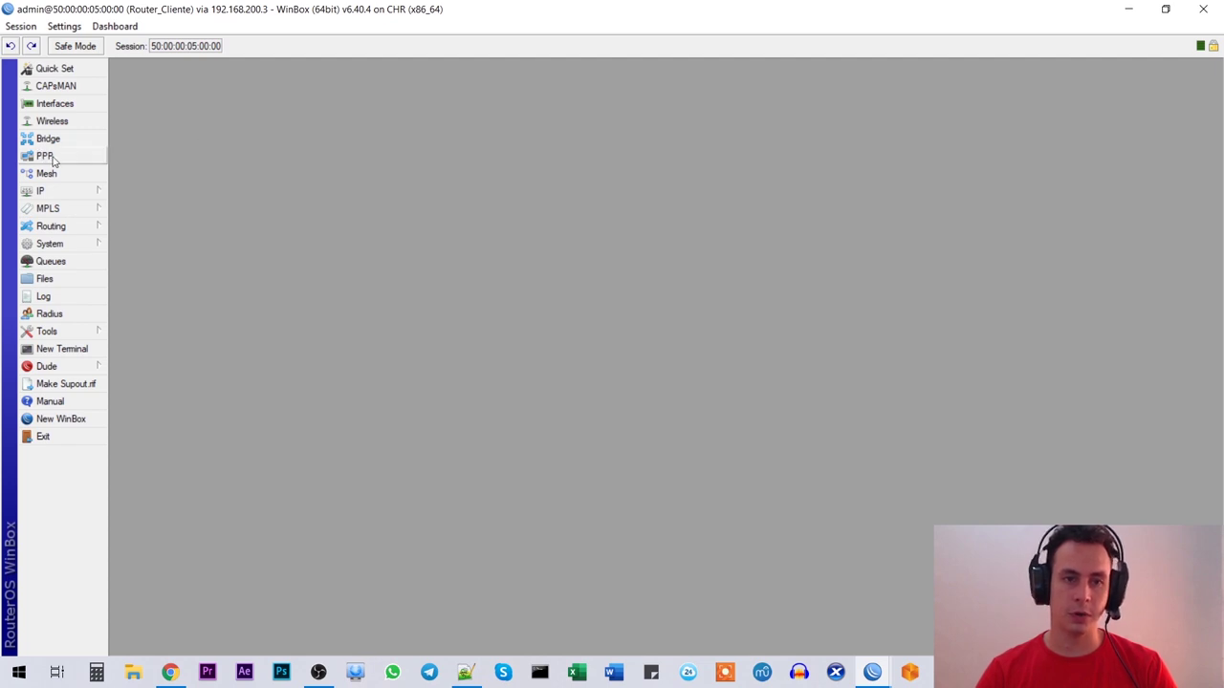
click(169, 672)
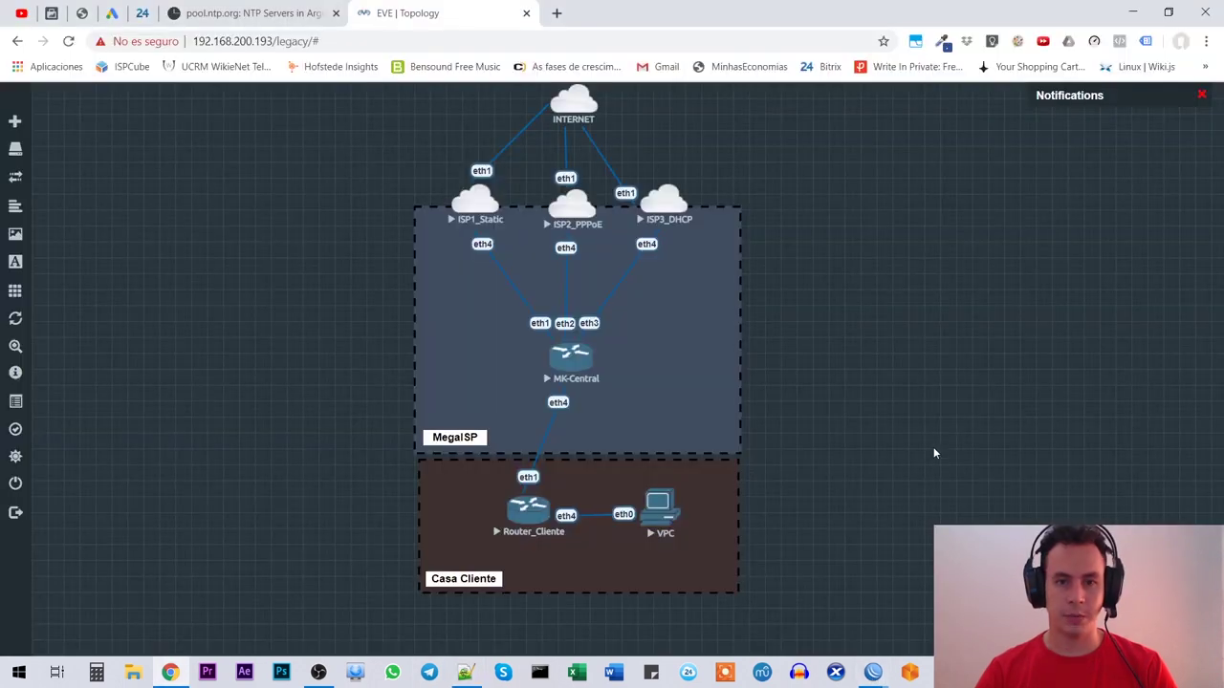
click(873, 672)
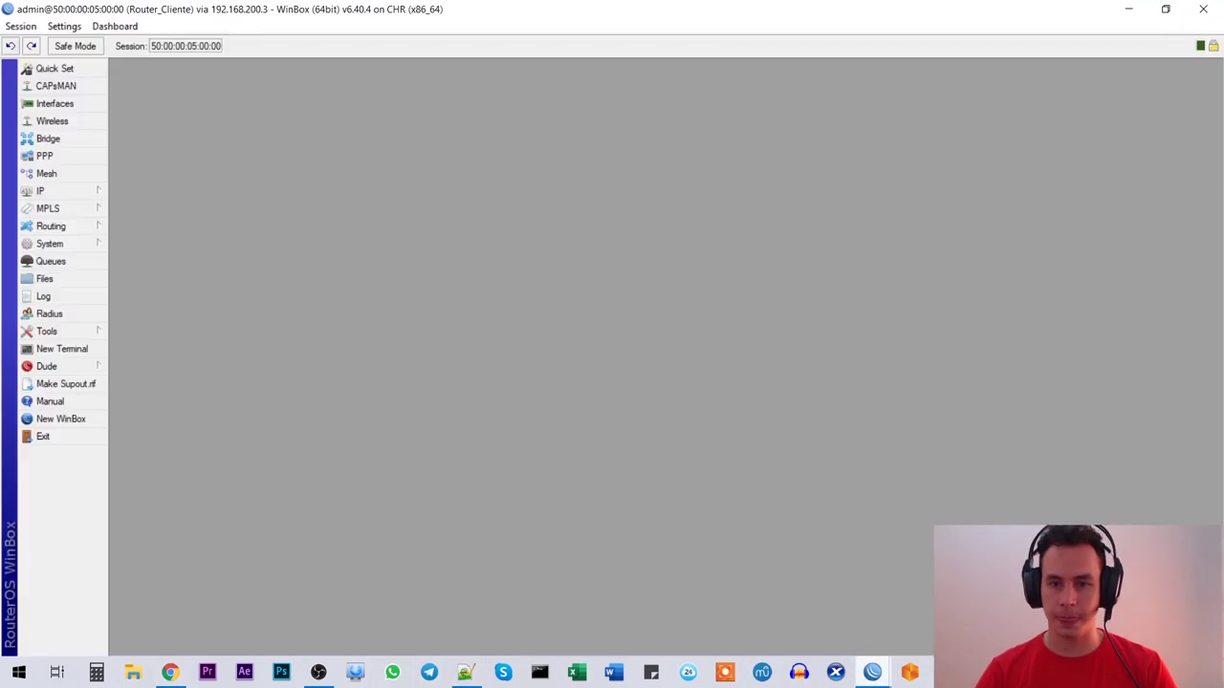
Step: Show the PPP window and move it higher in the workspace
click(45, 156)
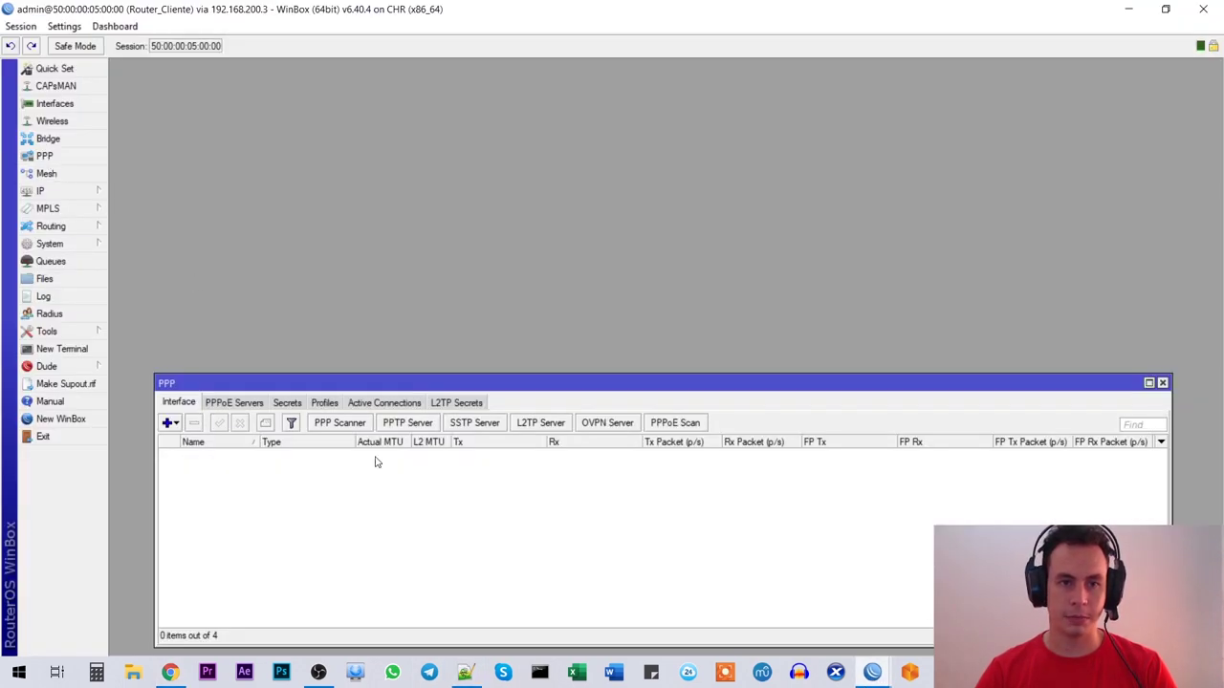
drag(354, 385, 347, 199)
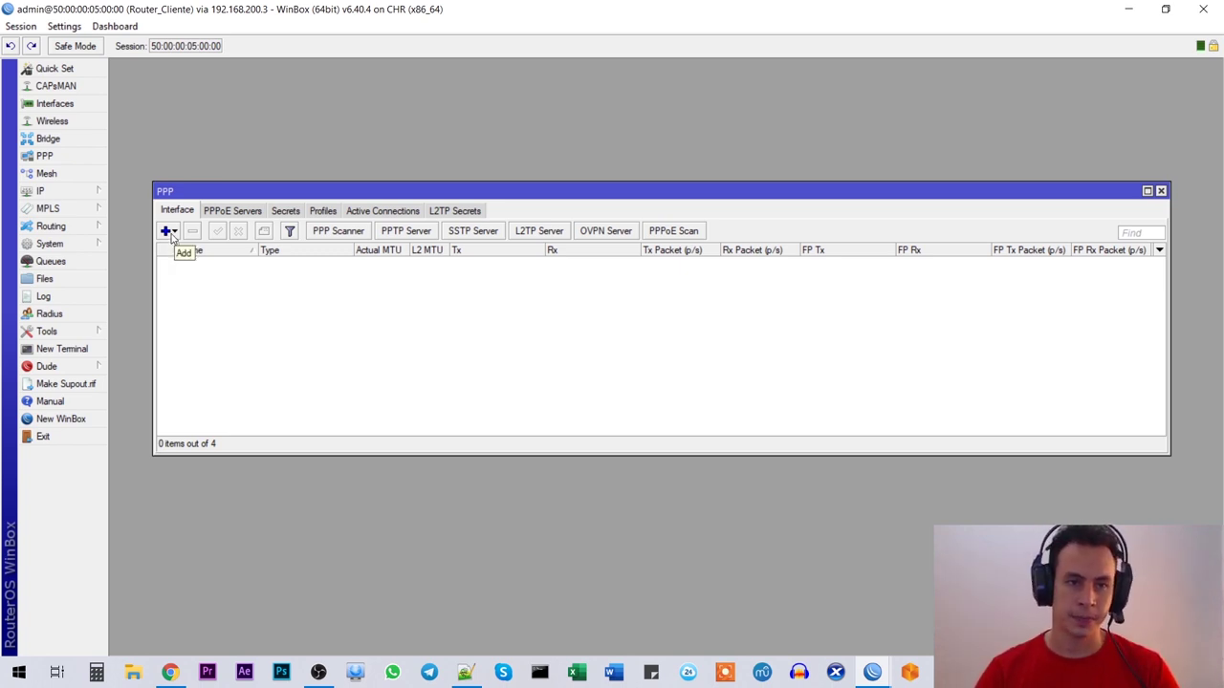
Step: Add PPPoE client pppoe-out1 with the customer's username and password, default profile and Use Peer DNS
click(168, 231)
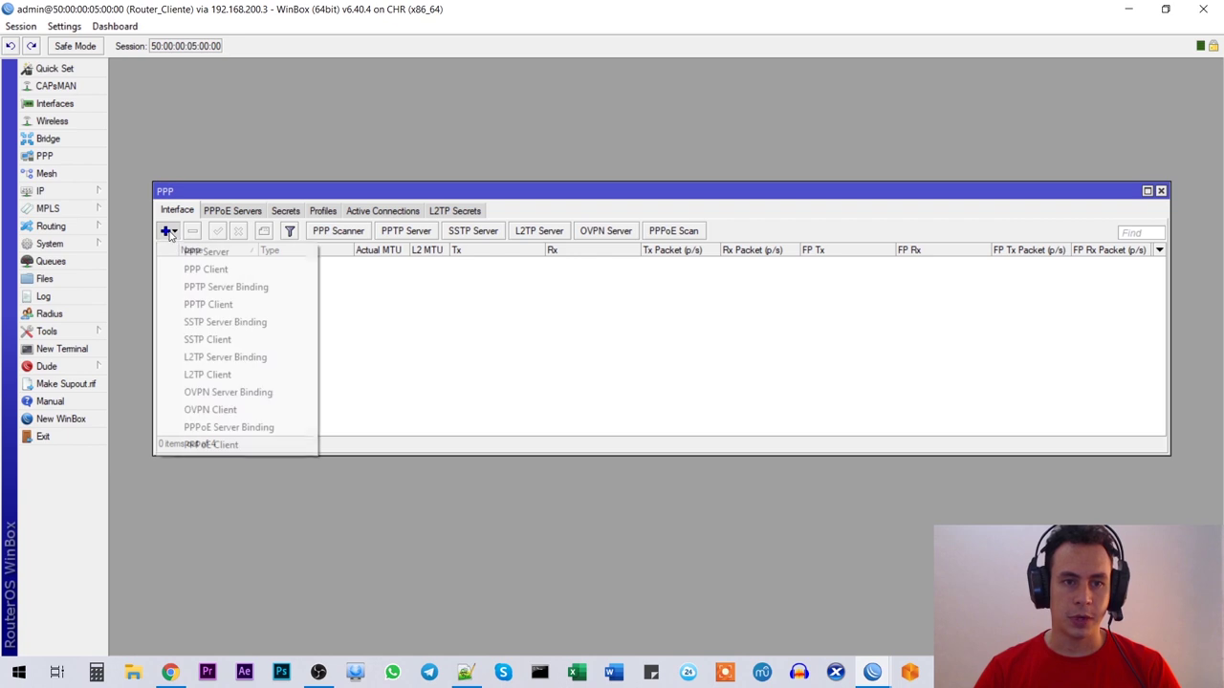
click(230, 444)
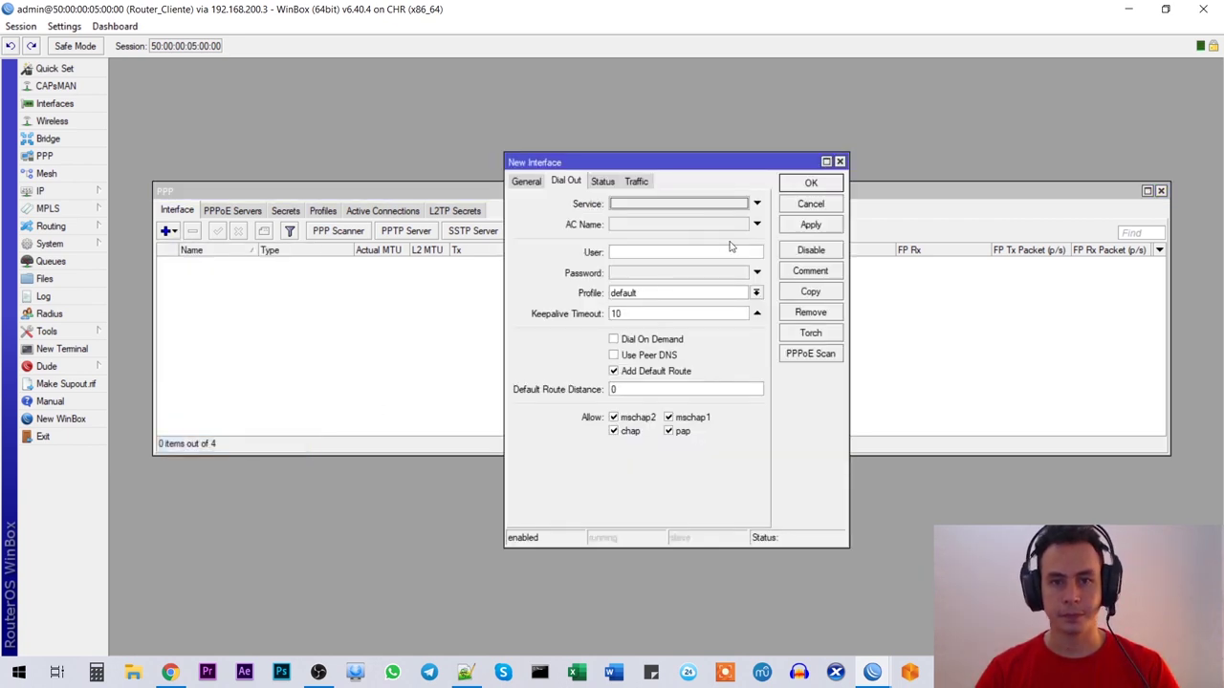
click(645, 252)
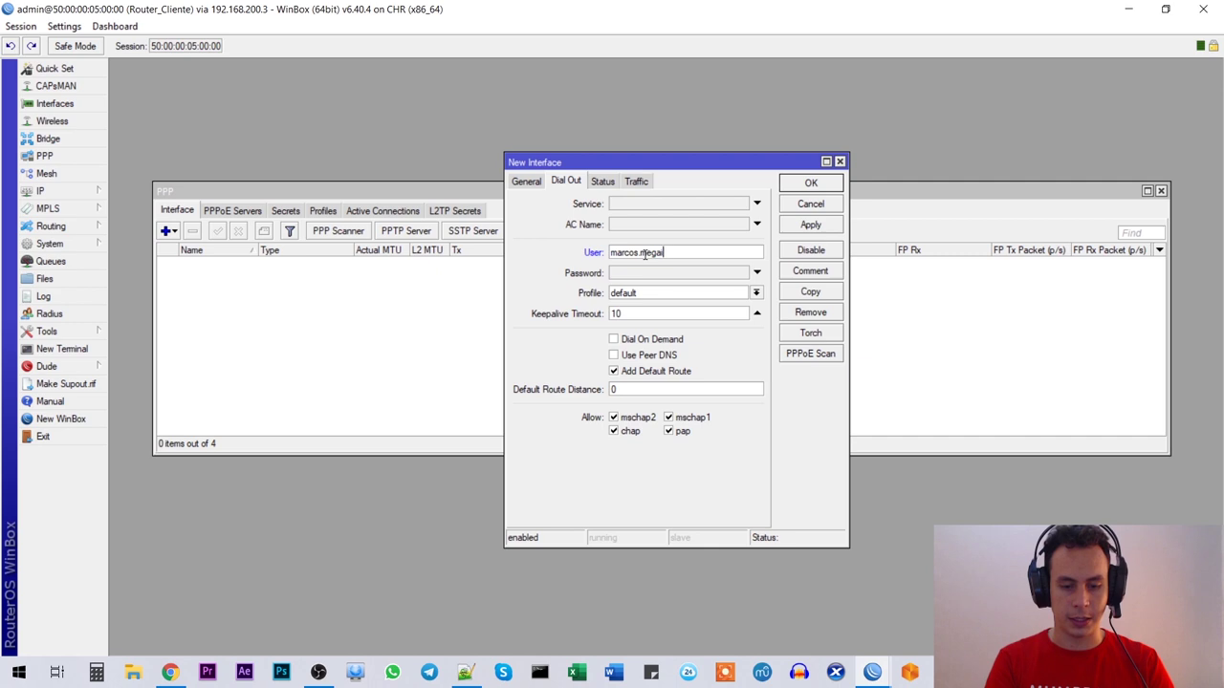
key(Tab)
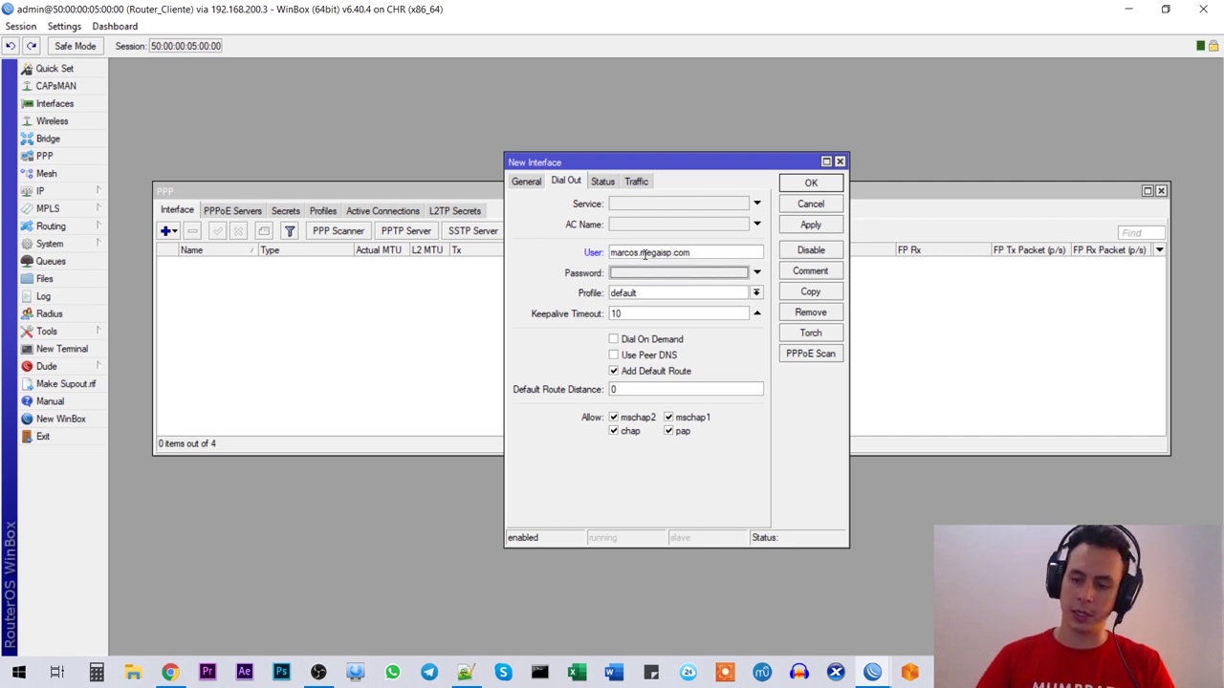
text(123456)
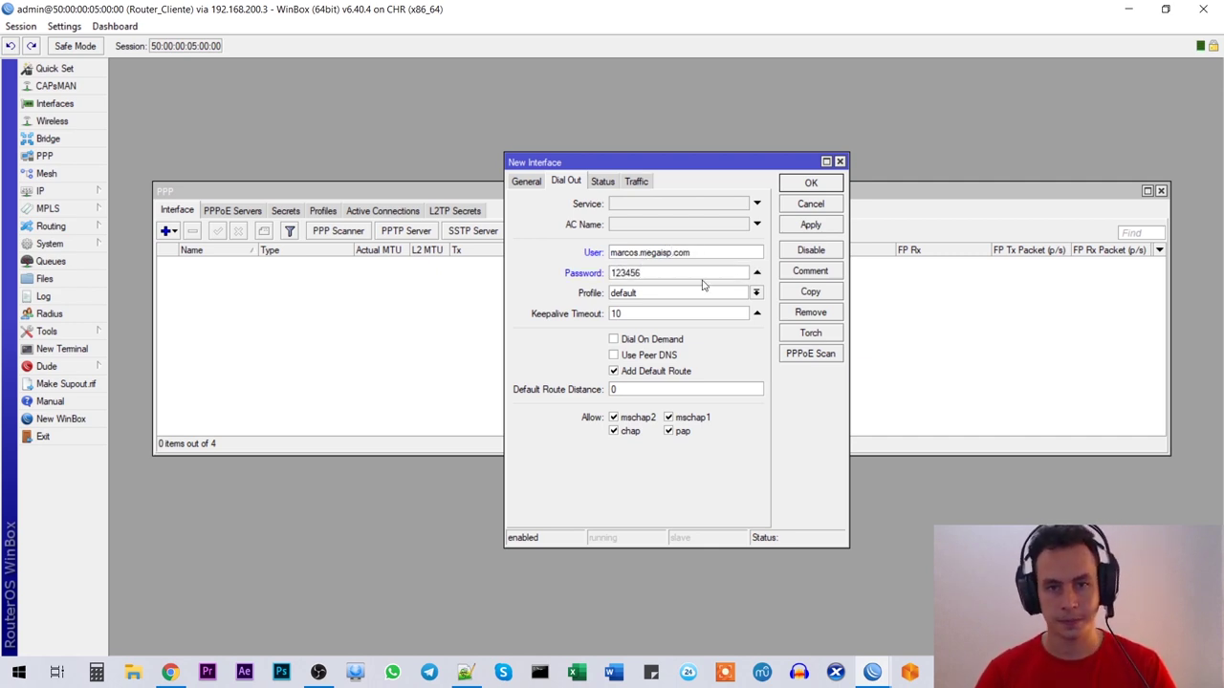
click(688, 295)
click(689, 295)
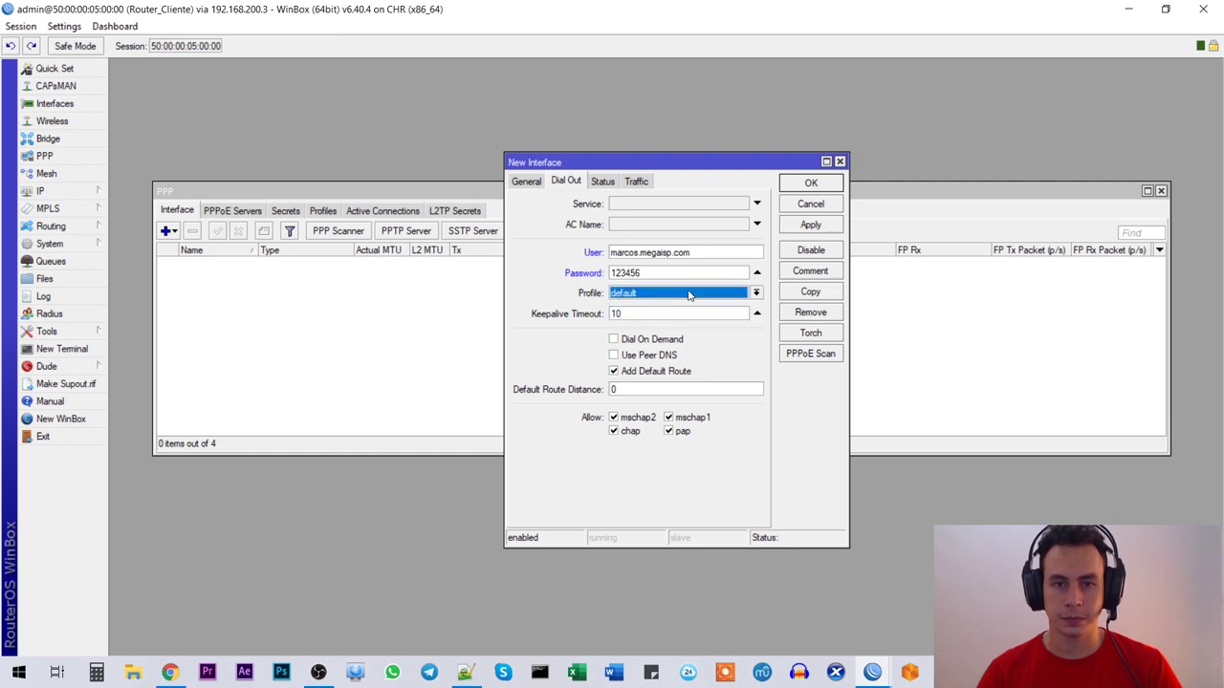
click(614, 356)
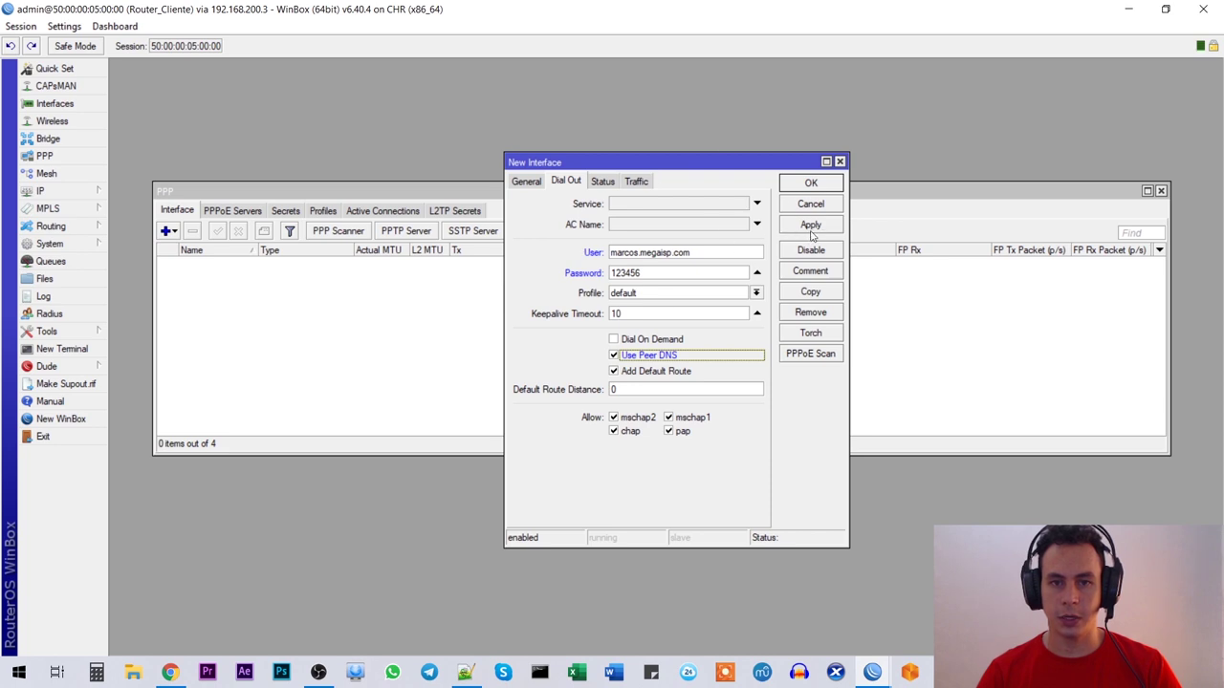
click(811, 184)
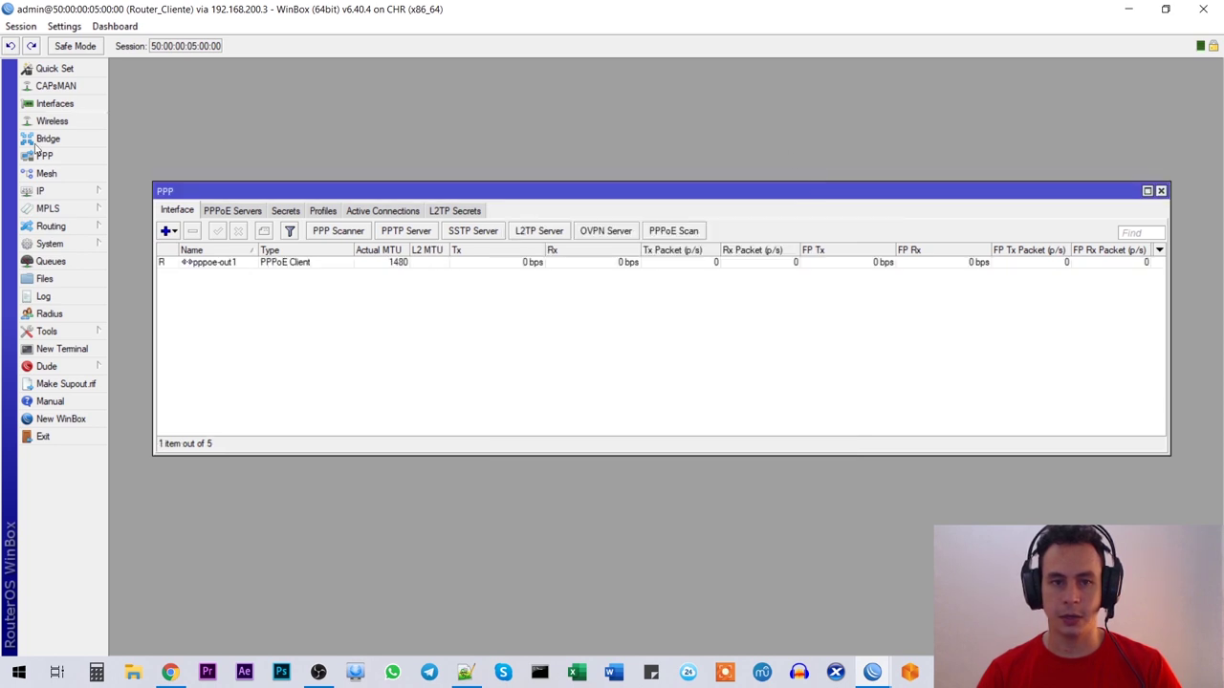
Step: Show the IP address list and select the address obtained on pppoe-out1
click(277, 263)
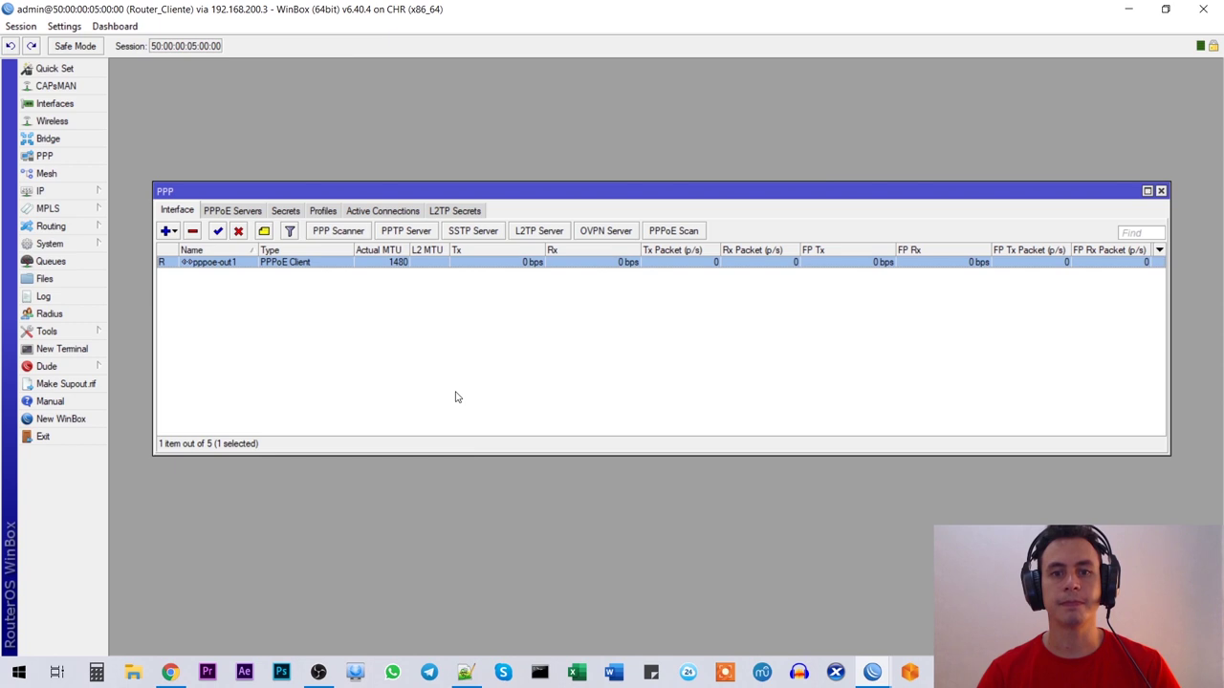
drag(211, 194, 221, 401)
click(81, 190)
click(150, 230)
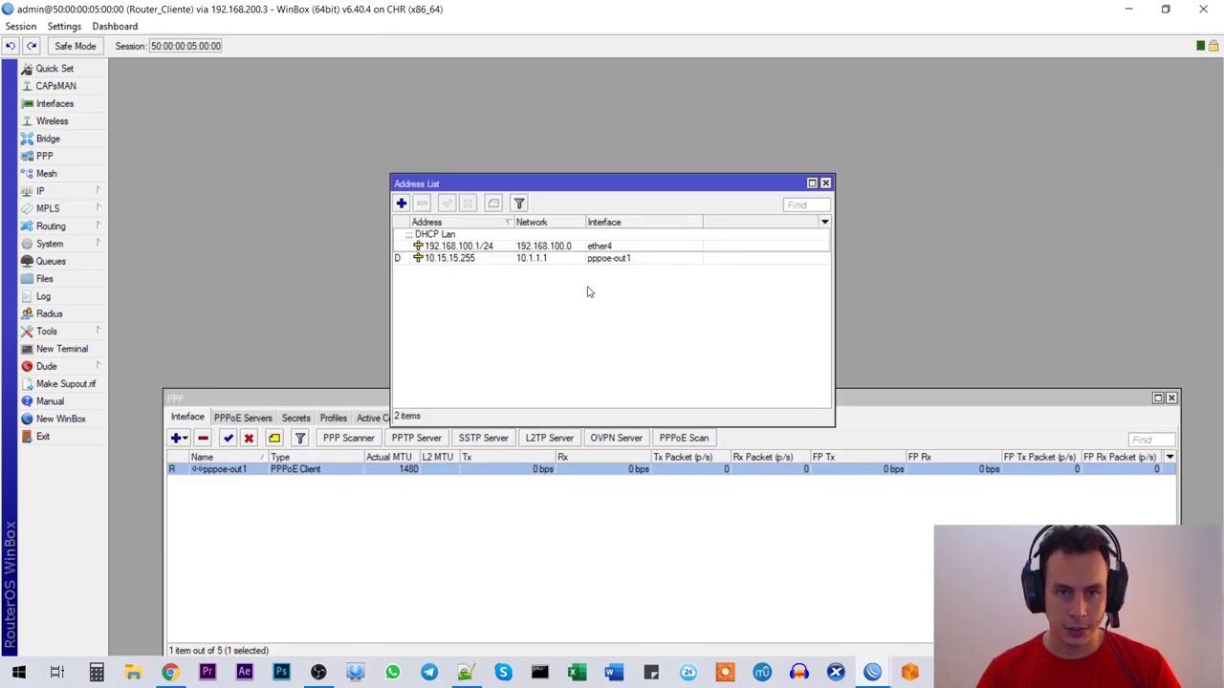
click(473, 260)
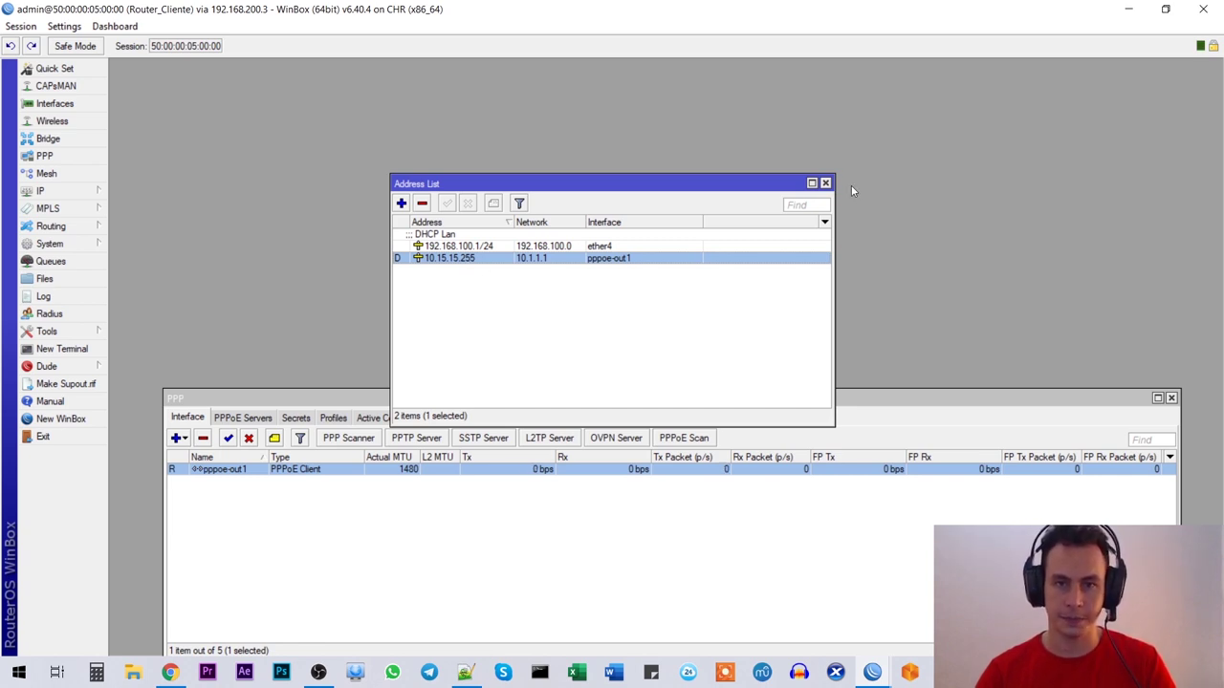
Step: Inspect the dynamic address 10.15.15.255 with network 10.1.1.1, then close its details unchanged
double_click(473, 262)
drag(669, 293, 556, 291)
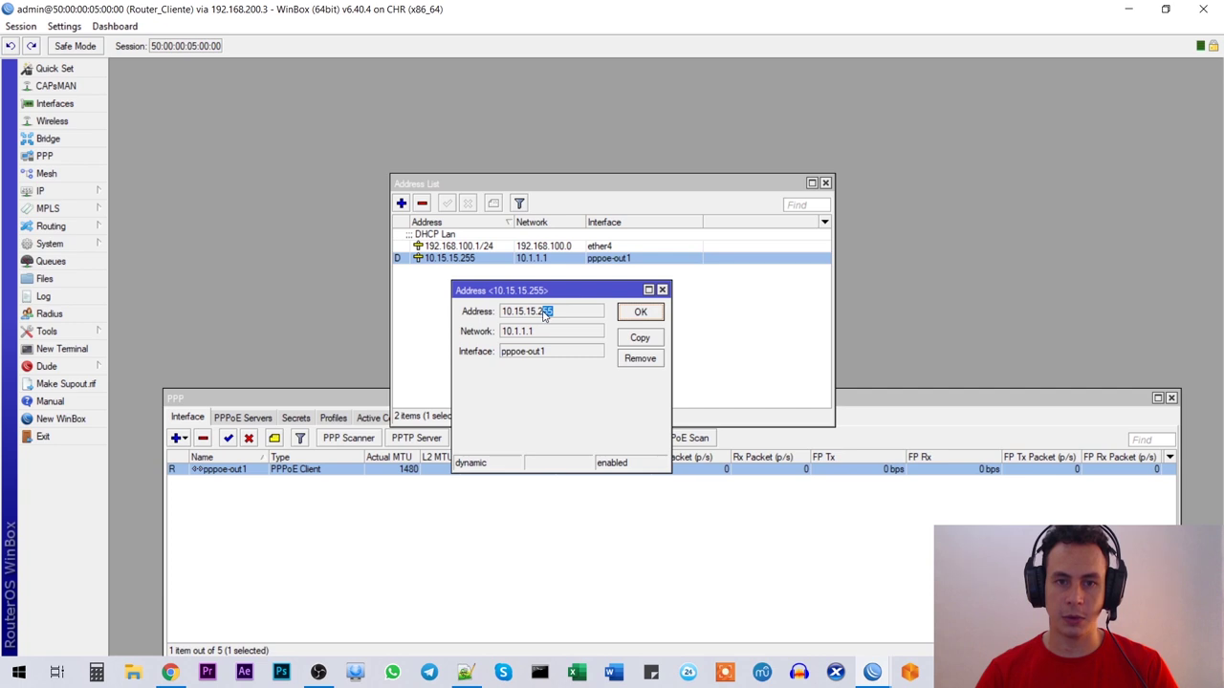
click(564, 315)
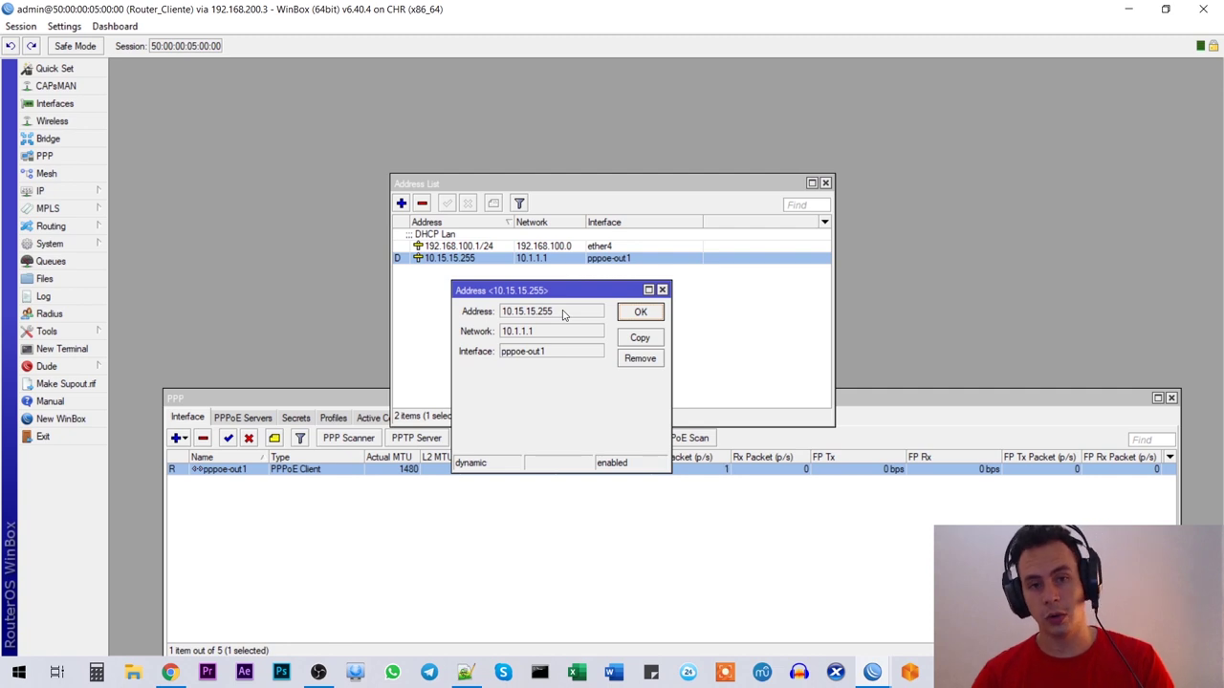
drag(562, 316, 492, 315)
click(538, 315)
click(576, 311)
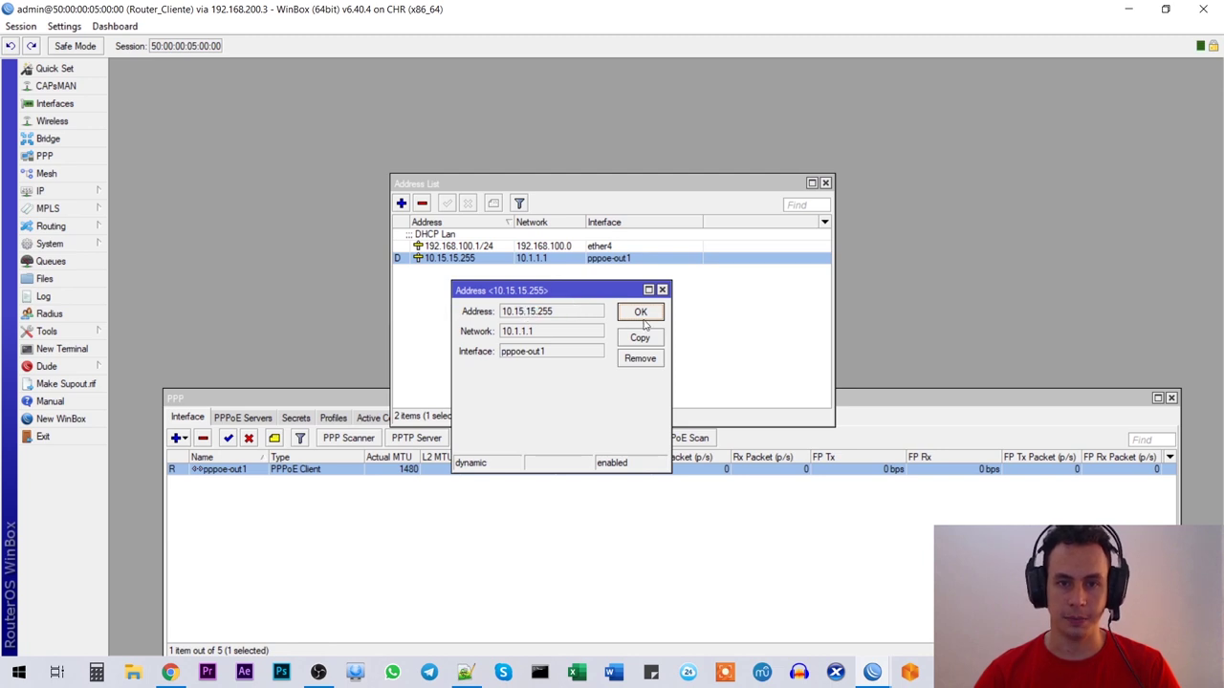
click(641, 313)
click(486, 306)
mouse_move(505, 178)
mouse_down()
mouse_move(463, 210)
mouse_move(495, 194)
mouse_up()
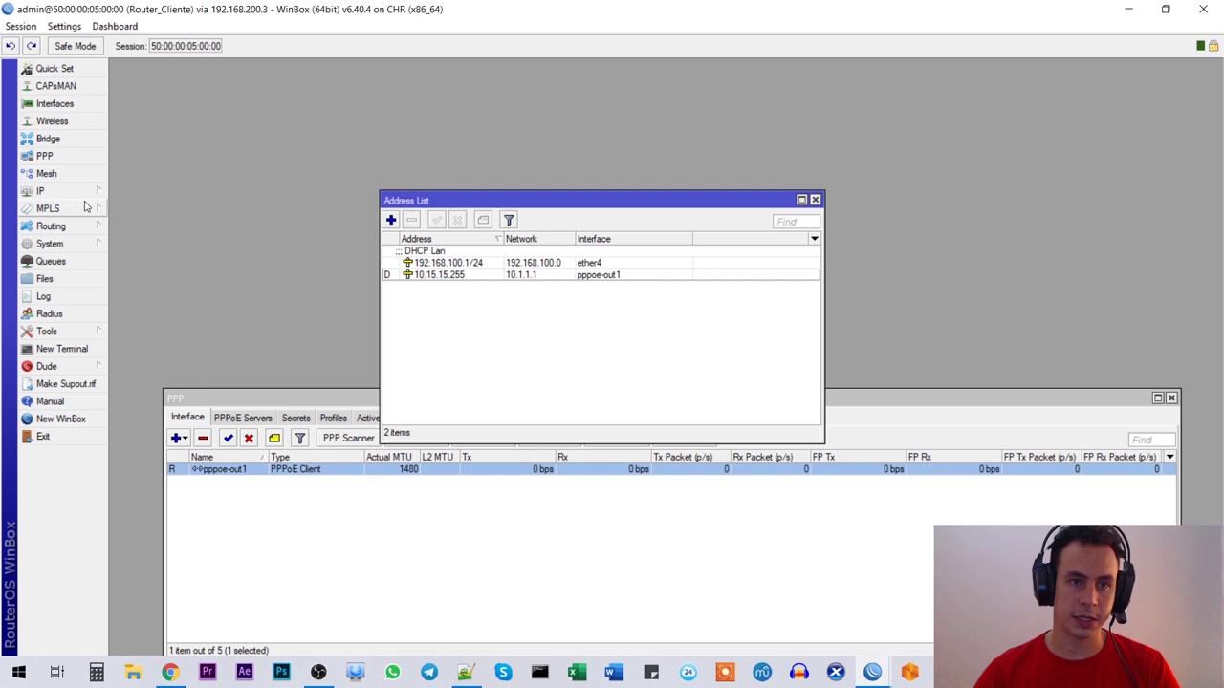
click(43, 191)
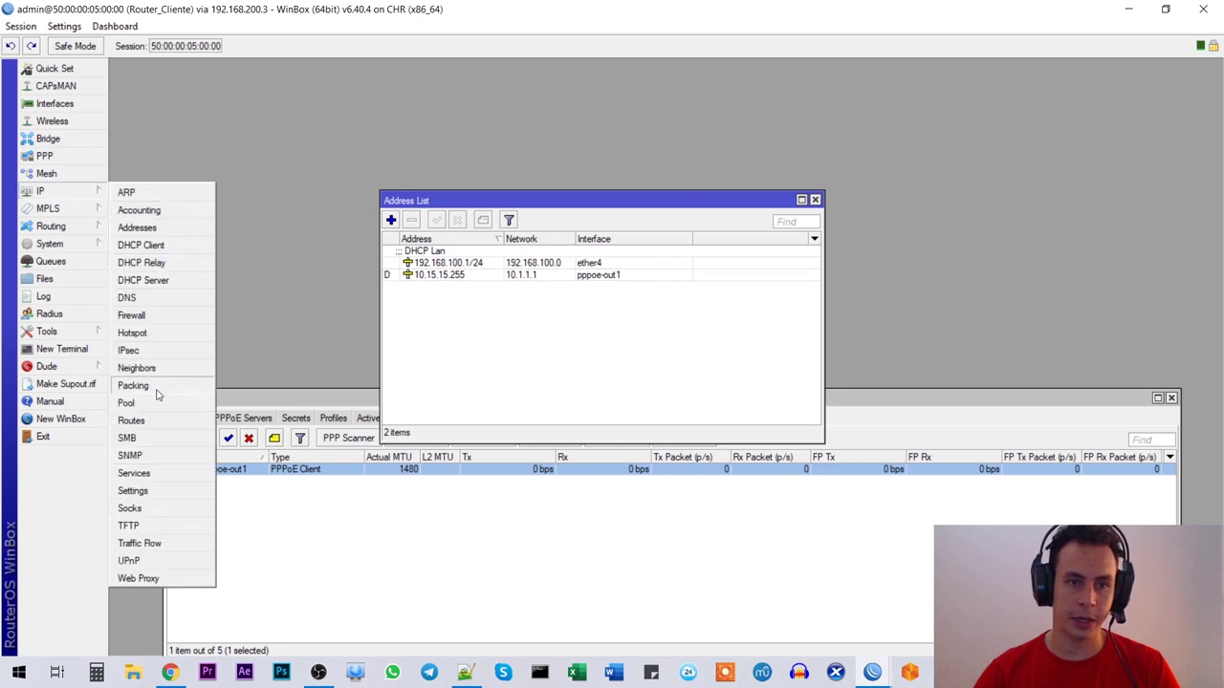
Step: Check the default route 0.0.0.0/0 goes via pppoe-out1, then close the route and address lists
click(158, 421)
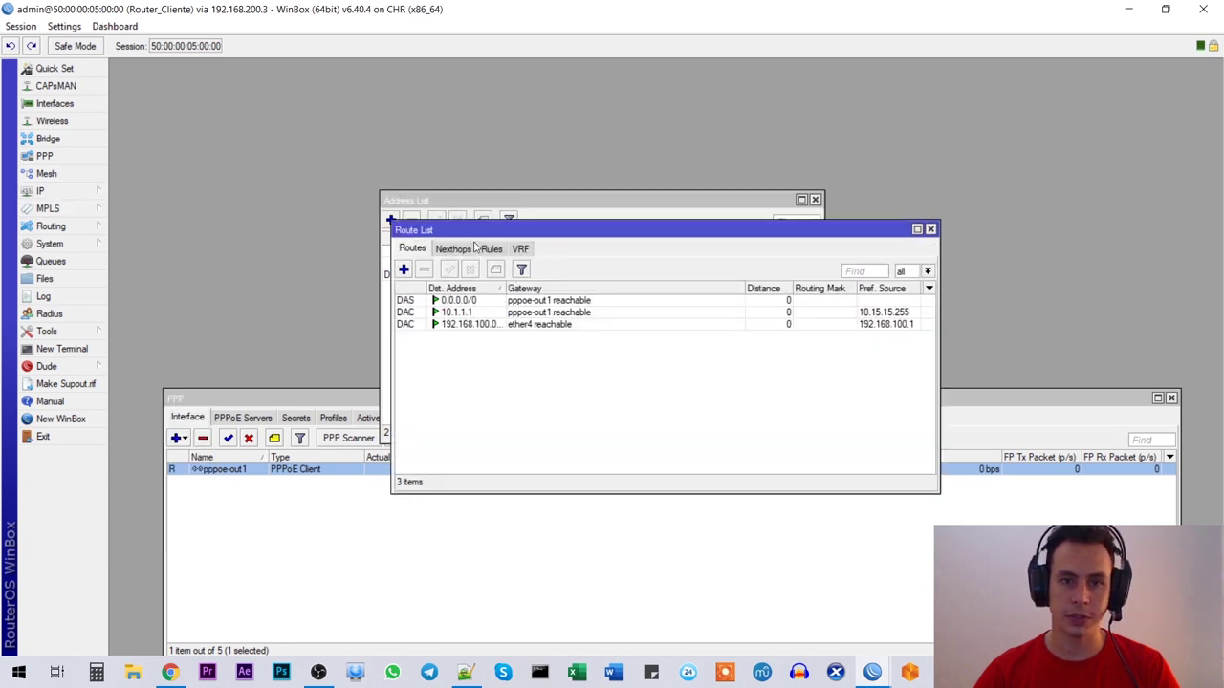
drag(473, 234, 277, 156)
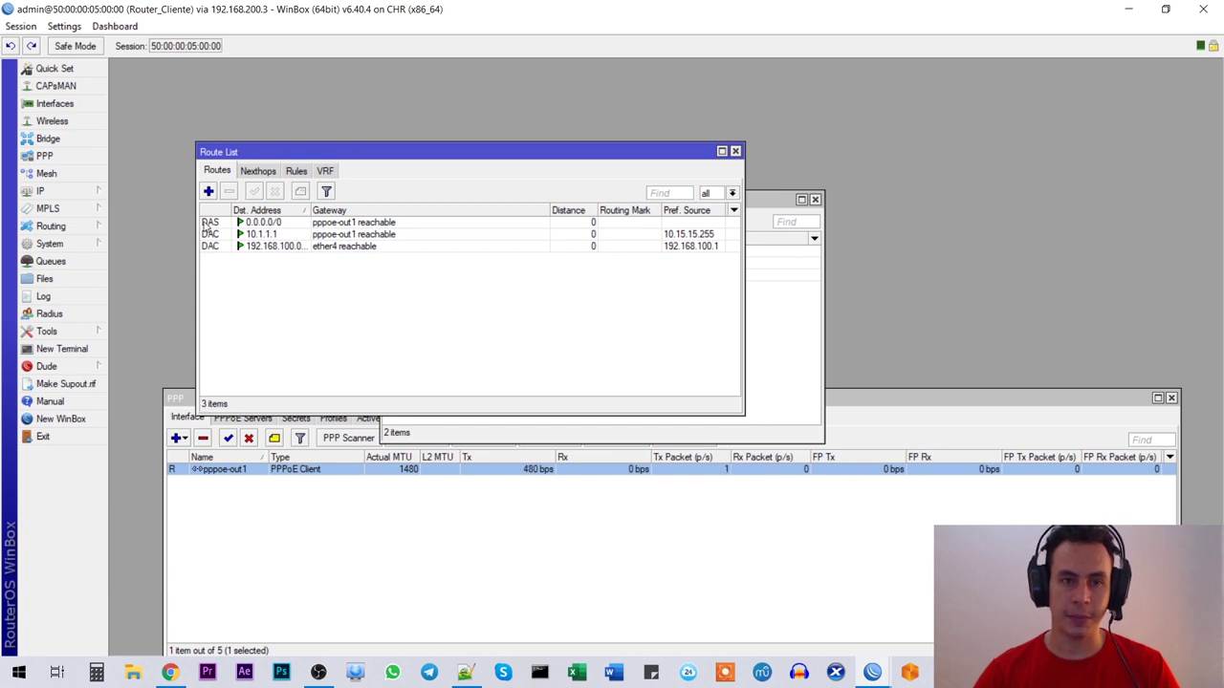
click(204, 224)
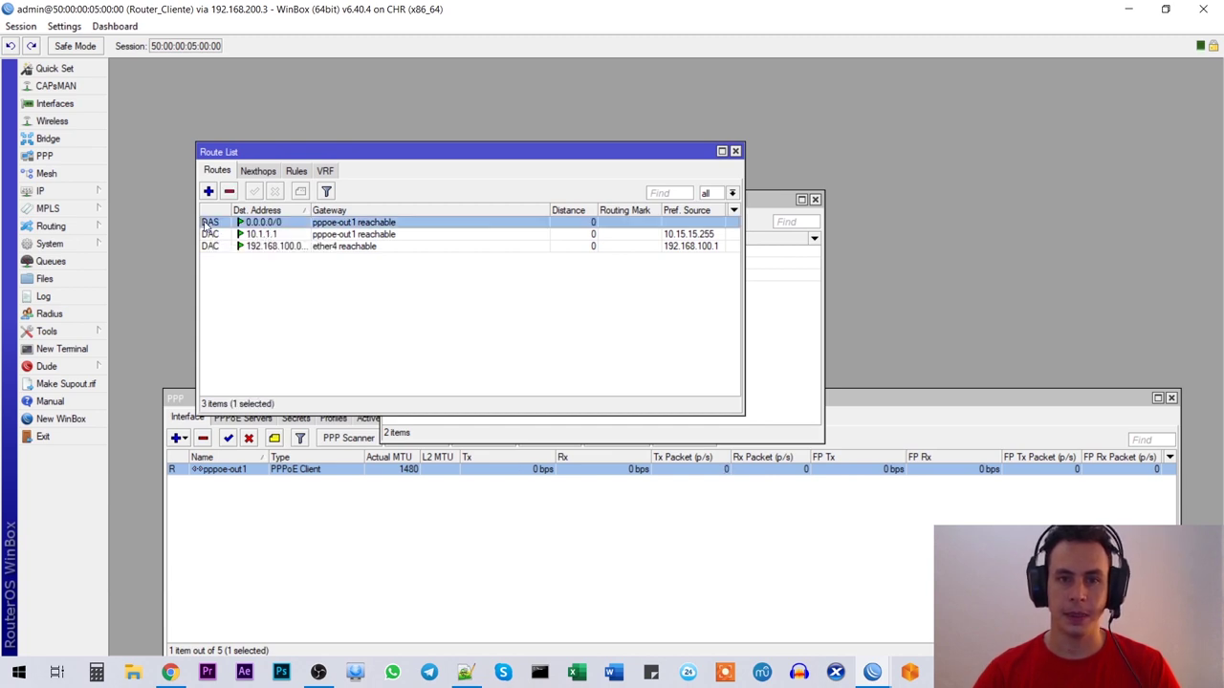
click(736, 151)
click(815, 200)
click(723, 382)
drag(724, 383, 752, 170)
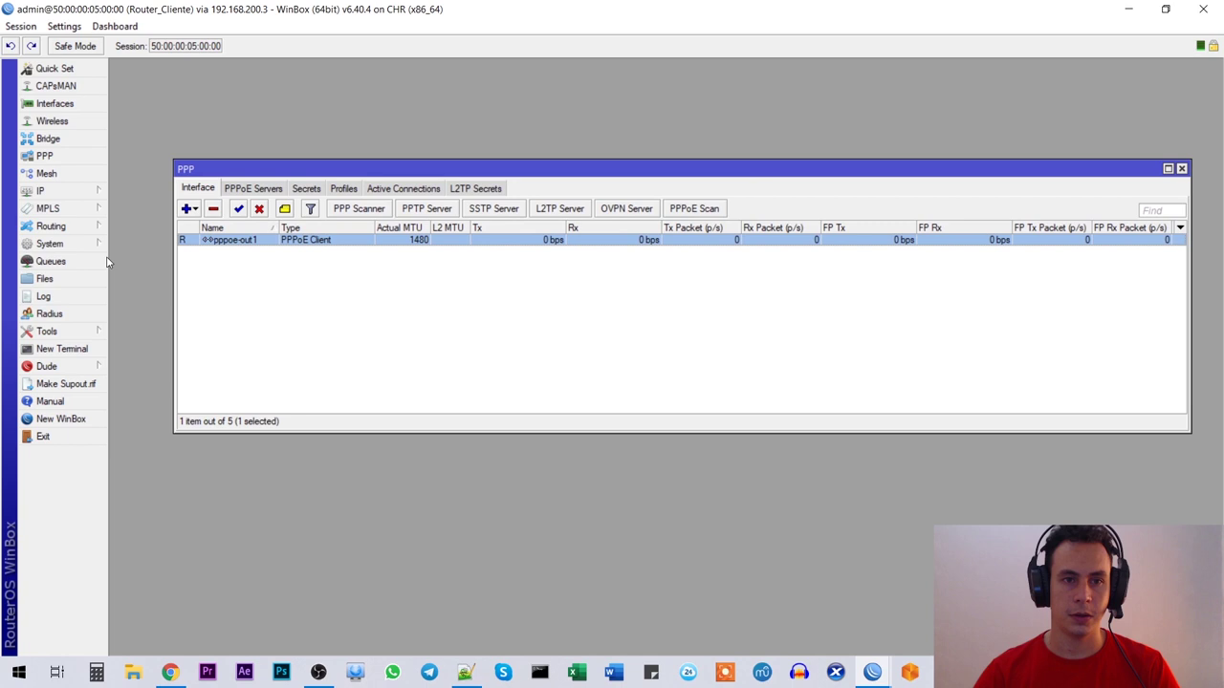
Step: Review the dynamic DNS servers 10.1.1.1 and 192.168.33.1 in DNS Settings and close them
click(84, 198)
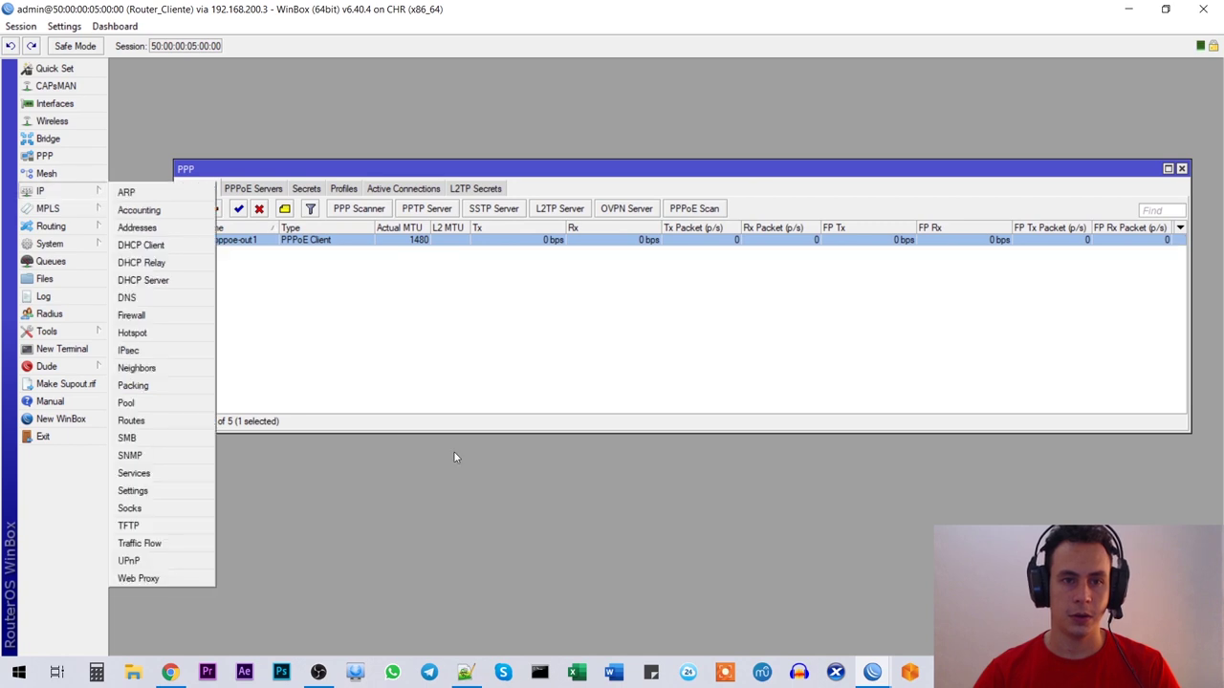
click(81, 197)
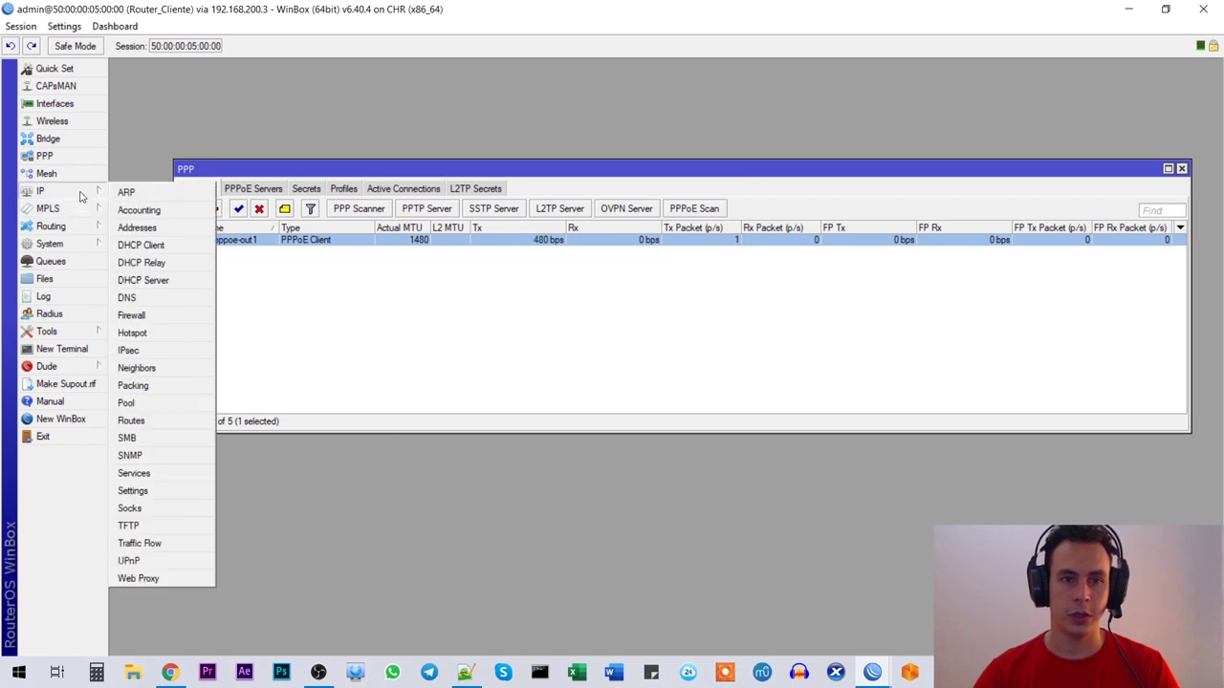
click(143, 298)
drag(679, 277, 633, 277)
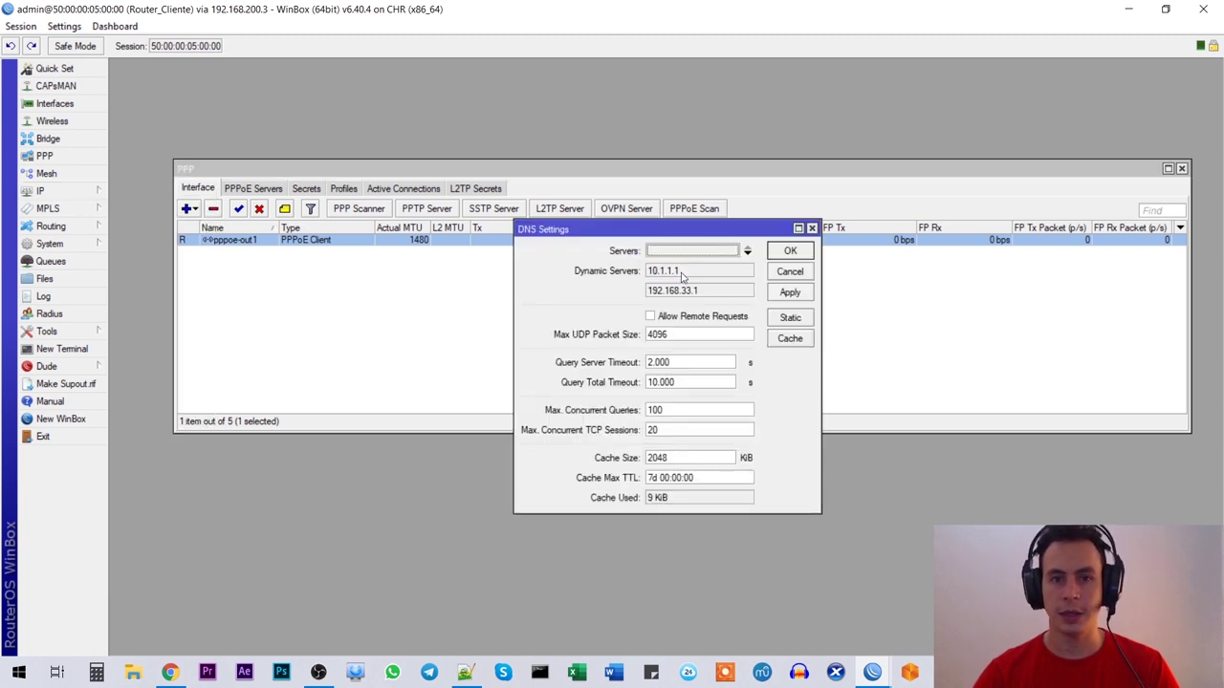
drag(704, 293, 623, 294)
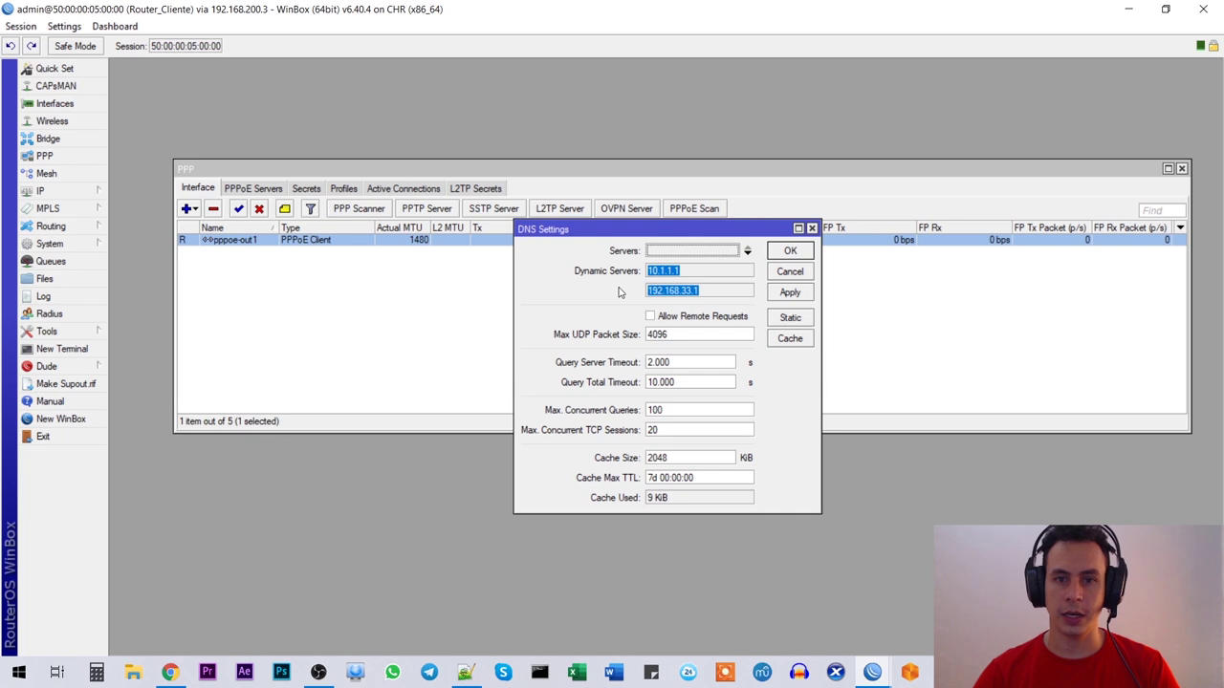
click(793, 254)
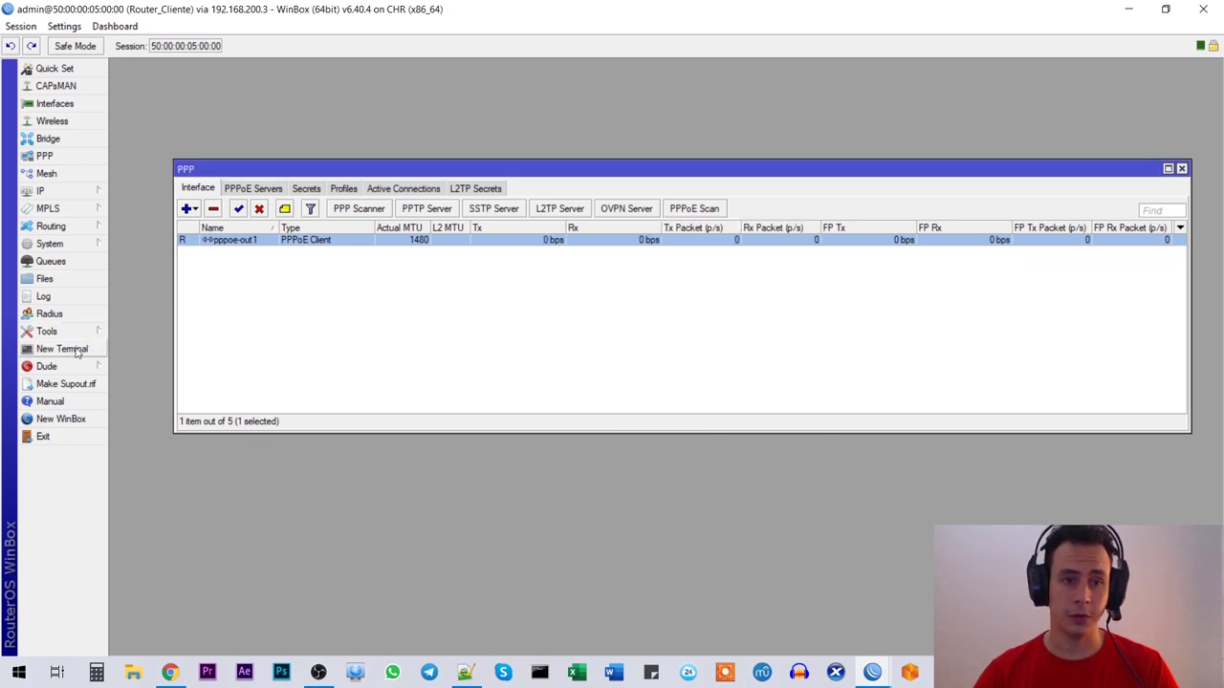
click(63, 351)
text(ping )
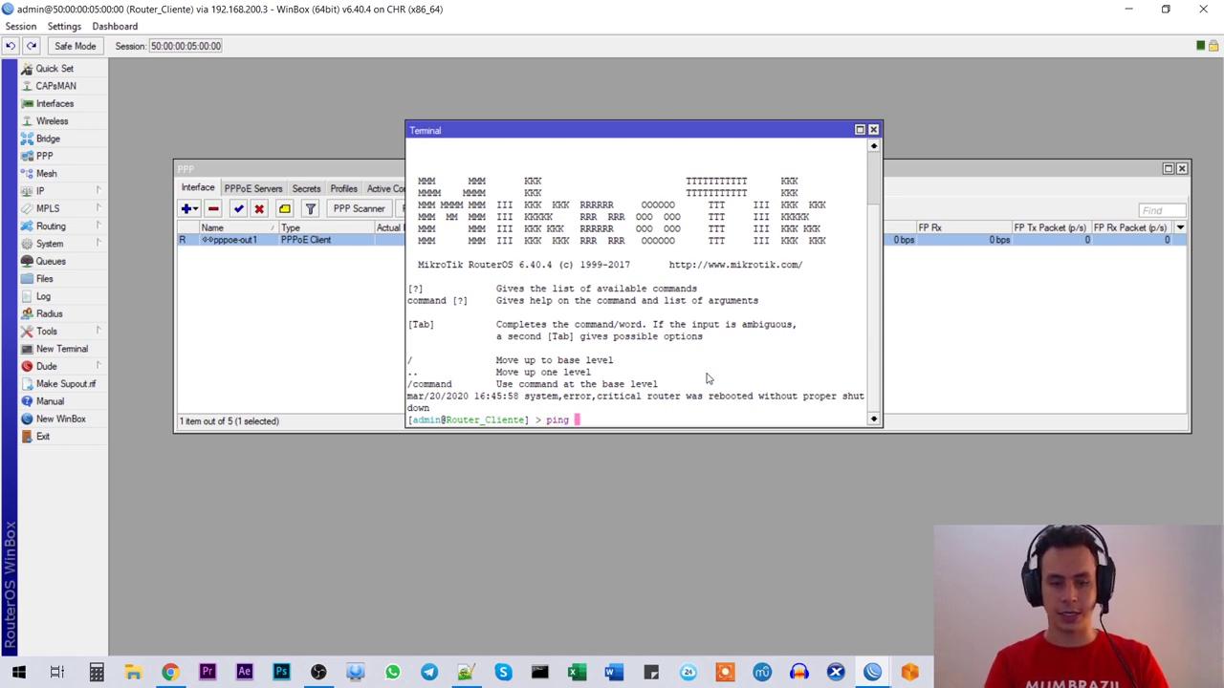
text(8.8.8.8)
key(Return)
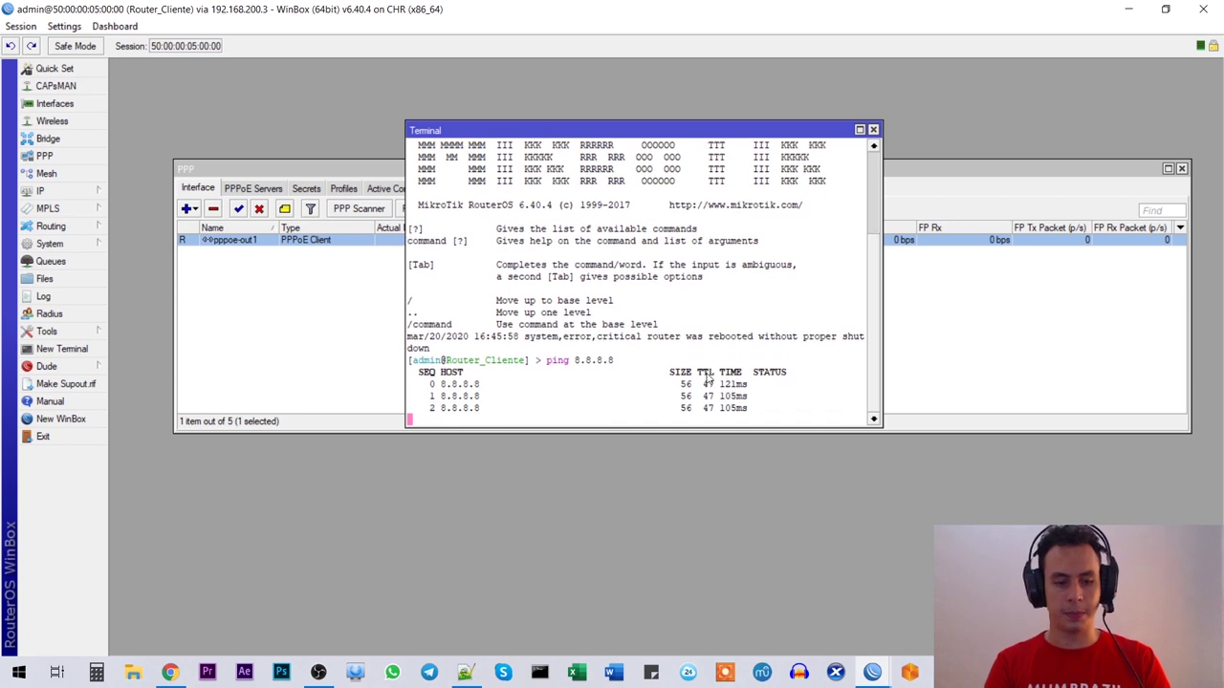
key(ctrl+c)
key(Up)
key(BackSpace)
key(BackSpace)
key(BackSpace)
key(BackSpace)
key(BackSpace)
key(BackSpace)
key(BackSpace)
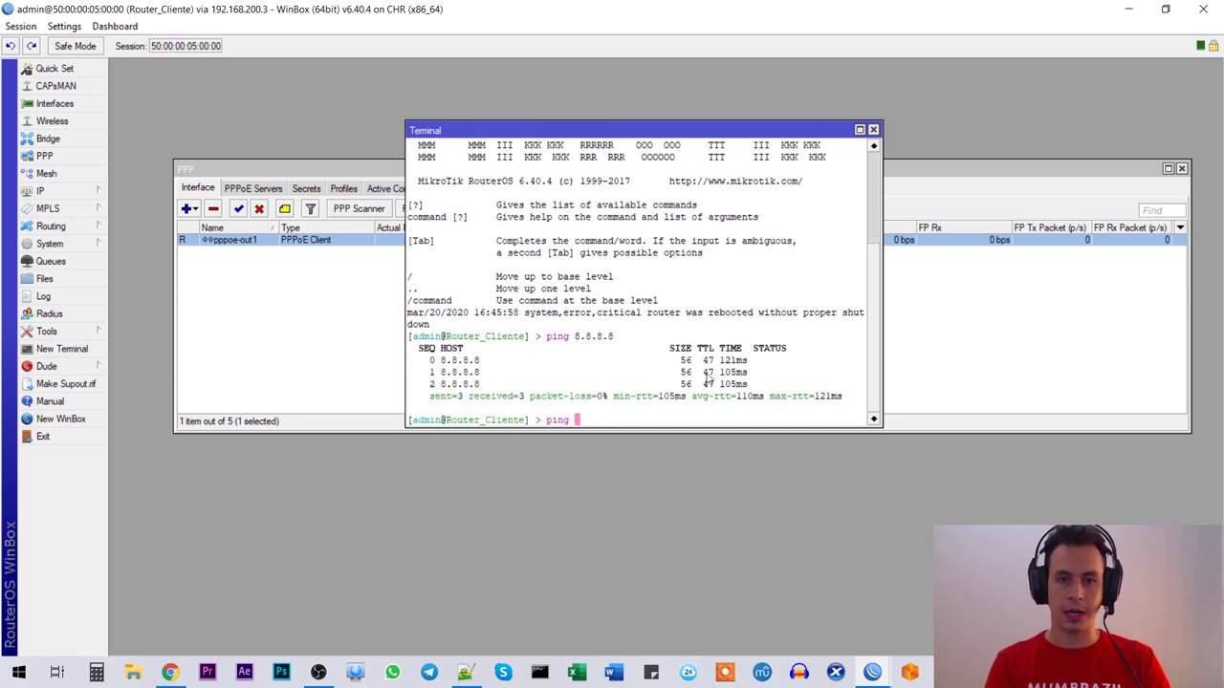
text(you)
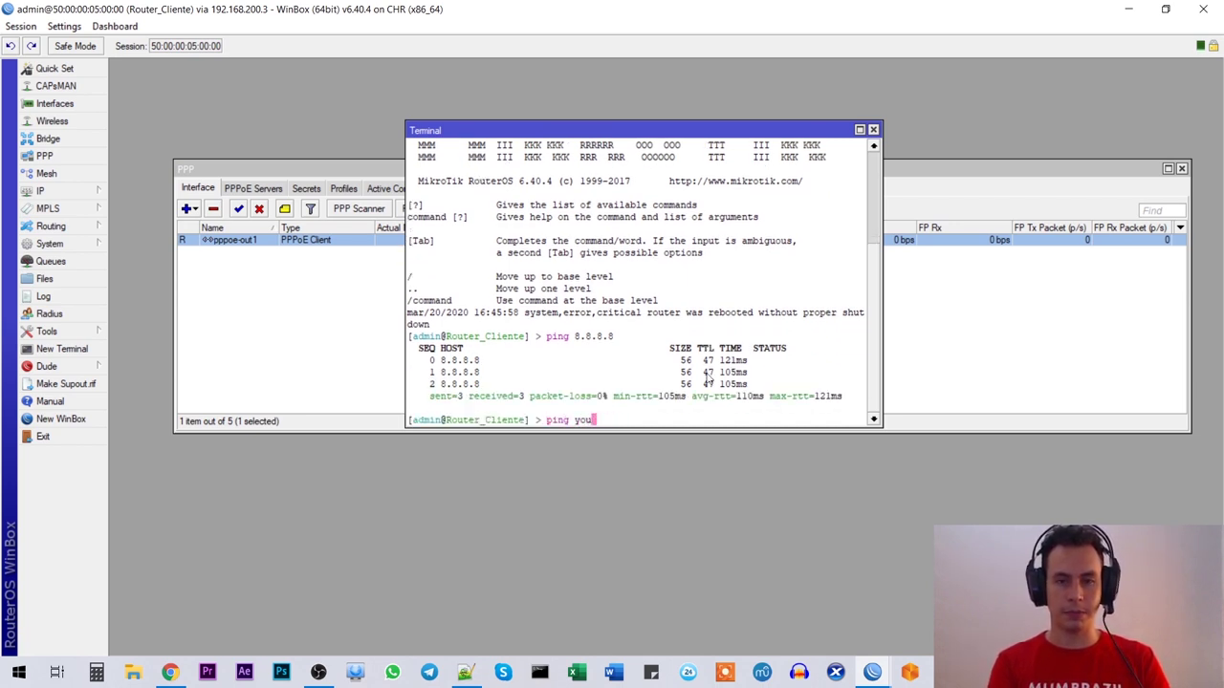
text(tube.com)
key(Return)
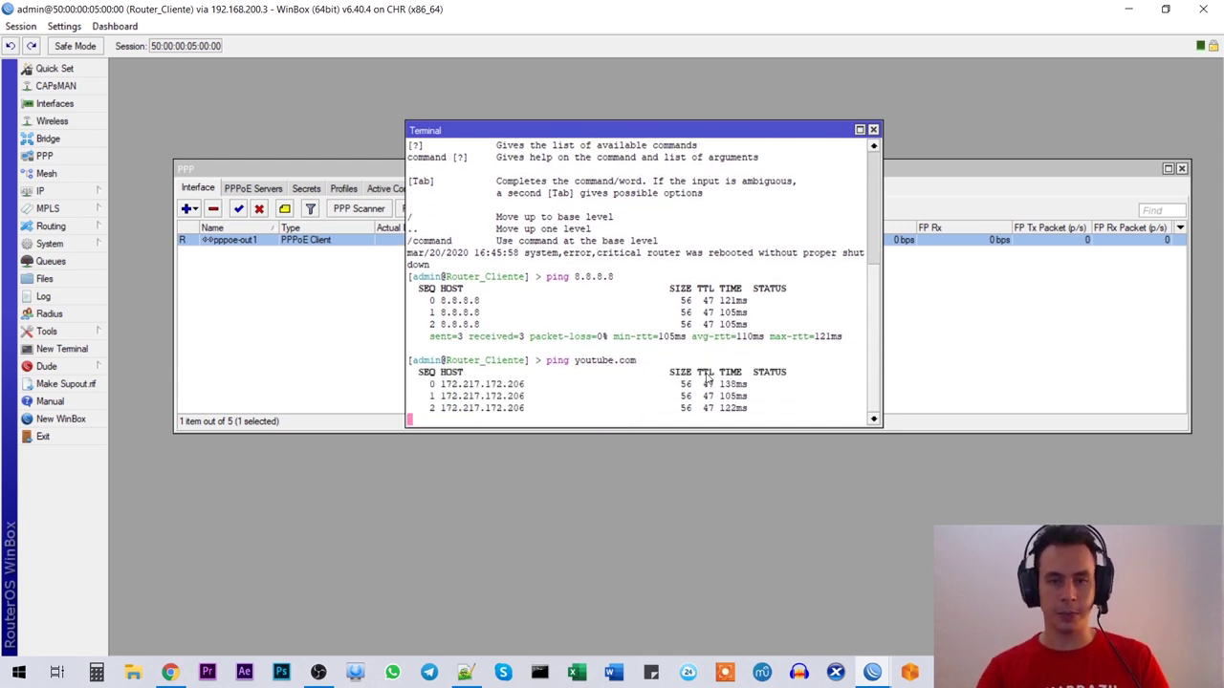
click(873, 130)
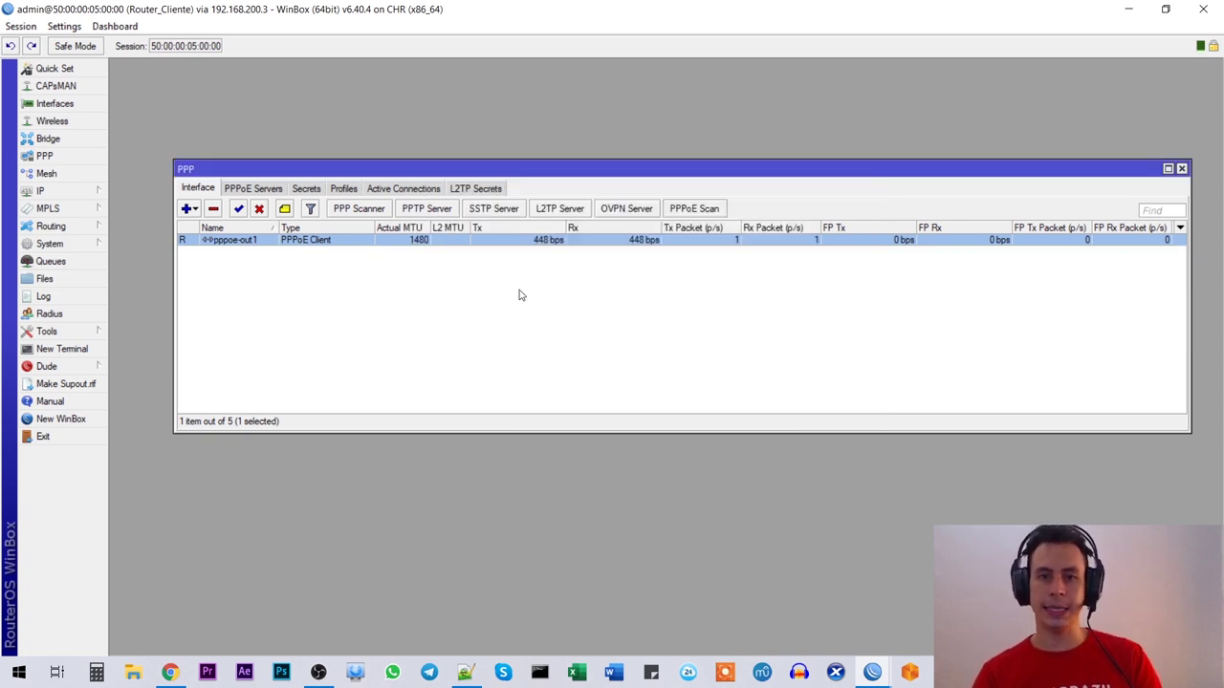
click(483, 319)
drag(469, 172, 468, 165)
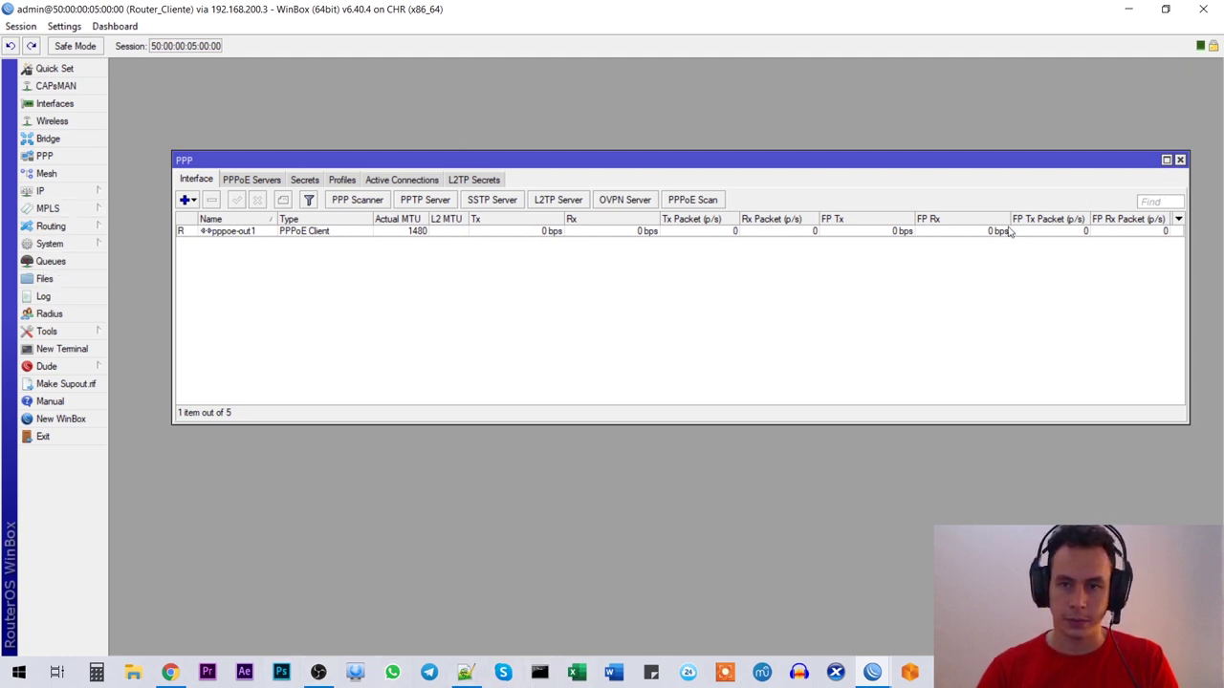
Step: Scroll the Notepad++ notes down to '- Pruebas Finales', then switch to the EVE-NG topology
click(477, 666)
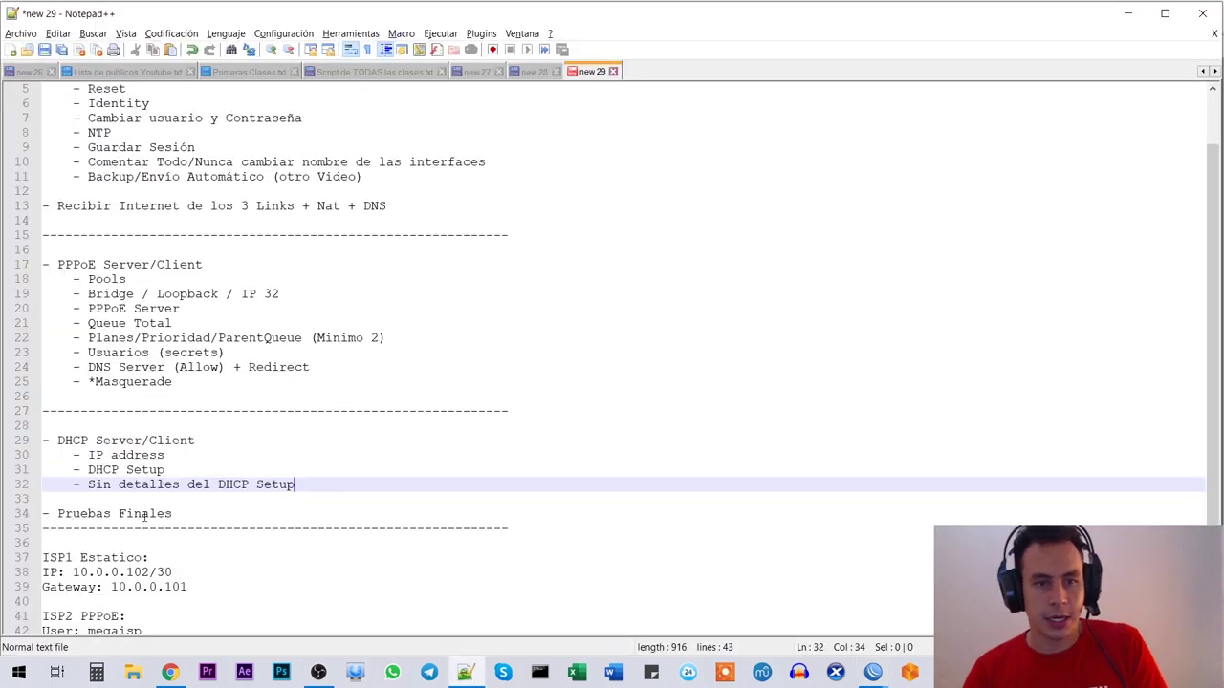
scroll(145, 516, down, 1)
drag(179, 487, 21, 466)
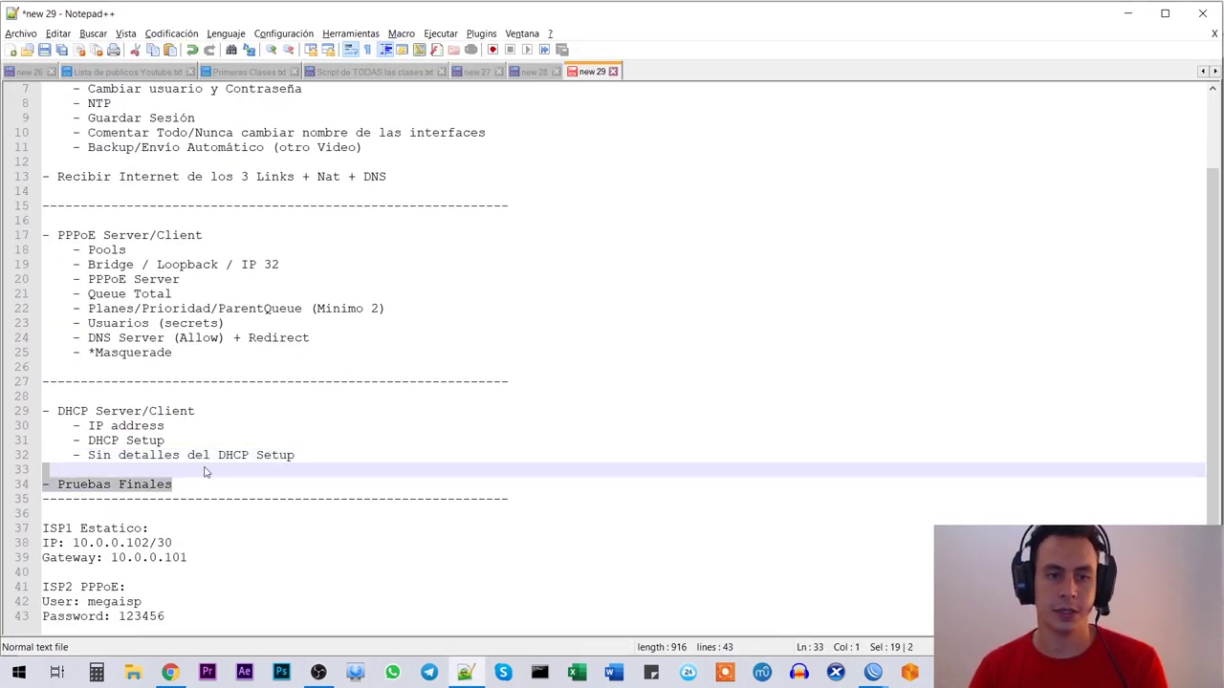
click(157, 485)
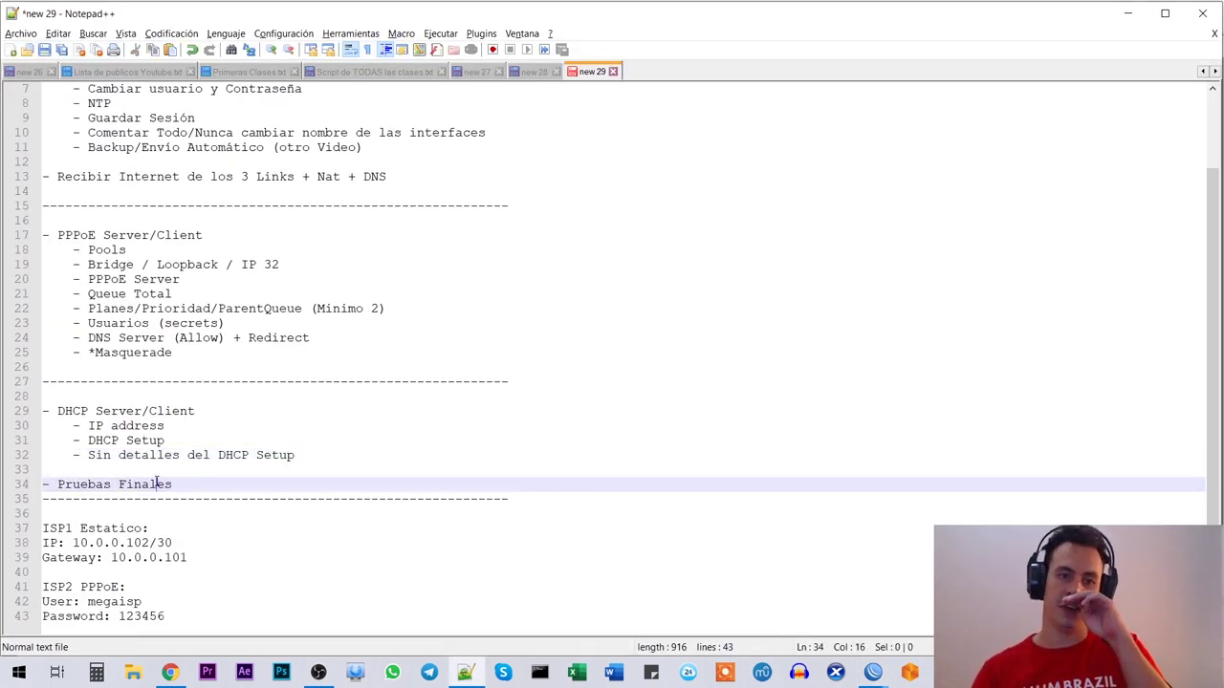
click(227, 453)
click(170, 672)
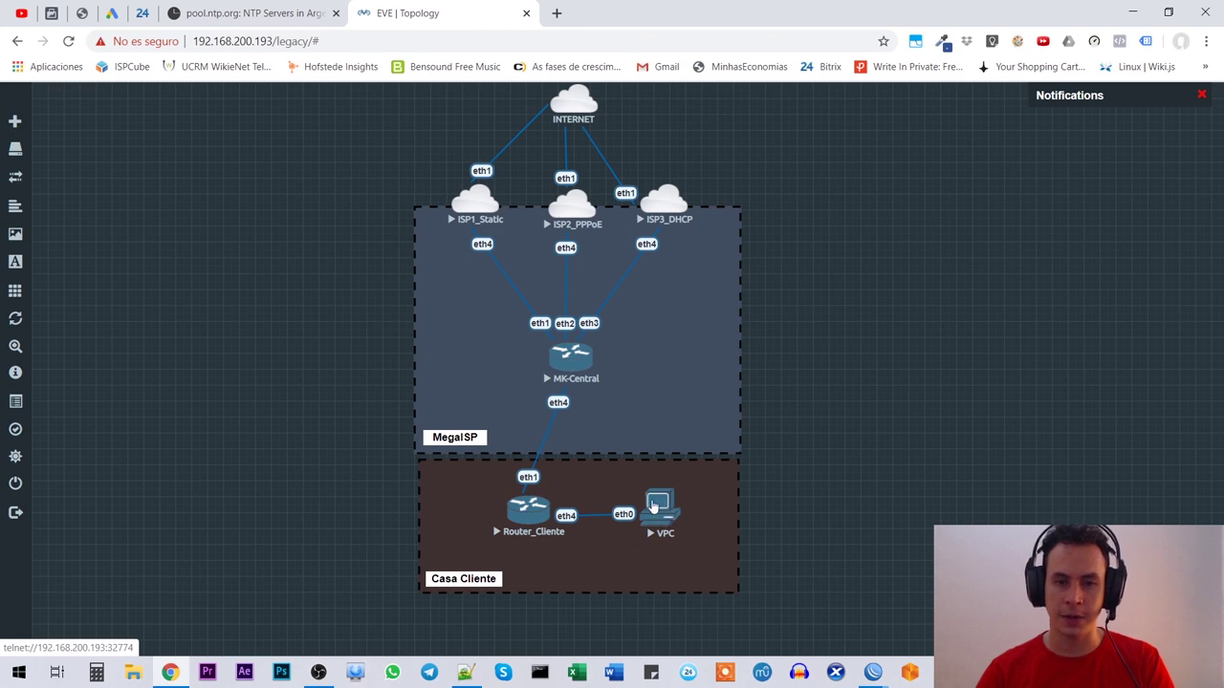
Step: In the VPC console run dhcp, leasing 192.168.100.200/24 with gateway 192.168.100.1
click(663, 512)
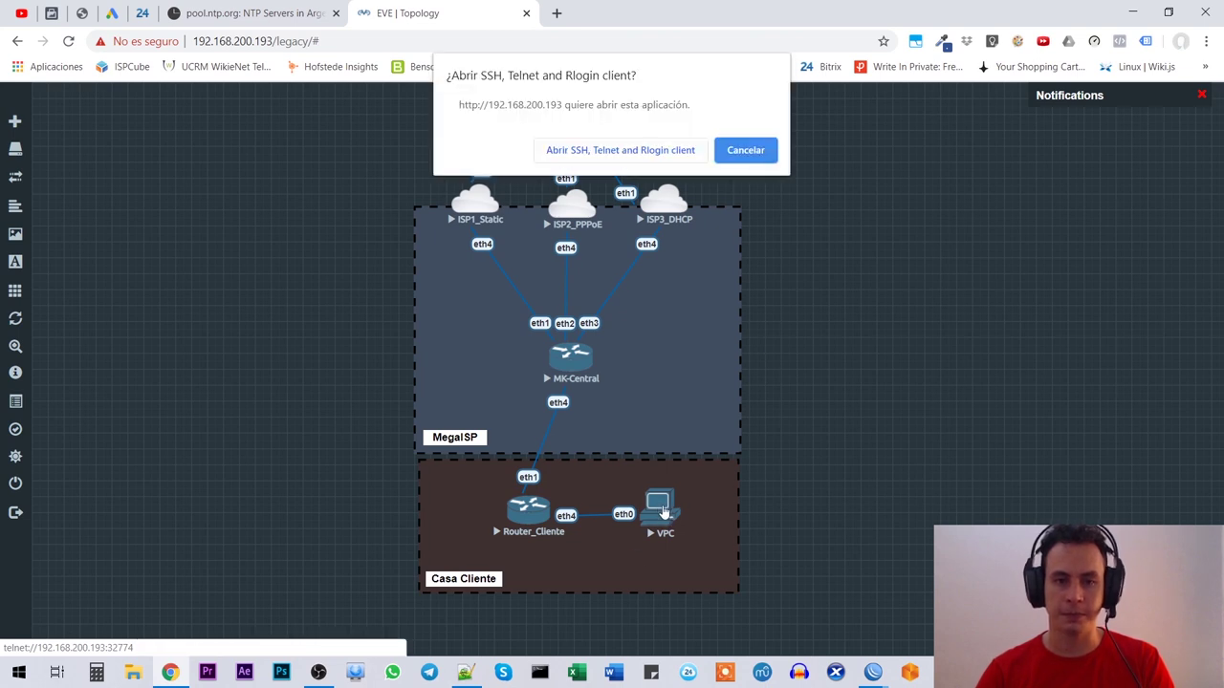
click(658, 146)
drag(364, 84, 980, 150)
text(dhcp)
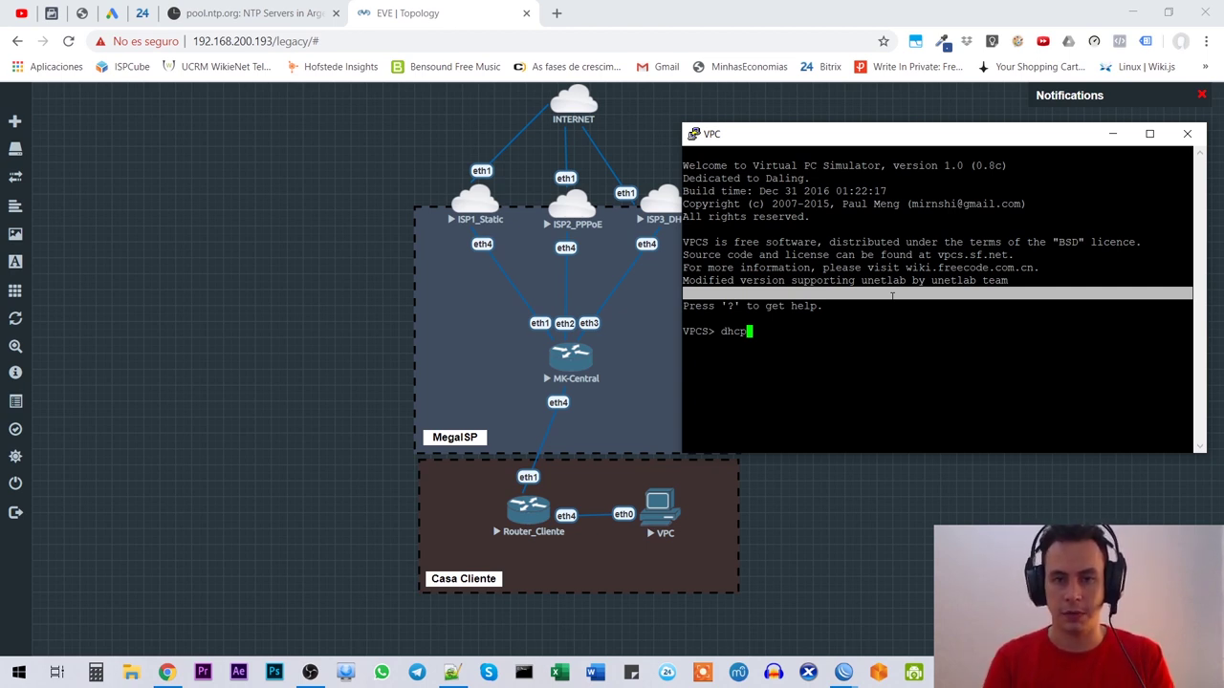
key(Return)
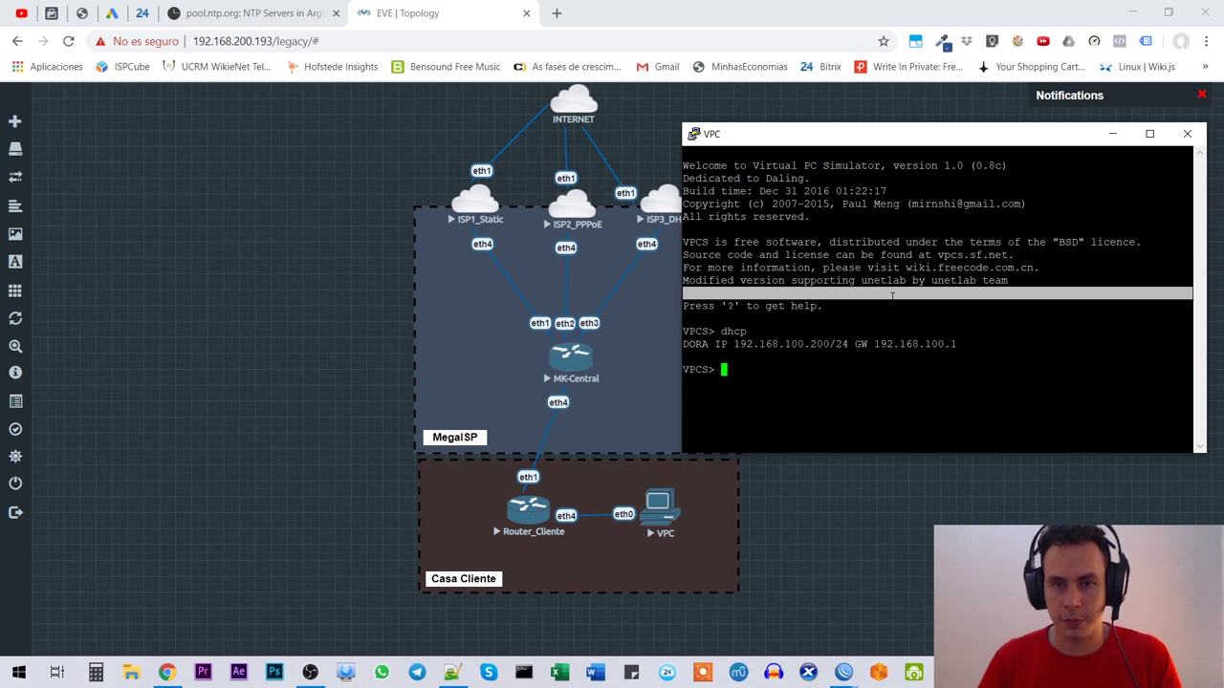
drag(778, 344, 1192, 344)
click(802, 382)
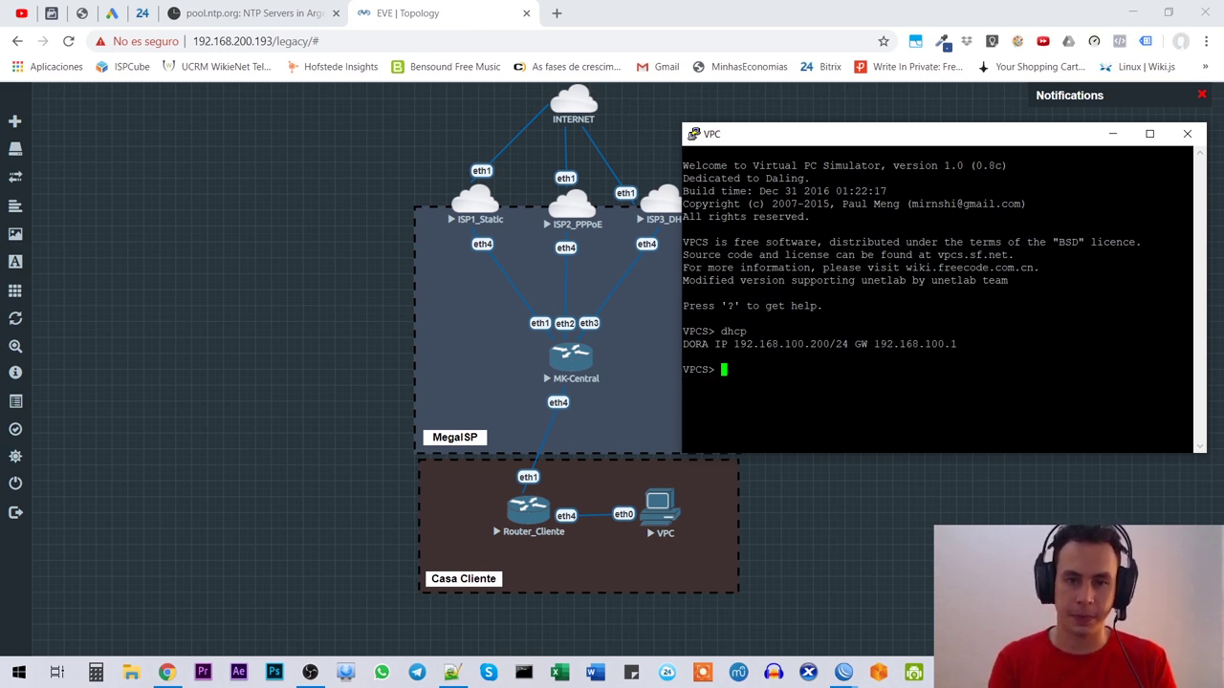
Step: Ping 8.8.8.8 from the VPC and stop it after the timeouts
text(ping )
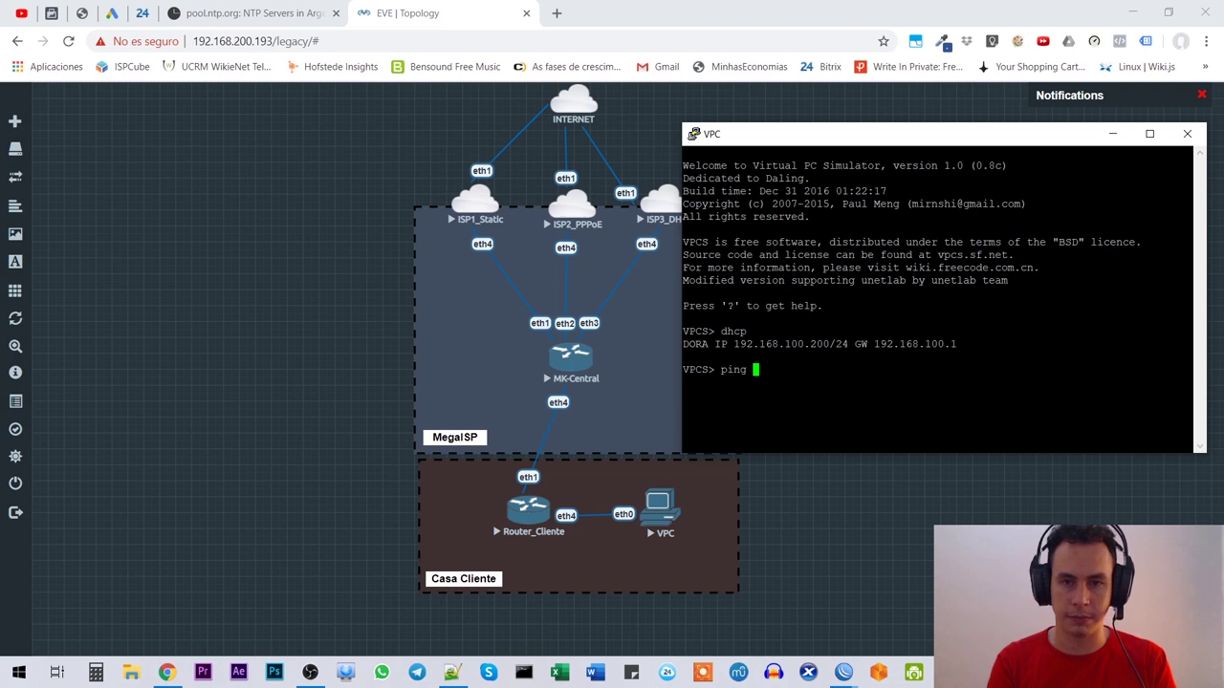
text(8.8.8)
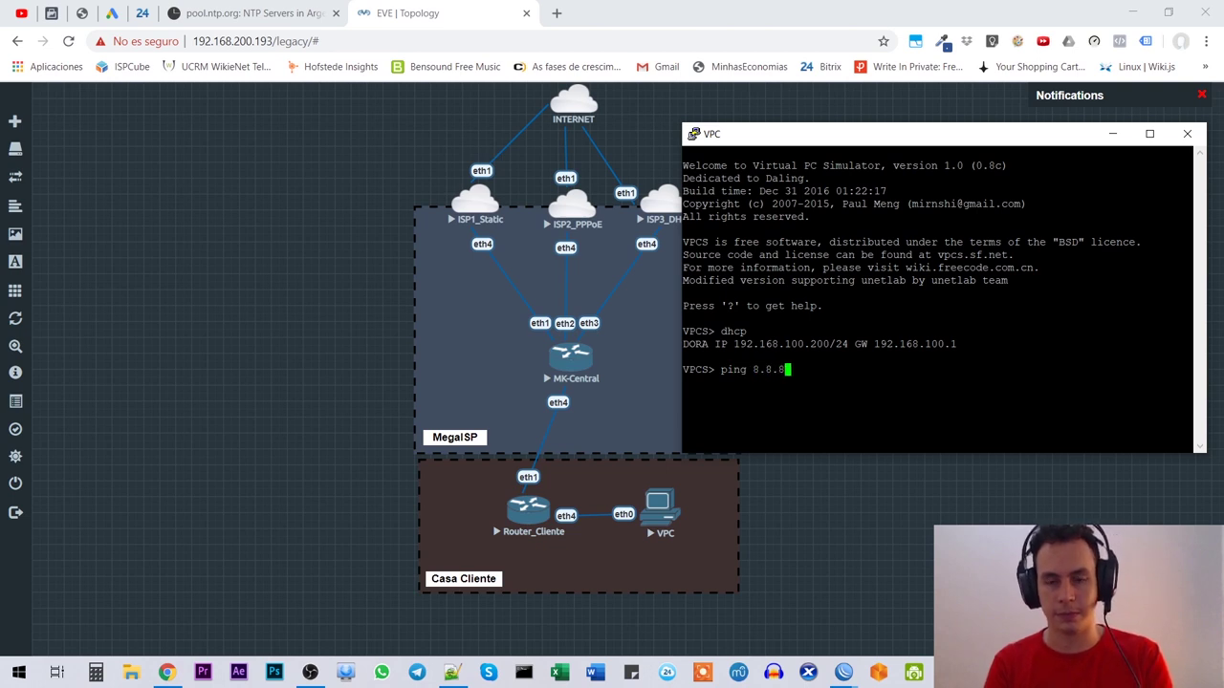
text(.8)
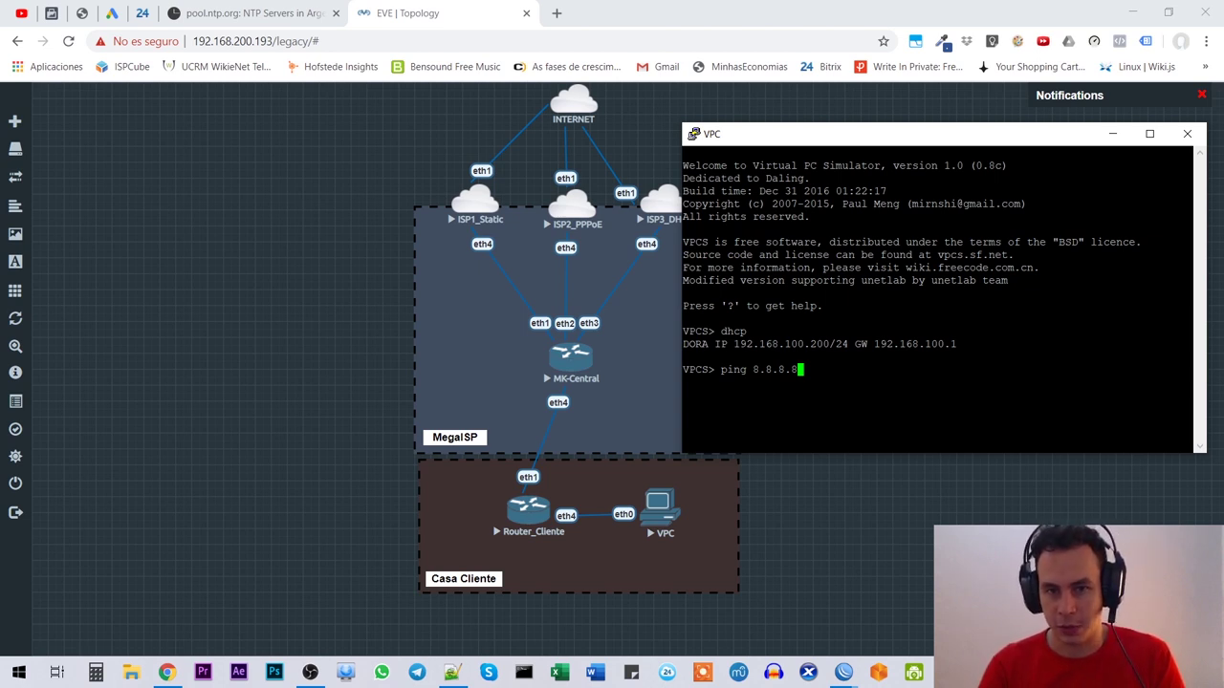
key(Return)
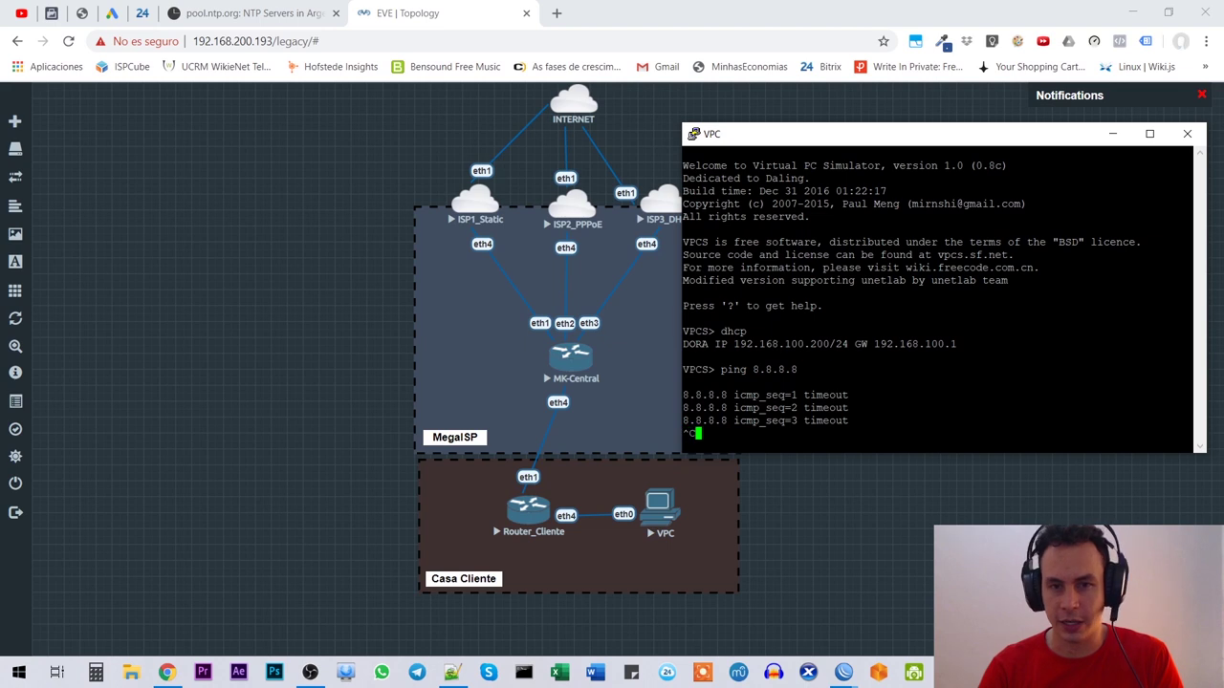
key(ctrl+c)
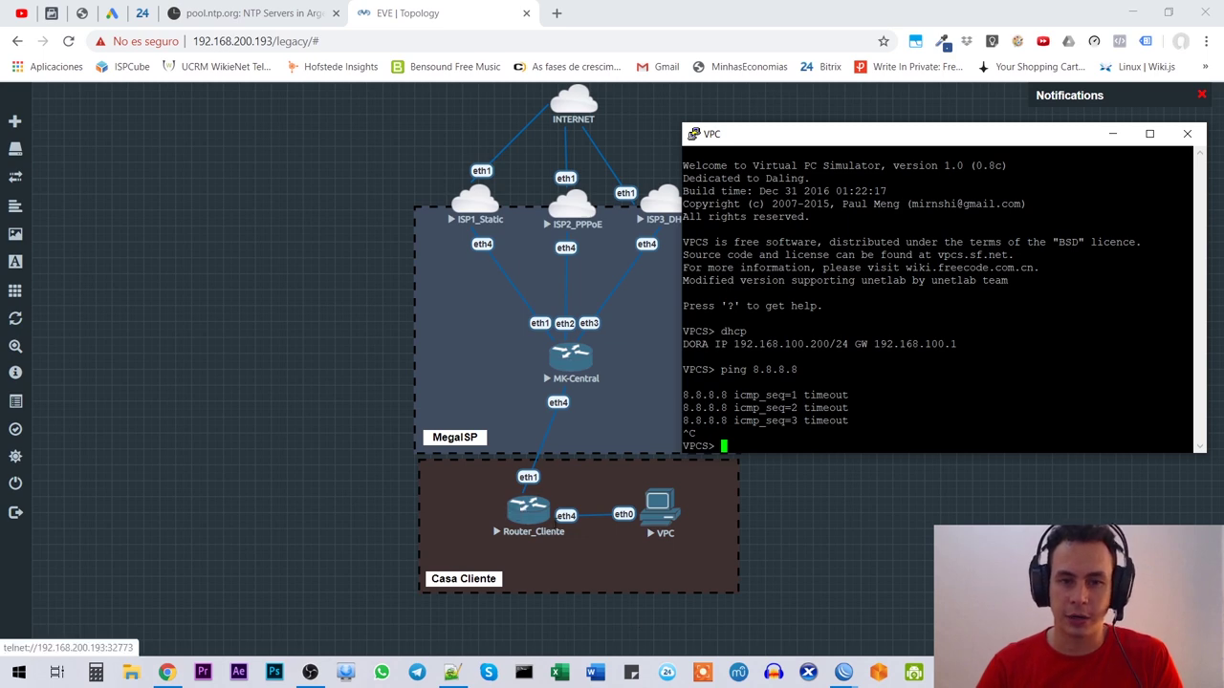
Step: Select the '*Masquerade' line 25 in the class notes, then return to the VPC terminal
click(461, 676)
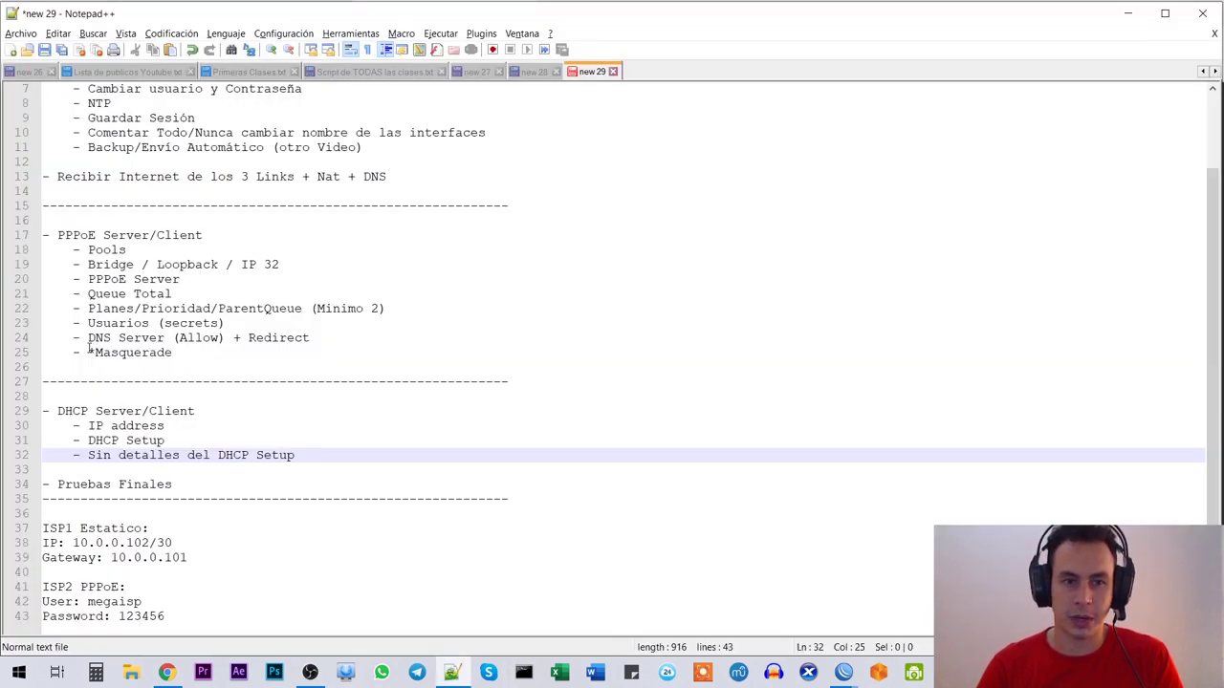
drag(89, 350, 205, 356)
click(199, 352)
triple_click(170, 354)
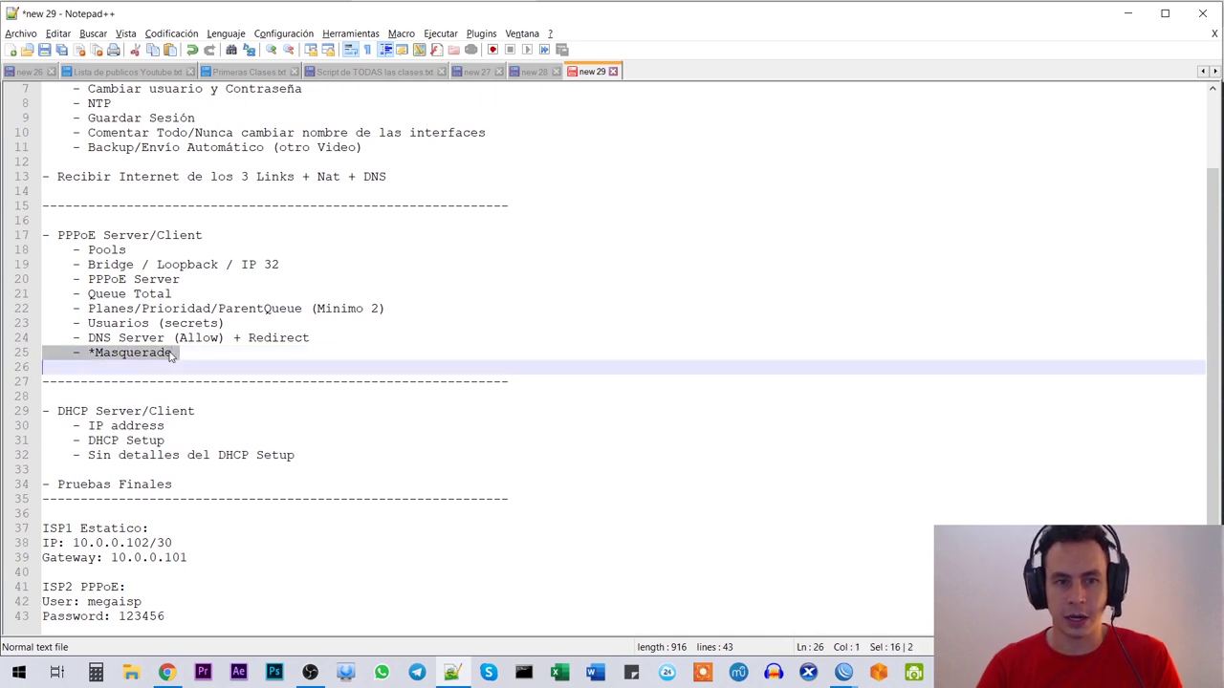
click(214, 353)
key(alt+Tab)
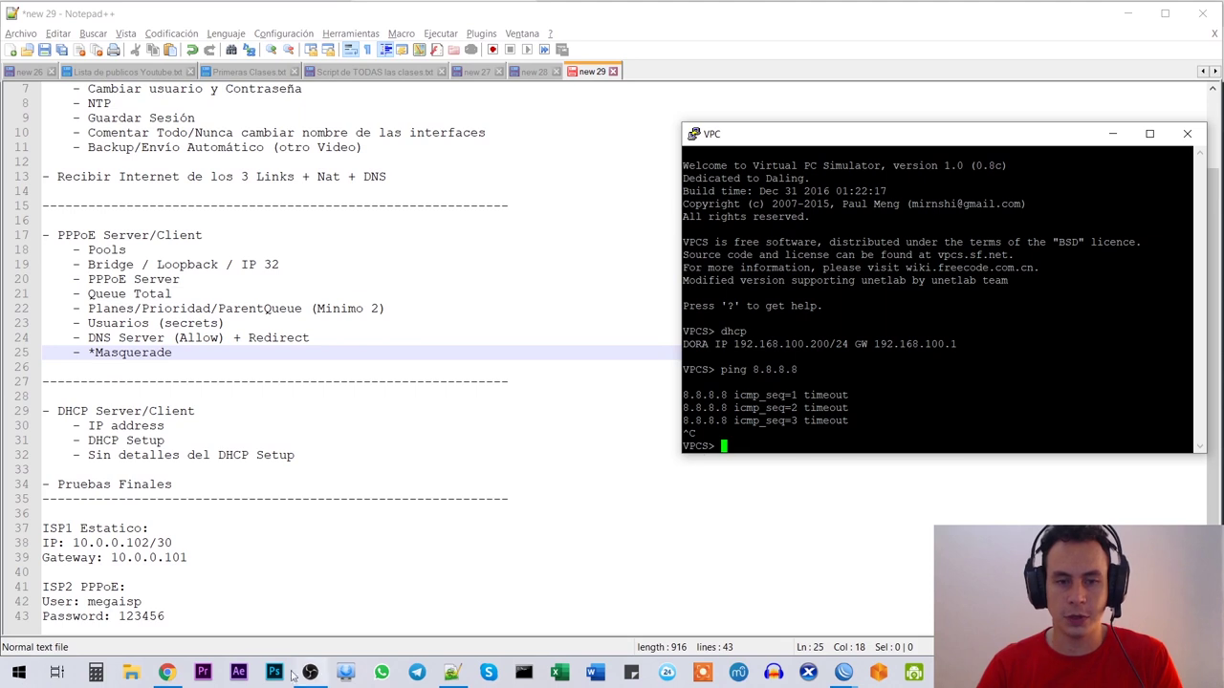
Step: Switch to the Router_Cliente WinBox session and open its firewall NAT rules
mouse_move(861, 677)
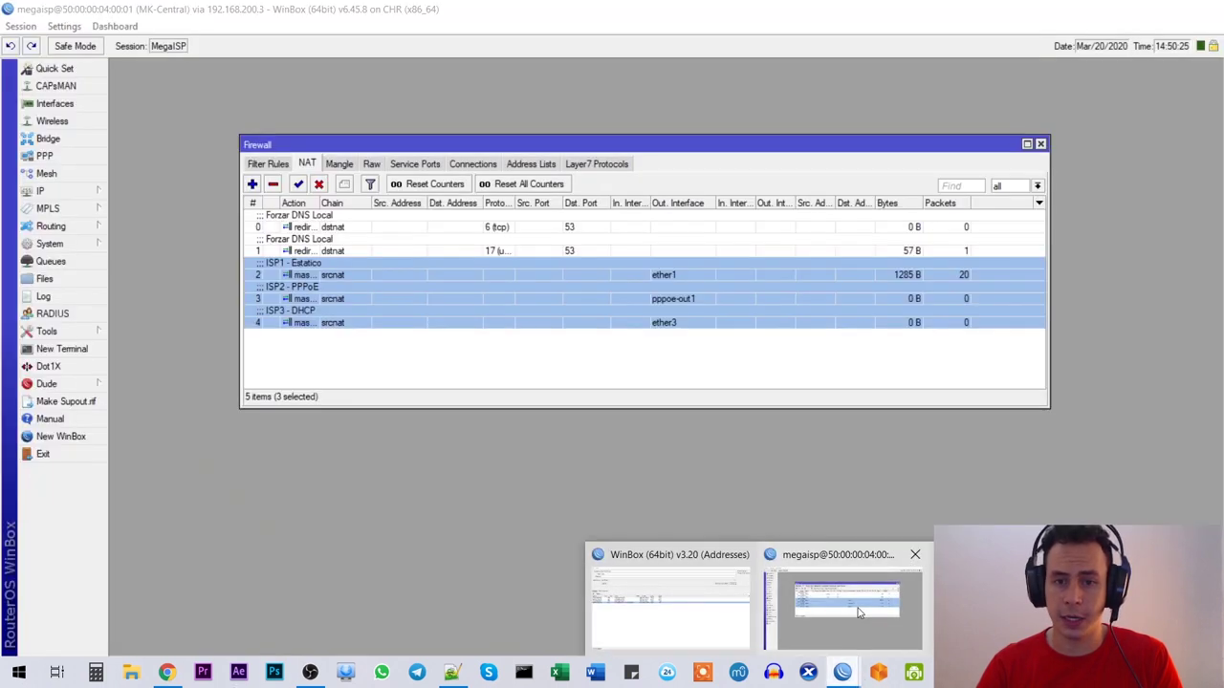
click(857, 612)
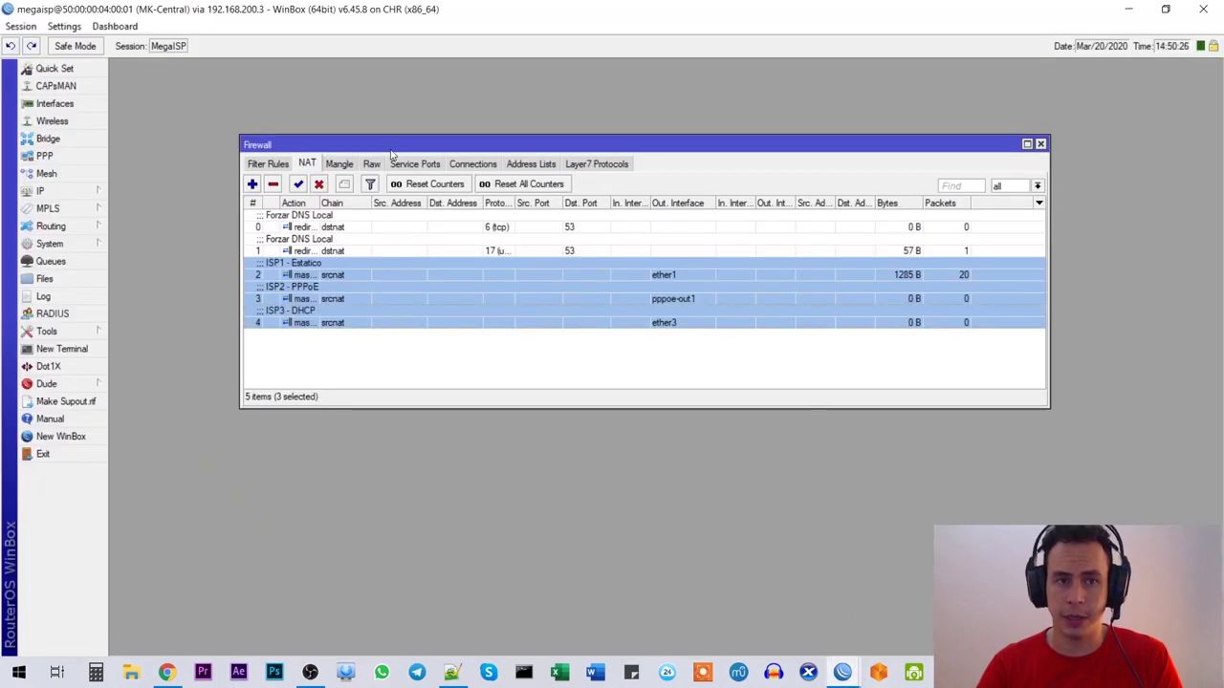
click(168, 673)
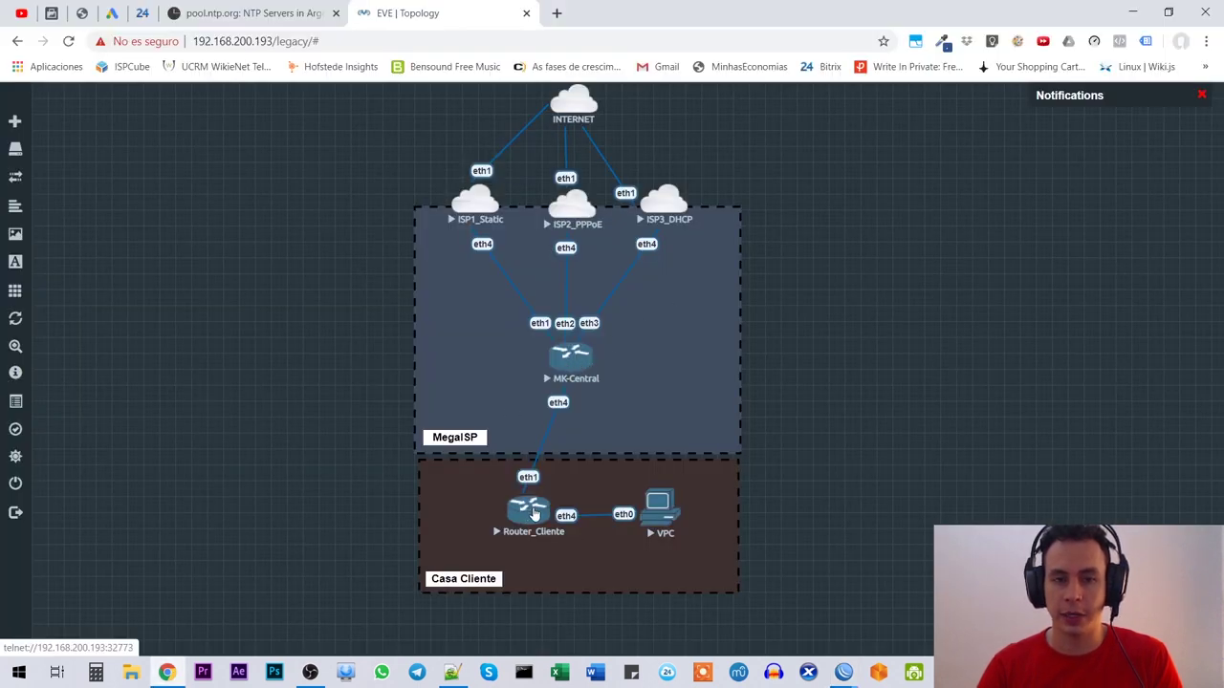
click(842, 673)
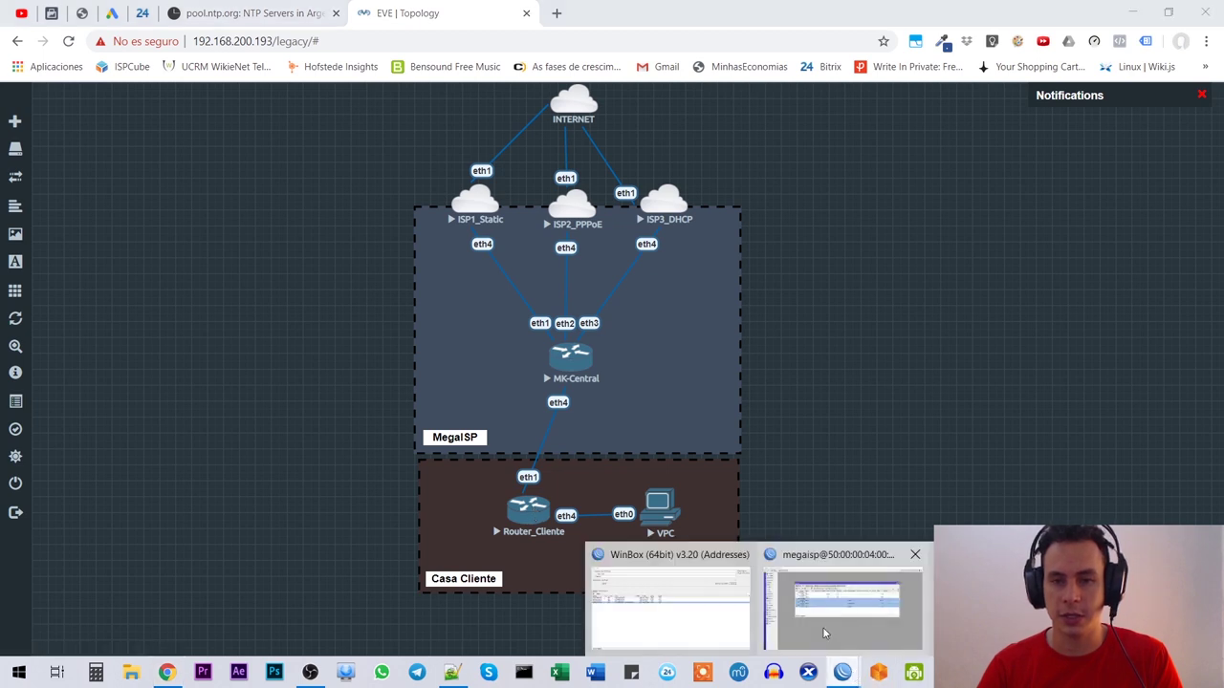
click(842, 602)
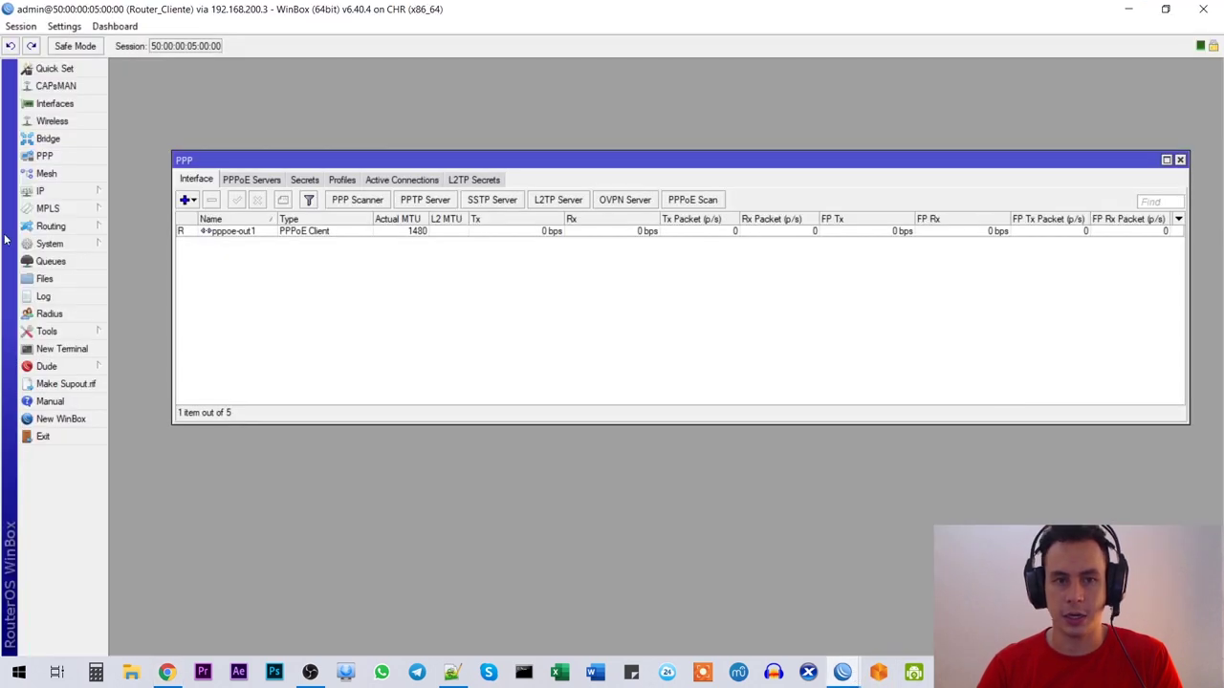
click(91, 191)
click(149, 317)
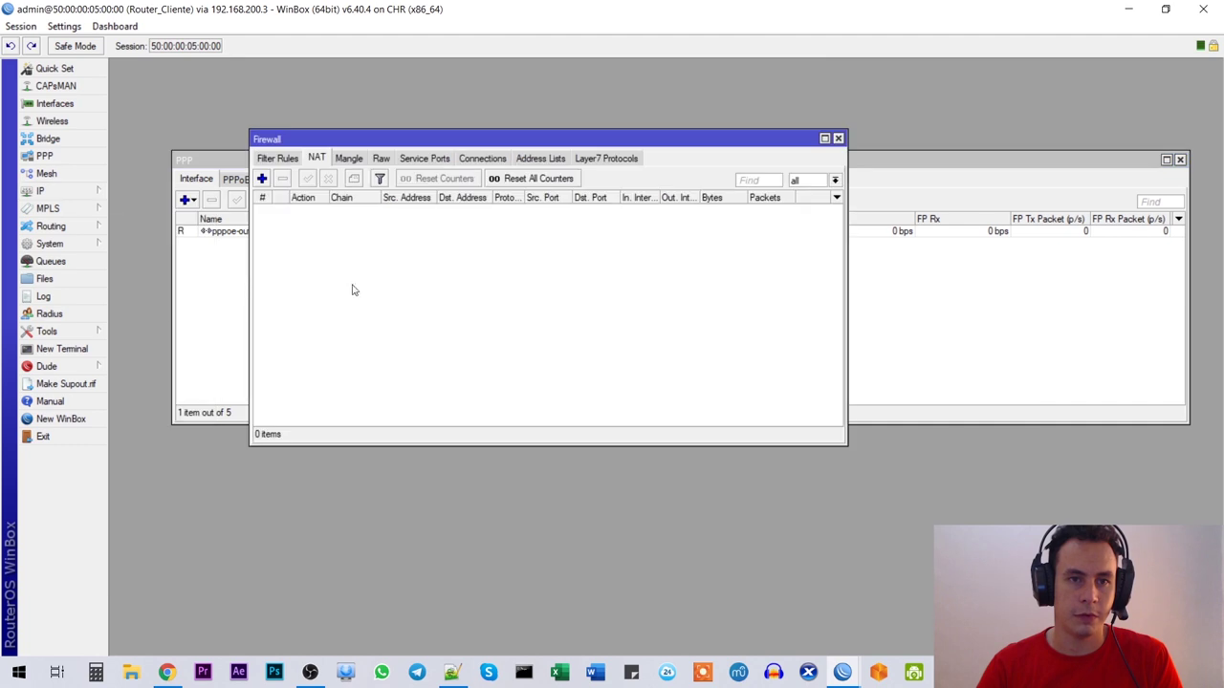
Step: Add a srcnat masquerade rule out pppoe-out1, close Firewall, and return to the VPC terminal
click(262, 180)
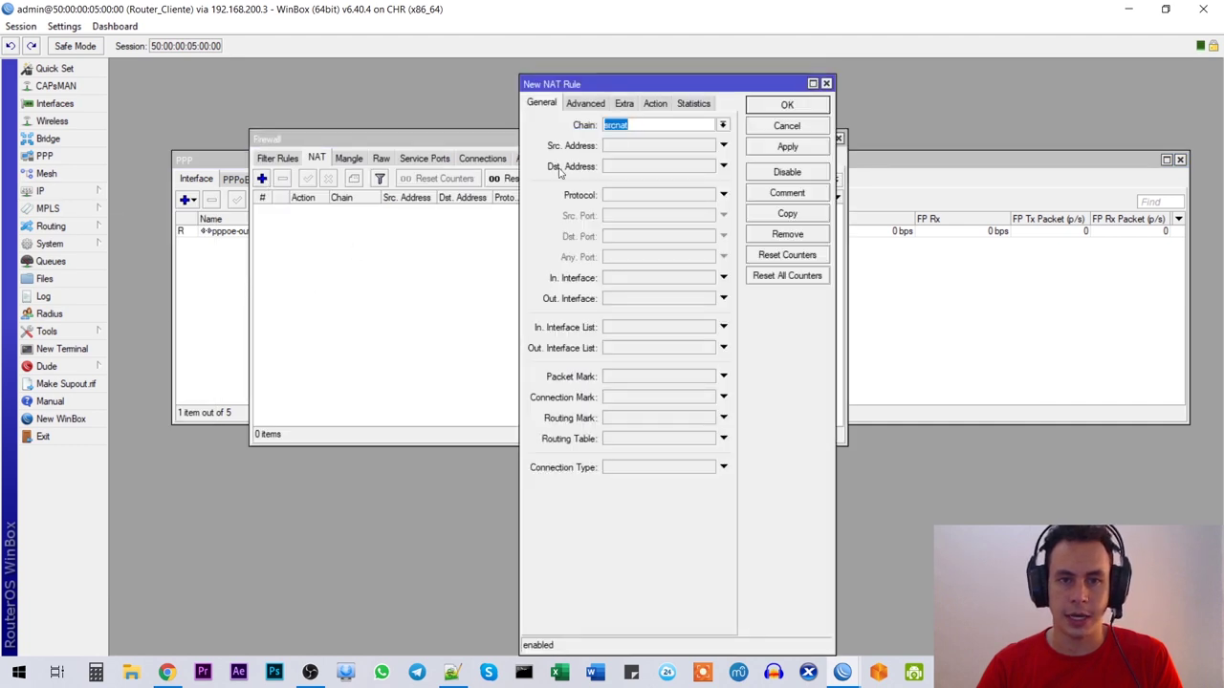
click(653, 125)
click(629, 299)
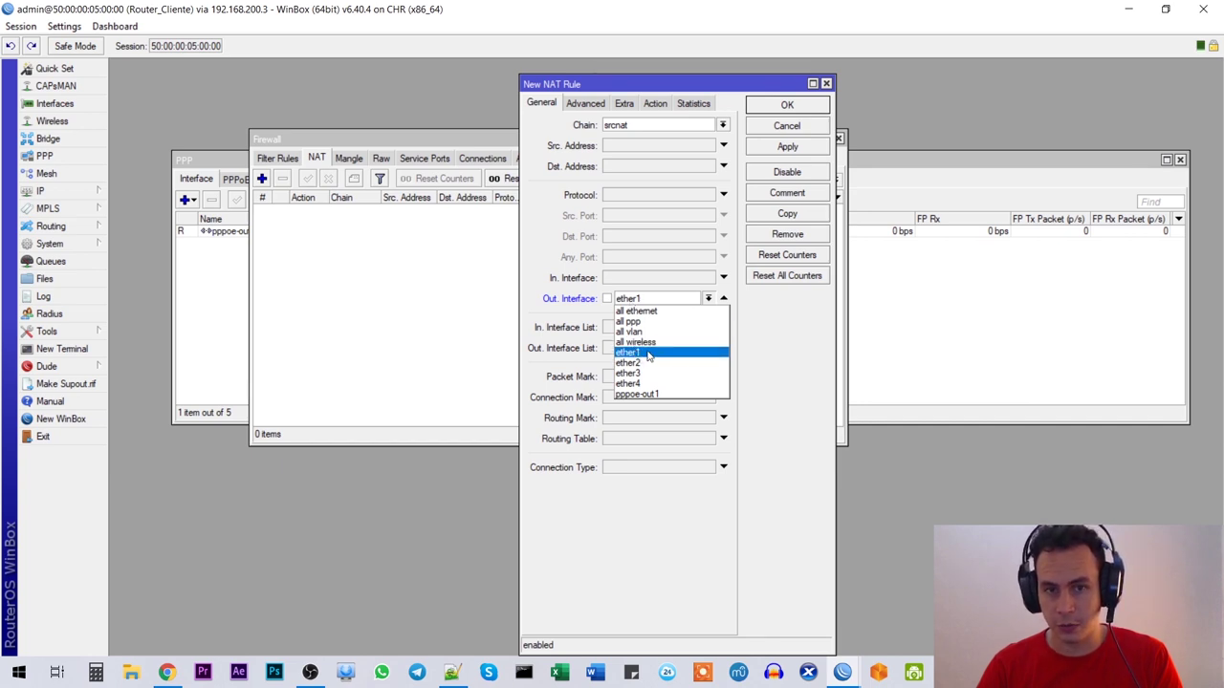
click(637, 393)
click(655, 103)
click(649, 125)
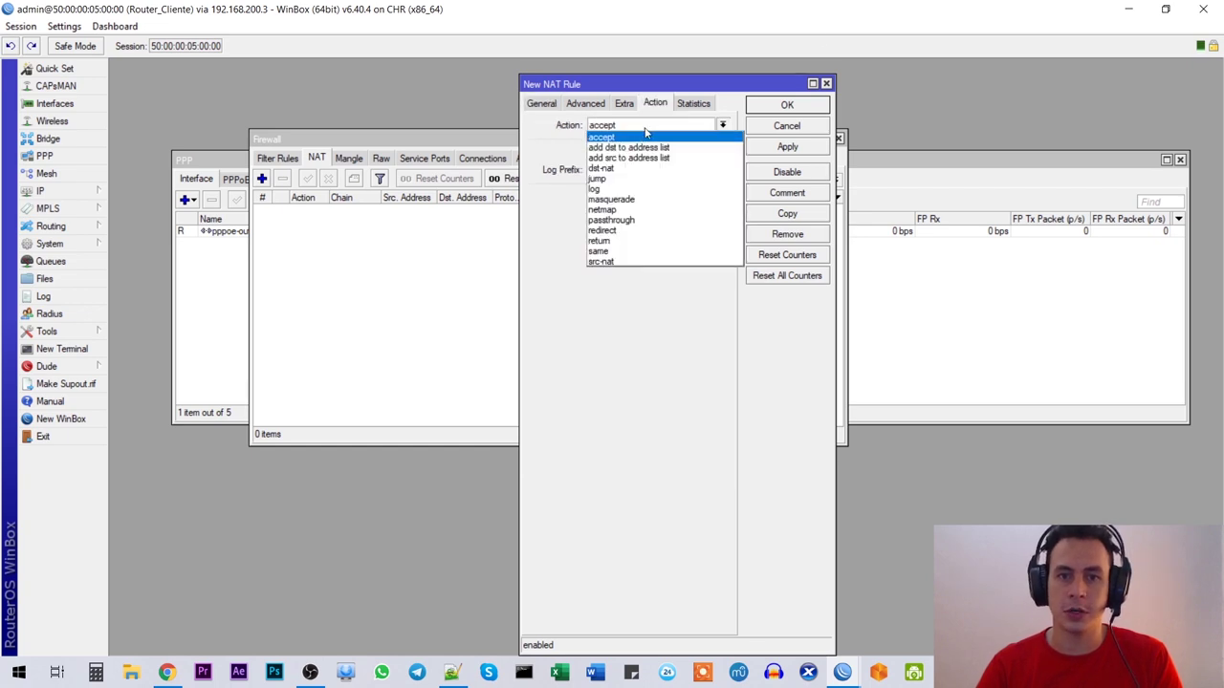
click(628, 200)
click(782, 148)
click(783, 104)
click(838, 138)
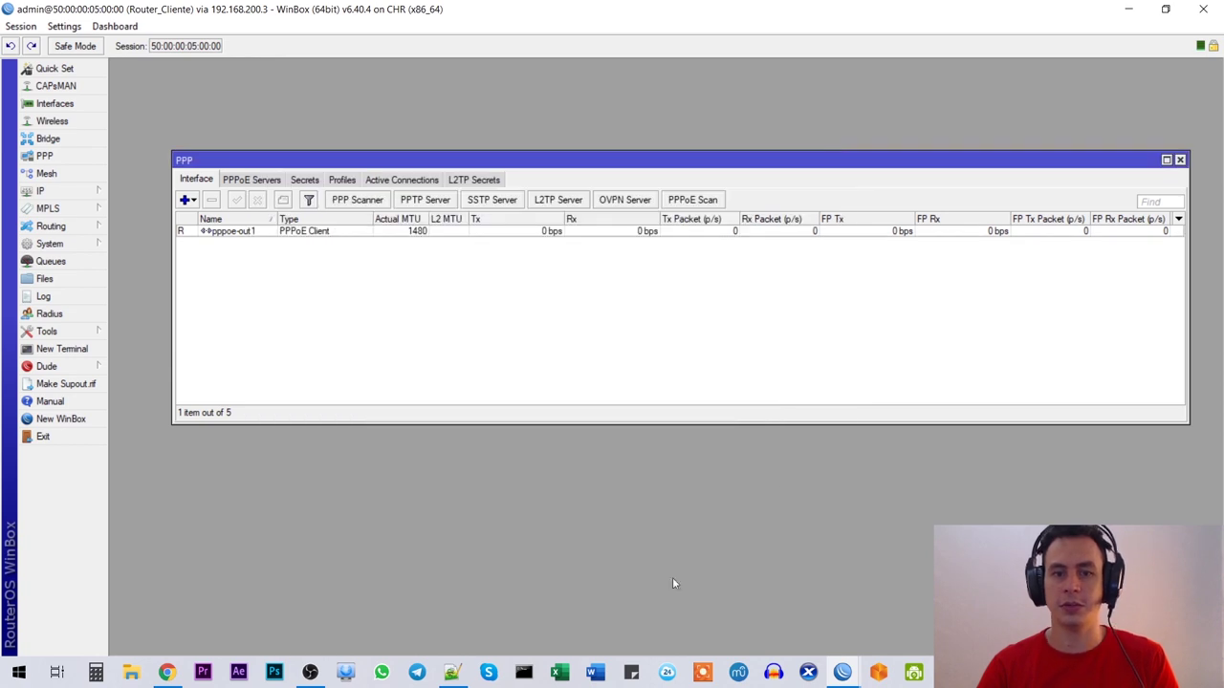
click(842, 672)
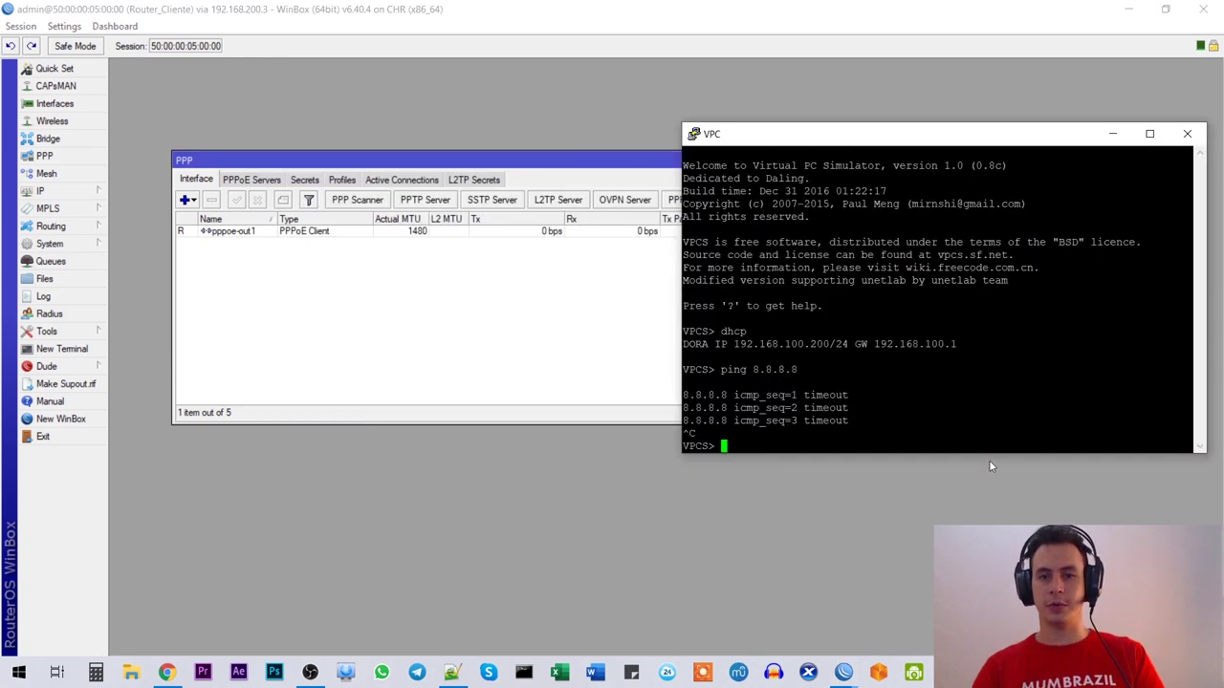
Step: Rerun ping 8.8.8.8, ping lanacion.com.ar, stop it, and end the VPC terminal session
key(Up)
key(Return)
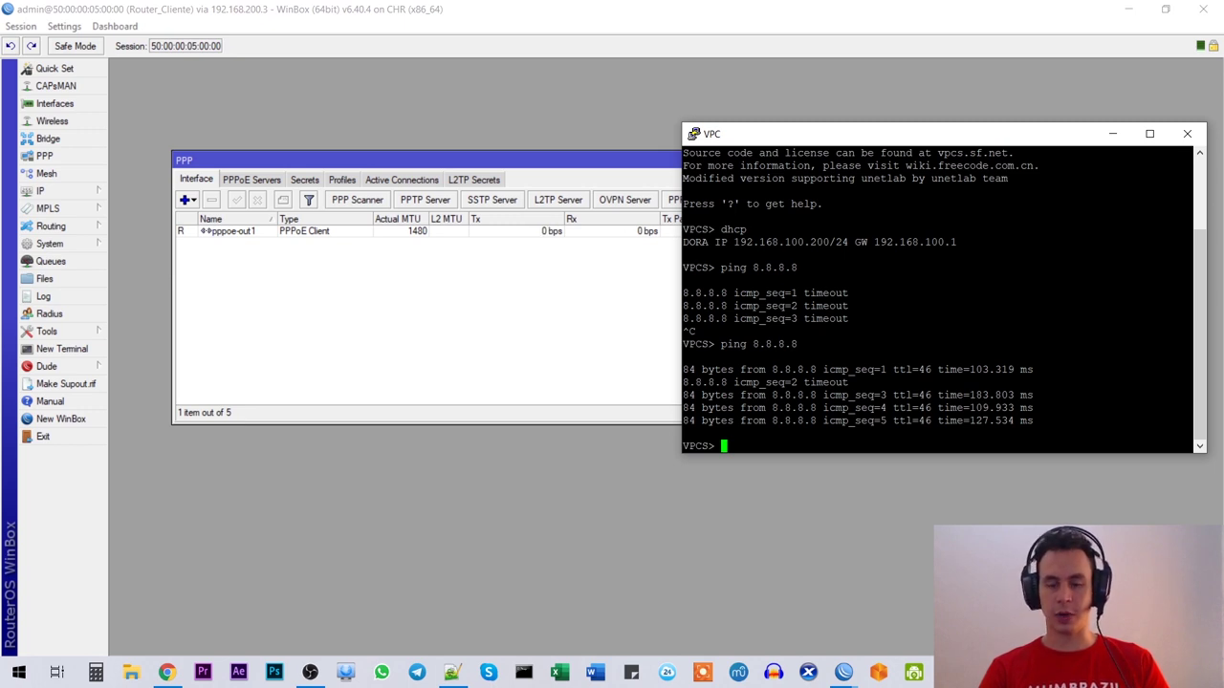
text(ping you)
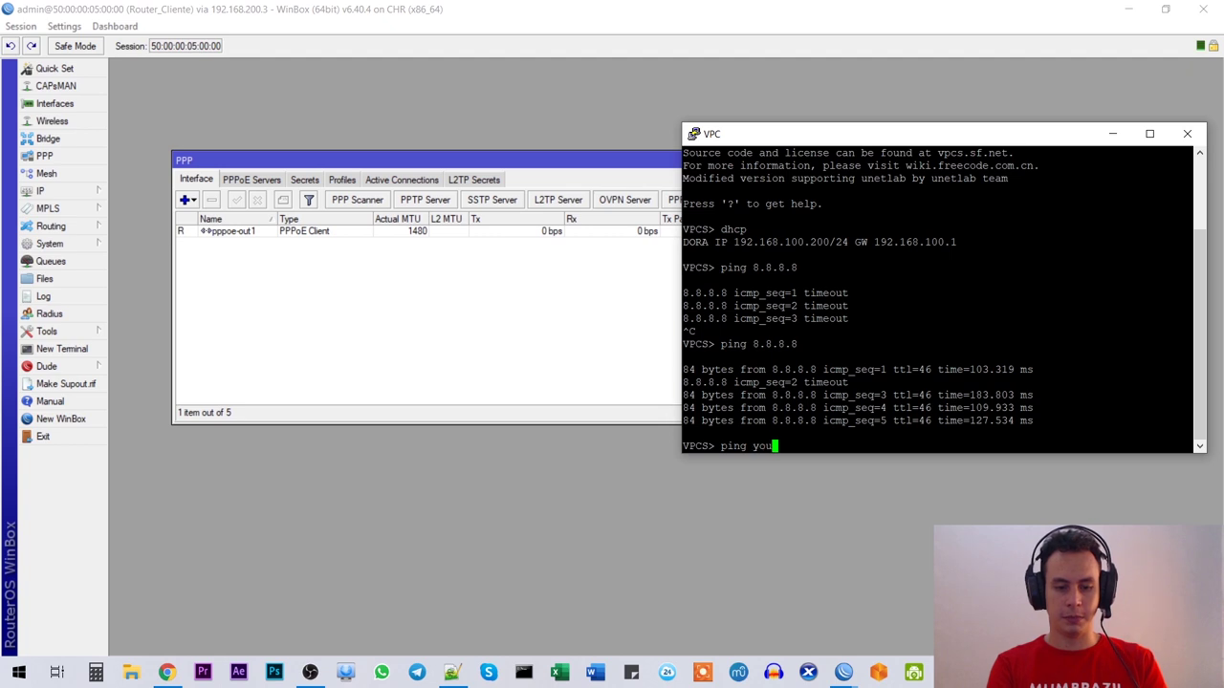
key(BackSpace)
key(BackSpace)
key(BackSpace)
text(lanacion.com)
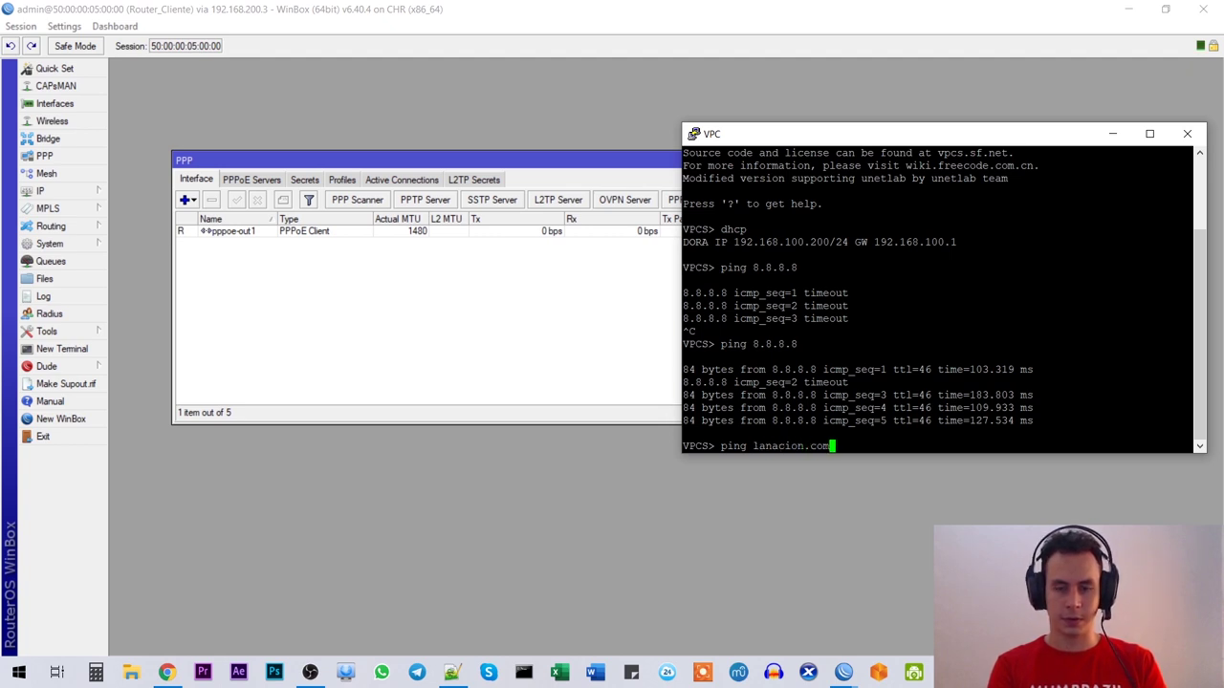
text(.ar)
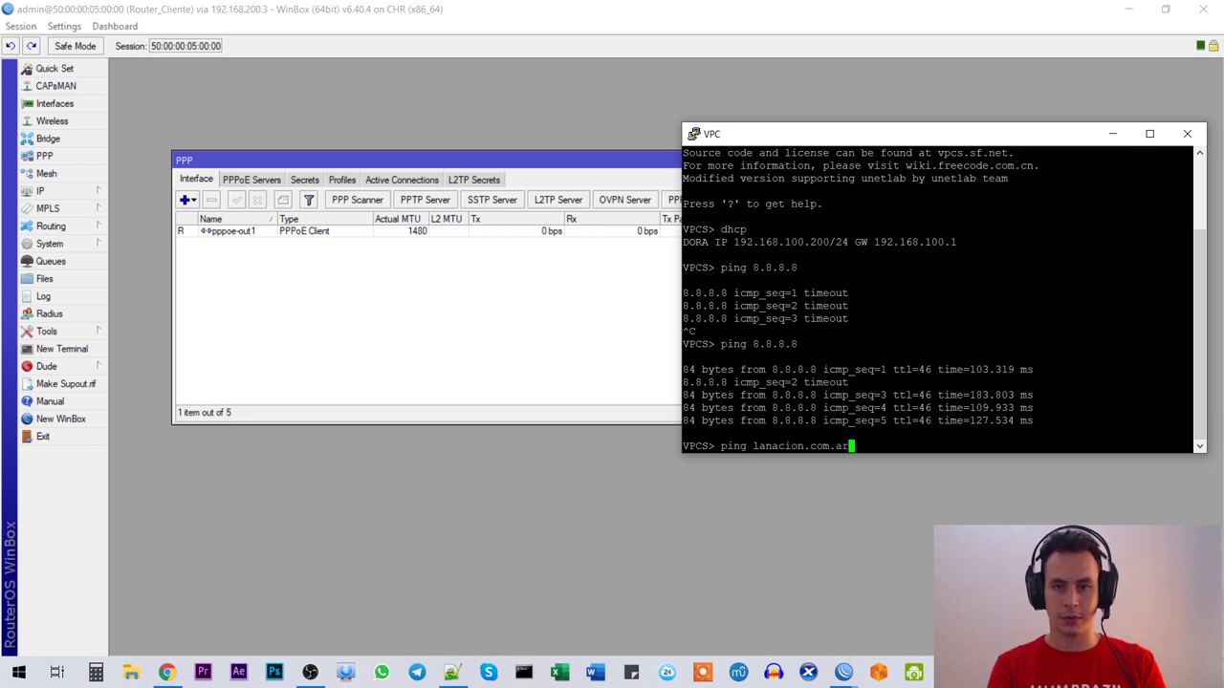
key(Return)
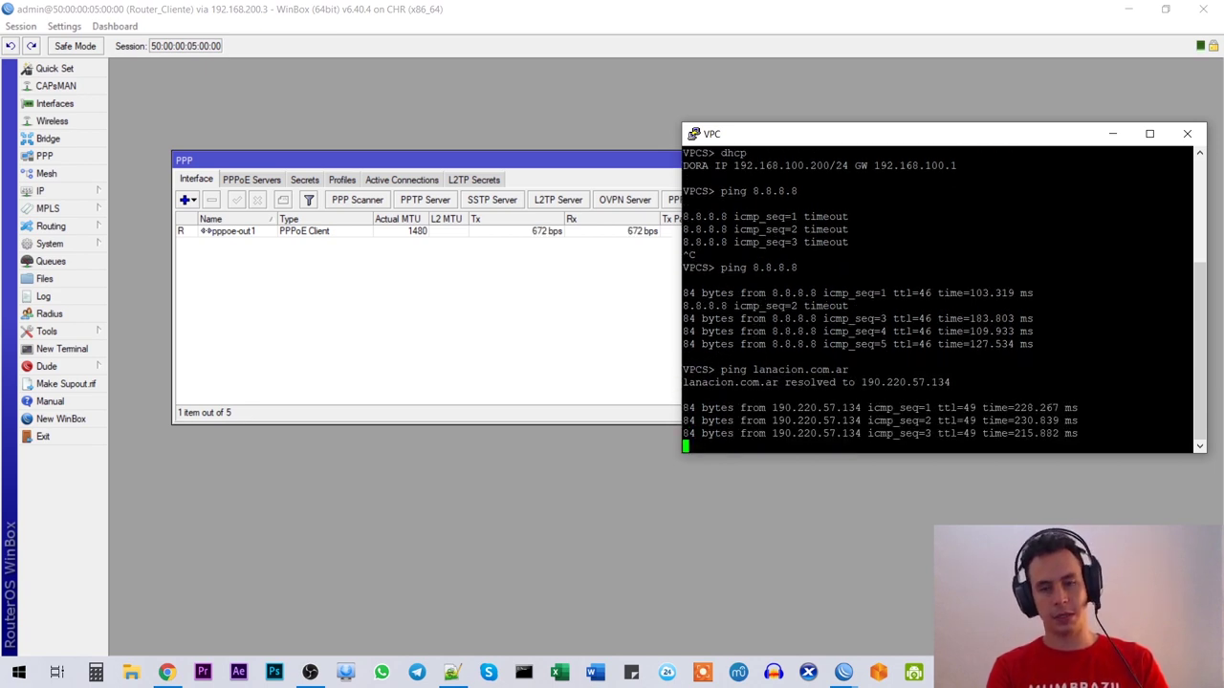
key(ctrl+c)
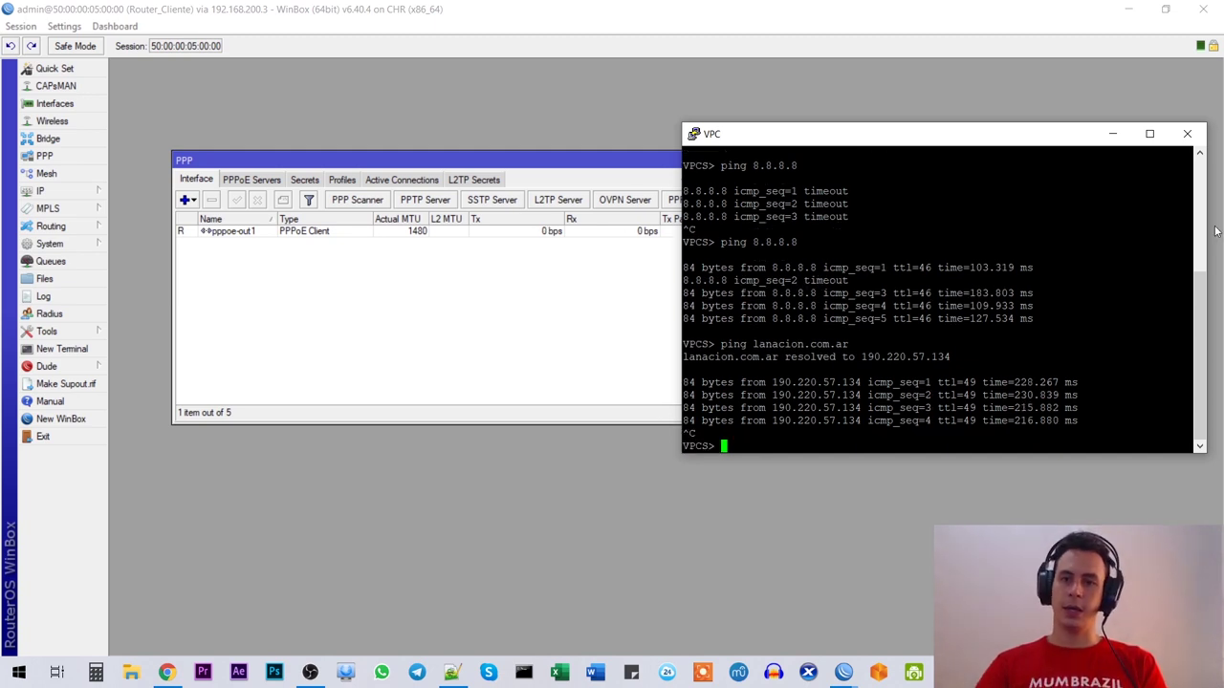
click(1187, 133)
click(620, 396)
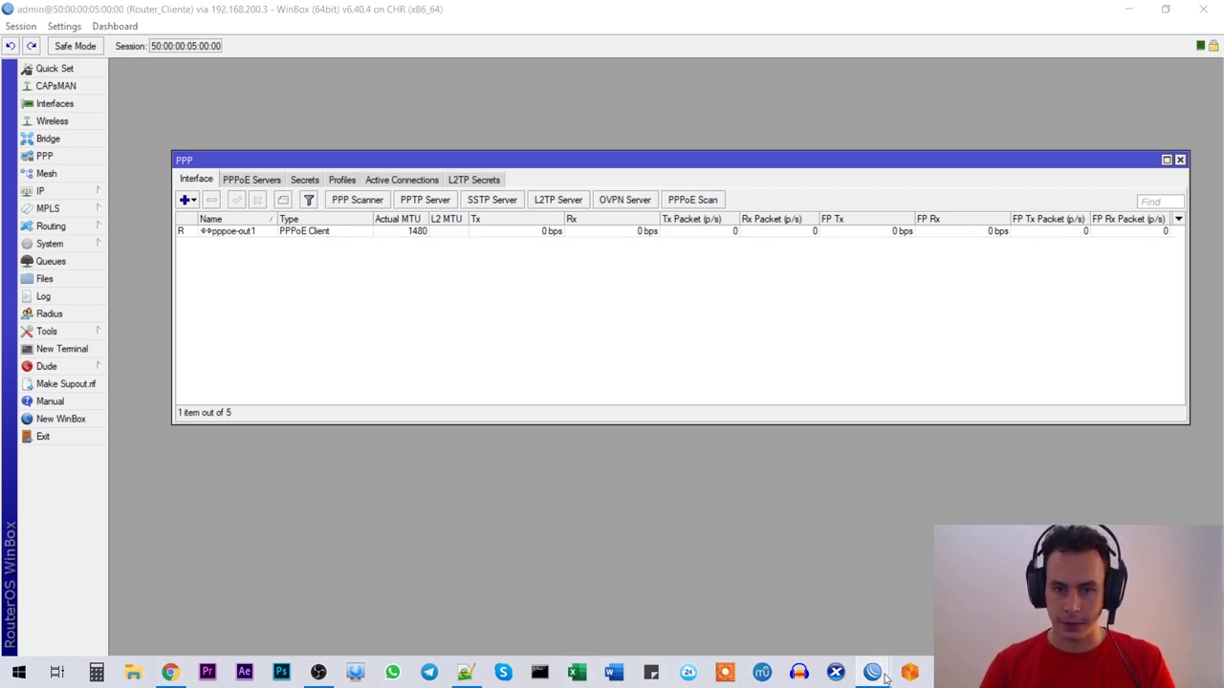
Step: Switch to MK-Central's WinBox session and close its firewall window
mouse_move(885, 677)
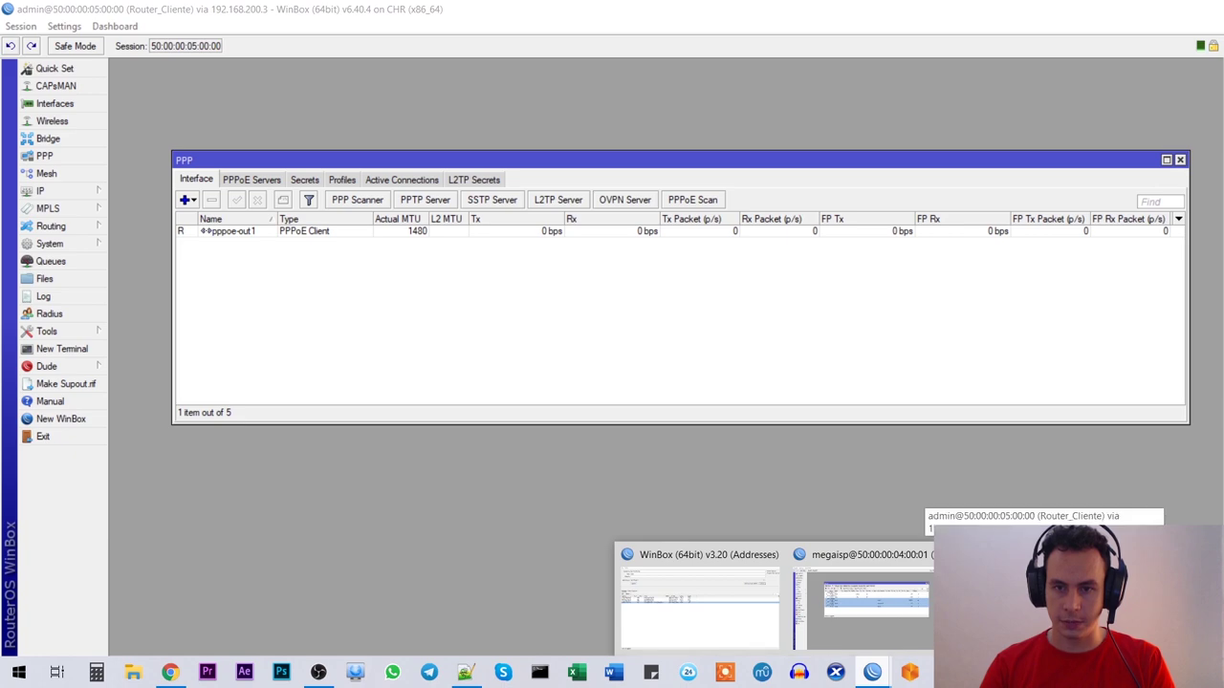
click(861, 601)
drag(510, 155, 537, 146)
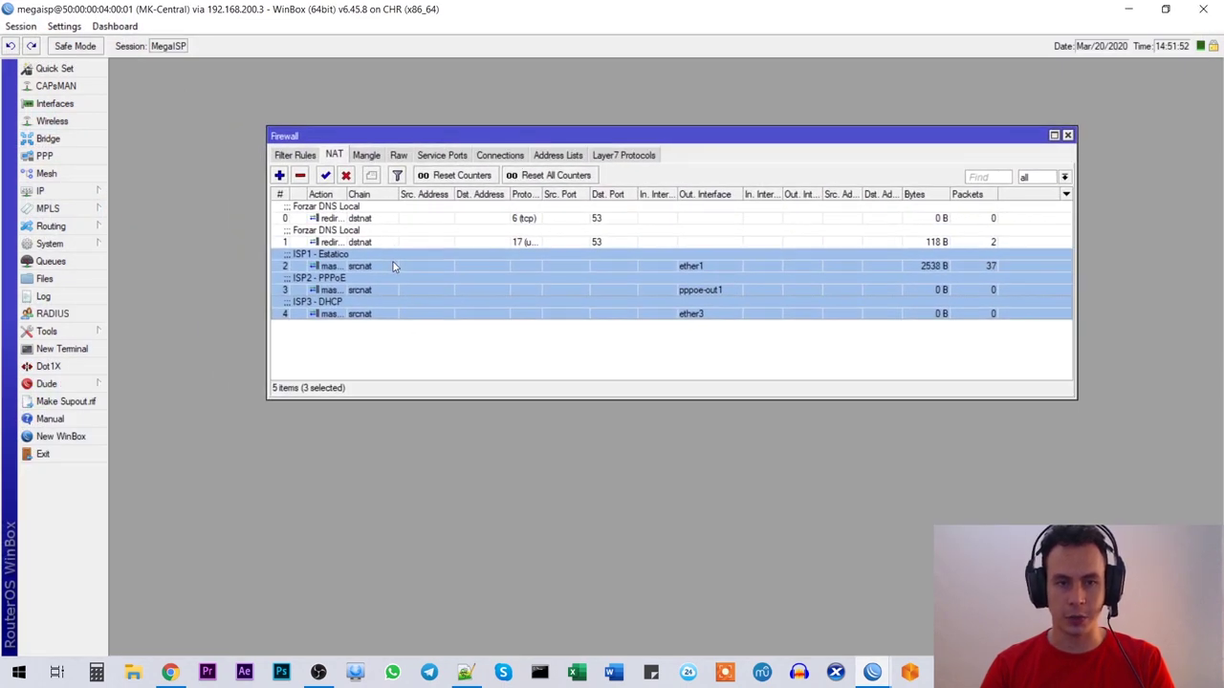
click(389, 308)
click(1067, 135)
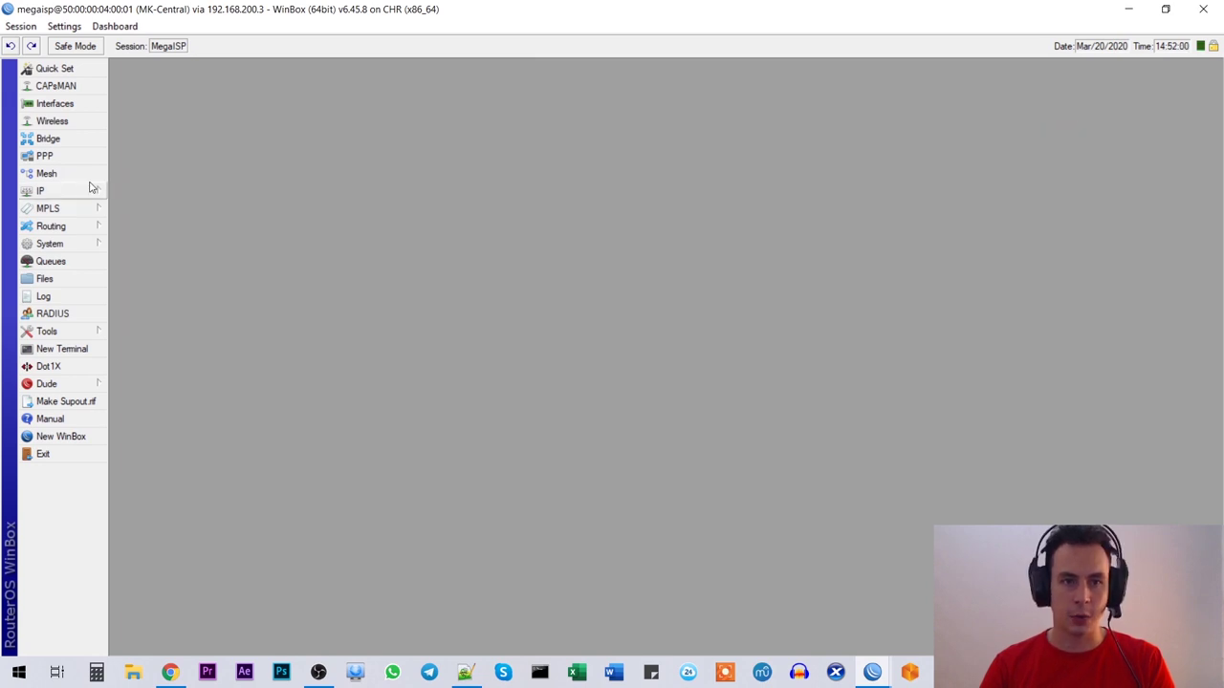
Step: Open MK-Central's route list and highlight the three 0.0.0.0/0 default routes
click(81, 190)
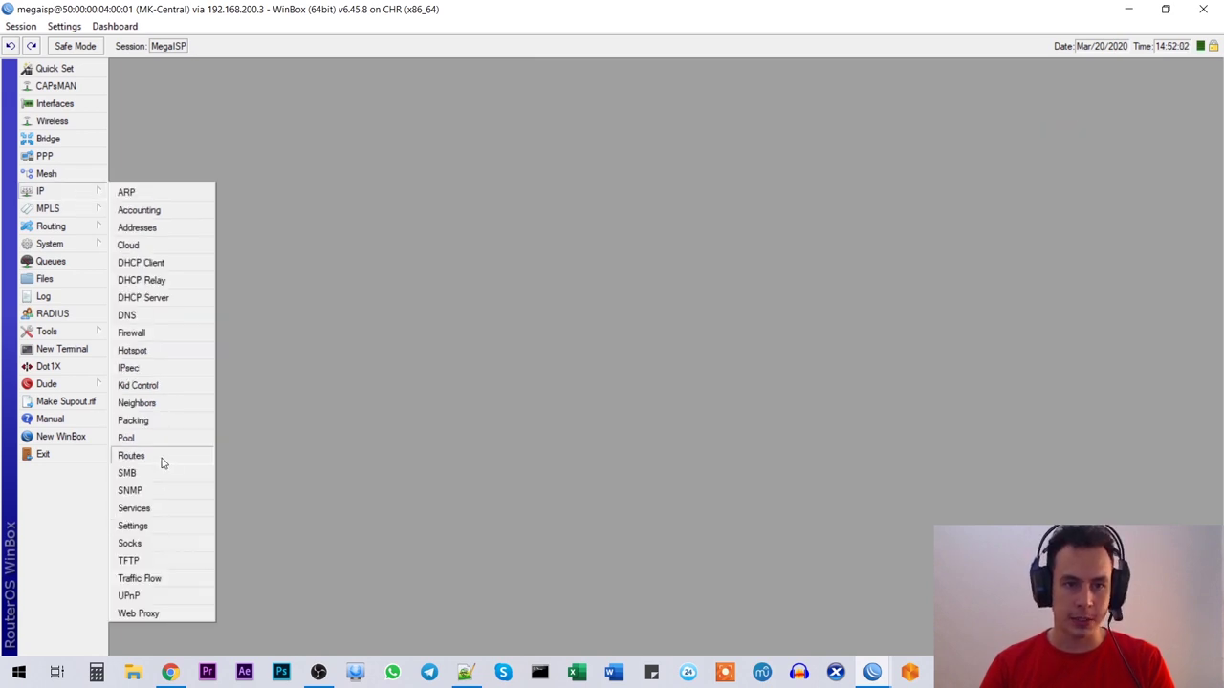
click(162, 455)
click(484, 232)
ctrl+click(468, 243)
ctrl+click(465, 254)
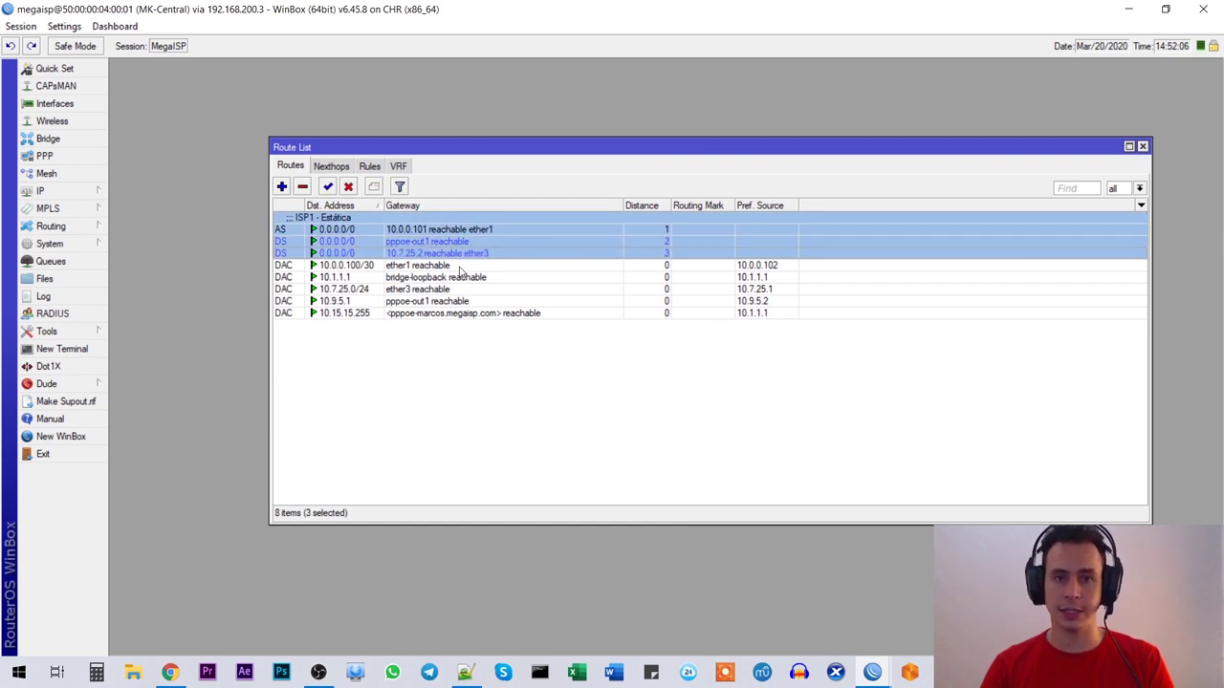
Step: Check the EVE topology, then return and resize the route list around the ISP1 default route
click(169, 672)
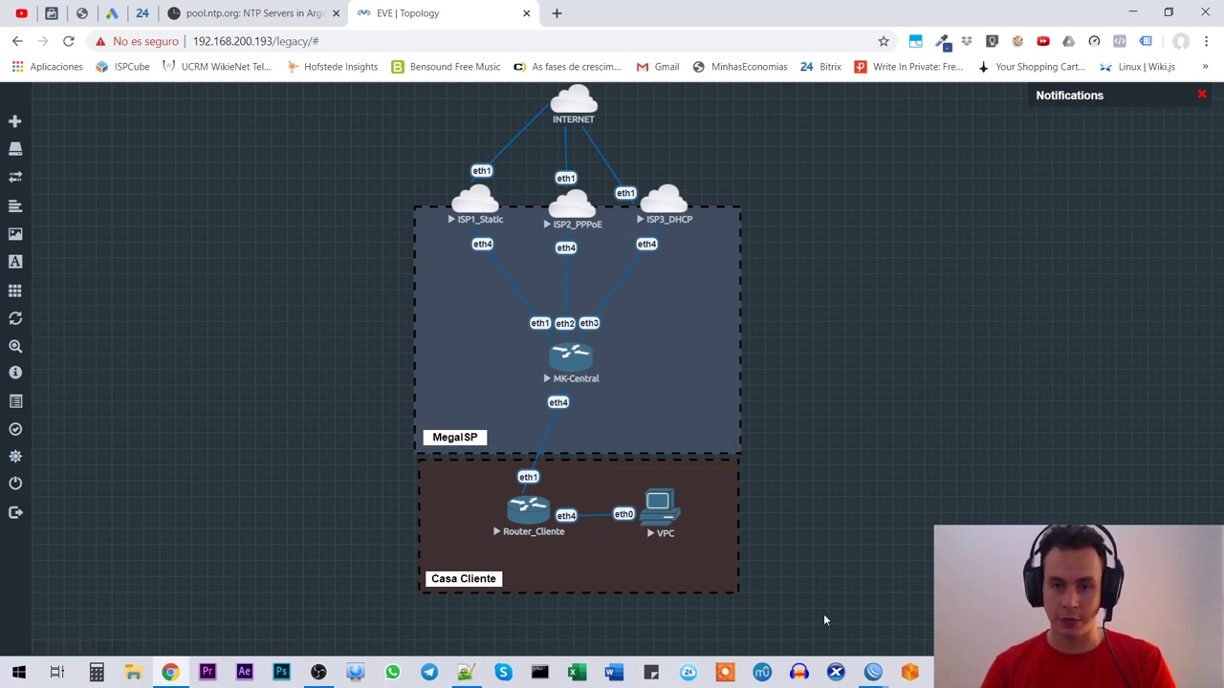
mouse_move(872, 672)
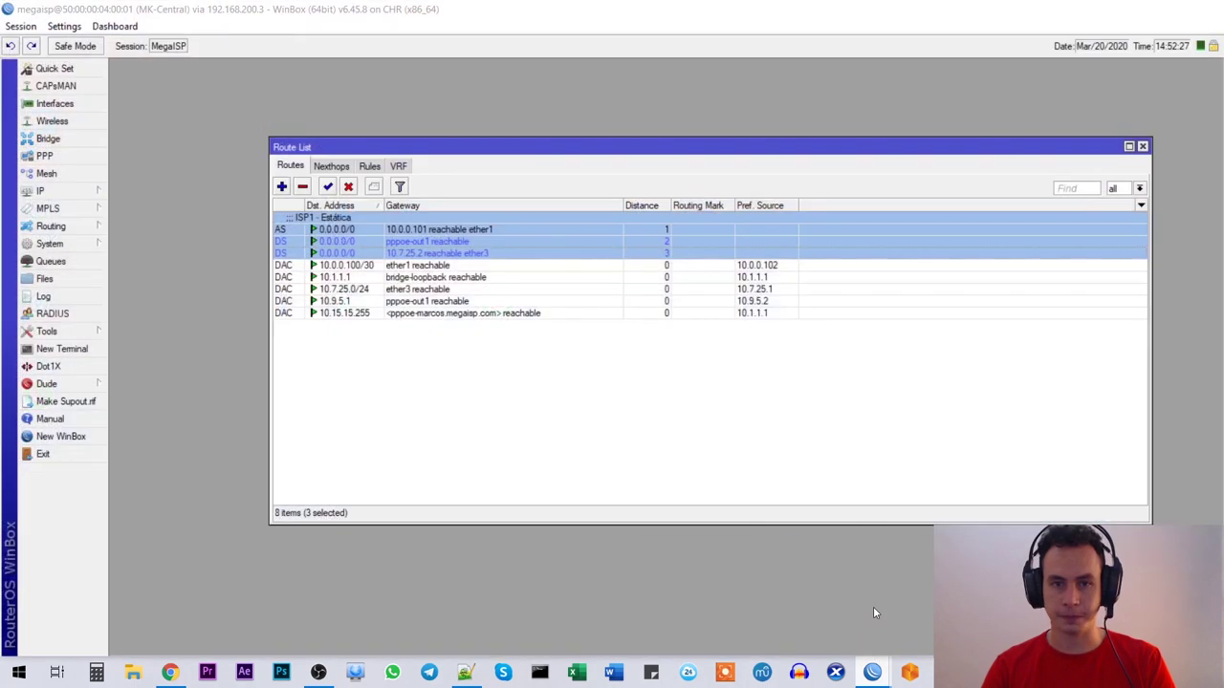
click(873, 606)
click(445, 230)
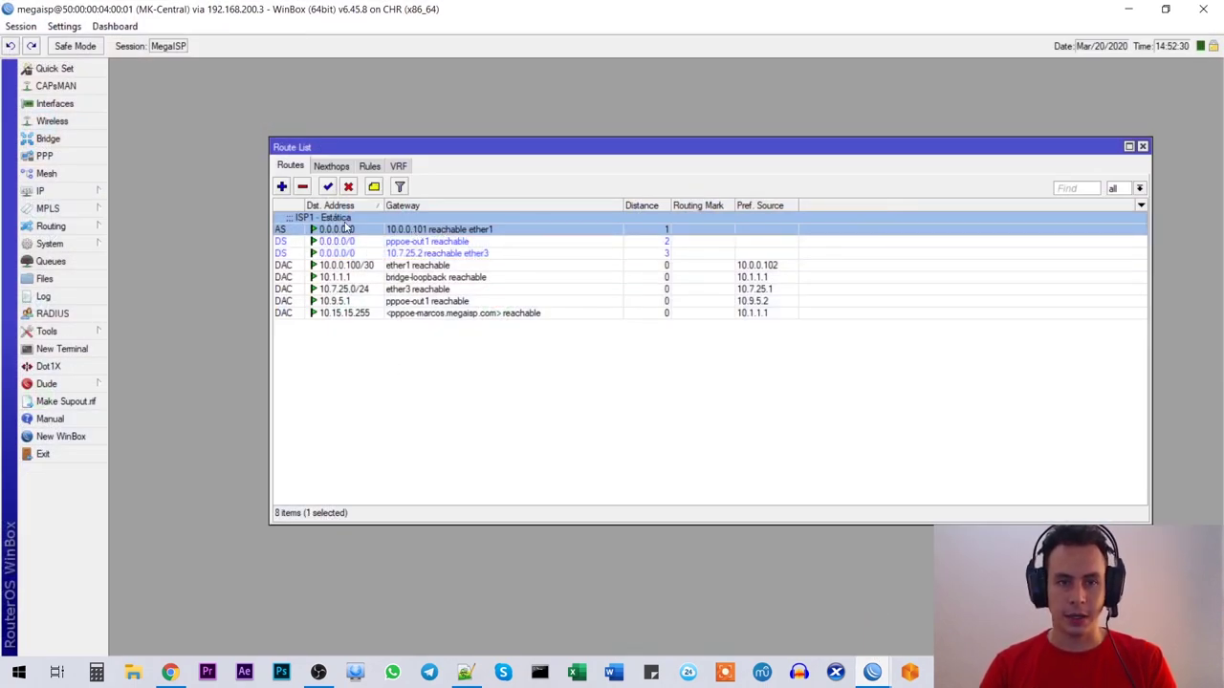
drag(384, 146, 242, 107)
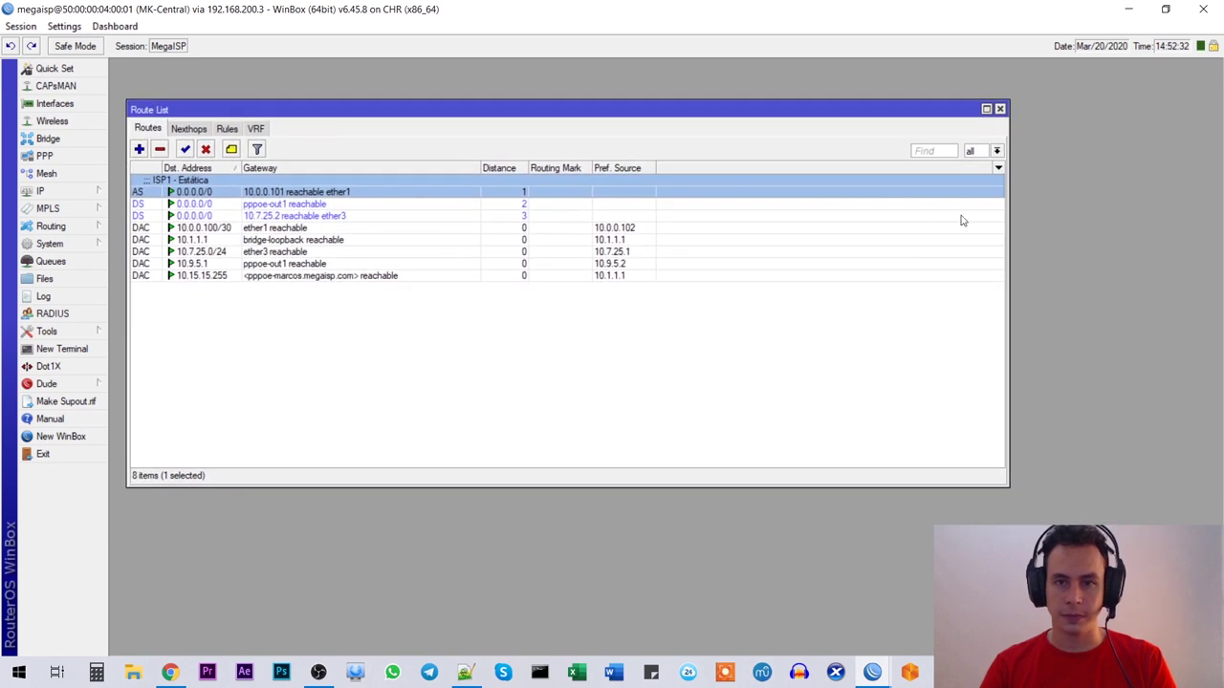
drag(1008, 202, 704, 201)
drag(295, 105, 316, 90)
Step: Review the 10.0.0.100/30 route and the ISP1, pppoe-out1 and 10.7.25.2 default routes
click(292, 212)
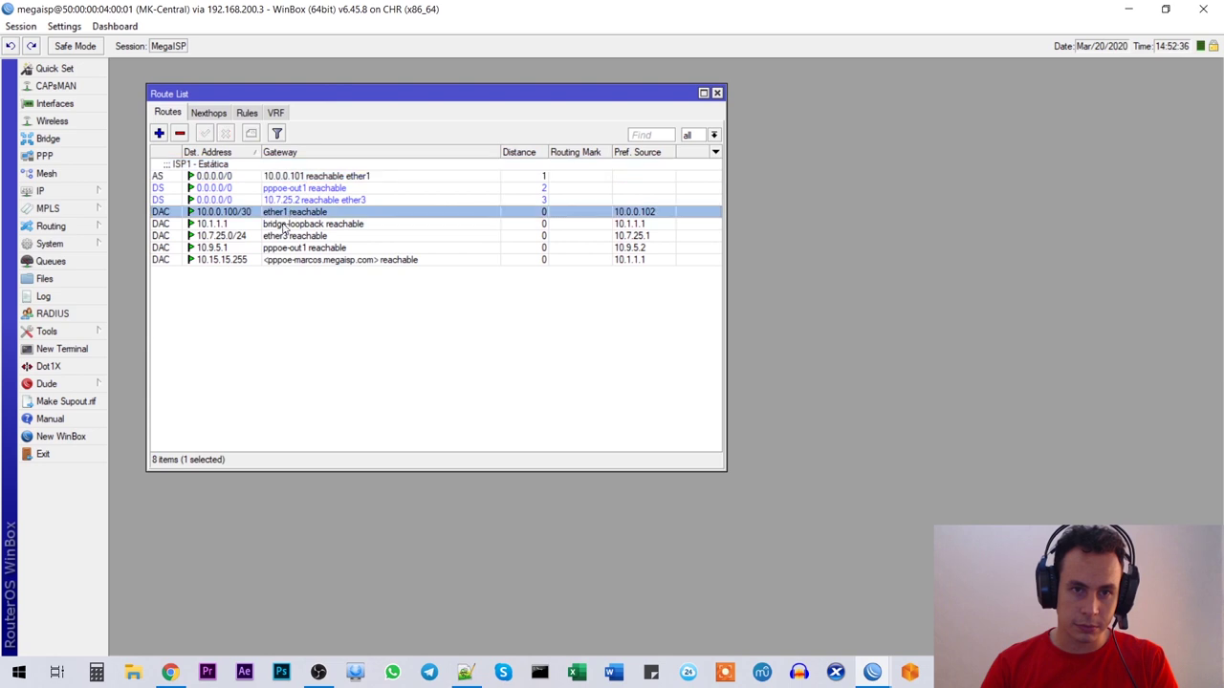
click(298, 177)
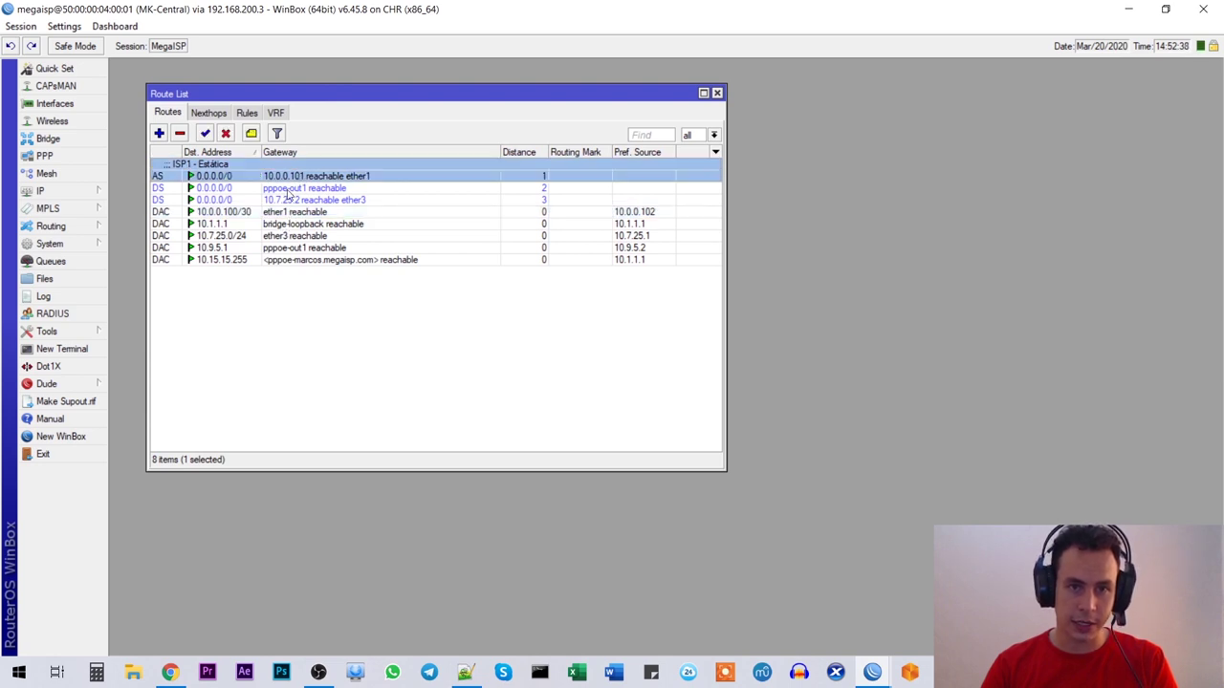
click(290, 190)
click(292, 201)
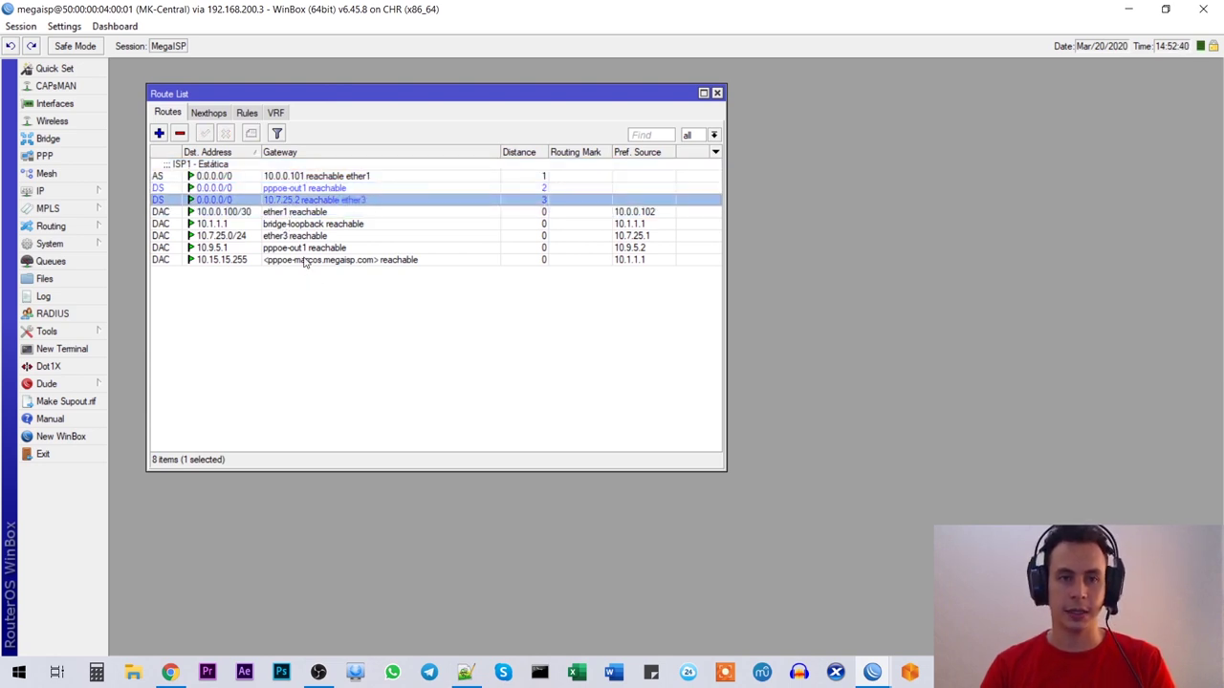
click(63, 195)
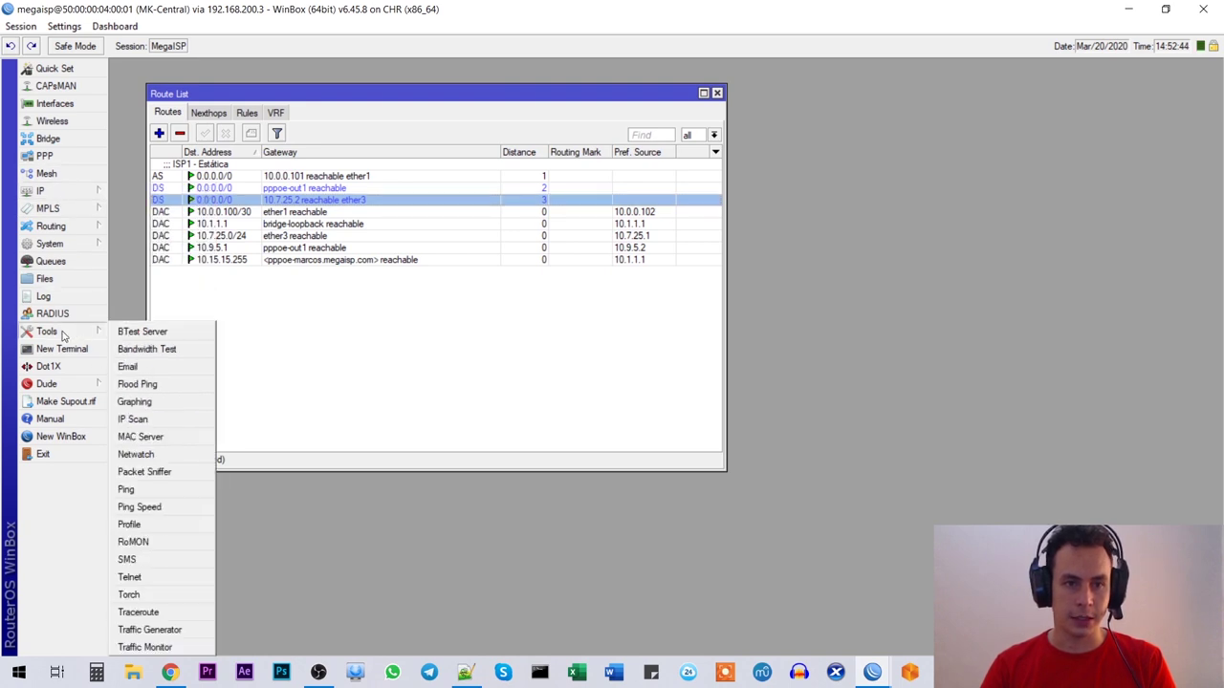
Step: Run 'tool traceroute 8.8.8.8' in a MK-Central terminal, noting first hop 10.0.0.101
click(60, 350)
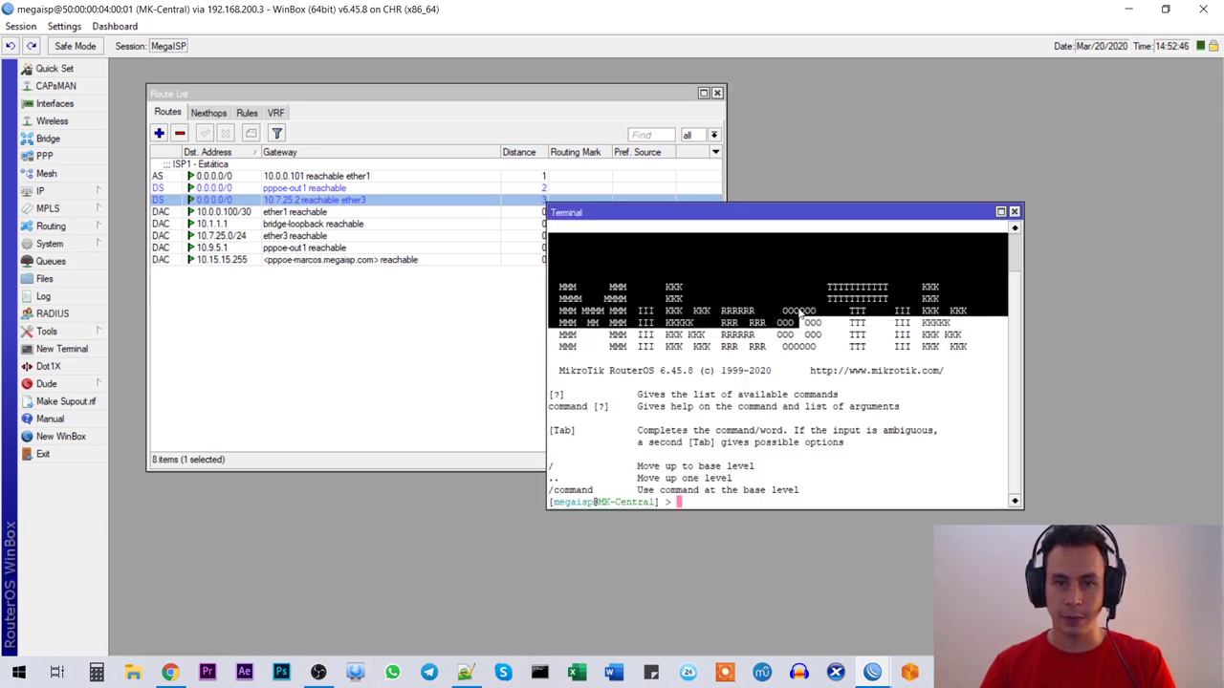
drag(698, 226, 765, 295)
text(tool trace)
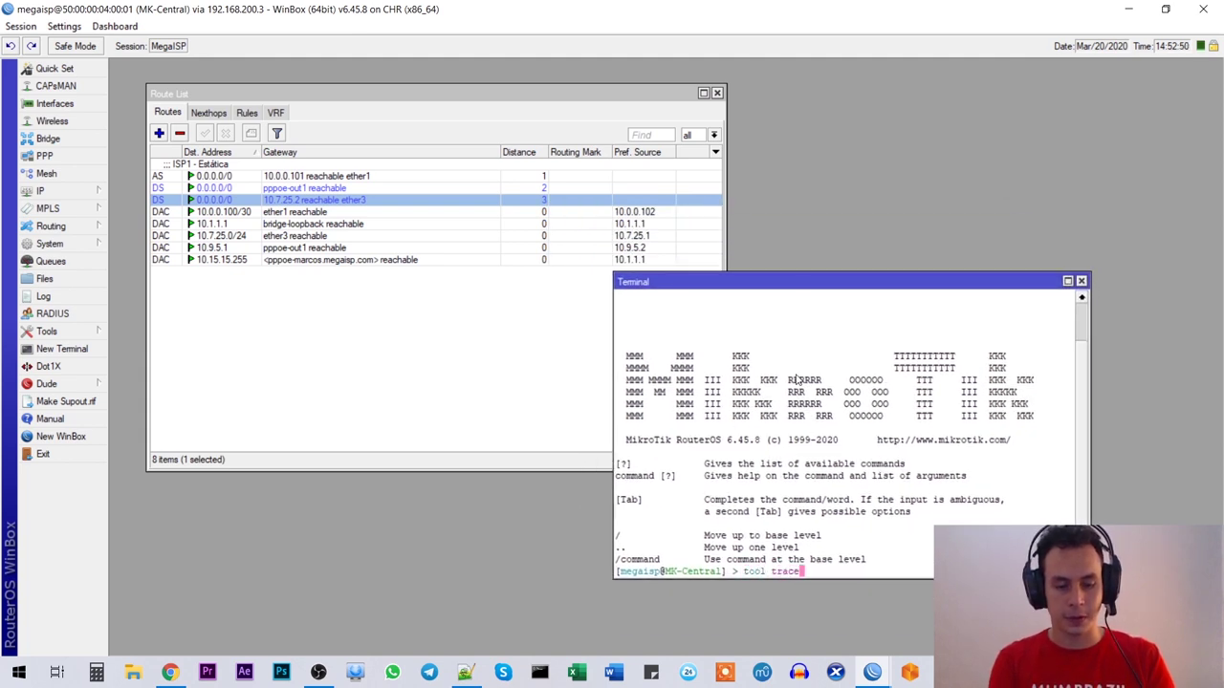
text(route 8.8.8.8)
key(Return)
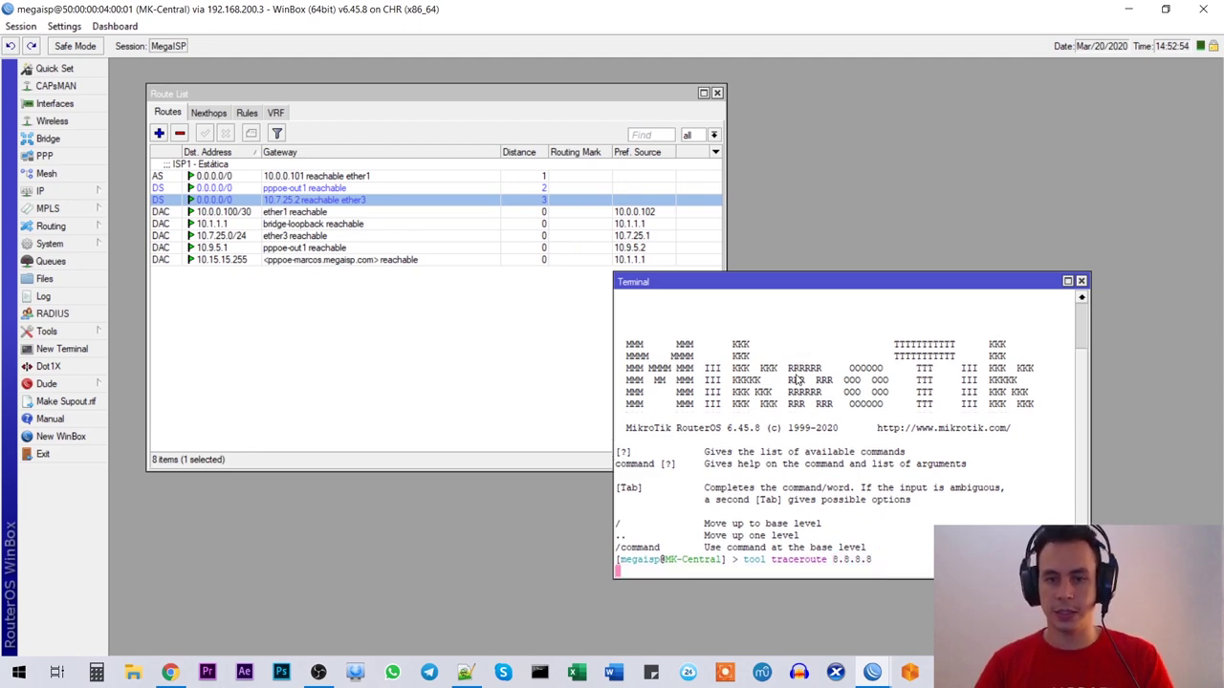
drag(857, 282, 899, 168)
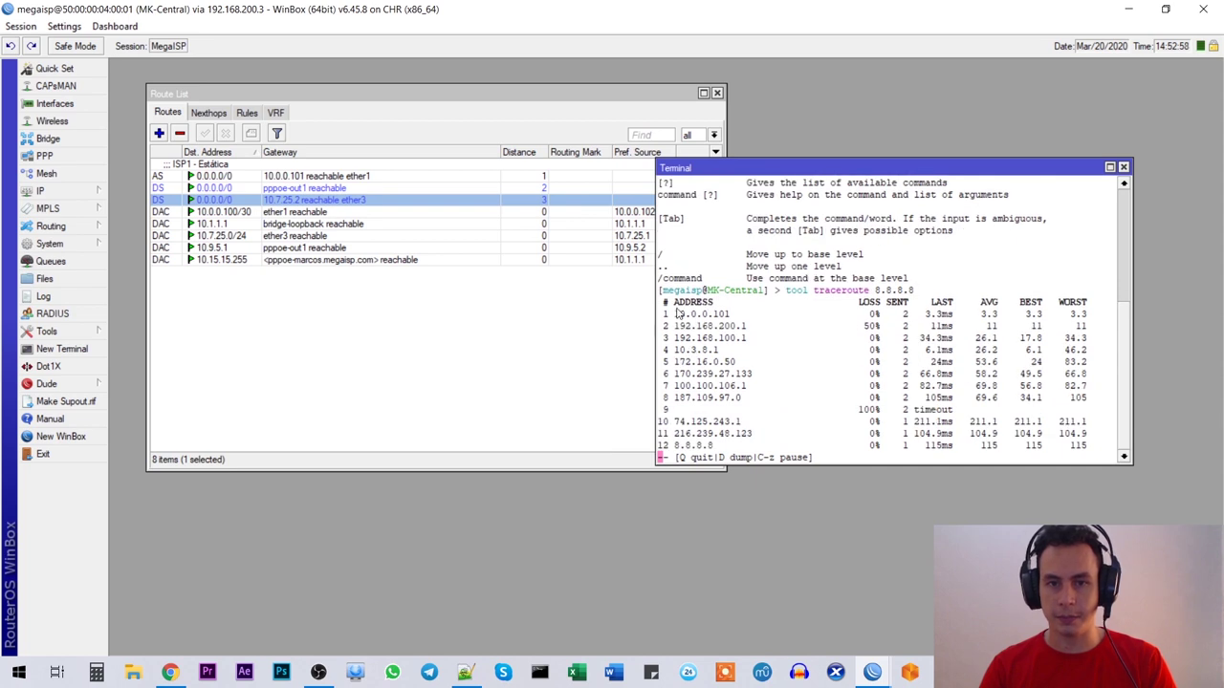
drag(717, 324, 734, 317)
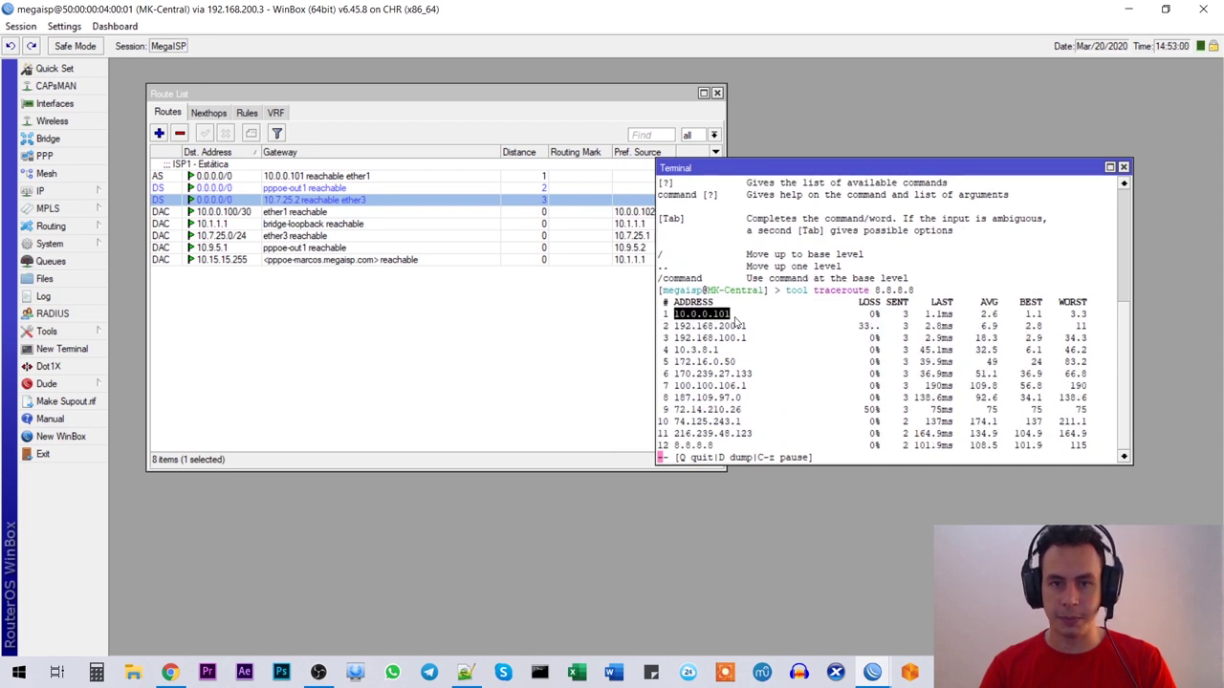
Step: Glance at the EVE topology, then return and select the ISP1 static default route
click(172, 674)
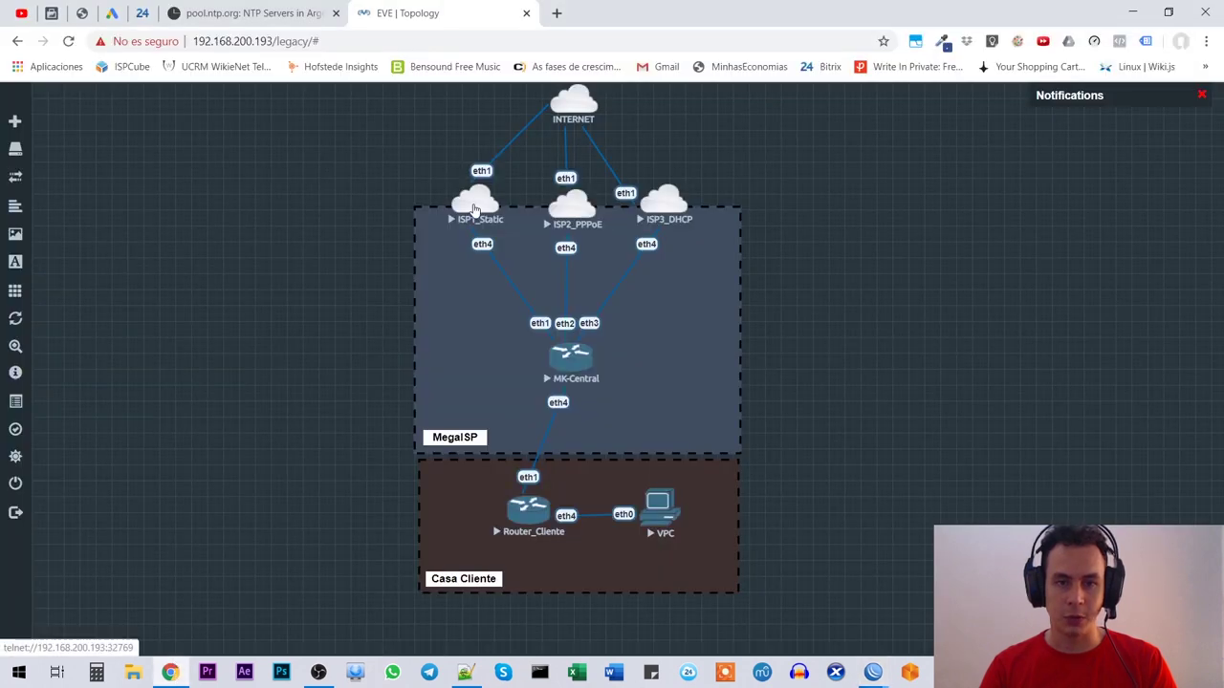
key(alt+Tab)
drag(822, 167, 860, 265)
click(283, 177)
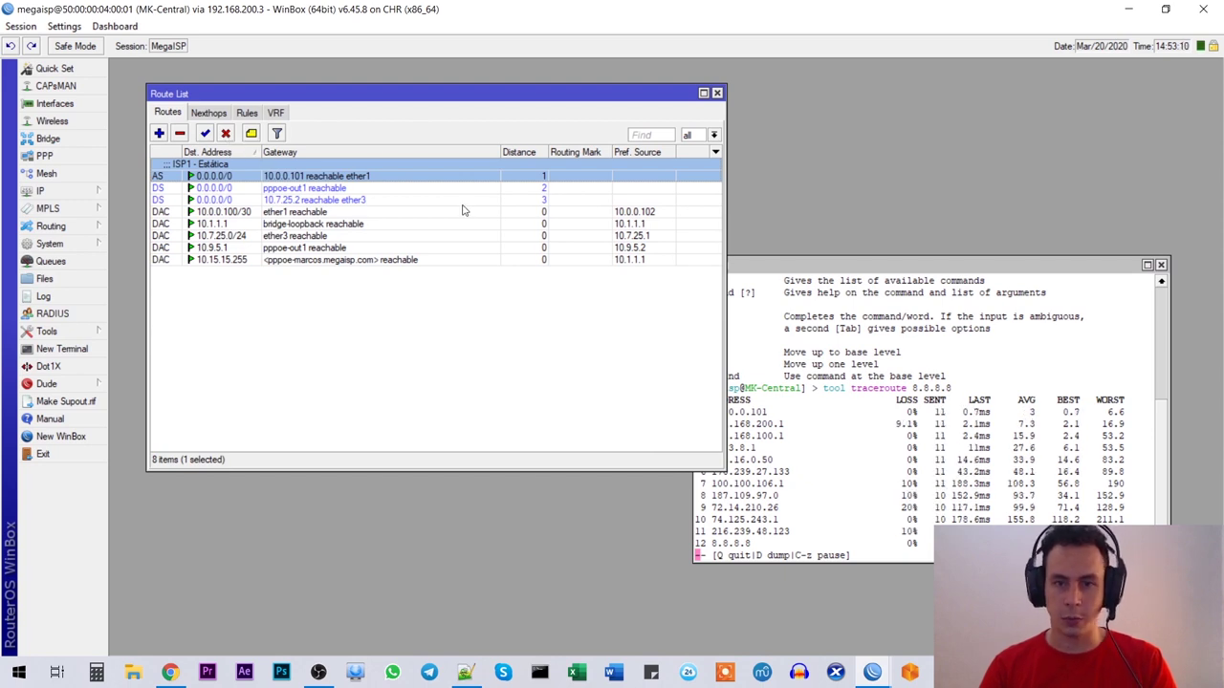
drag(822, 268, 832, 274)
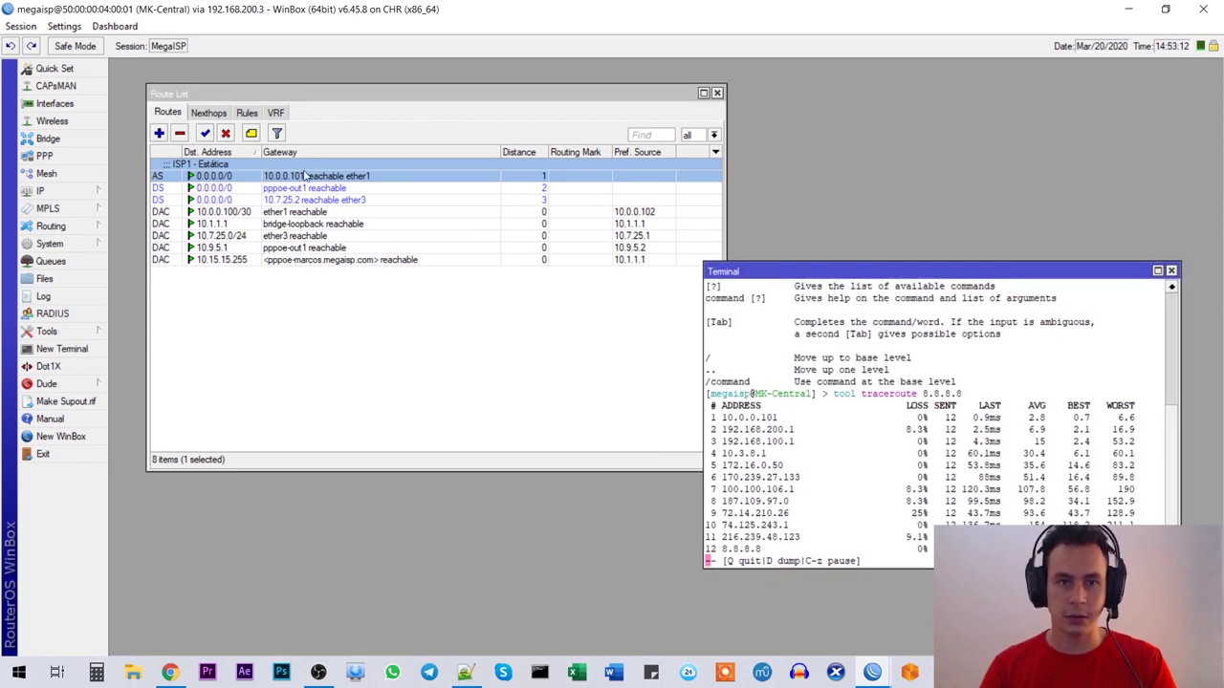
Step: Disable the ISP1 static default route and confirm the traceroute's new first hop 10.9.5.1
click(228, 139)
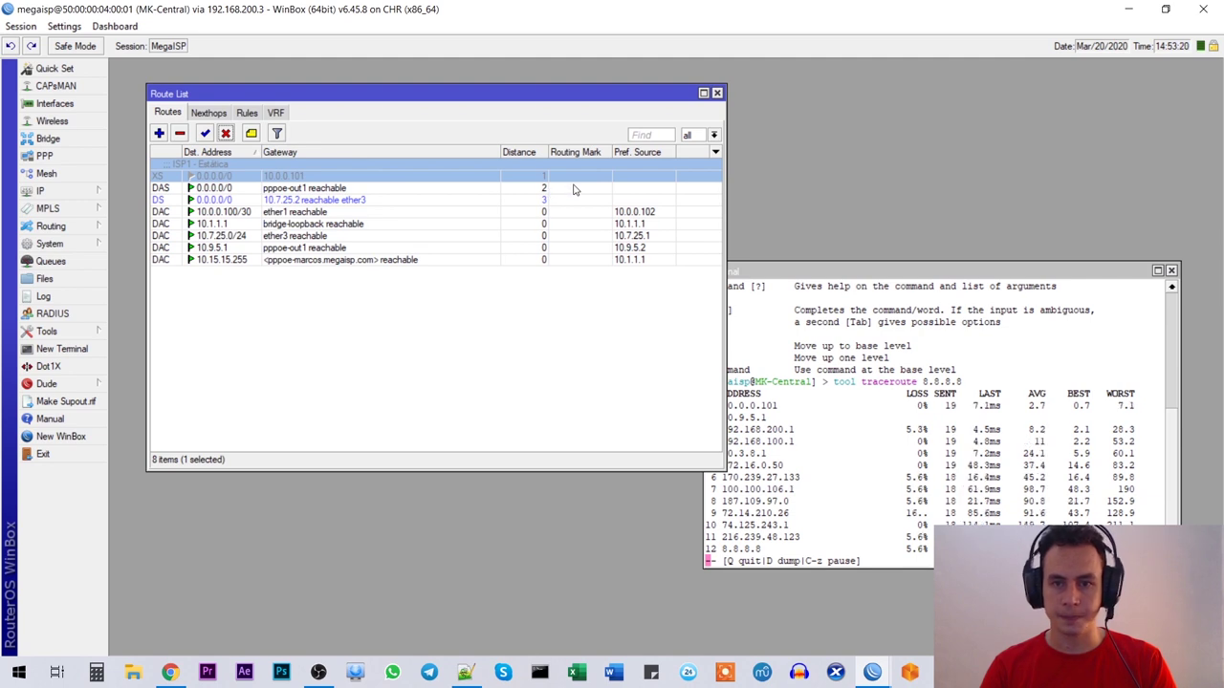
drag(828, 274, 865, 292)
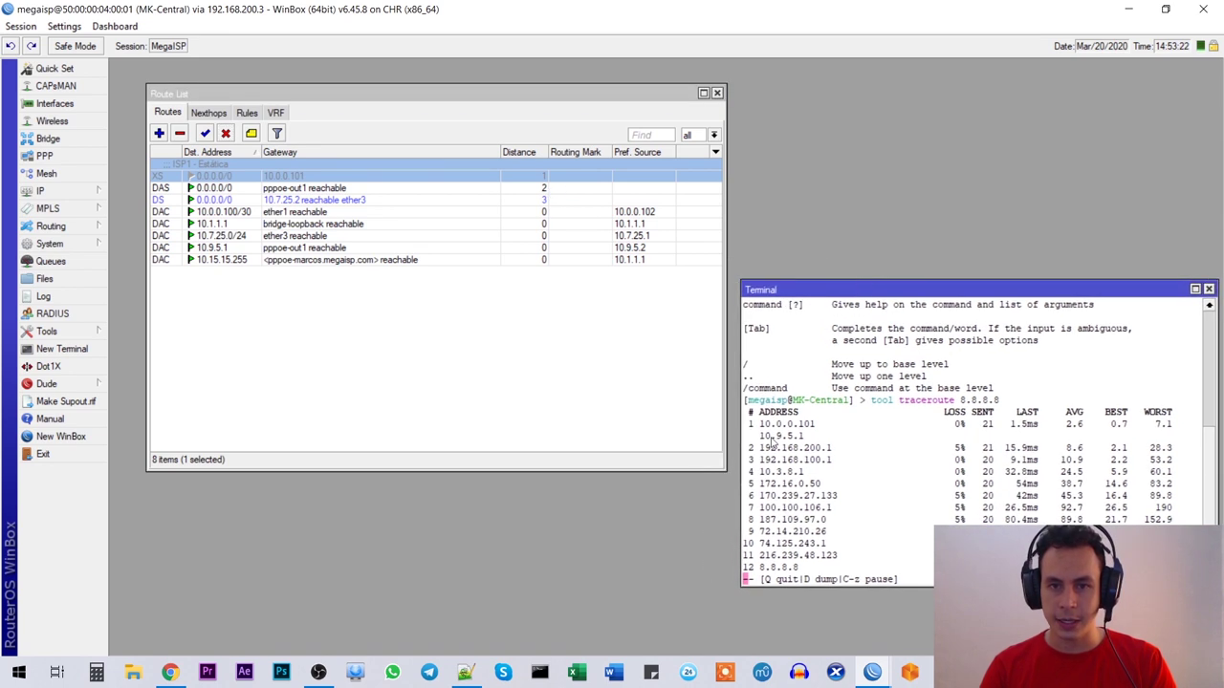
drag(808, 440, 767, 443)
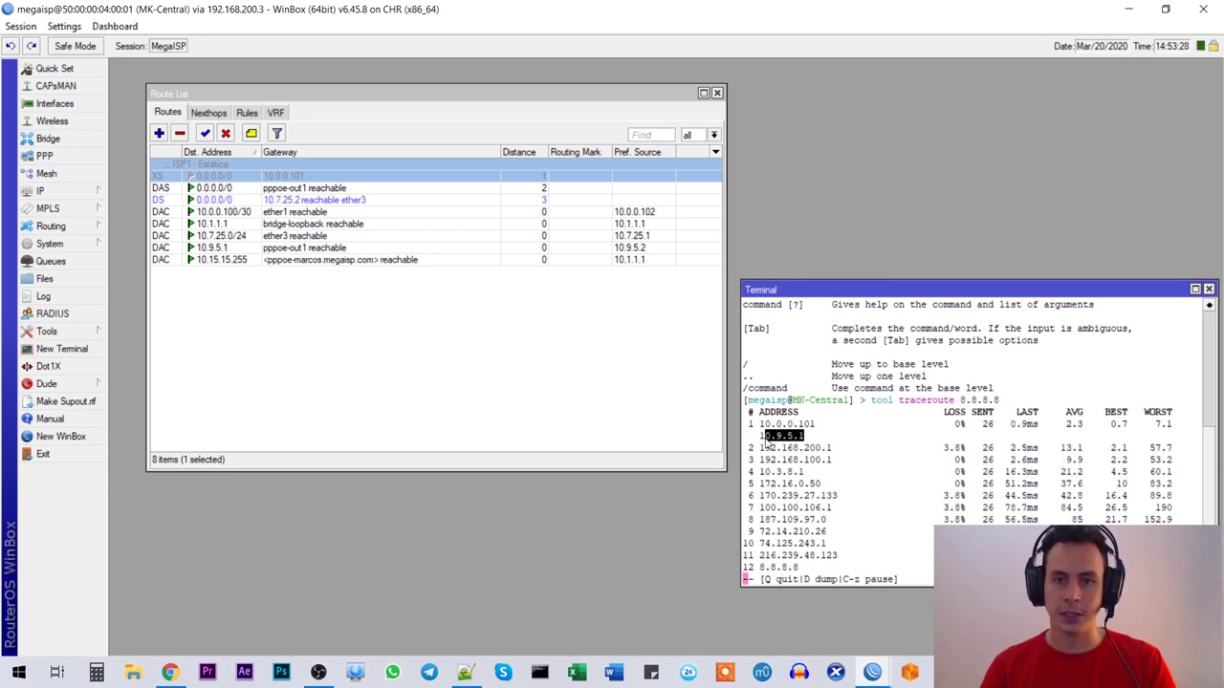
click(810, 440)
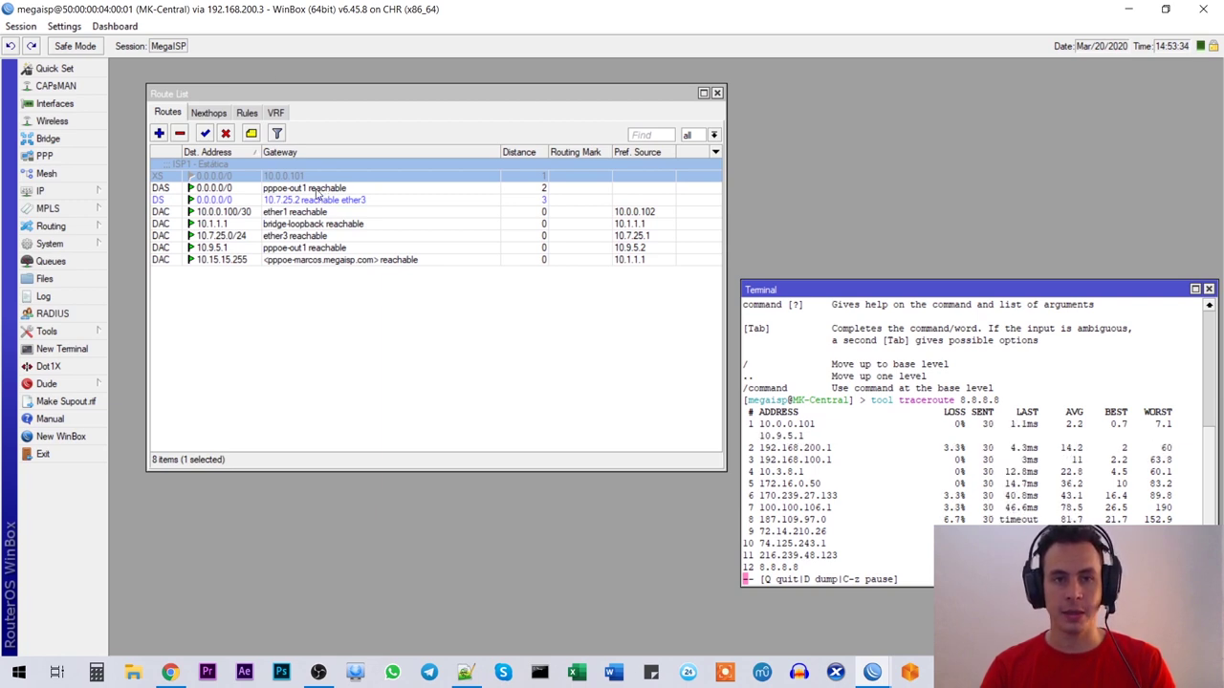
click(317, 190)
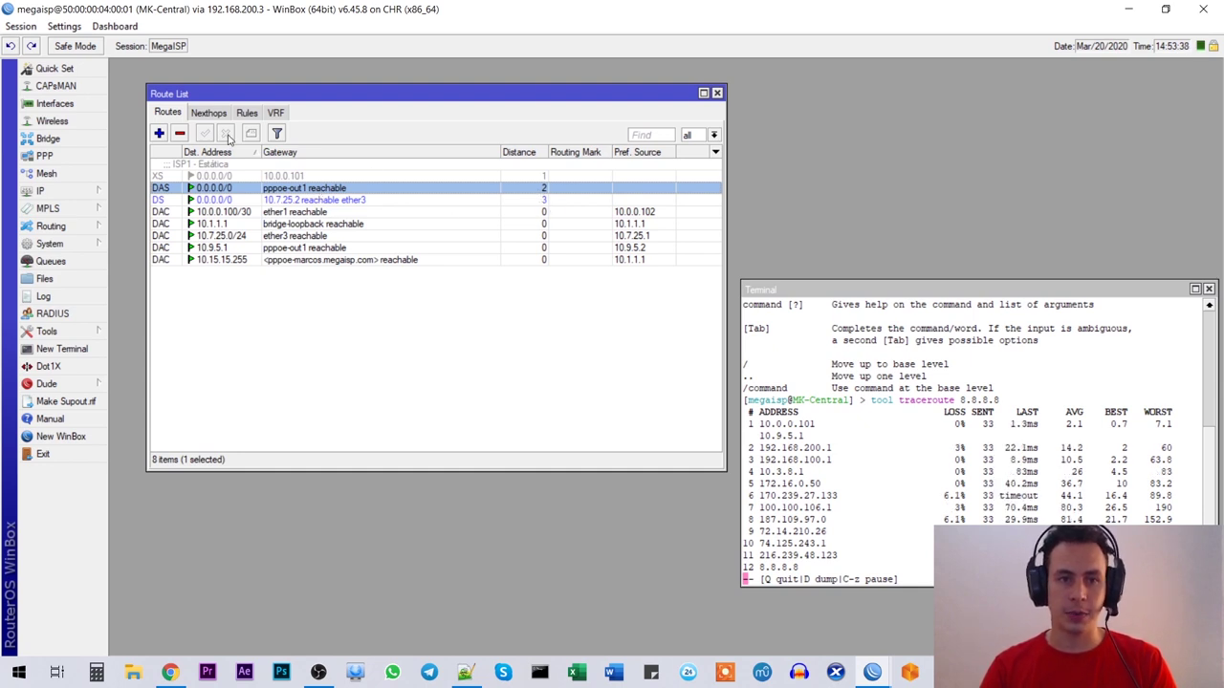
Step: Open the PPP window below the route list, showing its Interface list
click(44, 156)
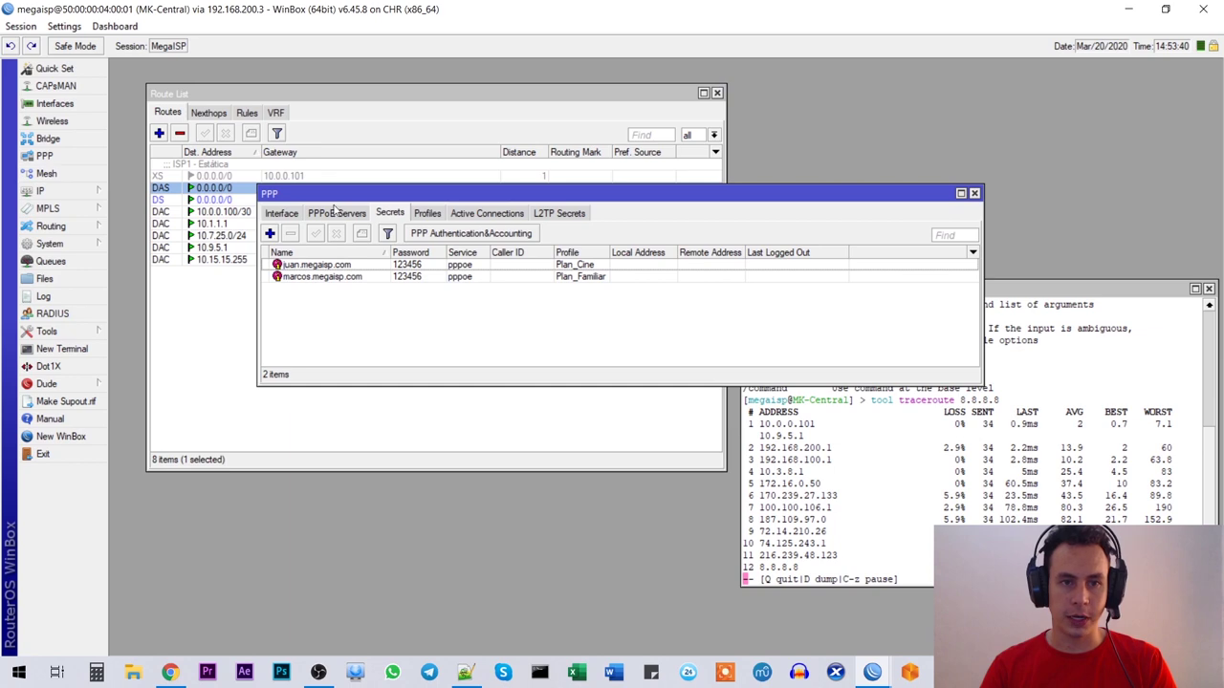
drag(321, 202, 203, 350)
click(144, 371)
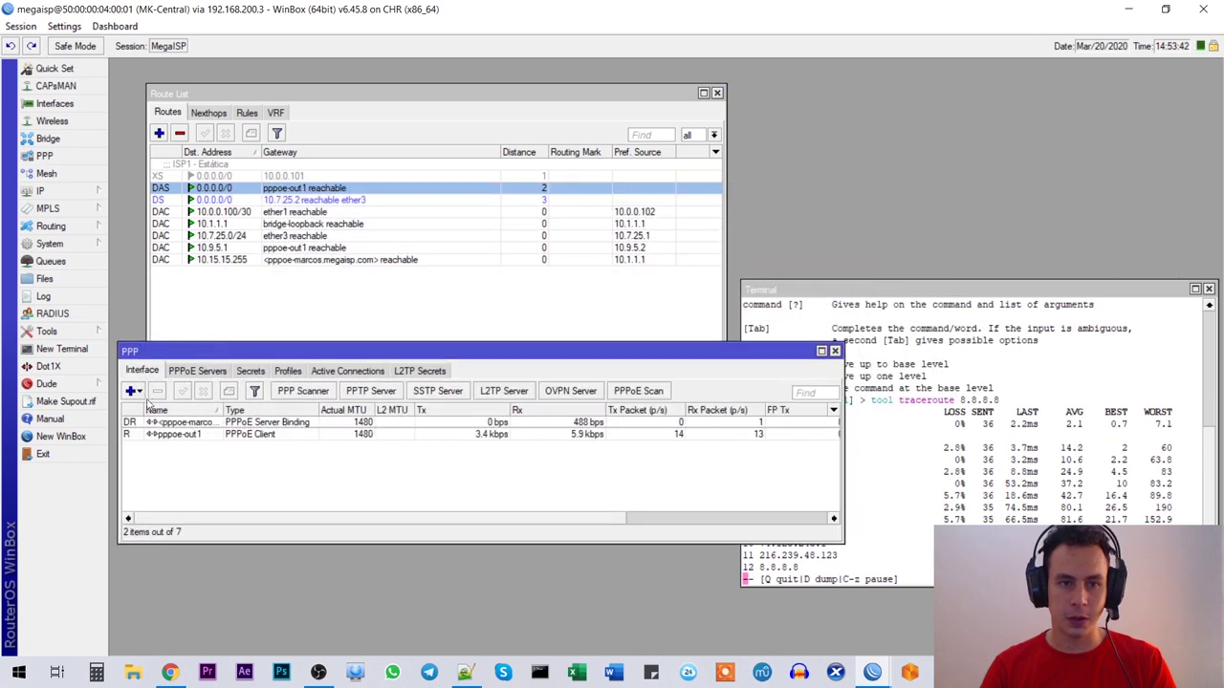
Step: Disable pppoe-out1 and confirm the traceroute now goes via 10.7.25.2
click(178, 434)
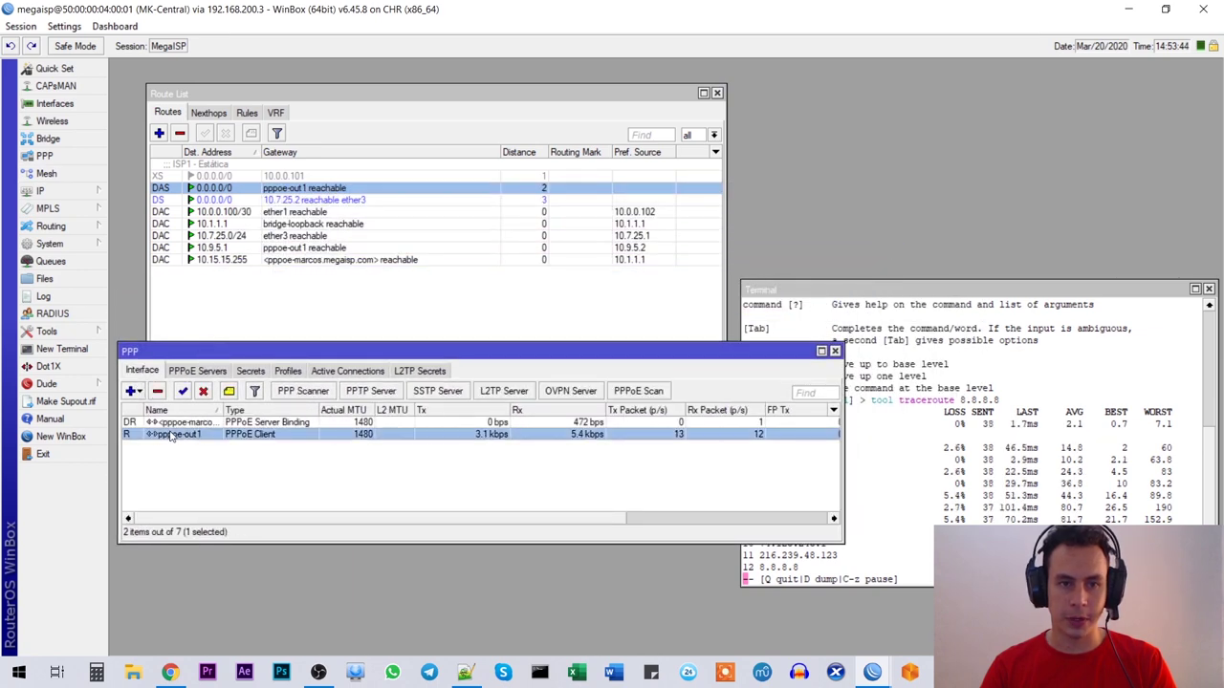
click(203, 391)
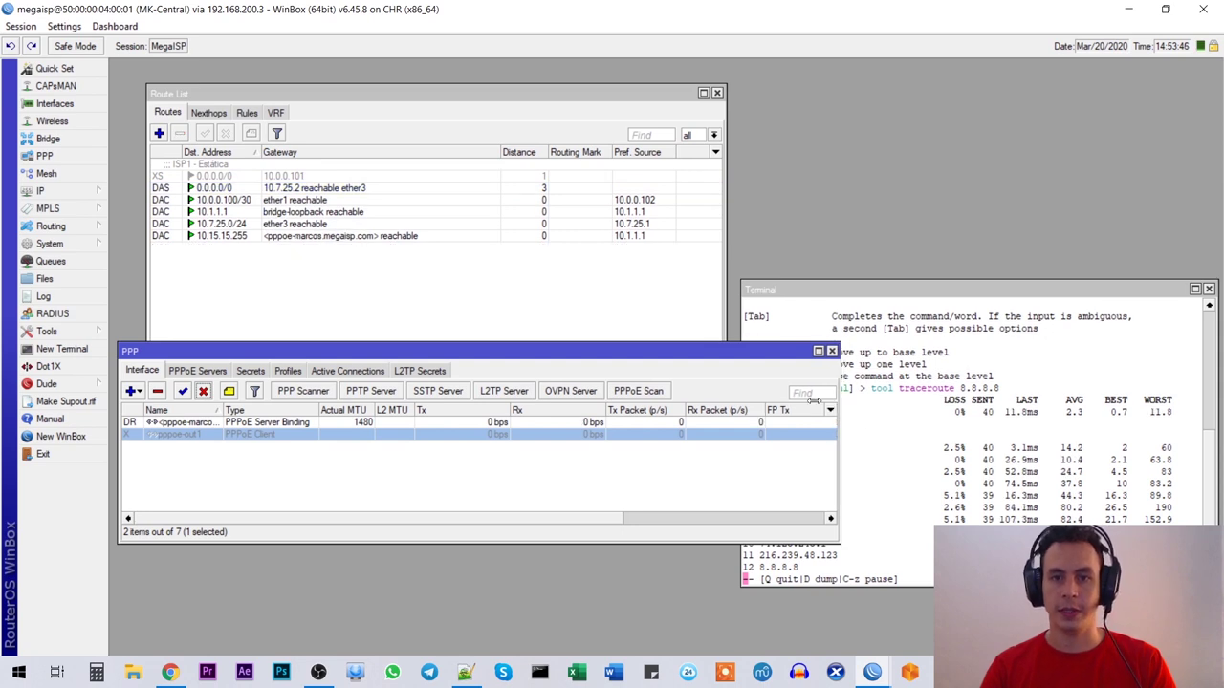
drag(843, 405, 735, 406)
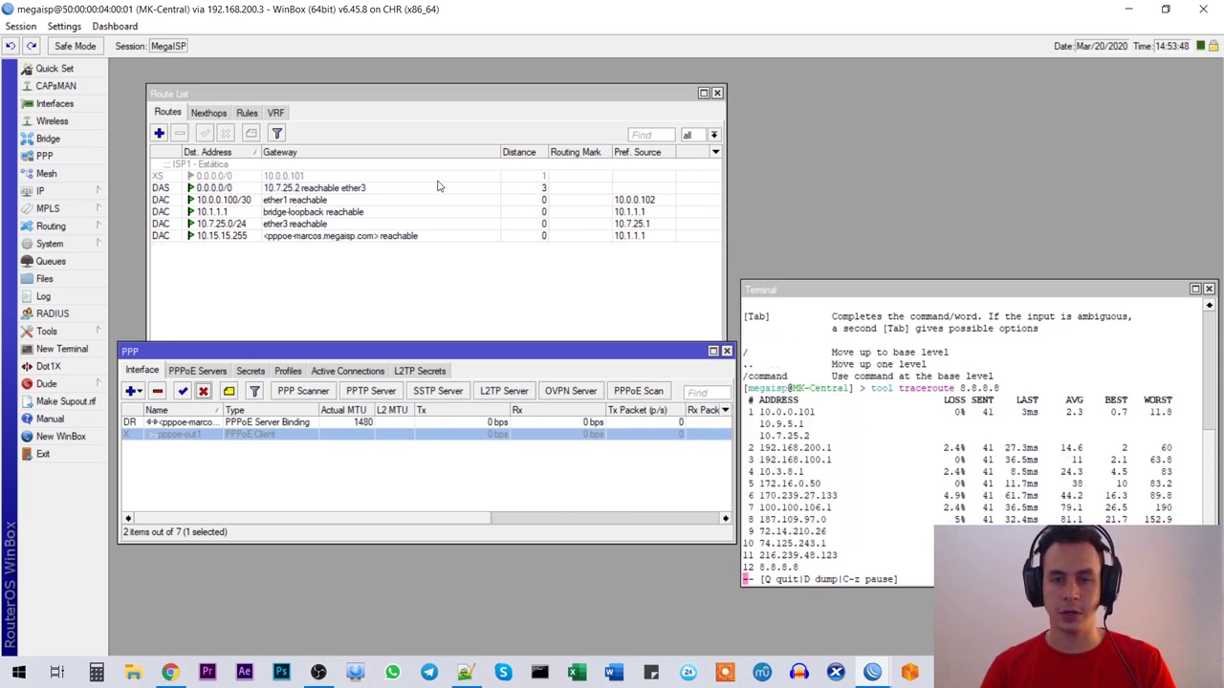
click(539, 188)
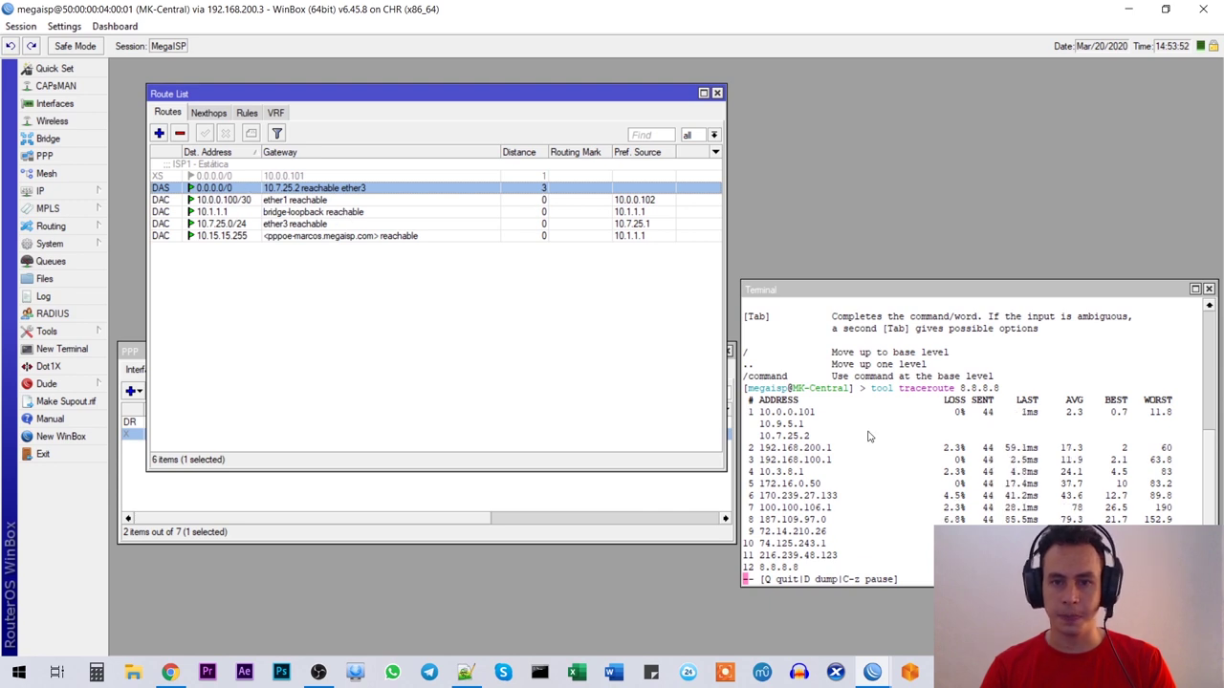
drag(811, 436, 765, 441)
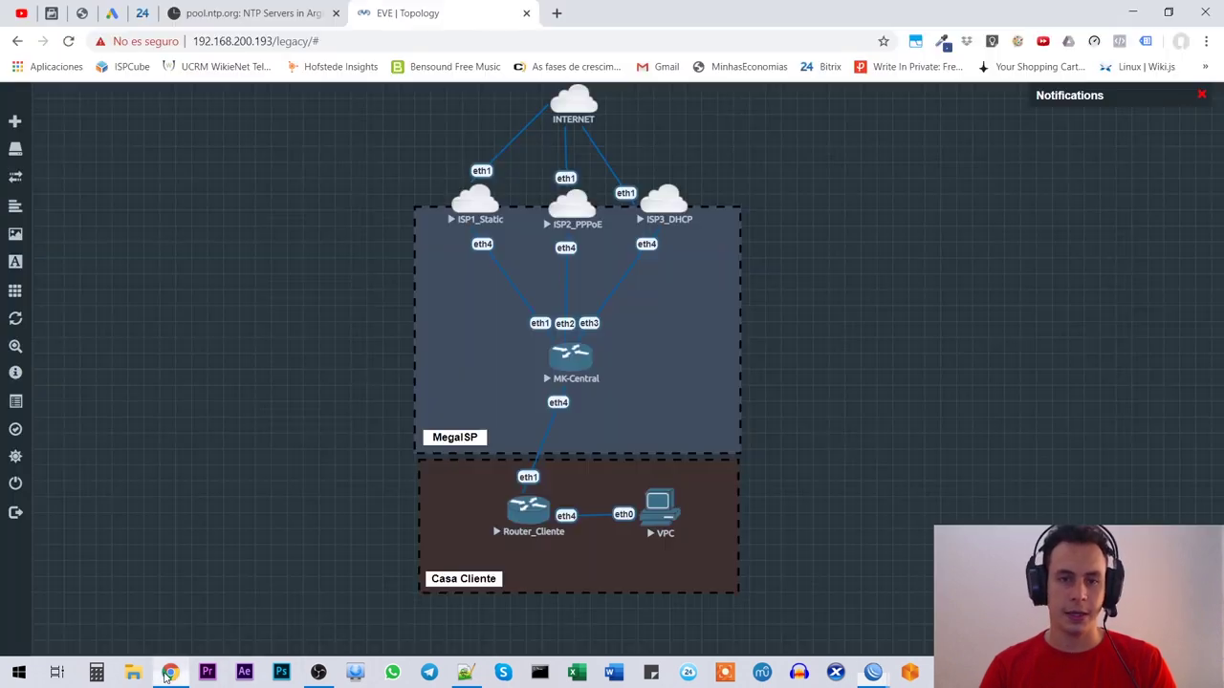
click(169, 672)
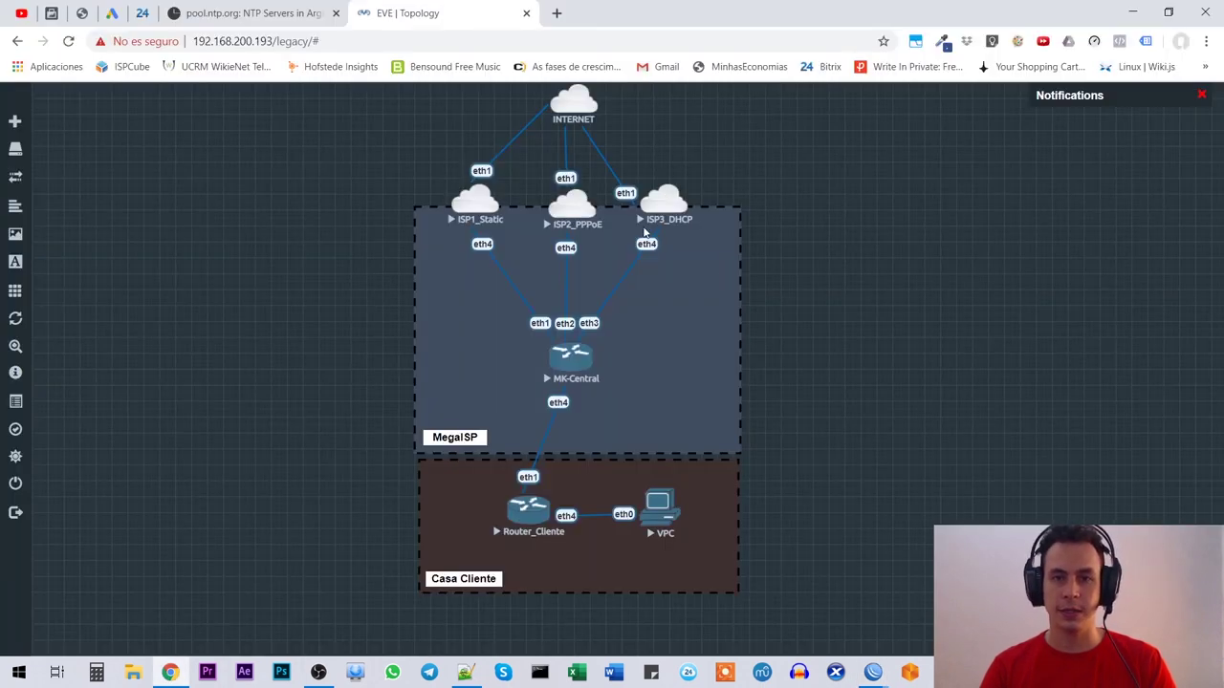
key(alt+Tab)
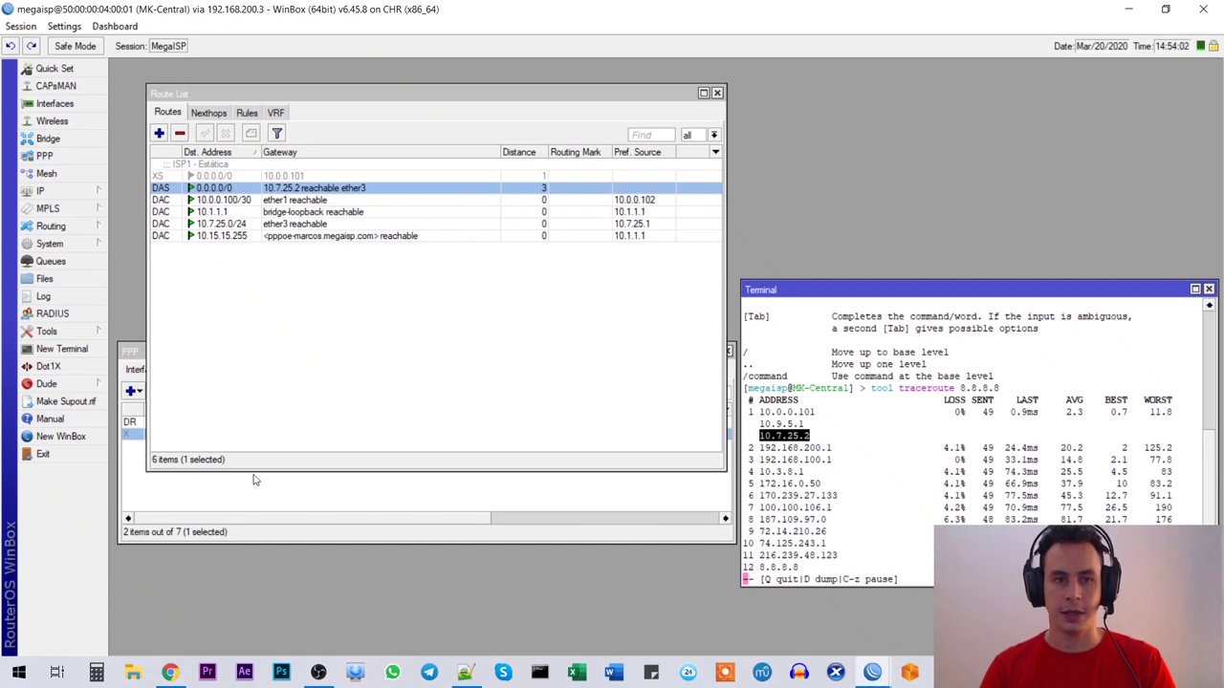
Step: Re-enable pppoe-out1, check its restored default route, and close the PPP window
click(253, 480)
click(182, 435)
click(184, 392)
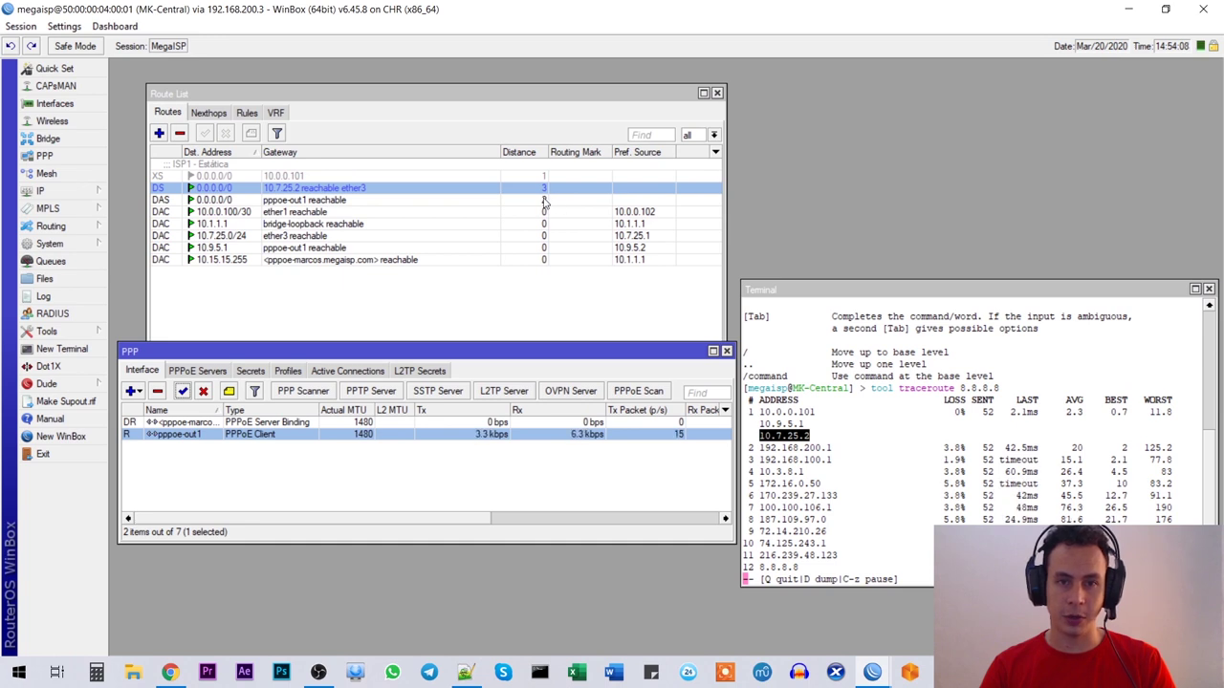
click(544, 201)
click(473, 500)
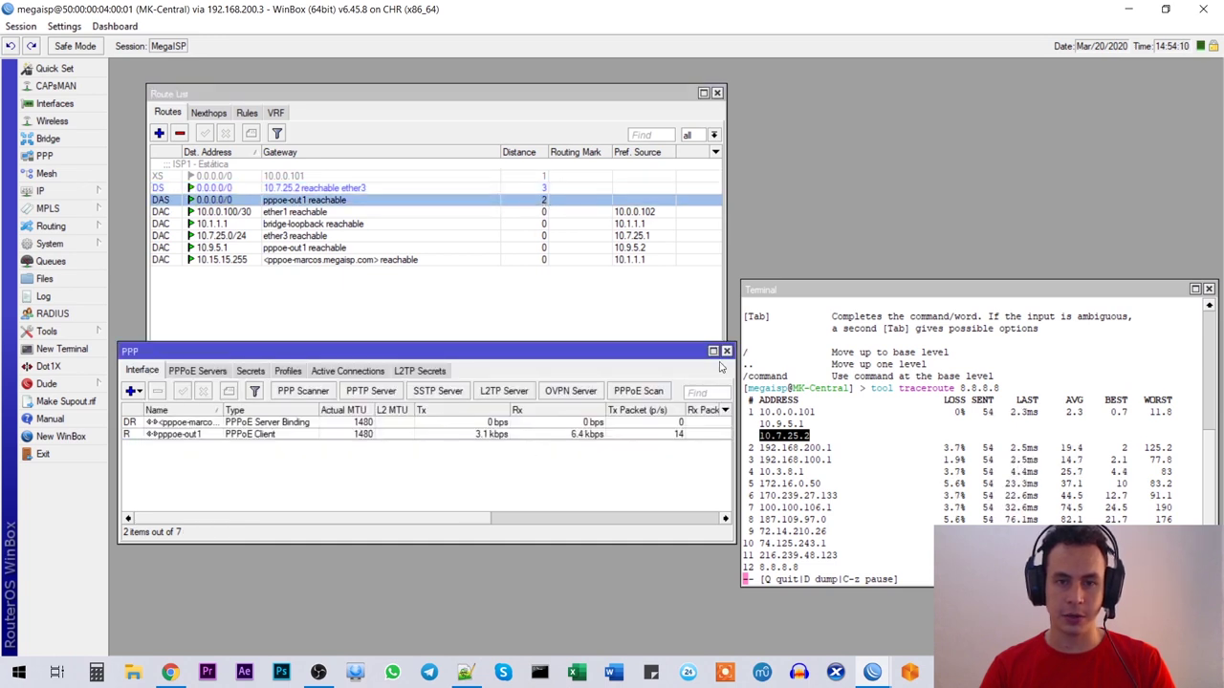
click(727, 351)
Step: Re-enable the ISP1 static default route, stop the traceroute with Q, and close the terminal
click(480, 164)
click(205, 134)
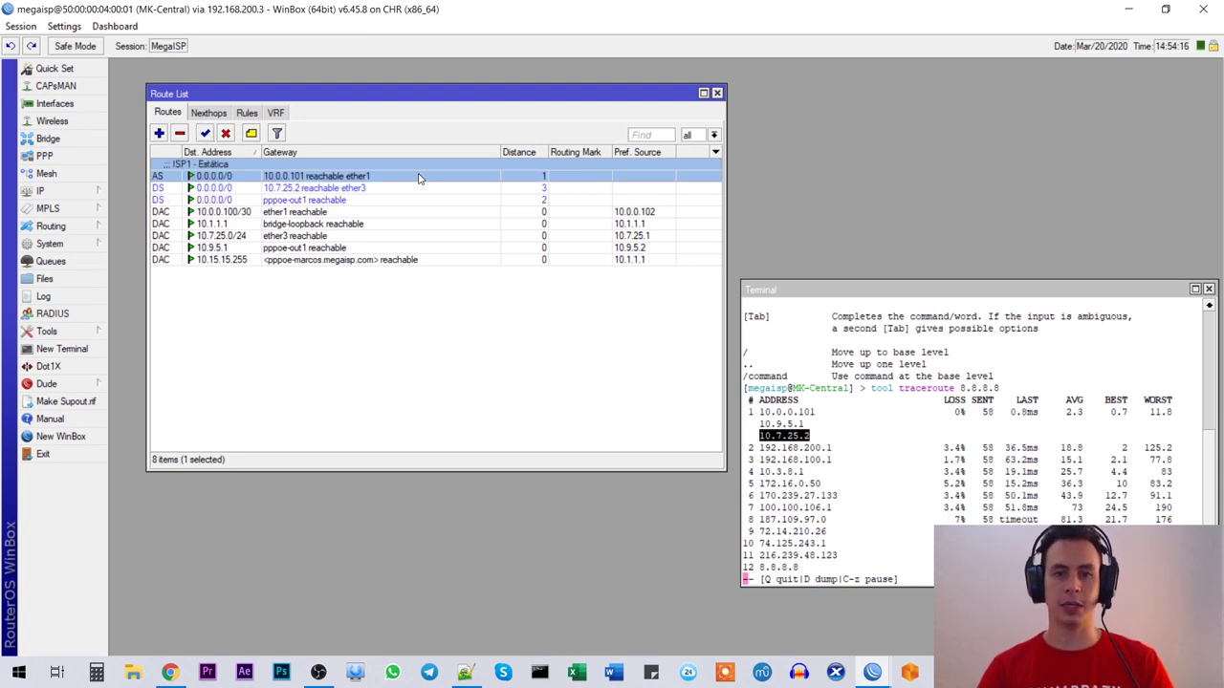
click(973, 378)
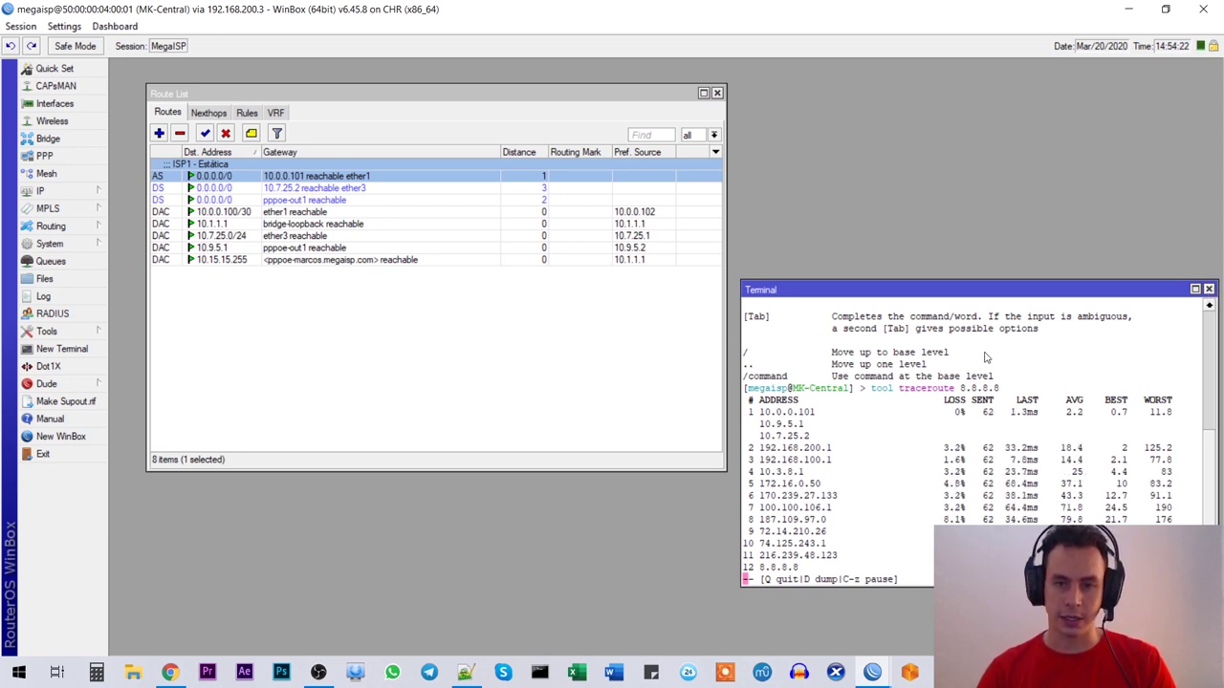
key(q)
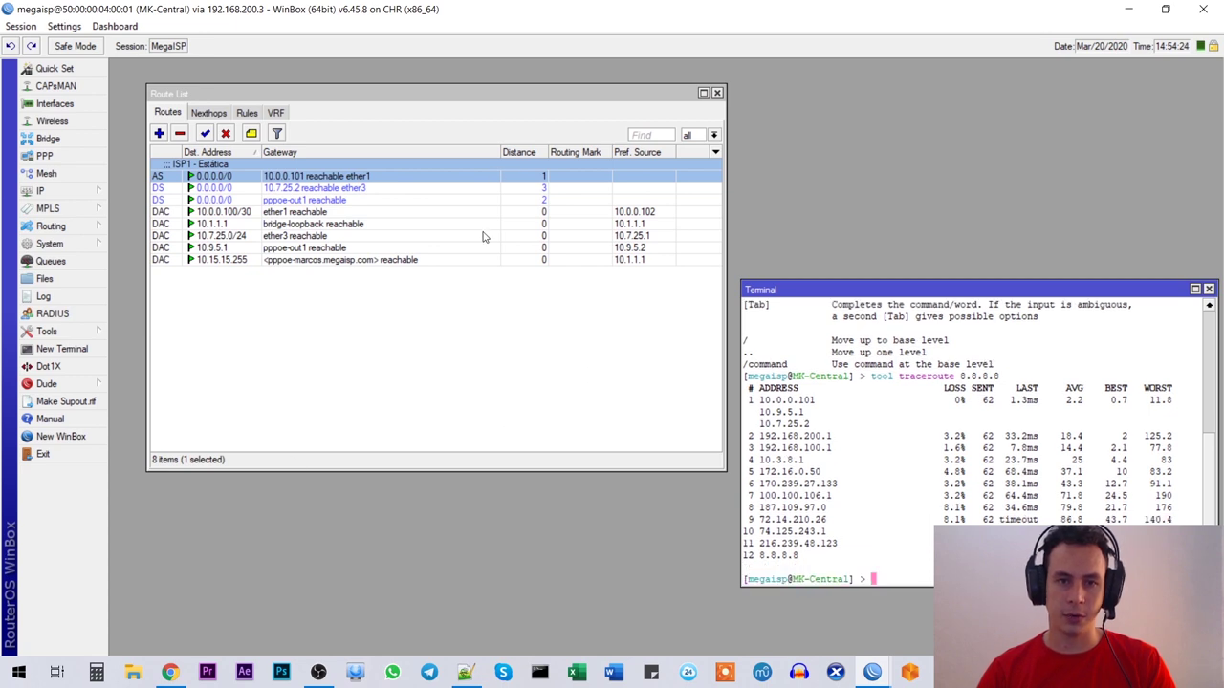
click(1209, 288)
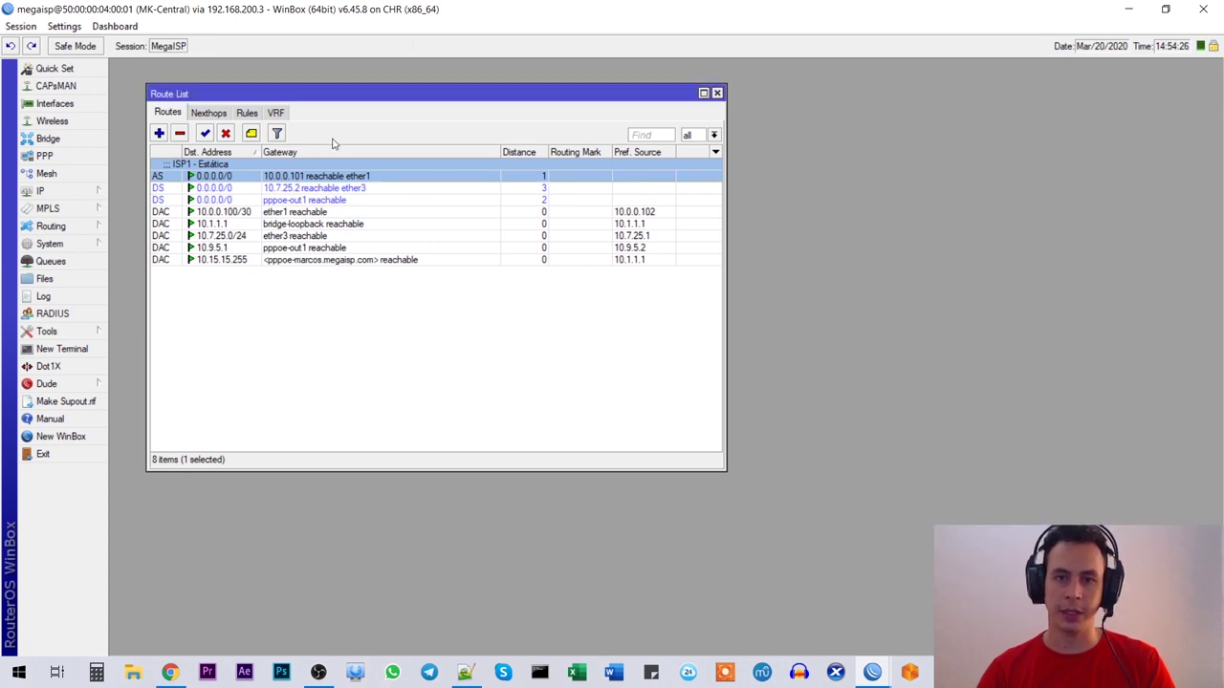
Step: Close the route list and open an enlarged PPP window
drag(490, 96, 711, 143)
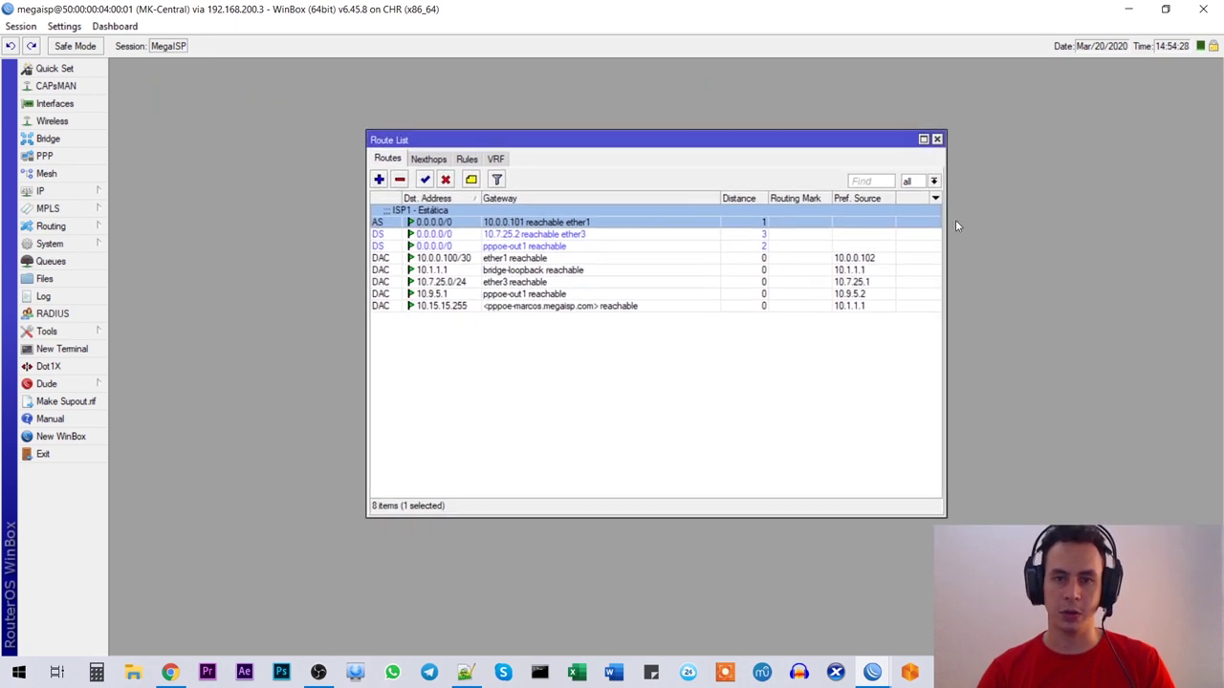
click(938, 139)
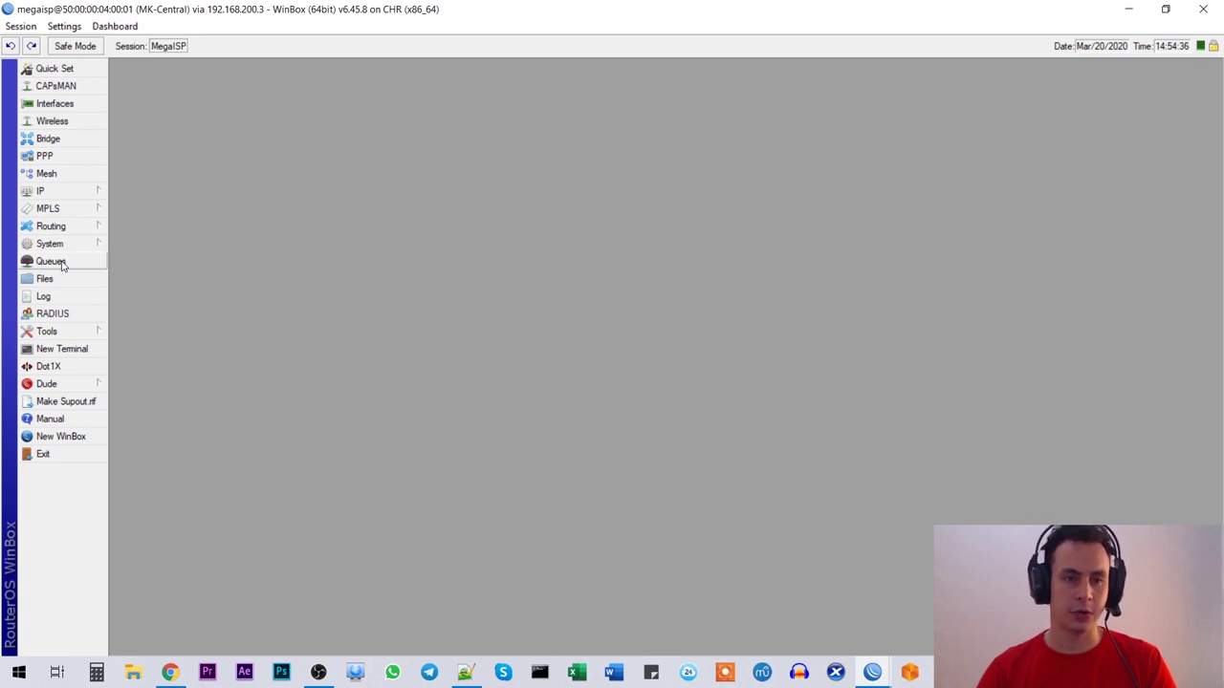
click(53, 156)
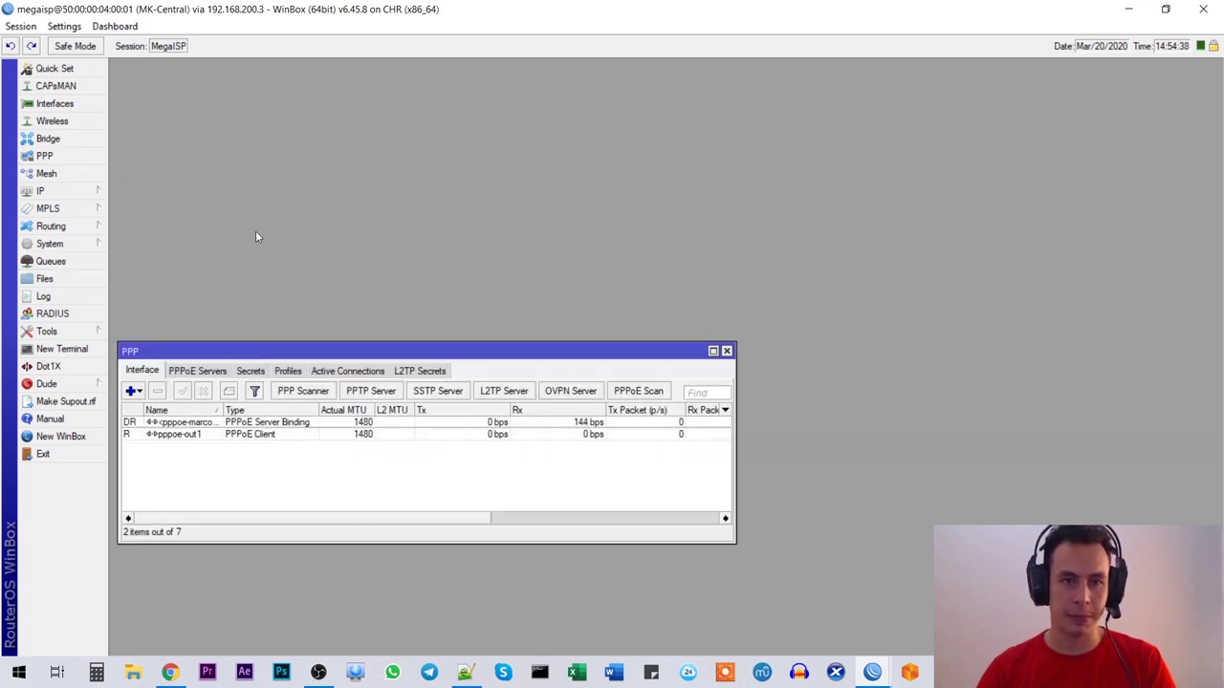
drag(357, 352, 412, 183)
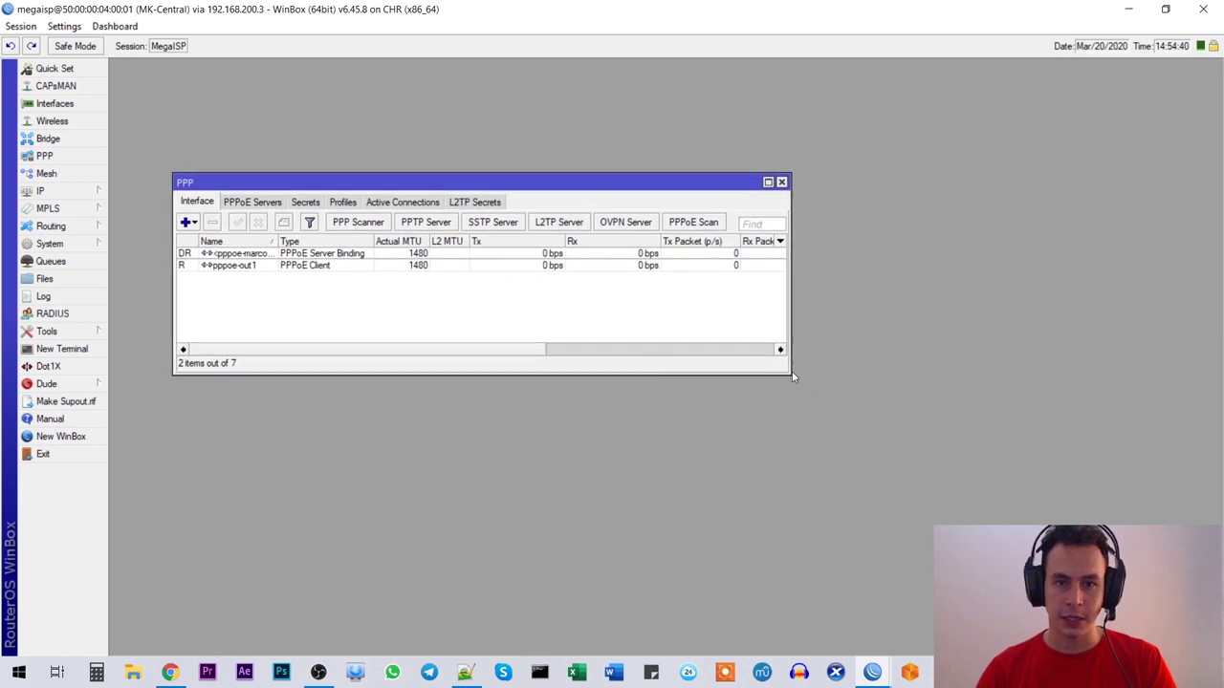
drag(784, 371, 1155, 528)
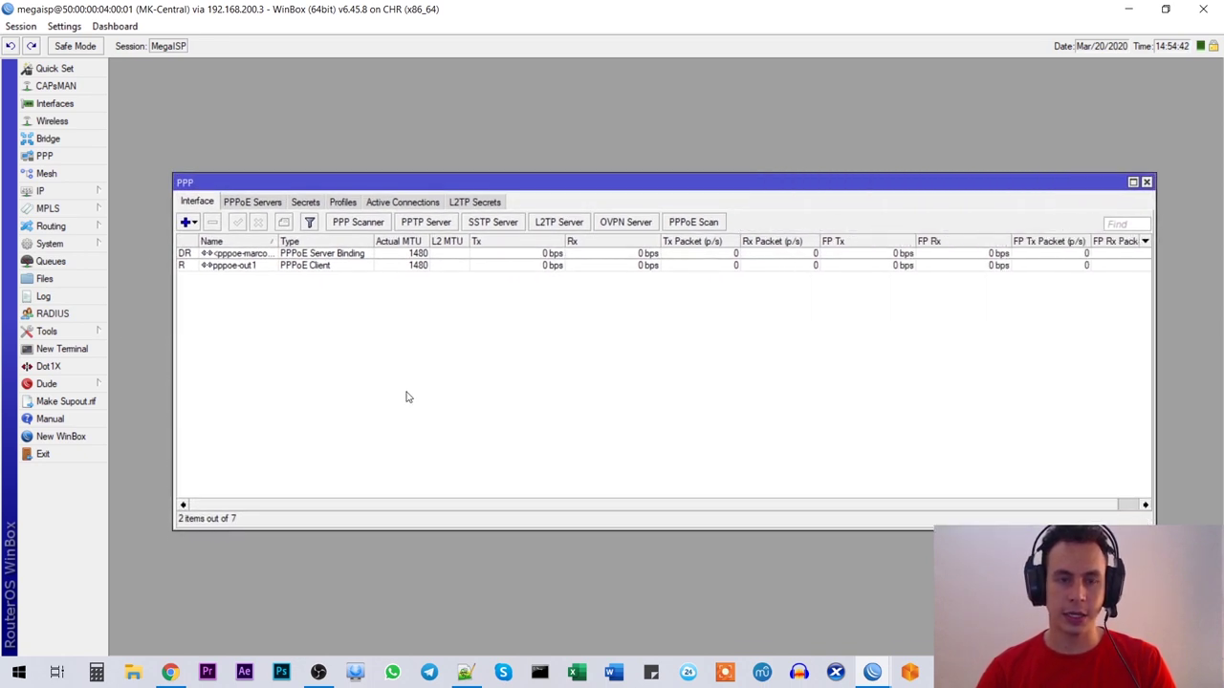
Step: Show Active Connections, widening Name, Address and Caller ID for the customer's 10.15.15.255 session
click(390, 202)
drag(252, 245, 375, 244)
click(238, 256)
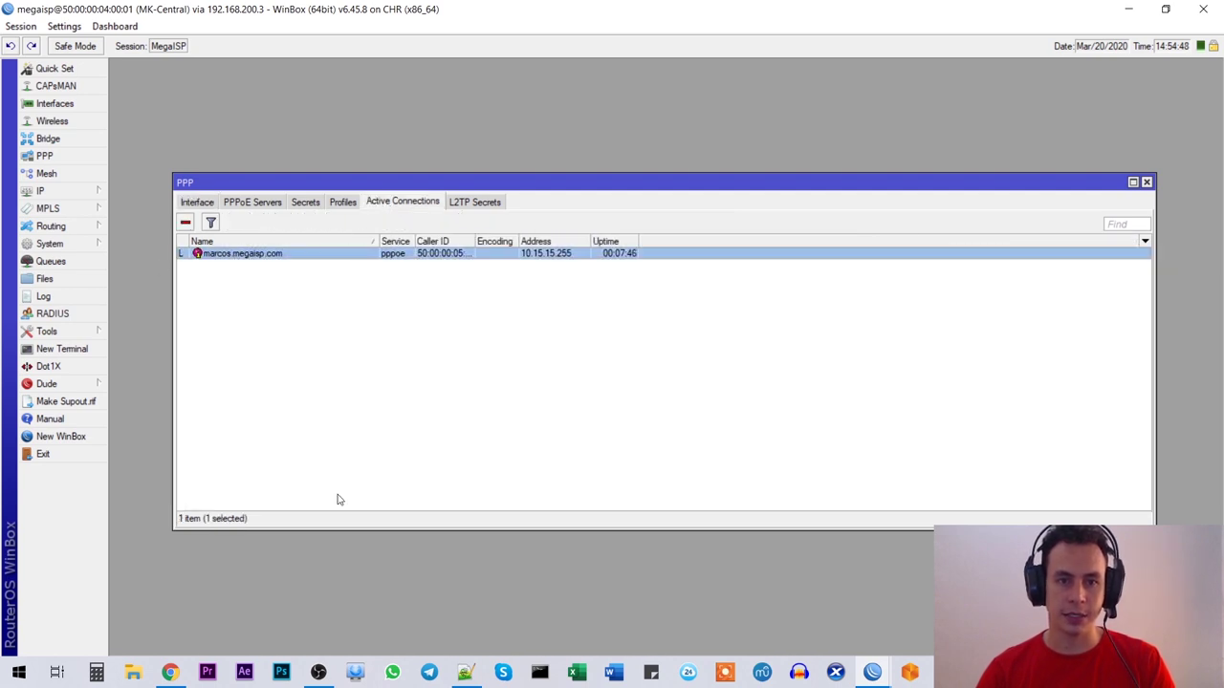
drag(590, 241, 632, 241)
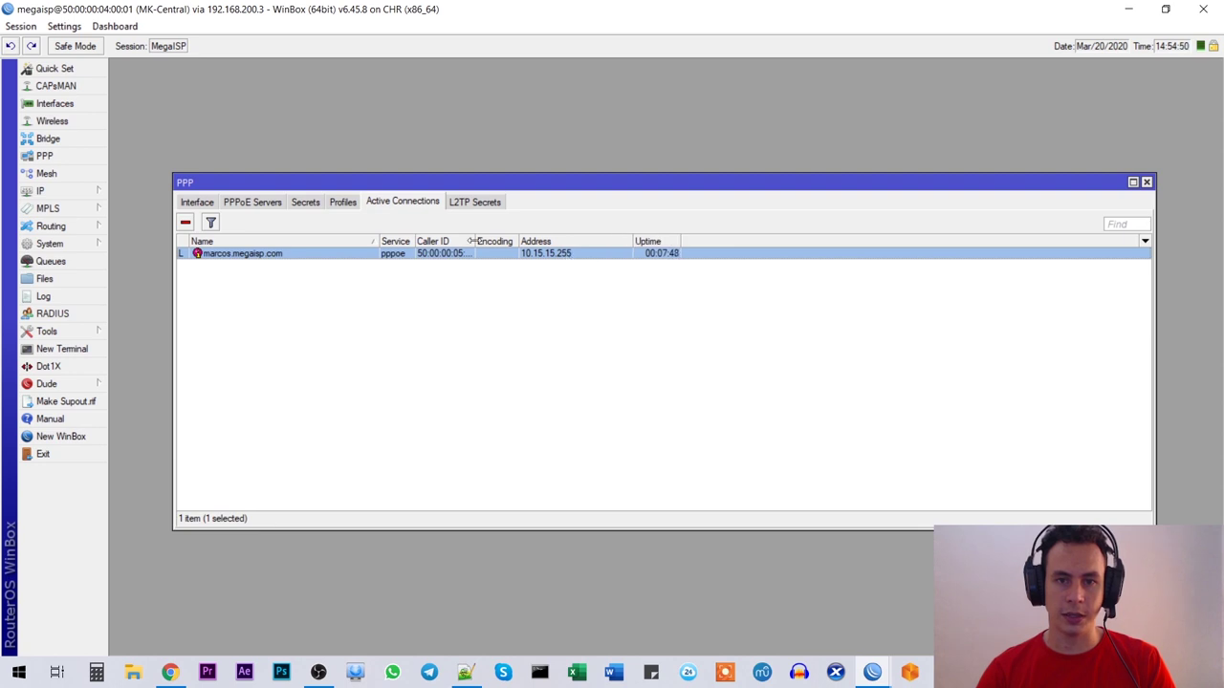
drag(472, 241, 516, 241)
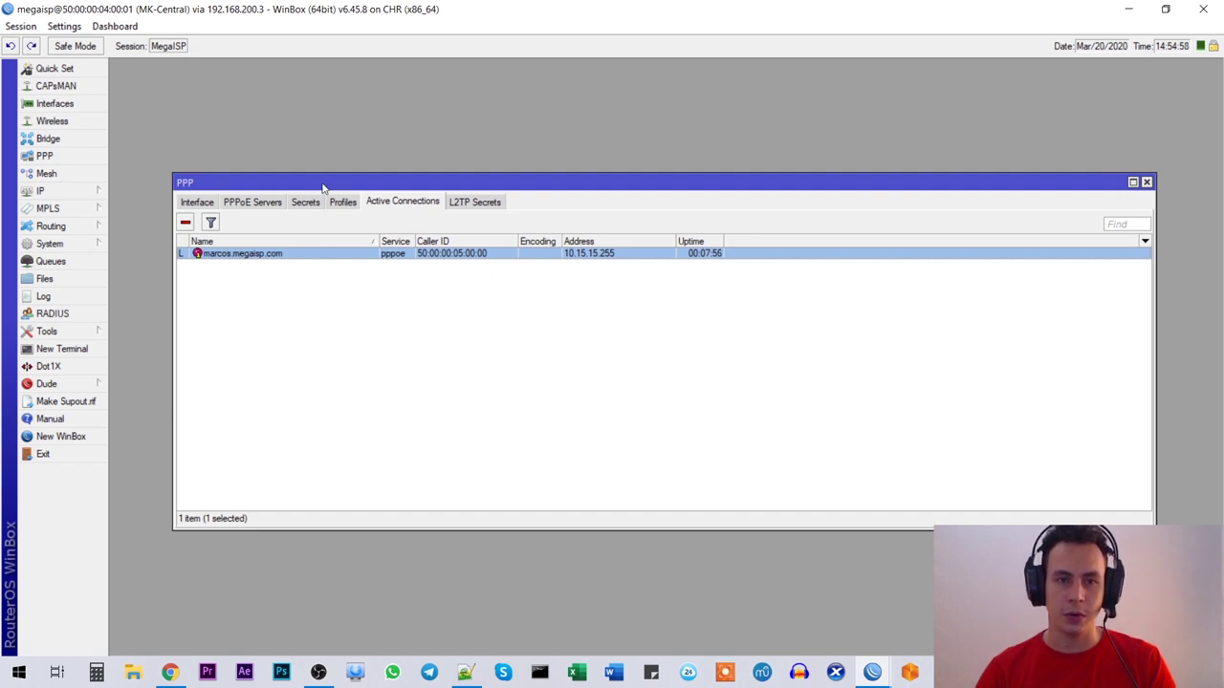
drag(323, 185, 329, 87)
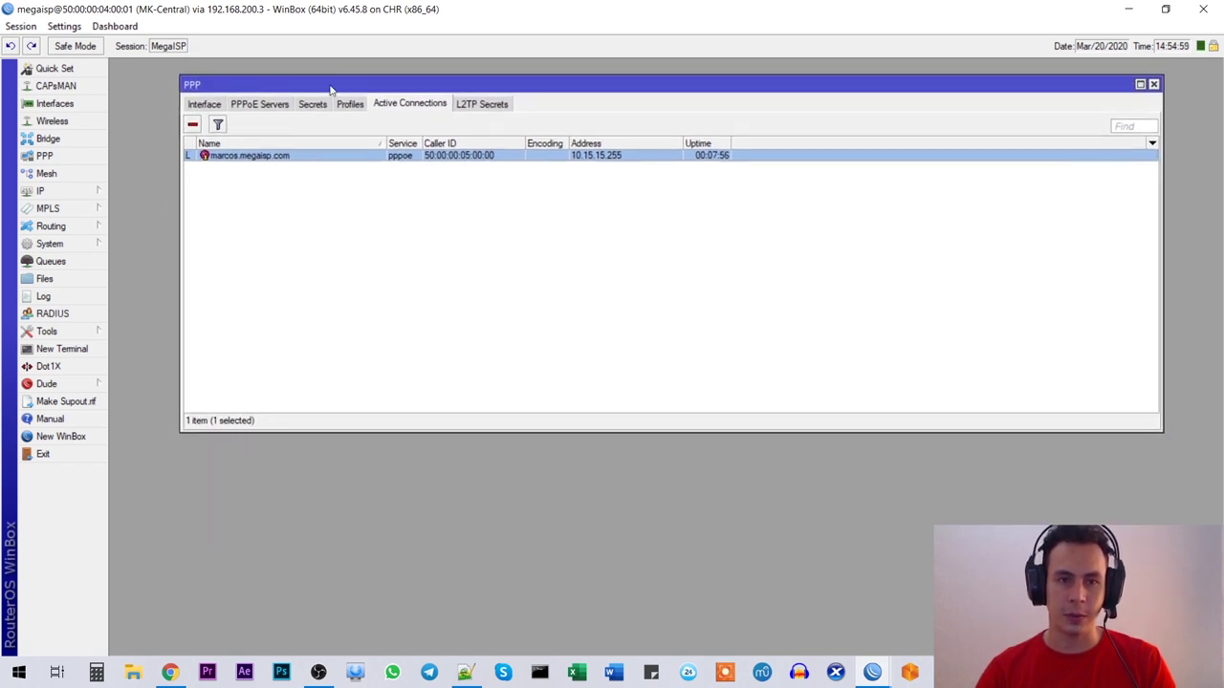
Step: Open the simple Queue List, widening it and its columns around the customer's queue
click(51, 261)
drag(529, 137, 520, 232)
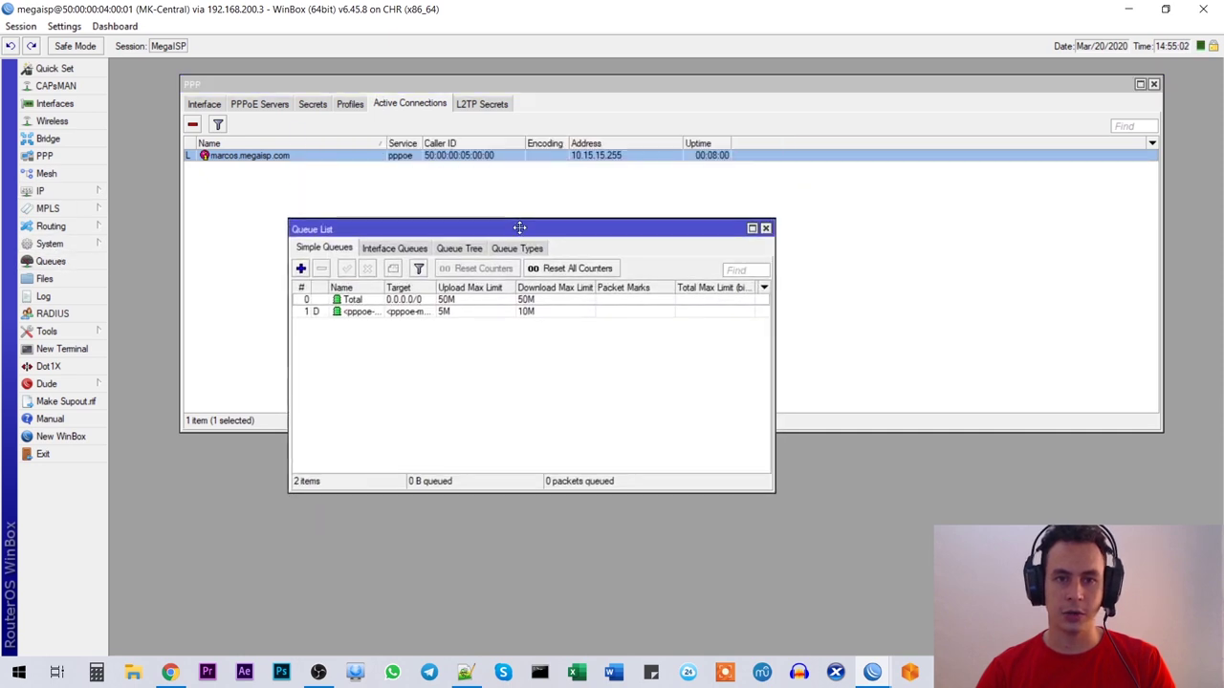
drag(775, 272, 967, 272)
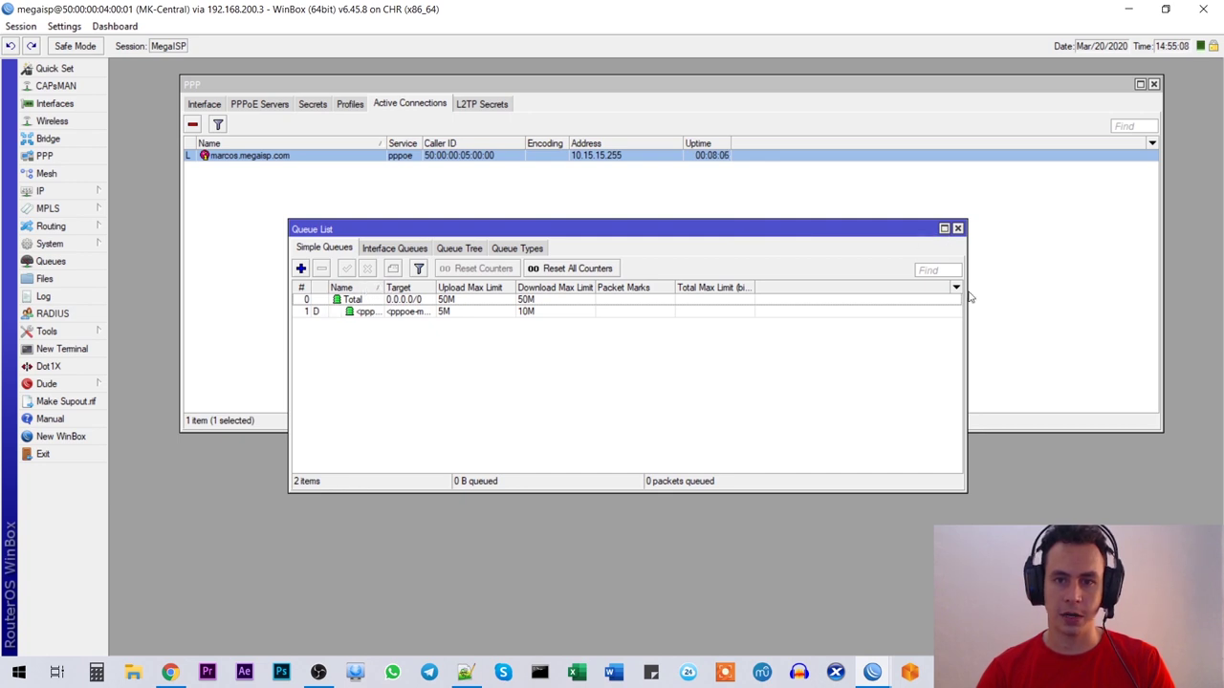
drag(969, 298, 1082, 297)
drag(381, 286, 667, 286)
click(404, 315)
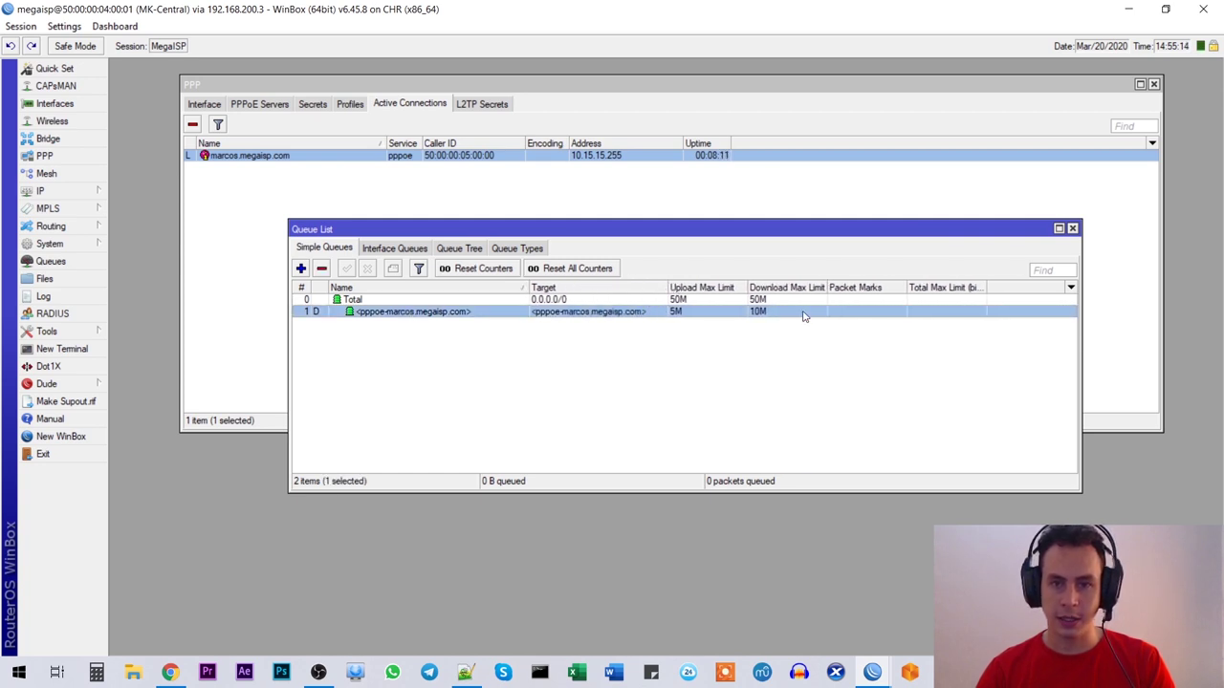
drag(665, 287, 483, 288)
Step: Add Upload Avg. Rate and Download Avg. Rate columns to the Queue List
click(1070, 290)
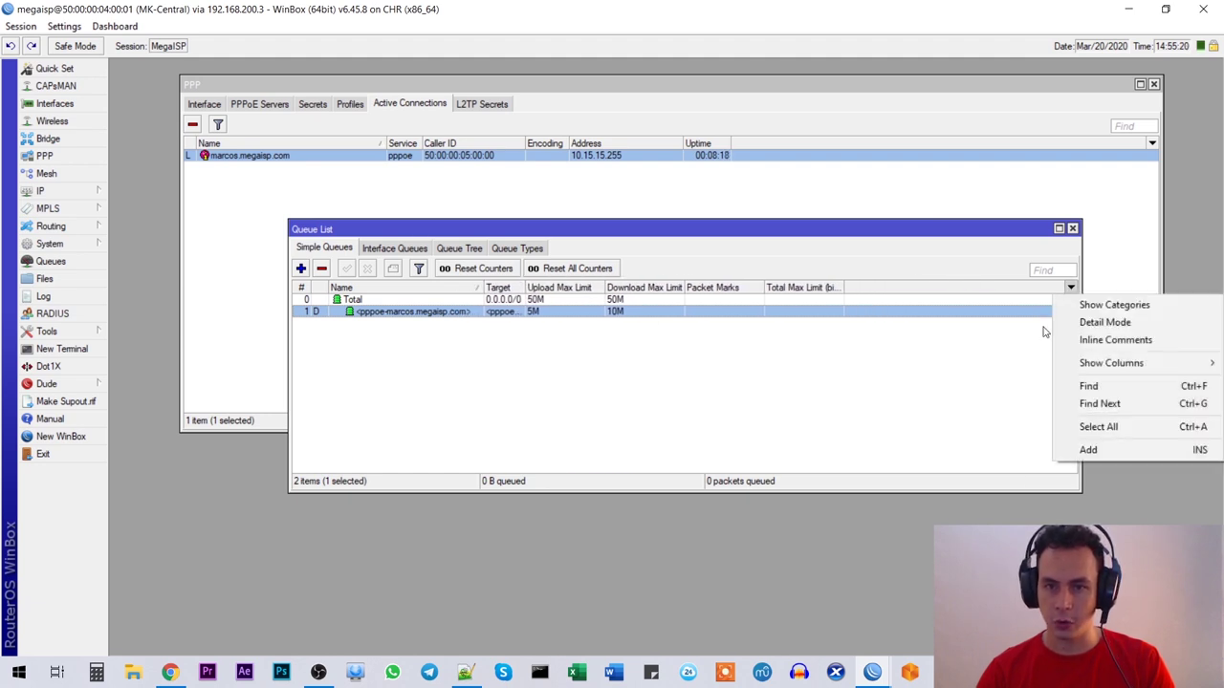
mouse_move(1100, 364)
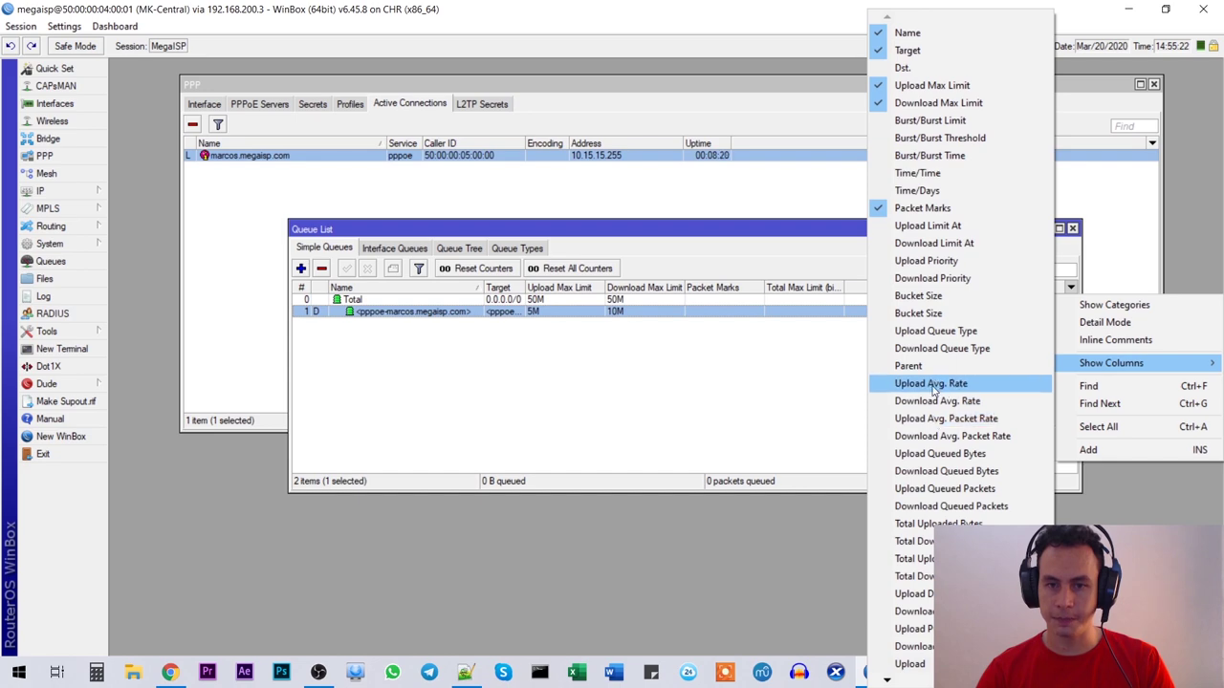
click(934, 383)
click(1070, 288)
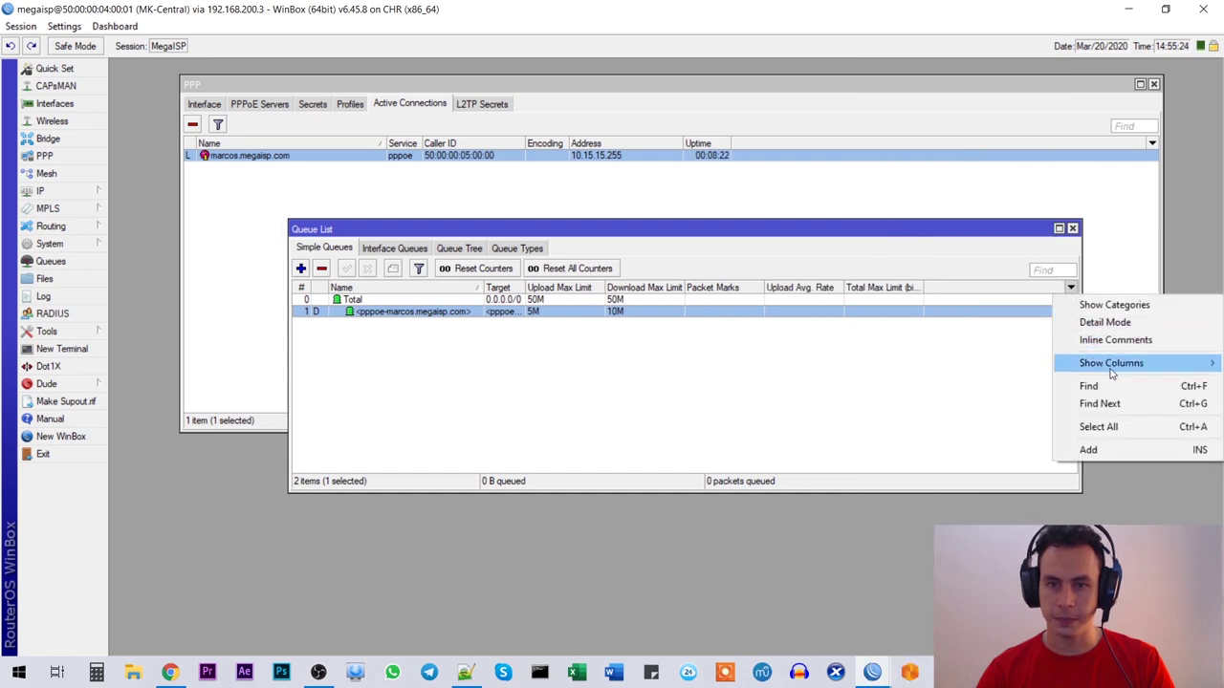
mouse_move(1111, 371)
click(942, 404)
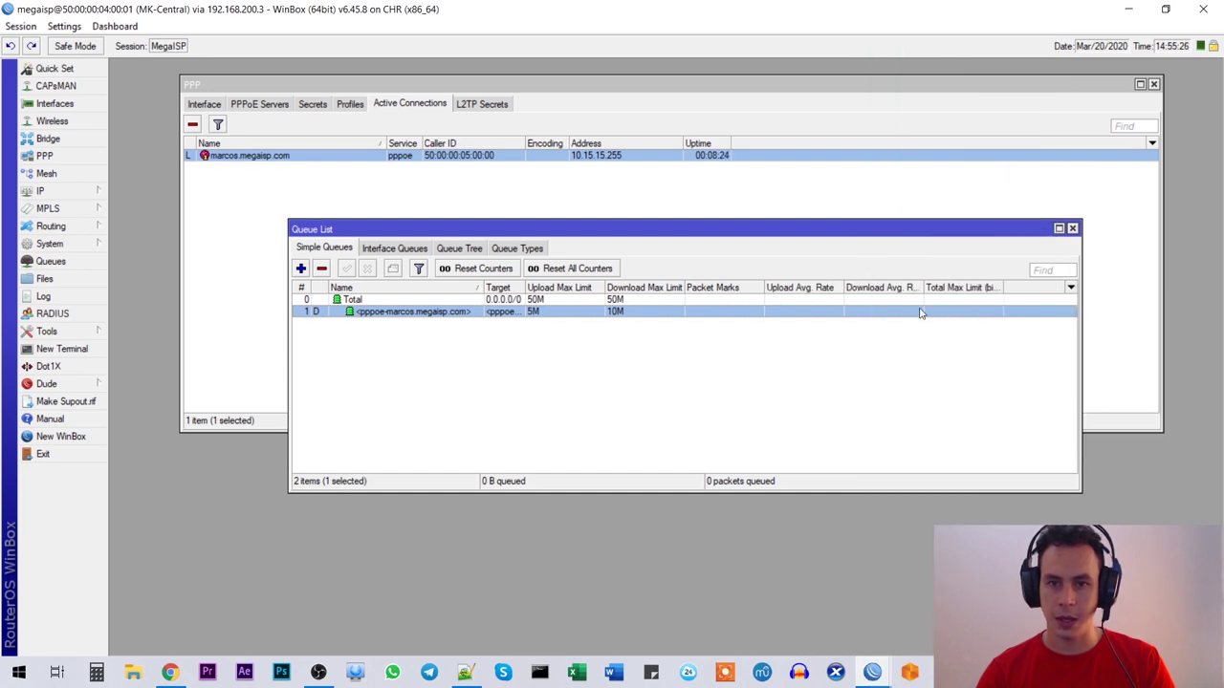
mouse_move(874, 677)
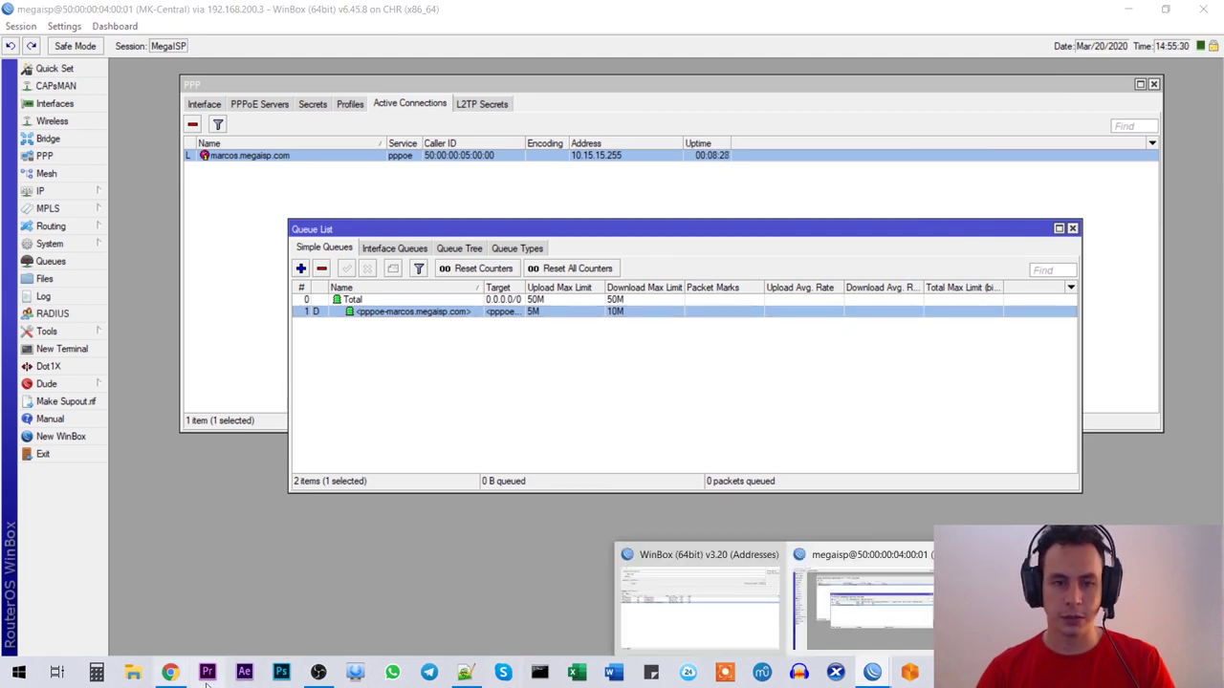
Step: Open the VPC console from the EVE topology and run ping 8.8.8.8
click(170, 672)
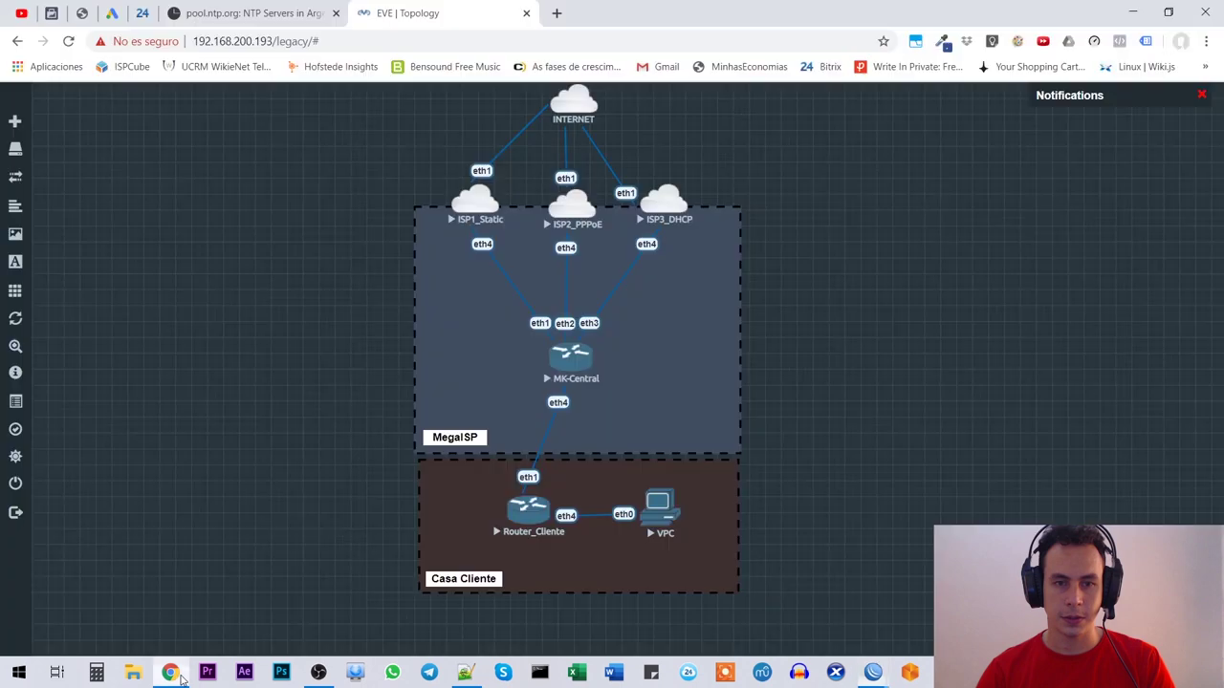
click(659, 516)
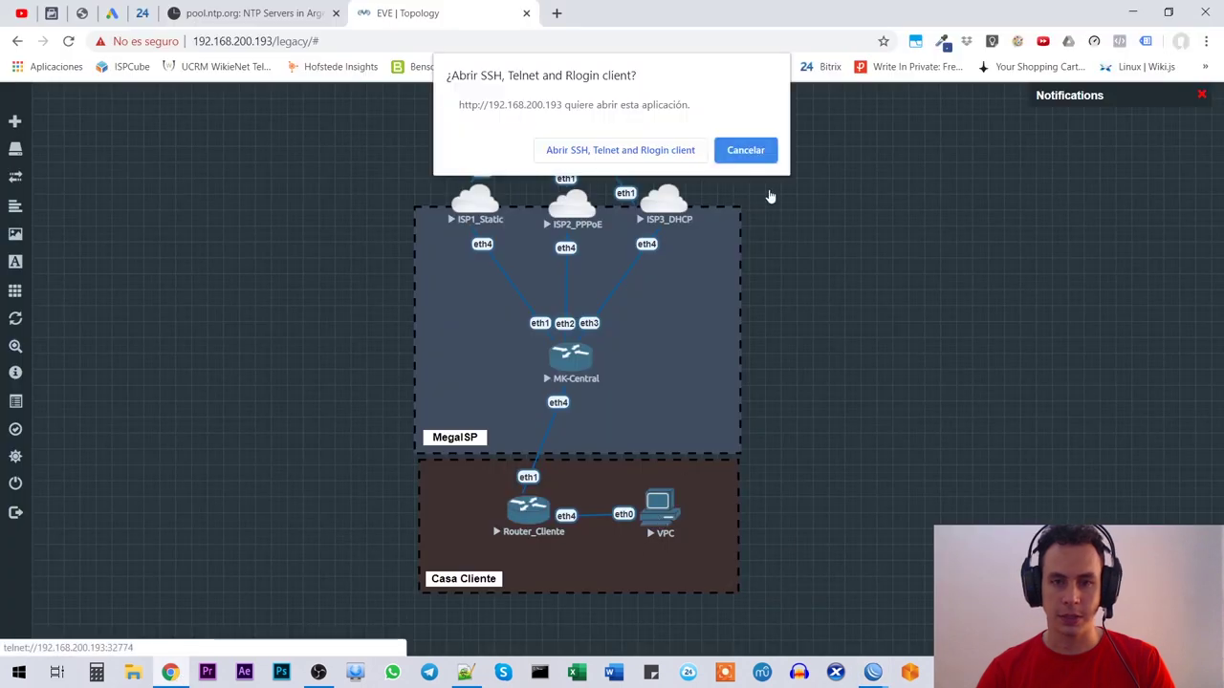
click(666, 150)
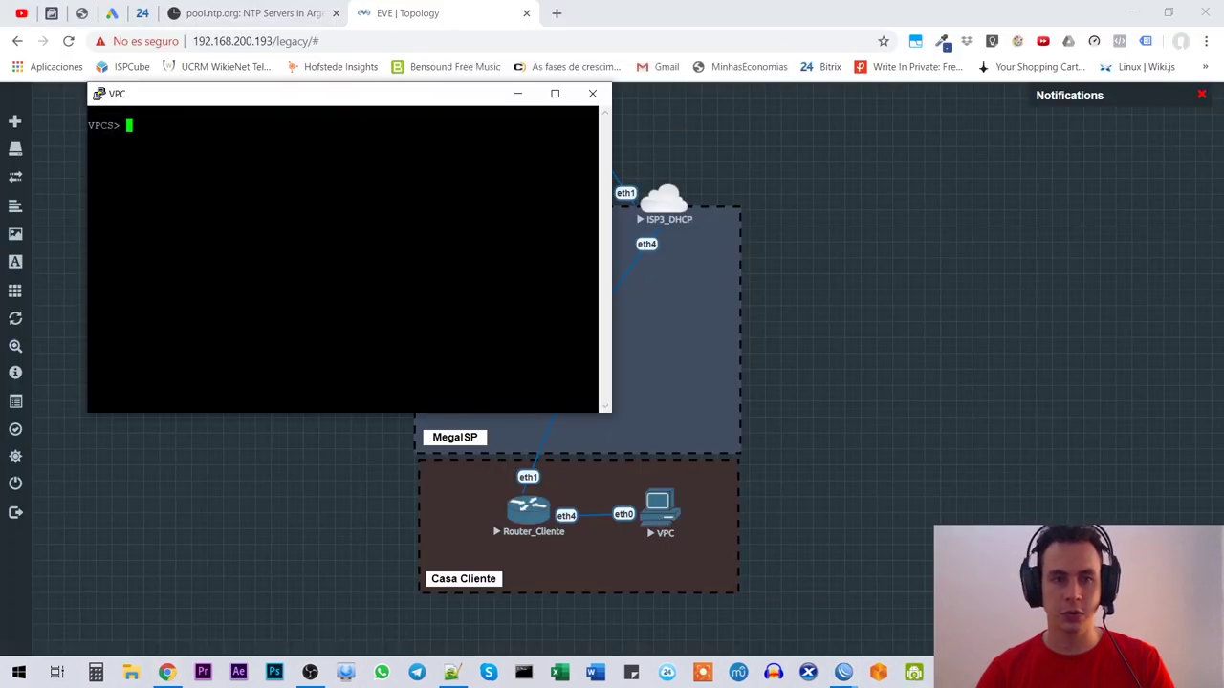
text(ping )
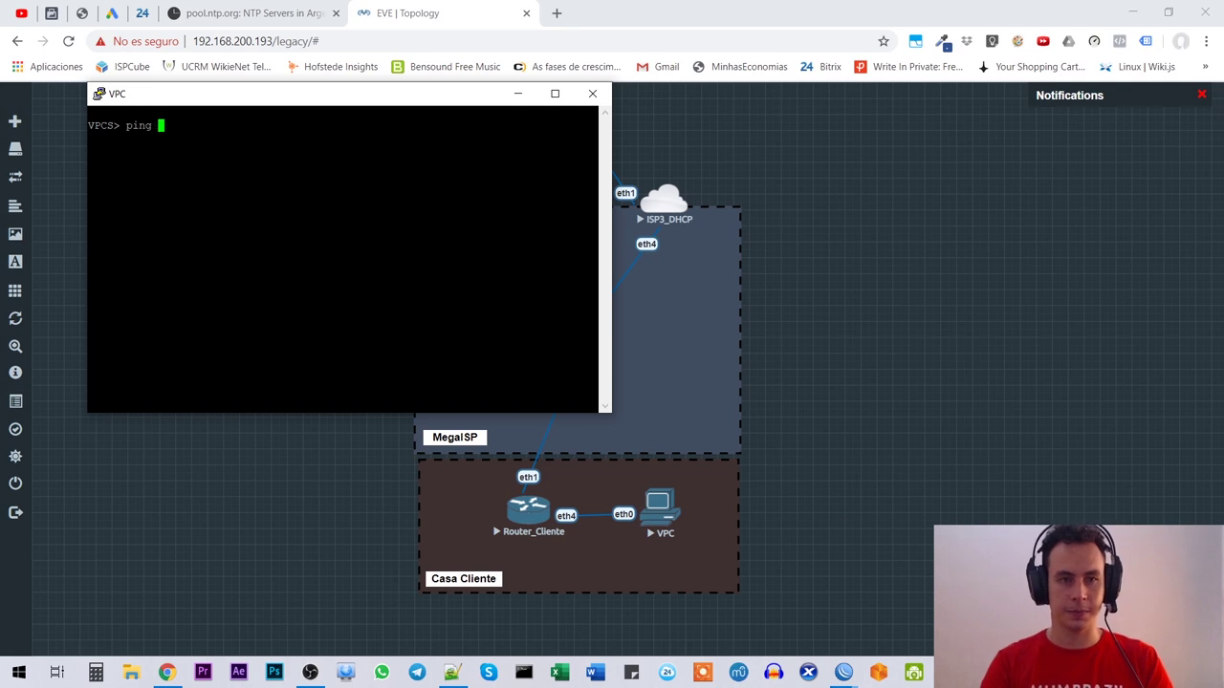
text(8.8.8.8)
key(Return)
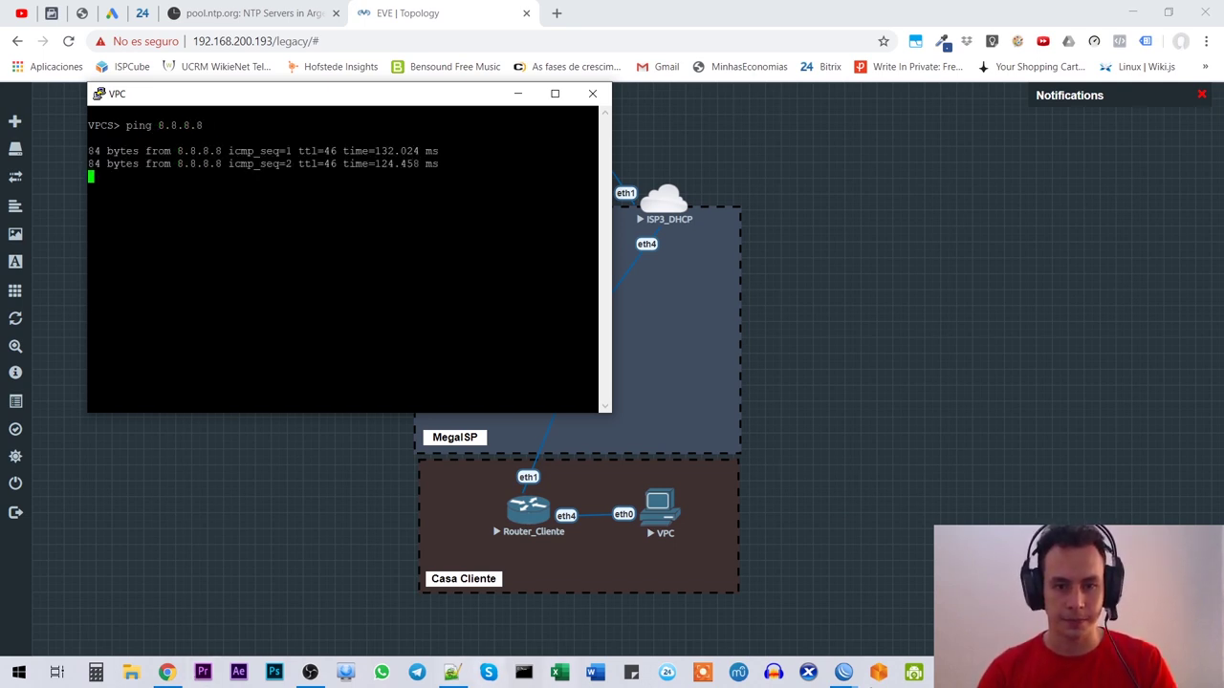
Step: Compare the customer queue's traffic rates in WinBox against the VPC's ping
click(843, 672)
mouse_move(1014, 603)
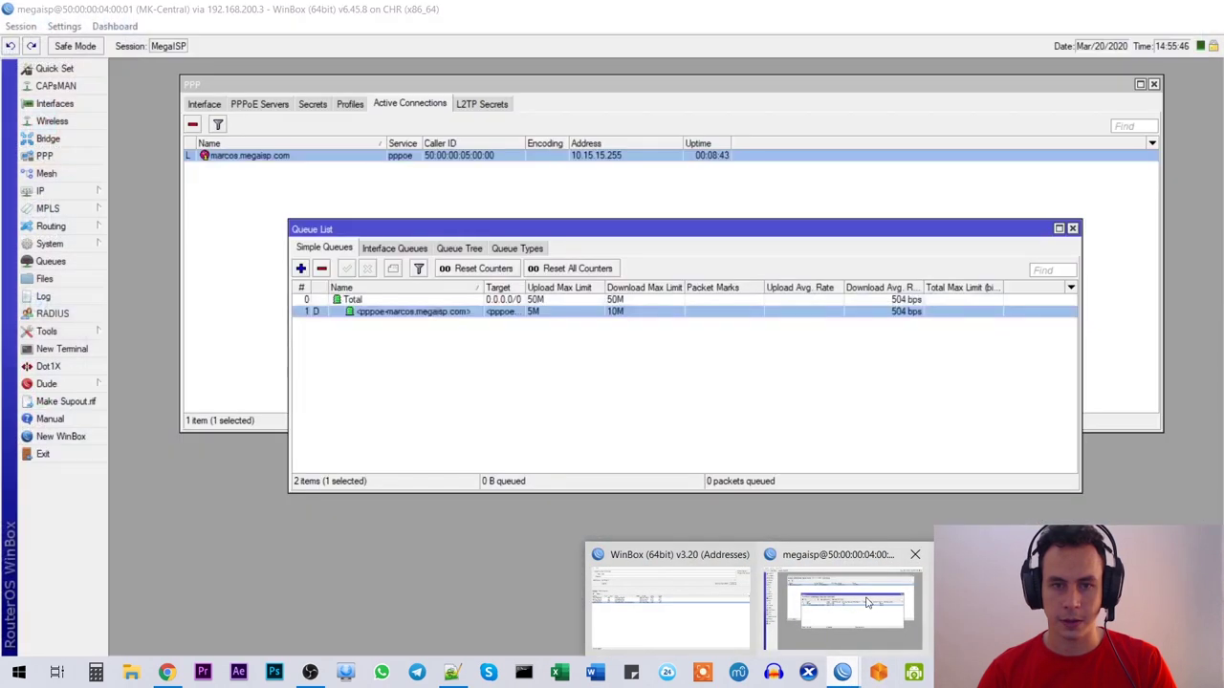
click(867, 603)
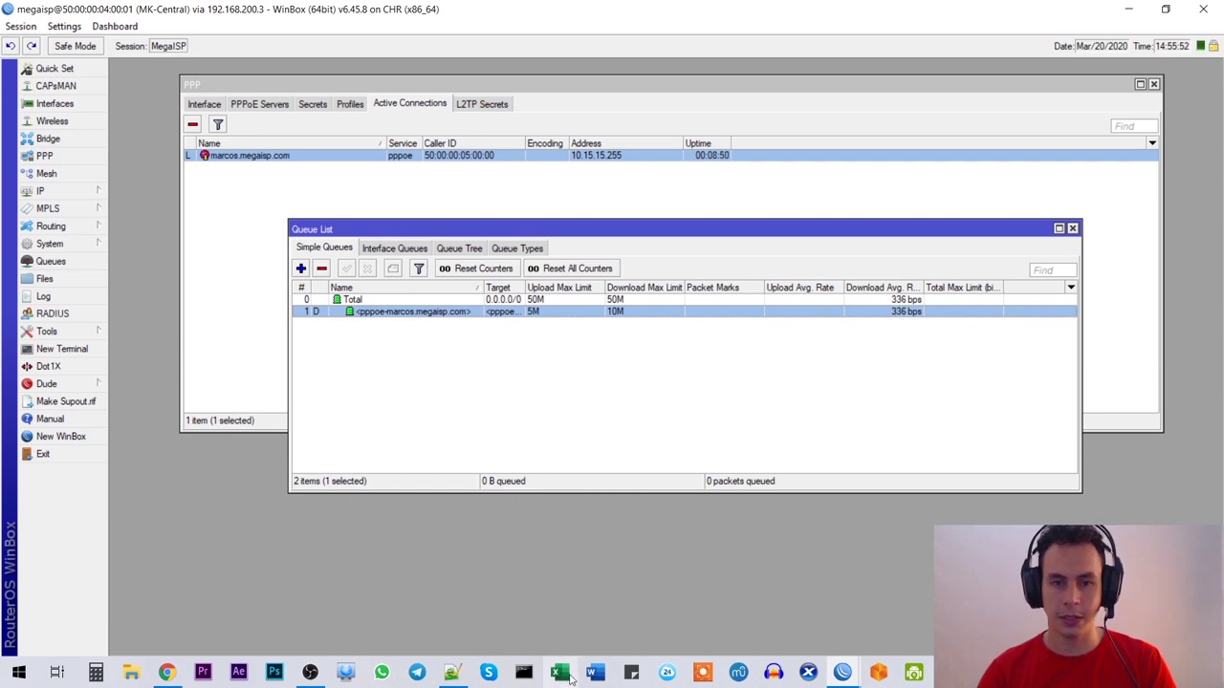
click(169, 674)
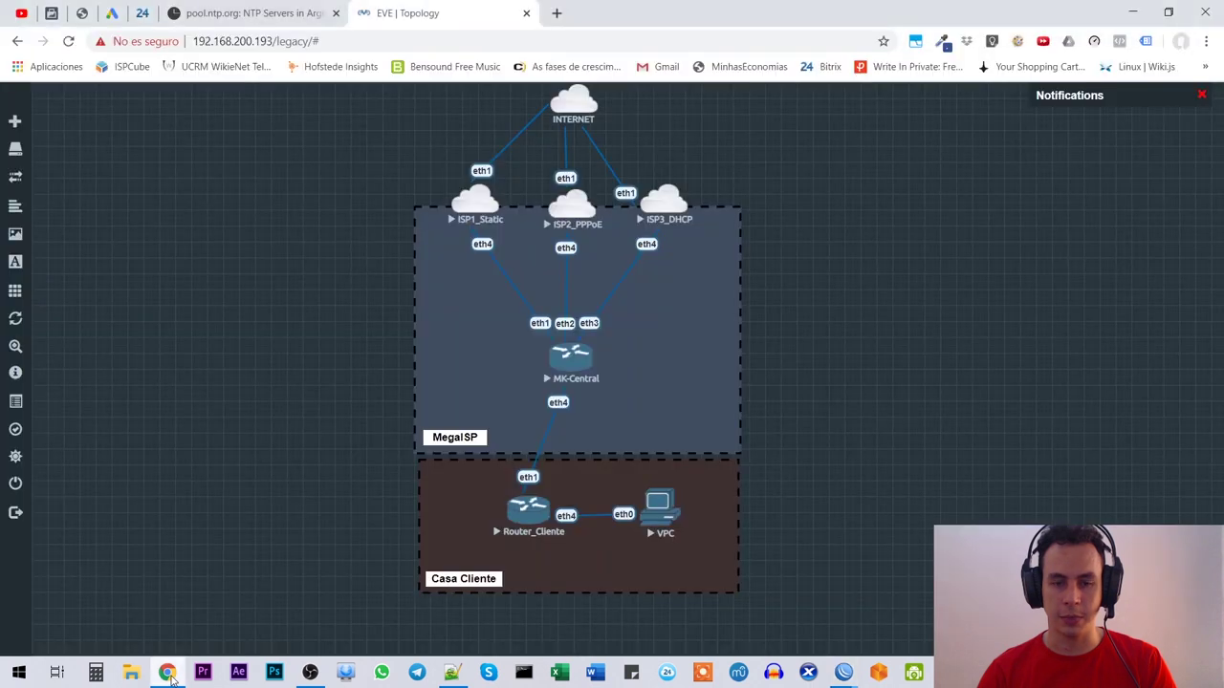
click(668, 673)
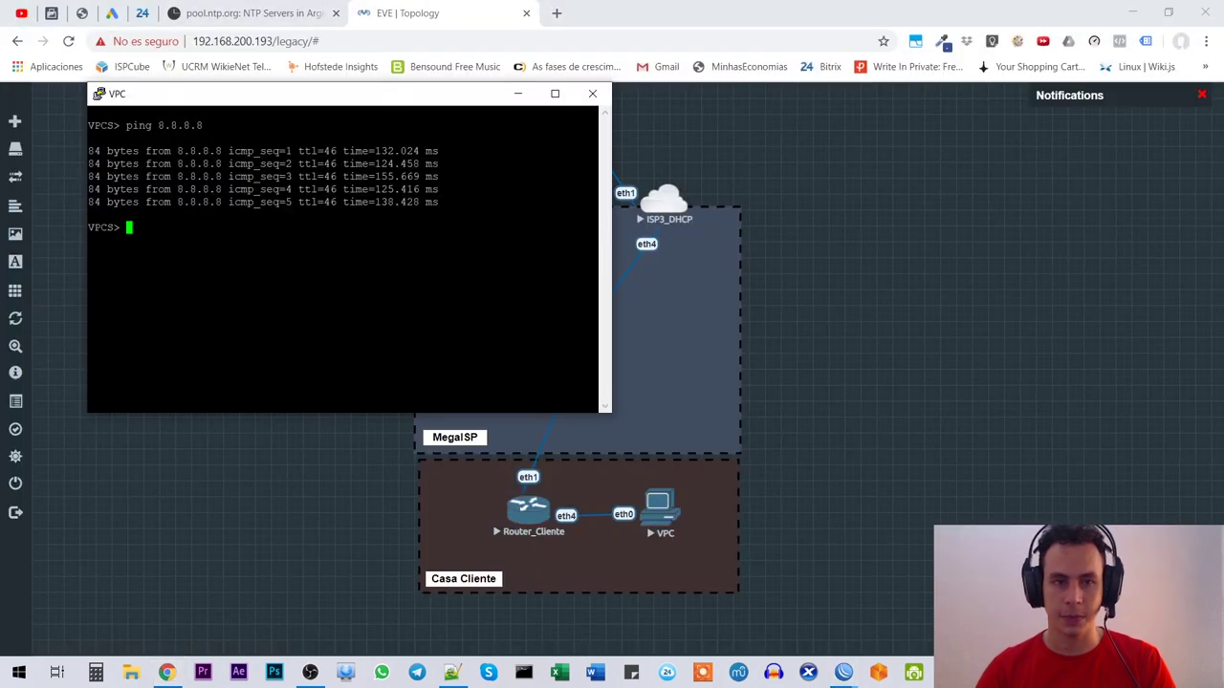
key(Up)
key(Left)
key(Left)
key(Left)
key(Left)
key(Left)
key(Left)
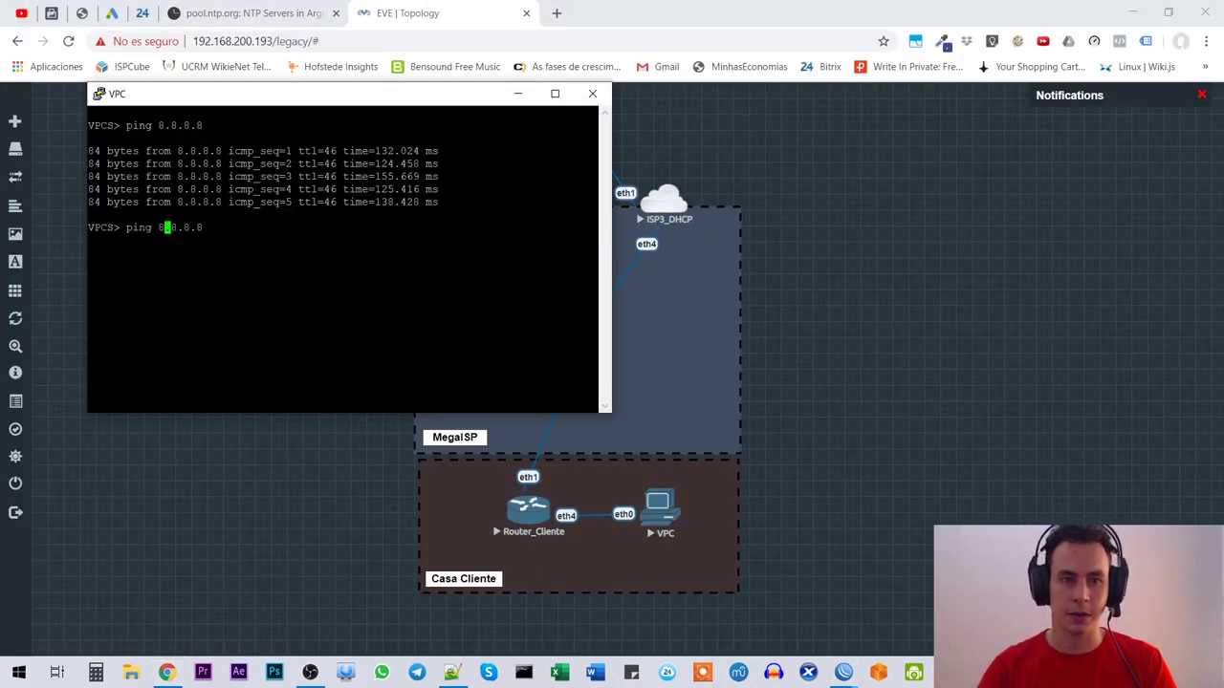
key(alt+Tab)
key(alt+Tab)
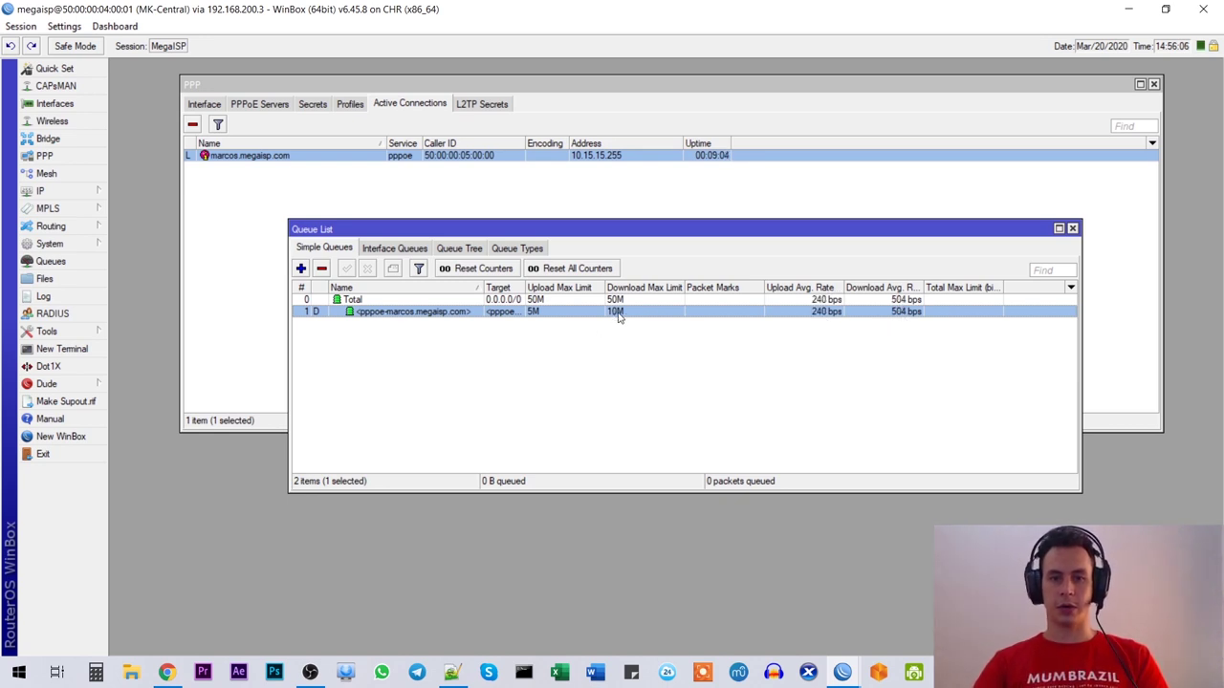
Step: Close the Queue List and PPP windows in MK-Central's WinBox
click(975, 412)
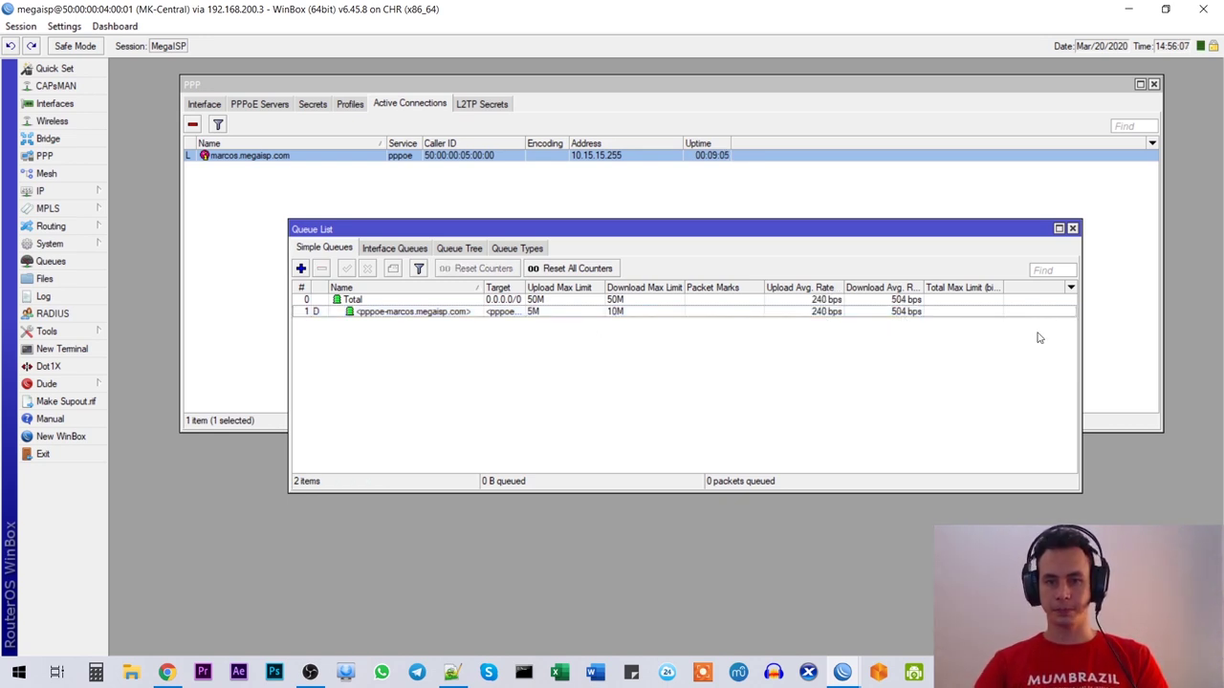
click(1071, 230)
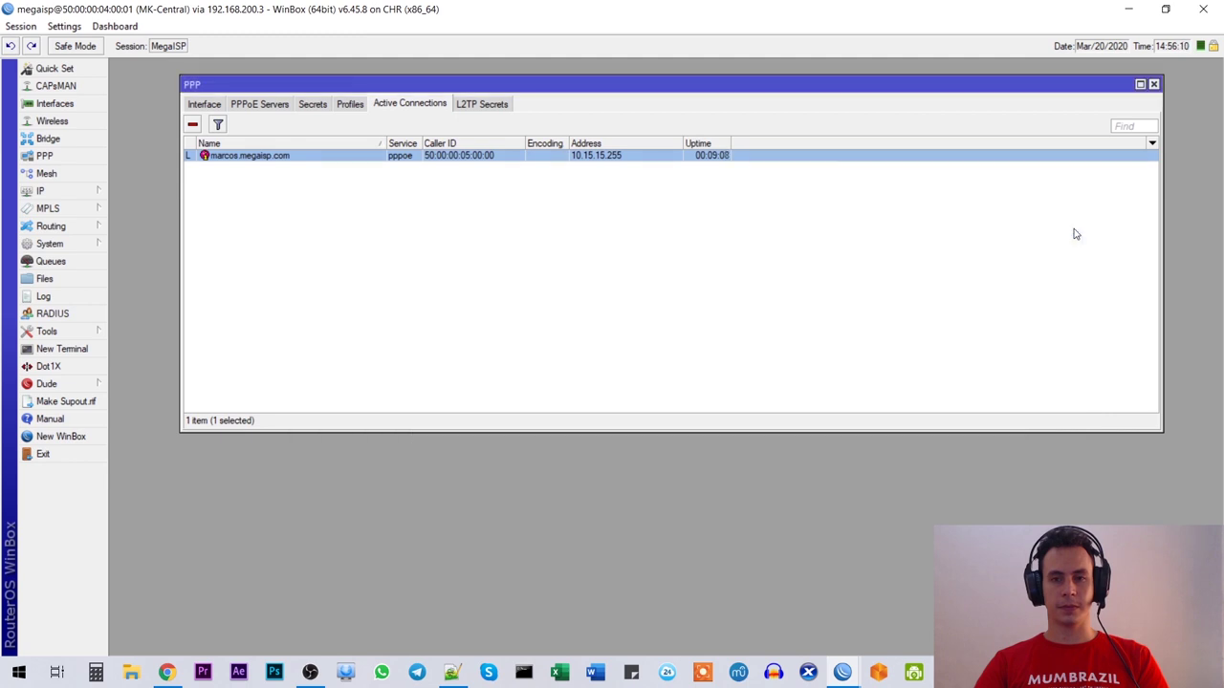
click(499, 344)
drag(559, 88, 530, 167)
click(1124, 161)
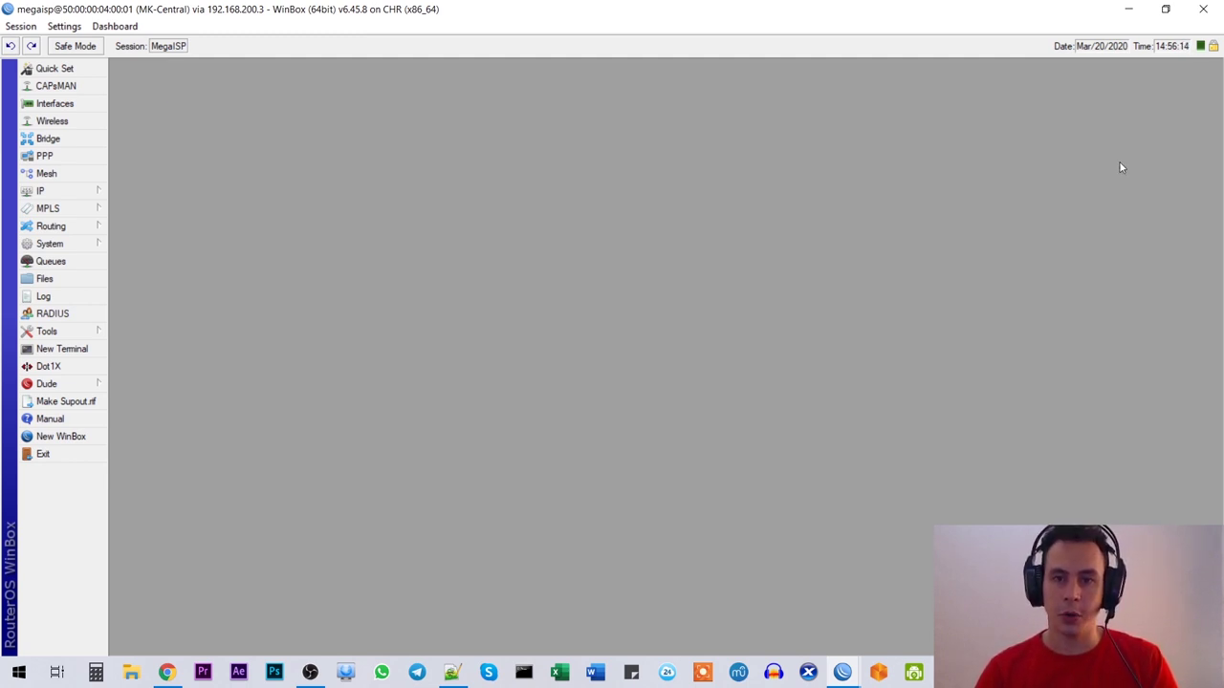